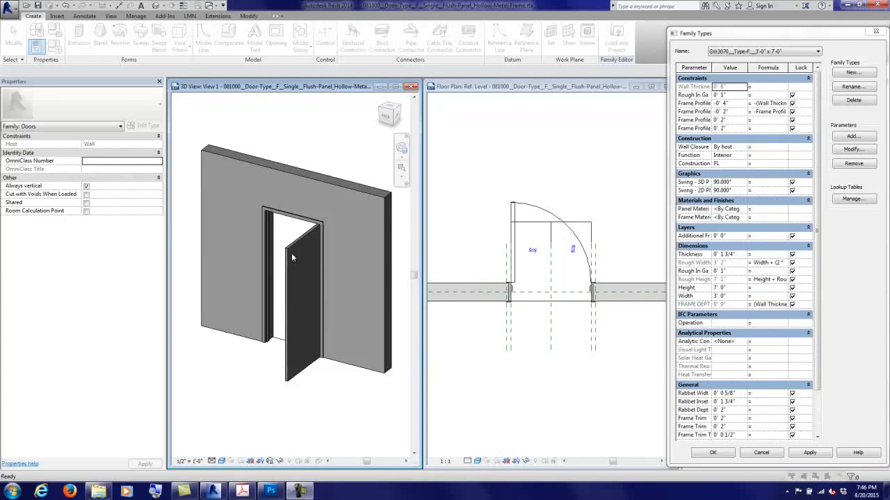
# Step: Set the 3D swing angle to 45° for the Frame Type Legend View door type and apply it to the model
pyautogui.click(532, 326)
pyautogui.scroll(1, 530, 304)
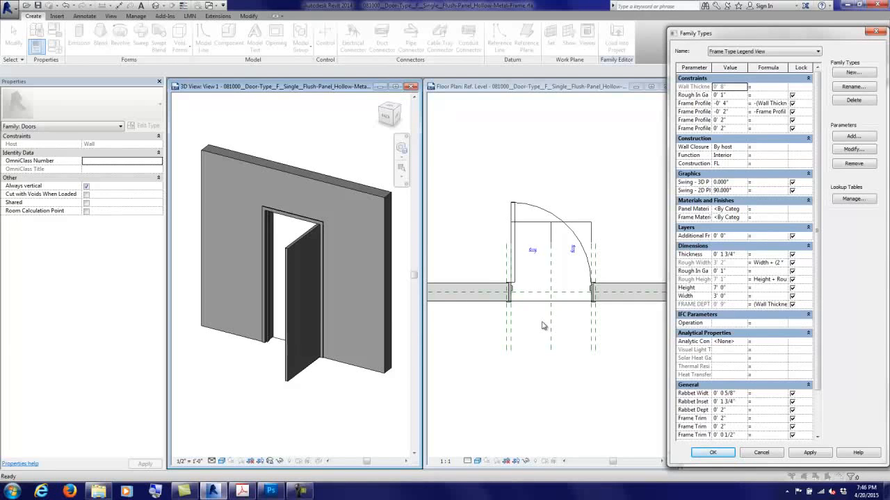
pyautogui.click(738, 183)
pyautogui.write('45')
pyautogui.click(810, 453)
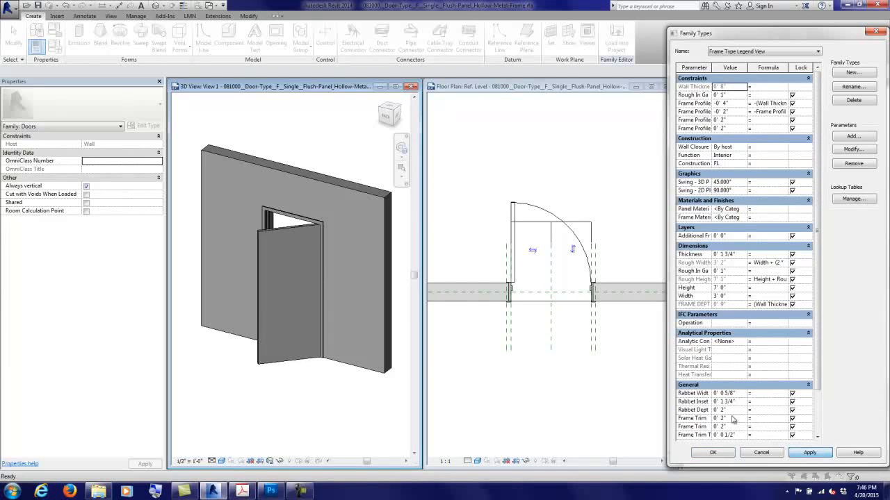
# Step: Set the 3D swing angle to 0° and apply it so the modelled door panel closes
pyautogui.click(734, 183)
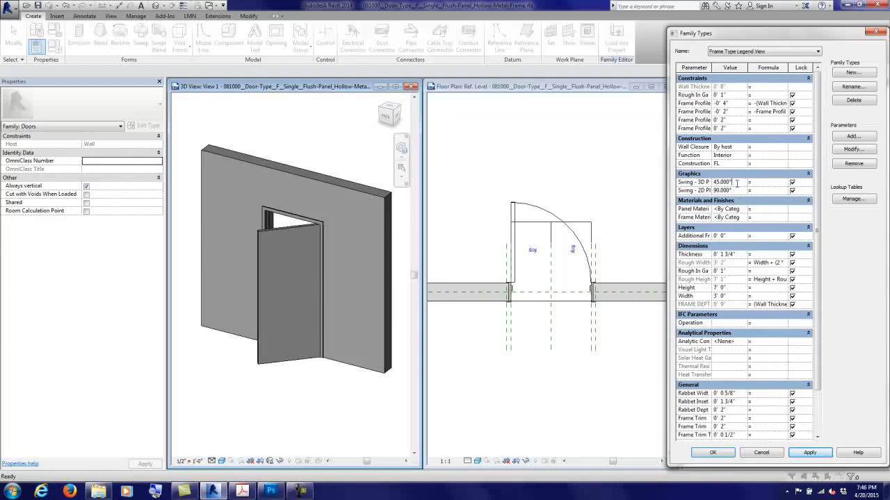
pyautogui.write('0')
pyautogui.click(812, 453)
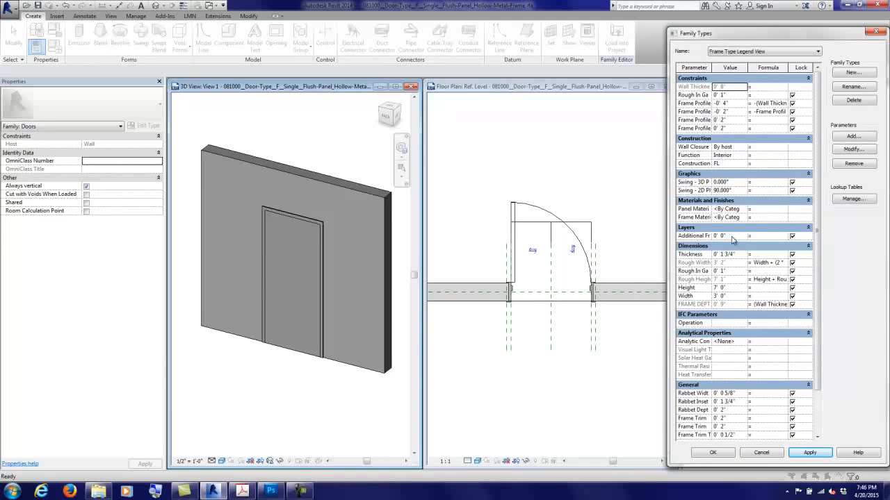
# Step: Set the 2D plan swing angle of the door type to 45° and apply it
pyautogui.click(731, 191)
pyautogui.doubleClick(730, 191)
pyautogui.moveTo(731, 191); pyautogui.dragTo(693, 197)
pyautogui.write('45')
pyautogui.click(810, 453)
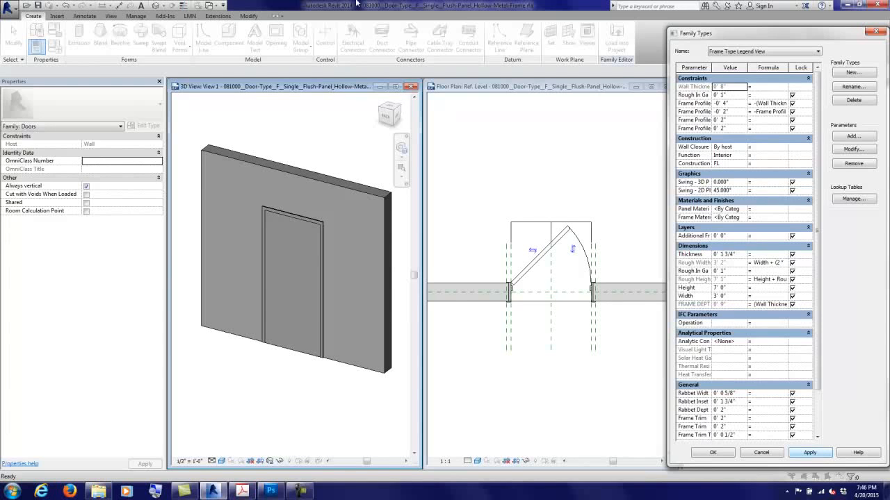
# Step: Leave the family types settings and close both views of the hollow-metal door family without saving changes
pyautogui.click(874, 33)
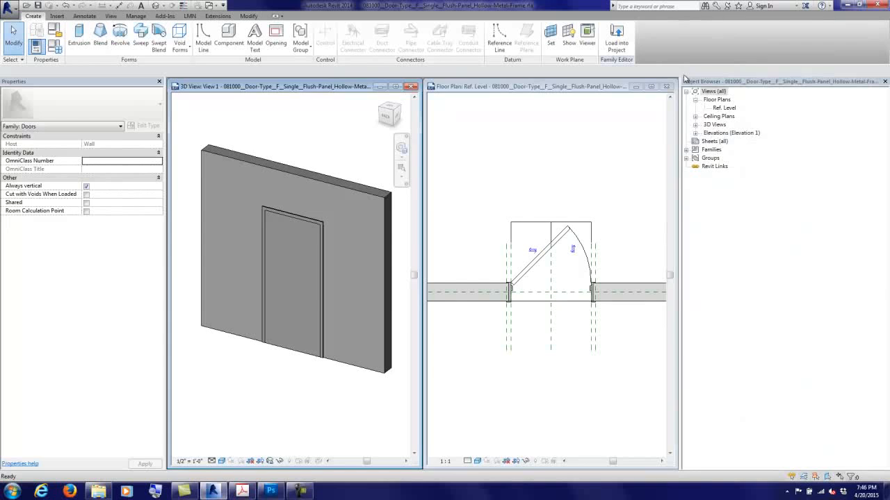
pyautogui.click(659, 87)
pyautogui.click(412, 87)
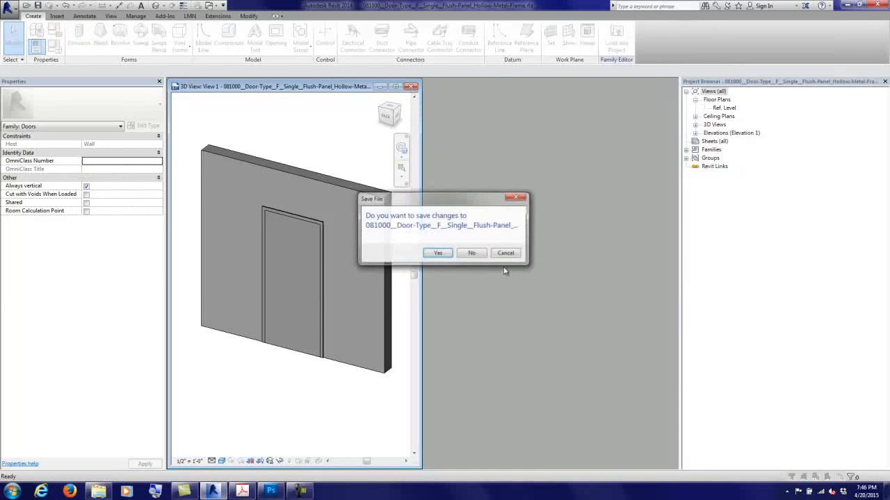
pyautogui.click(461, 253)
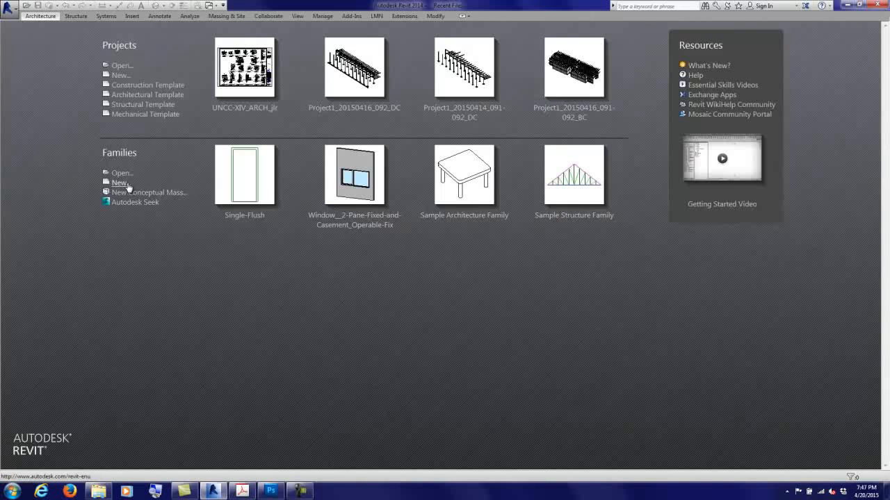
# Step: Open the recent Single-Flush door family and display its 3D view in the Shaded style
pyautogui.click(242, 180)
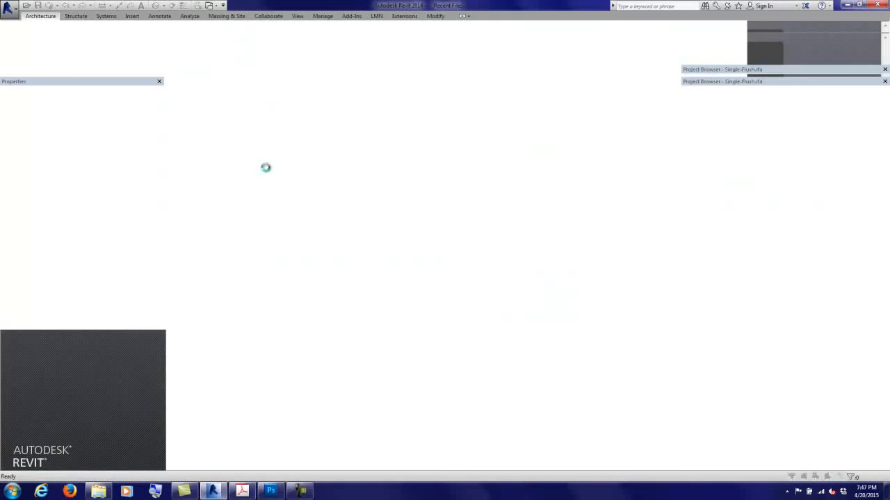
pyautogui.keyDown('shift'); pyautogui.moveTo(453, 201); pyautogui.dragTo(504, 272, button='middle'); pyautogui.keyUp('shift')
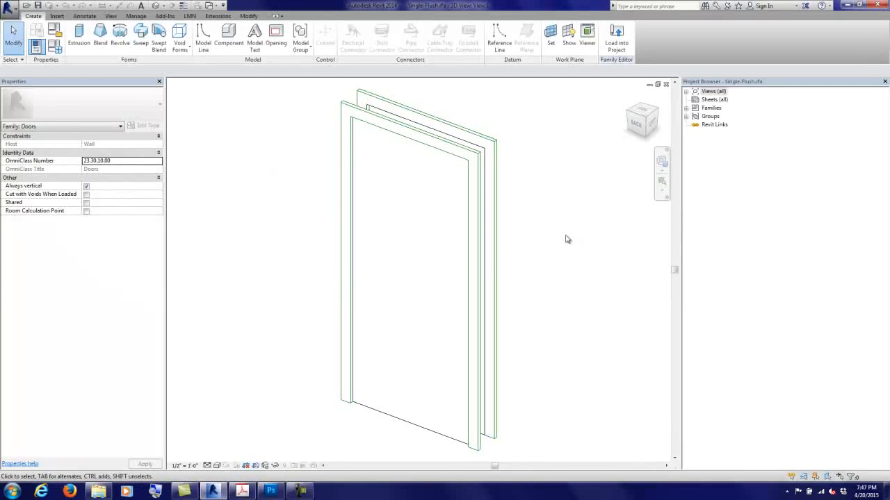
pyautogui.scroll(-1, 565, 236)
pyautogui.moveTo(563, 233); pyautogui.dragTo(521, 244, button='middle')
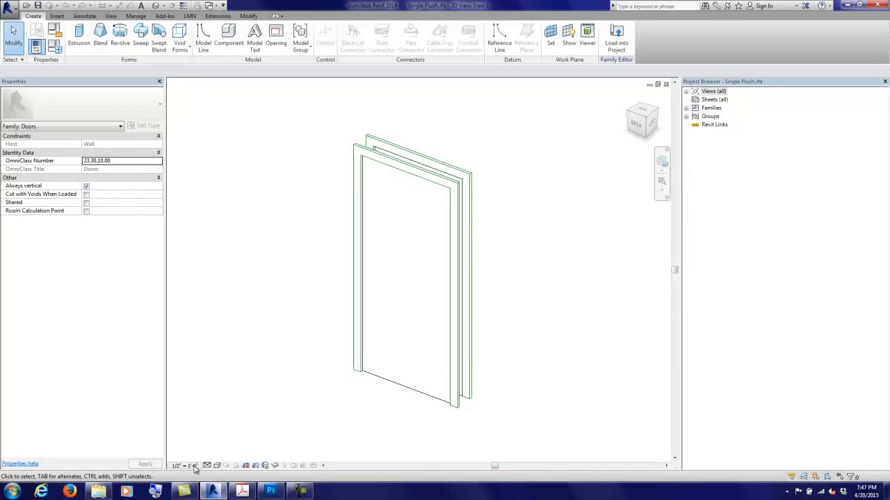
pyautogui.click(217, 465)
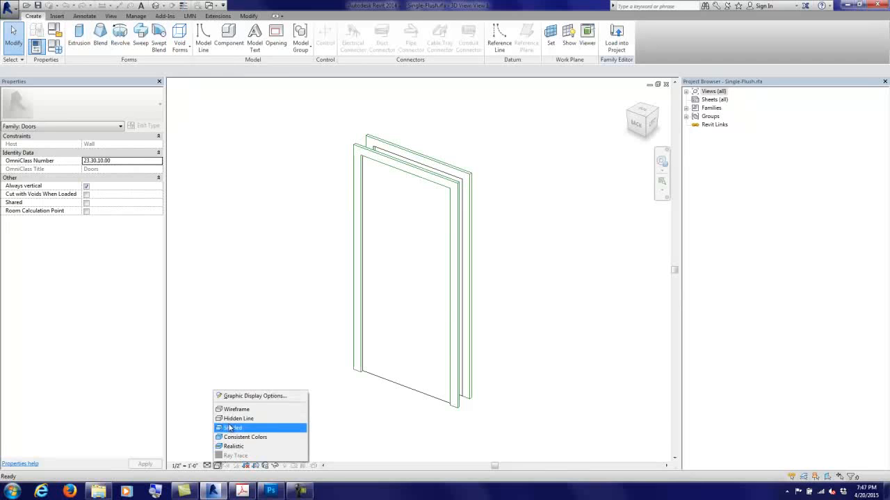
pyautogui.click(231, 428)
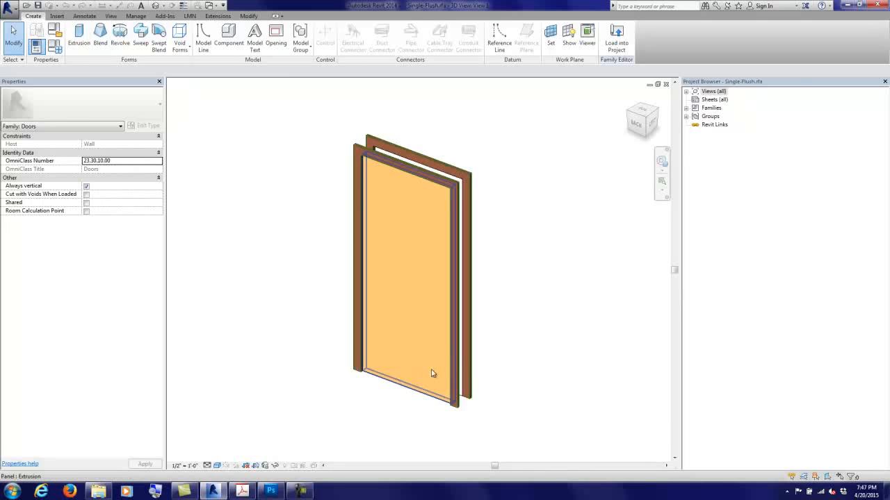
pyautogui.moveTo(546, 355)
pyautogui.keyDown('shift'); pyautogui.mouseDown(button='middle')
pyautogui.moveTo(347, 333)
pyautogui.moveTo(540, 359)
pyautogui.moveTo(530, 359)
pyautogui.mouseUp(button='middle'); pyautogui.keyUp('shift')
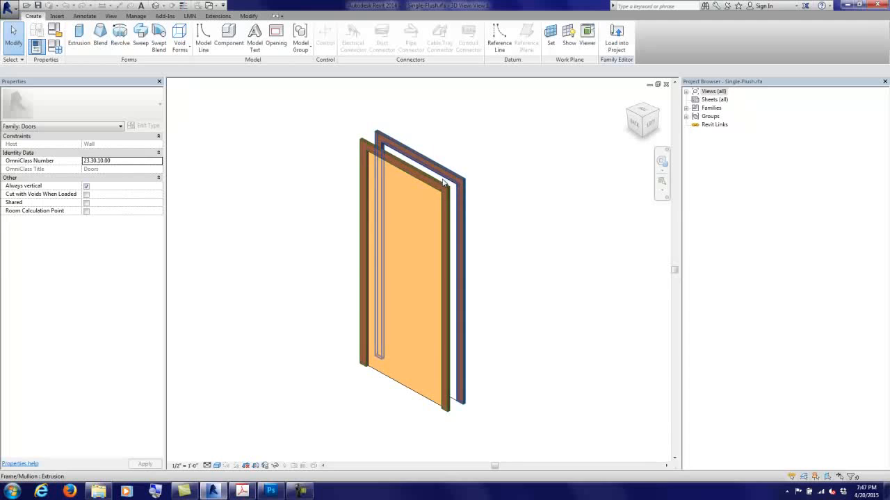
# Step: Open the Ground floor plan view of the Single-Flush family to examine its plan representation
pyautogui.click(687, 93)
pyautogui.click(686, 92)
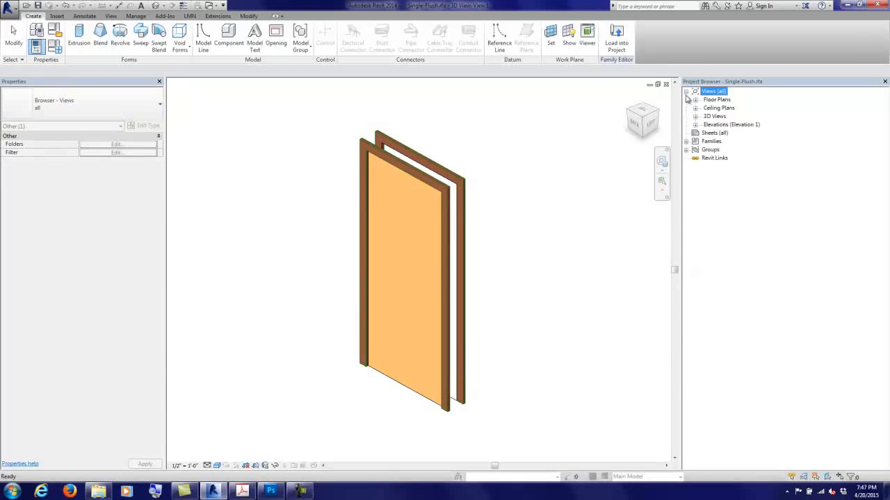
pyautogui.click(695, 100)
pyautogui.doubleClick(729, 108)
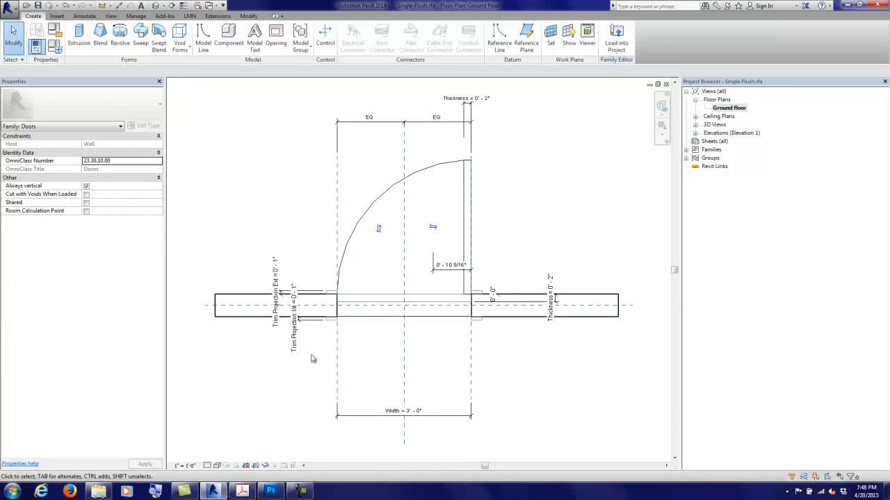
# Step: Close the Single-Flush family without saving changes
pyautogui.click(11, 7)
pyautogui.click(35, 263)
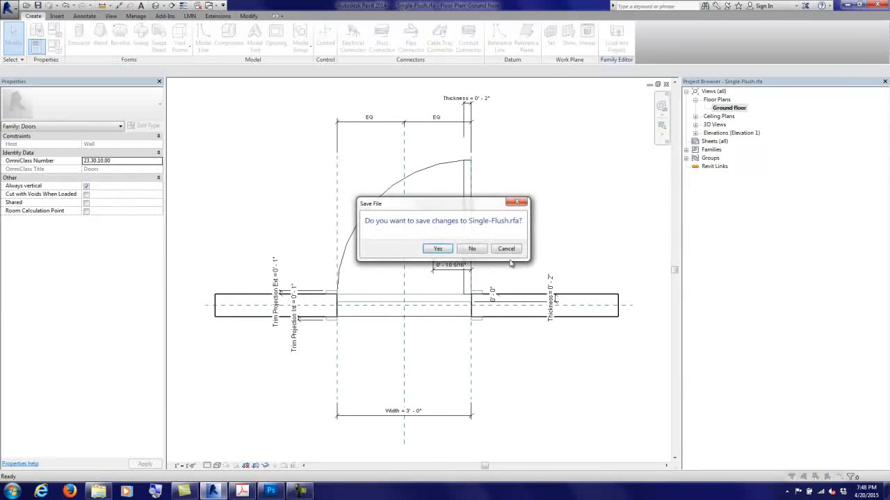
pyautogui.click(470, 249)
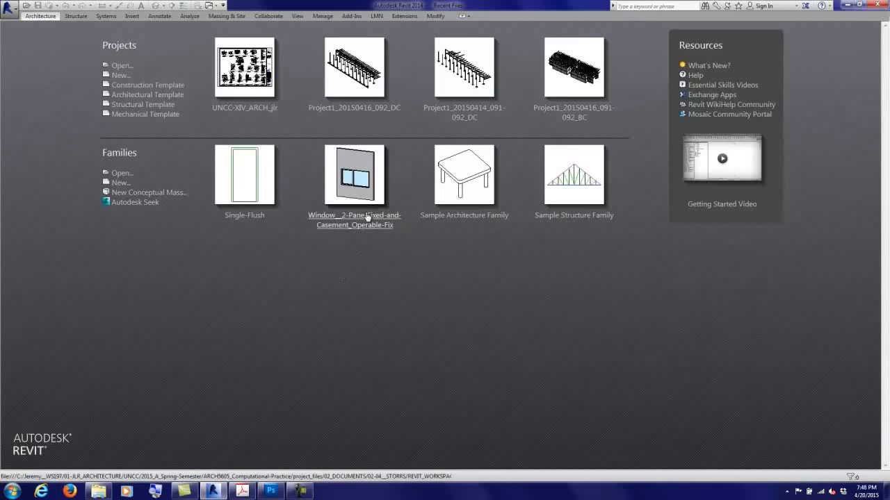
# Step: Inspect the properties of the frame's jamb sweep and the nested door panel in the hollow-metal door family's 3D view
pyautogui.click(301, 491)
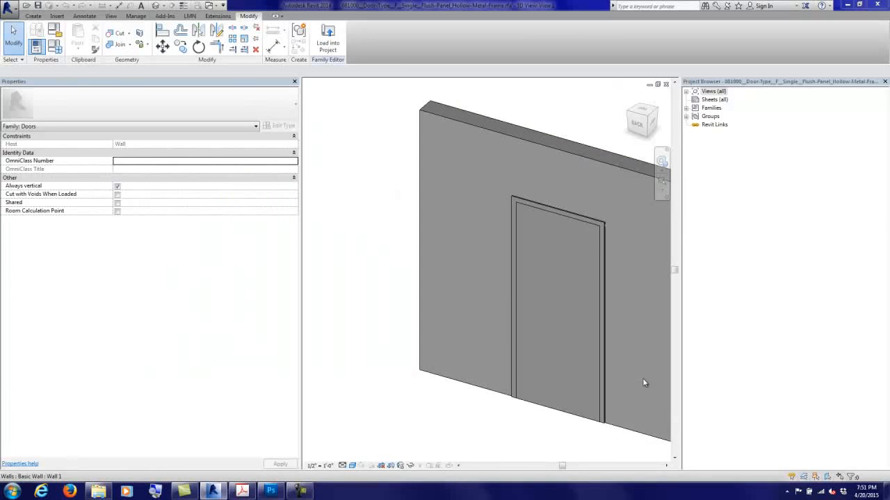
pyautogui.moveTo(640, 378); pyautogui.dragTo(555, 368, button='middle')
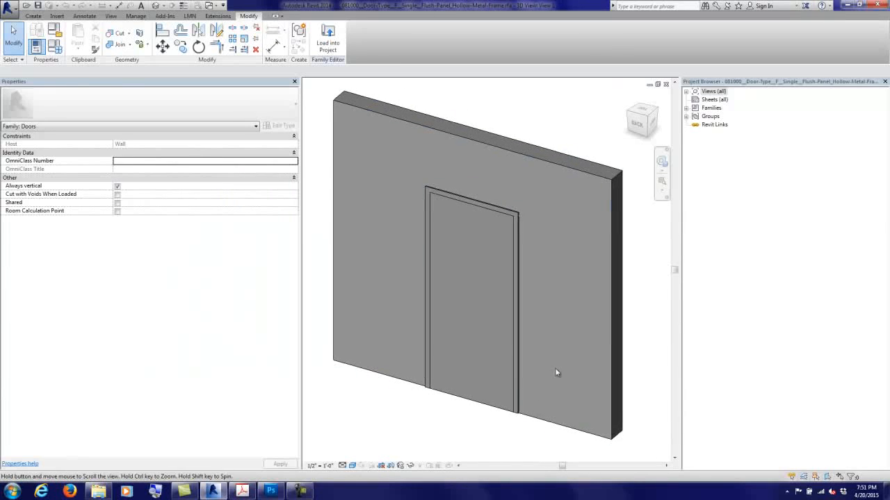
pyautogui.click(518, 374)
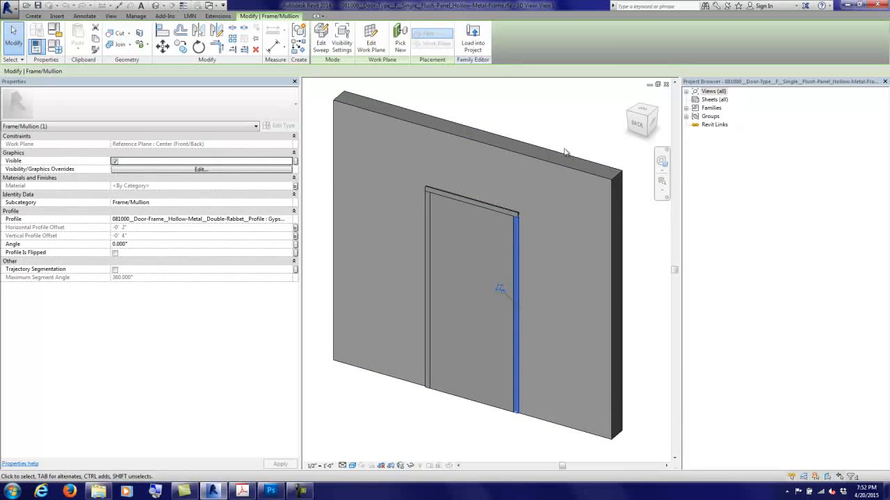
pyautogui.press('Escape')
pyautogui.click(458, 275)
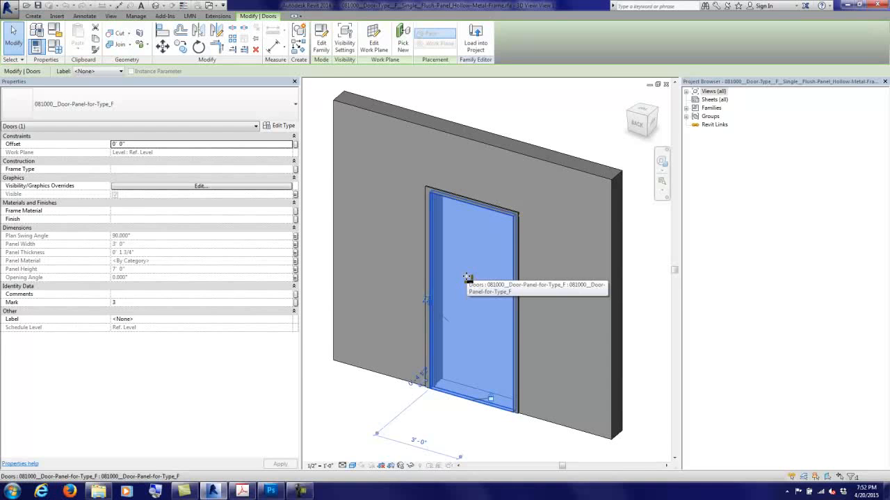
pyautogui.press('Escape')
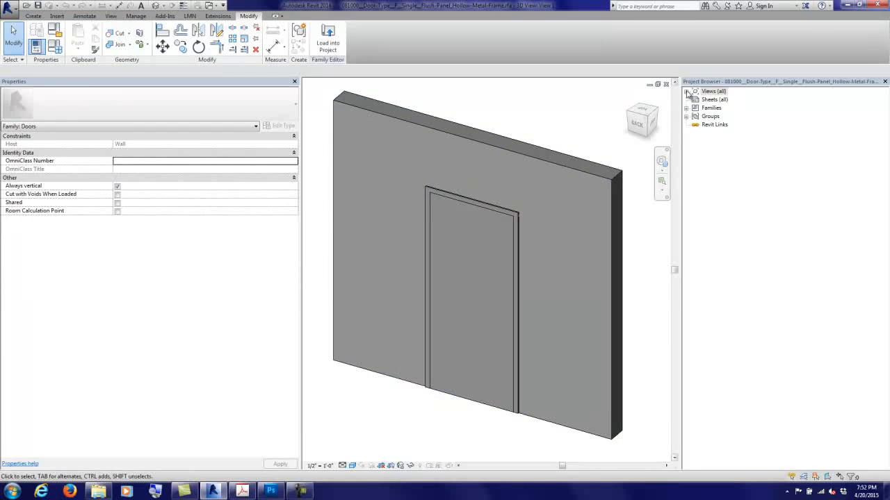
# Step: Open the Ref. Level floor plan and select the nested door panel by its swing arc to inspect it
pyautogui.click(686, 92)
pyautogui.click(695, 100)
pyautogui.doubleClick(725, 108)
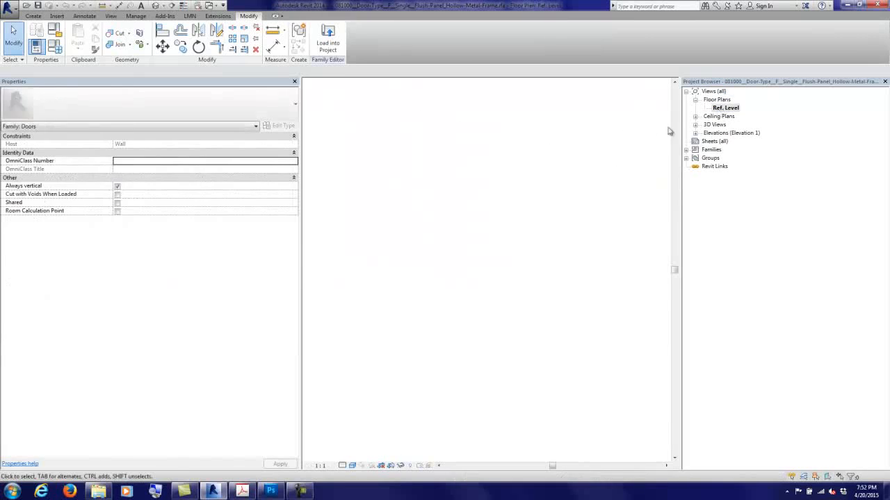
pyautogui.scroll(2, 486, 197)
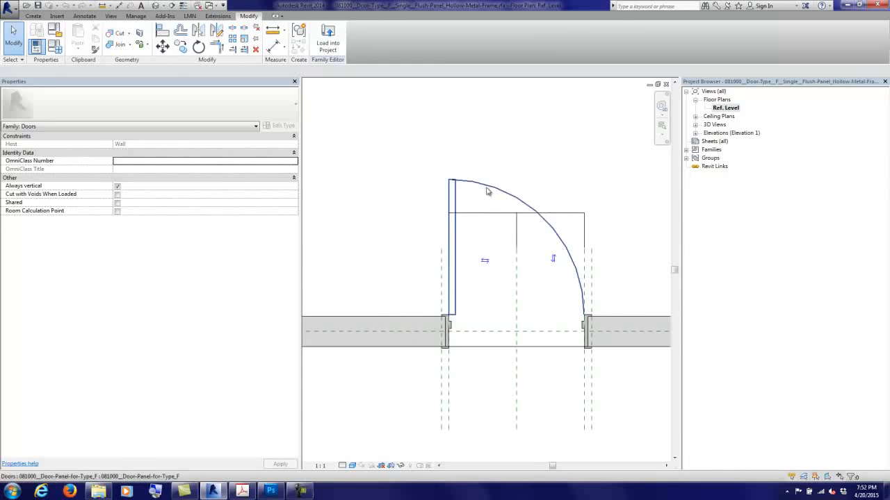
pyautogui.click(487, 192)
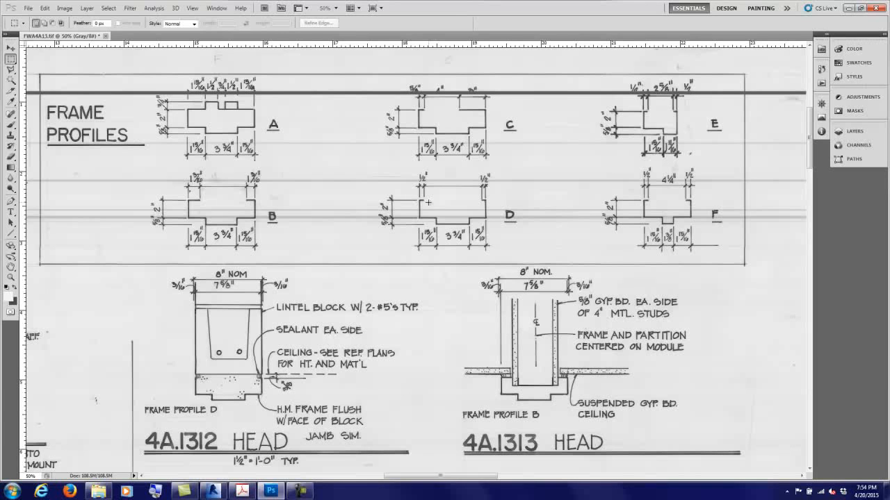
# Step: Switch to Acrobat, examine the door type elevations in UNCC_STORRS.pdf, and return to Revit
pyautogui.click(242, 491)
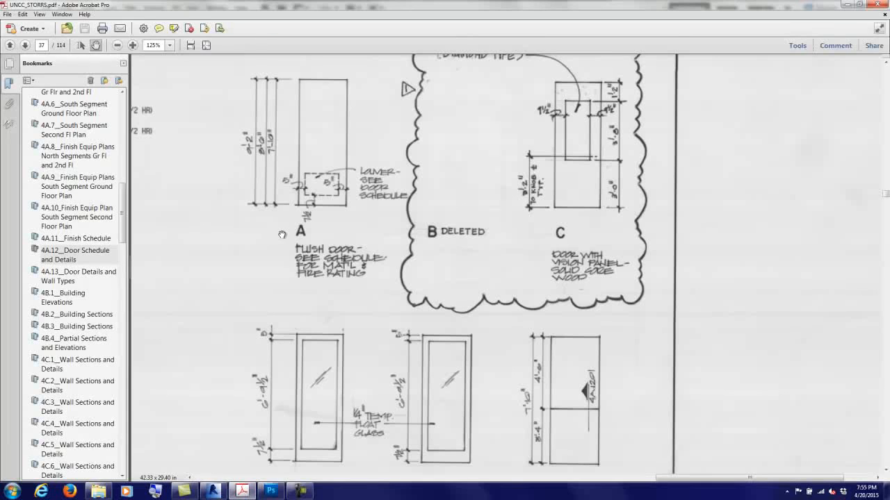
pyautogui.moveTo(314, 269); pyautogui.dragTo(315, 259)
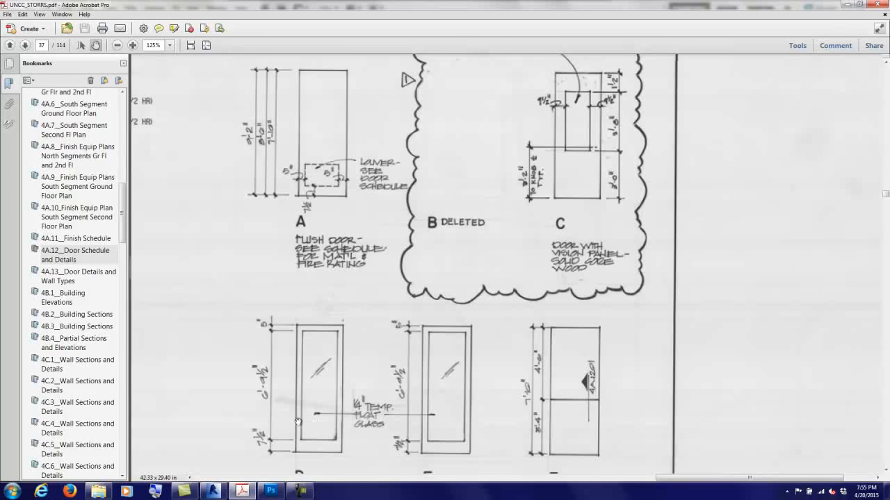
pyautogui.click(220, 493)
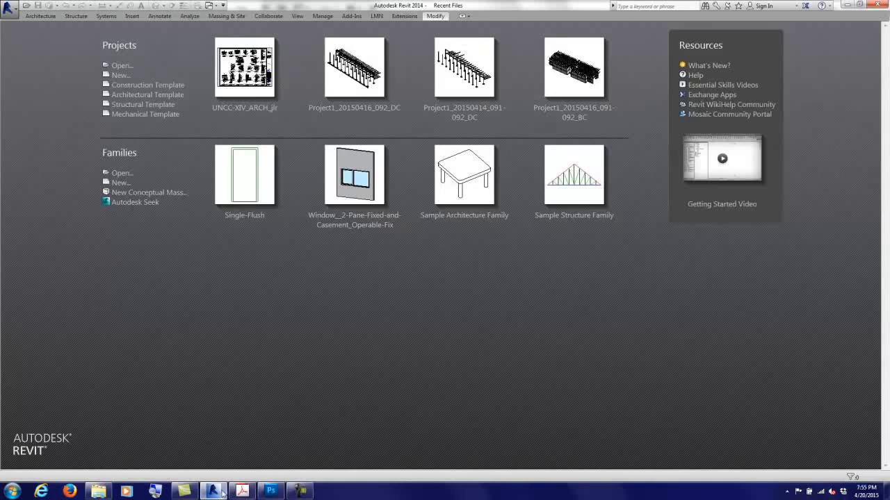
# Step: Create a new family from the Profile.rft template
pyautogui.click(117, 183)
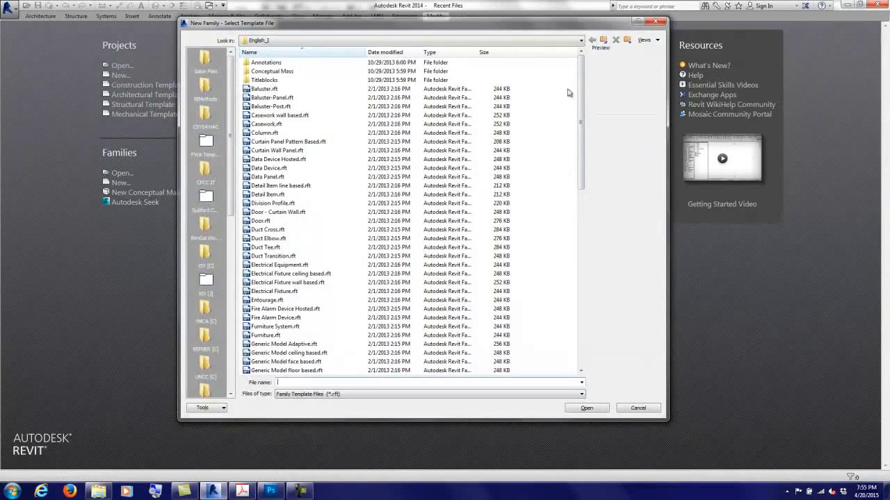
pyautogui.moveTo(582, 86); pyautogui.dragTo(596, 198)
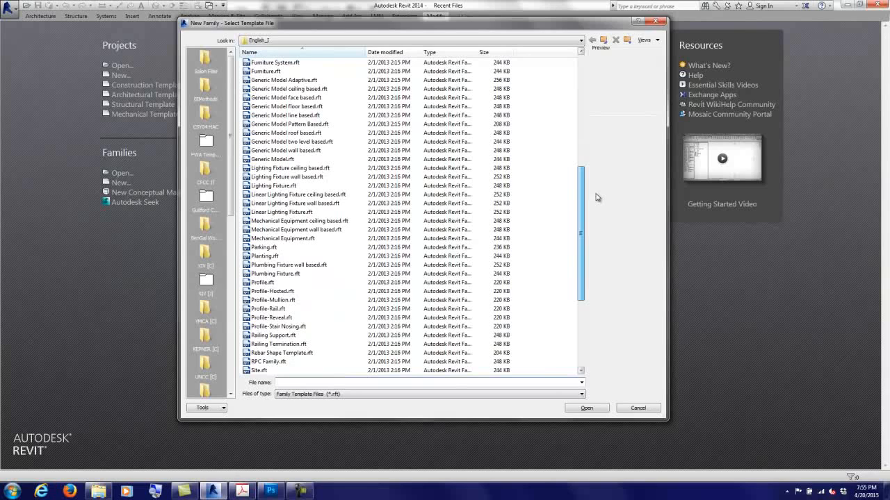
pyautogui.click(264, 282)
pyautogui.click(577, 409)
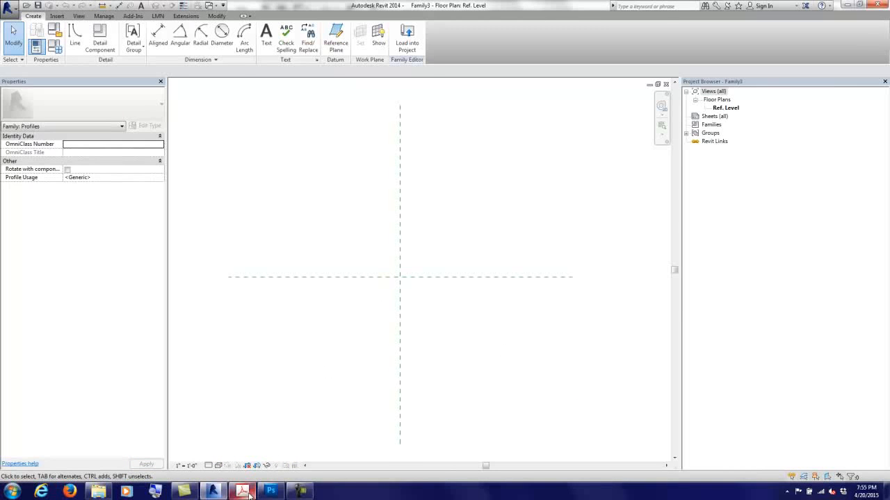
# Step: Switch to Photoshop, examine frame profiles A to F on the scanned drawing, and return to Revit
pyautogui.click(270, 492)
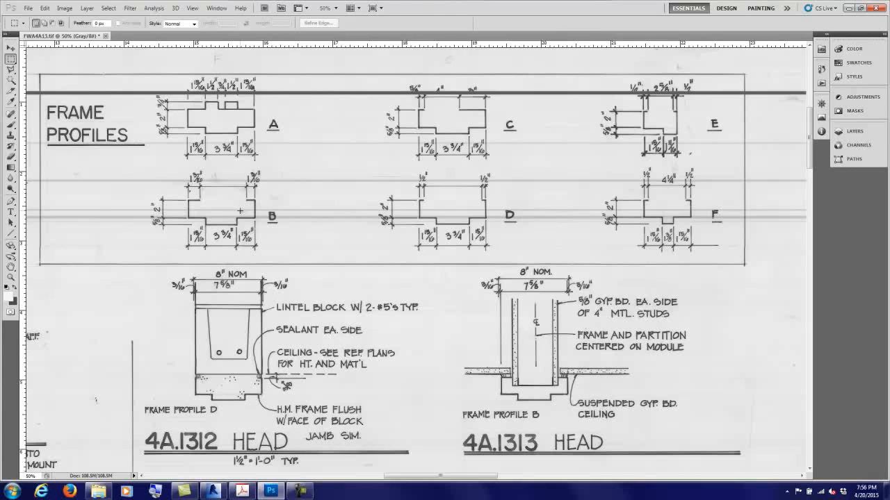
pyautogui.click(213, 492)
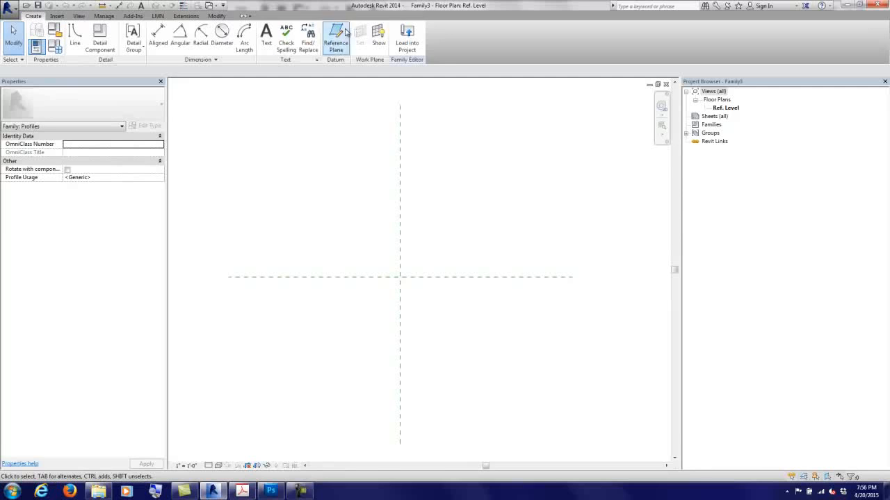
# Step: Draw a vertical reference plane about 3" right of the center plane and a horizontal one about 10" above the horizontal center plane
pyautogui.click(336, 39)
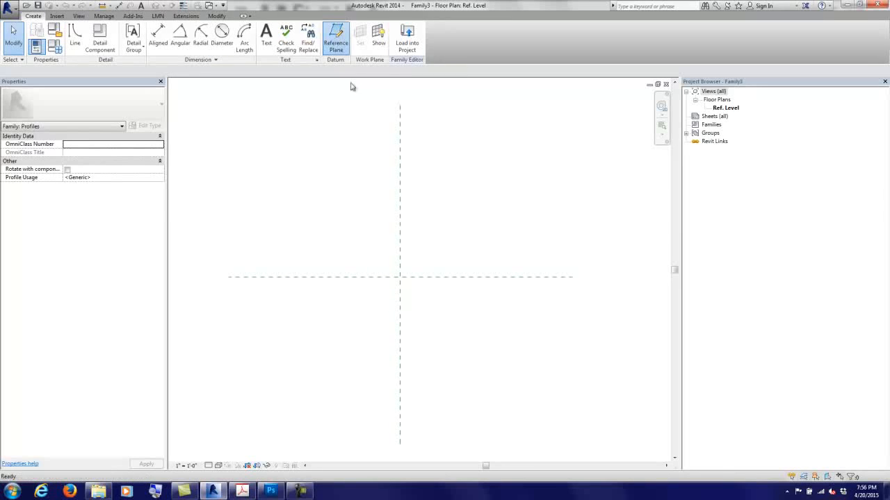
pyautogui.click(417, 175)
pyautogui.click(417, 316)
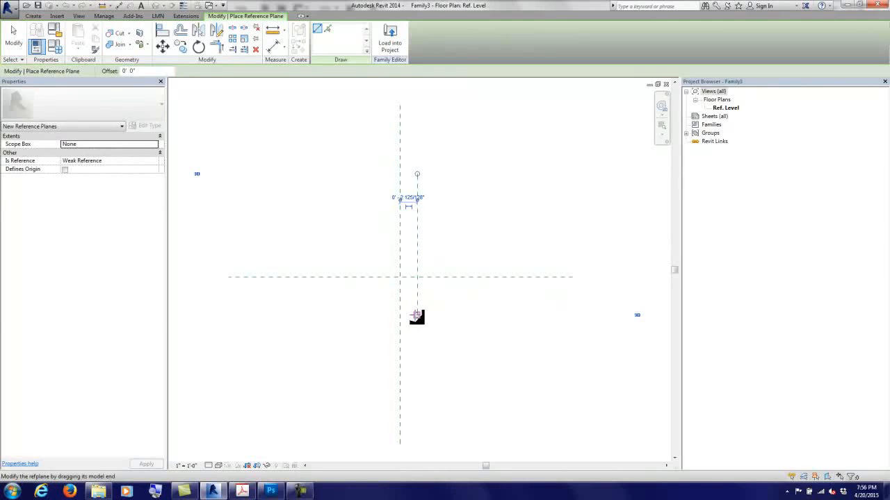
pyautogui.press('Escape')
pyautogui.click(362, 220)
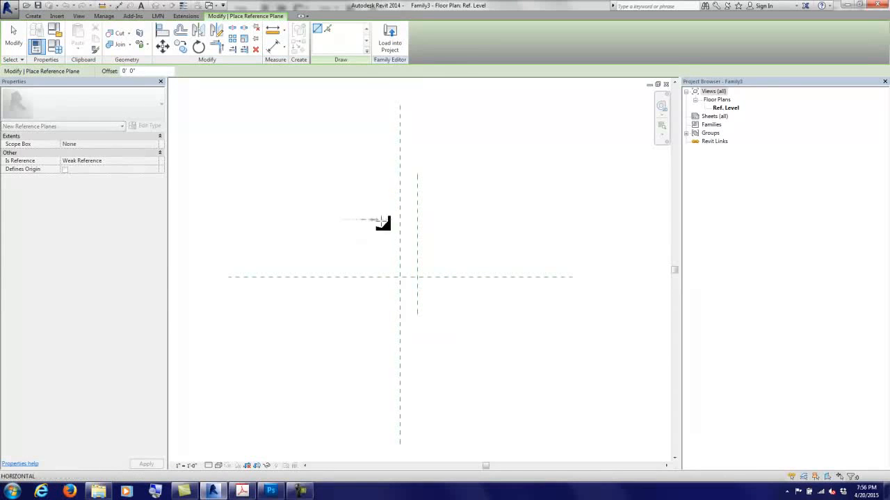
pyautogui.click(479, 219)
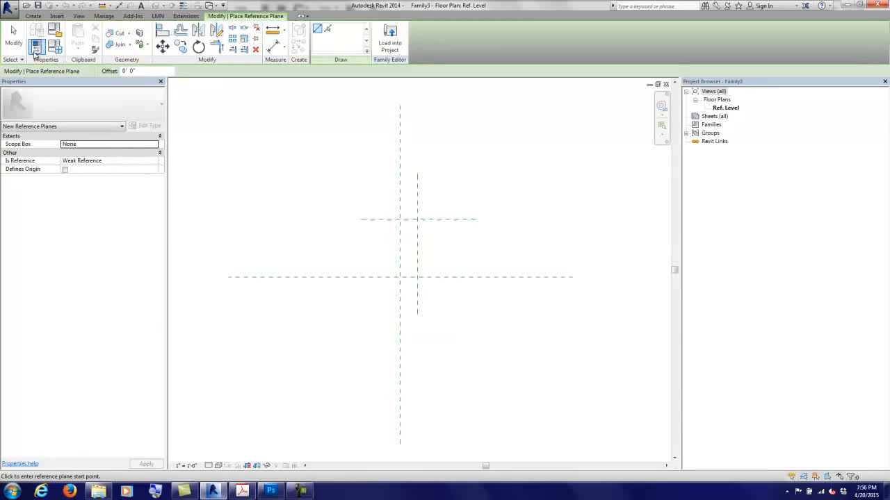
pyautogui.click(13, 39)
# Step: Dimension the new vertical reference plane from the vertical center plane and set the view scale to 3" = 1'-0"
pyautogui.scroll(2, 508, 274)
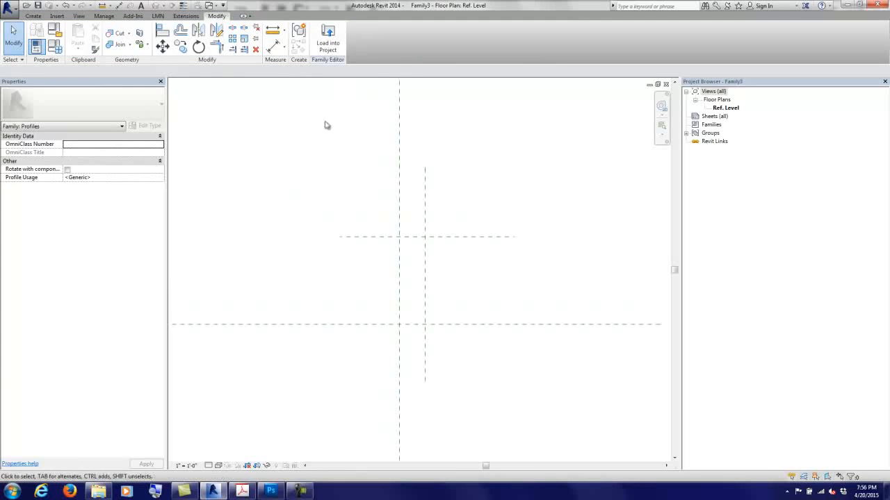
pyautogui.click(274, 46)
pyautogui.click(399, 211)
pyautogui.click(426, 216)
pyautogui.click(414, 144)
pyautogui.click(186, 465)
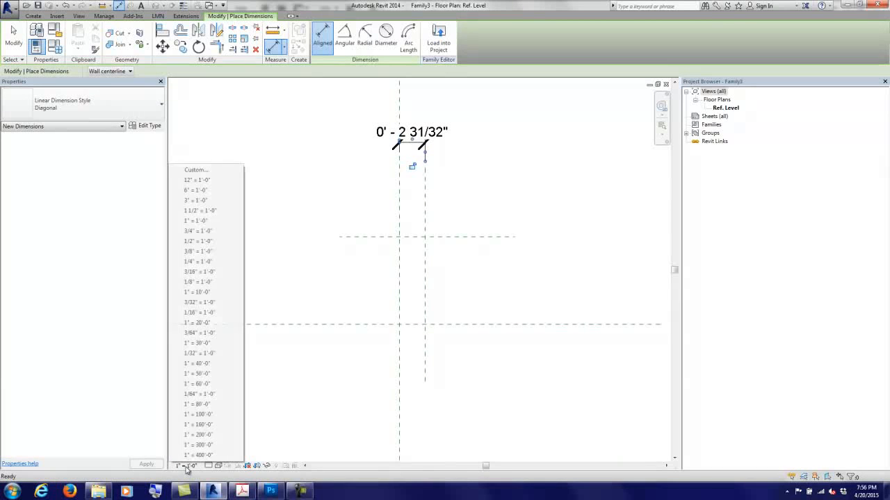
pyautogui.click(196, 201)
pyautogui.scroll(4, 447, 192)
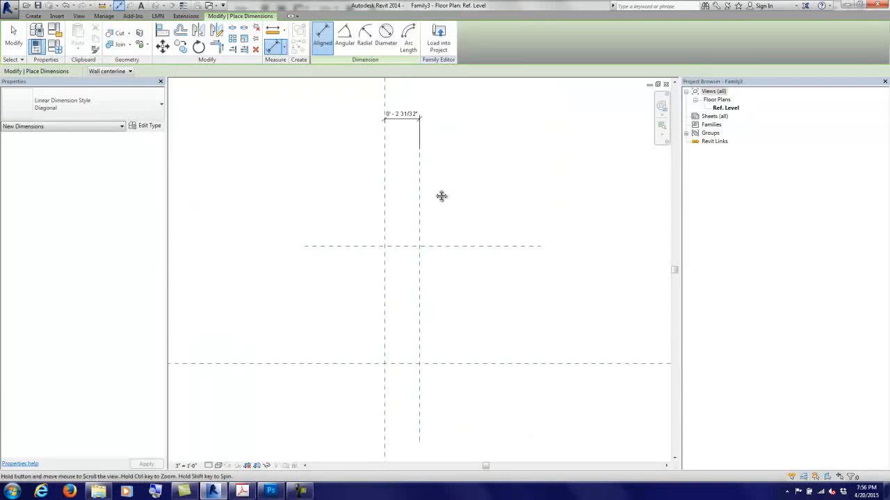
# Step: Dimension the distance between the horizontal center plane and the new horizontal reference plane above it
pyautogui.moveTo(441, 196); pyautogui.dragTo(409, 195, button='middle')
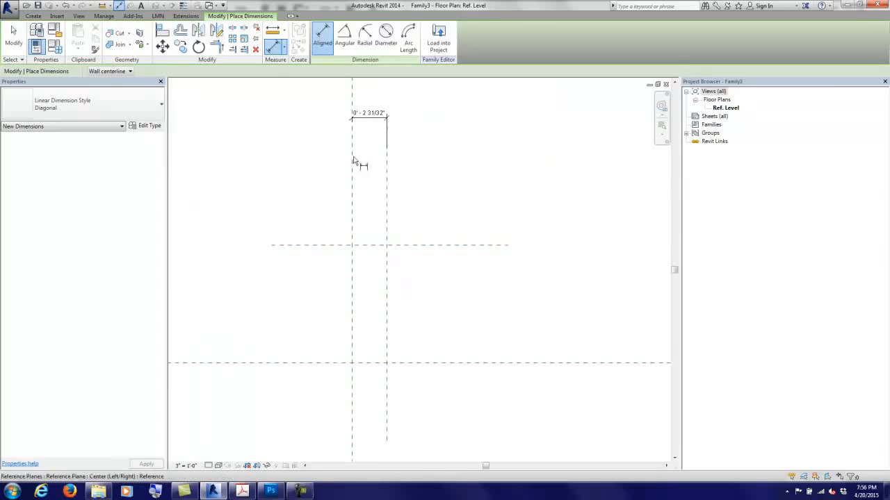
pyautogui.click(303, 362)
pyautogui.click(303, 252)
pyautogui.click(251, 301)
pyautogui.press('Escape')
pyautogui.press('Escape')
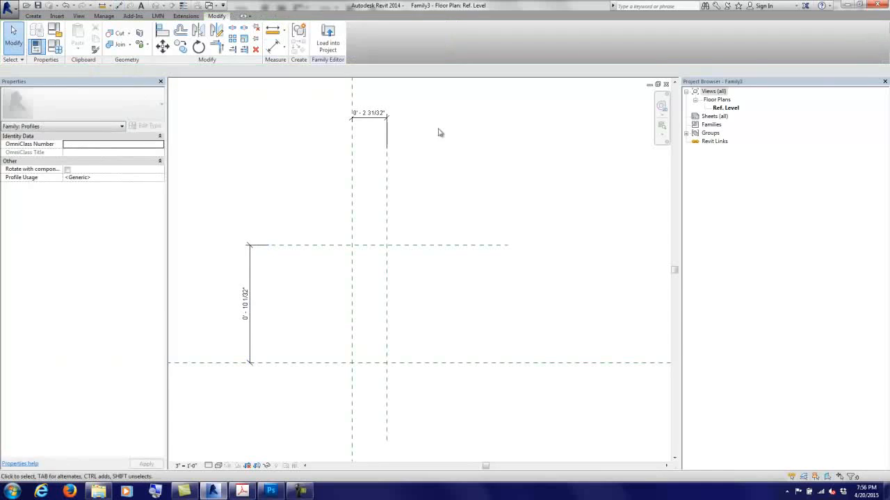
# Step: Label the dimension between the two vertical planes with a new type parameter named Face Frame Width
pyautogui.click(388, 118)
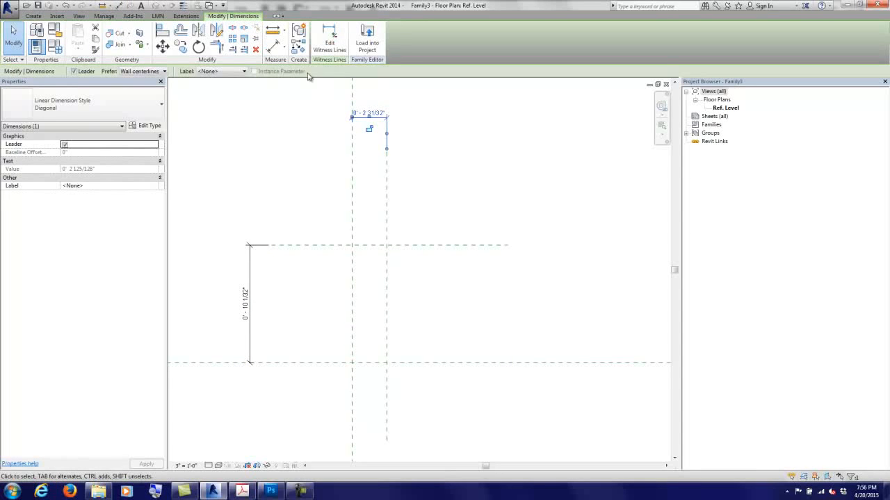
pyautogui.click(216, 72)
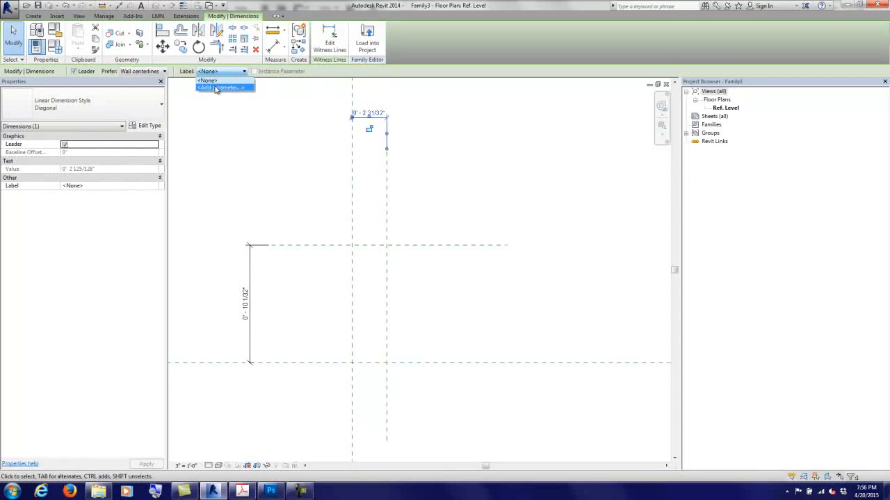
pyautogui.click(216, 89)
pyautogui.moveTo(269, 111); pyautogui.dragTo(610, 82)
pyautogui.write('Pa')
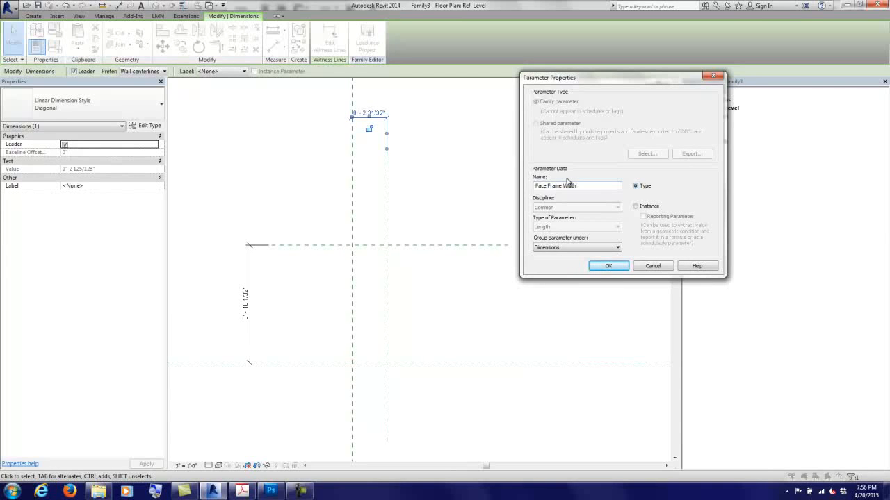
pyautogui.click(608, 265)
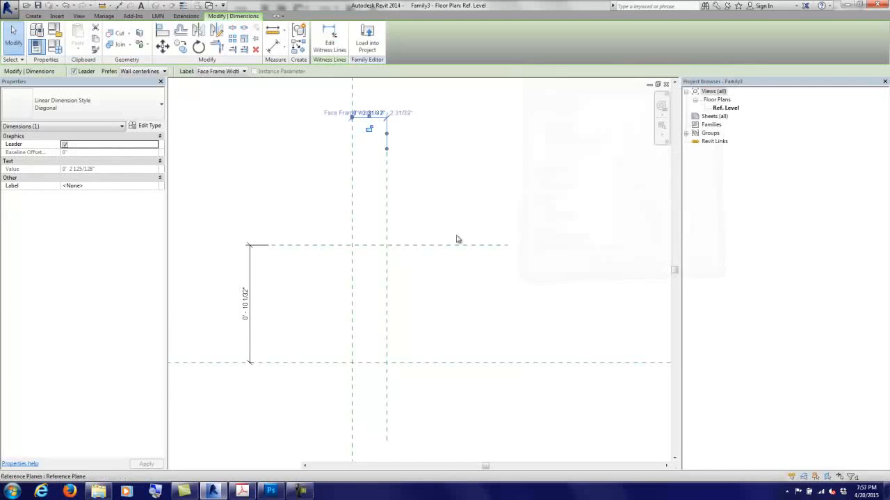
# Step: Set the Face Frame Width parameter to 2" in the family types and apply it to the profile
pyautogui.click(55, 47)
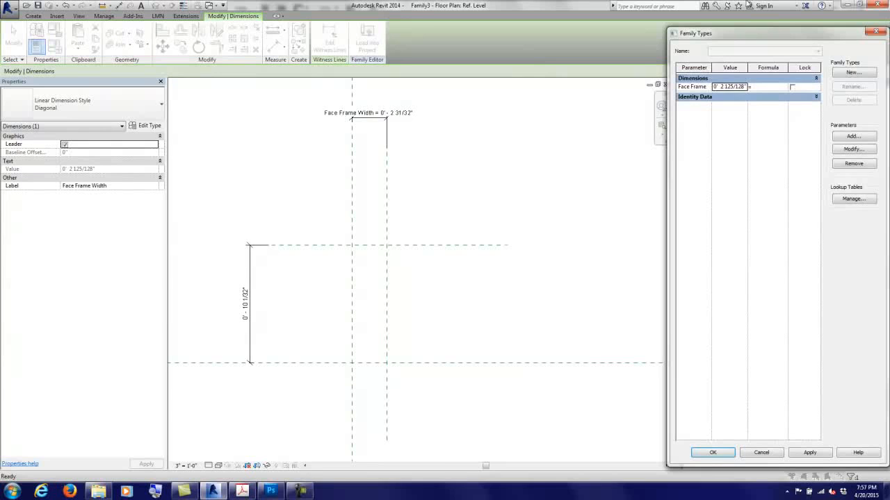
pyautogui.moveTo(666, 144); pyautogui.dragTo(467, 128)
pyautogui.doubleClick(608, 87)
pyautogui.write('2')
pyautogui.press('Tab')
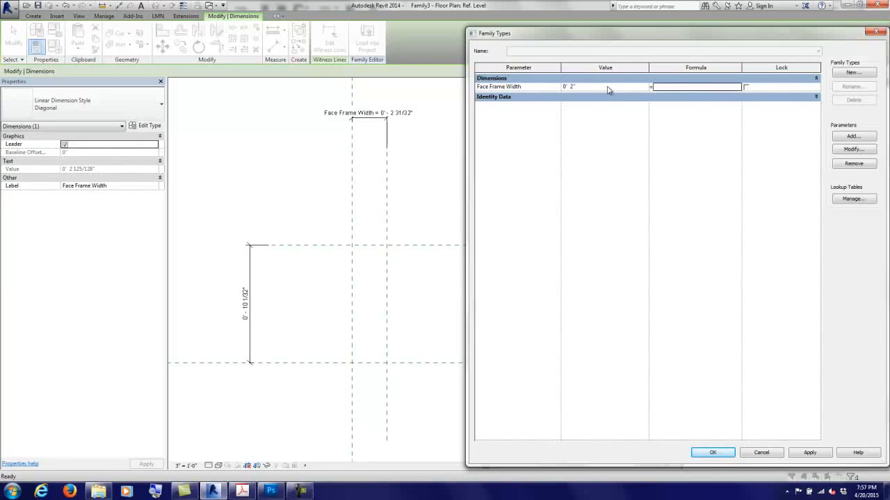
pyautogui.click(713, 453)
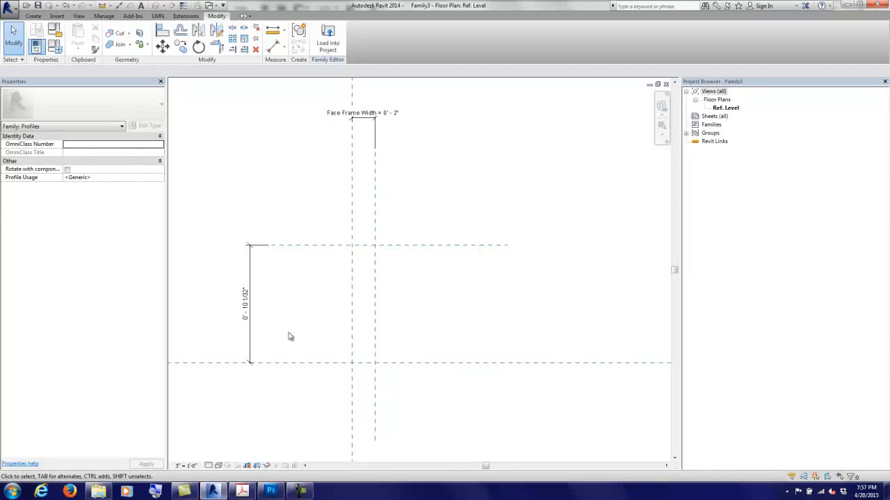
# Step: Label the dimension between the two horizontal planes with a new type parameter named Frame Depth
pyautogui.click(242, 290)
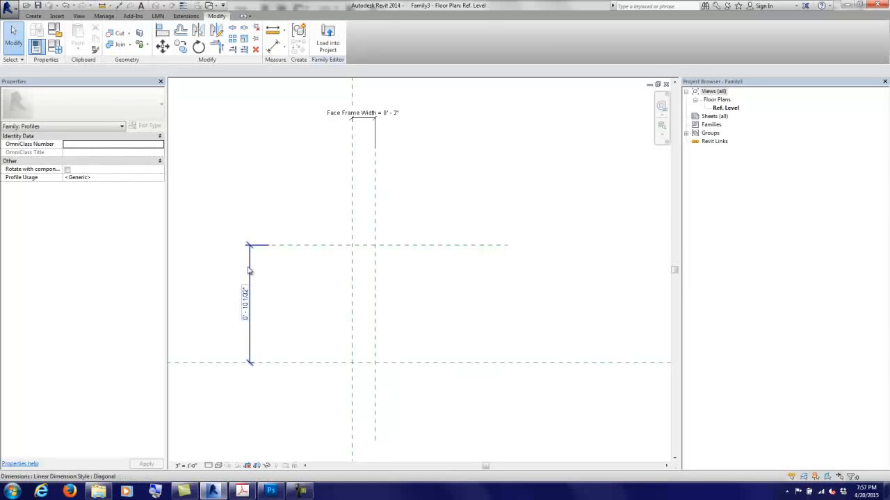
pyautogui.click(230, 72)
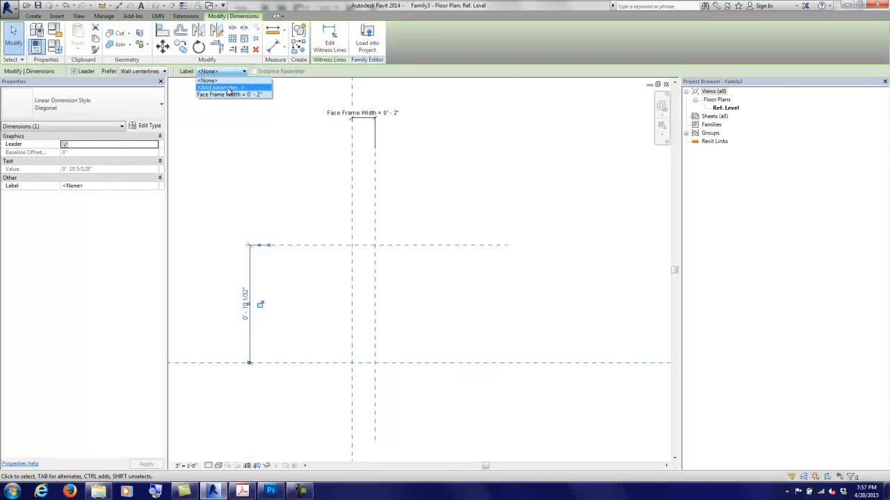
pyautogui.click(220, 88)
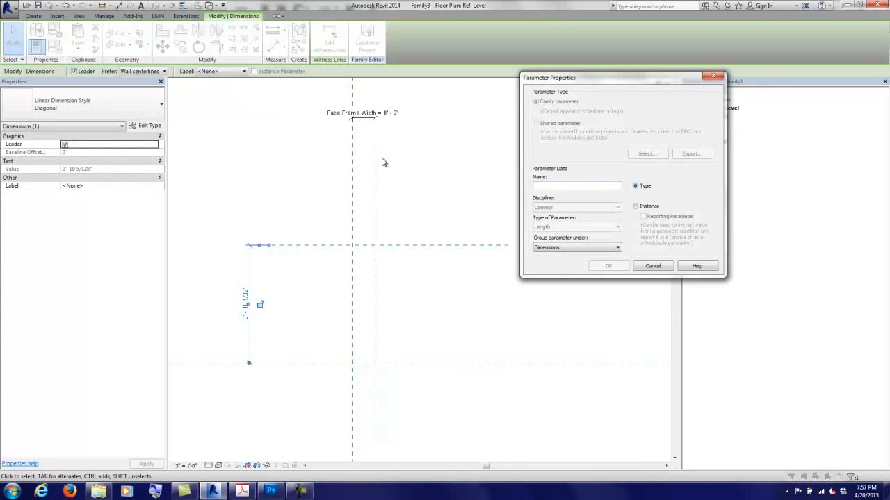
pyautogui.write('Frame Depth')
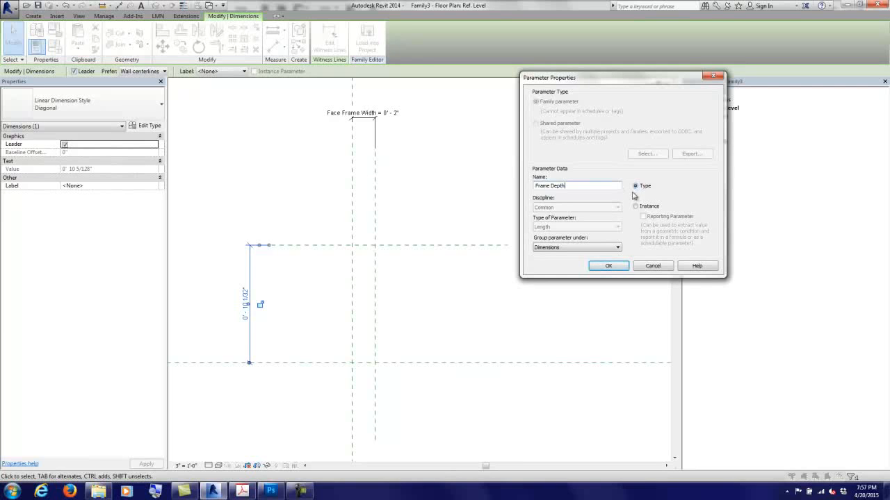
pyautogui.click(608, 267)
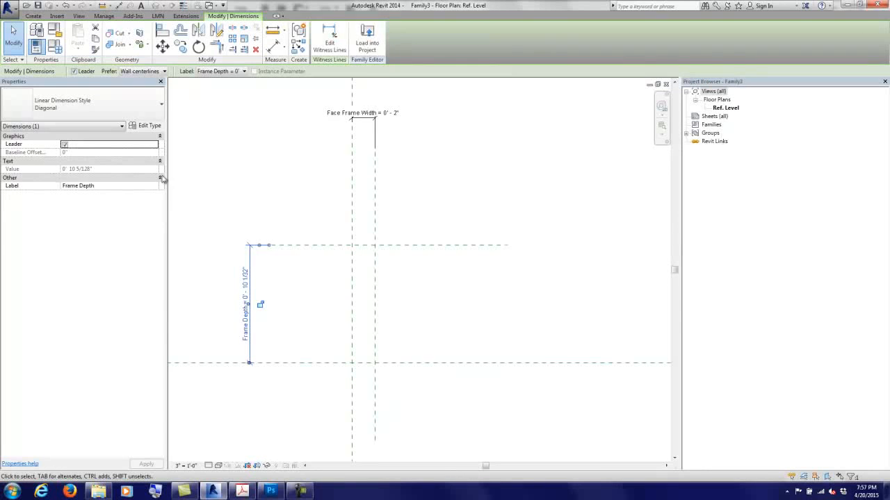
pyautogui.click(178, 160)
# Step: Set the Frame Depth parameter to 8" in the family types and apply it to the profile
pyautogui.click(67, 52)
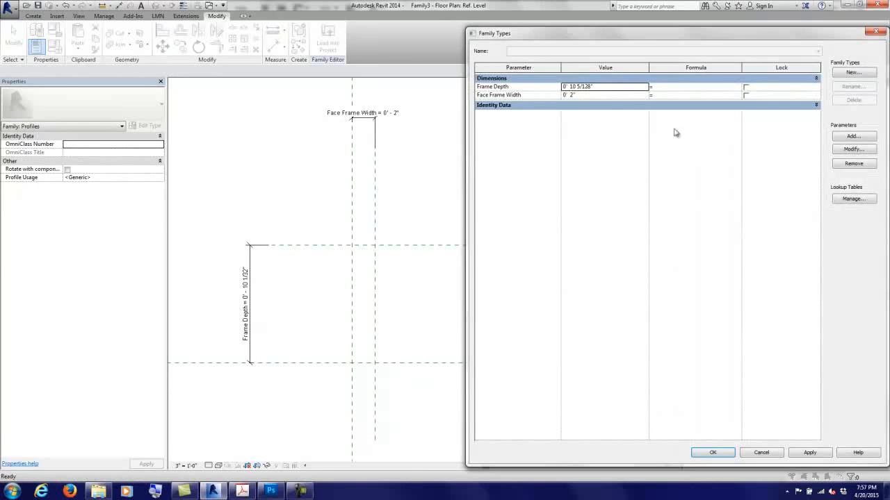
pyautogui.click(618, 86)
pyautogui.write('8')
pyautogui.press('Tab')
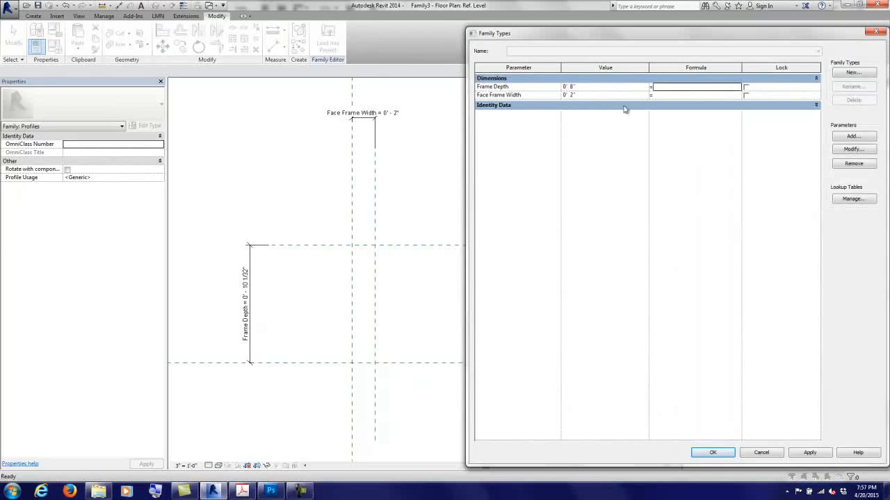
pyautogui.click(712, 453)
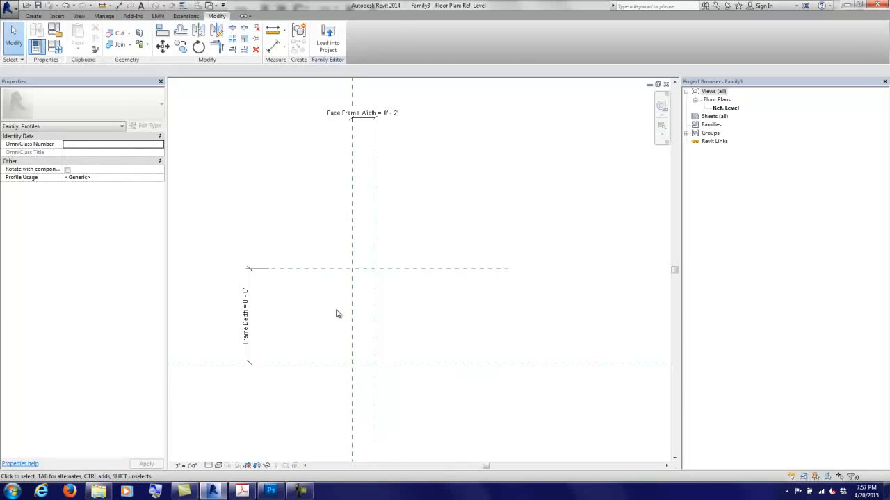
# Step: Switch to Photoshop to check the face and stop dimensions on the frame profiles drawing, then minimize it to return to Revit
pyautogui.scroll(1, 319, 321)
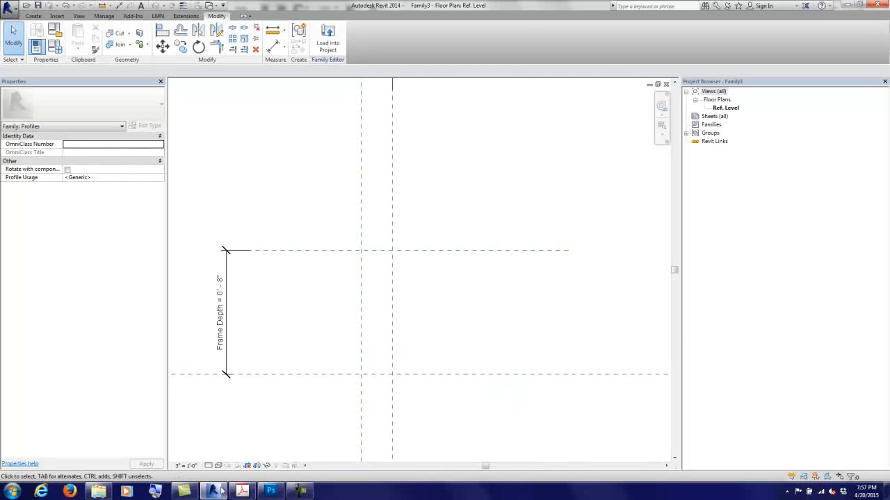
pyautogui.click(271, 492)
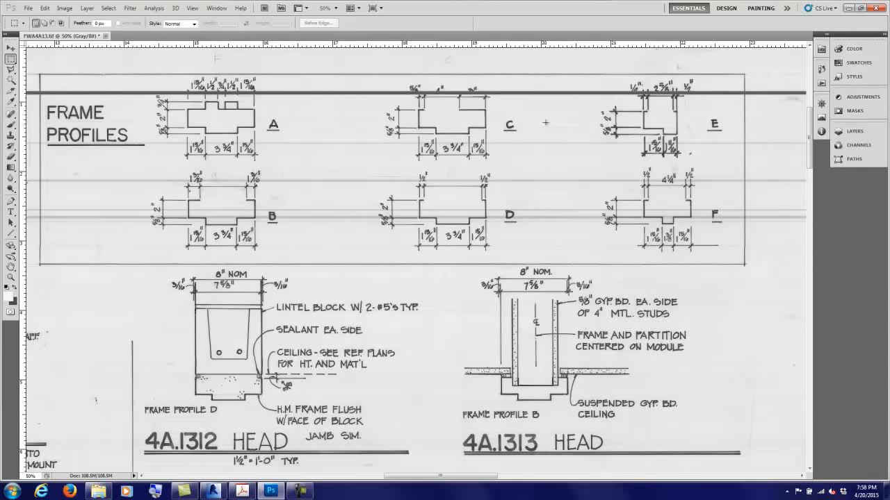
pyautogui.click(848, 8)
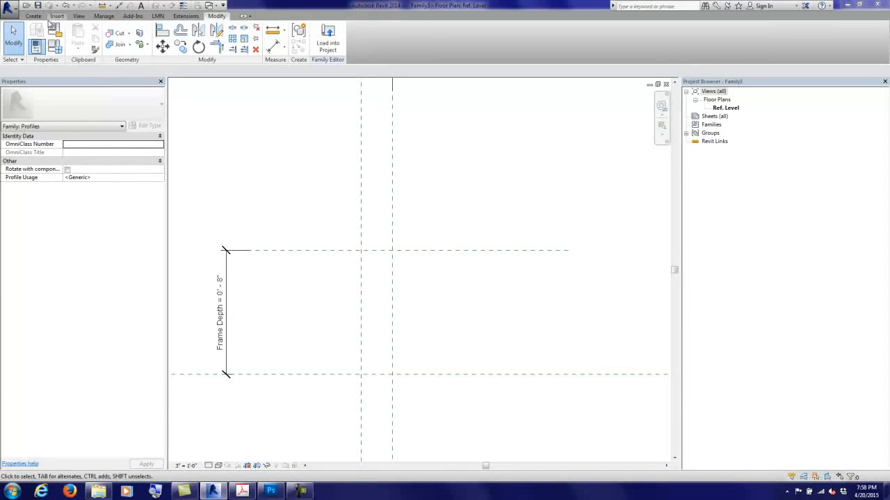
# Step: Draw two horizontal reference planes inside the frame depth, about 1 1/4" below the upper plane and 1 7/8" above the lower one
pyautogui.click(336, 36)
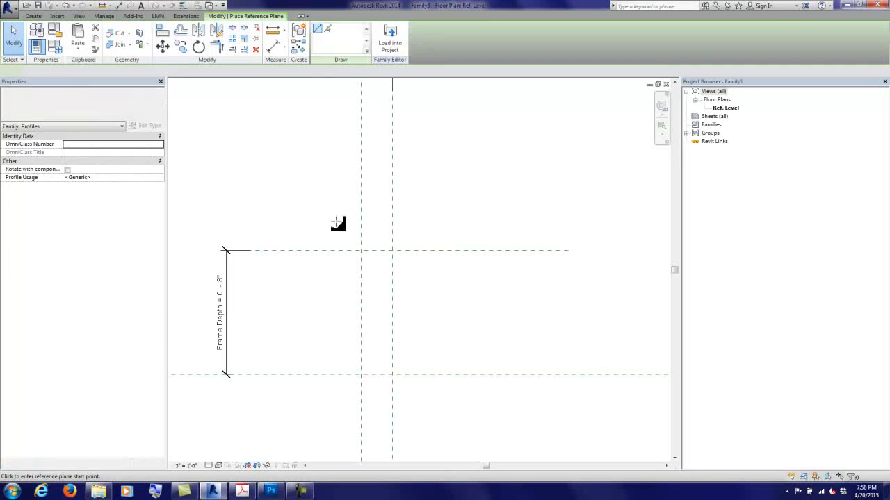
pyautogui.click(255, 269)
pyautogui.click(498, 269)
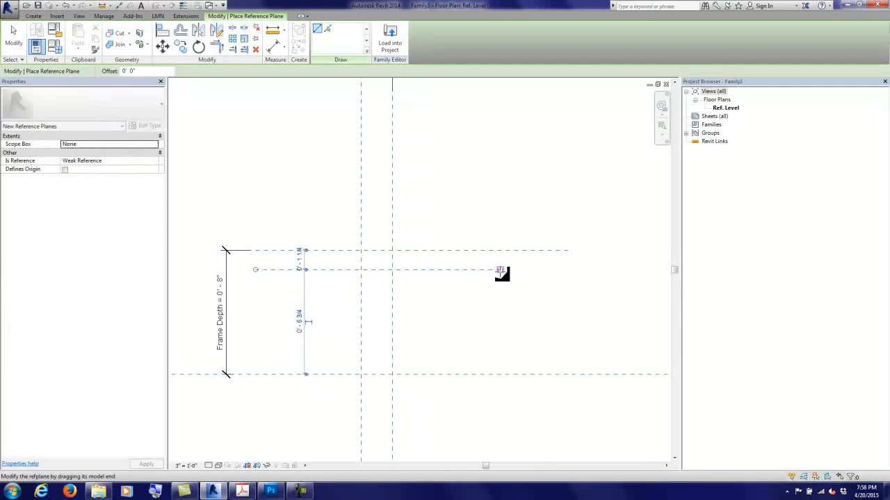
pyautogui.click(260, 345)
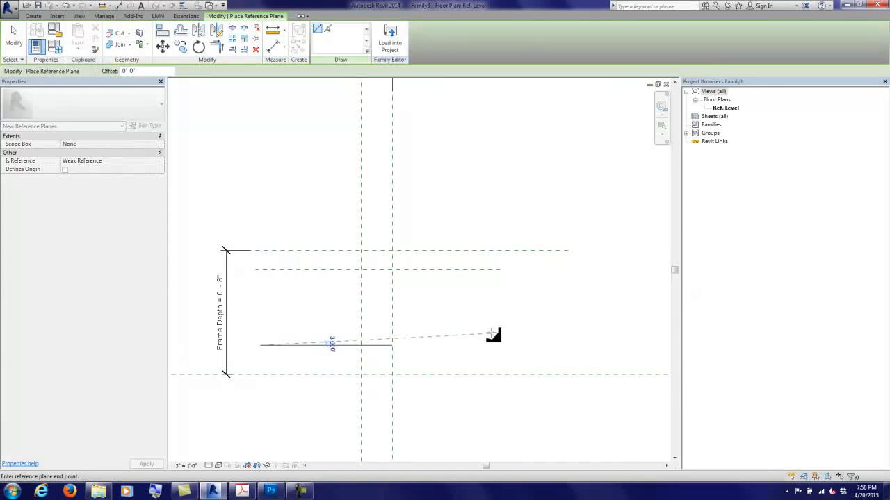
pyautogui.click(500, 346)
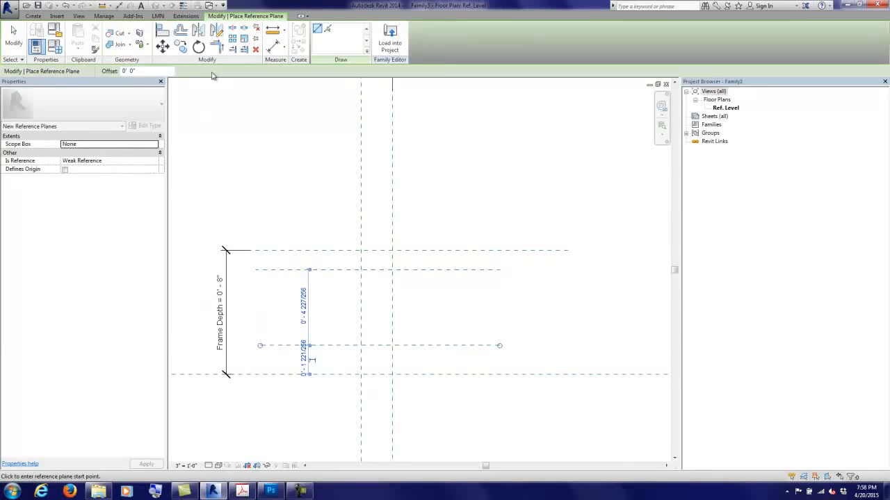
# Step: Dimension the lower inner reference plane from the horizontal center plane, placing the dimension to the right of the profile
pyautogui.click(272, 49)
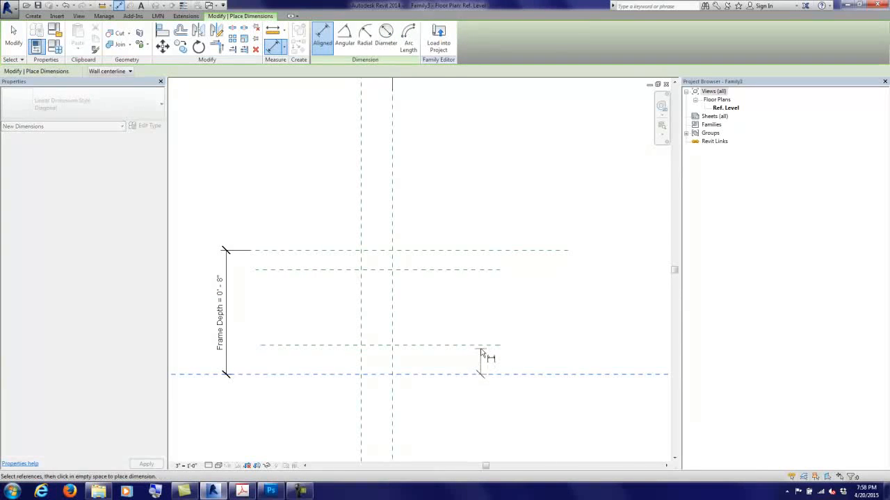
pyautogui.click(482, 347)
pyautogui.click(544, 357)
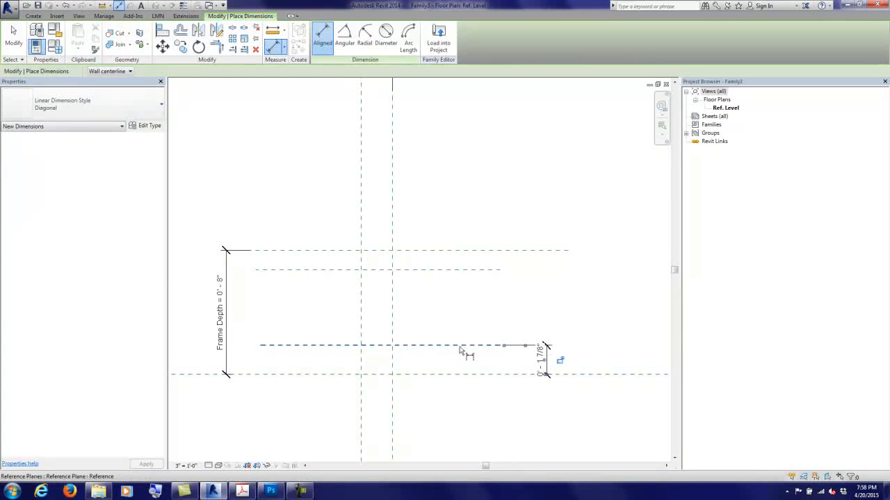
# Step: Dimension the upper inner reference plane from the upper frame-depth plane, placing the dimension to the right of the profile
pyautogui.click(533, 251)
pyautogui.click(518, 269)
pyautogui.click(545, 291)
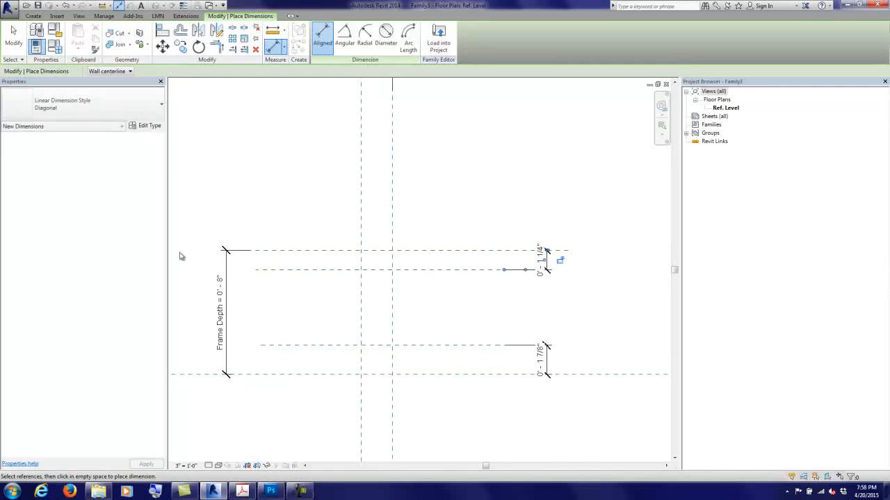
pyautogui.press('Escape')
pyautogui.press('Escape')
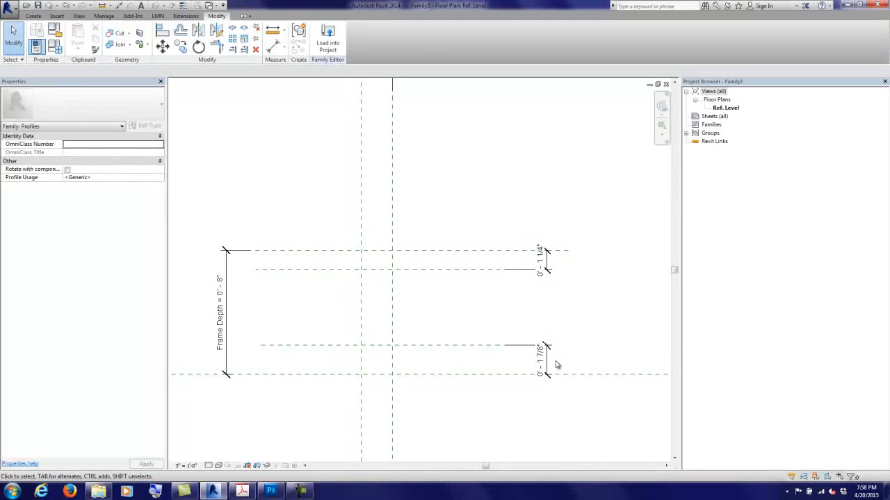
# Step: Label both inner plane dimensions right of the profile with a new type parameter named Rabbet Depth
pyautogui.click(545, 357)
pyautogui.keyDown('ctrl'); pyautogui.click(549, 258); pyautogui.keyUp('ctrl')
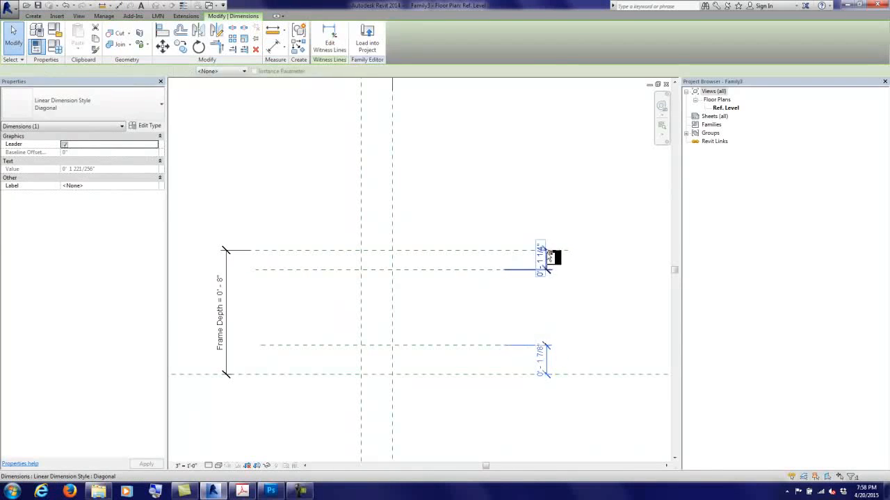
pyautogui.click(226, 71)
pyautogui.click(228, 87)
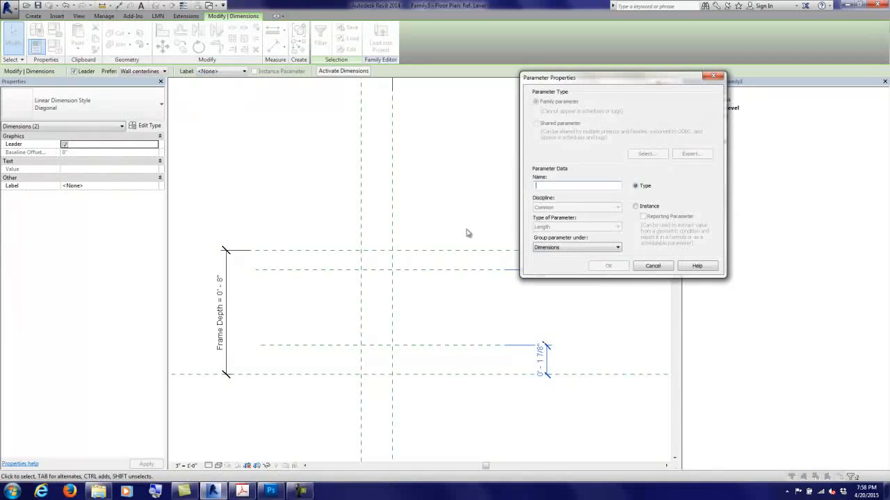
pyautogui.write('Re')
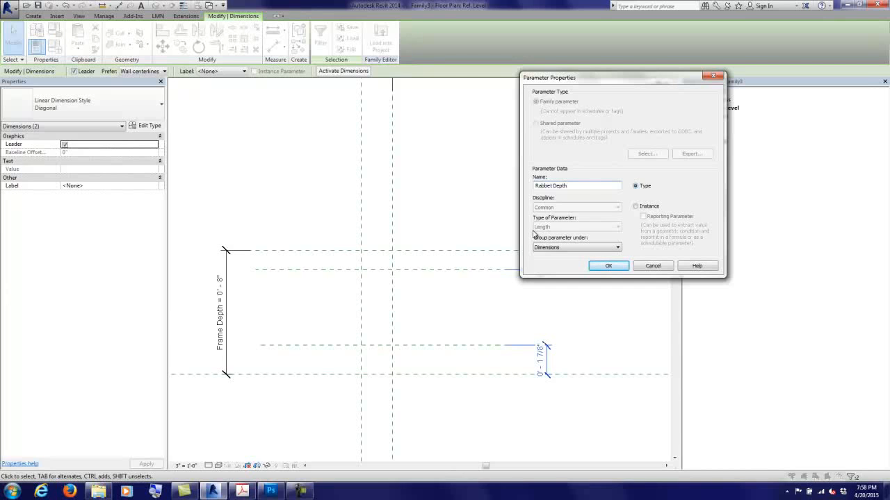
pyautogui.click(609, 266)
pyautogui.click(511, 193)
# Step: Set the Rabbet Depth parameter to 1 15/16" in the family types and apply it to the profile
pyautogui.click(54, 47)
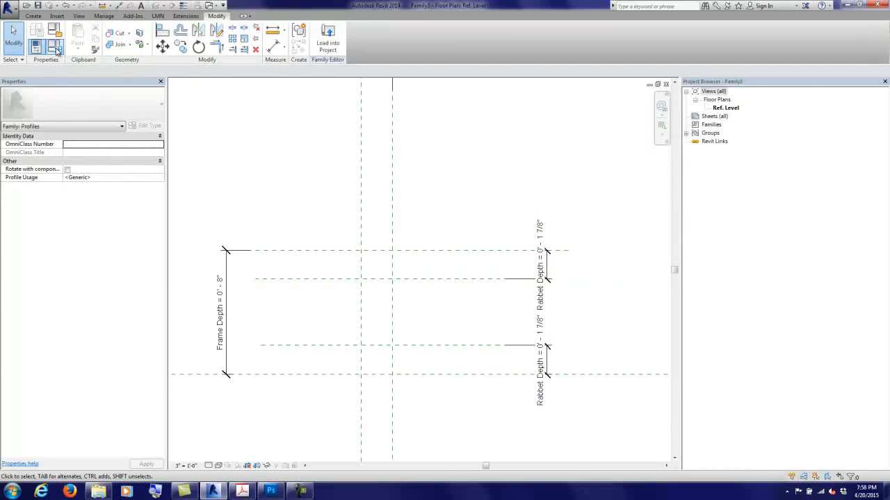
pyautogui.click(611, 87)
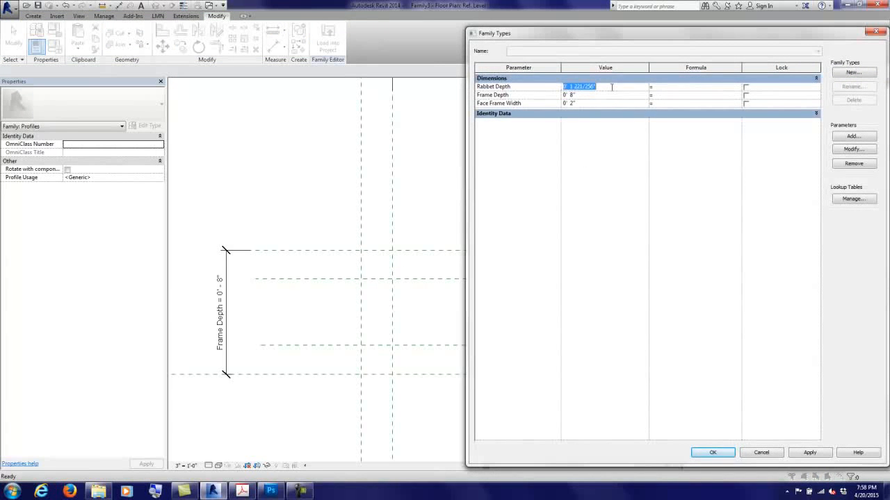
pyautogui.write('1 15/16"')
pyautogui.press('Tab')
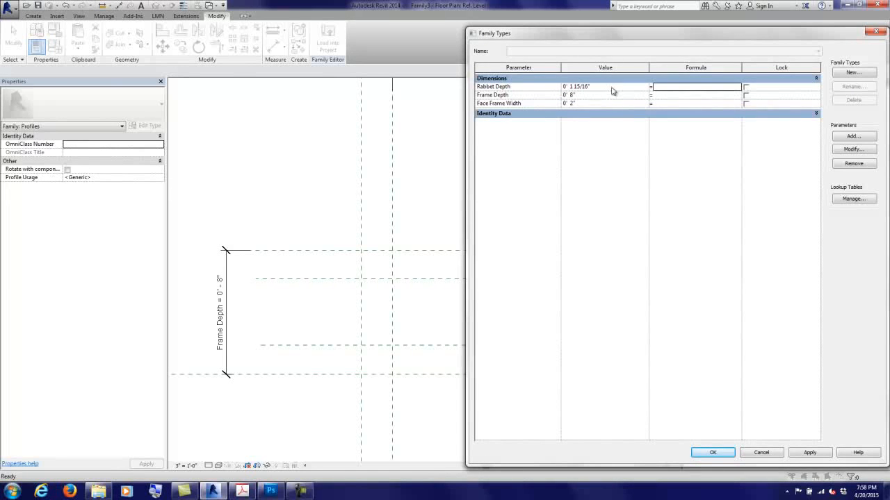
pyautogui.click(714, 453)
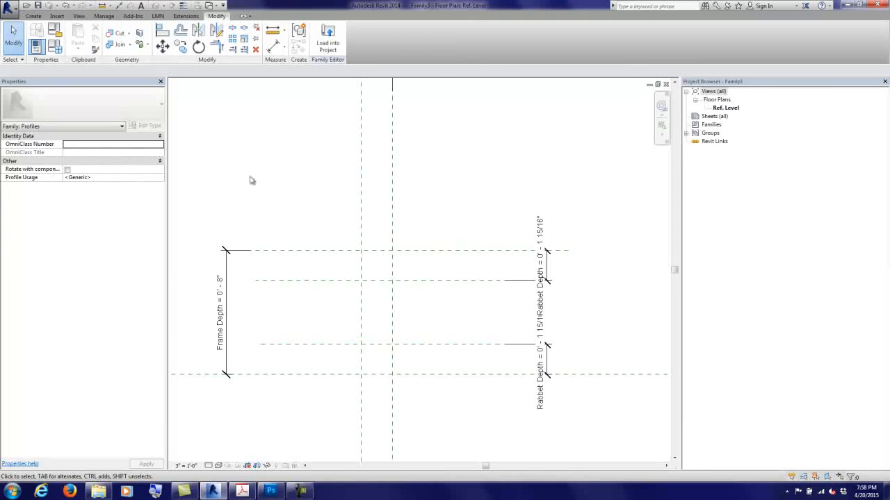
# Step: Draw a vertical reference plane about 19/32" to the right of the right-hand vertical plane and dimension the gap above the profile
pyautogui.click(33, 15)
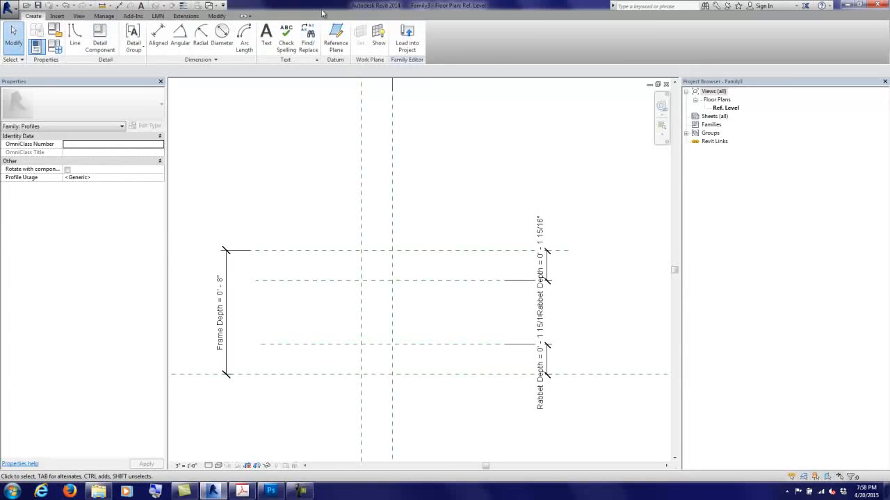
pyautogui.click(335, 39)
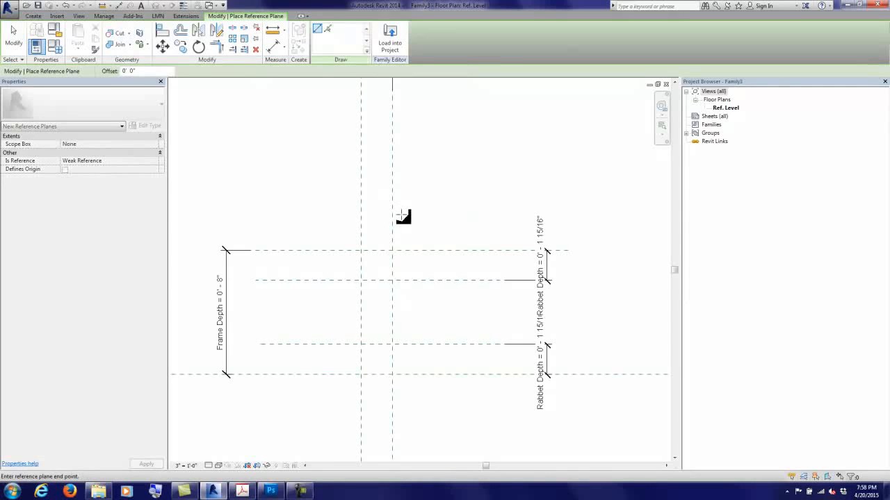
pyautogui.click(401, 400)
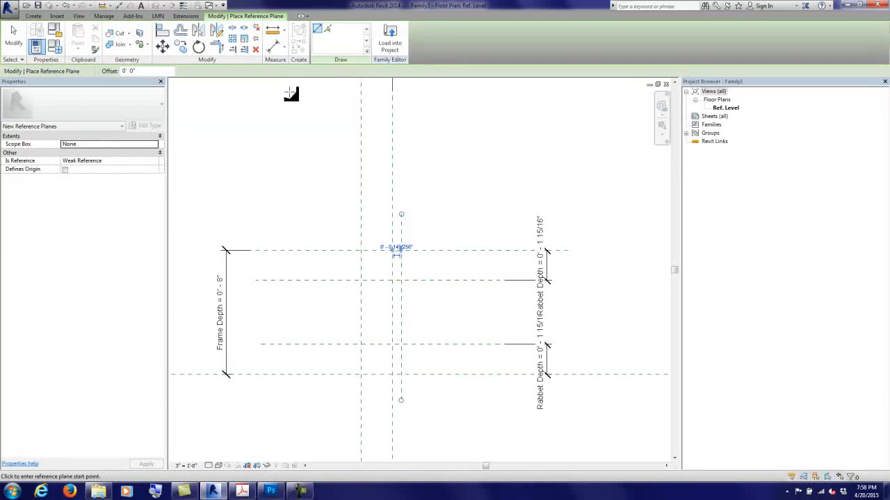
pyautogui.click(272, 51)
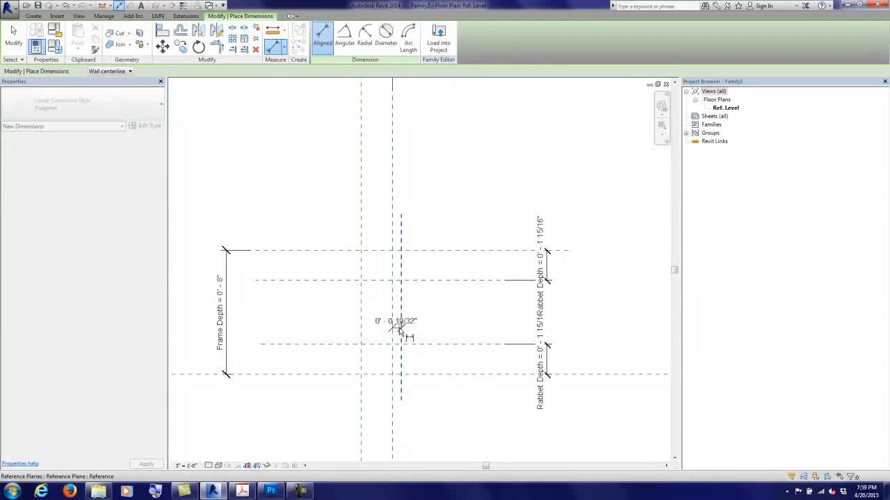
pyautogui.click(397, 169)
pyautogui.press('Escape')
pyautogui.press('Escape')
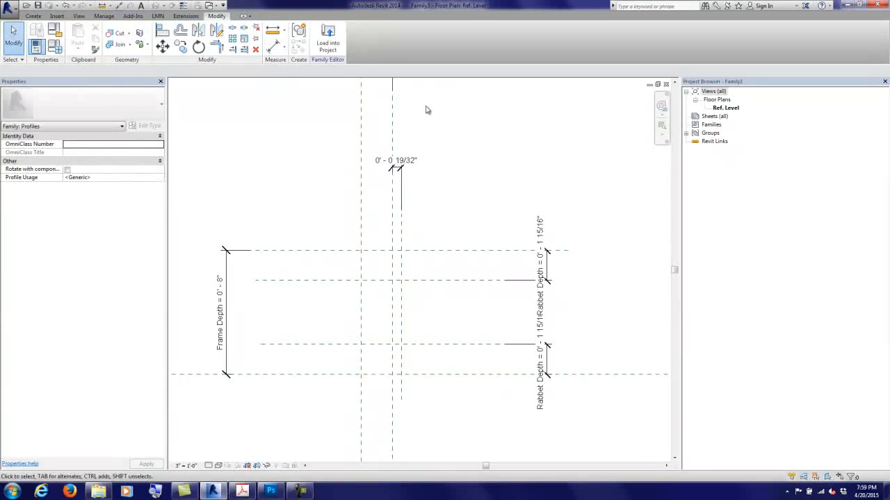
# Step: Label the small horizontal dimension above the profile with a new type parameter named Rabbet Width
pyautogui.click(397, 165)
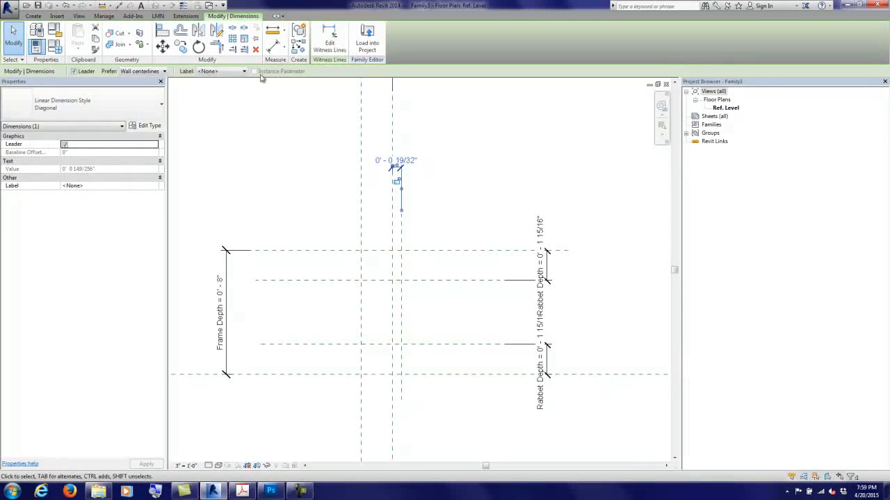
pyautogui.click(244, 71)
pyautogui.click(222, 88)
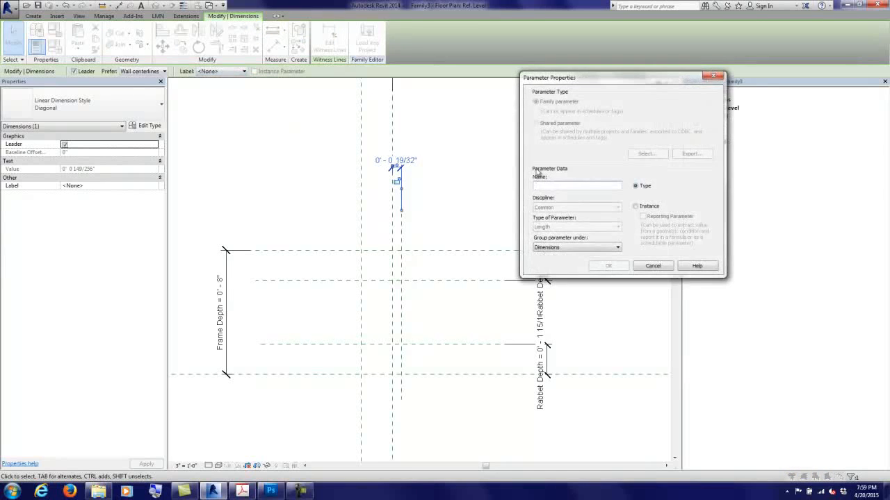
pyautogui.write('Re')
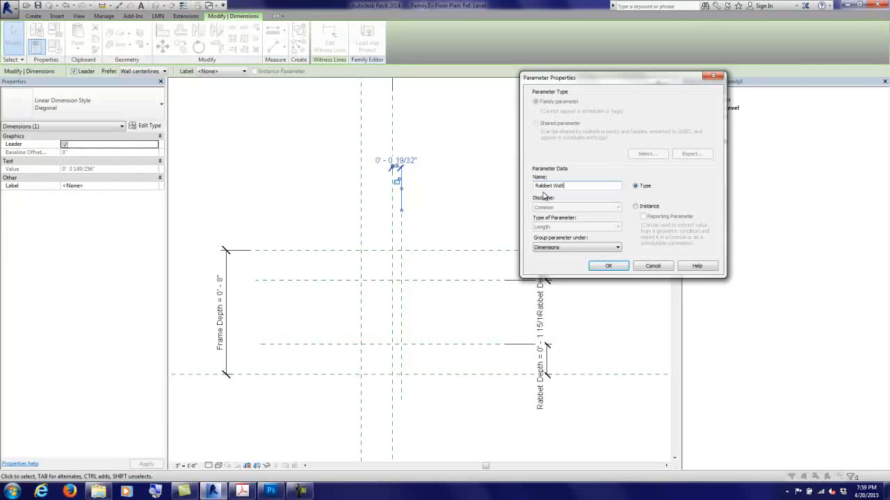
pyautogui.click(609, 266)
pyautogui.click(483, 219)
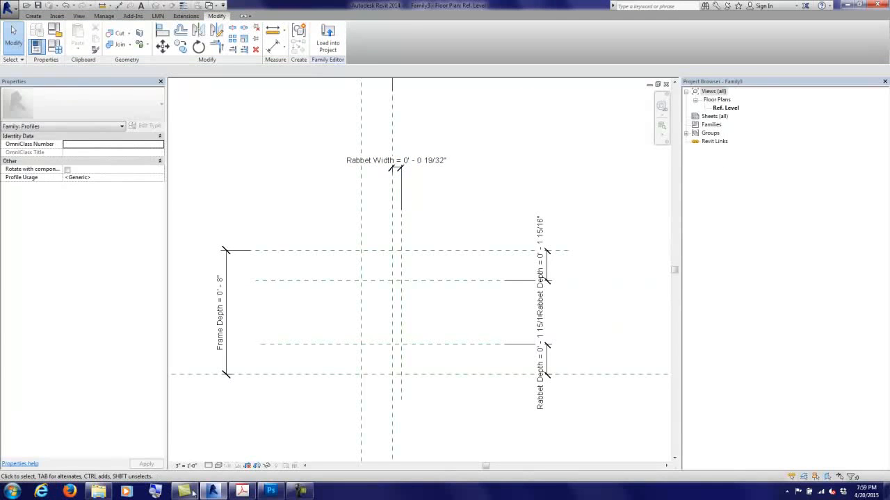
# Step: Check the rabbet width on the frame profiles drawing in Photoshop, then return to Revit and set the Rabbet Width parameter to 5/8"
pyautogui.click(270, 492)
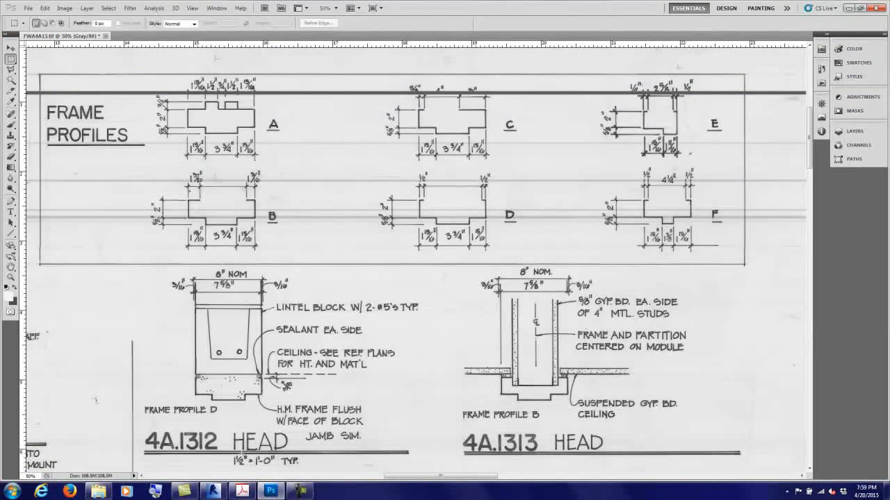
pyautogui.click(213, 492)
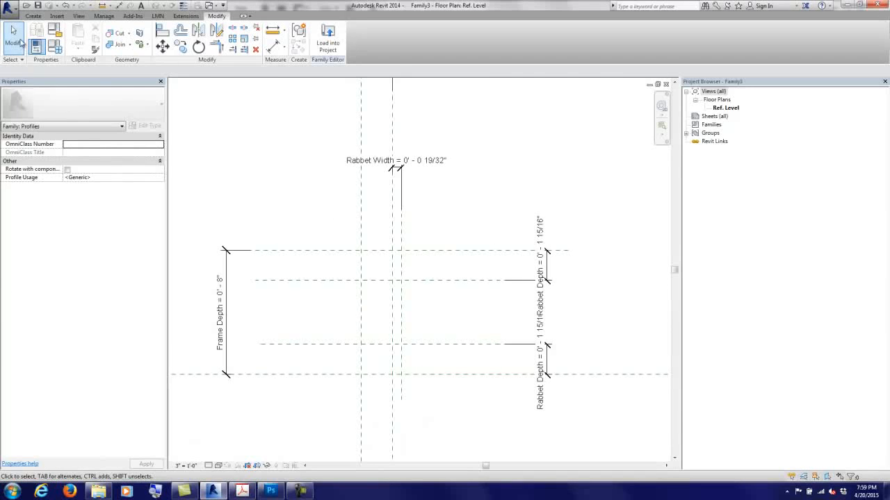
pyautogui.click(37, 45)
pyautogui.click(610, 88)
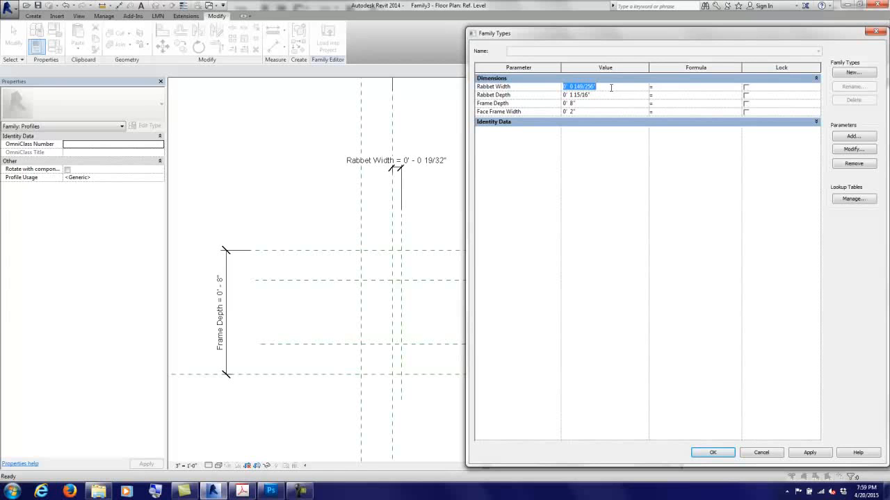
pyautogui.write('5/')
pyautogui.press('Tab')
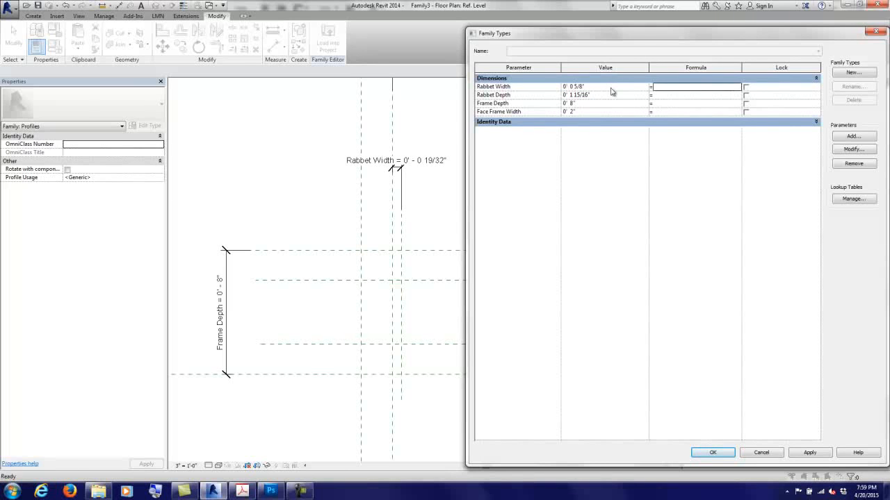
pyautogui.click(712, 453)
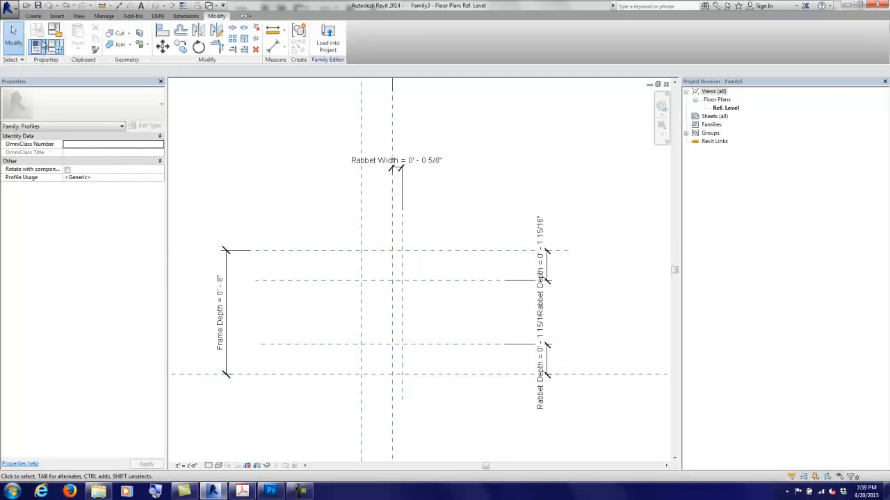
# Step: Check the frame profiles in Photoshop, then in Revit draw horizontal reference planes about 1 3/16" below the upper and 9/16" above the lower frame-depth plane
pyautogui.click(271, 491)
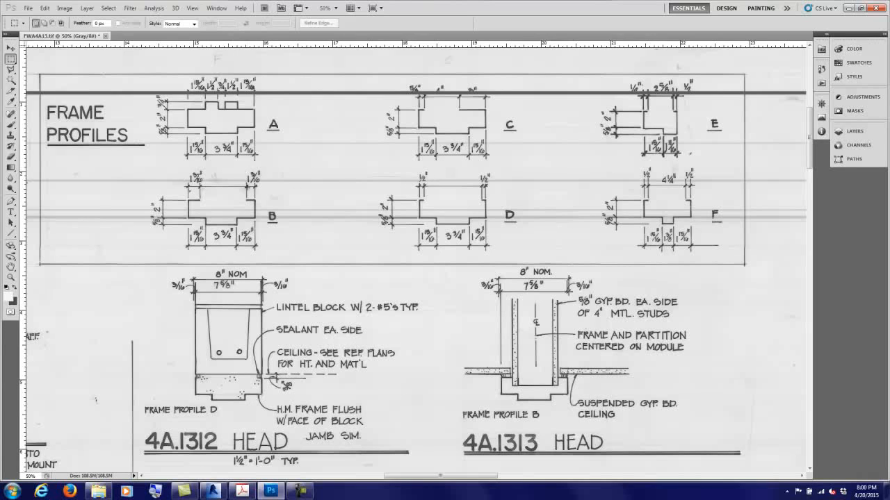
pyautogui.click(849, 8)
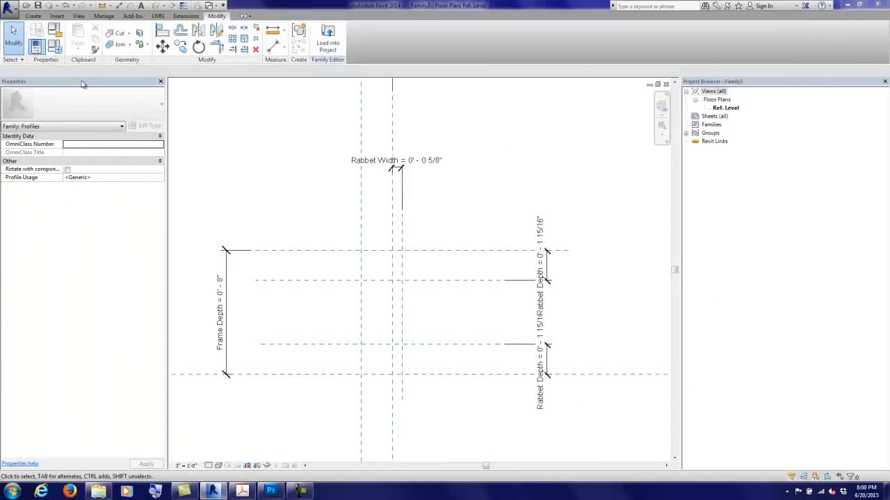
pyautogui.click(33, 15)
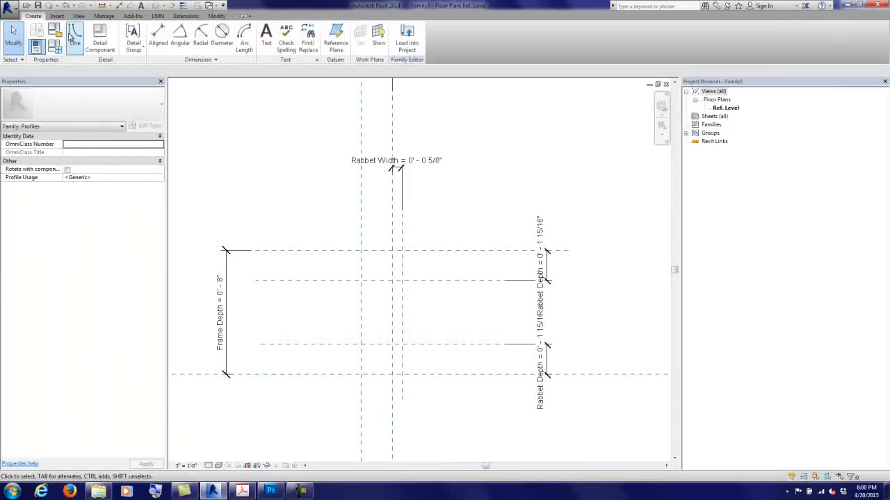
pyautogui.click(335, 38)
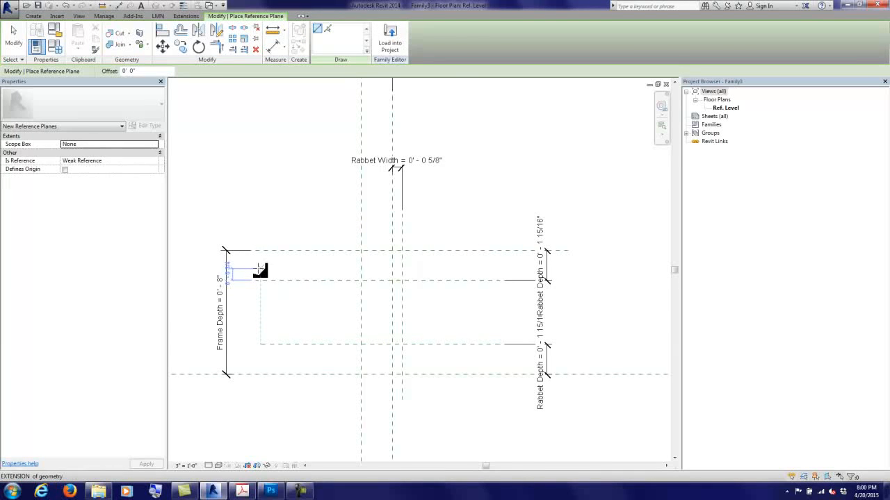
pyautogui.click(259, 269)
pyautogui.click(487, 267)
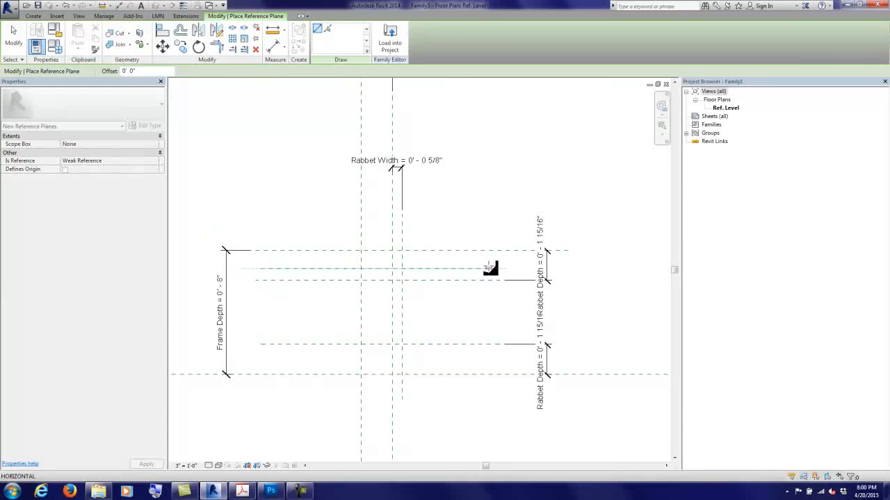
pyautogui.click(282, 366)
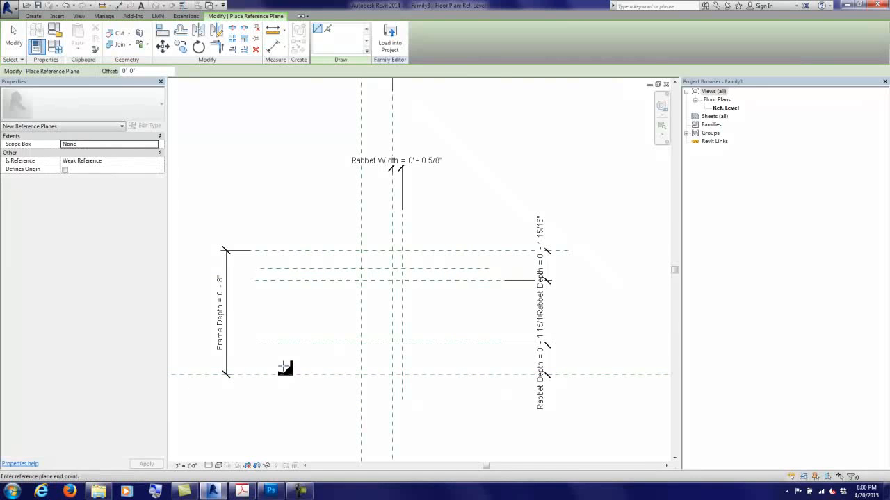
pyautogui.click(489, 366)
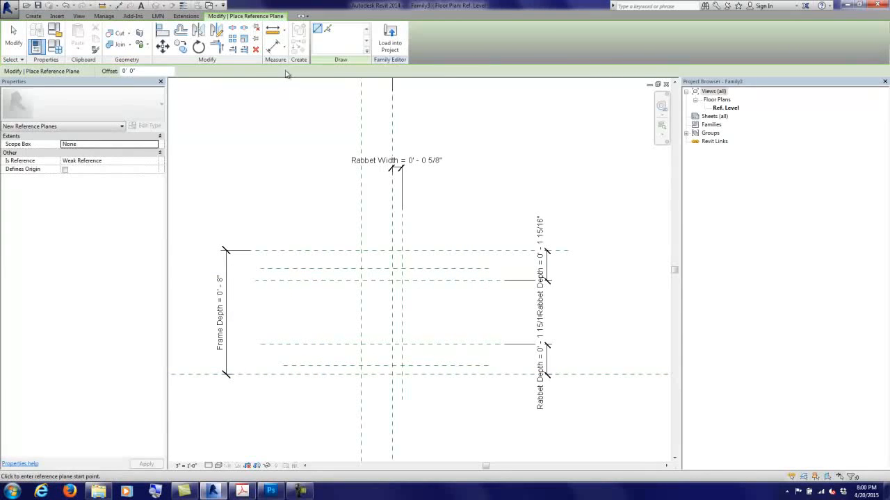
# Step: Dimension the two new horizontal reference planes from the lower and upper frame-depth planes, placing both dimensions left of the profile
pyautogui.click(275, 46)
pyautogui.click(314, 375)
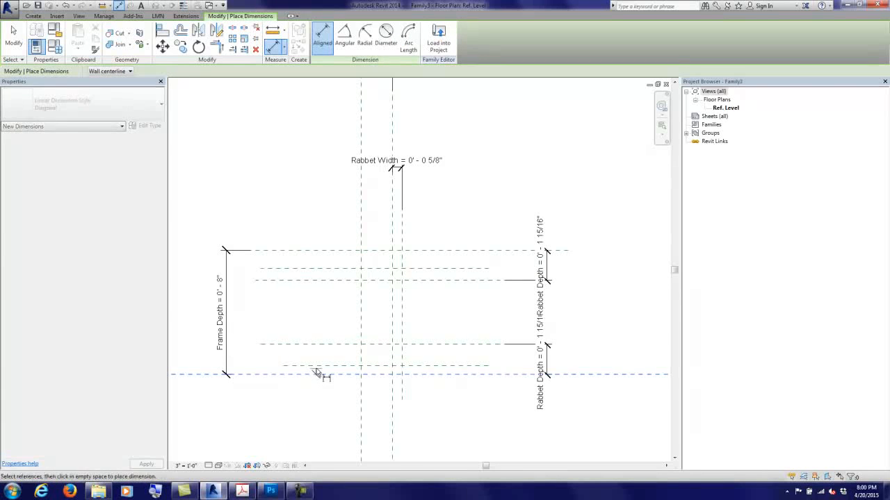
pyautogui.click(312, 366)
pyautogui.click(257, 427)
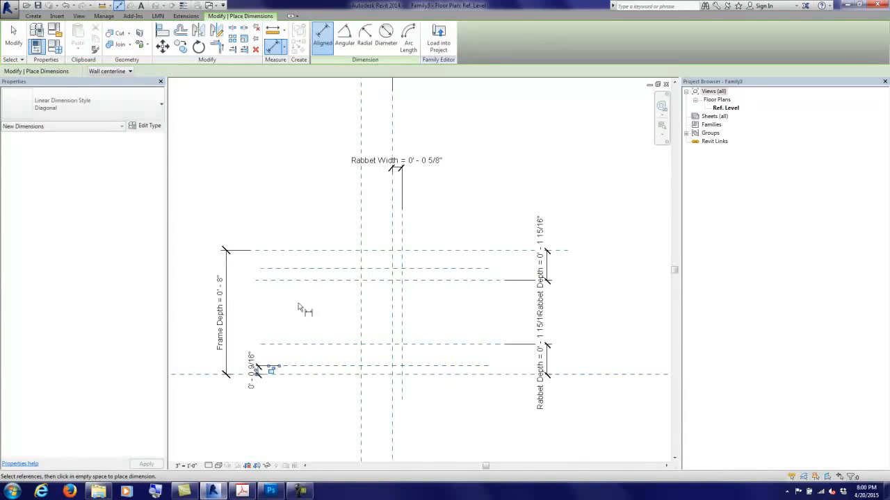
pyautogui.click(301, 251)
pyautogui.click(301, 268)
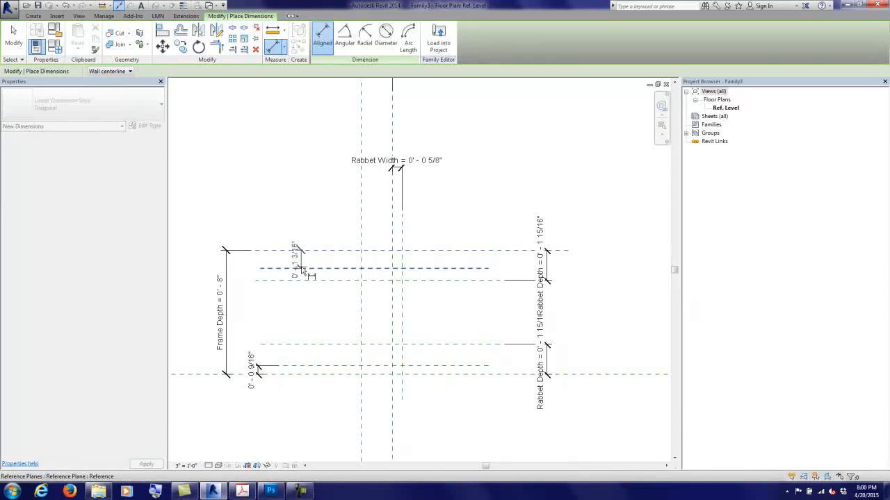
pyautogui.click(259, 311)
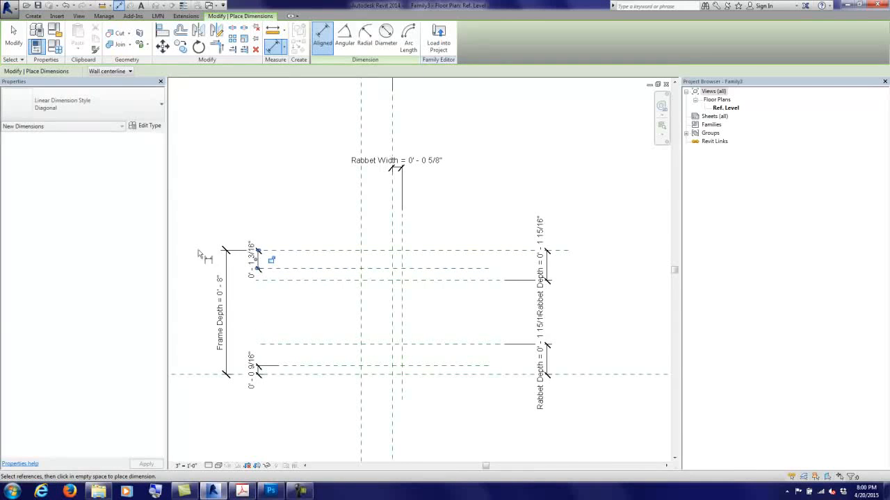
pyautogui.click(14, 40)
# Step: Label the two short dimensions on the profile's left side with a new shared-value type parameter named Flange Leg, grouped under Dimensions
pyautogui.click(253, 258)
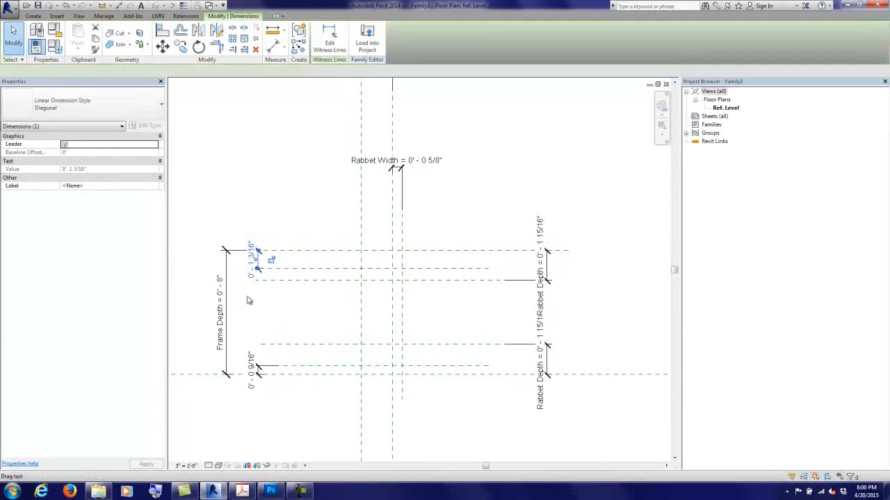
pyautogui.keyDown('ctrl'); pyautogui.click(259, 359); pyautogui.keyUp('ctrl')
pyautogui.click(224, 71)
pyautogui.click(224, 84)
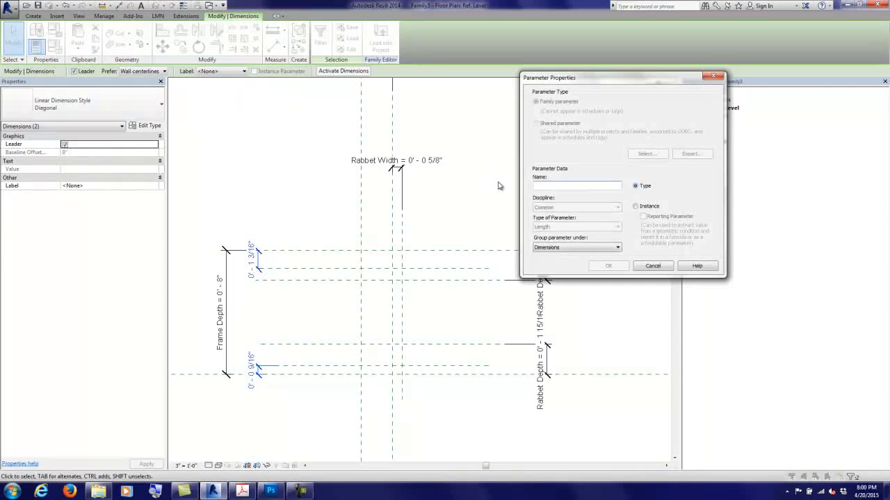
pyautogui.write('Flange Leg')
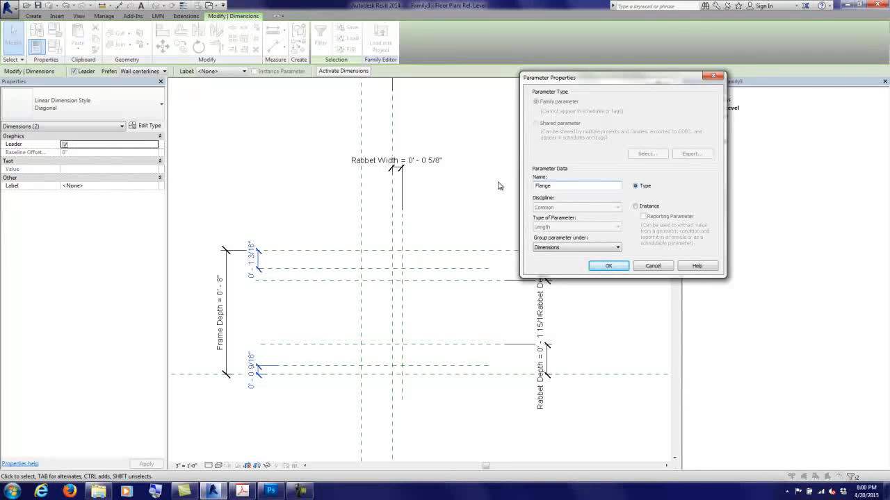
pyautogui.click(606, 265)
pyautogui.click(183, 186)
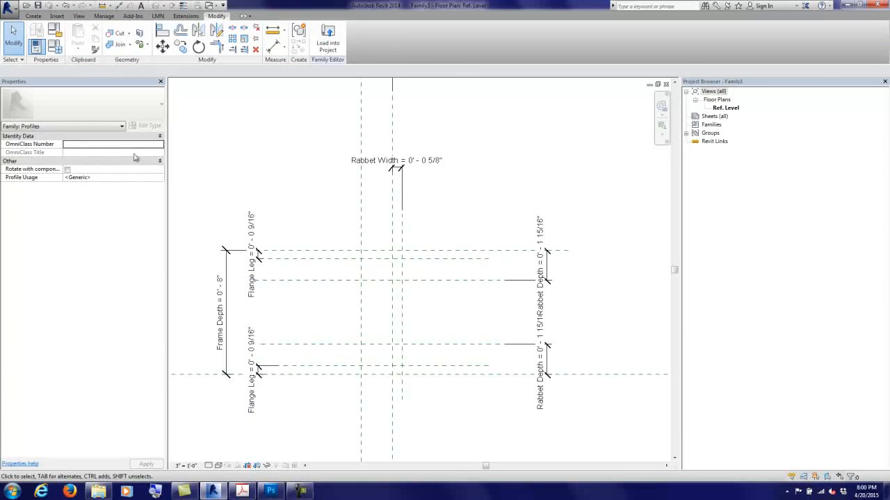
# Step: Set the Flange Leg parameter to 1/2" in the family types
pyautogui.click(55, 47)
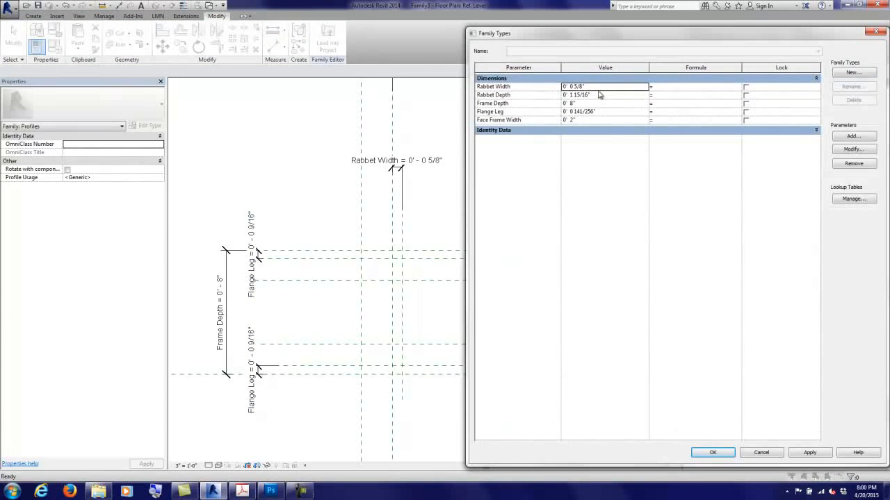
pyautogui.click(611, 112)
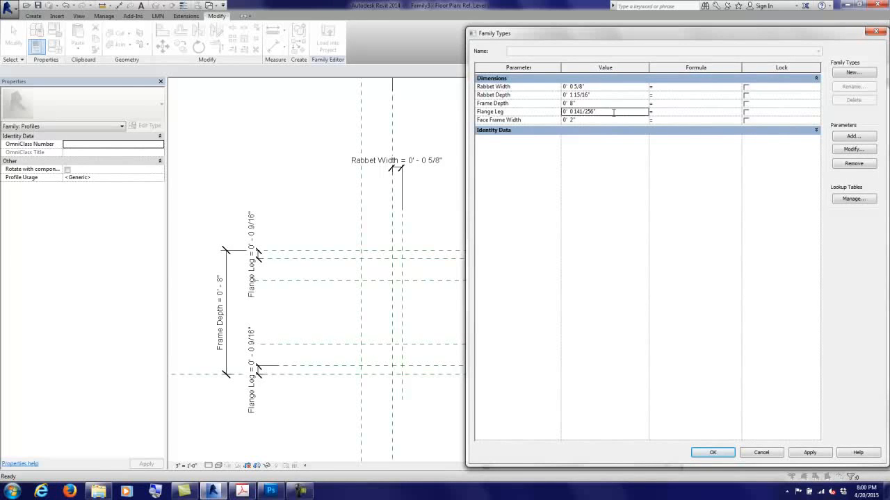
pyautogui.write('.5')
pyautogui.press('Tab')
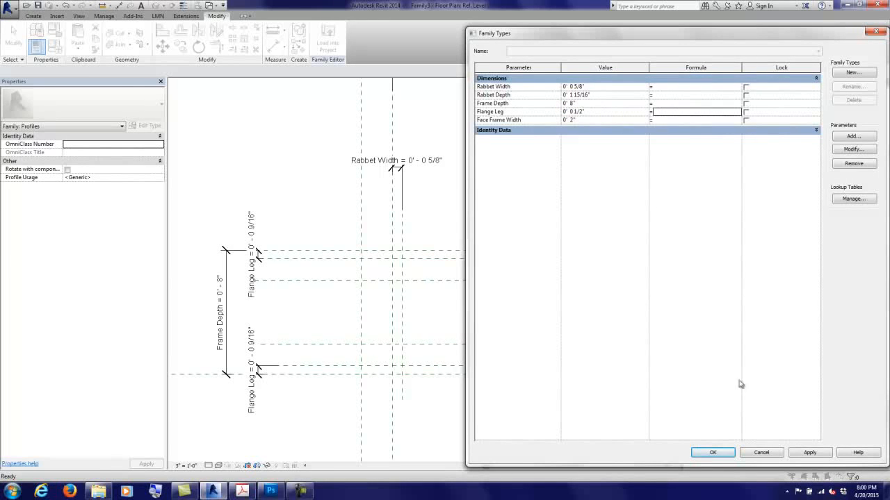
pyautogui.click(711, 453)
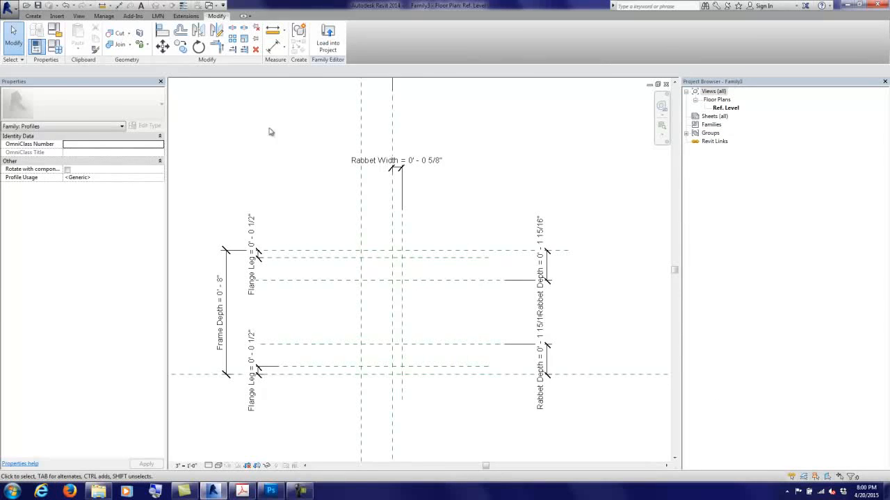
# Step: Save the family as Profile__HM-Door-Frame in the FAMILIES folder of REVIT_WORKSPACE
pyautogui.click(9, 7)
pyautogui.moveTo(34, 114)
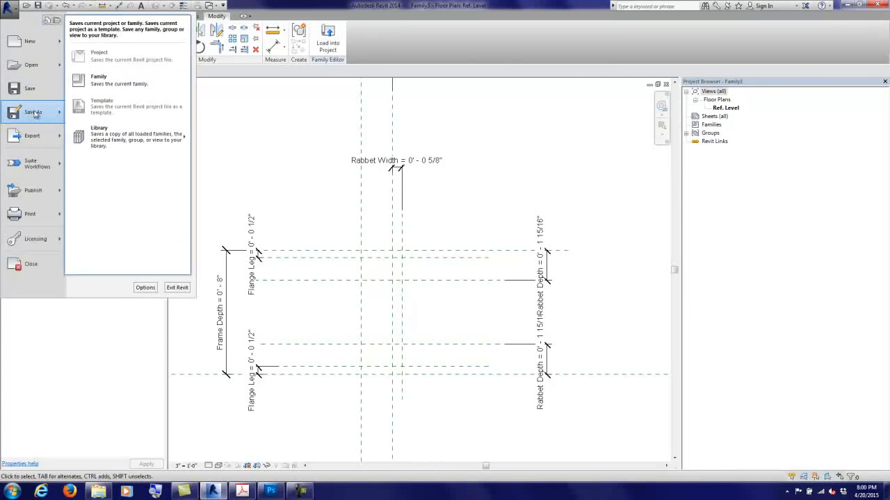
pyautogui.click(85, 86)
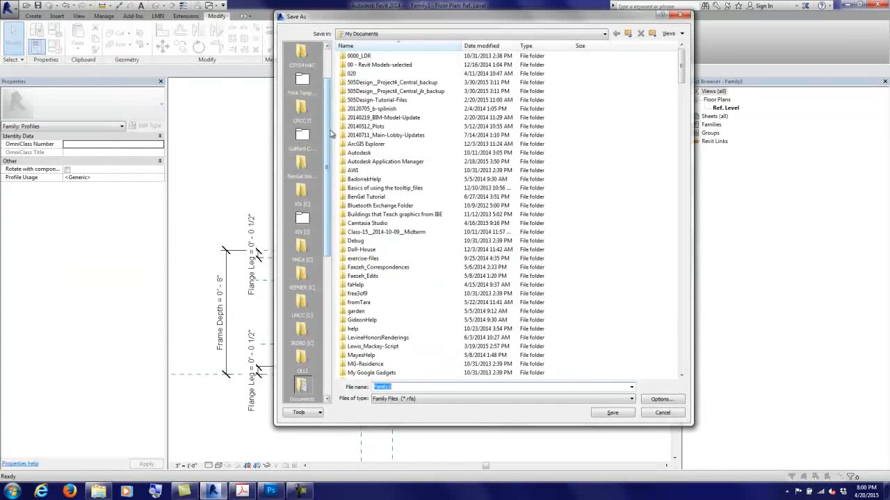
pyautogui.moveTo(331, 131); pyautogui.dragTo(332, 68)
pyautogui.click(305, 54)
pyautogui.doubleClick(363, 74)
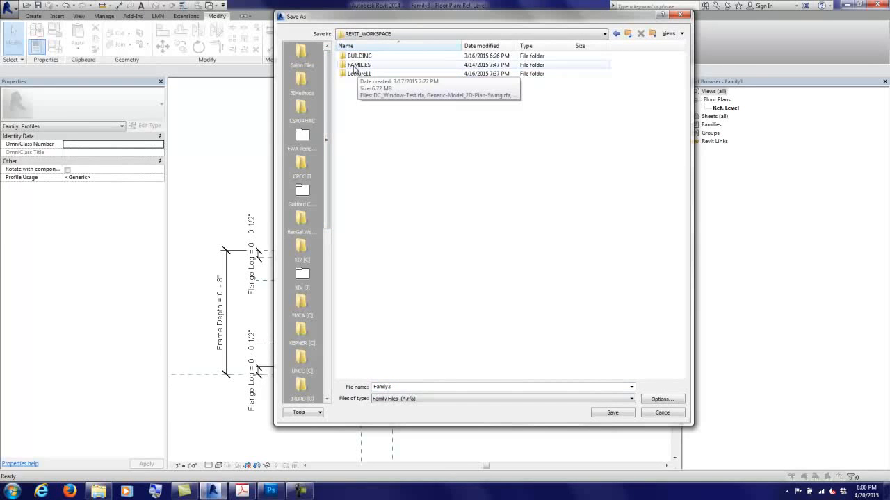
pyautogui.doubleClick(356, 65)
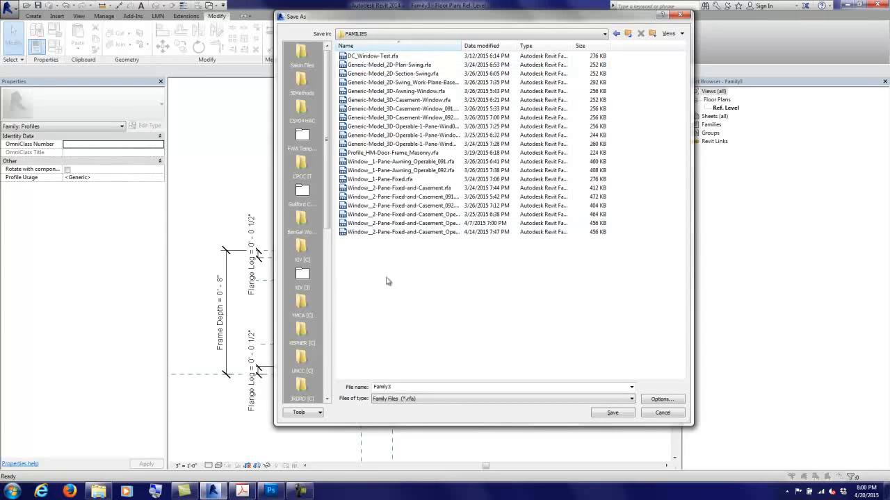
pyautogui.doubleClick(406, 384)
pyautogui.write('P')
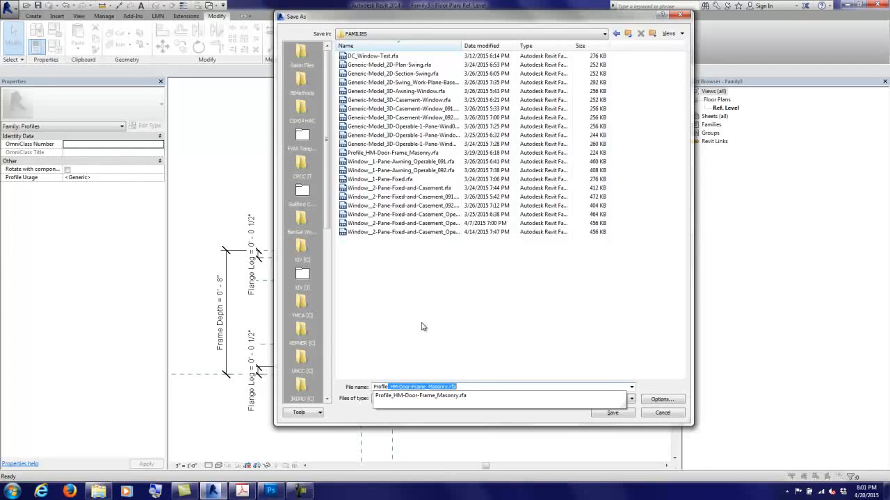
pyautogui.press('BackSpace')
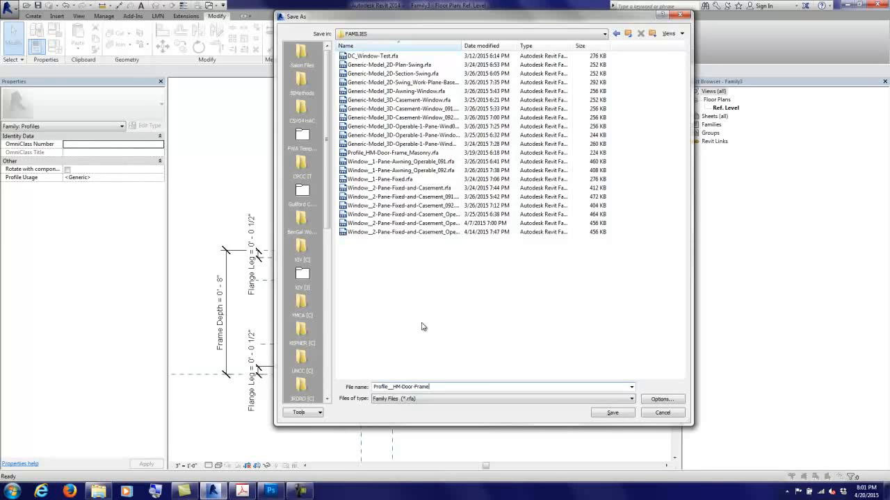
pyautogui.press('Return')
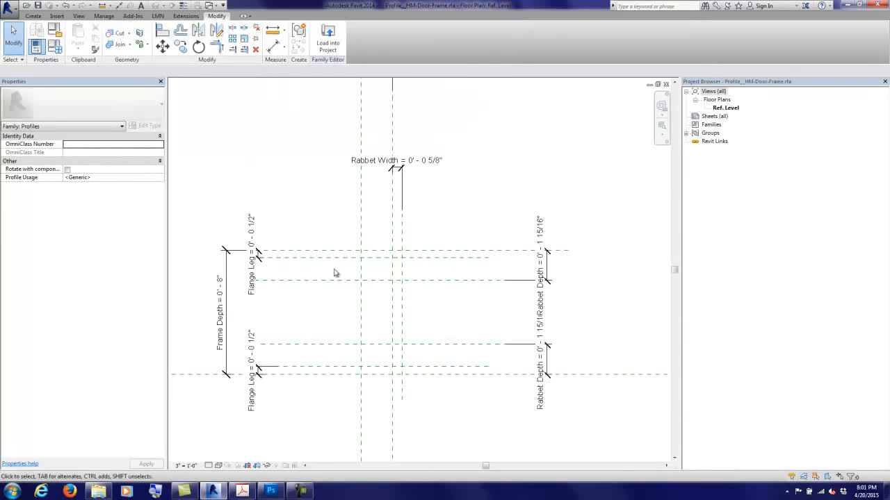
# Step: Pick the upper frame-depth, upper rabbet-depth and both rabbet-width reference planes to create Profiles lines, locking each line to its plane
pyautogui.scroll(1, 381, 294)
pyautogui.scroll(2, 376, 278)
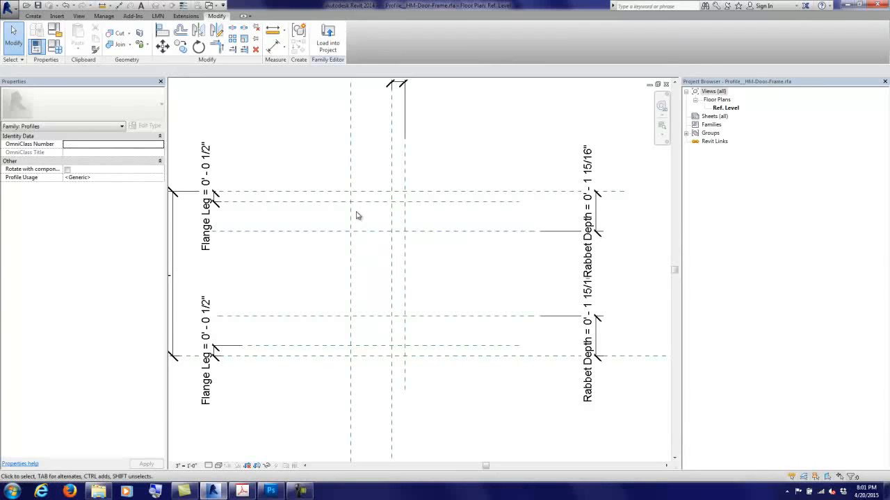
pyautogui.click(32, 15)
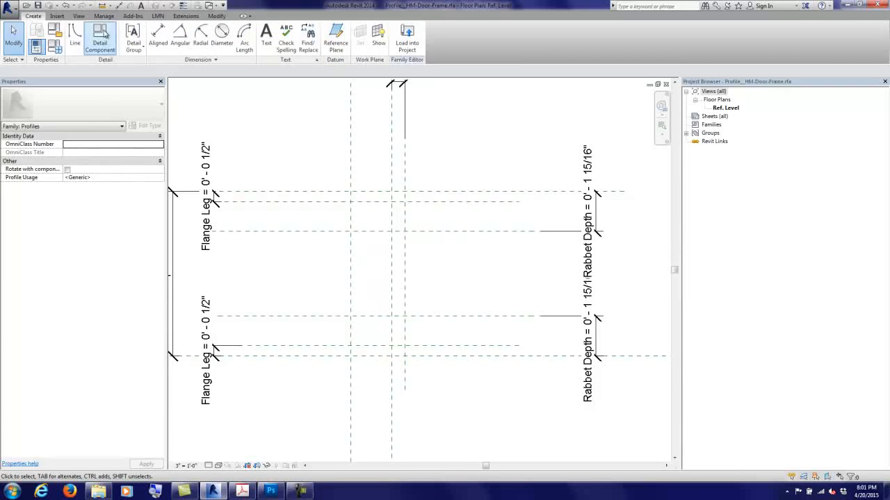
pyautogui.click(76, 35)
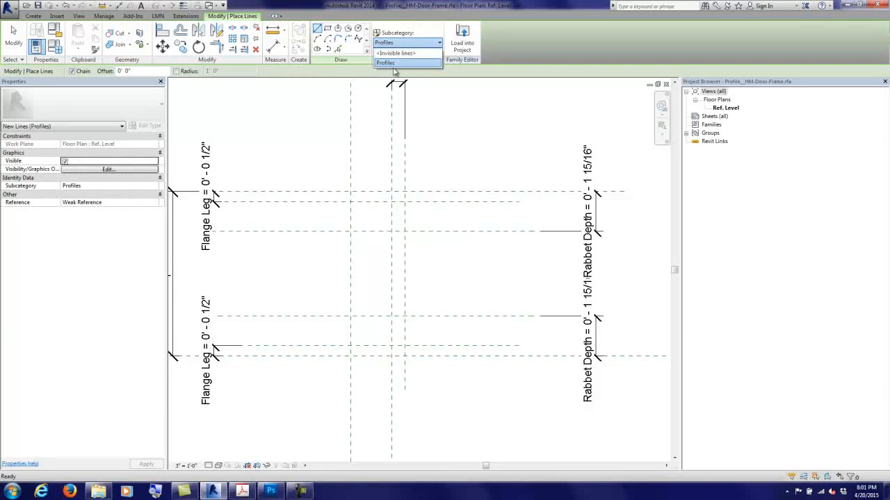
pyautogui.click(338, 49)
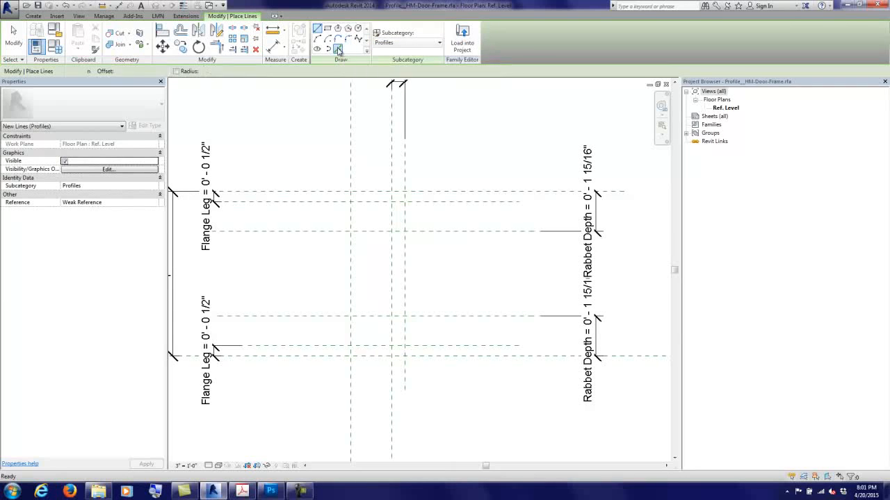
pyautogui.click(369, 191)
pyautogui.click(403, 205)
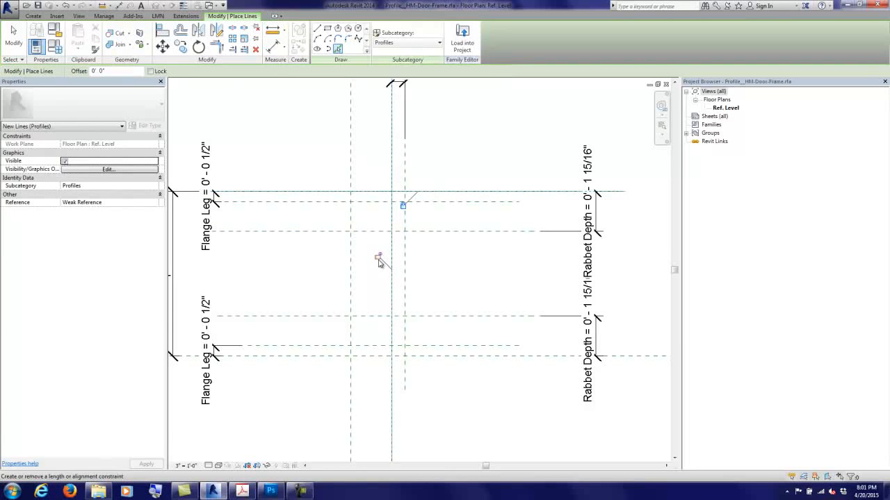
pyautogui.click(414, 235)
pyautogui.click(404, 253)
pyautogui.click(391, 256)
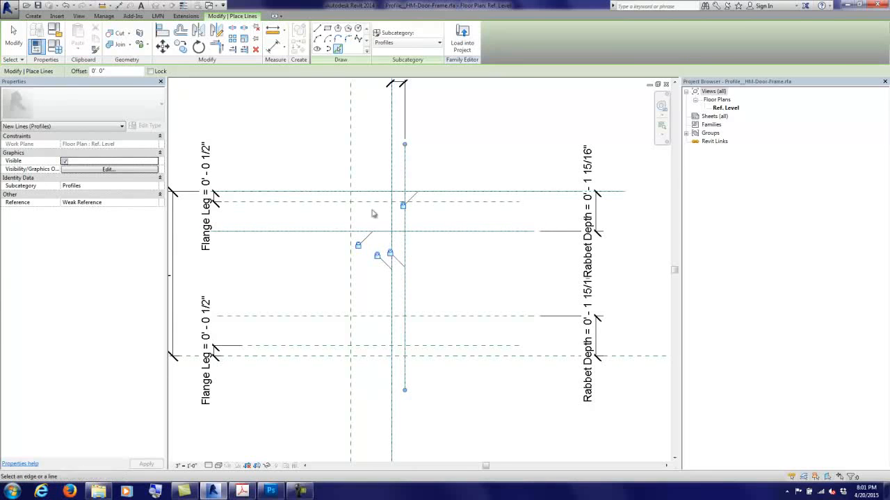
# Step: Create locked profile lines from the lower rabbet-depth, lower frame-depth and leftmost vertical reference planes
pyautogui.click(412, 321)
pyautogui.click(379, 358)
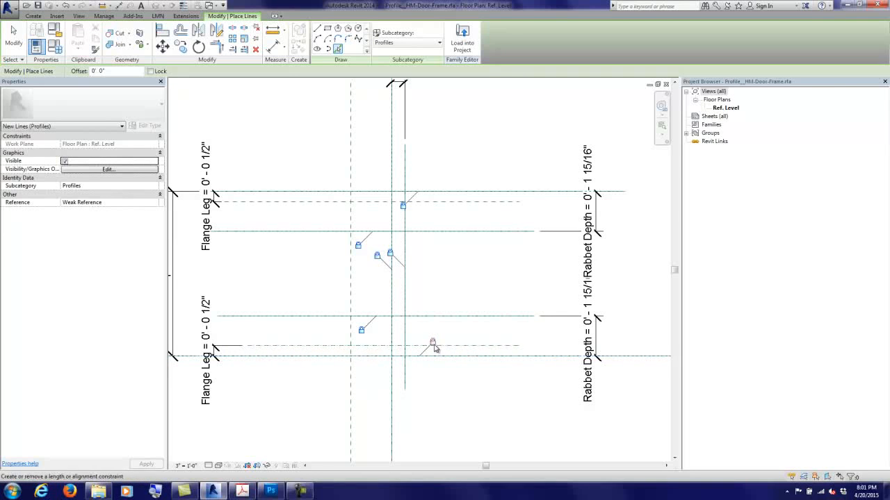
pyautogui.click(350, 338)
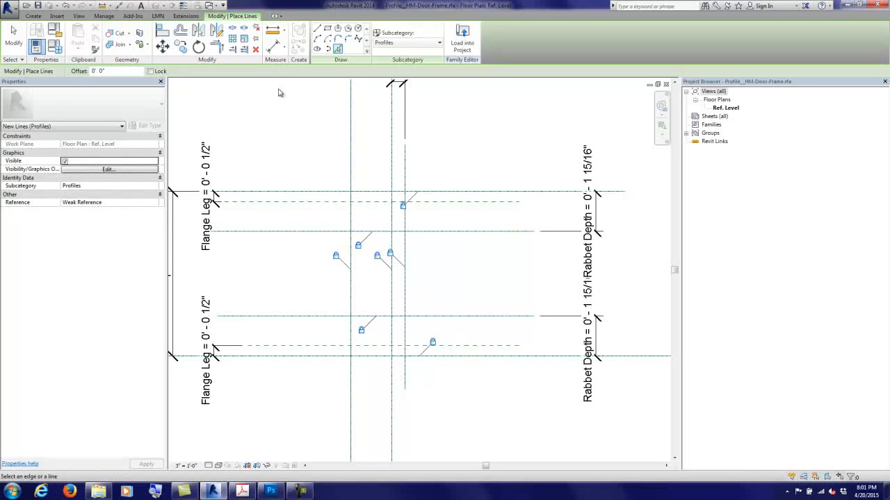
# Step: Split the leftmost and middle vertical profile lines between the two rabbet-depth planes, keeping the inner segments
pyautogui.click(233, 28)
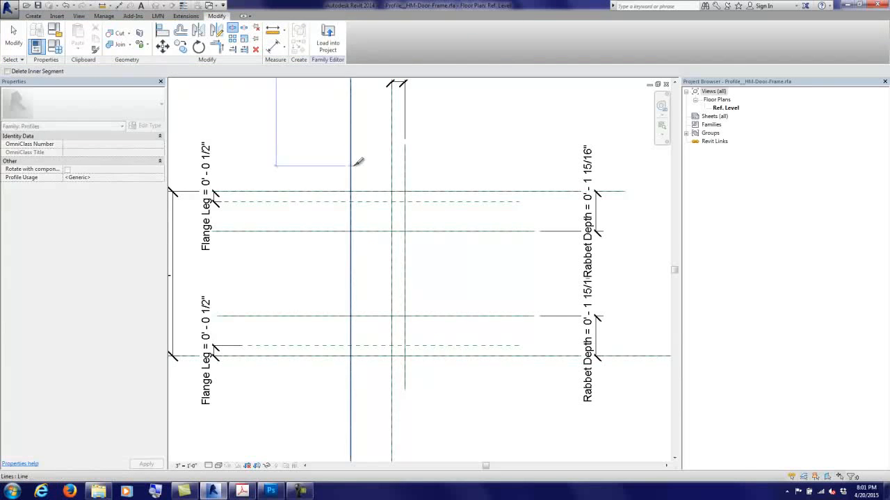
pyautogui.click(353, 264)
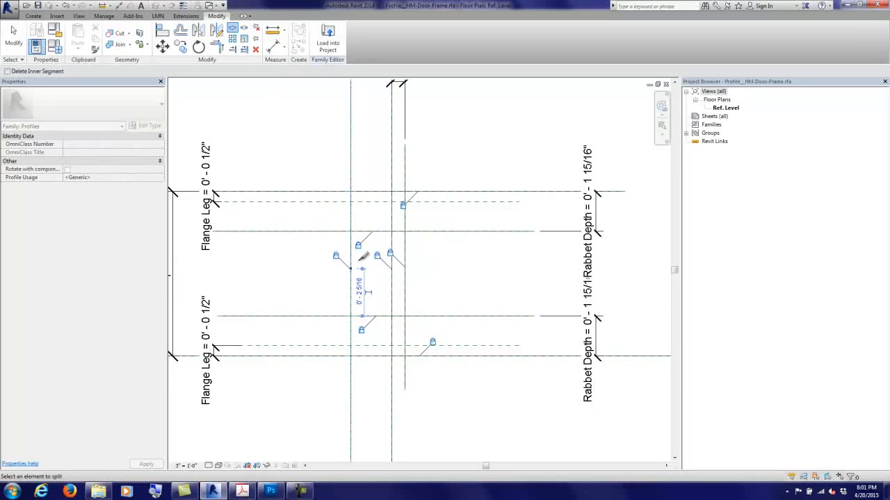
pyautogui.click(392, 285)
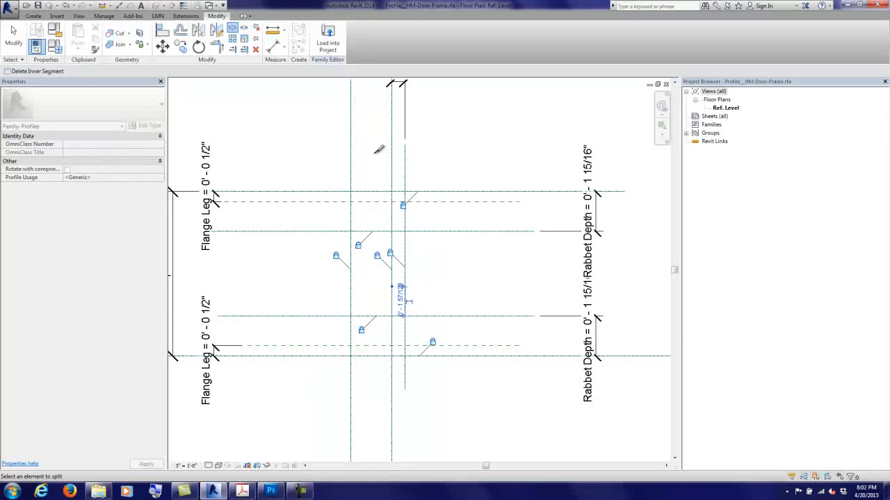
# Step: Trim the profile lines to corners to form the stepped frame outline with rabbets at both ends of the central stop
pyautogui.click(217, 46)
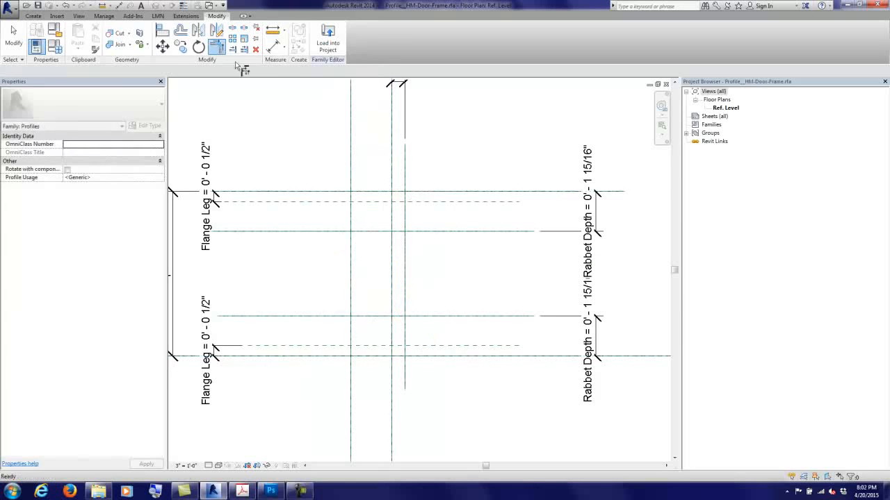
pyautogui.click(365, 193)
pyautogui.click(391, 197)
pyautogui.click(390, 198)
pyautogui.click(407, 231)
pyautogui.click(405, 254)
pyautogui.click(404, 298)
pyautogui.click(401, 318)
pyautogui.click(400, 317)
pyautogui.click(391, 331)
pyautogui.click(383, 358)
pyautogui.click(394, 349)
pyautogui.click(374, 357)
pyautogui.click(351, 342)
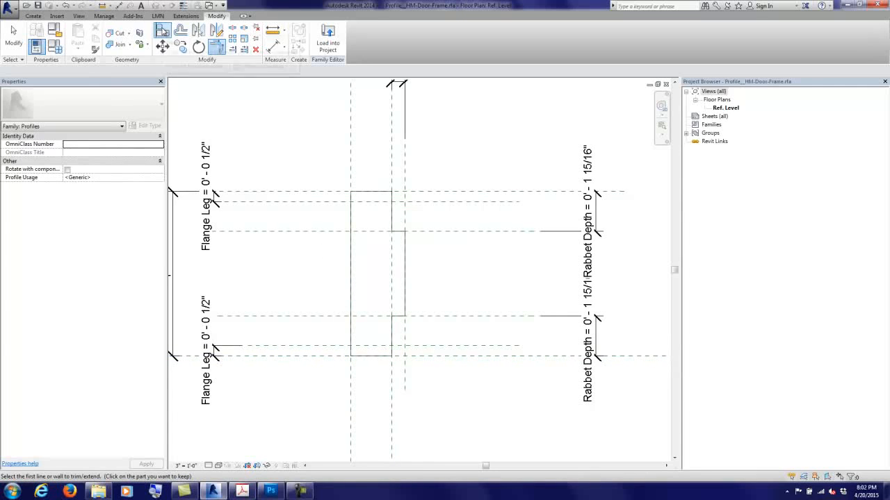
# Step: Align the upper end of the lower flange line to the lower Flange Leg reference plane and lock it
pyautogui.click(163, 31)
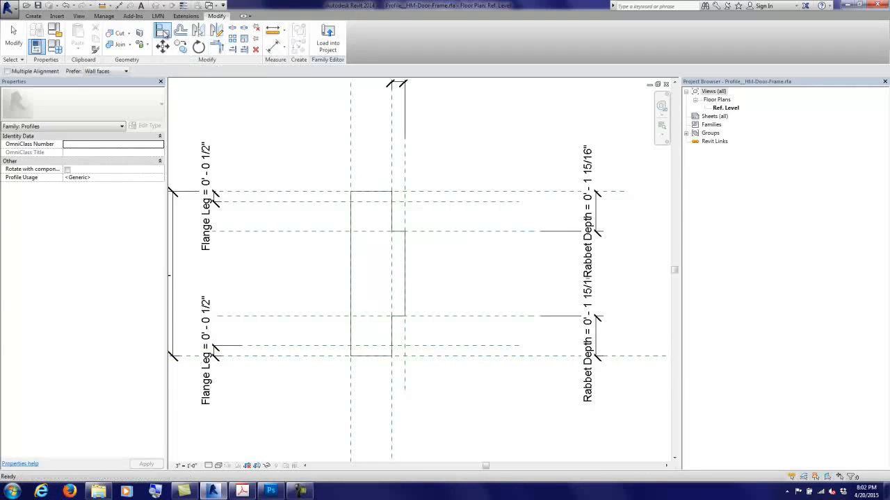
pyautogui.click(317, 346)
pyautogui.click(399, 339)
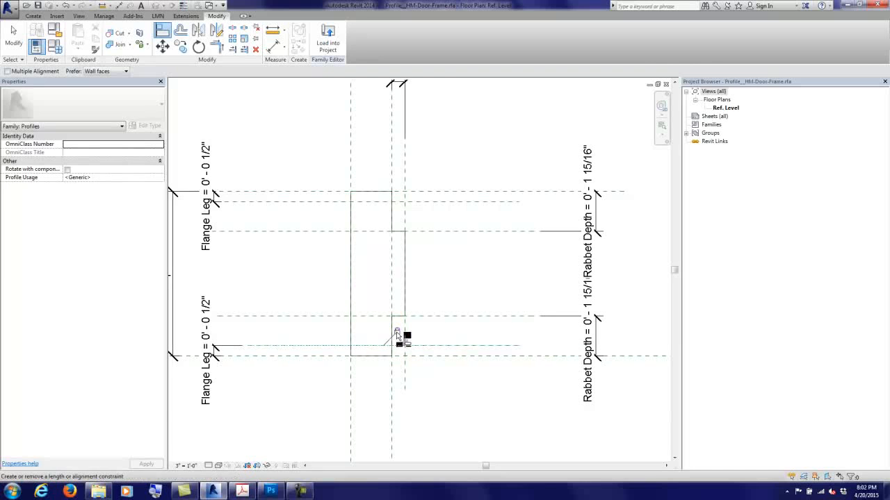
# Step: Shorten the upper segment of the leftmost profile line by moving its lower end up, away from the lower flange
pyautogui.click(13, 31)
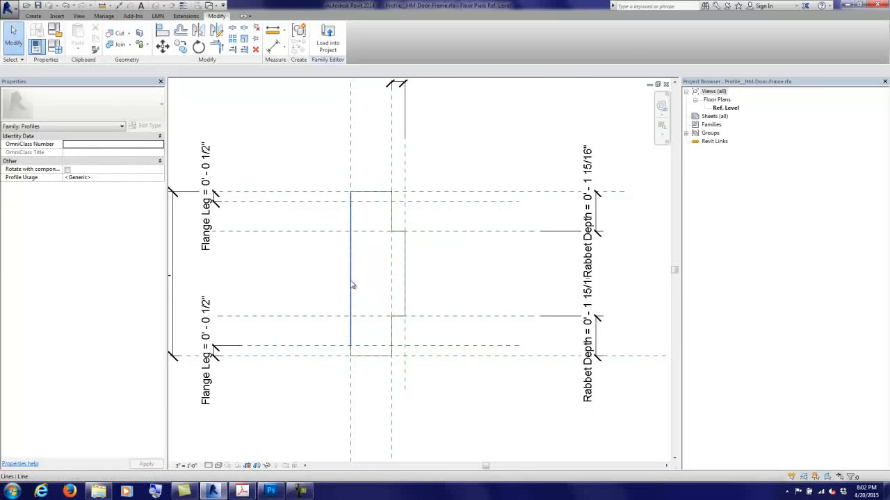
pyautogui.click(351, 348)
pyautogui.moveTo(352, 347); pyautogui.dragTo(325, 296)
pyautogui.press('Escape')
pyautogui.press('Escape')
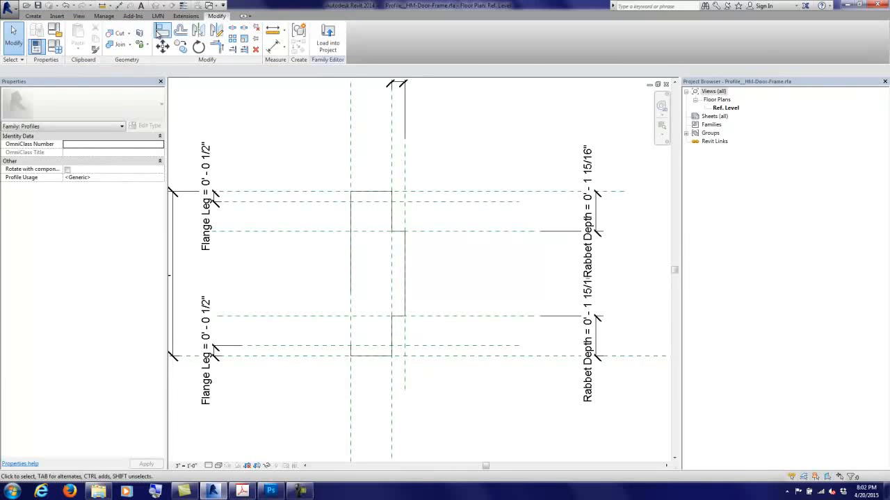
# Step: Align the lower end of the upper flange line to the upper Flange Leg reference plane and lock it
pyautogui.click(182, 49)
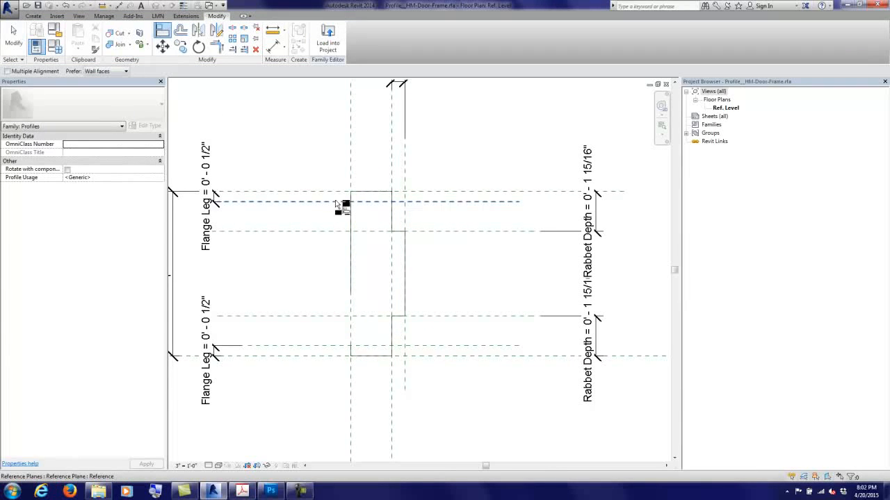
pyautogui.click(322, 202)
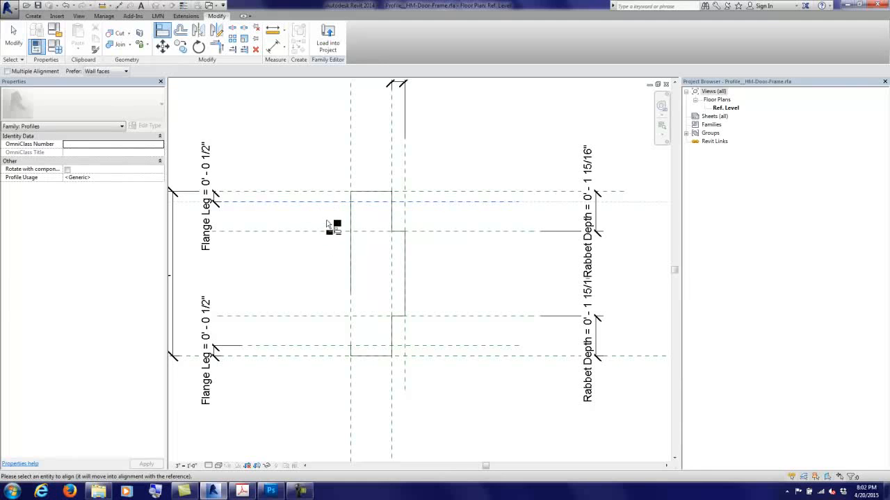
pyautogui.click(352, 298)
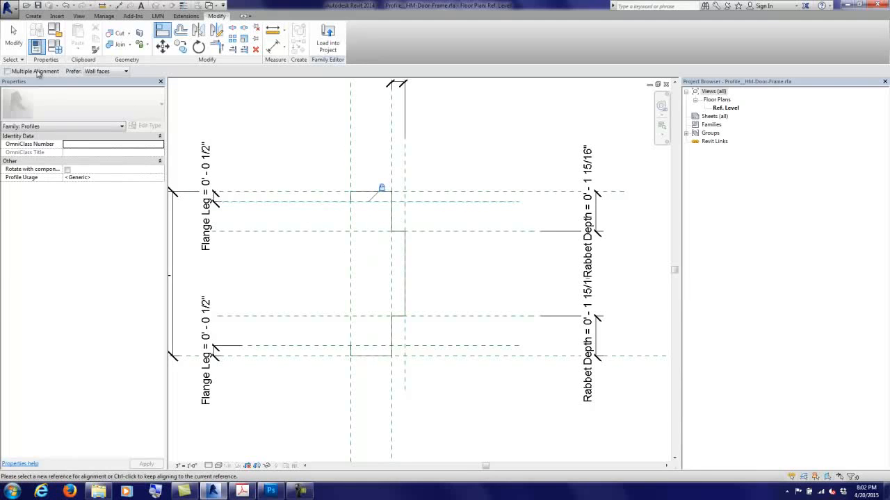
# Step: Align the lower flange line to the leftmost vertical reference plane and lock it
pyautogui.click(13, 38)
pyautogui.click(162, 31)
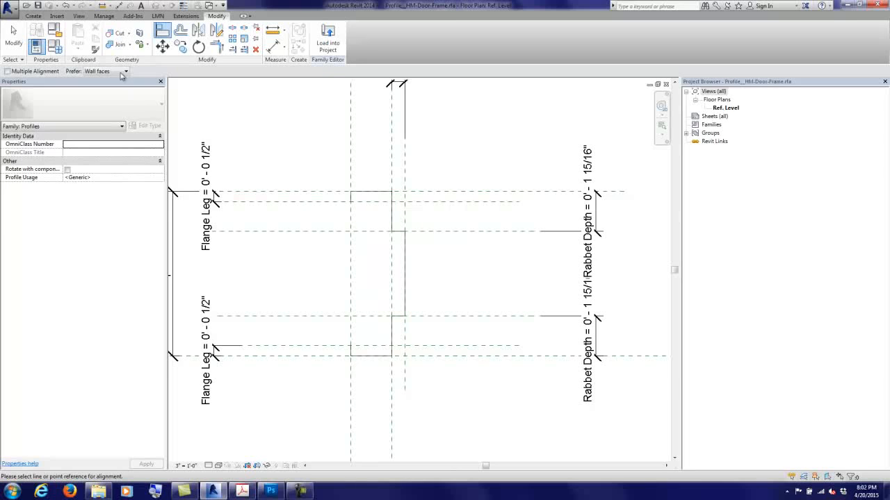
pyautogui.click(352, 262)
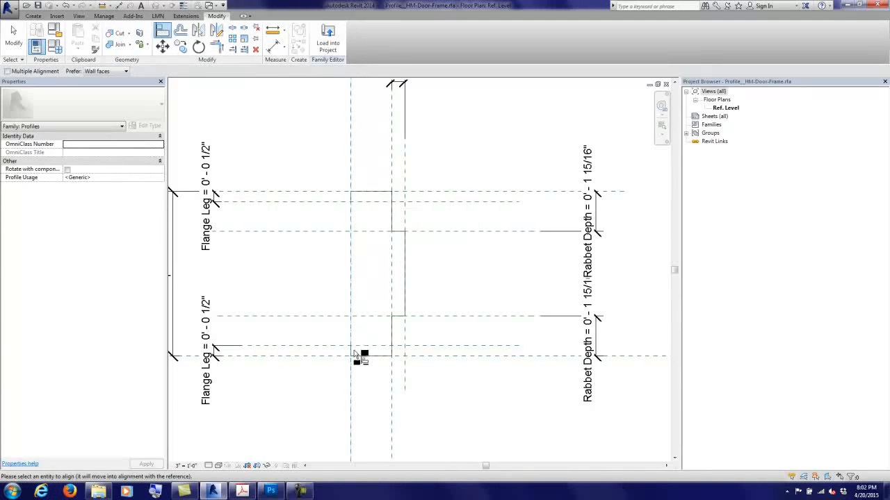
pyautogui.click(337, 256)
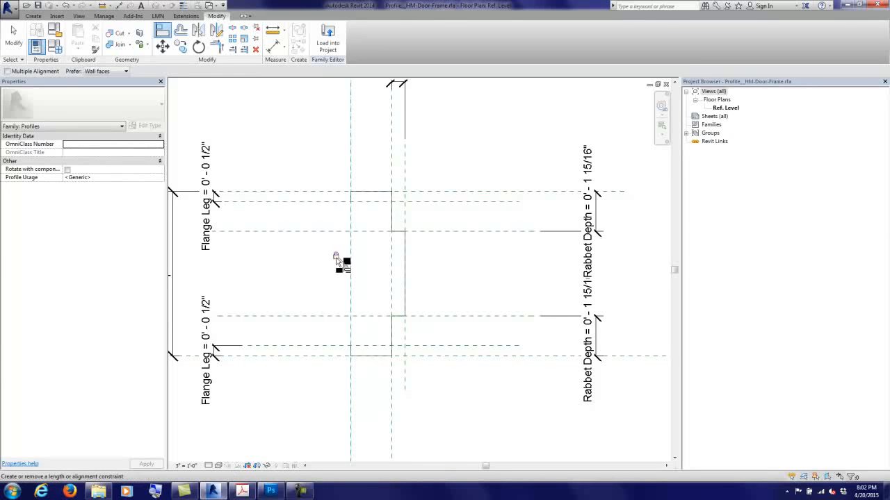
pyautogui.press('Escape')
# Step: Align the lower rabbet's vertical profile line to the middle vertical reference plane and lock it
pyautogui.click(396, 177)
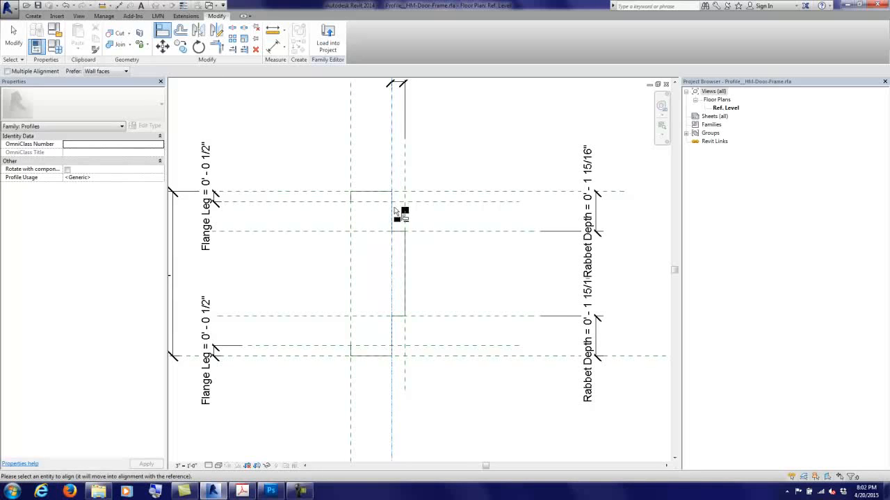
pyautogui.click(392, 332)
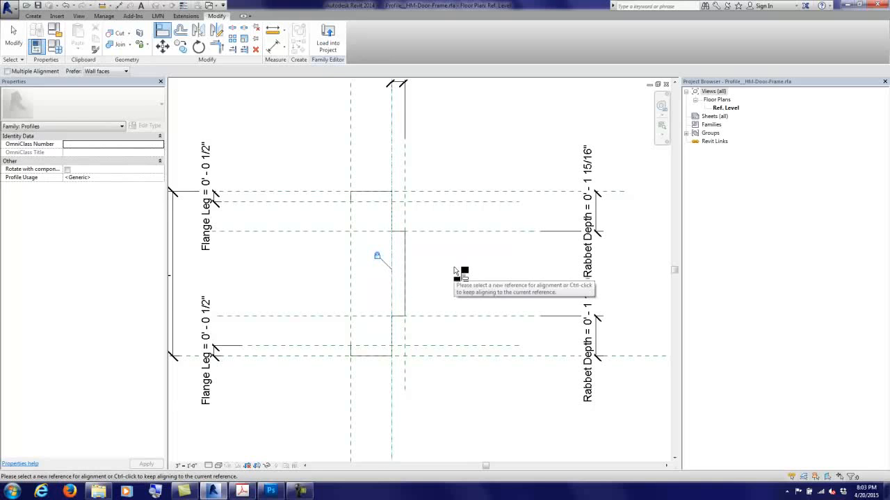
pyautogui.click(13, 36)
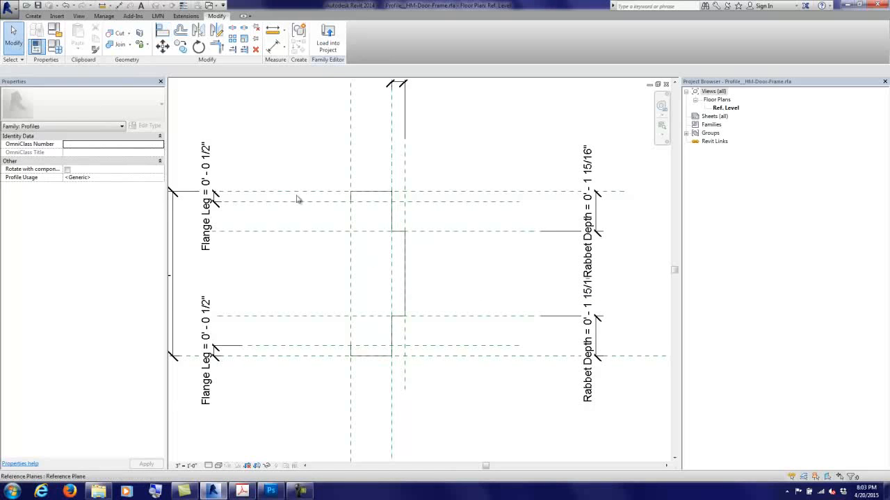
# Step: Set the Frame Depth family parameter to 7" and apply it to the profile
pyautogui.scroll(-2, 296, 194)
pyautogui.click(54, 46)
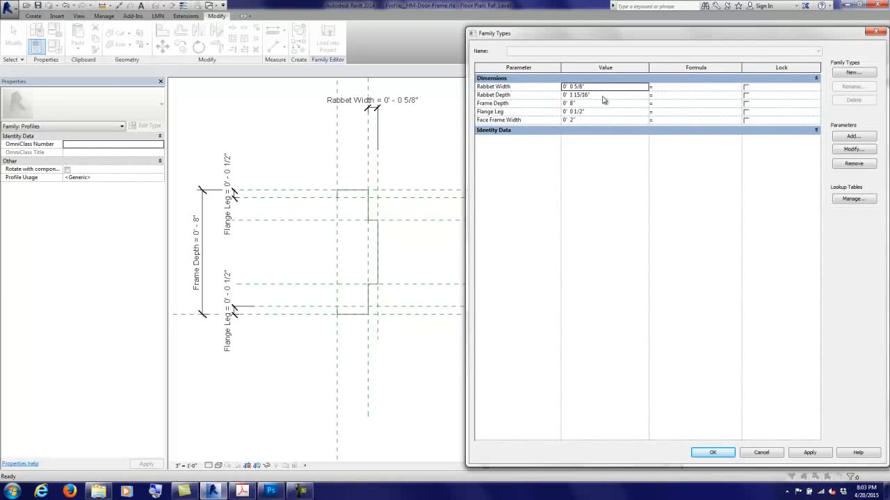
pyautogui.click(602, 103)
pyautogui.click(809, 452)
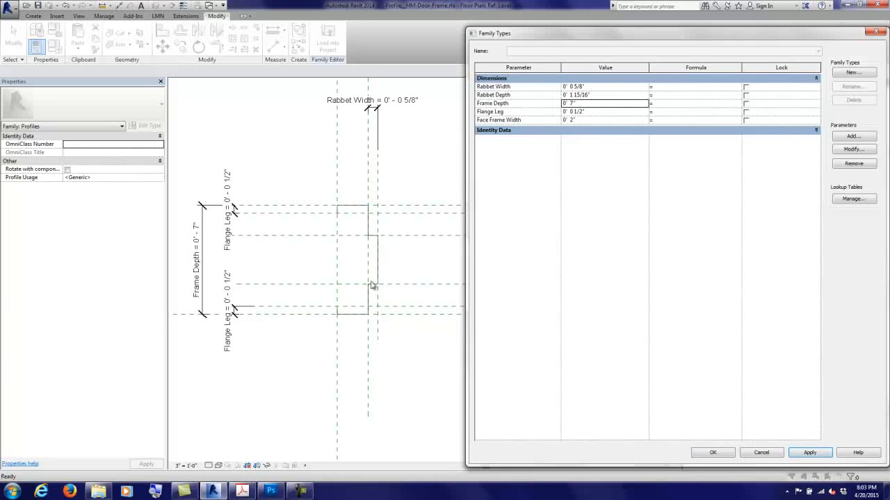
# Step: Flex the profile by applying a Rabbet Width of 1", and restore it to 5/8"
pyautogui.click(598, 86)
pyautogui.write('1')
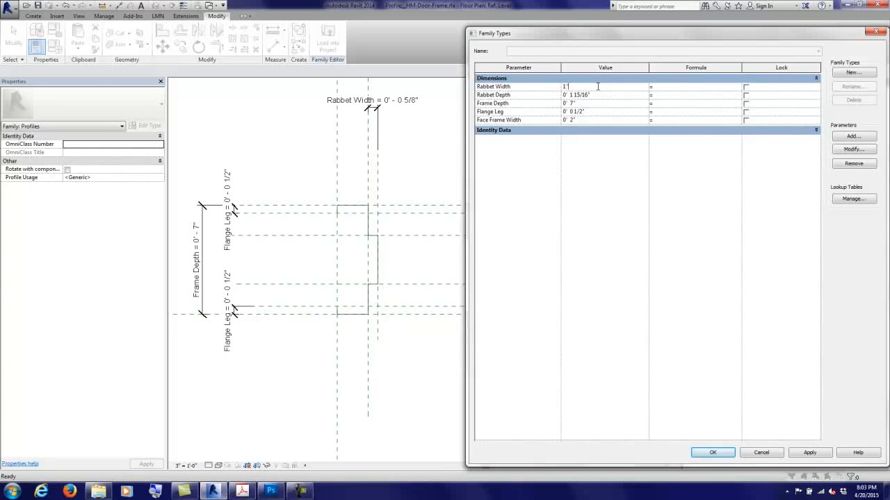
pyautogui.click(816, 453)
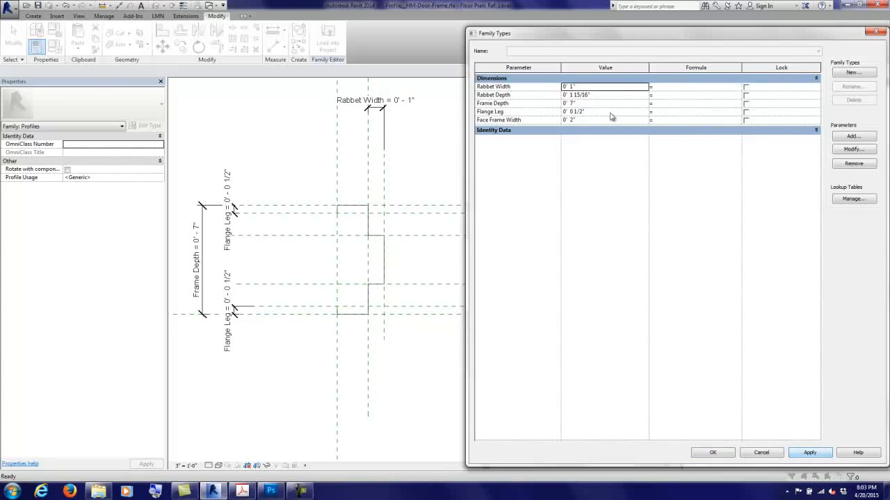
pyautogui.click(590, 87)
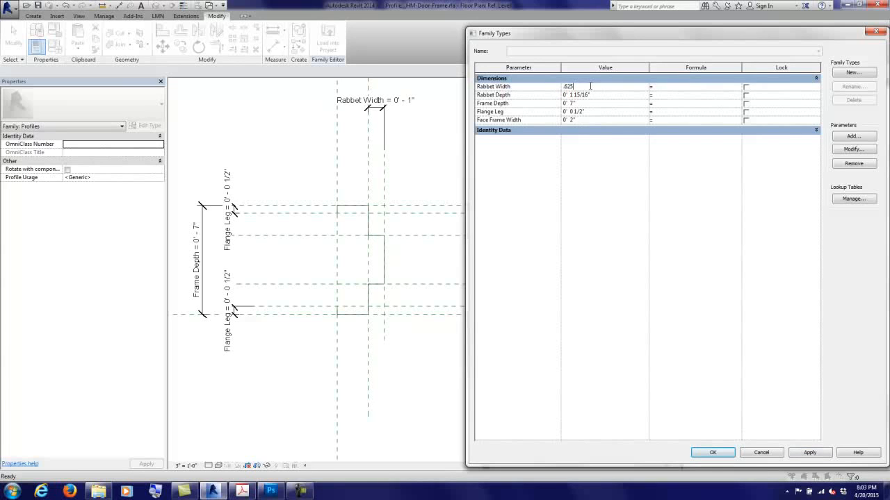
pyautogui.press('Tab')
pyautogui.click(801, 453)
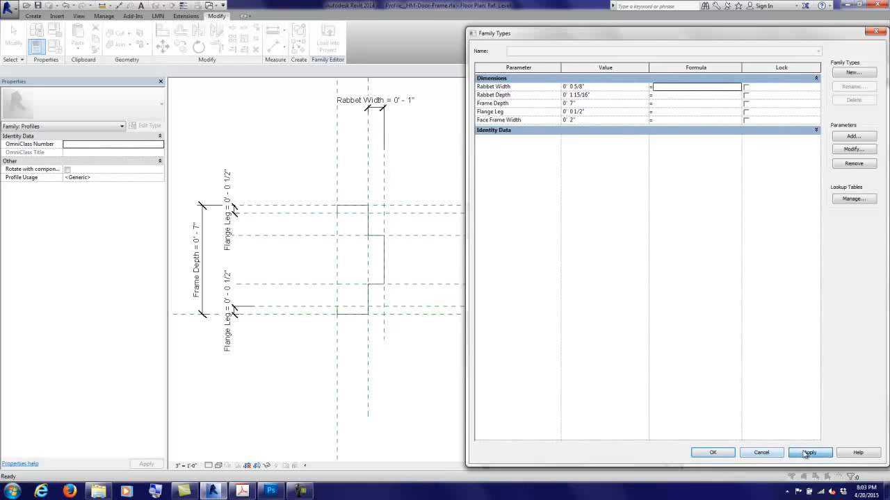
# Step: Flex the profile by applying a Rabbet Depth of 3", and restore it to 1 15/16"
pyautogui.click(612, 95)
pyautogui.write('3')
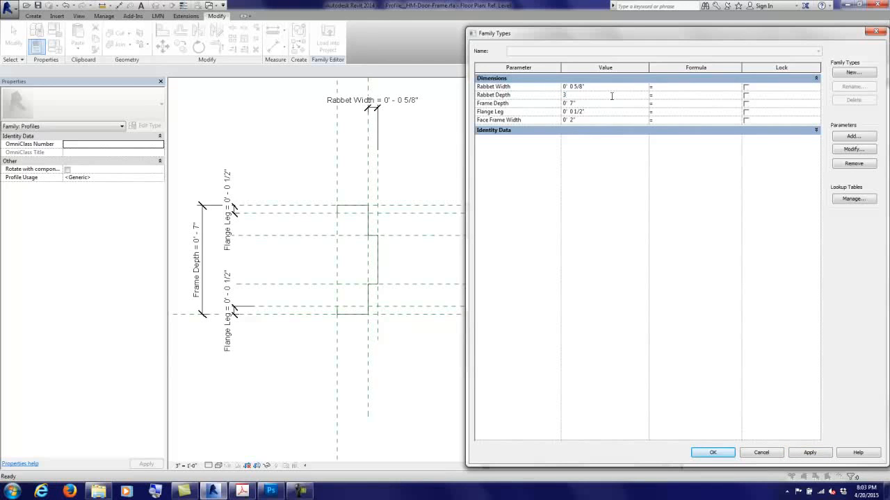
pyautogui.click(809, 453)
pyautogui.click(582, 95)
pyautogui.press('Tab')
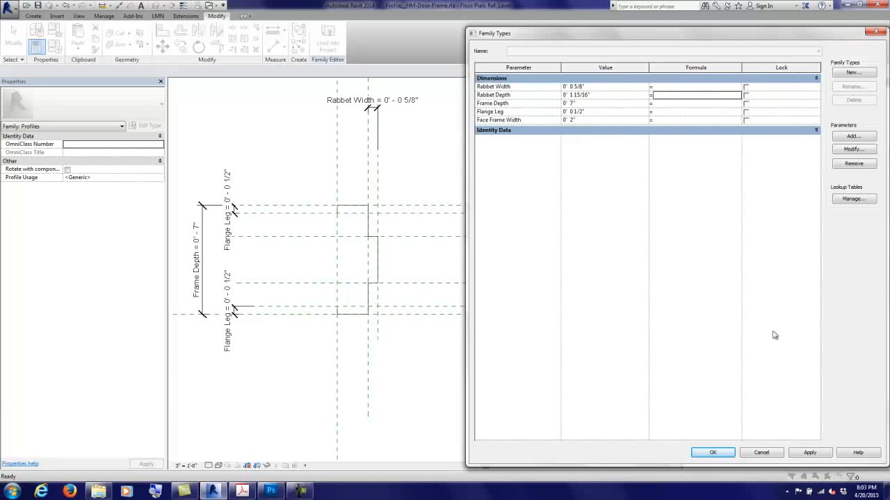
# Step: Flex the profile with a Face Frame Width of 4", restore it to 2", and accept the family type values
pyautogui.click(592, 120)
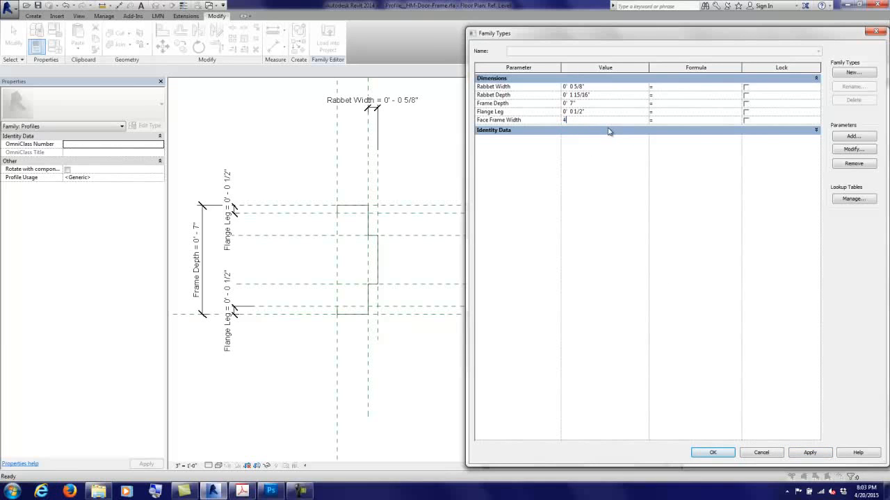
pyautogui.click(817, 454)
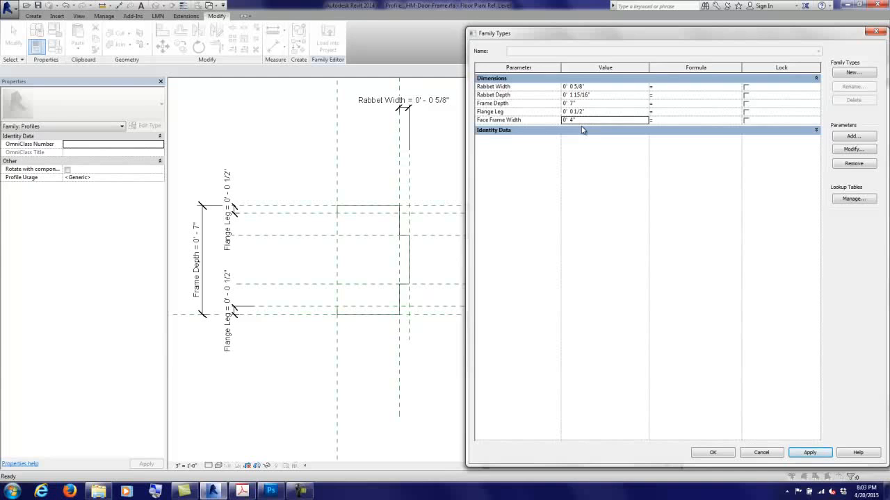
pyautogui.click(589, 123)
pyautogui.write('2')
pyautogui.press('Tab')
pyautogui.click(808, 454)
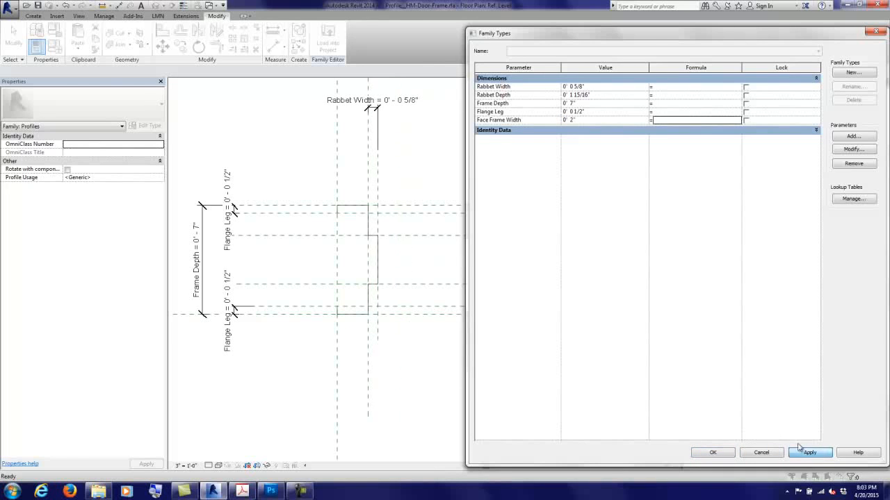
pyautogui.click(712, 452)
# Step: Offset copies of all the outer profile lines 1/8" inward to create the frame's inner face
pyautogui.scroll(5, 346, 292)
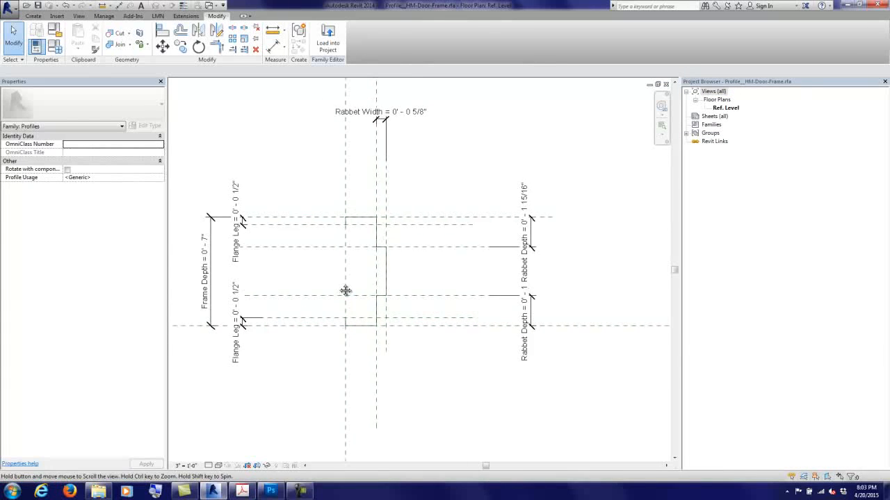
pyautogui.scroll(2, 370, 269)
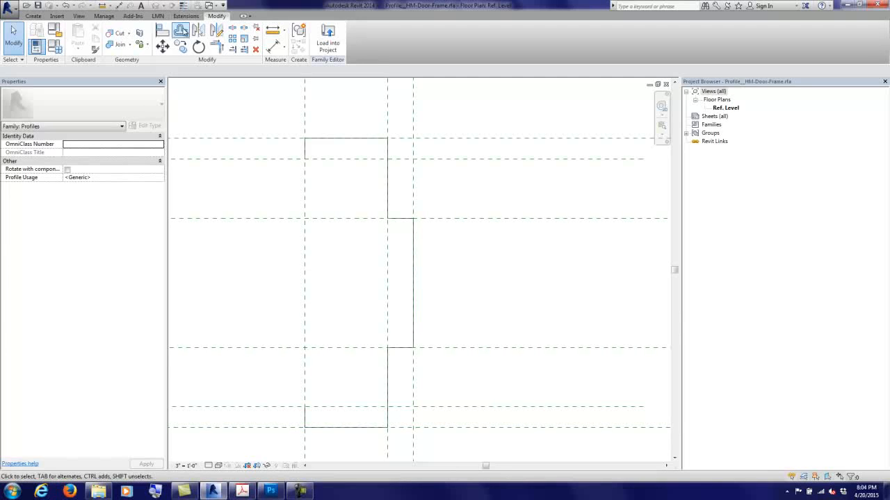
pyautogui.click(180, 30)
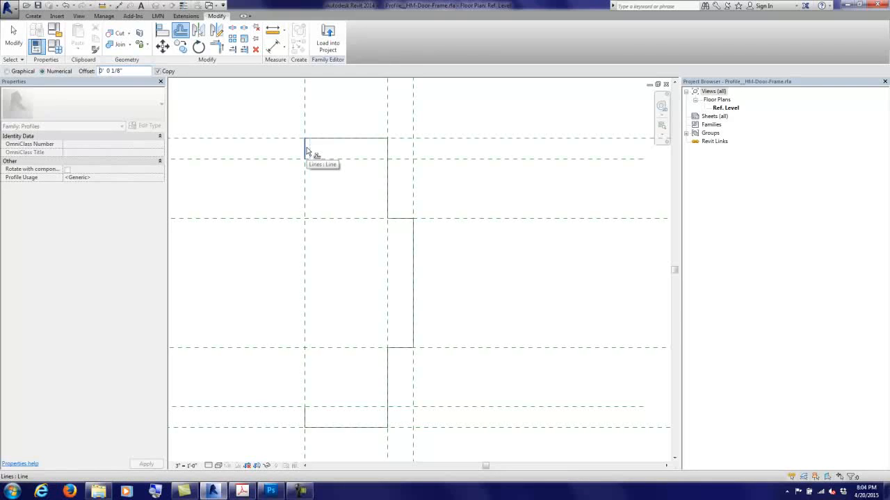
pyautogui.click(307, 148)
pyautogui.click(329, 141)
pyautogui.click(387, 163)
pyautogui.click(403, 221)
pyautogui.click(409, 249)
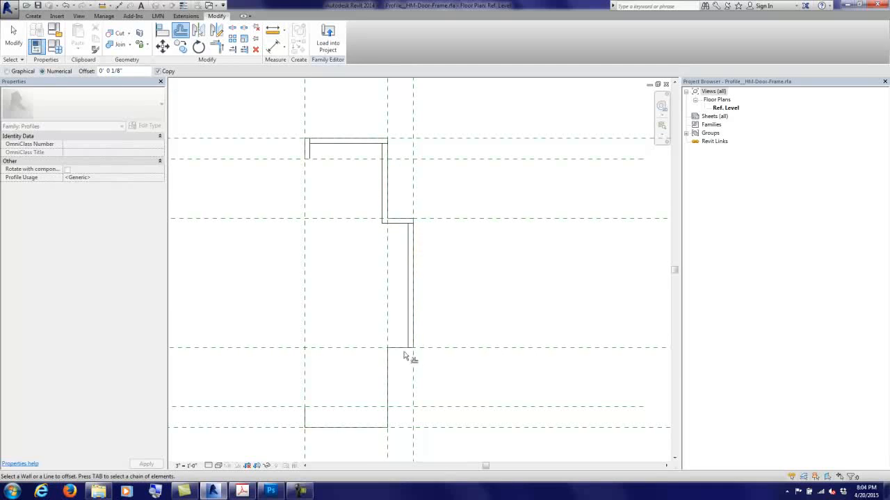
pyautogui.click(402, 347)
pyautogui.click(378, 388)
pyautogui.click(345, 427)
pyautogui.click(306, 416)
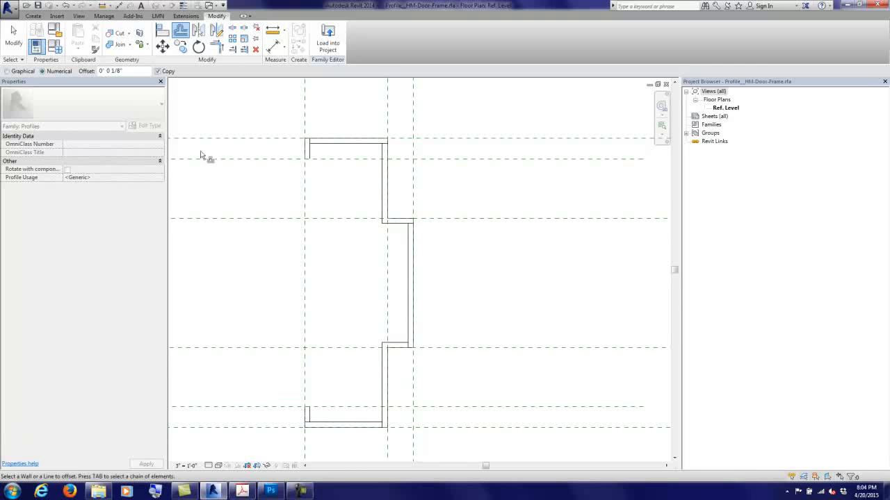
# Step: Trim the offset inner lines to corners so they form a continuous inner outline around the stepped profile
pyautogui.click(216, 46)
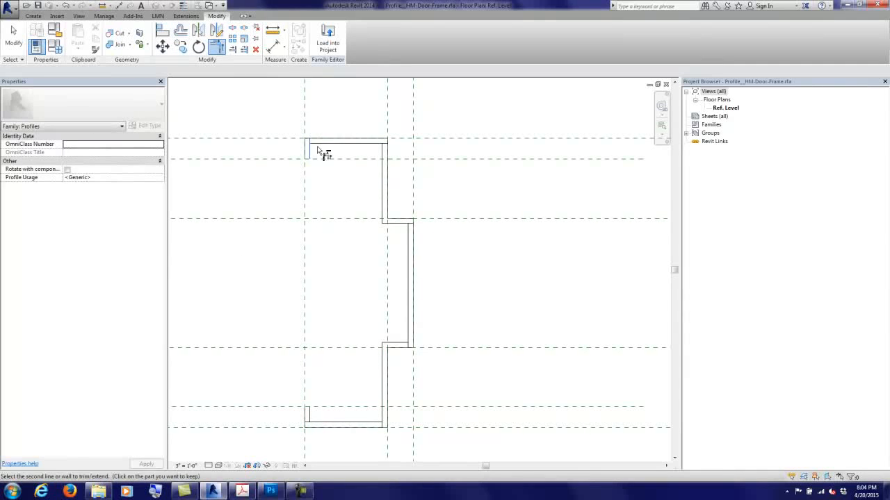
pyautogui.click(351, 144)
pyautogui.click(383, 159)
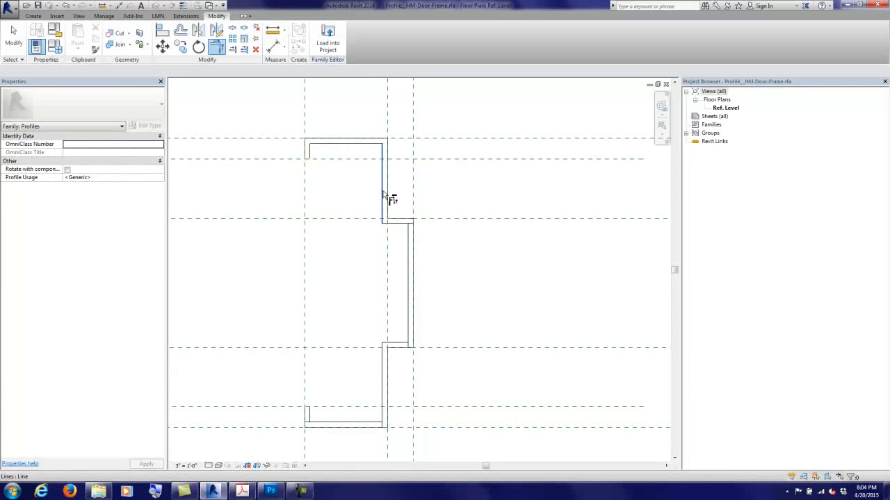
pyautogui.click(397, 223)
pyautogui.click(409, 240)
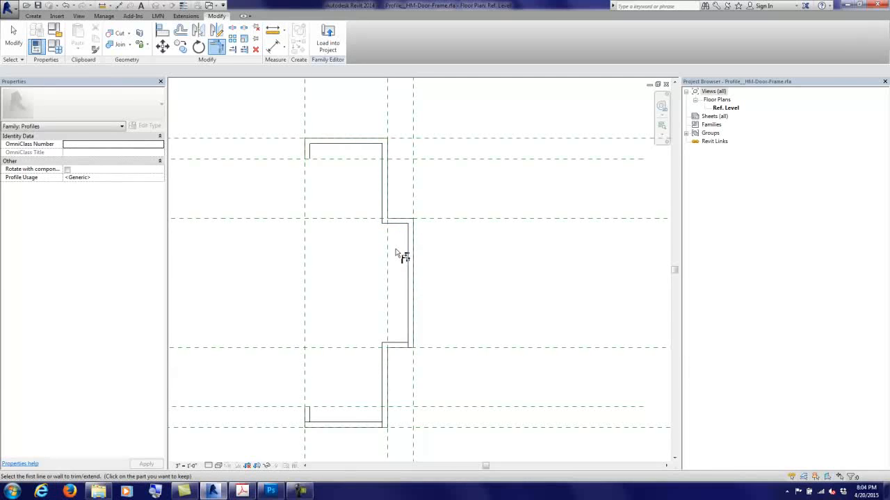
pyautogui.click(408, 331)
pyautogui.click(402, 344)
pyautogui.click(381, 419)
pyautogui.click(379, 422)
pyautogui.click(315, 421)
pyautogui.click(310, 415)
# Step: Create profile lines by picking the upper and lower Flange Leg reference planes
pyautogui.click(32, 16)
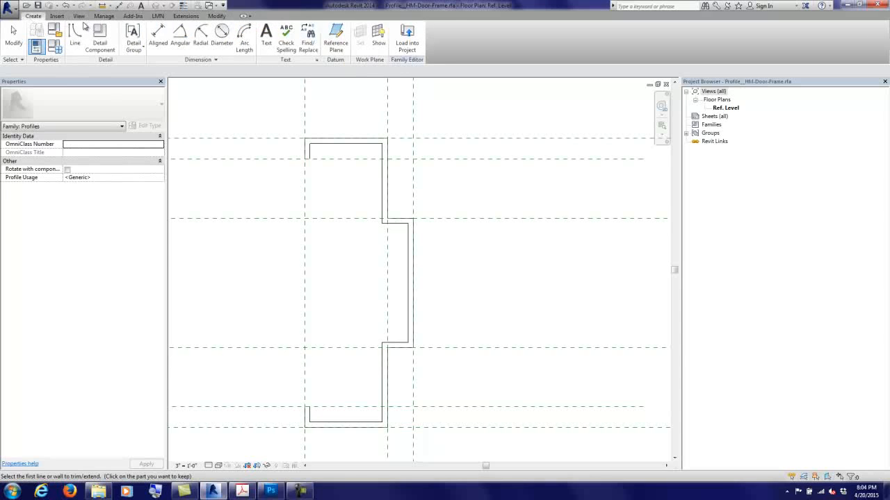
pyautogui.click(75, 37)
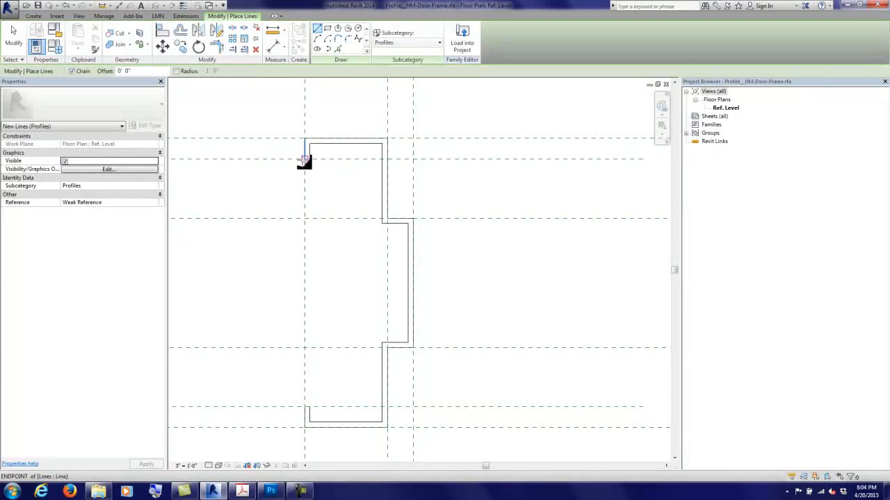
pyautogui.click(339, 51)
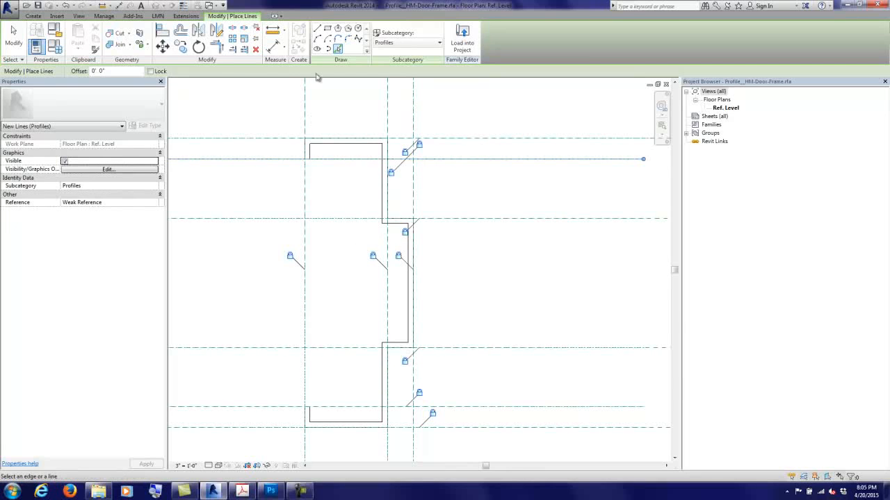
pyautogui.click(338, 49)
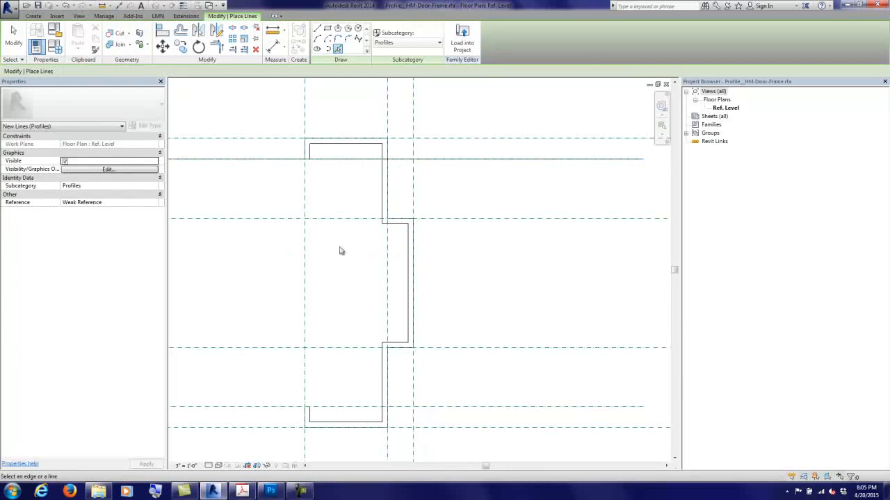
pyautogui.click(328, 408)
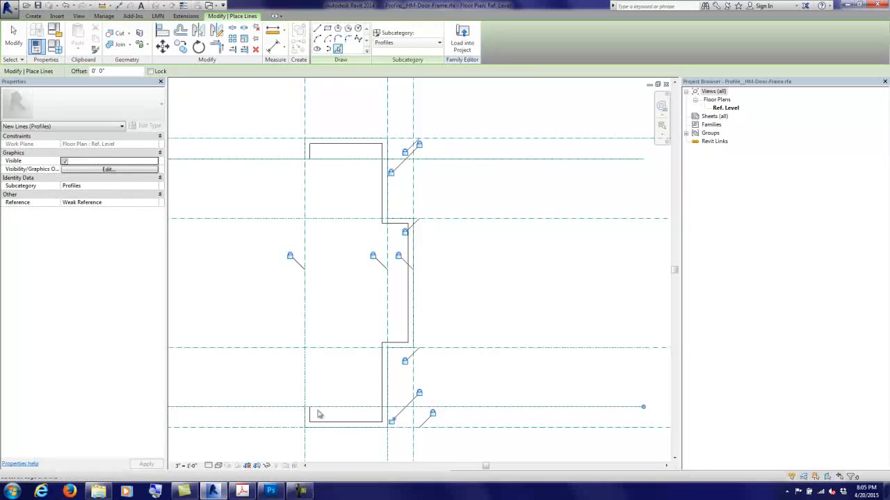
# Step: Trim the two new horizontal lines to the inner and outer flange lines, closing both flange ends
pyautogui.click(217, 48)
pyautogui.scroll(3, 303, 155)
pyautogui.click(310, 145)
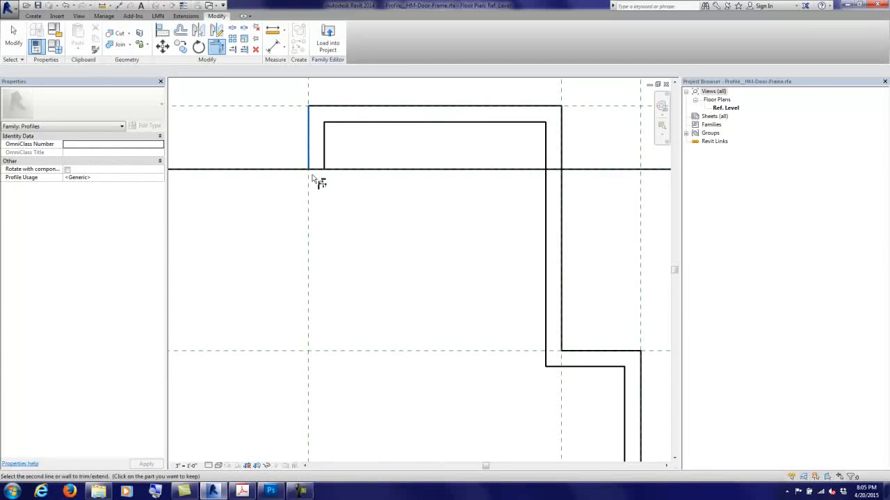
pyautogui.click(319, 171)
pyautogui.scroll(-4, 355, 193)
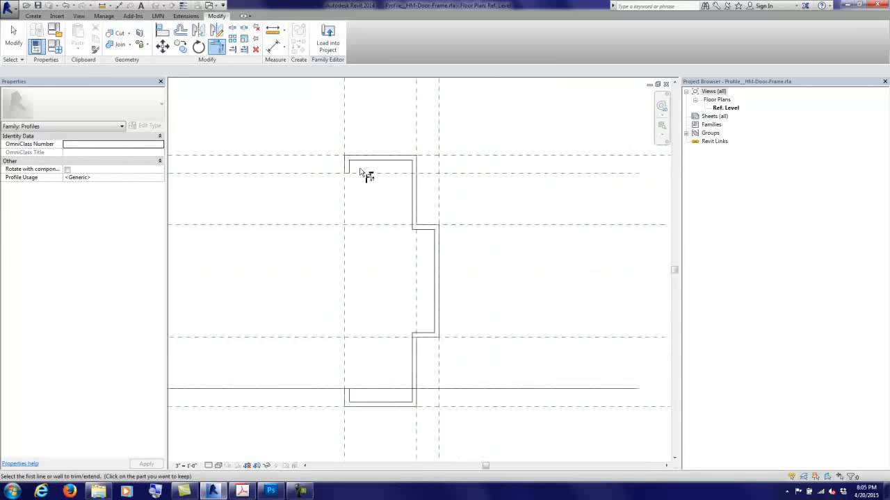
pyautogui.scroll(3, 348, 387)
pyautogui.click(334, 347)
pyautogui.click(337, 329)
pyautogui.click(339, 329)
pyautogui.click(346, 346)
pyautogui.scroll(-7, 364, 330)
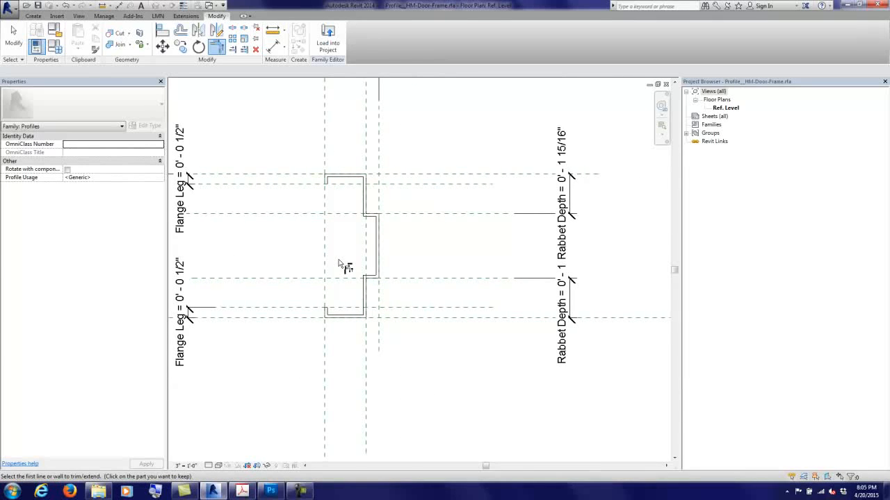
# Step: Add an aligned dimension across the upper flange's thickness and place it above the profile
pyautogui.click(273, 45)
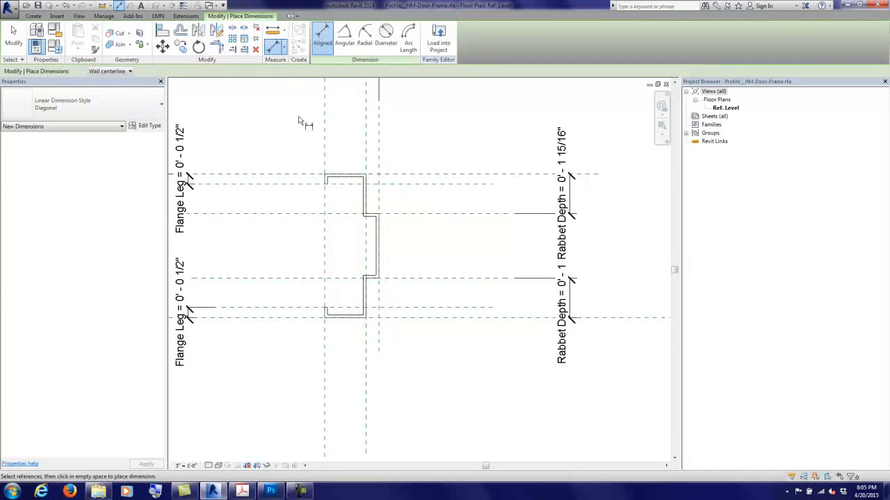
pyautogui.scroll(5, 324, 167)
pyautogui.click(324, 238)
pyautogui.scroll(-3, 320, 229)
pyautogui.click(317, 171)
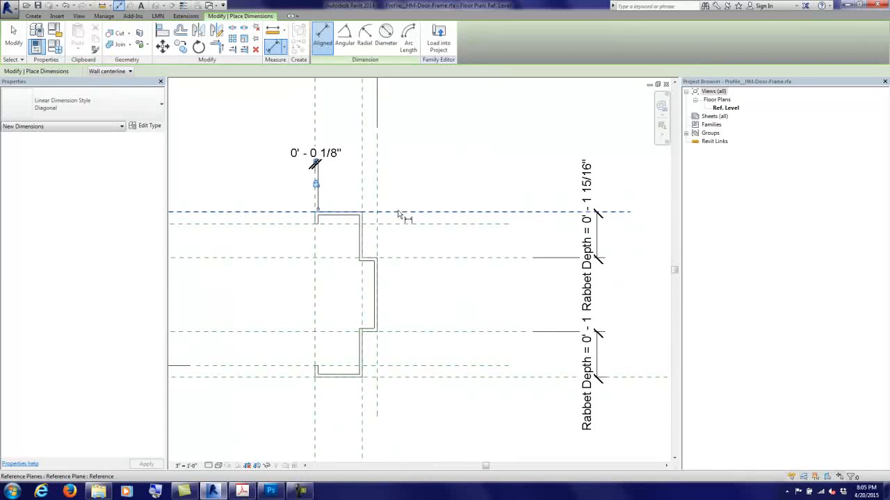
# Step: Add locked aligned dimensions across the metal thickness of the profile's uppermost horizontal run and its upper rabbet face
pyautogui.click(348, 214)
pyautogui.click(347, 222)
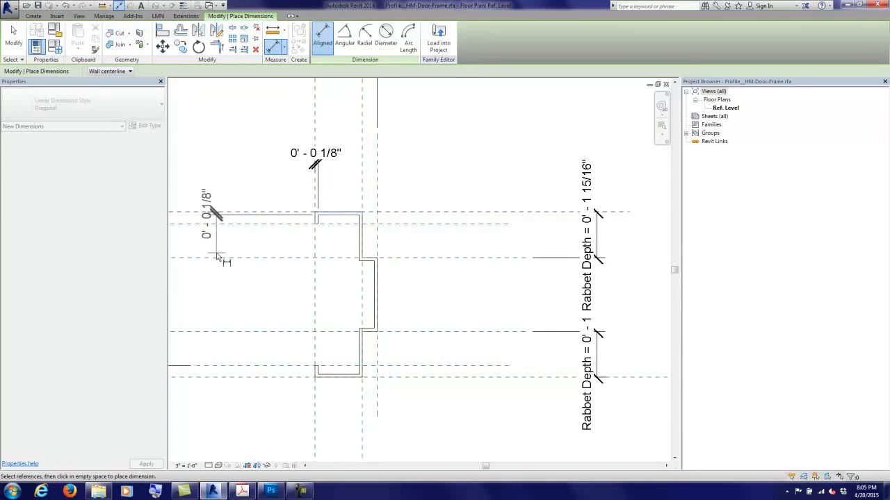
pyautogui.click(224, 216)
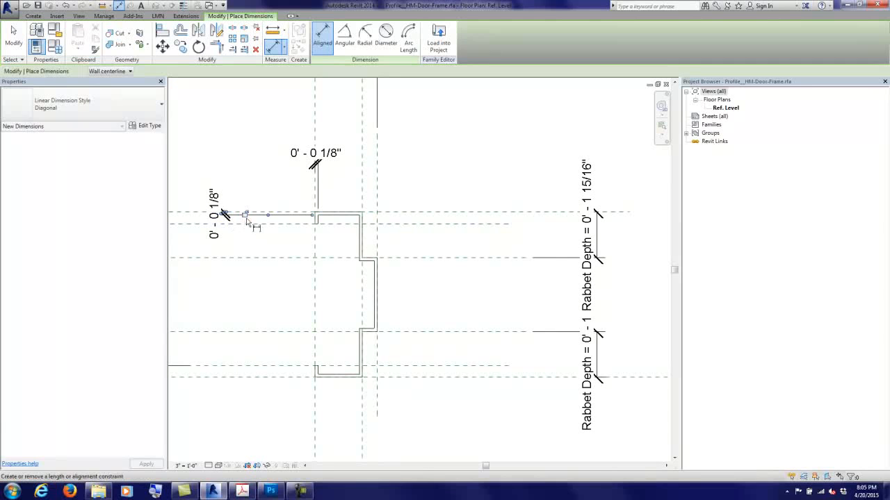
pyautogui.click(362, 198)
pyautogui.click(361, 242)
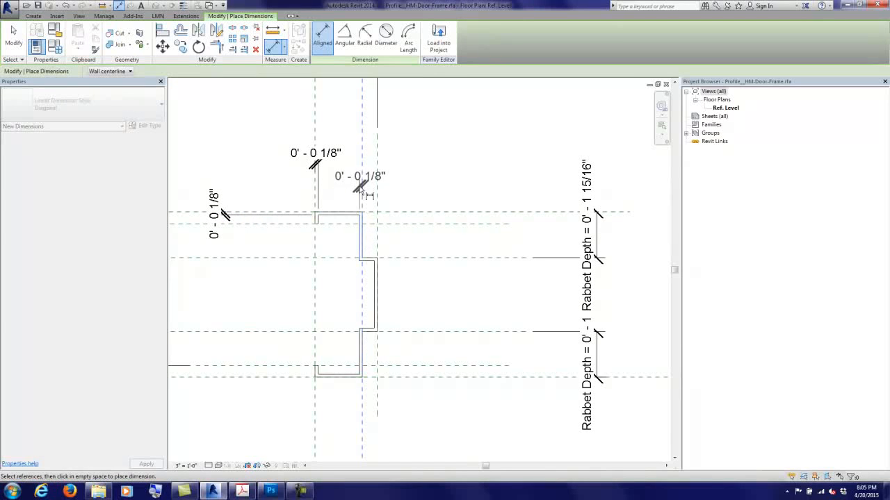
pyautogui.click(357, 167)
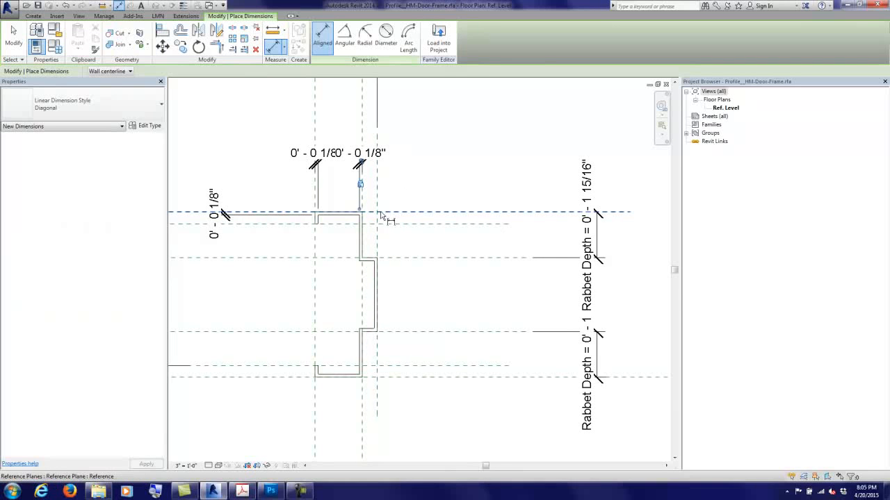
# Step: Add a locked aligned dimension across the metal thickness at the stop's upper edge, placed outside the profile
pyautogui.click(394, 259)
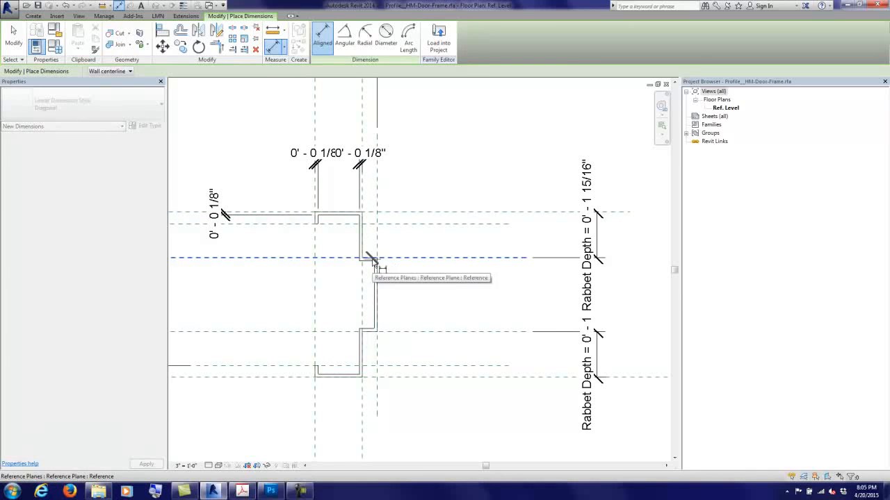
pyautogui.click(369, 262)
pyautogui.click(419, 259)
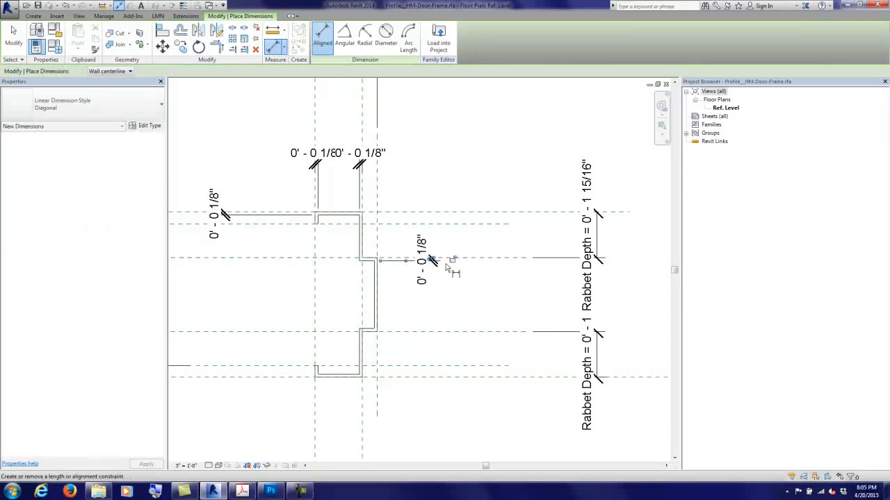
pyautogui.click(14, 36)
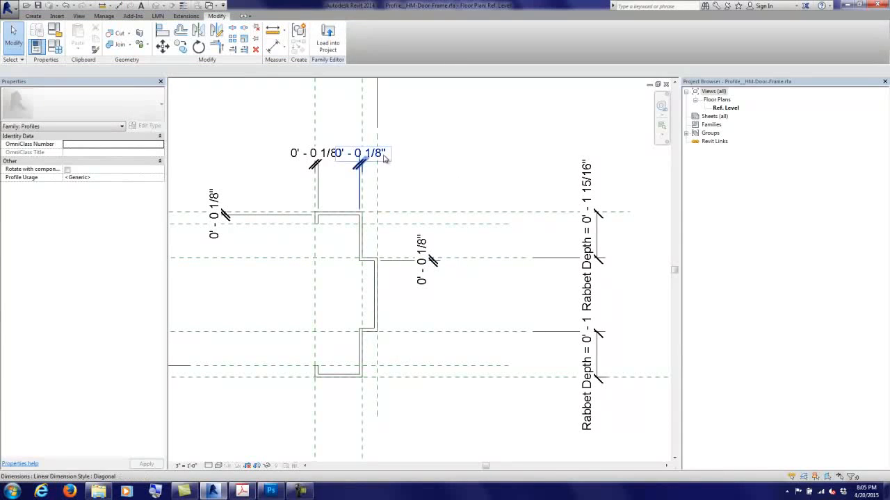
pyautogui.click(369, 210)
pyautogui.click(314, 164)
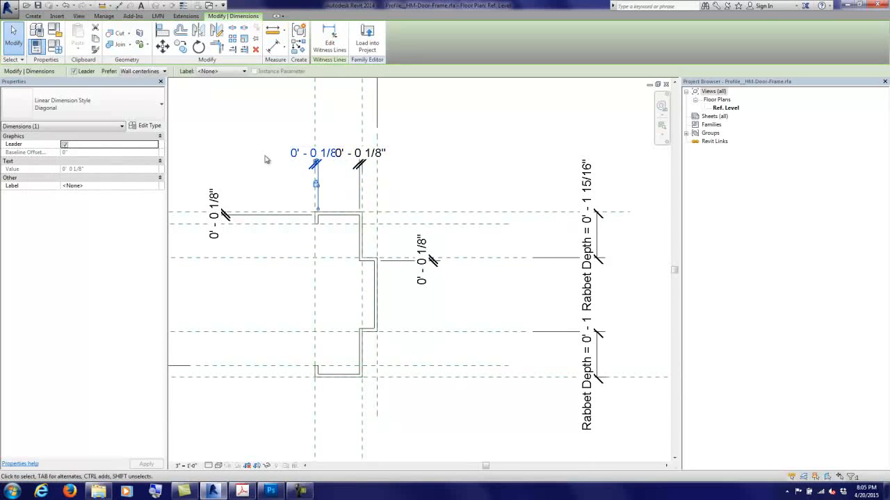
pyautogui.click(242, 143)
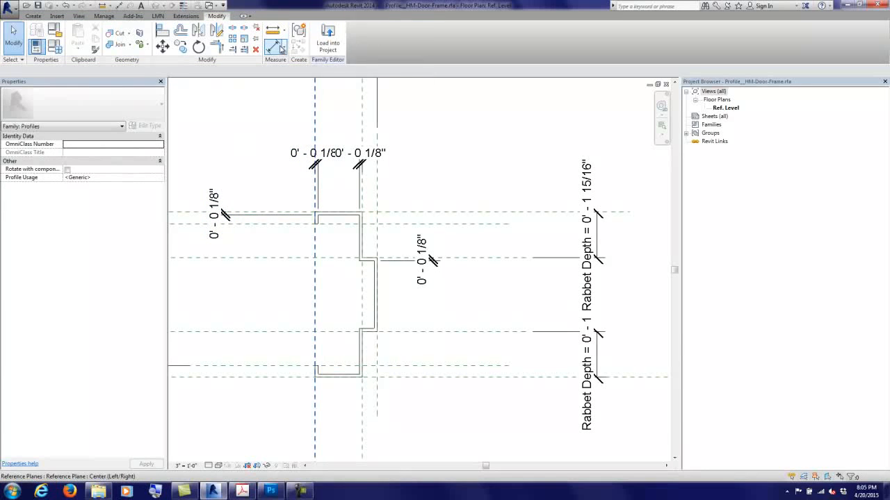
# Step: Add locked aligned dimensions across the metal thickness at the stop's lower edge and at the lower rabbet face
pyautogui.click(276, 45)
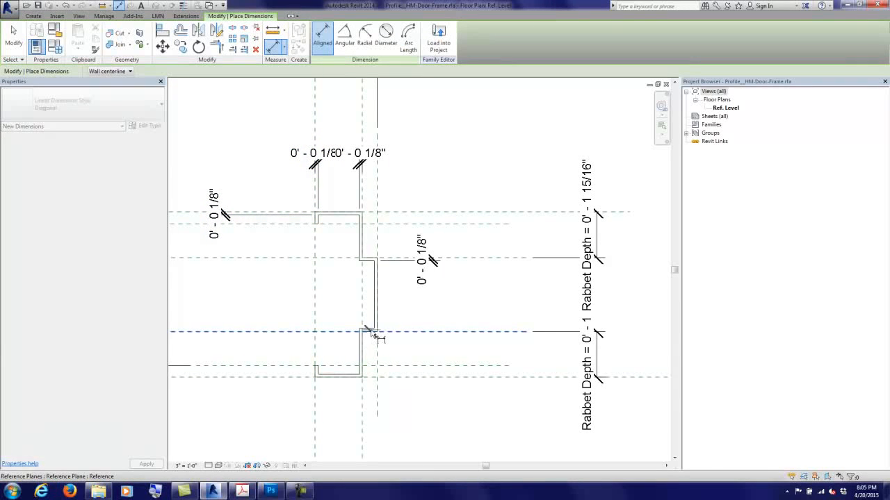
pyautogui.click(371, 330)
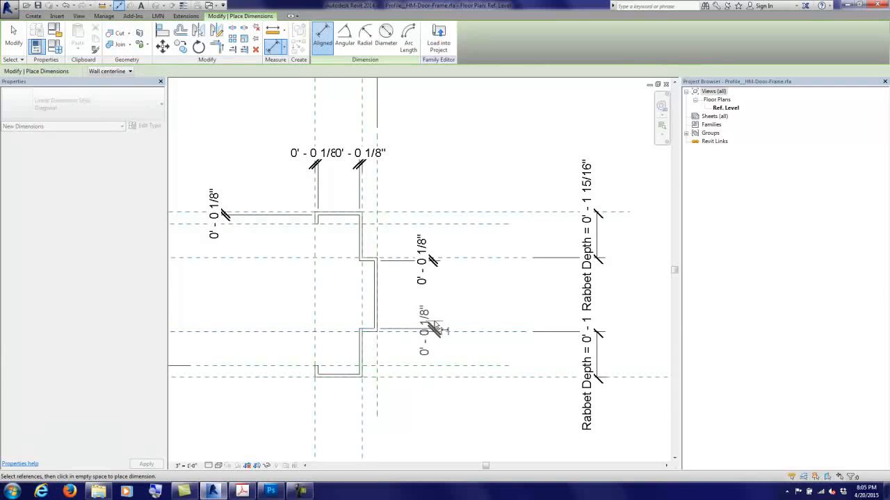
pyautogui.click(437, 330)
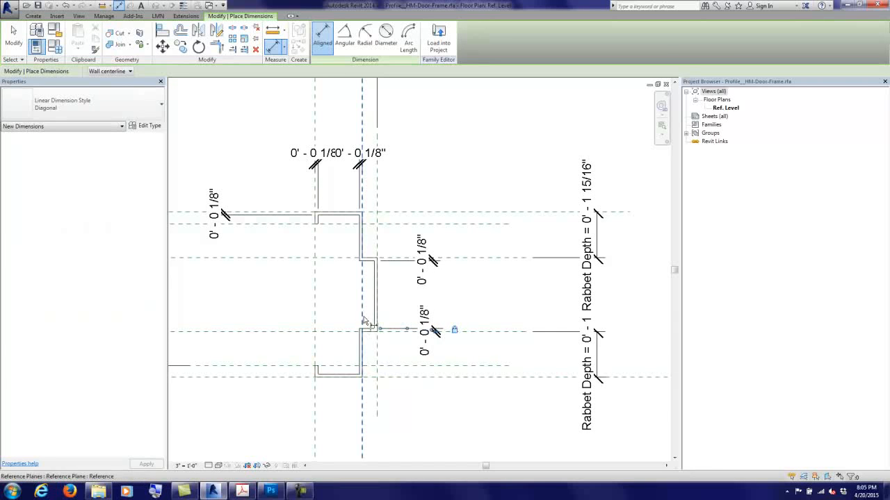
pyautogui.click(359, 352)
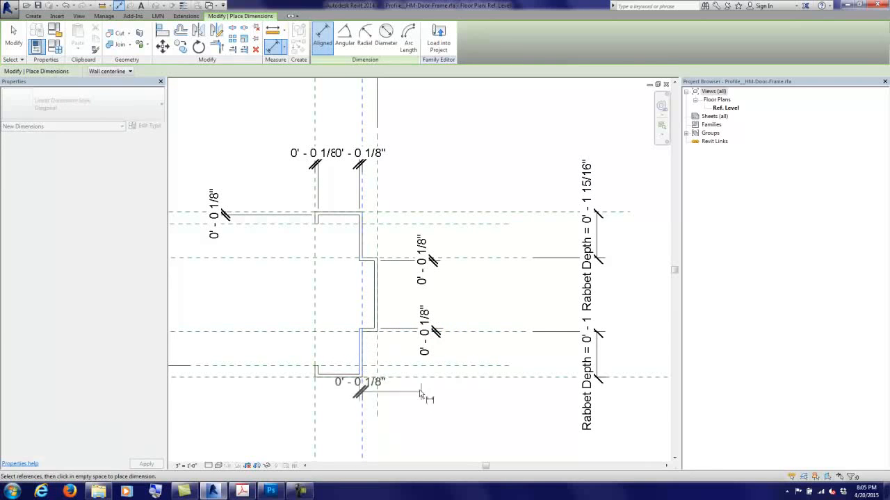
pyautogui.click(440, 418)
pyautogui.moveTo(447, 407); pyautogui.dragTo(470, 304, button='middle')
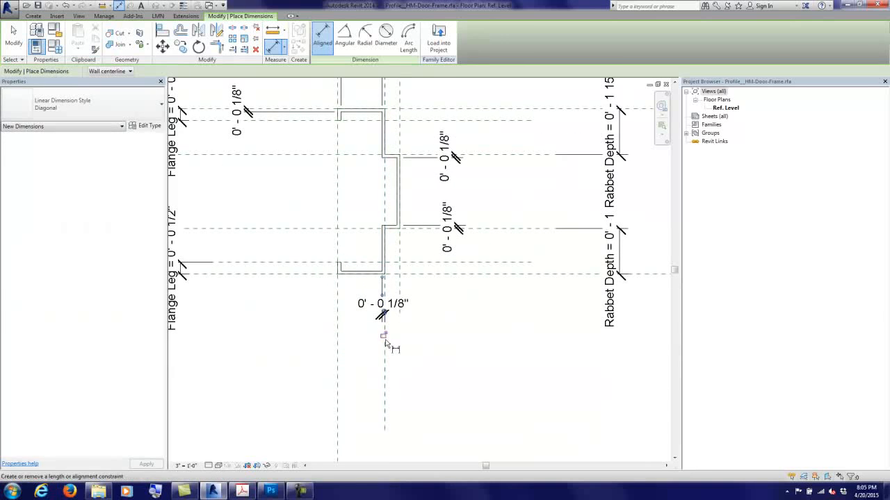
# Step: Add locked aligned dimensions across the metal thickness of the lowest horizontal run and the lower flange leg
pyautogui.click(369, 272)
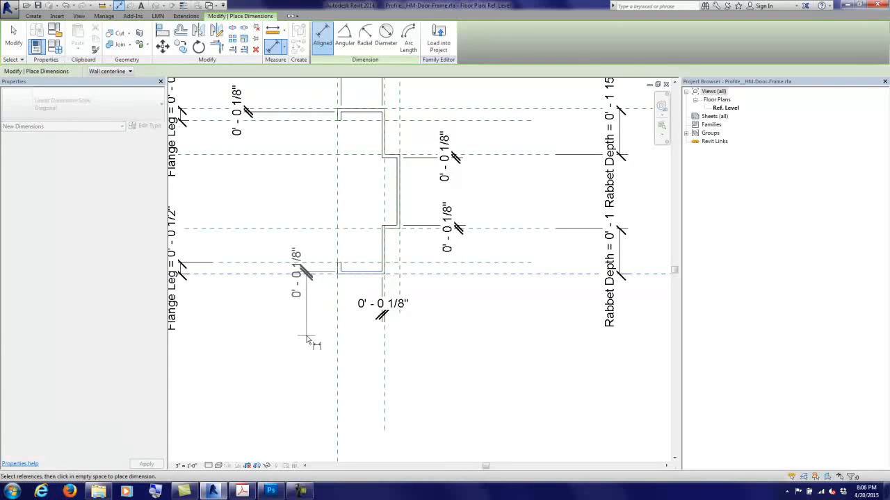
pyautogui.click(248, 351)
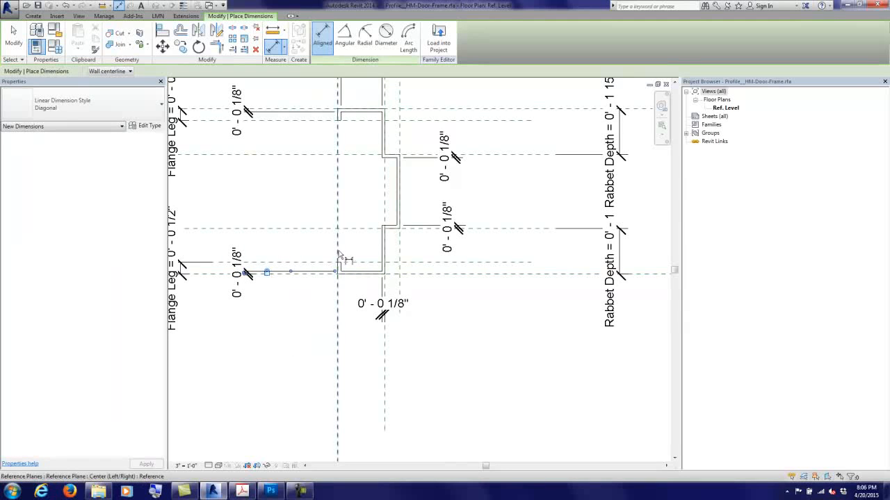
pyautogui.scroll(4, 338, 273)
pyautogui.scroll(-5, 344, 278)
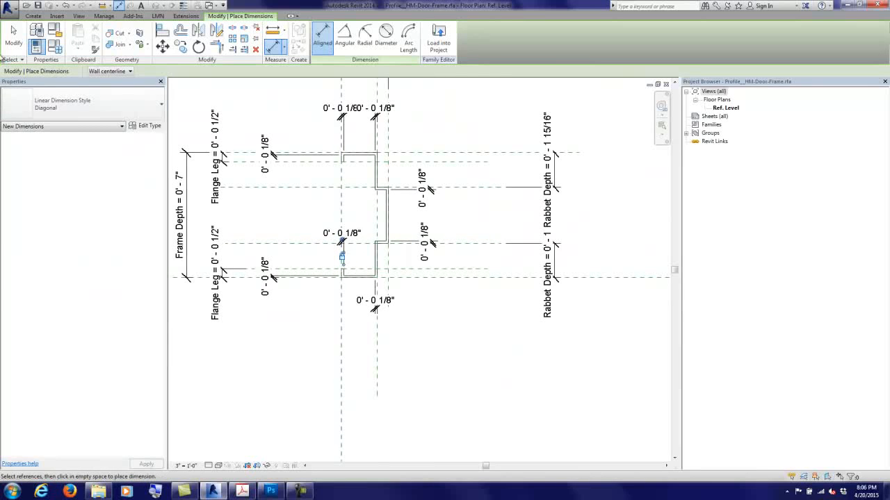
pyautogui.click(13, 37)
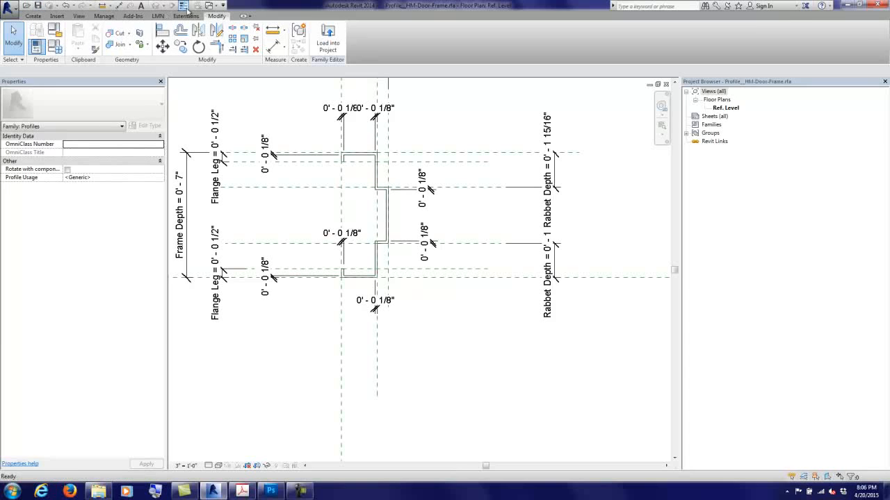
pyautogui.click(300, 492)
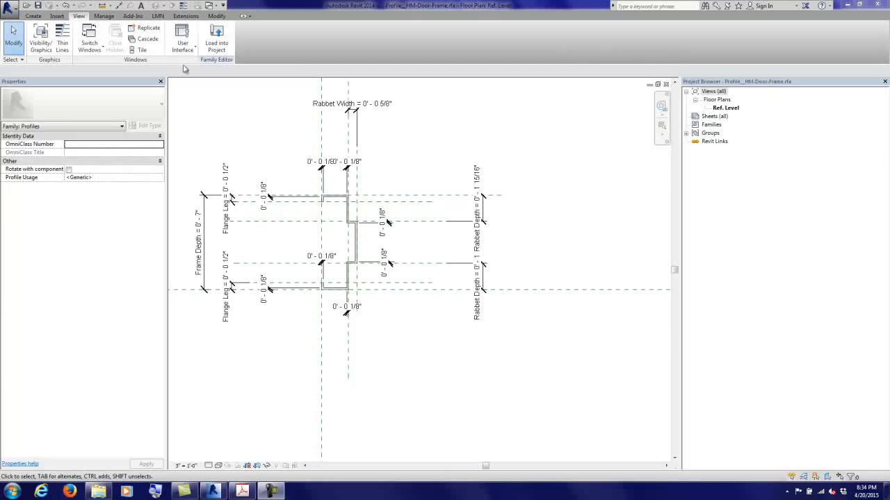
# Step: Display the Recent Files page and create a new family from the Door.rft template
pyautogui.click(183, 41)
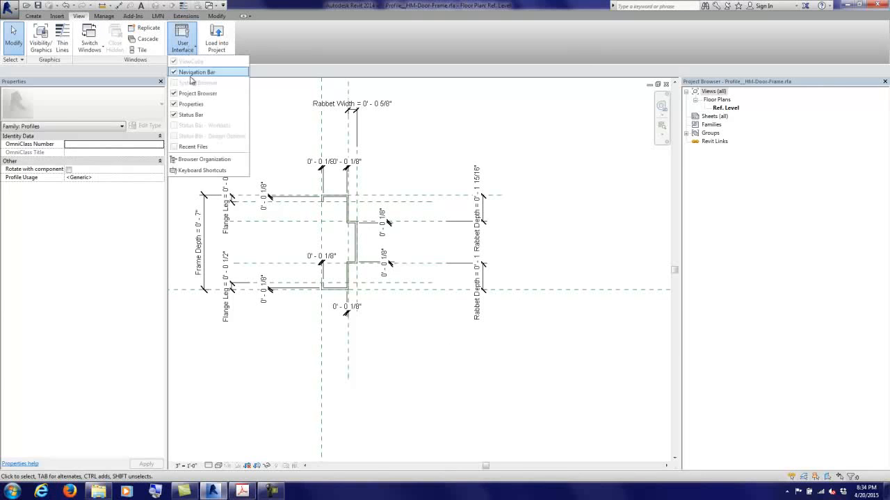
pyautogui.click(185, 148)
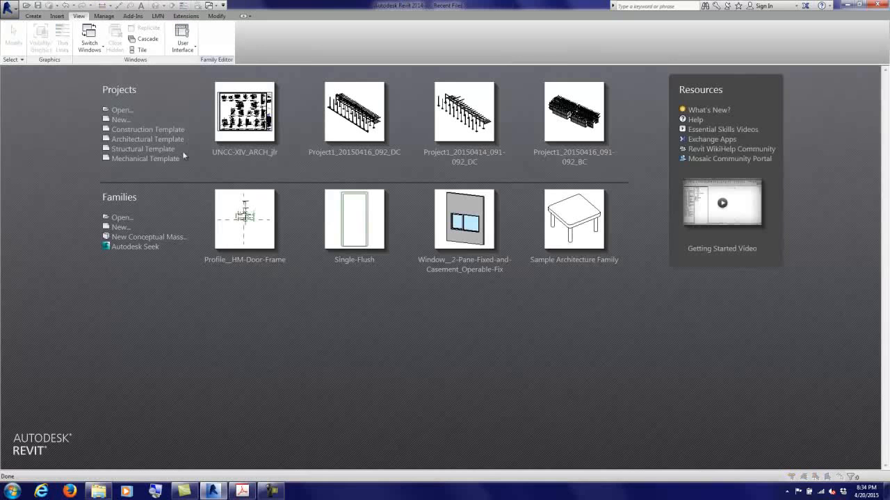
pyautogui.click(120, 227)
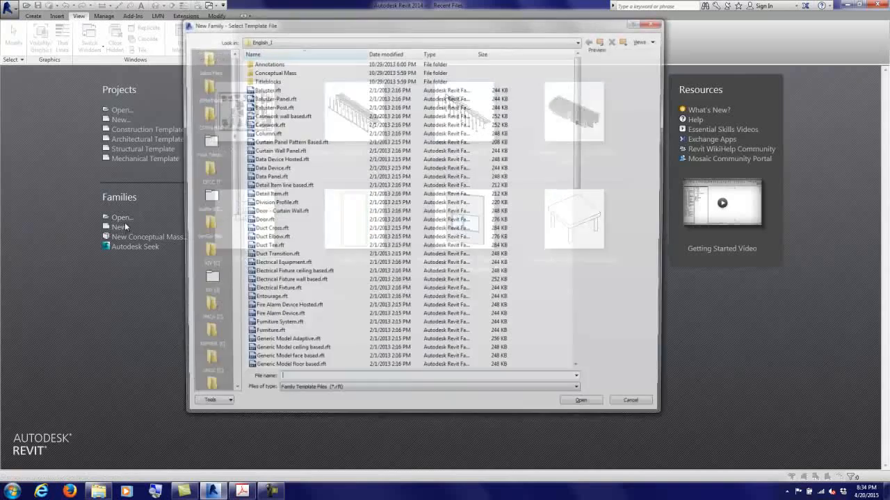
pyautogui.click(261, 220)
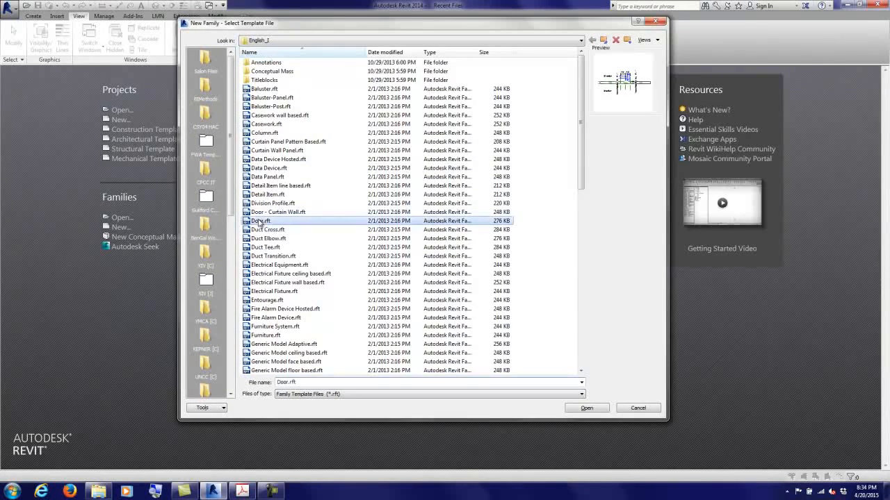
pyautogui.click(586, 409)
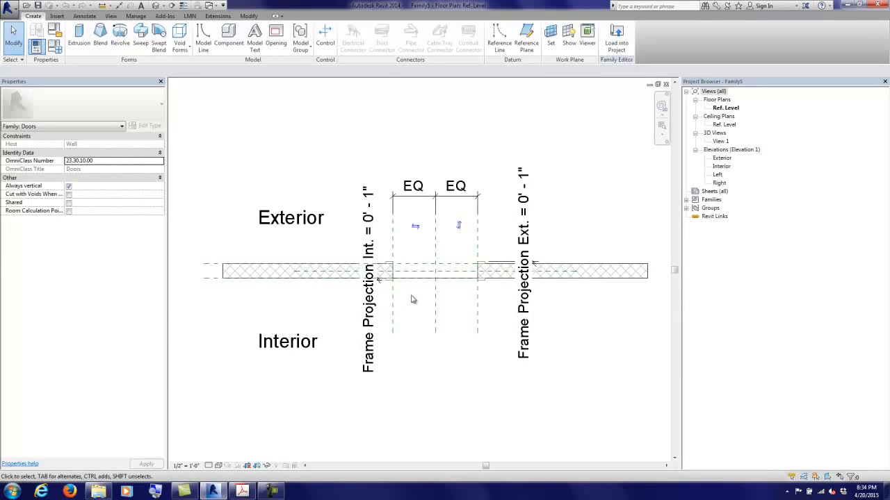
# Step: Delete the exterior and interior Frame/Mullion extrusions around the door opening
pyautogui.scroll(2, 413, 299)
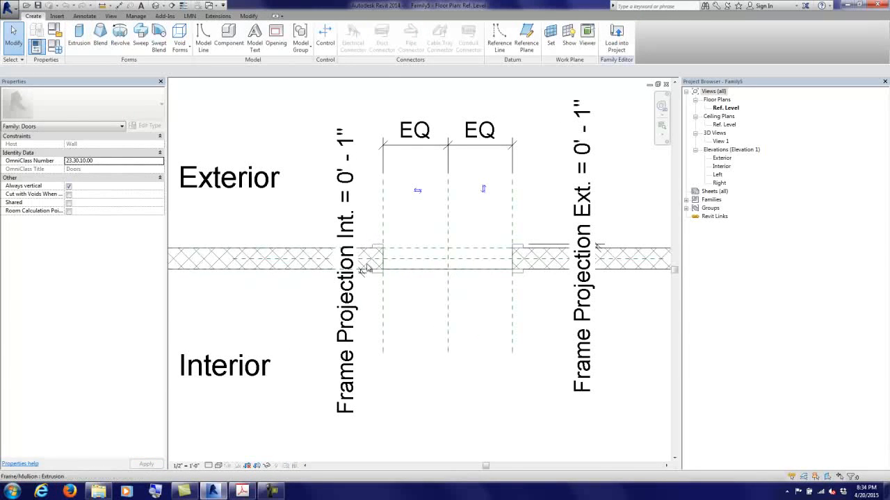
pyautogui.click(518, 247)
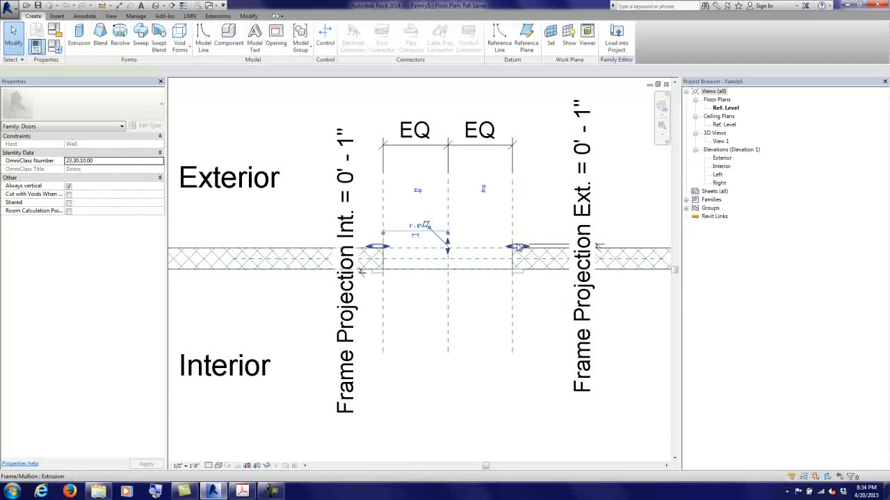
pyautogui.press('Delete')
pyautogui.click(515, 273)
pyautogui.press('Delete')
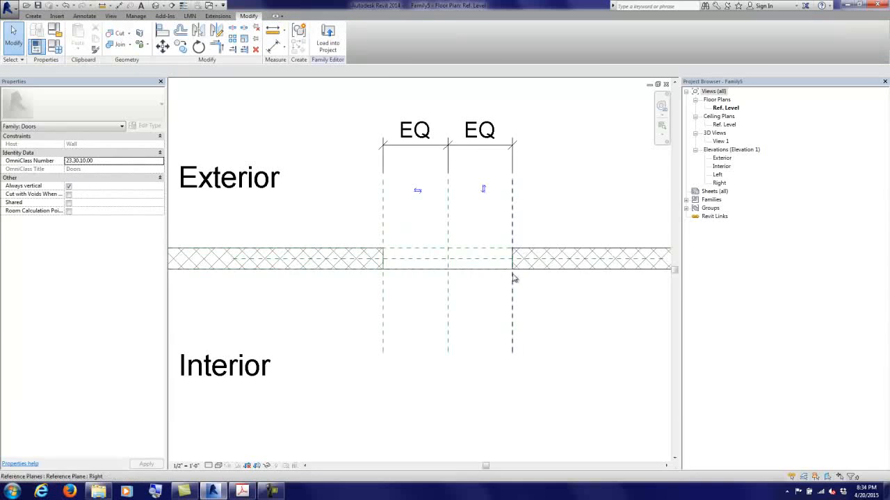
# Step: Set the Ref. Level plan's view scale to 3" = 1'-0"
pyautogui.scroll(-1, 406, 230)
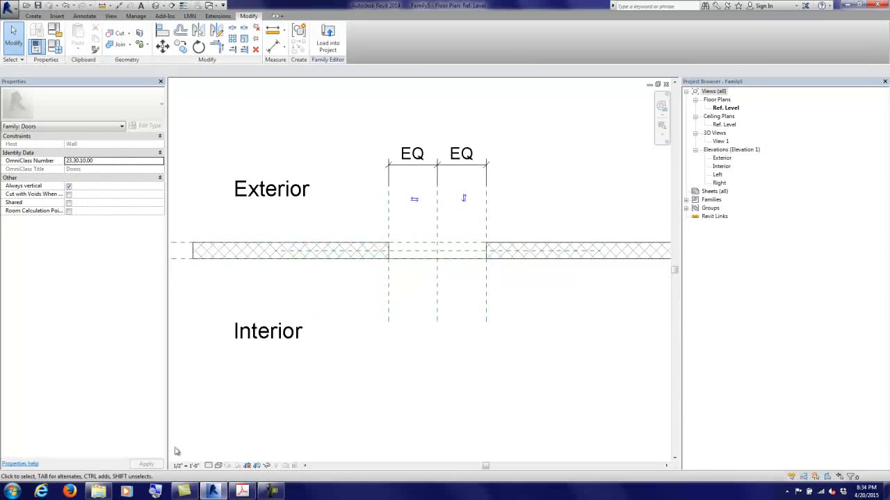
pyautogui.click(186, 465)
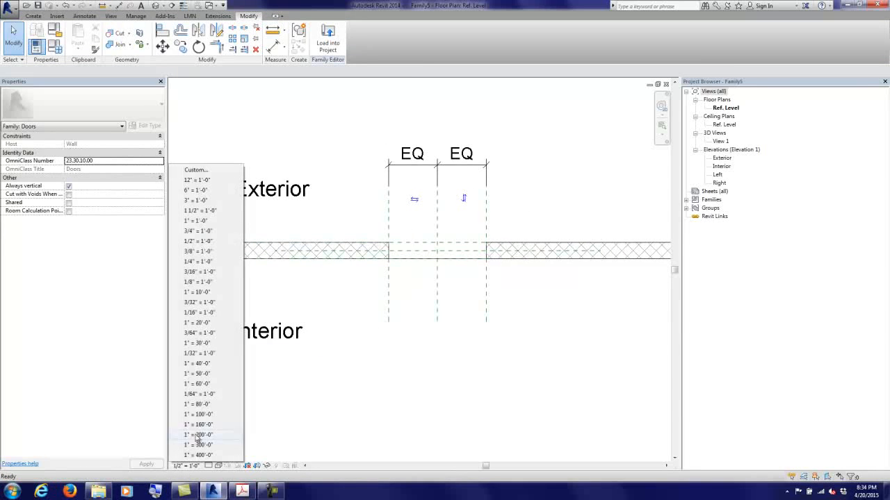
pyautogui.click(194, 201)
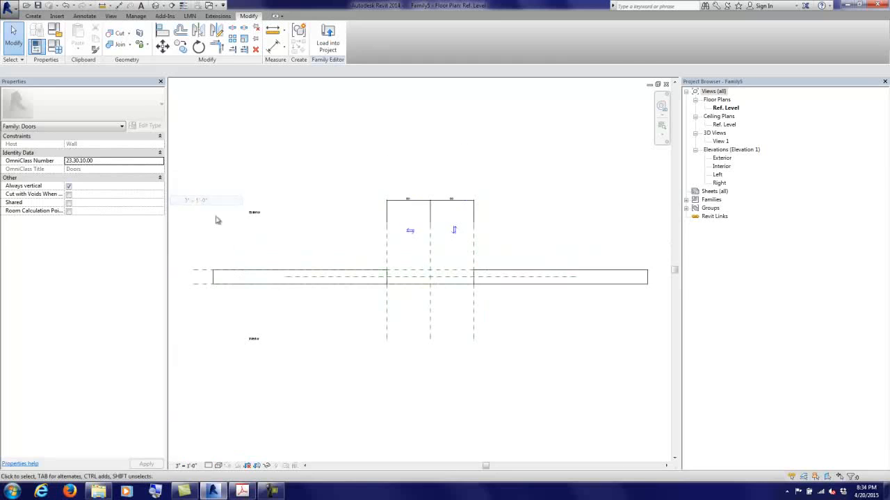
pyautogui.scroll(3, 427, 271)
pyautogui.moveTo(393, 276); pyautogui.dragTo(431, 289, button='middle')
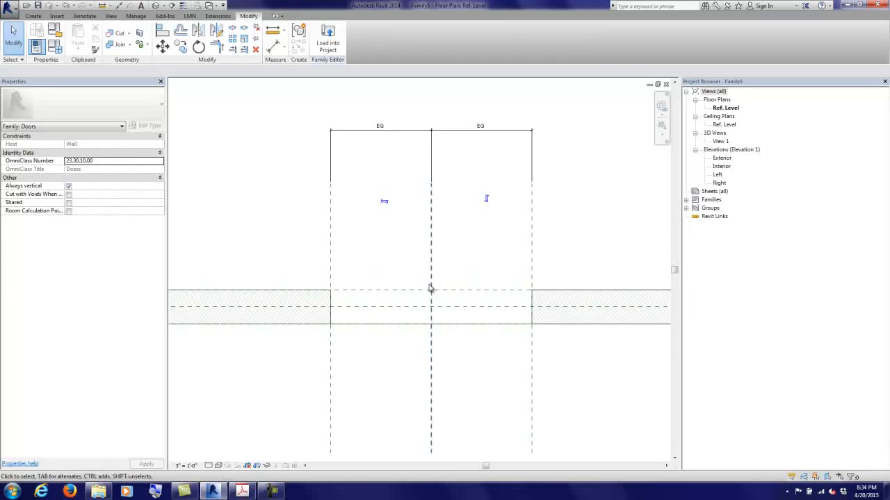
# Step: Remove the Frame Projection Ext., Frame Projection Int. and Frame Width parameters from the door family
pyautogui.click(55, 47)
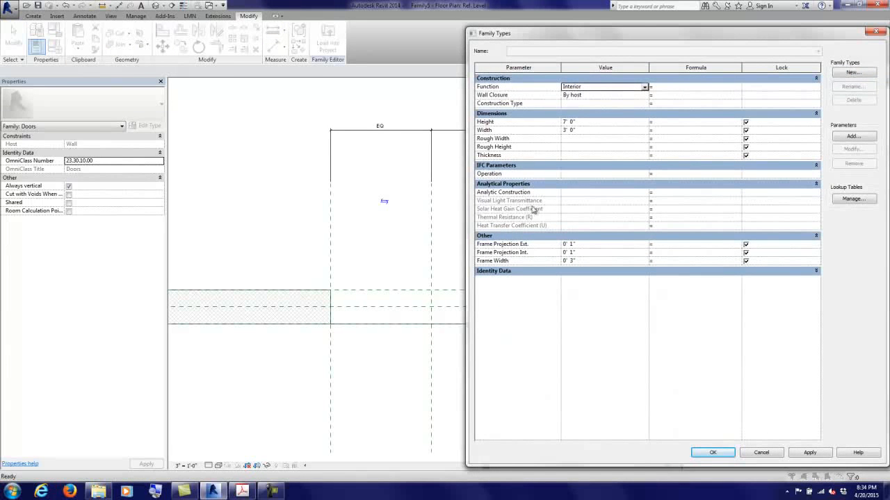
pyautogui.click(530, 245)
pyautogui.click(855, 163)
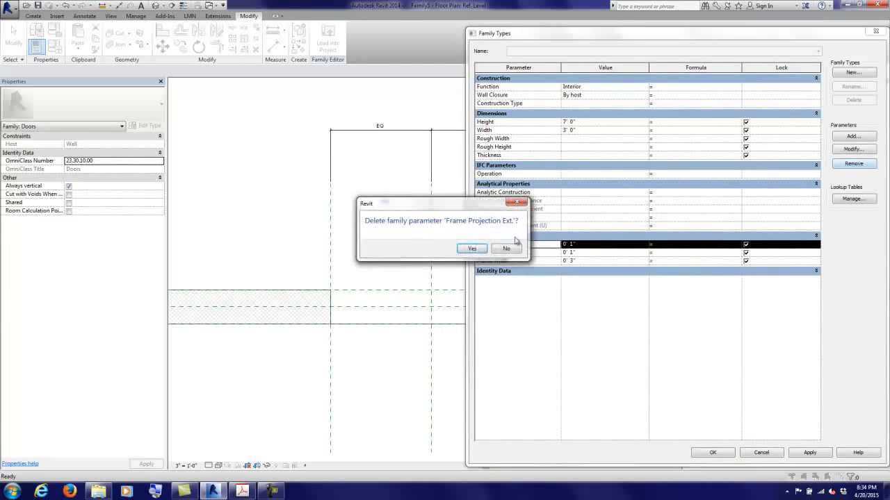
pyautogui.click(474, 252)
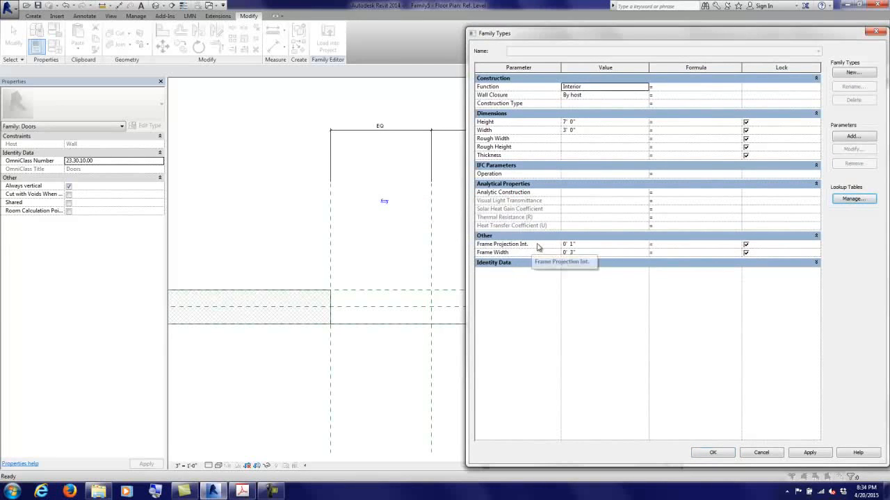
pyautogui.click(536, 244)
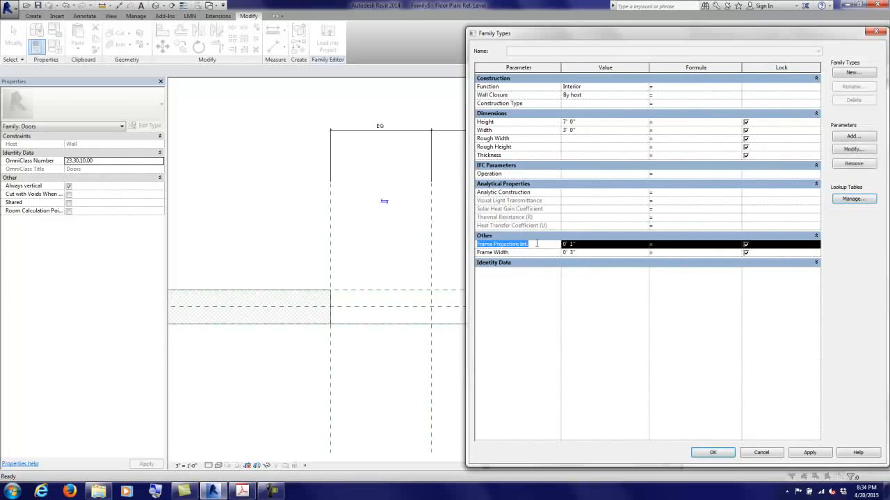
pyautogui.click(868, 164)
pyautogui.click(474, 251)
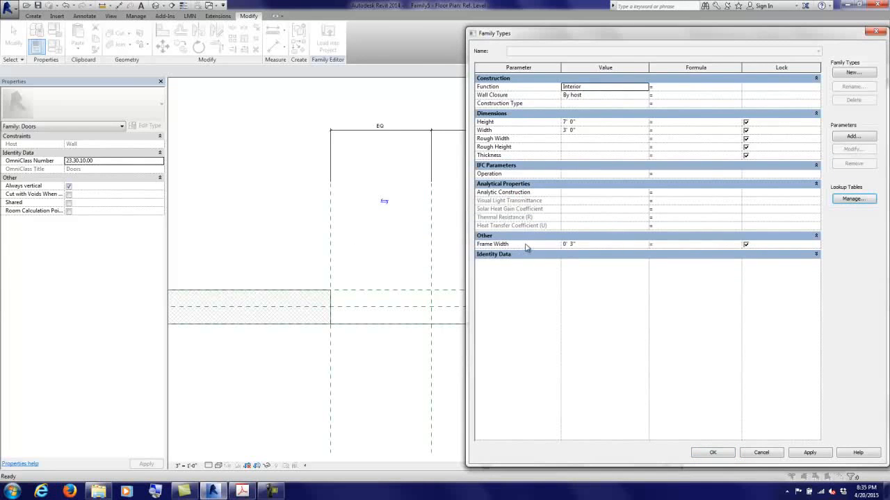
pyautogui.click(528, 244)
pyautogui.click(855, 167)
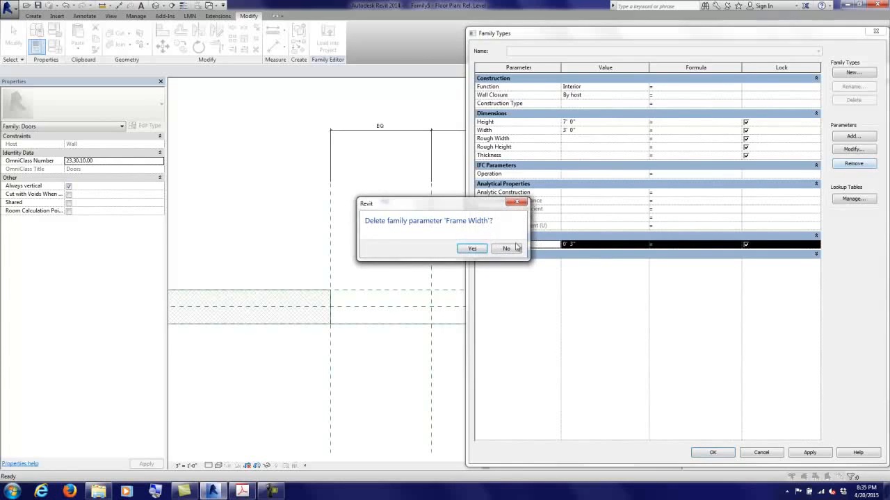
pyautogui.click(485, 254)
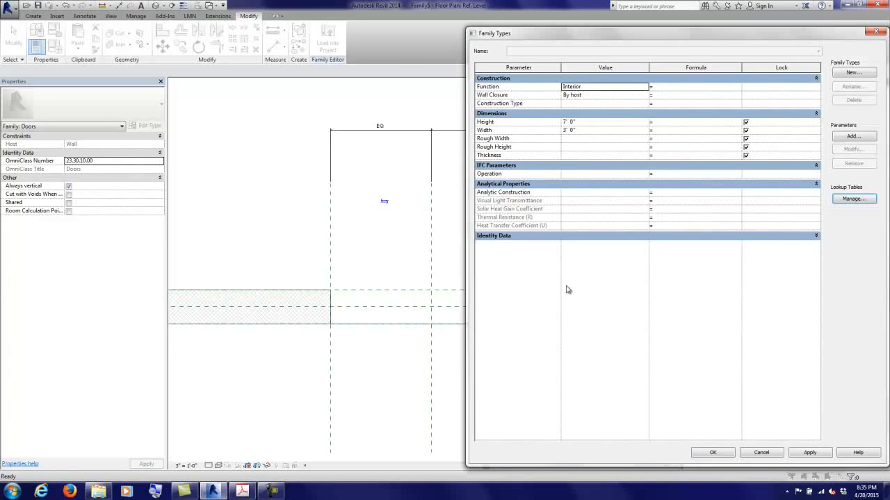
pyautogui.click(714, 452)
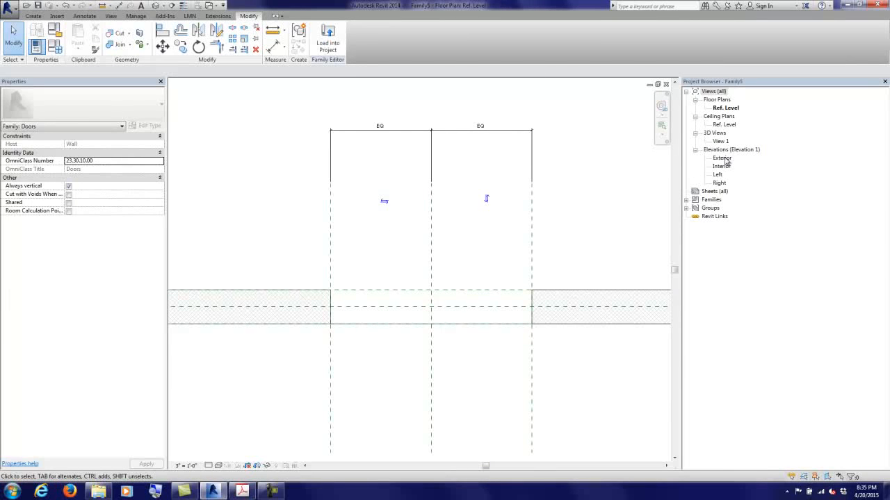
# Step: Display the Exterior elevation and set its view scale to 1 1/2" = 1'-0"
pyautogui.doubleClick(721, 159)
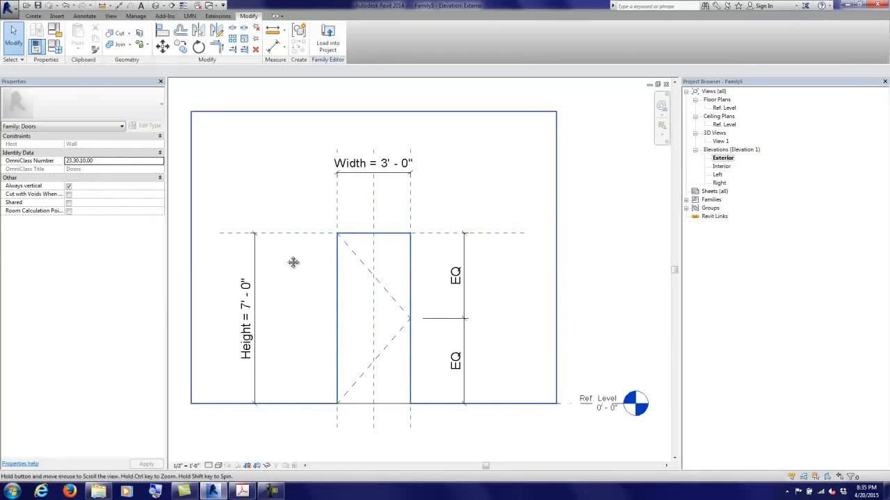
pyautogui.moveTo(294, 262); pyautogui.dragTo(292, 234, button='middle')
pyautogui.click(187, 466)
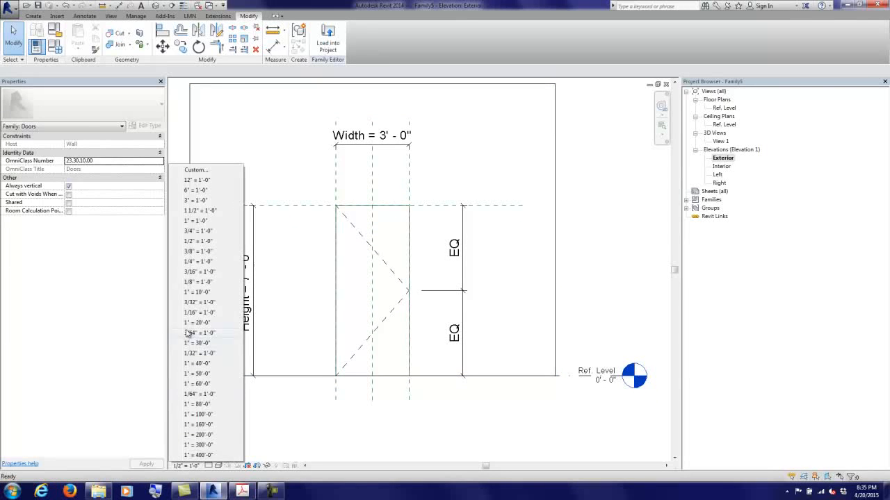
pyautogui.click(196, 210)
pyautogui.scroll(2, 324, 298)
pyautogui.scroll(-1, 323, 310)
pyautogui.moveTo(322, 315); pyautogui.dragTo(325, 299, button='middle')
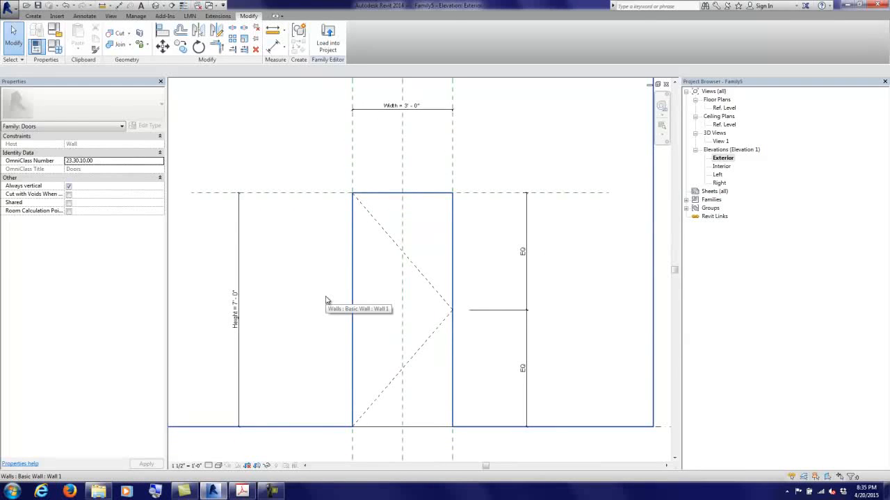
# Step: Examine the opening cut's boundary sketch and the host wall in the Exterior elevation without changing them
pyautogui.press('Tab')
pyautogui.click(355, 288)
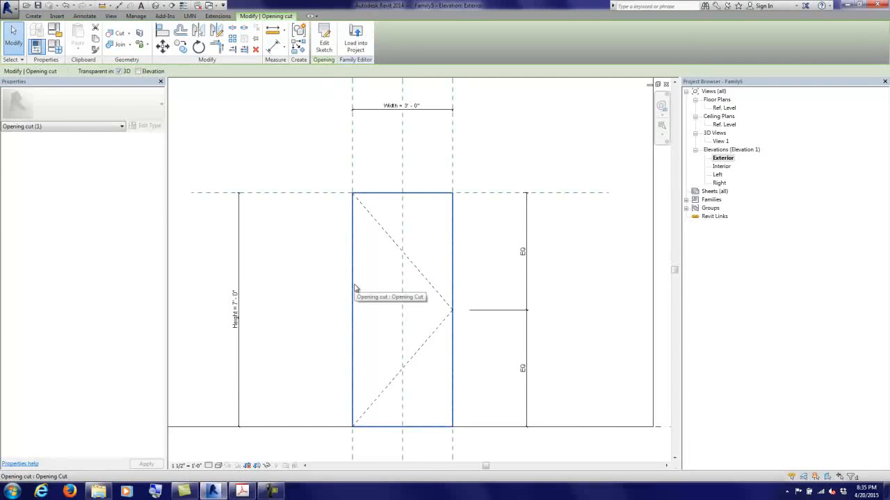
pyautogui.click(324, 47)
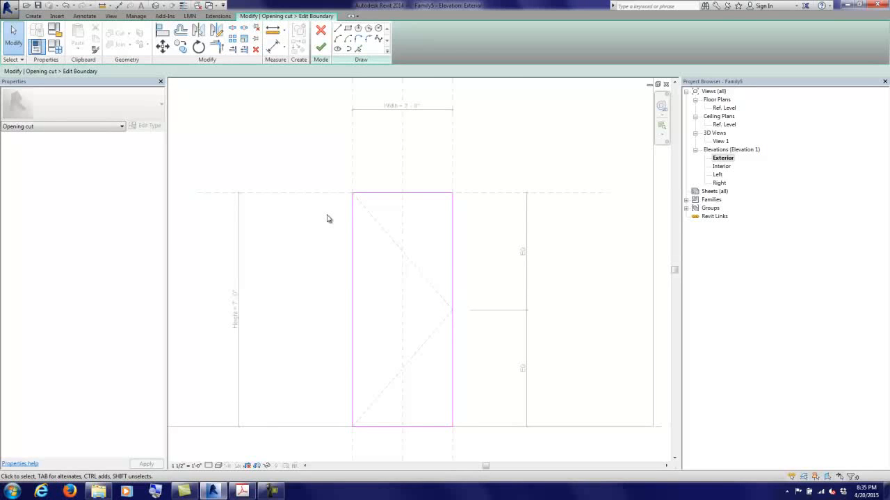
pyautogui.click(321, 47)
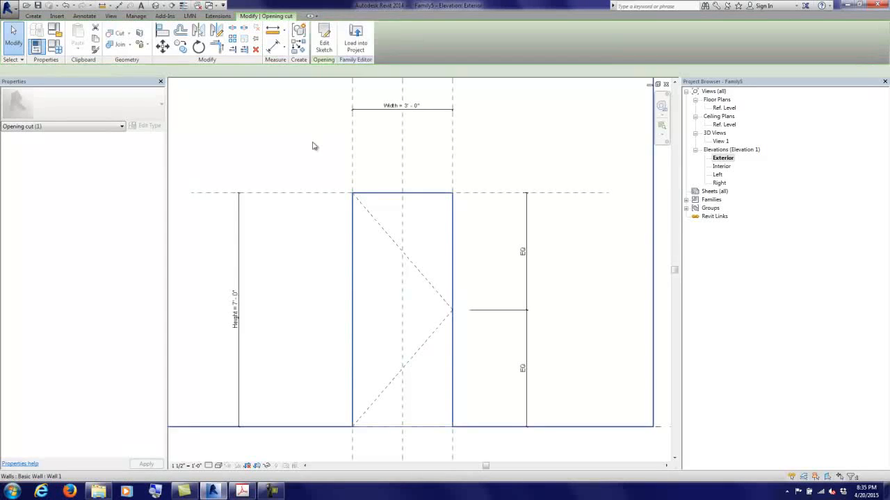
pyautogui.click(307, 152)
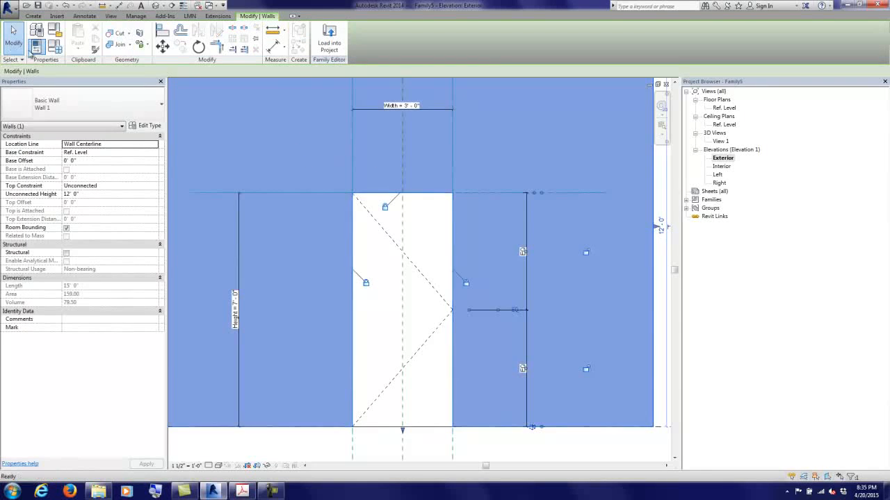
pyautogui.click(12, 39)
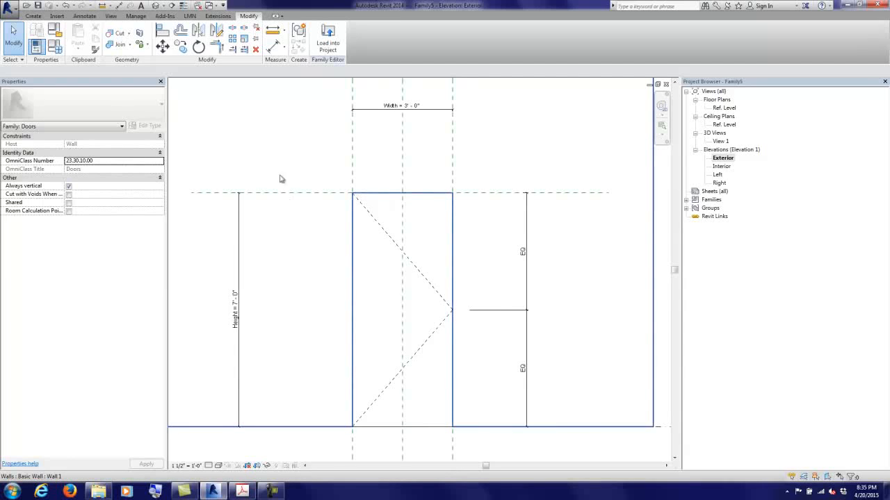
# Step: Switch to the Profile__HM-Door-Frame.rfa family and load it into the door family
pyautogui.click(209, 5)
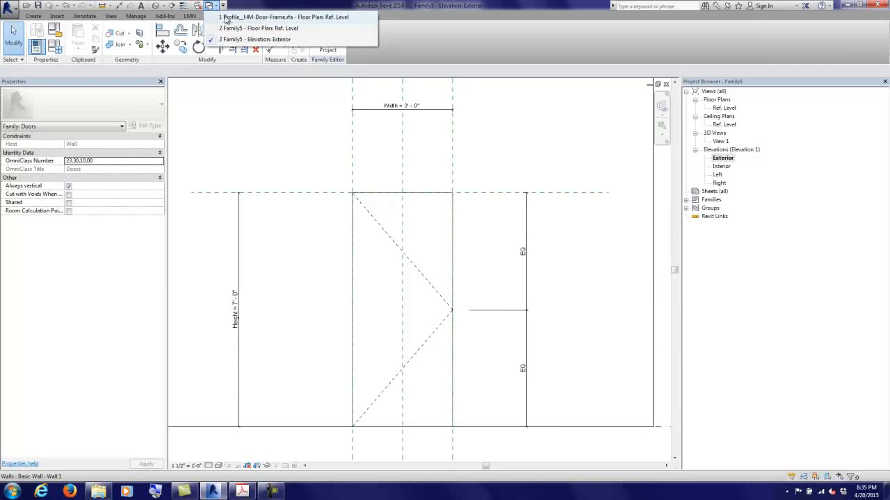
pyautogui.click(226, 17)
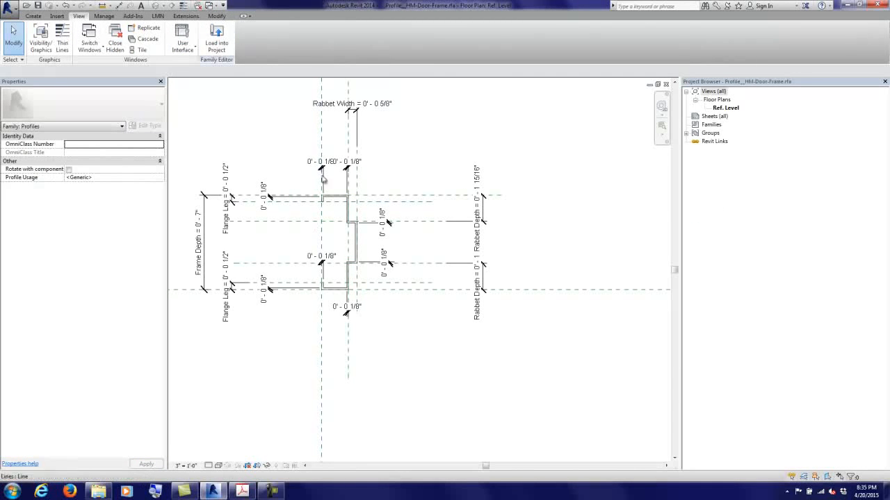
pyautogui.click(216, 38)
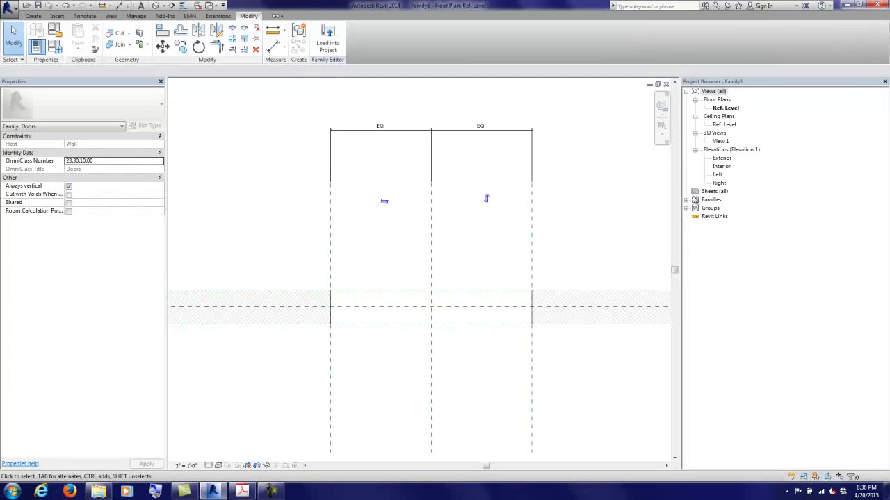
# Step: Find the loaded Profile__HM-Door-Frame type among the door family's profiles and open its type properties
pyautogui.click(686, 200)
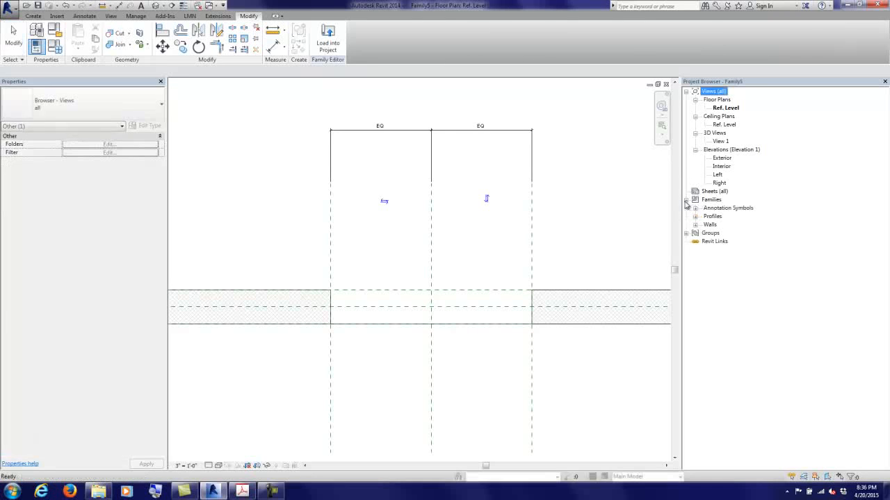
pyautogui.click(695, 216)
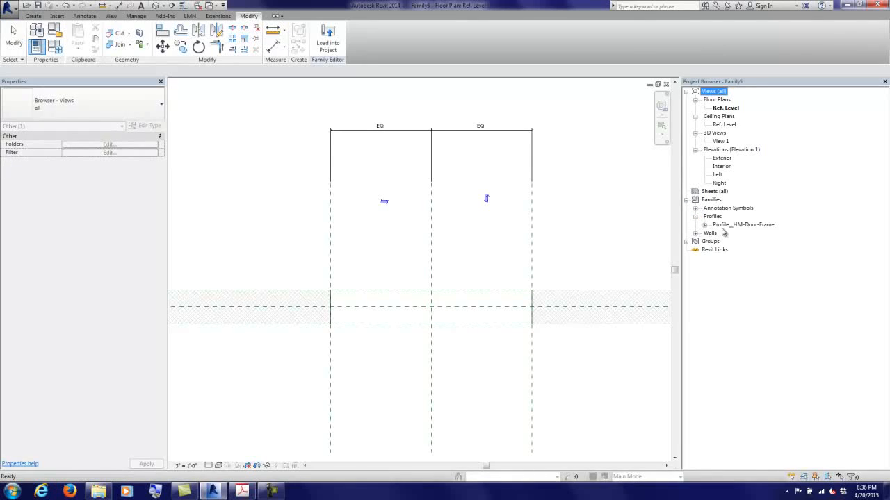
pyautogui.click(704, 225)
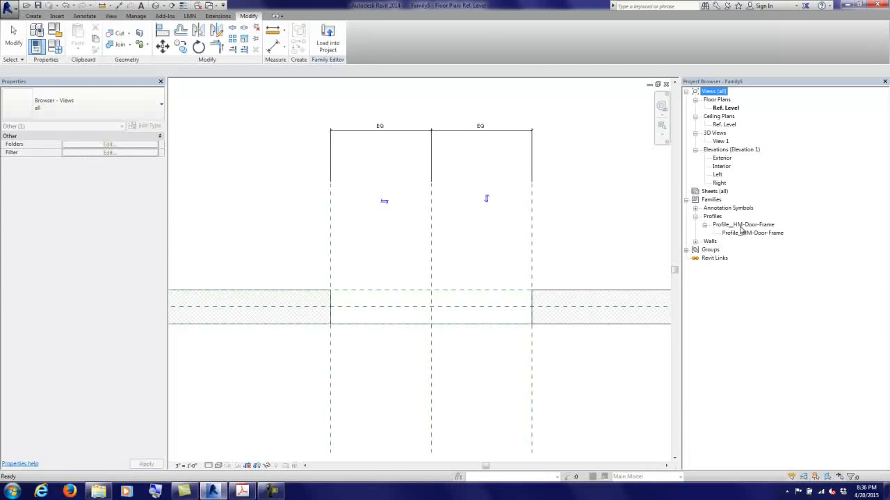
pyautogui.click(733, 233)
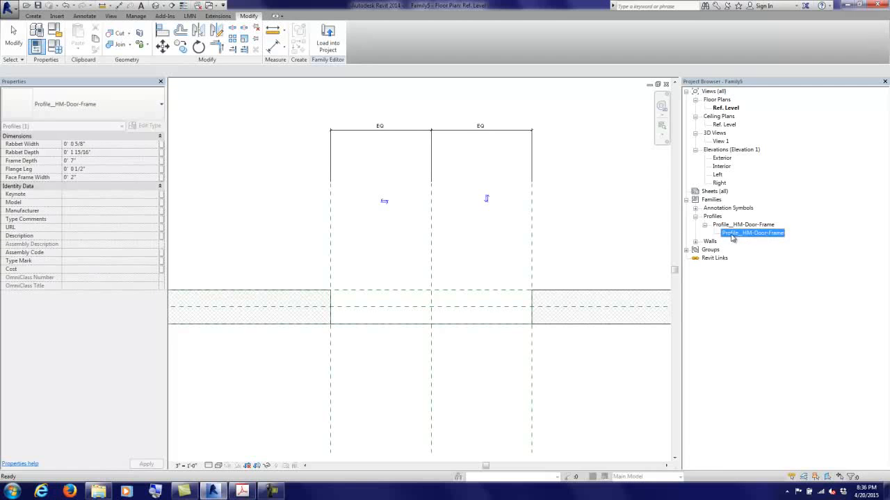
pyautogui.doubleClick(733, 234)
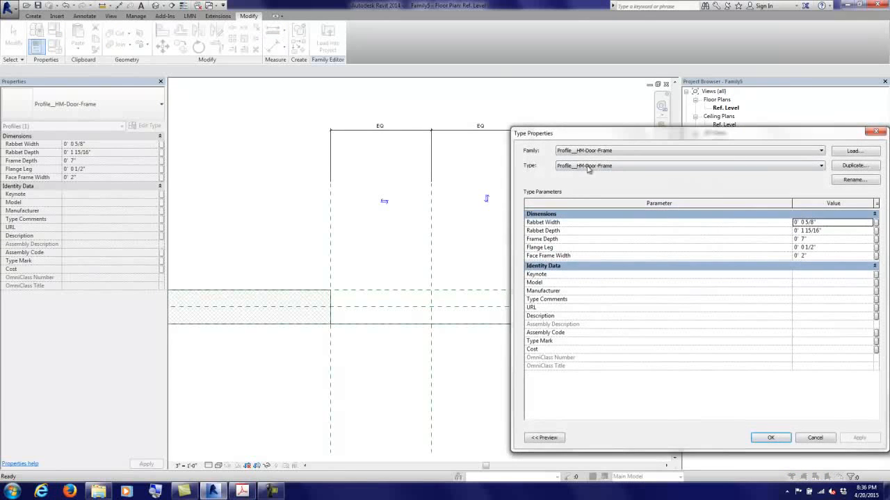
pyautogui.moveTo(619, 139); pyautogui.dragTo(510, 56)
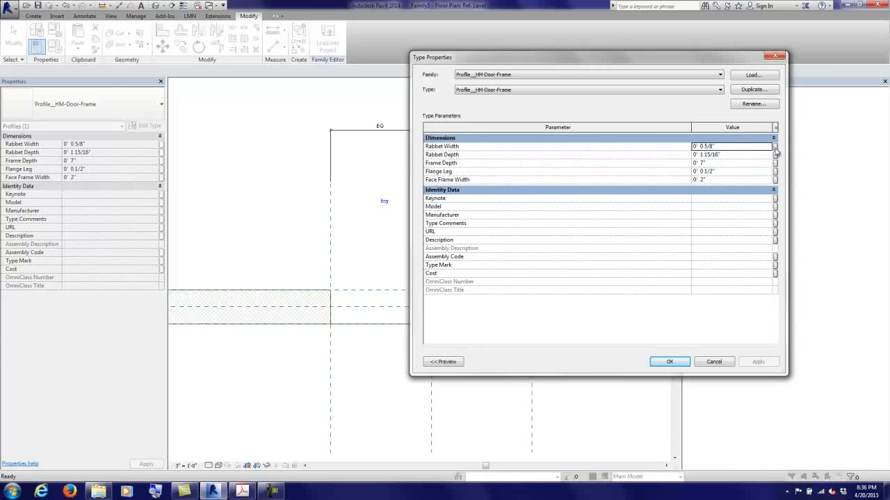
# Step: Associate the profile's Rabbet Width with a new family type parameter named Rabbet Width, grouped under Dimensions
pyautogui.click(775, 148)
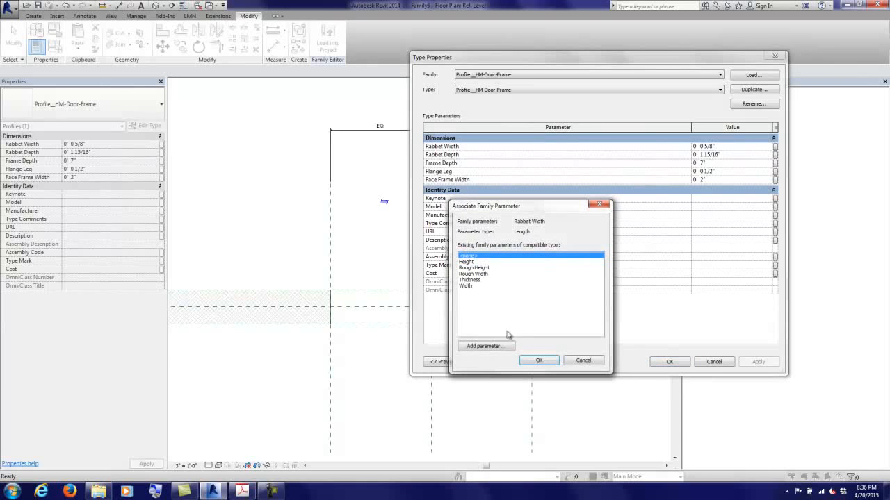
pyautogui.click(493, 351)
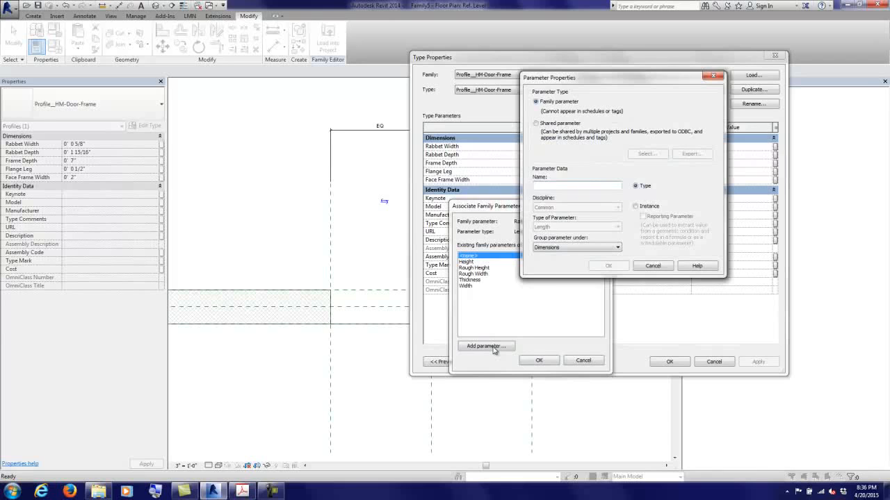
pyautogui.write('Rabb')
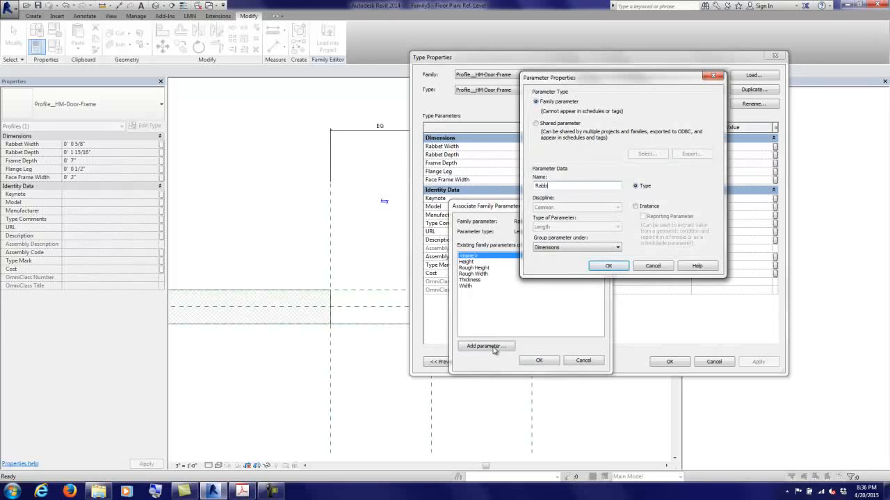
pyautogui.write('et Width')
pyautogui.press('Return')
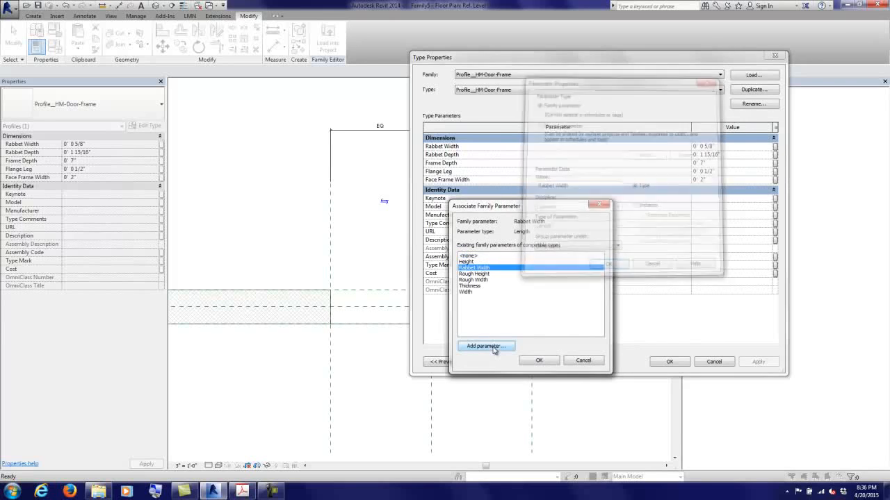
pyautogui.click(539, 360)
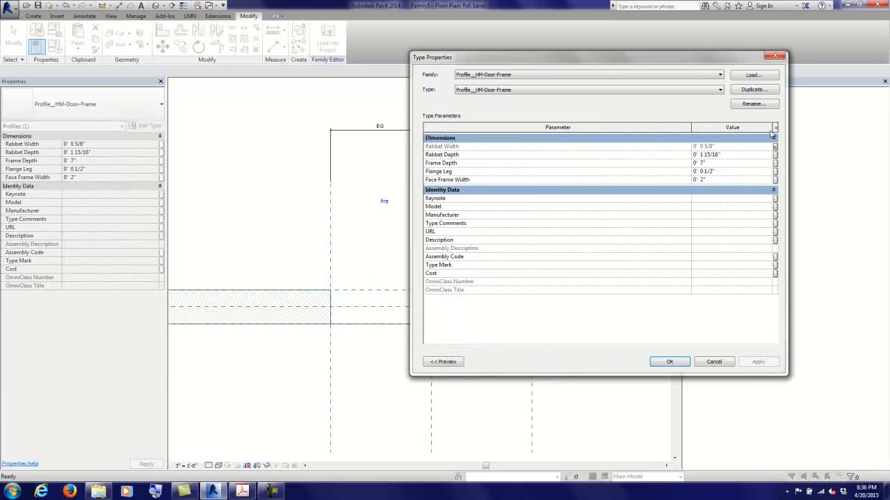
# Step: Associate the profile's Rabbet Depth with a new family type parameter named Rabbet Depth, grouped under Dimensions
pyautogui.click(775, 154)
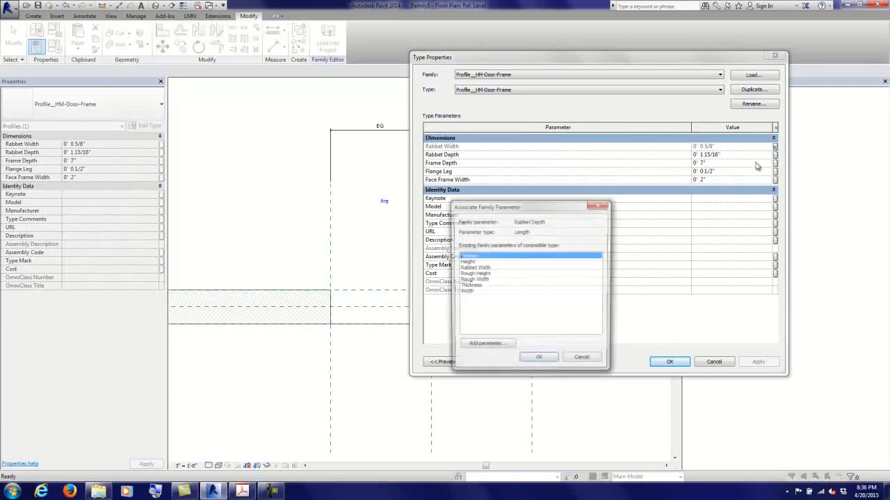
pyautogui.click(487, 346)
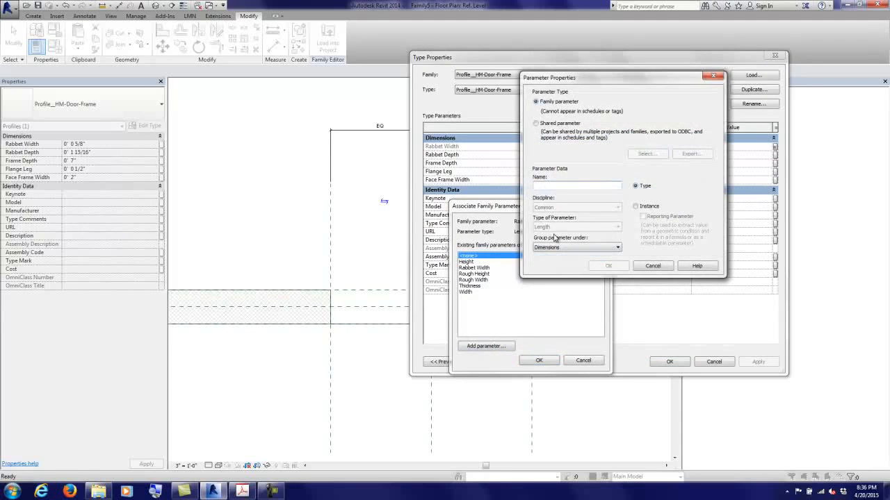
pyautogui.write('Rabbet Depth')
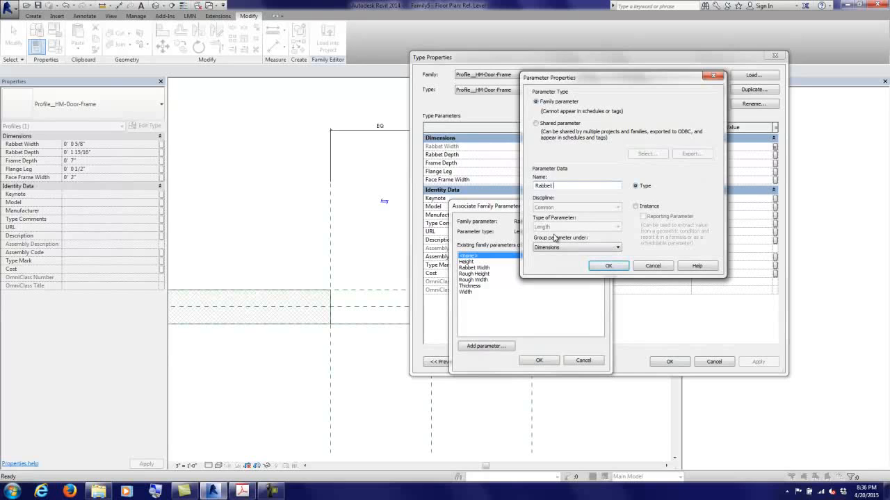
pyautogui.click(614, 268)
pyautogui.click(537, 361)
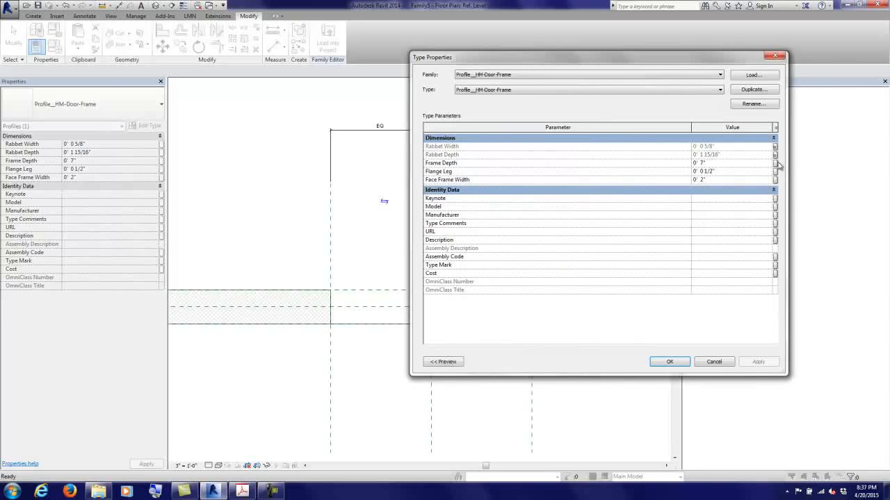
# Step: Associate the profile's Frame Depth with a new family instance parameter named Frame Depth, grouped under Dimensions
pyautogui.click(775, 163)
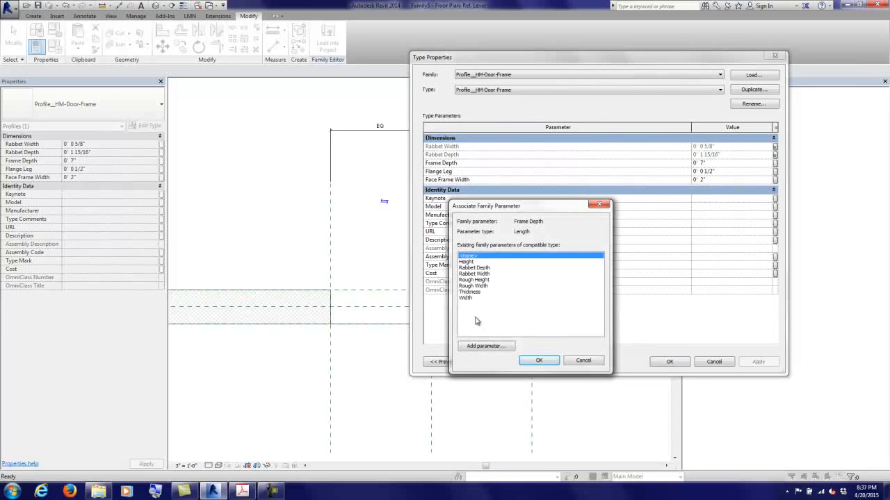
pyautogui.click(487, 346)
pyautogui.write('Frame Depth')
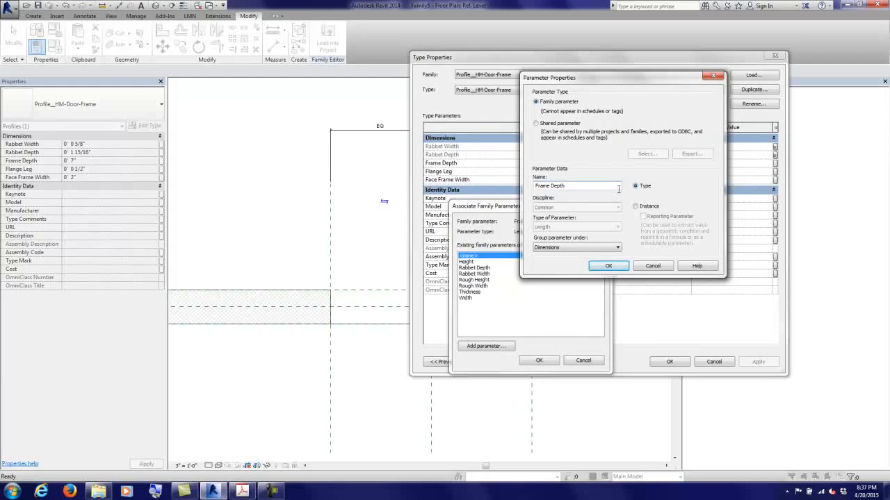
pyautogui.click(636, 208)
pyautogui.click(608, 267)
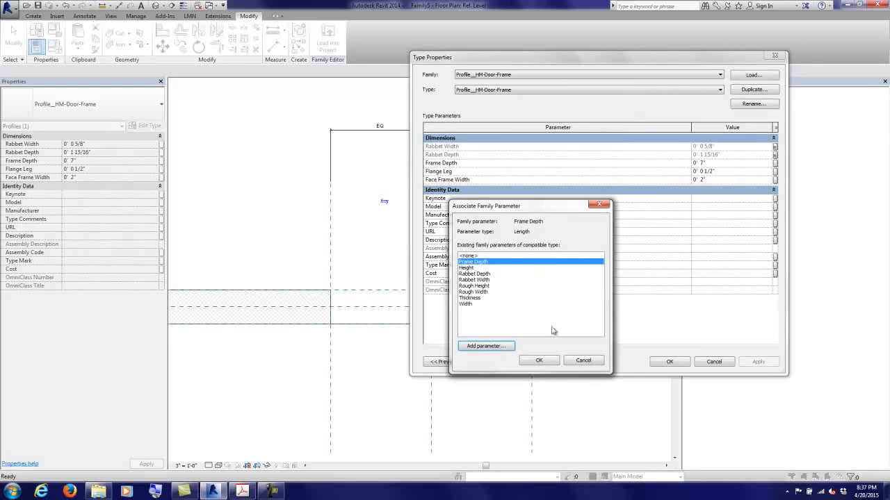
pyautogui.click(539, 361)
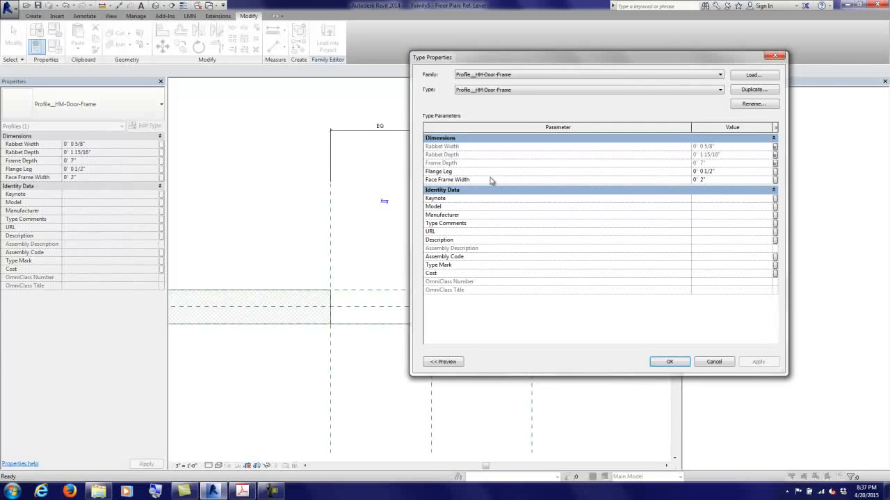
# Step: Associate the profile's Flange Leg with a new family type parameter named Frame Leg, grouped under Dimensions
pyautogui.click(774, 171)
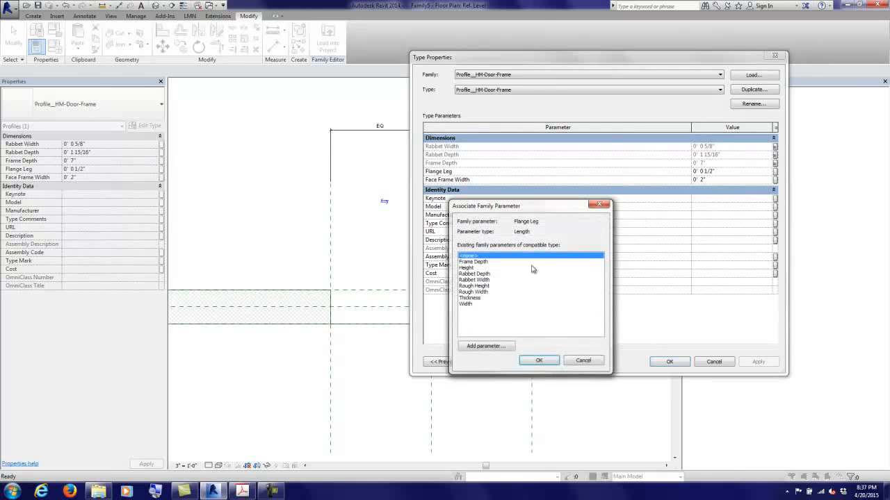
pyautogui.click(487, 346)
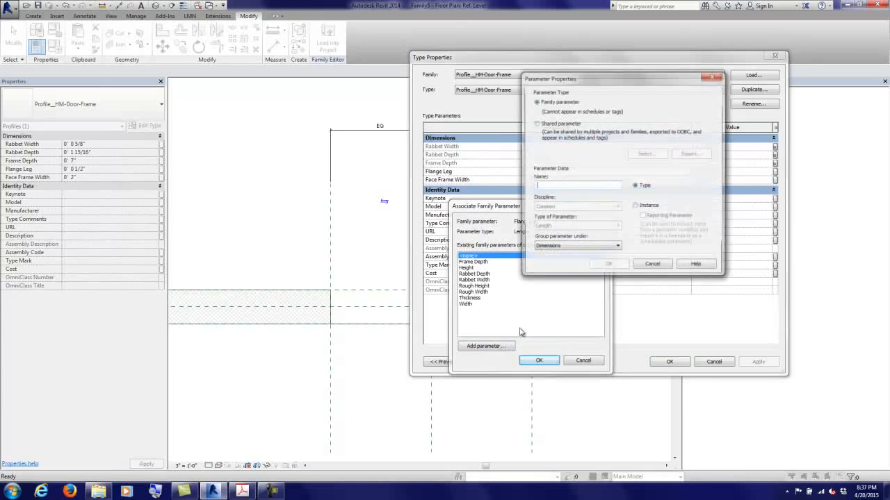
pyautogui.write('Frame Leg')
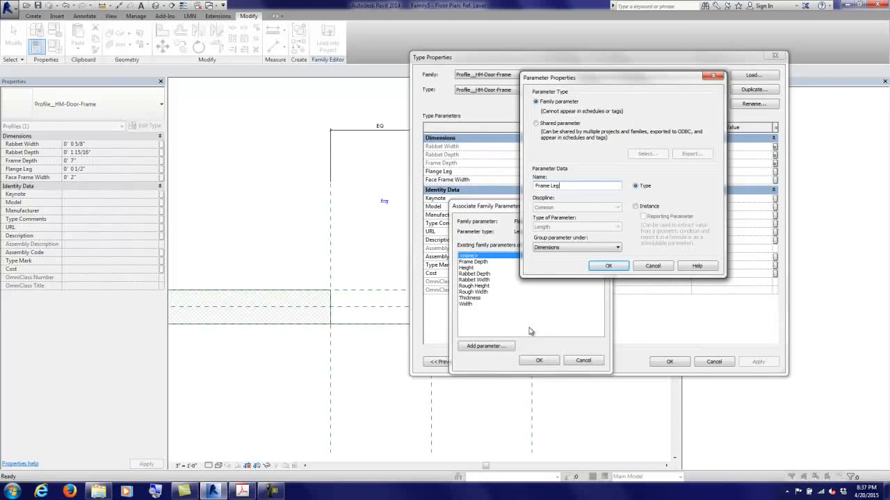
pyautogui.click(606, 268)
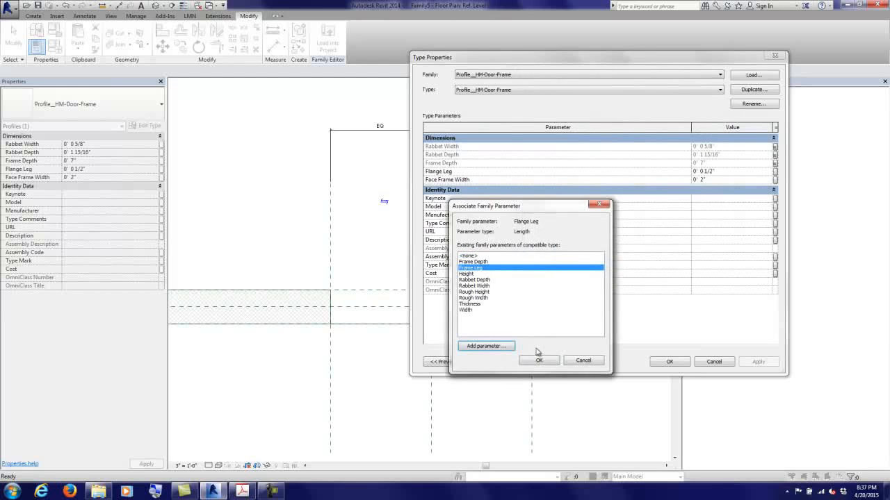
pyautogui.click(539, 360)
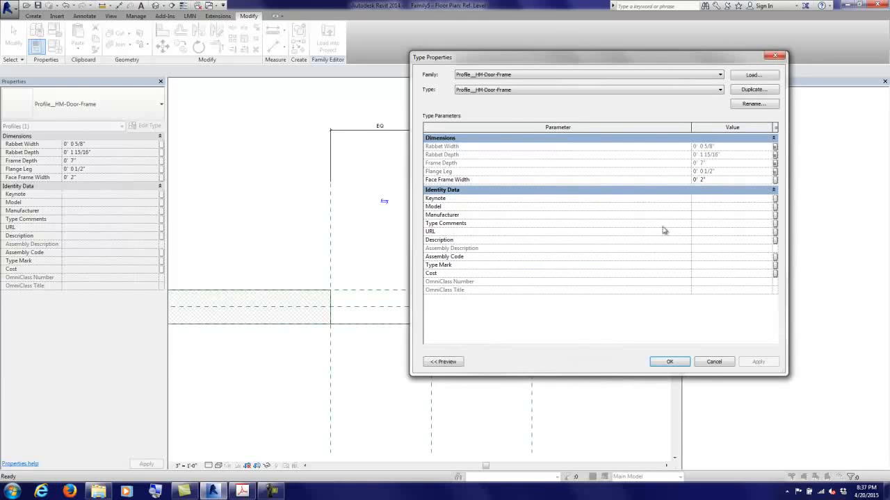
# Step: Associate the profile's Face Frame Width with a new type parameter named Face Frame Width, grouped under Dimensions, and accept the profile's type properties
pyautogui.click(775, 180)
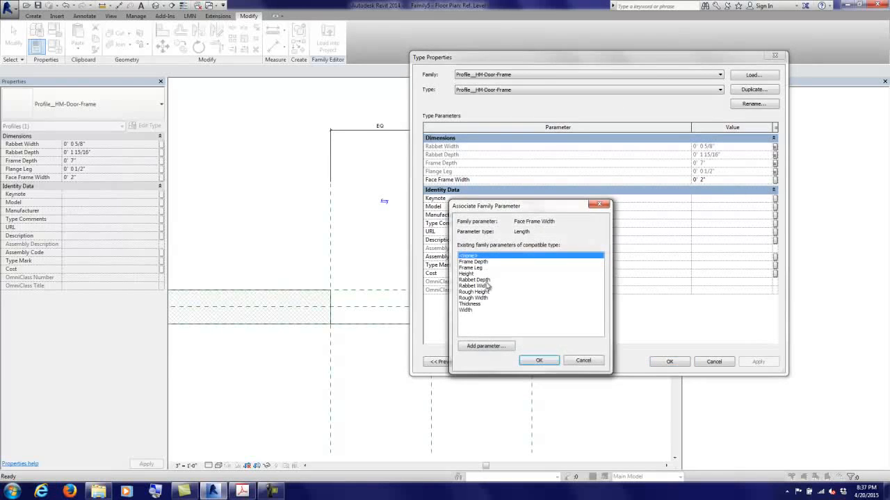
pyautogui.click(485, 348)
pyautogui.write('Face Frame Width')
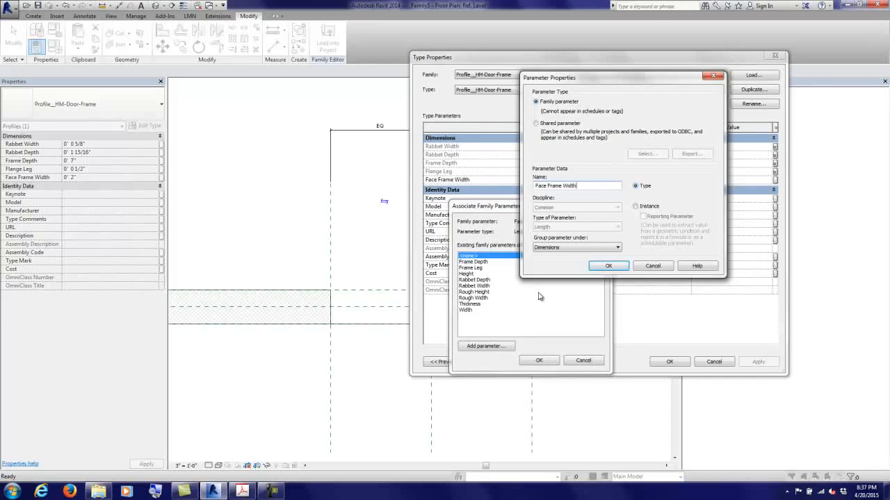
pyautogui.press('Return')
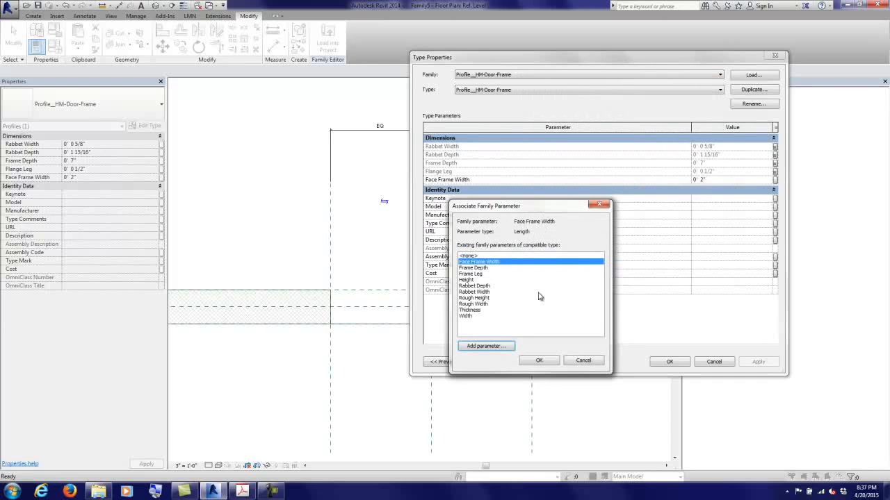
pyautogui.click(539, 360)
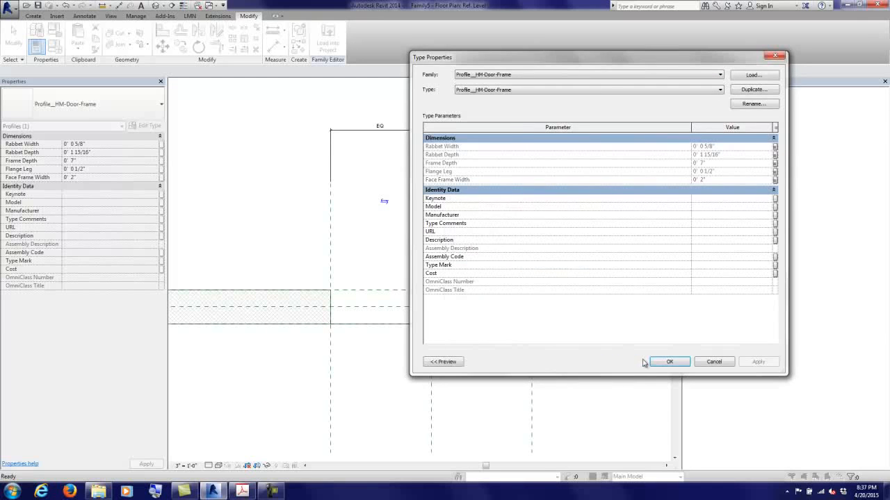
pyautogui.click(669, 363)
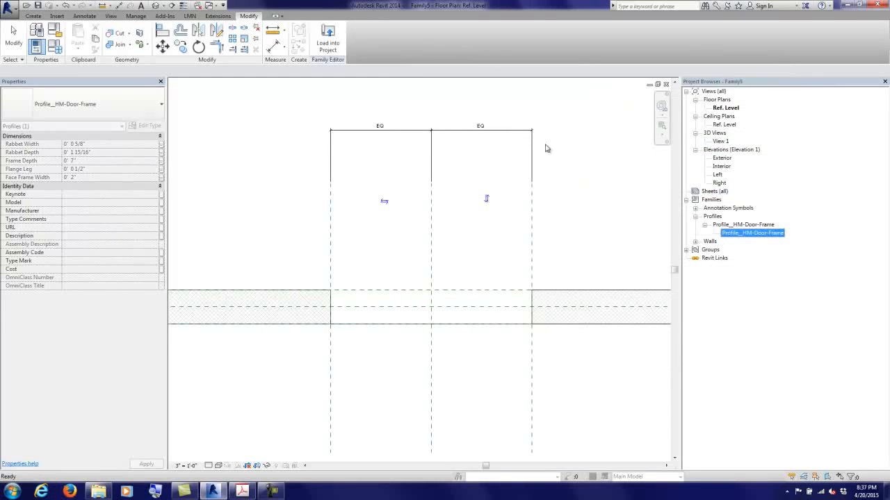
# Step: Review the door family's dimension parameters in Family Types
pyautogui.click(55, 46)
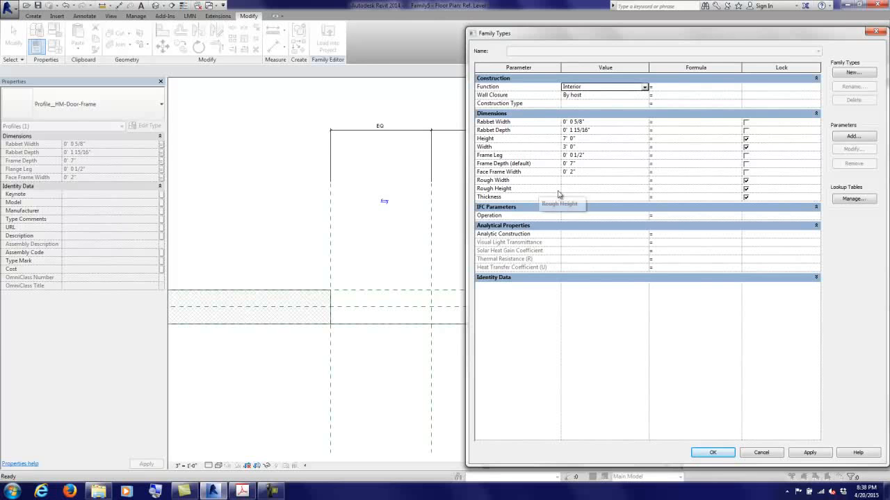
pyautogui.click(713, 452)
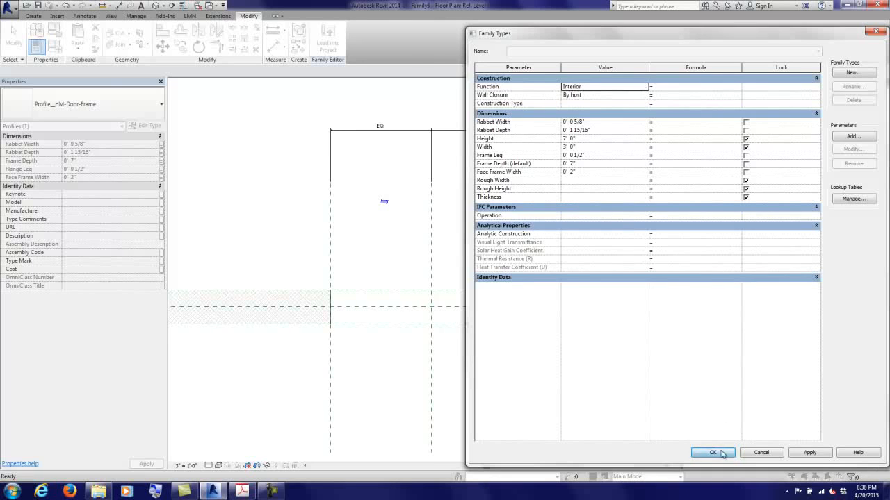
pyautogui.moveTo(597, 238); pyautogui.dragTo(567, 251, button='middle')
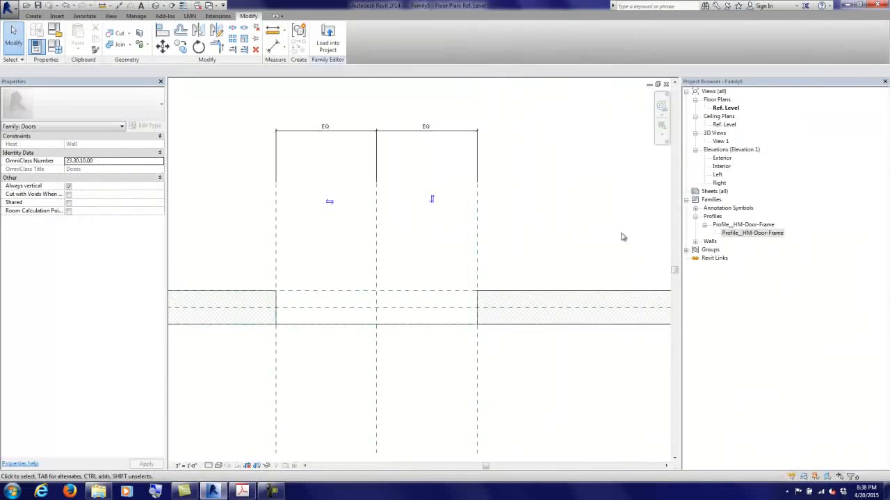
# Step: Collapse the Families branch of the project browser and open the Exterior elevation view
pyautogui.click(687, 204)
pyautogui.click(687, 200)
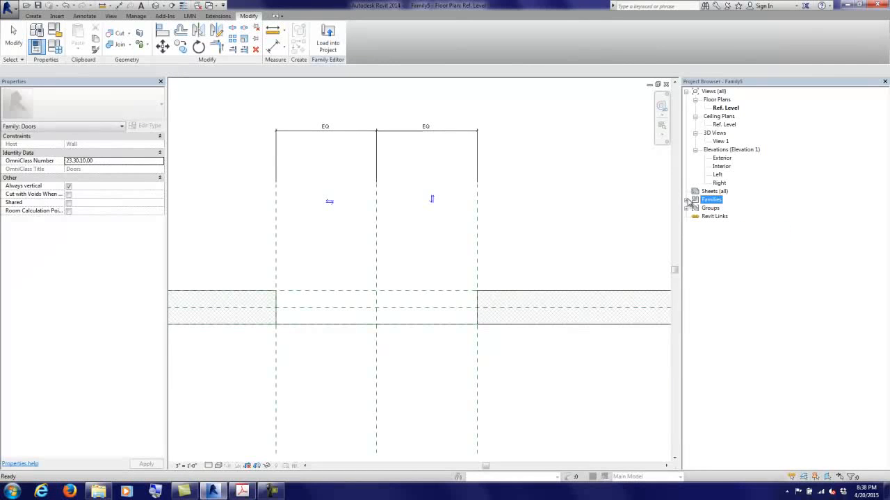
pyautogui.doubleClick(725, 159)
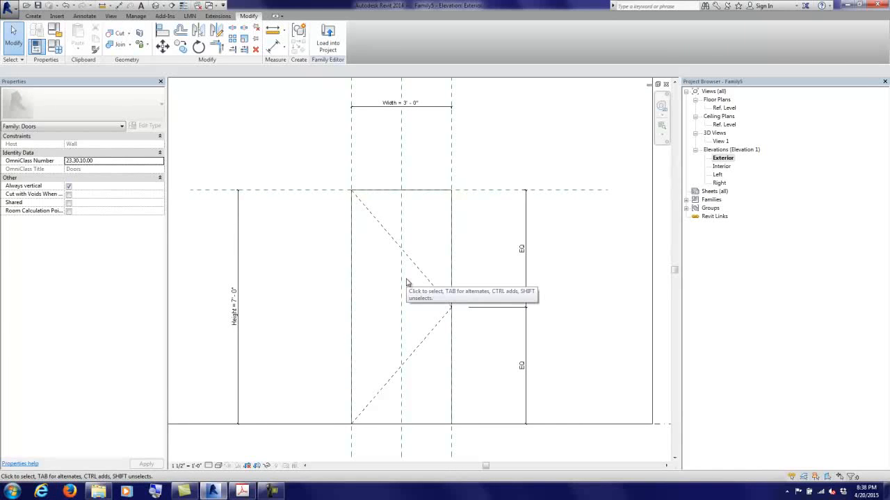
# Step: Start a sweep with a sketched path, picking the Right reference plane as its first path line and locking the line to it
pyautogui.click(34, 16)
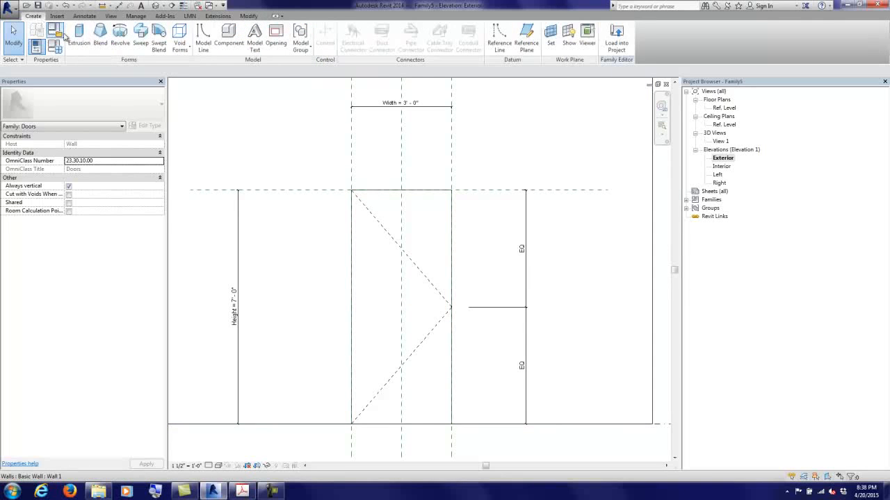
pyautogui.click(140, 34)
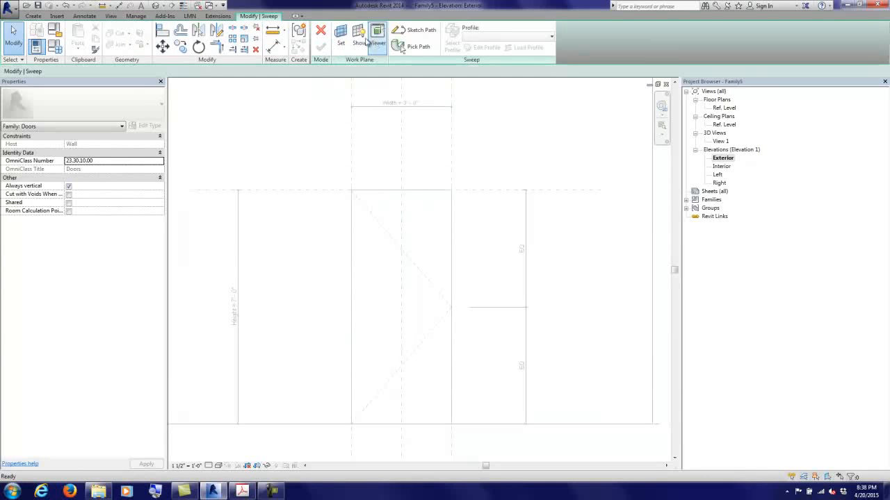
pyautogui.click(415, 30)
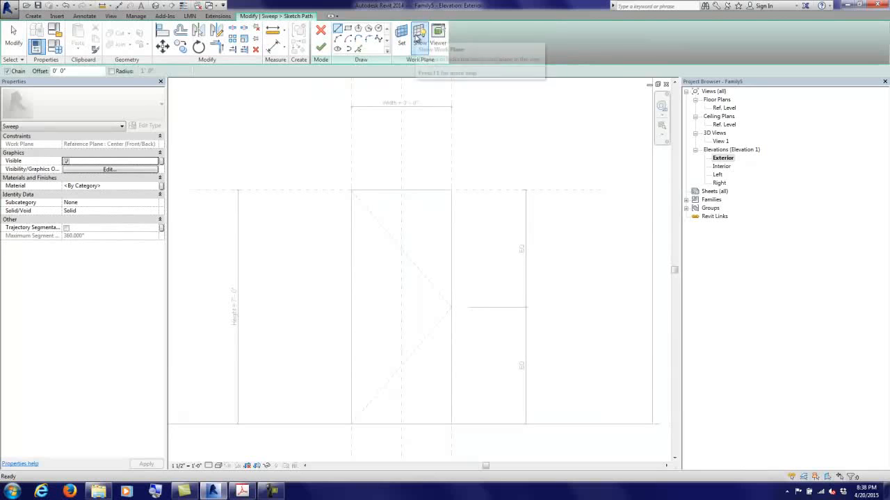
pyautogui.click(358, 50)
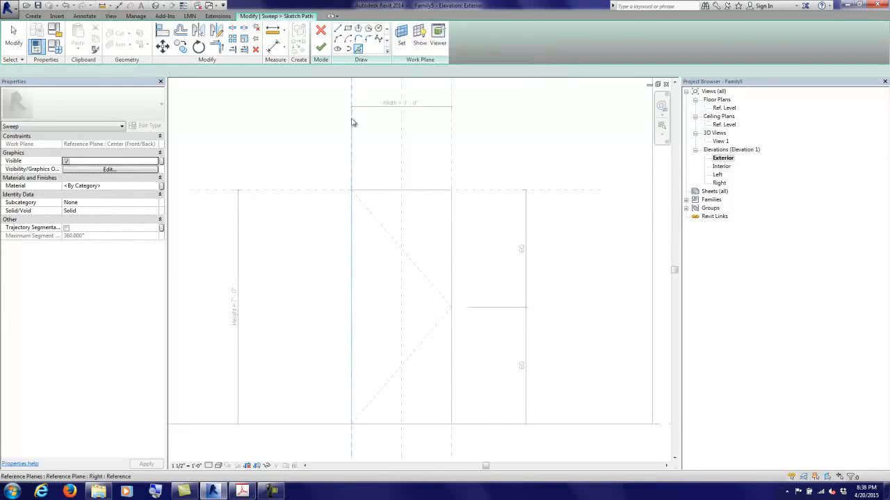
pyautogui.click(352, 148)
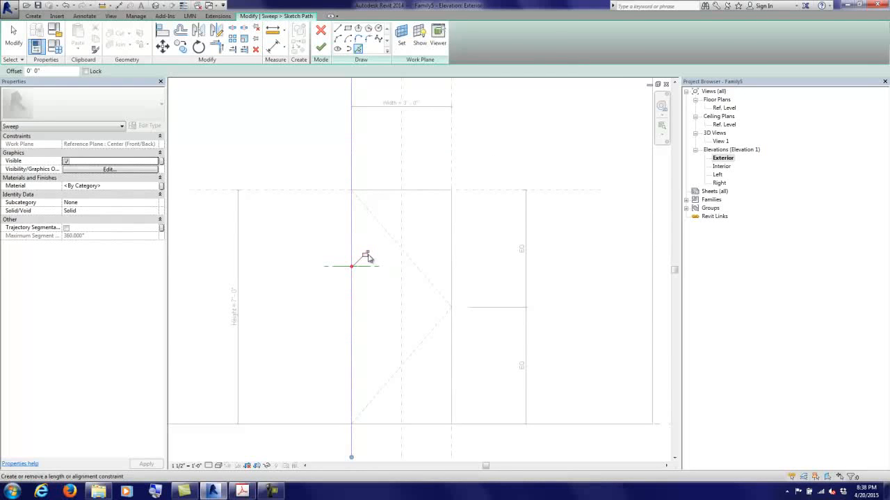
pyautogui.click(366, 258)
pyautogui.scroll(-2, 320, 250)
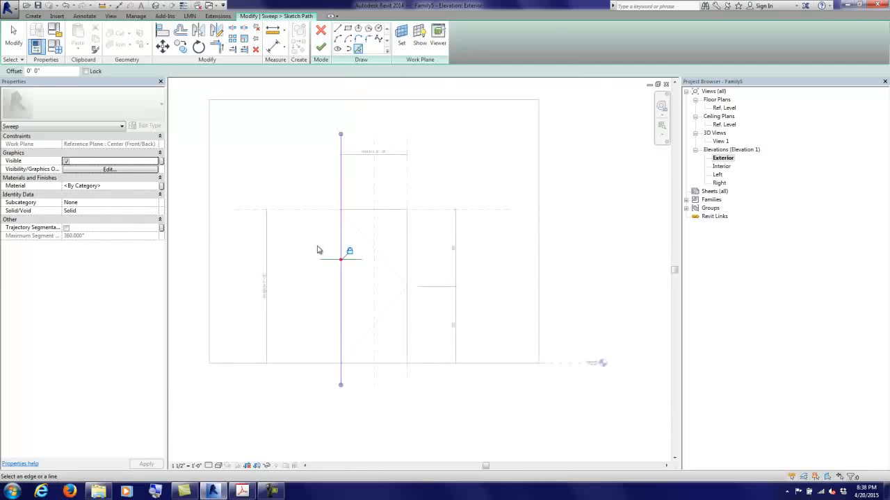
# Step: Align the upper end of the sweep path line with the horizontal reference plane at the door head and lock it
pyautogui.click(163, 30)
pyautogui.click(300, 210)
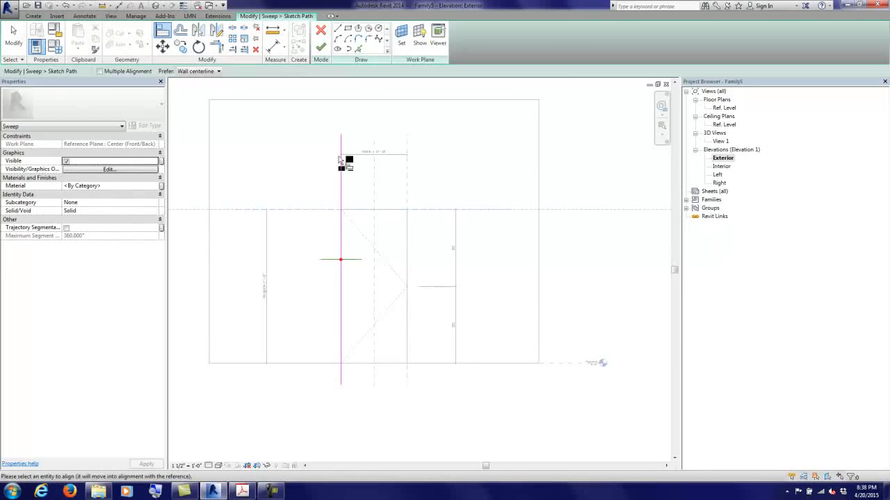
pyautogui.click(341, 137)
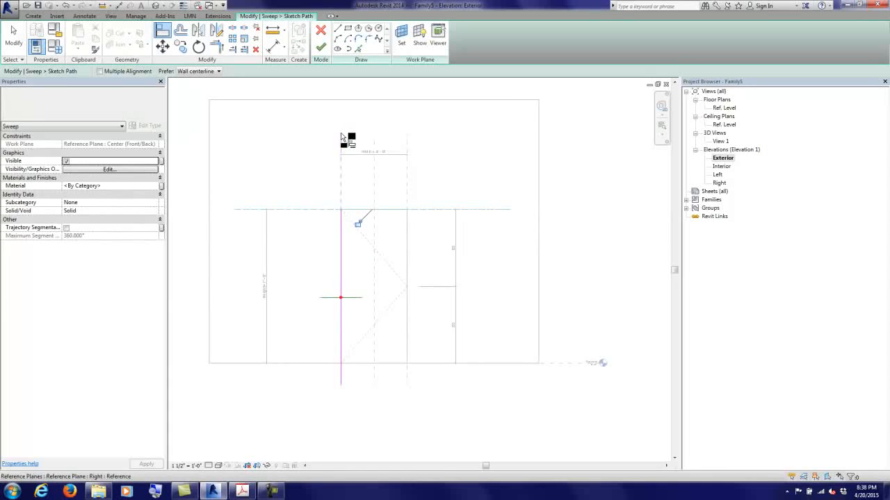
pyautogui.click(357, 224)
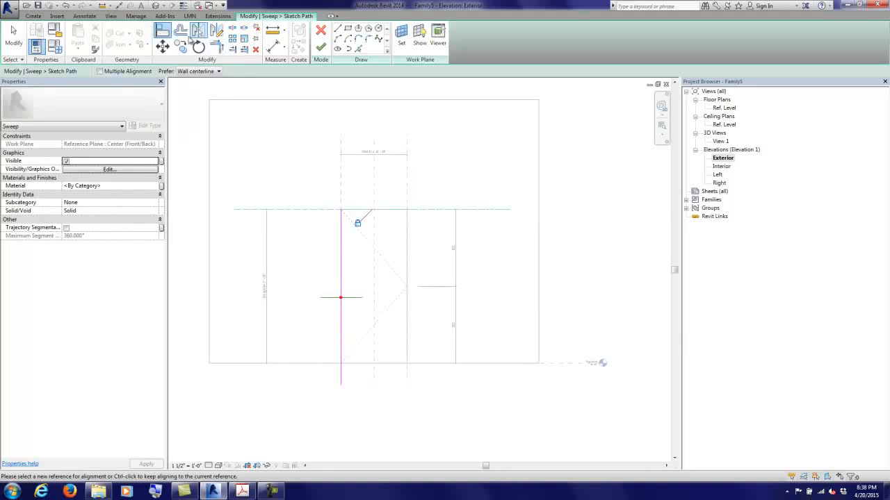
# Step: Align the lower end of the sweep path line with the Ref. Level
pyautogui.click(164, 36)
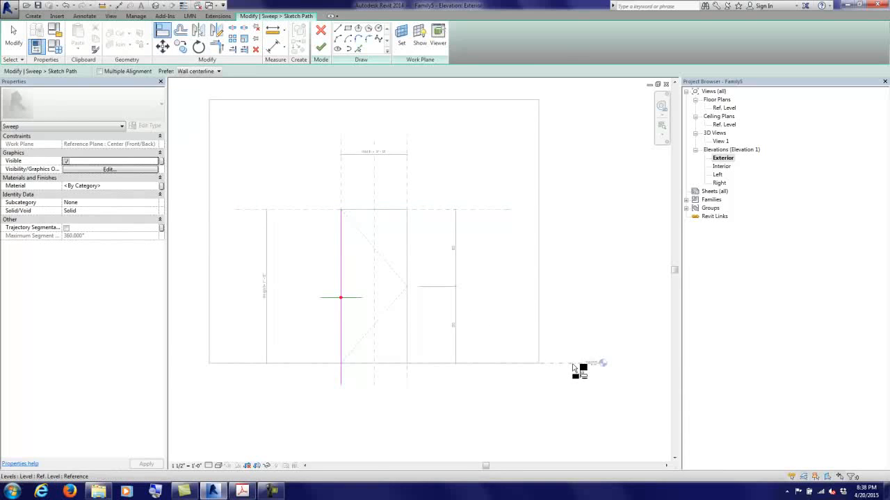
pyautogui.click(341, 382)
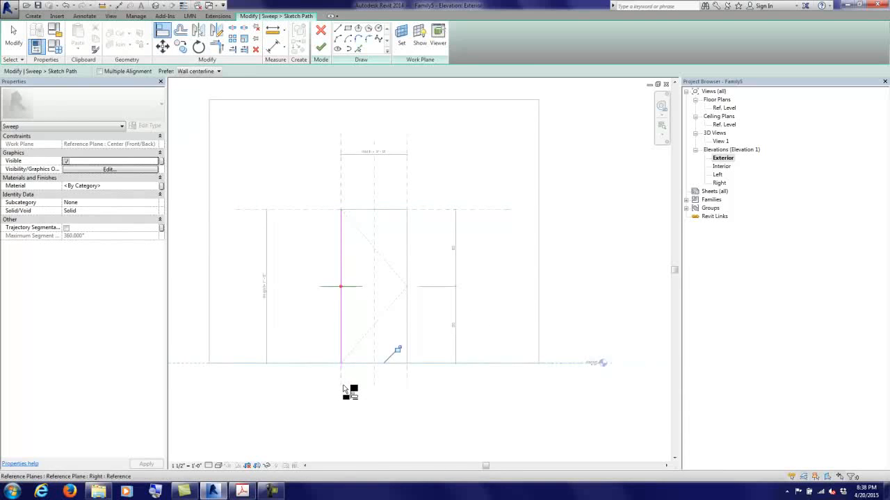
pyautogui.click(14, 38)
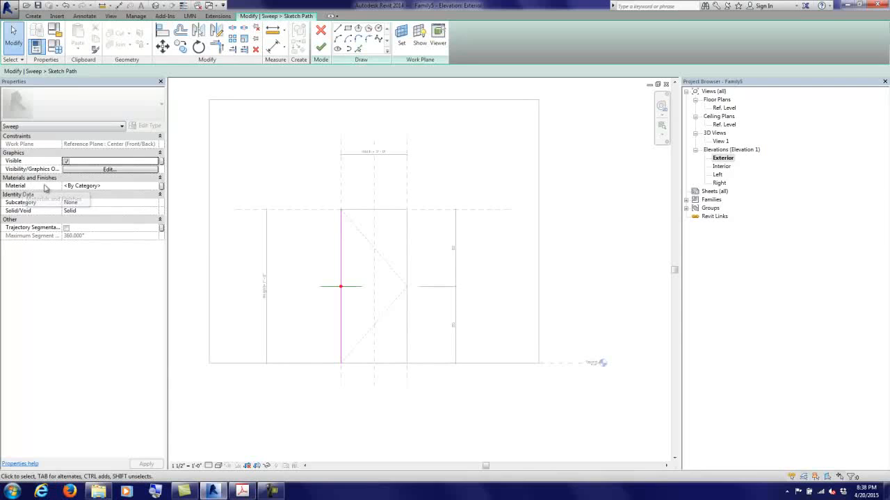
# Step: Associate the sweep's Material with a new family instance parameter named Frame Material, grouped under Materials and Finishes
pyautogui.click(161, 185)
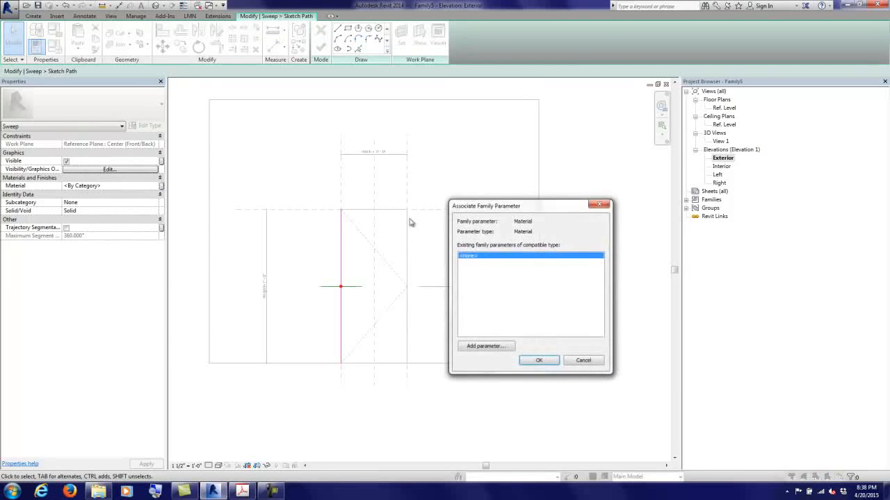
pyautogui.click(499, 346)
pyautogui.write('Pra')
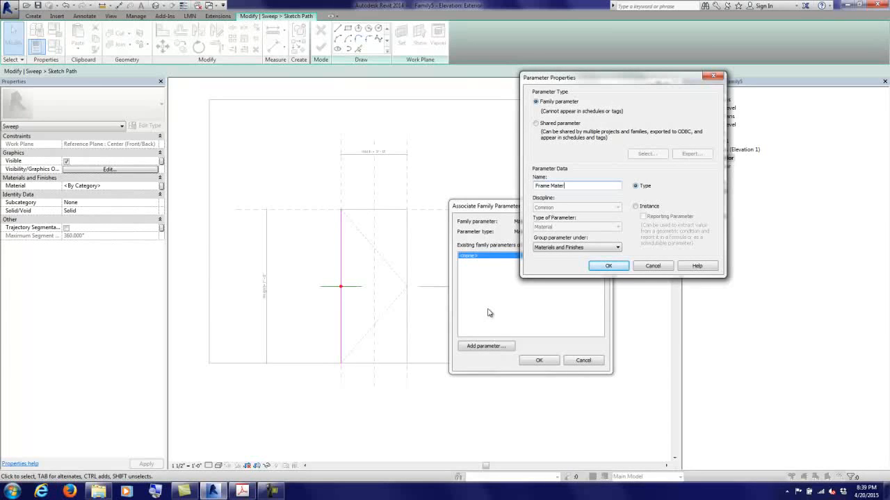
pyautogui.click(636, 207)
pyautogui.click(609, 266)
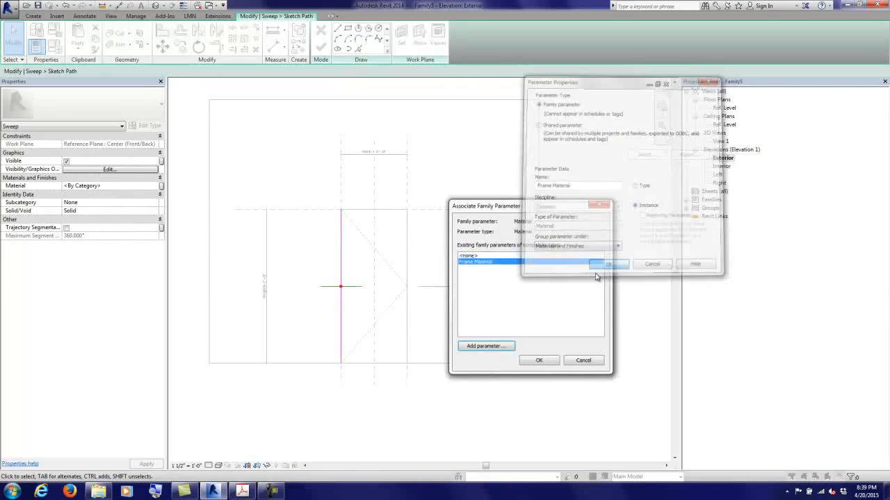
pyautogui.click(537, 362)
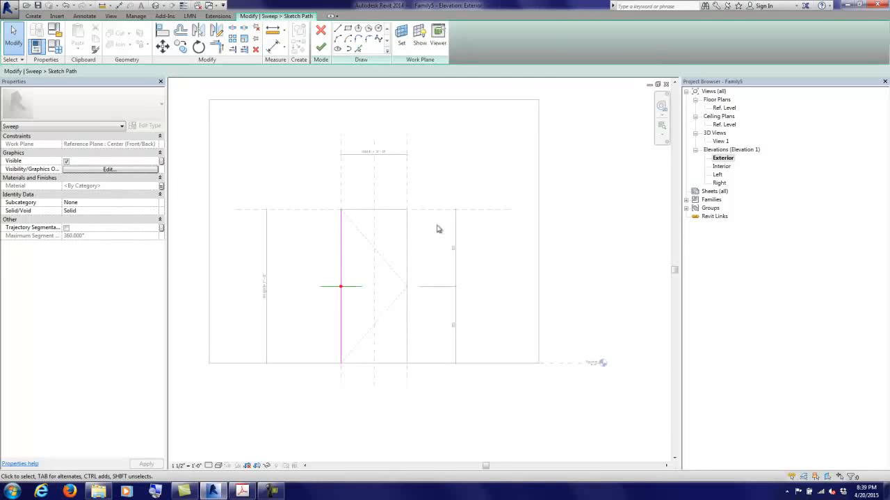
# Step: Finish the sweep path, assign the Profile__HM-Door-Frame profile, and complete the sweep
pyautogui.click(321, 47)
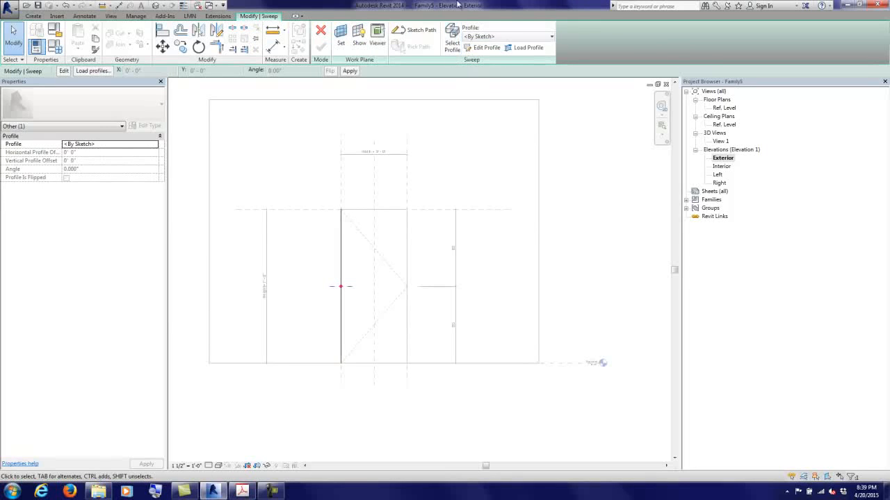
pyautogui.click(486, 39)
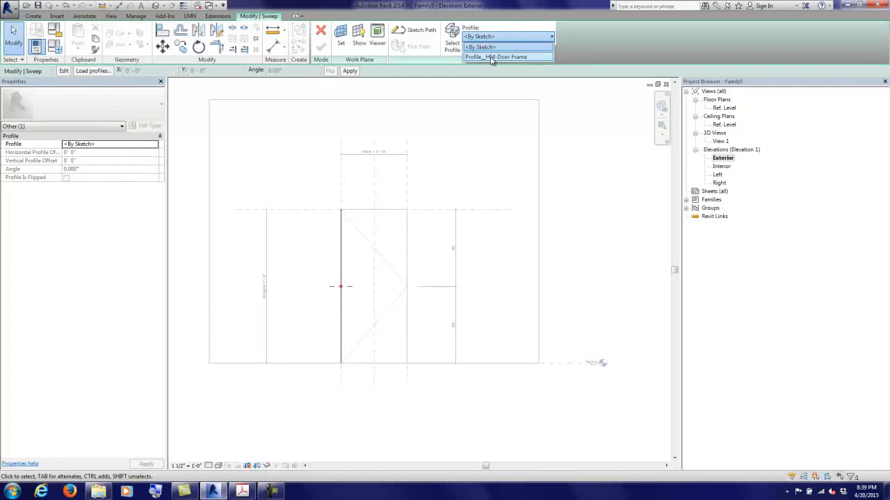
pyautogui.click(491, 57)
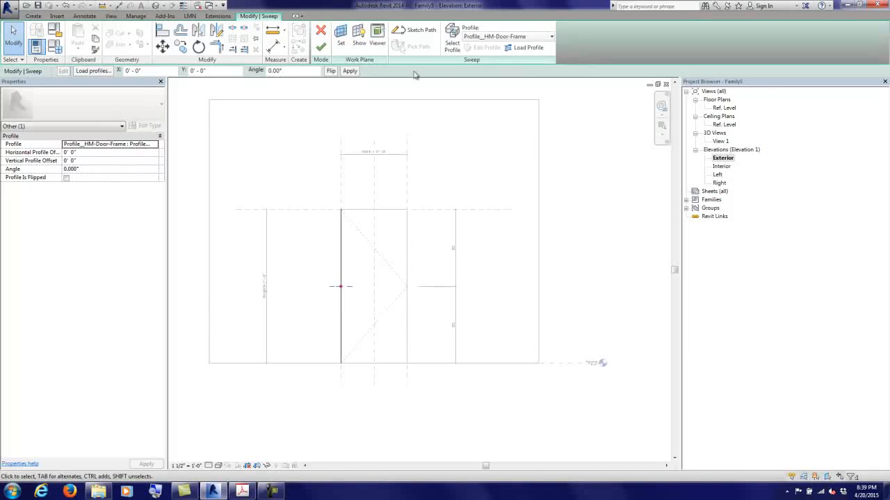
pyautogui.click(321, 48)
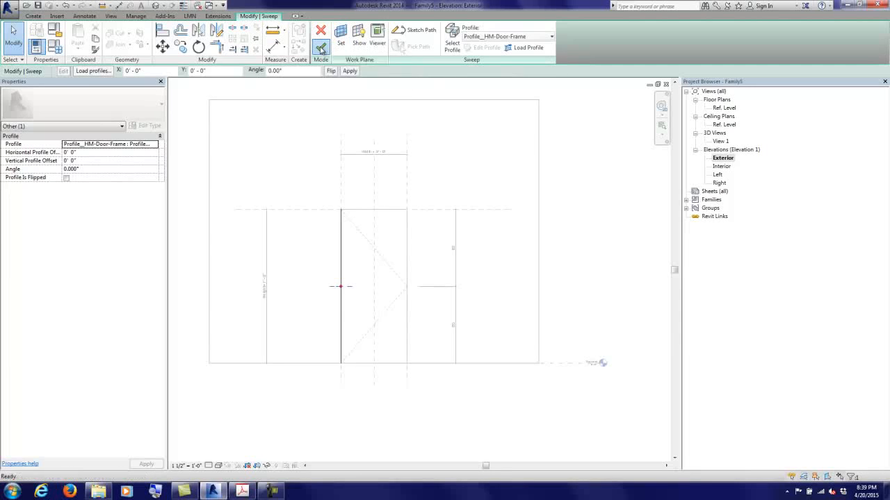
pyautogui.click(574, 141)
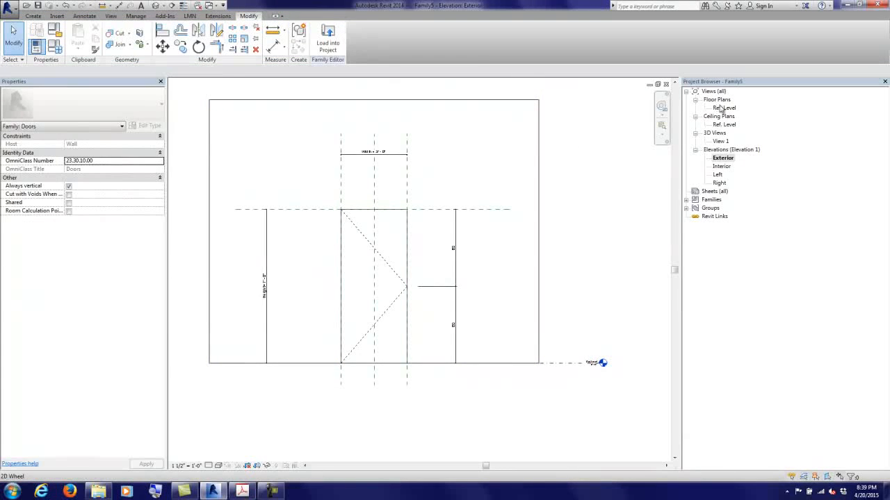
# Step: Open the Ref. Level floor plan and examine how the frame sweep sits against the wall and the door opening
pyautogui.doubleClick(723, 109)
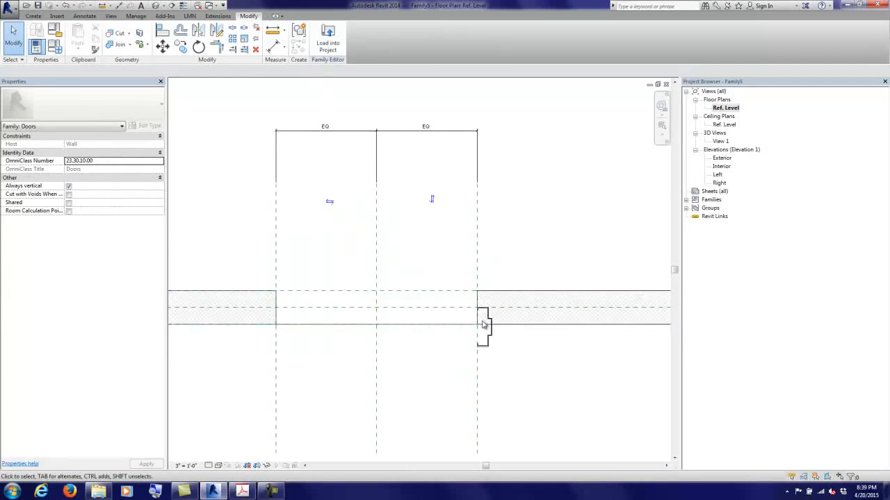
pyautogui.scroll(4, 487, 328)
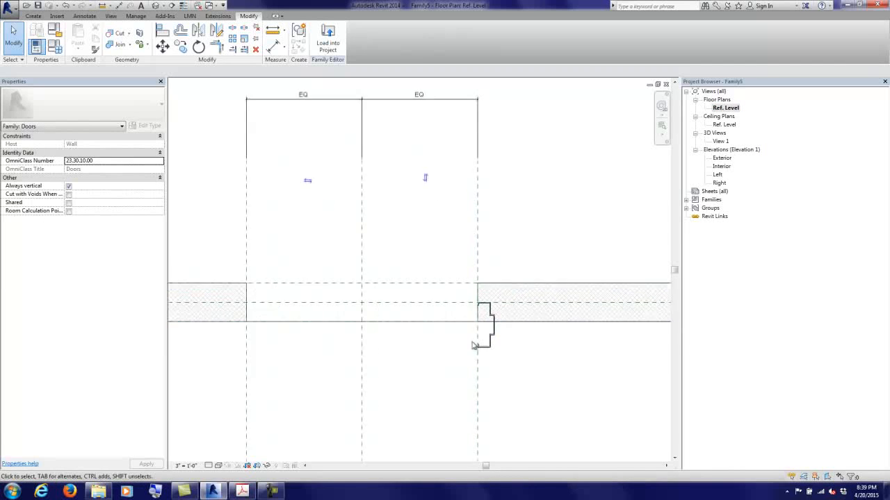
pyautogui.click(512, 333)
pyautogui.scroll(-3, 480, 331)
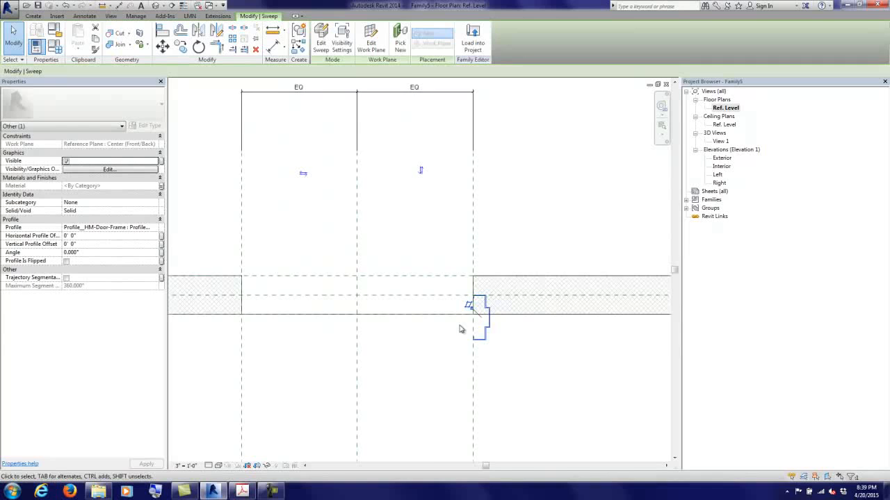
pyautogui.moveTo(461, 327); pyautogui.dragTo(526, 342, button='middle')
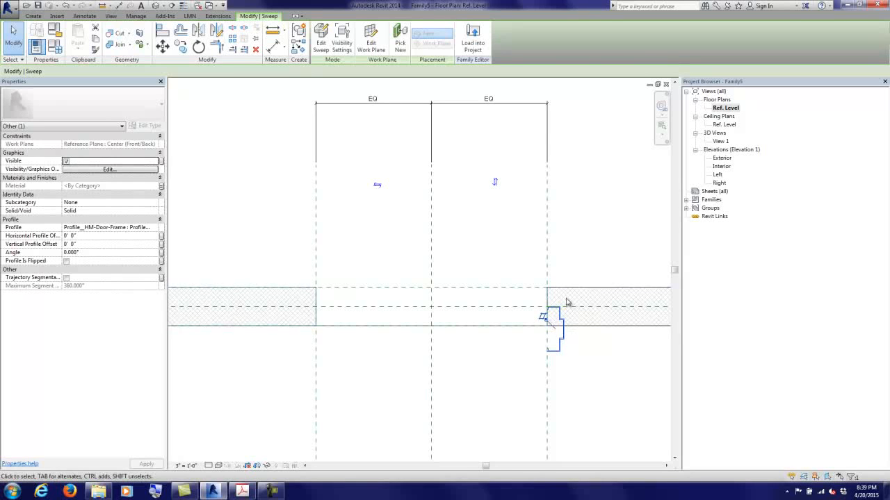
pyautogui.scroll(5, 560, 308)
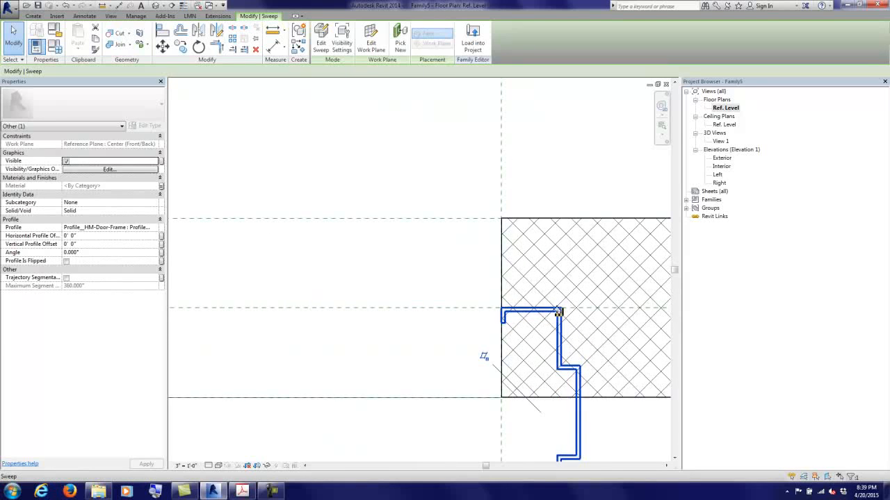
pyautogui.scroll(-5, 510, 307)
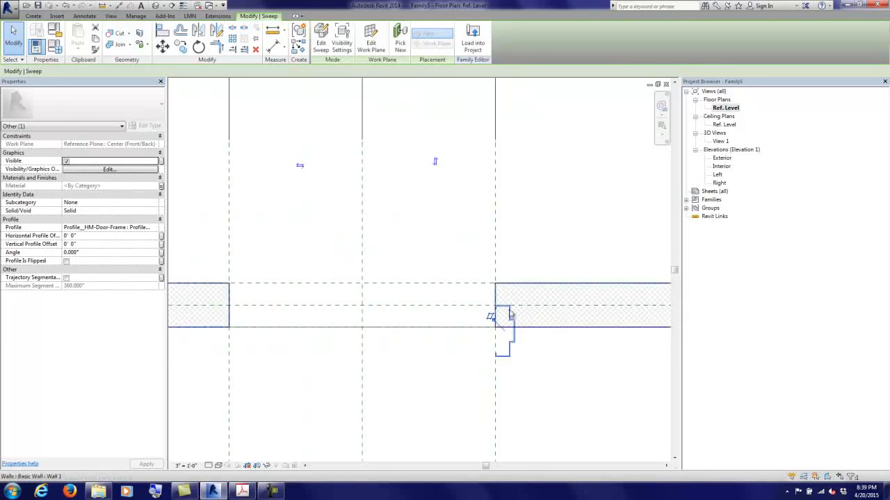
pyautogui.scroll(-1, 488, 318)
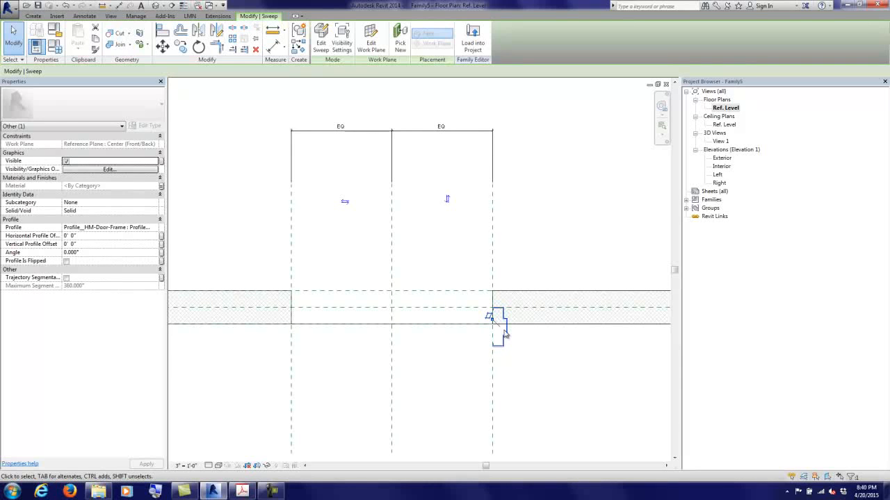
pyautogui.scroll(-2, 382, 260)
pyautogui.scroll(-1, 383, 253)
pyautogui.click(387, 249)
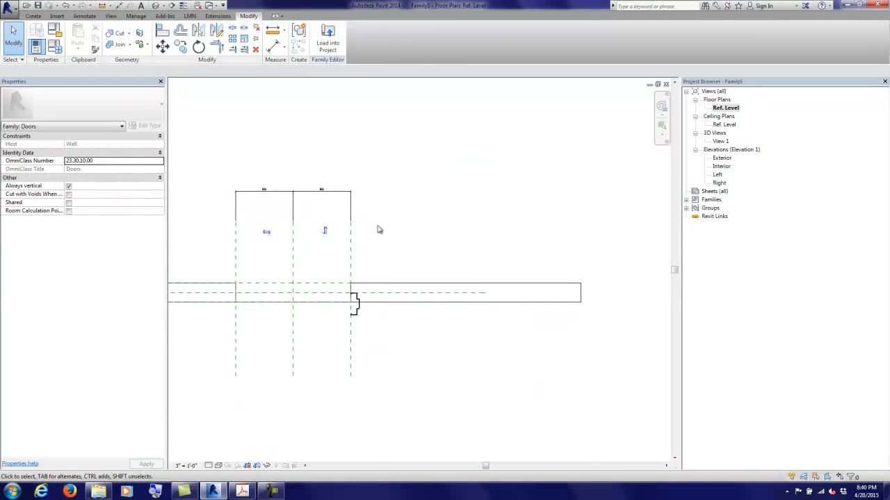
# Step: Place an aligned dimension across the wall's thickness, between its two faces, just beyond the wall's right end
pyautogui.click(276, 49)
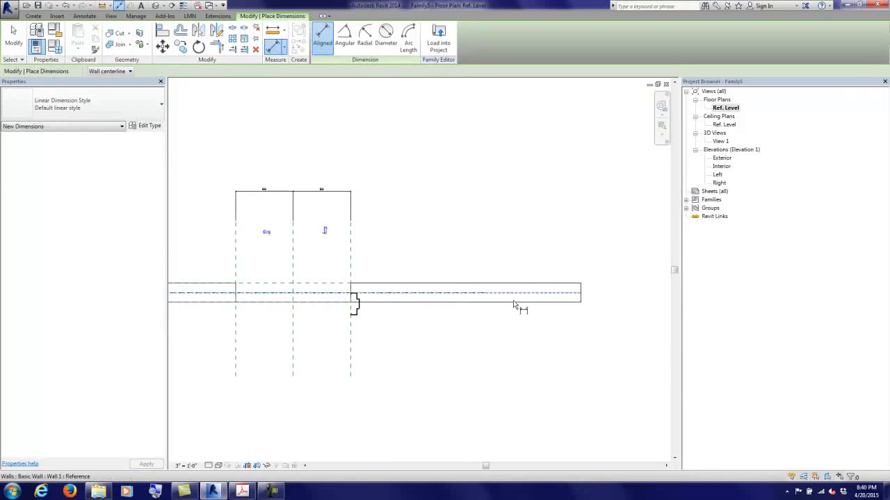
pyautogui.click(515, 306)
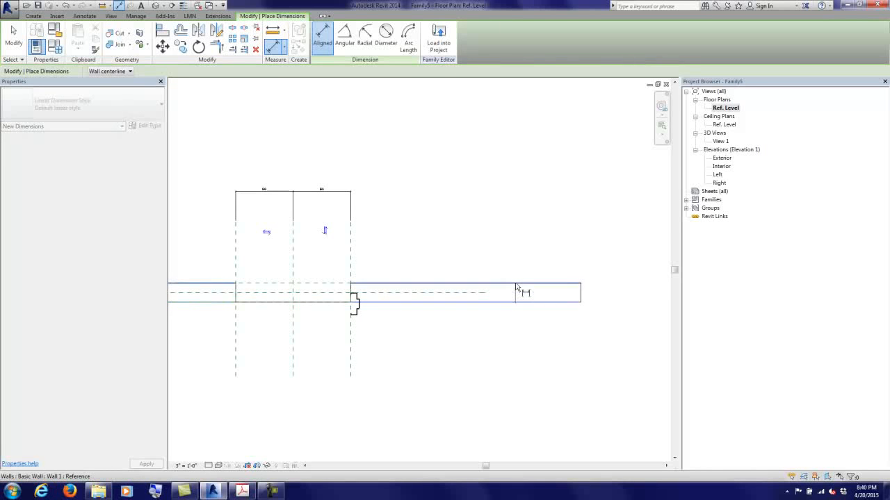
pyautogui.click(527, 293)
pyautogui.click(595, 292)
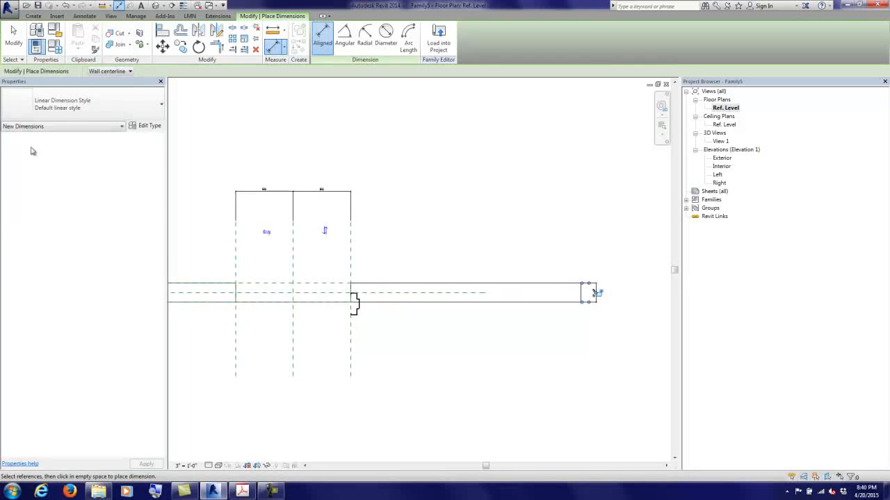
pyautogui.press('Escape')
pyautogui.press('Escape')
# Step: Label the wall thickness dimension with a new family instance parameter named Wall Depth, set as a reporting parameter under Dimensions
pyautogui.scroll(3, 591, 288)
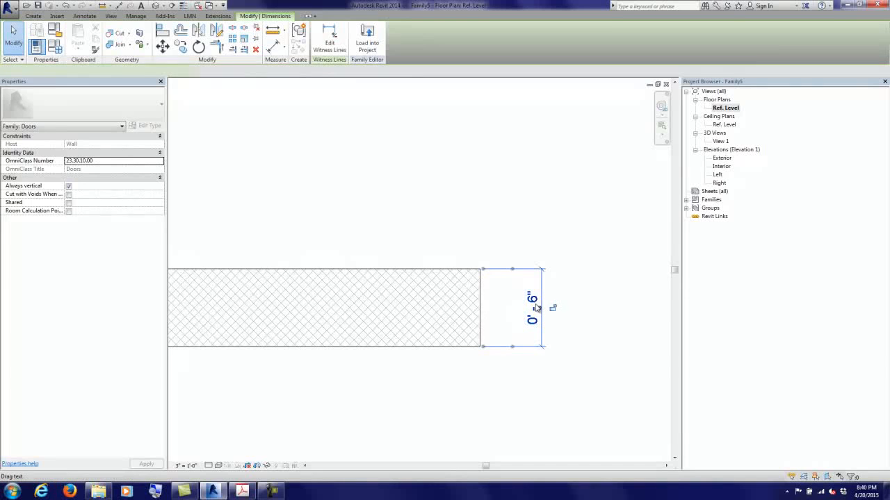
pyautogui.click(467, 269)
pyautogui.click(211, 71)
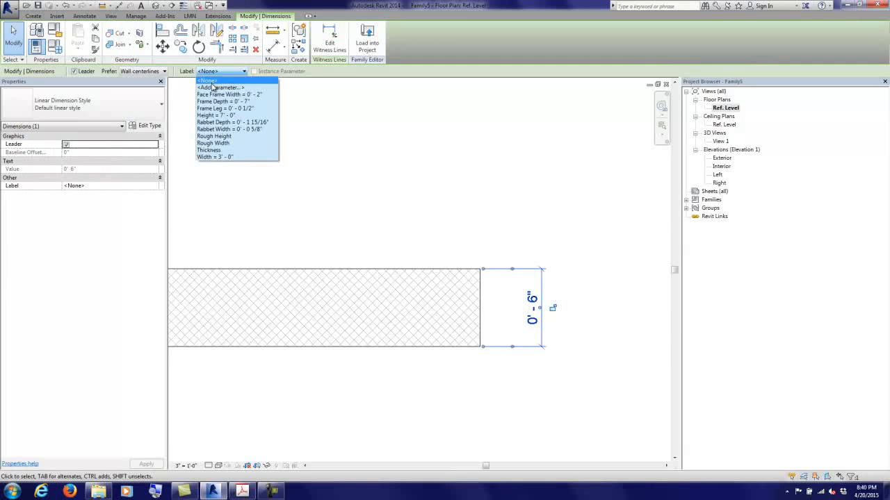
pyautogui.click(215, 87)
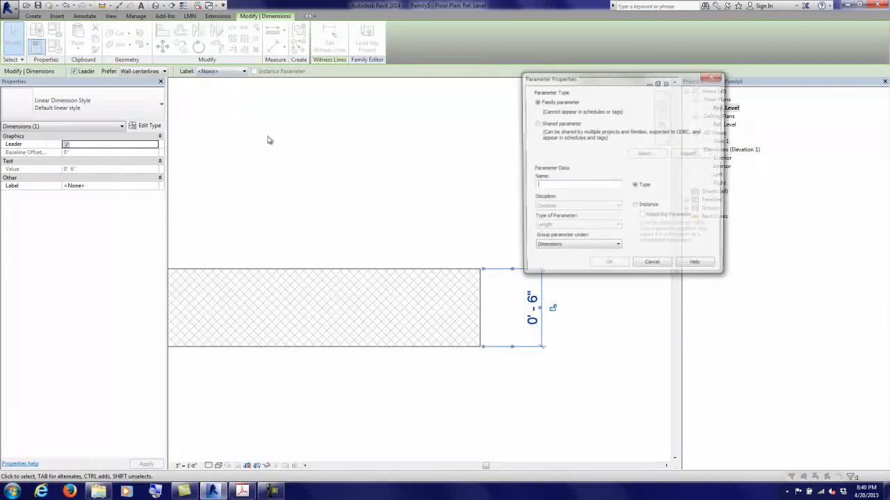
pyautogui.click(636, 206)
pyautogui.click(644, 217)
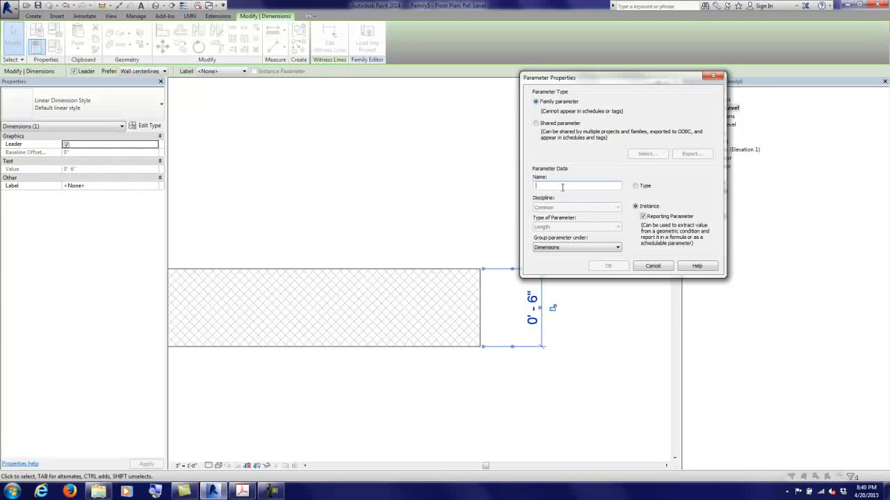
pyautogui.write('Wall Depth')
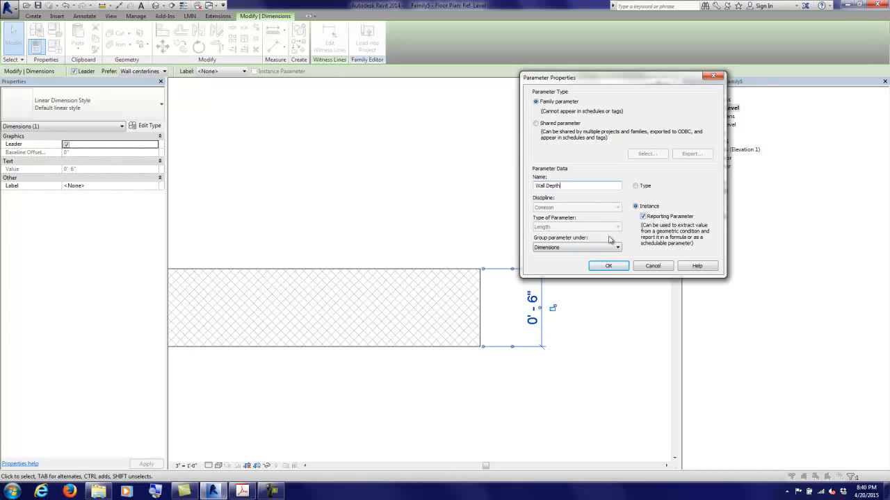
pyautogui.click(610, 266)
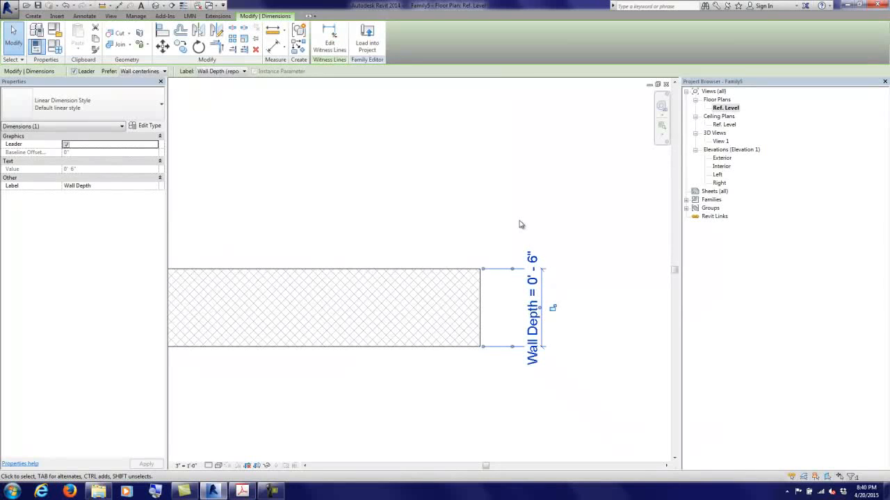
pyautogui.click(521, 223)
# Step: Try a Horizontal Profile Offset of 1' on the frame sweep, and undo it
pyautogui.scroll(-4, 499, 219)
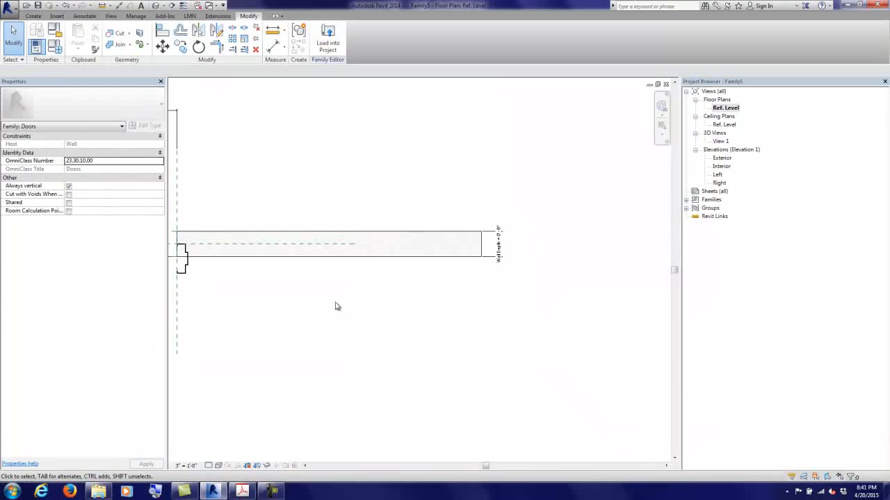
pyautogui.moveTo(292, 296); pyautogui.dragTo(366, 323, button='middle')
pyautogui.scroll(2, 522, 325)
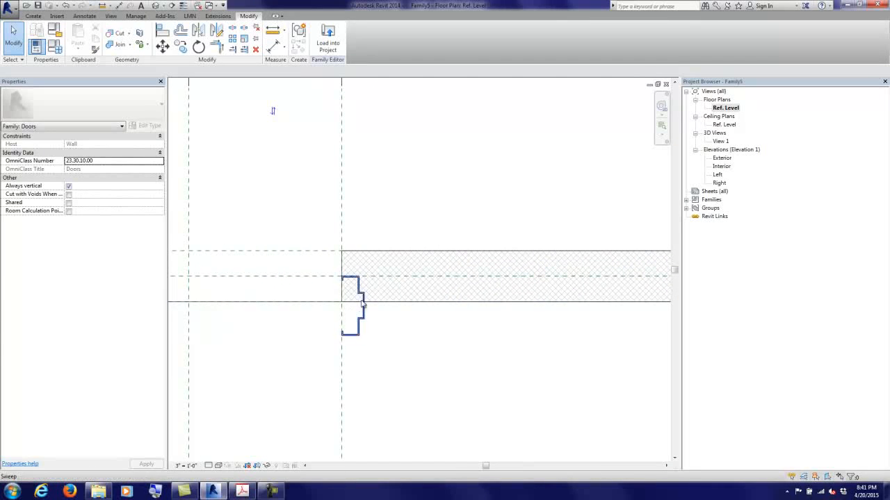
pyautogui.click(365, 309)
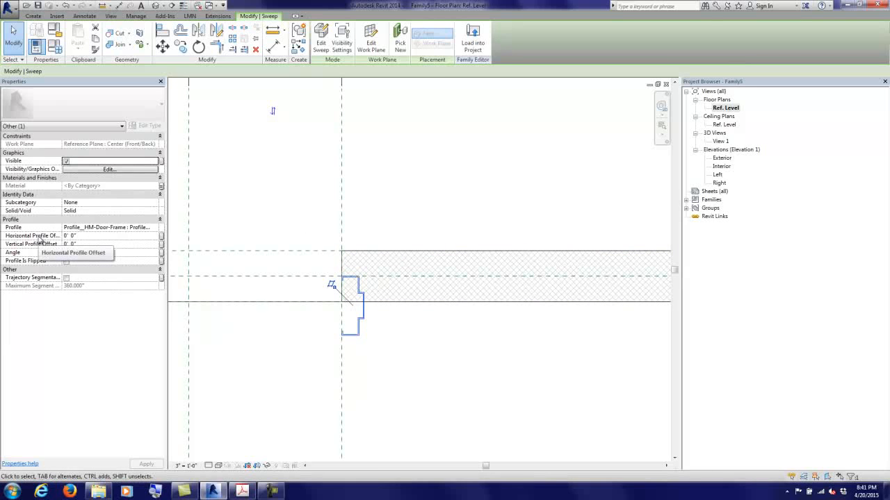
pyautogui.click(86, 237)
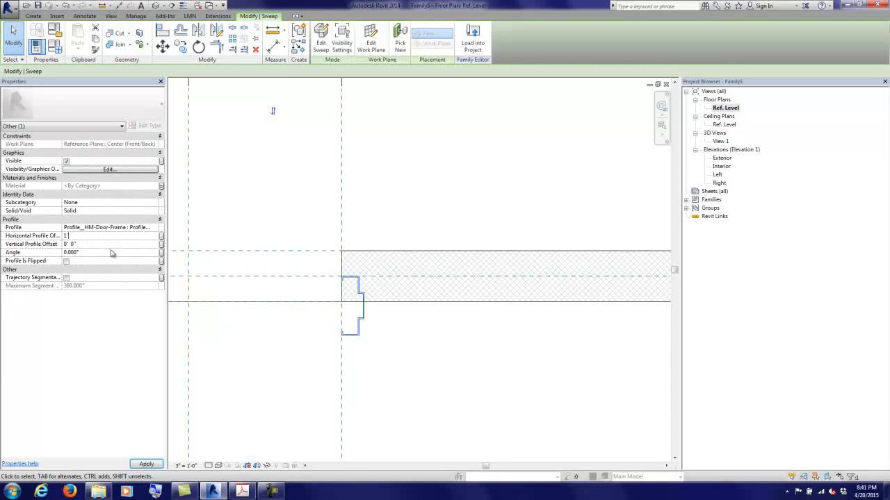
pyautogui.press('Return')
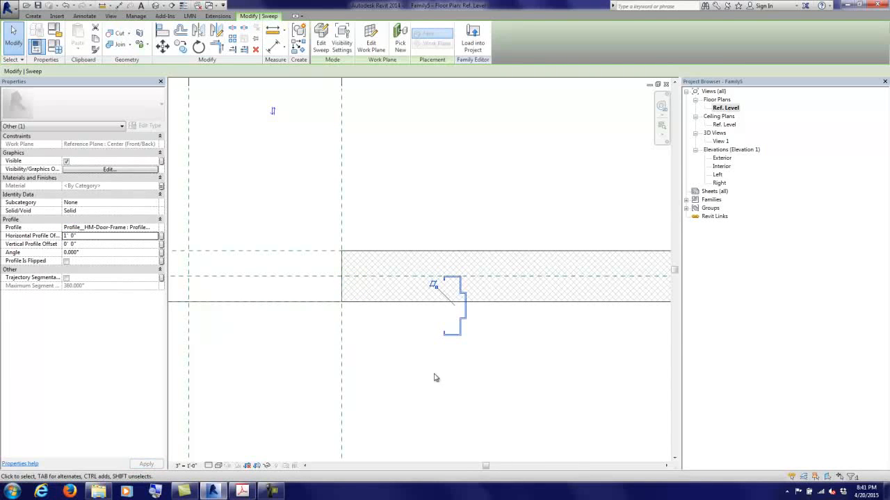
pyautogui.click(433, 377)
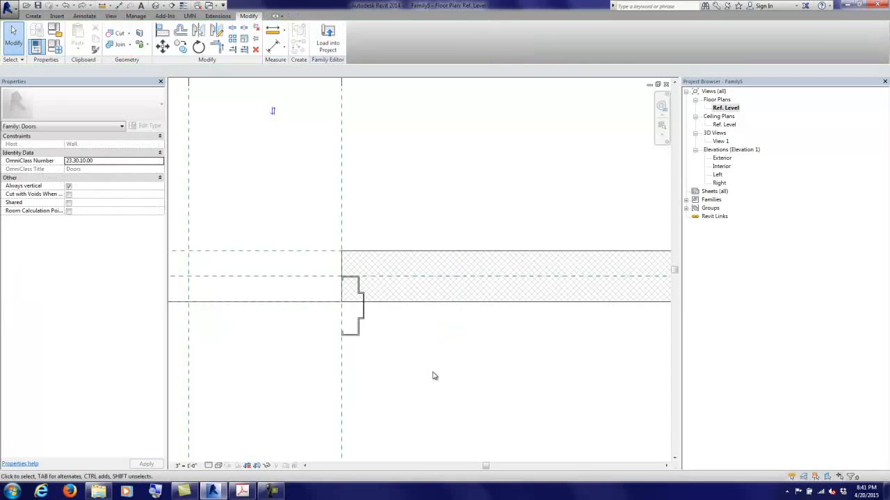
# Step: Try a Vertical Profile Offset of 1' on the frame sweep, and reset it to 0
pyautogui.click(364, 324)
pyautogui.click(83, 244)
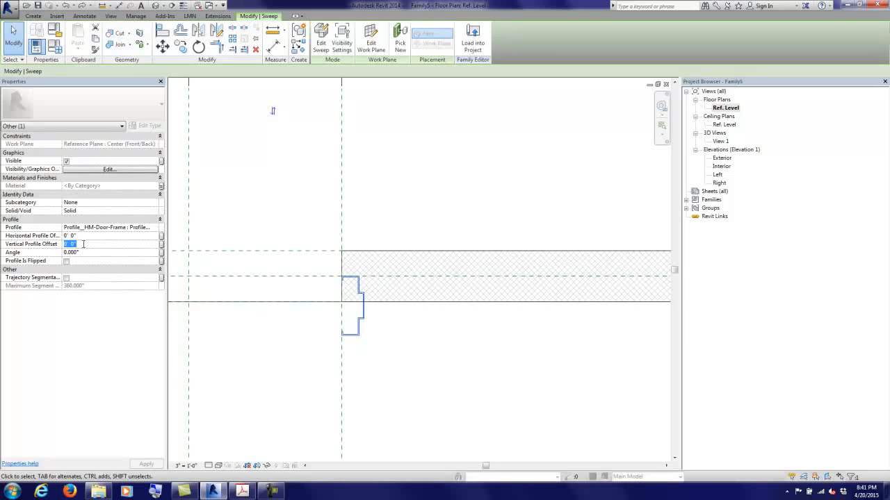
pyautogui.write('1')
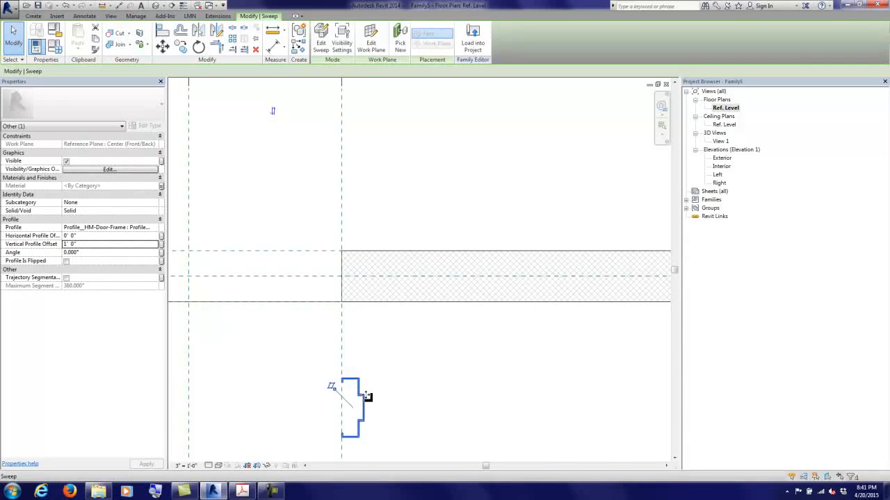
pyautogui.click(84, 245)
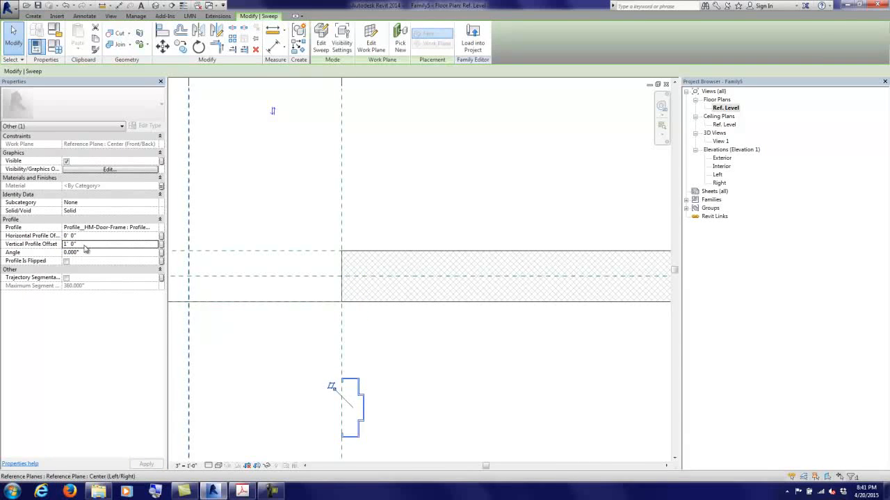
pyautogui.write('0')
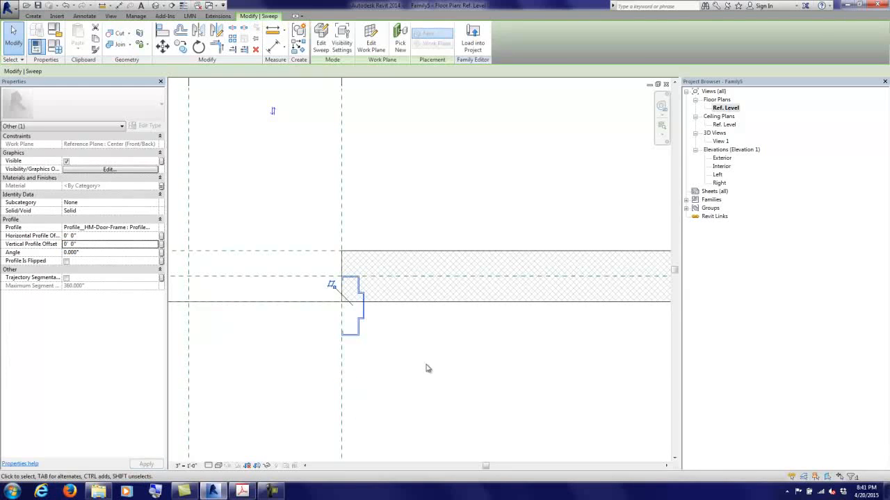
pyautogui.click(427, 367)
# Step: Set the frame sweep's profile Angle to 180°
pyautogui.click(360, 320)
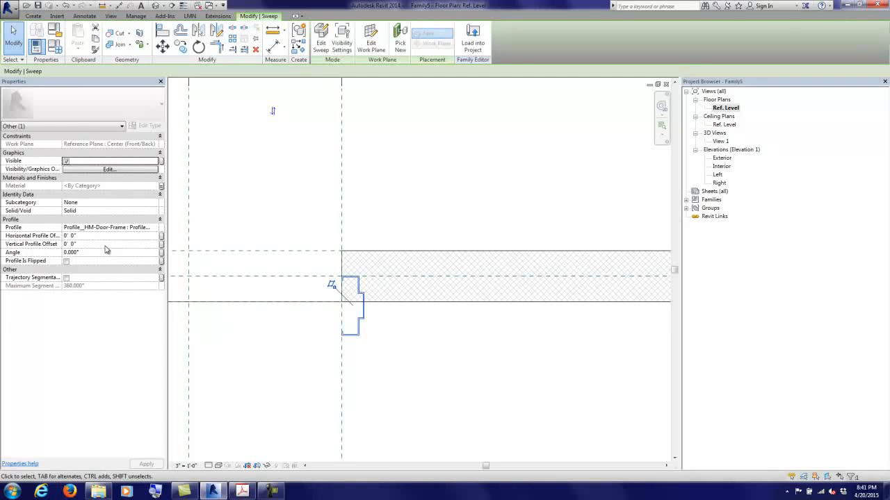
pyautogui.click(108, 253)
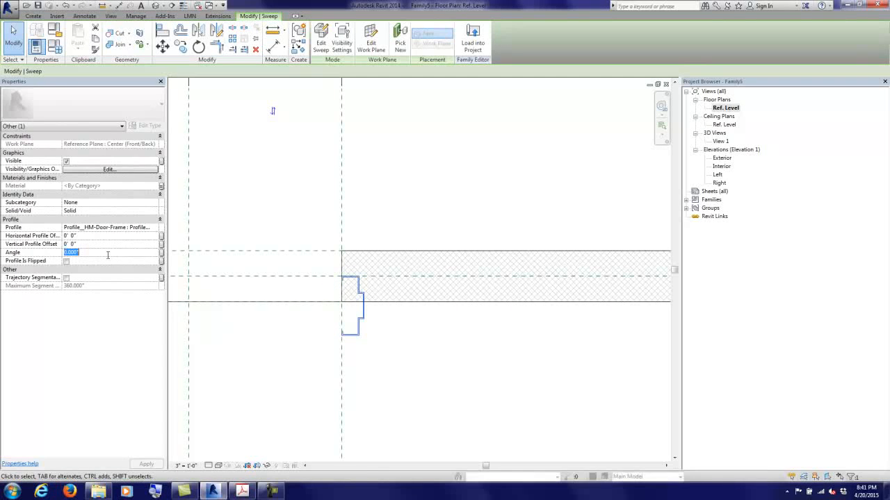
pyautogui.write('180')
pyautogui.press('Return')
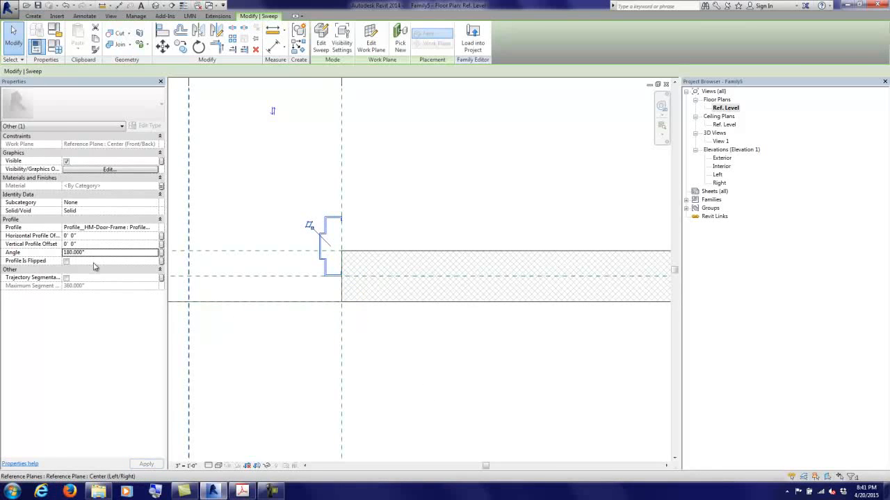
# Step: Undo the 180° angle on the frame sweep's profile and set the profile as flipped instead
pyautogui.hotkey('ctrl', 'z')
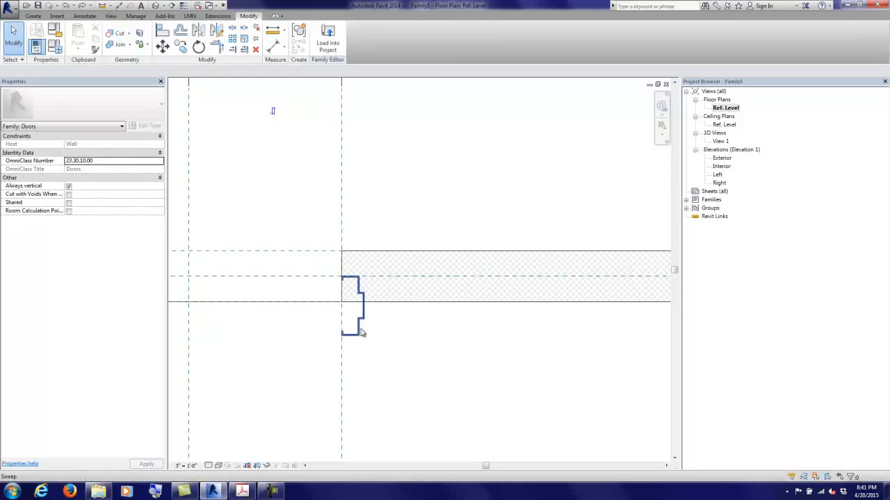
pyautogui.click(360, 332)
pyautogui.click(66, 261)
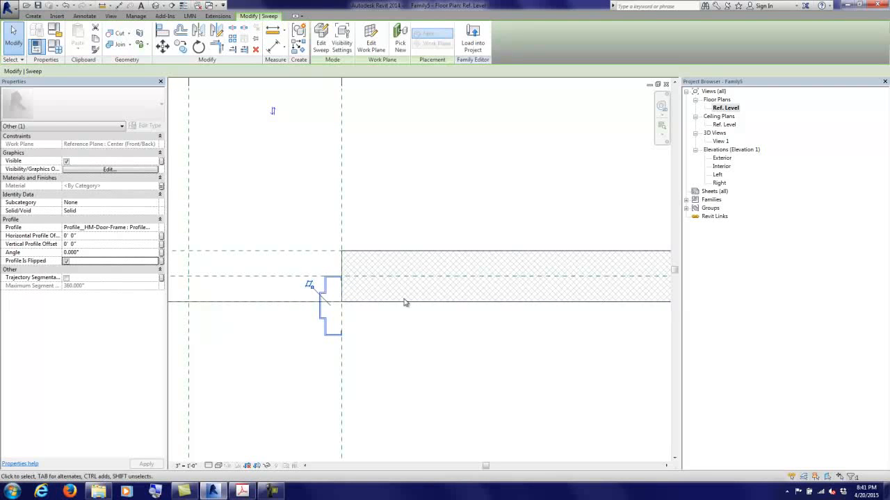
pyautogui.scroll(-1, 367, 312)
pyautogui.moveTo(325, 320); pyautogui.dragTo(418, 367, button='middle')
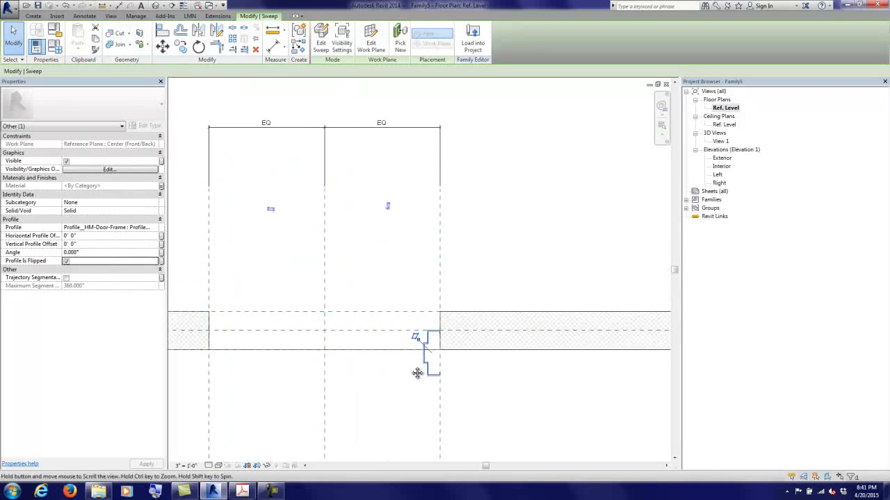
pyautogui.scroll(3, 464, 375)
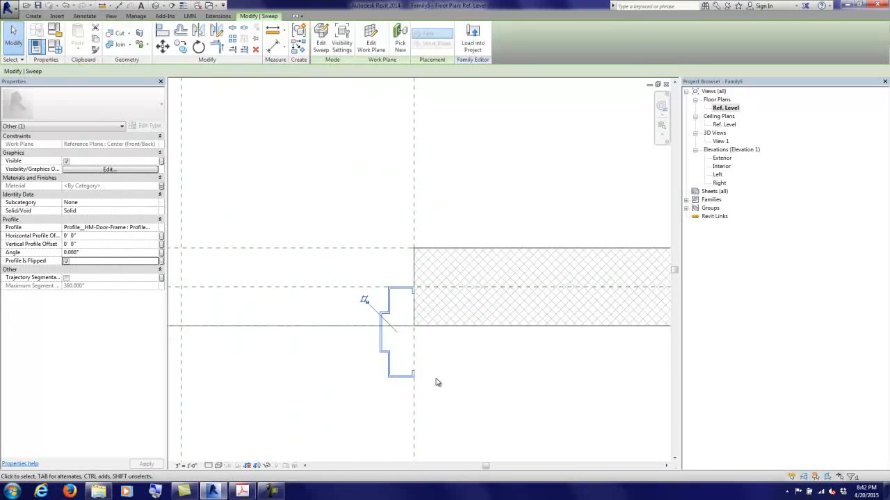
# Step: Associate the frame sweep's Horizontal Profile Offset with the Face Frame Width parameter
pyautogui.click(460, 386)
pyautogui.click(383, 356)
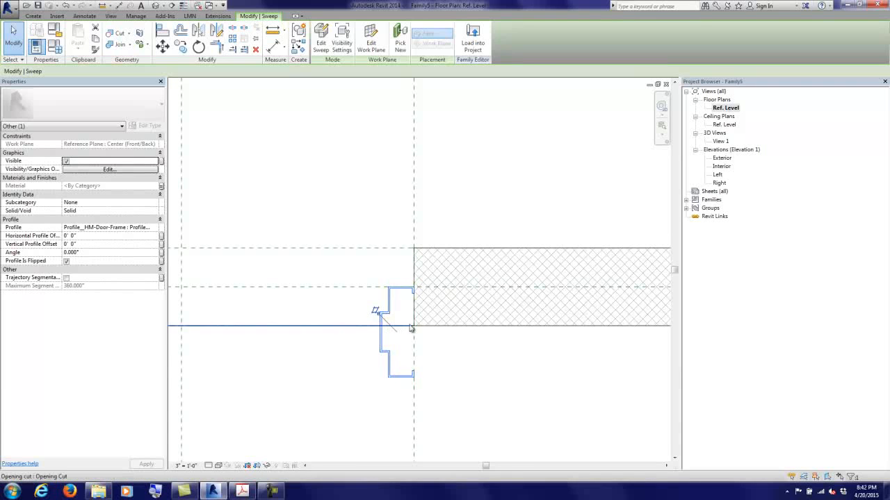
pyautogui.scroll(-5, 414, 337)
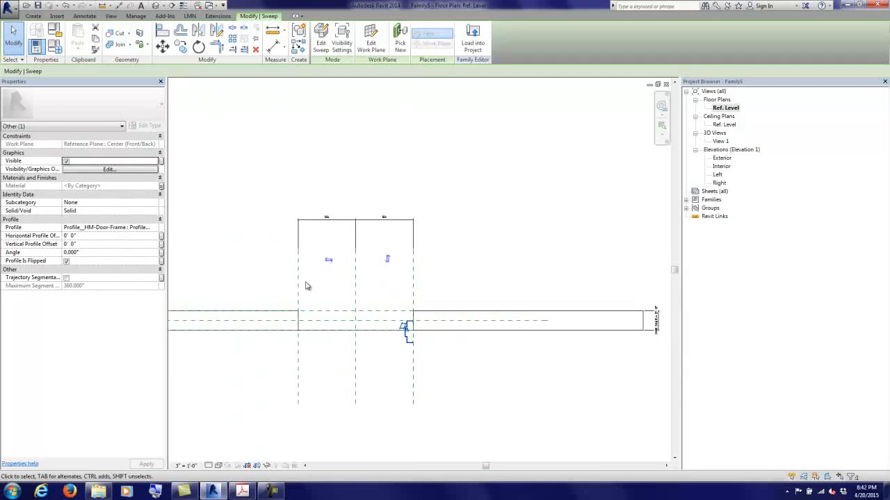
pyautogui.scroll(5, 410, 324)
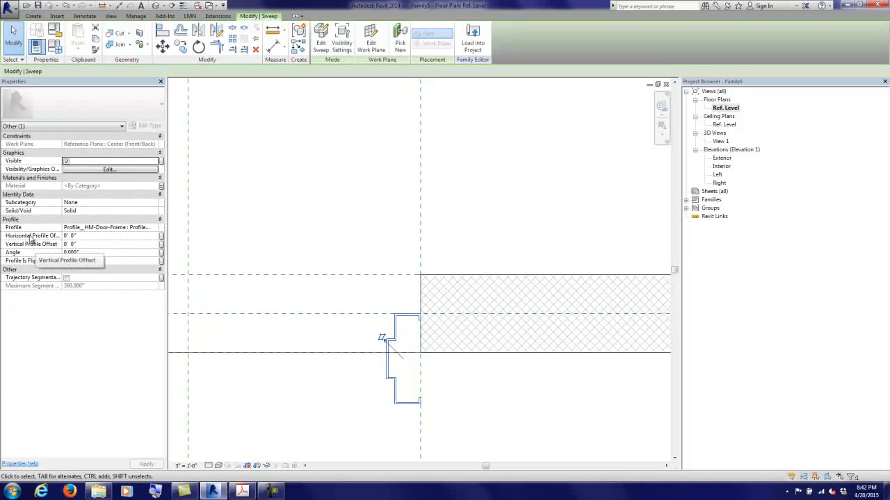
pyautogui.click(162, 235)
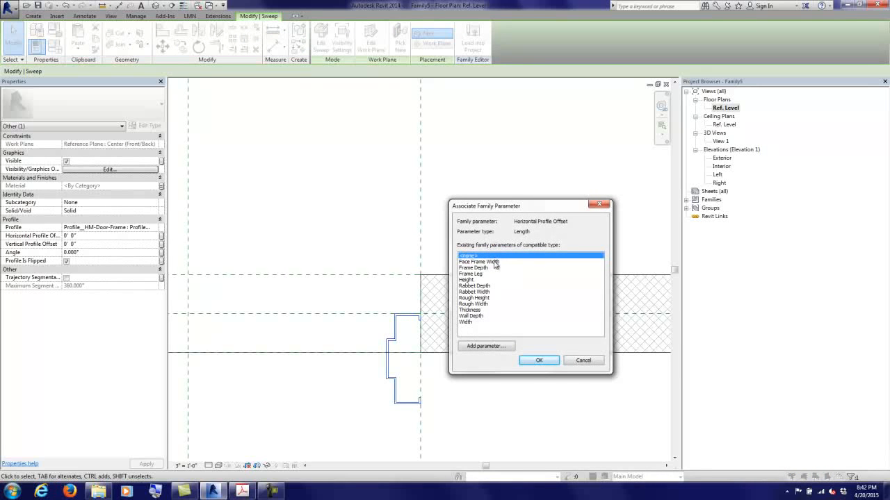
pyautogui.click(495, 263)
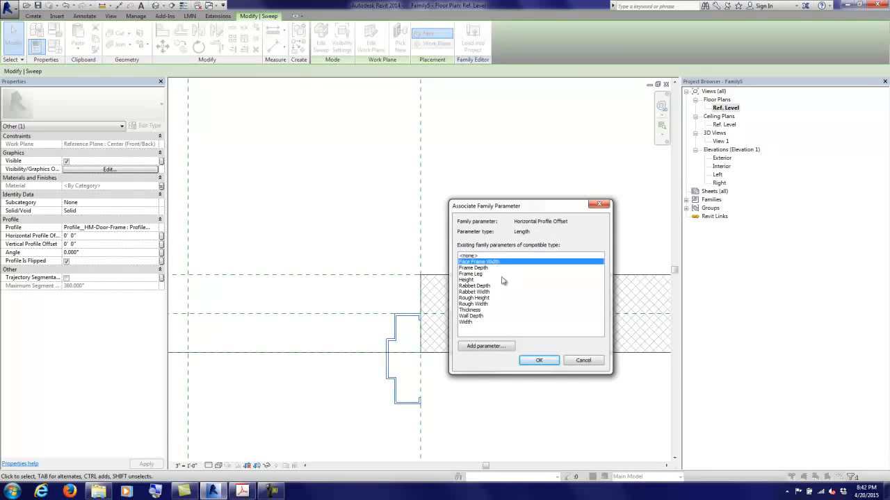
pyautogui.click(538, 360)
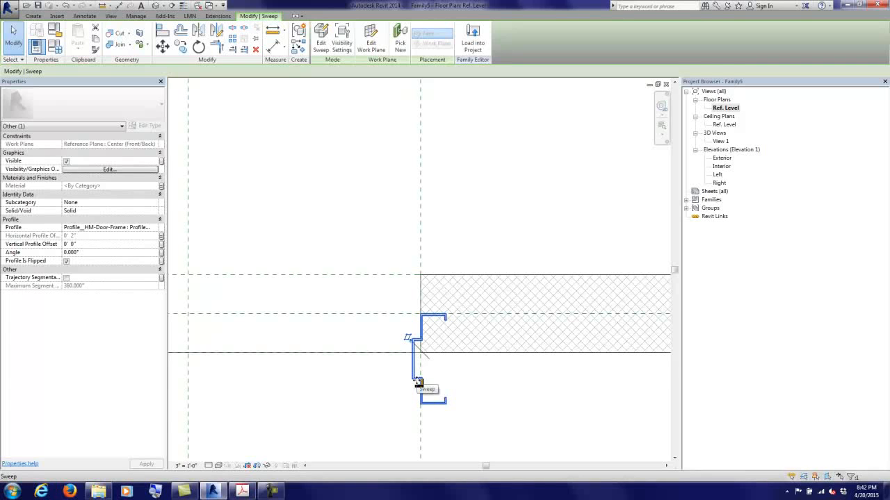
# Step: Check the frame profile and head details in the reference drawings in Acrobat and Photoshop, and return to Revit
pyautogui.scroll(-3, 405, 320)
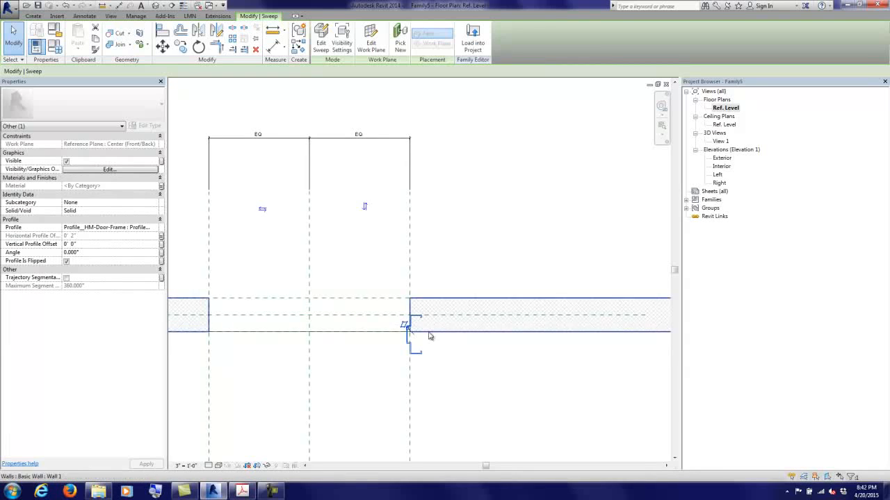
pyautogui.scroll(1, 431, 349)
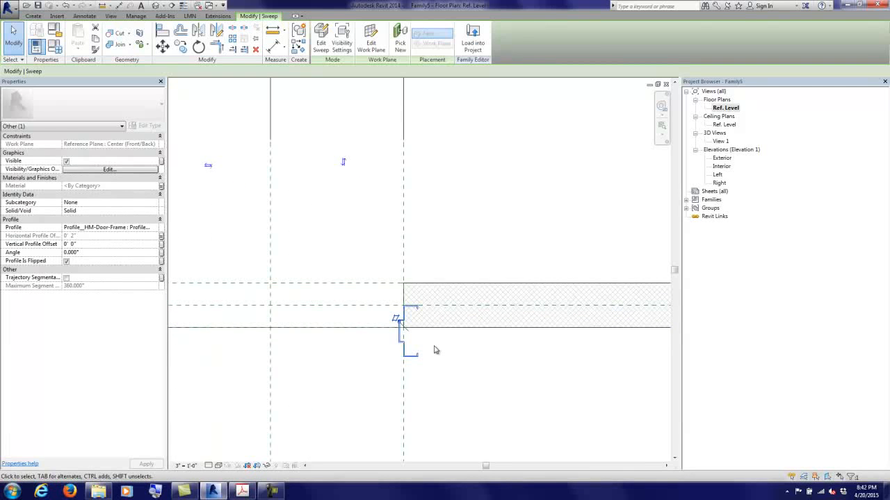
pyautogui.scroll(-1, 443, 308)
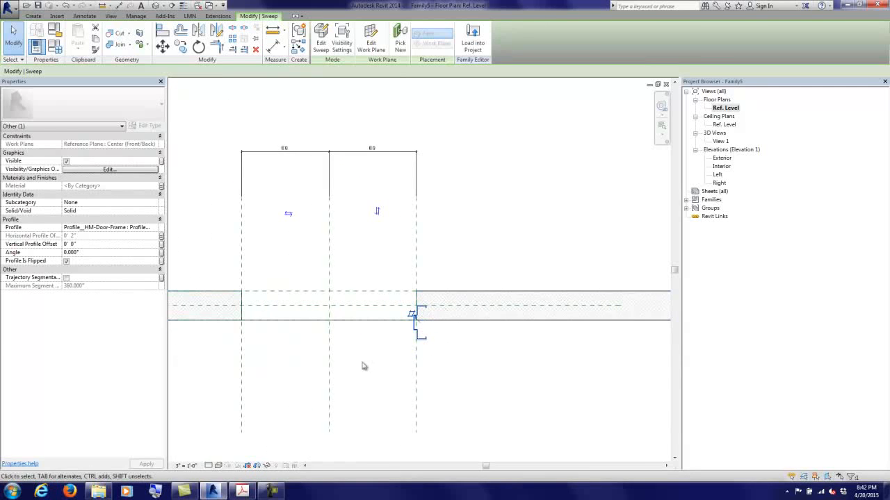
pyautogui.click(241, 491)
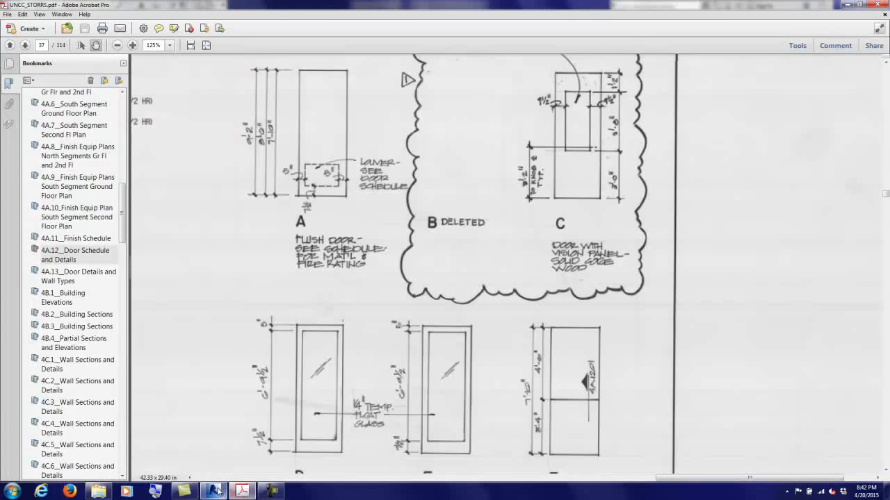
pyautogui.click(275, 492)
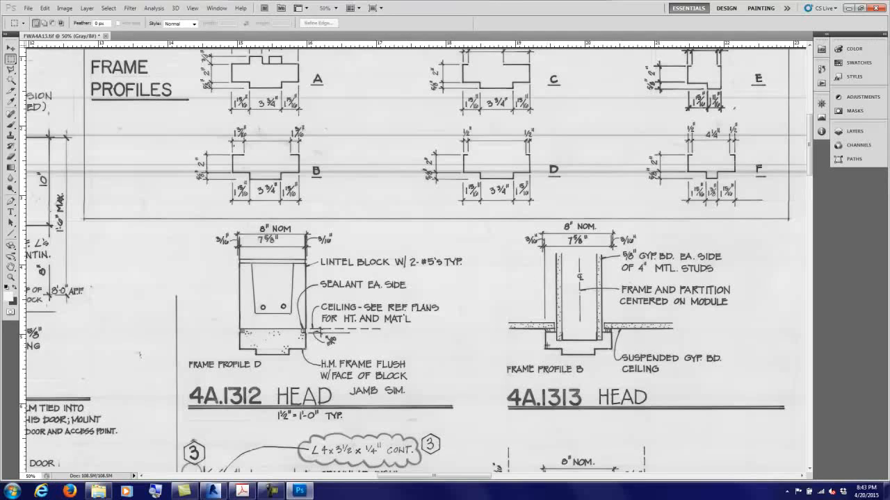
pyautogui.click(849, 8)
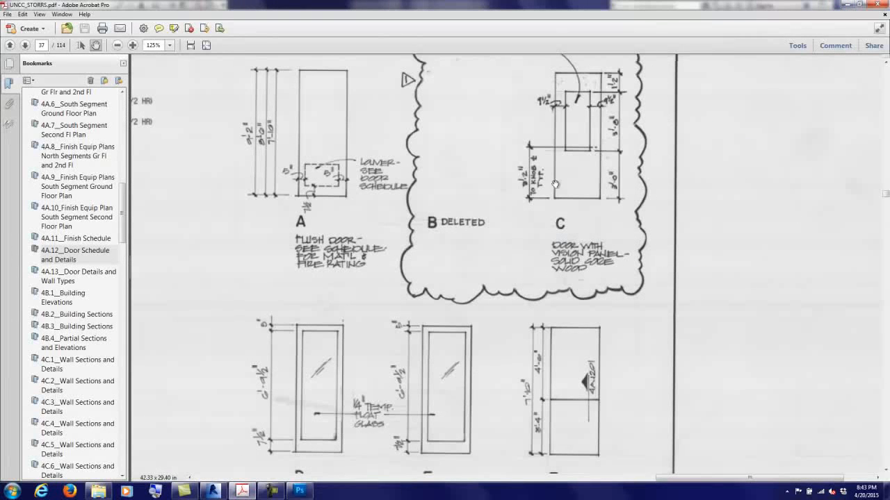
pyautogui.click(850, 5)
# Step: Associate the frame sweep's Vertical Profile Offset with a new family instance parameter named Frame Profile Vertical Offset, grouped under Dimensions
pyautogui.click(448, 246)
pyautogui.scroll(3, 403, 313)
pyautogui.click(448, 352)
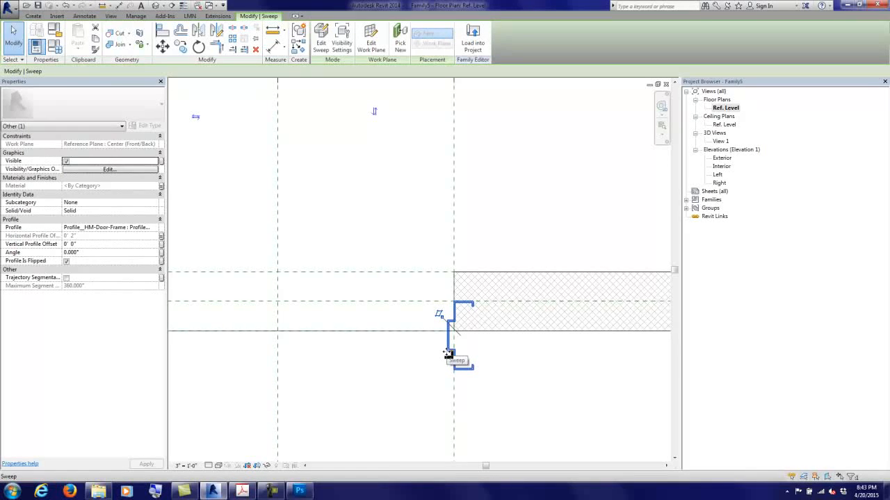
pyautogui.click(162, 244)
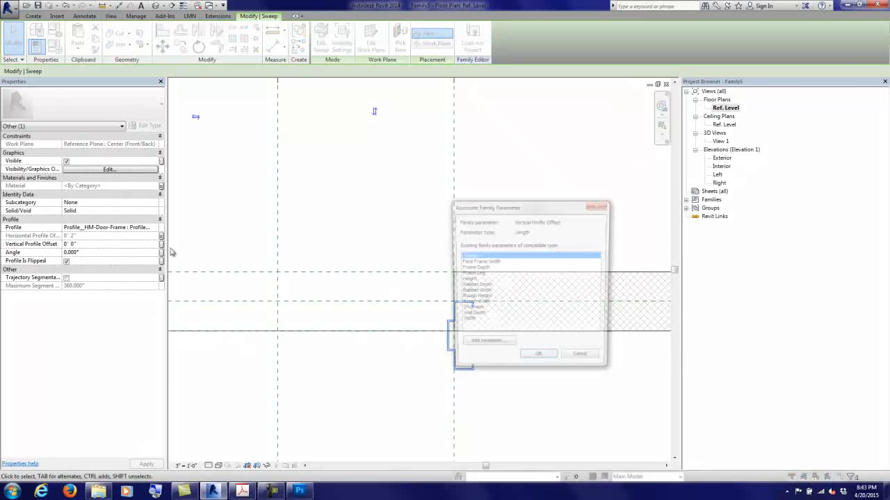
pyautogui.click(484, 345)
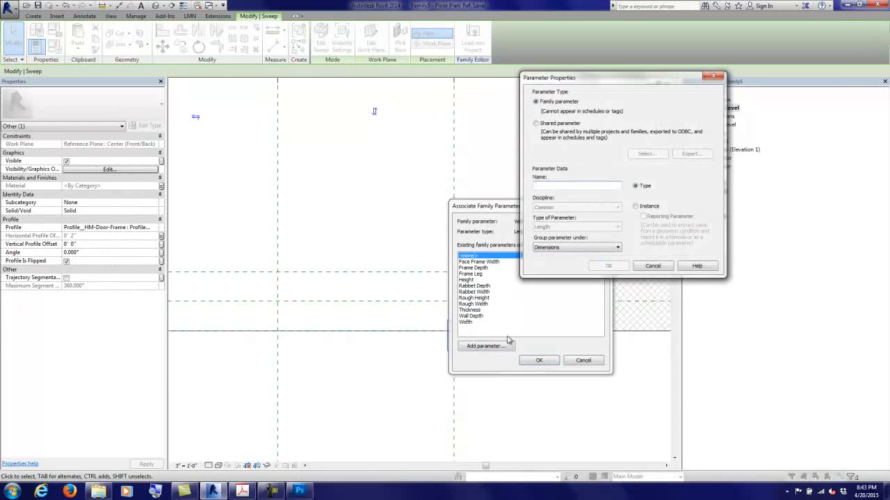
pyautogui.write('P')
pyautogui.press('BackSpace')
pyautogui.press('BackSpace')
pyautogui.write('Frame Profile Vertical Offset')
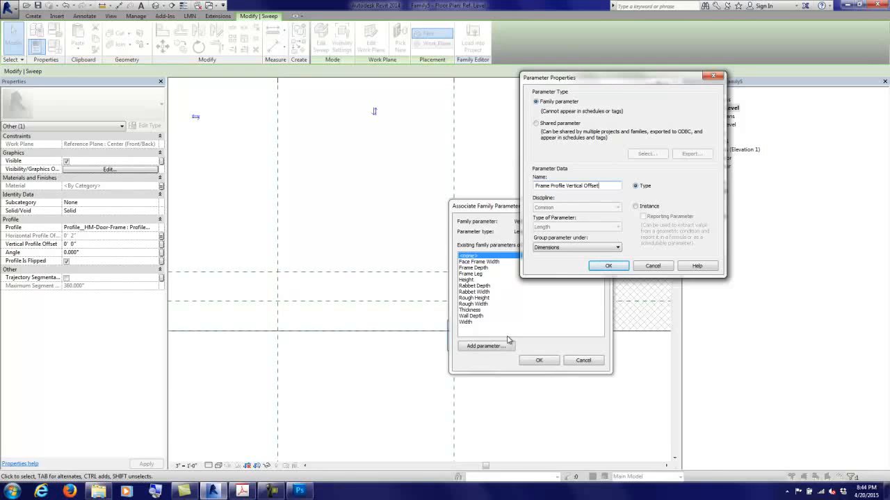
pyautogui.click(637, 207)
pyautogui.click(606, 266)
pyautogui.click(540, 361)
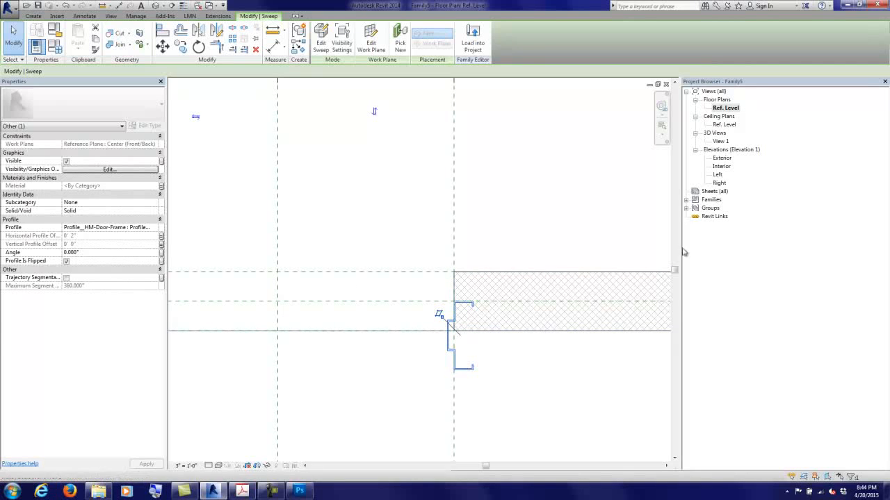
# Step: Examine the loaded door frame profile family among the project's families and its sweep in the plan
pyautogui.click(686, 199)
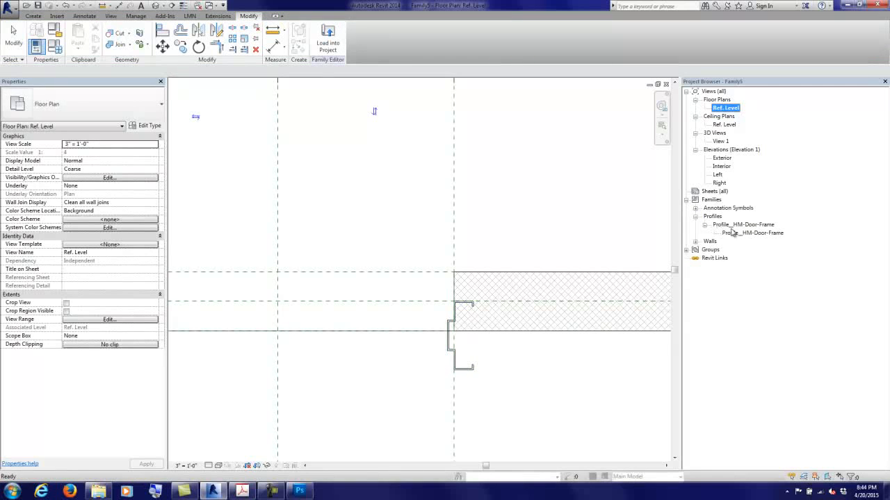
pyautogui.click(473, 304)
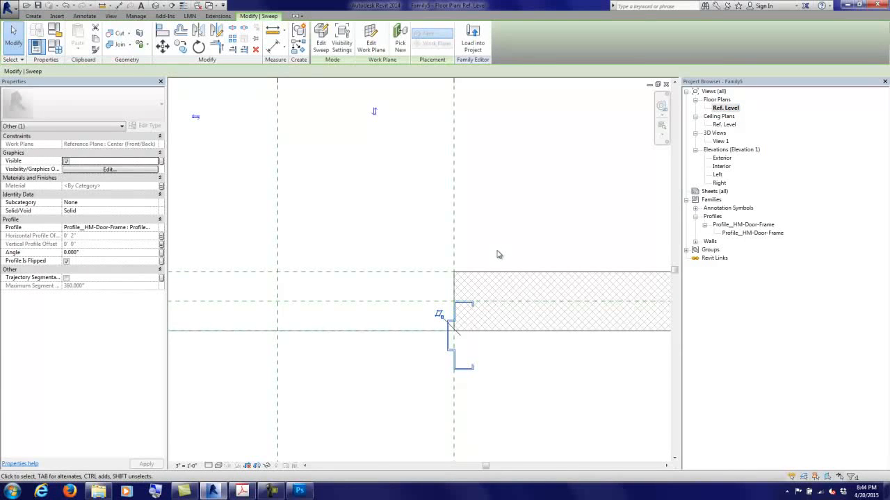
pyautogui.scroll(-4, 498, 249)
pyautogui.click(227, 166)
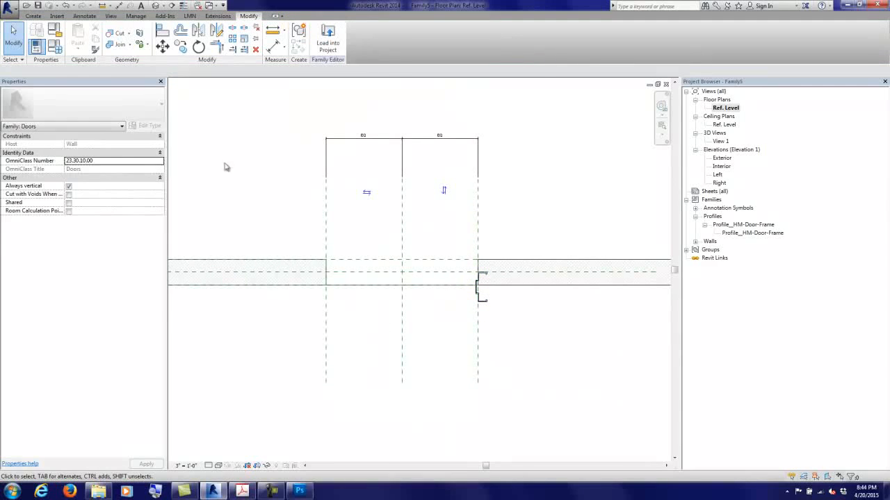
# Step: Save the family in the FAMILIES folder as Door__Hollow-Metal-Frame__Adjustable-Swings
pyautogui.click(10, 8)
pyautogui.moveTo(35, 108)
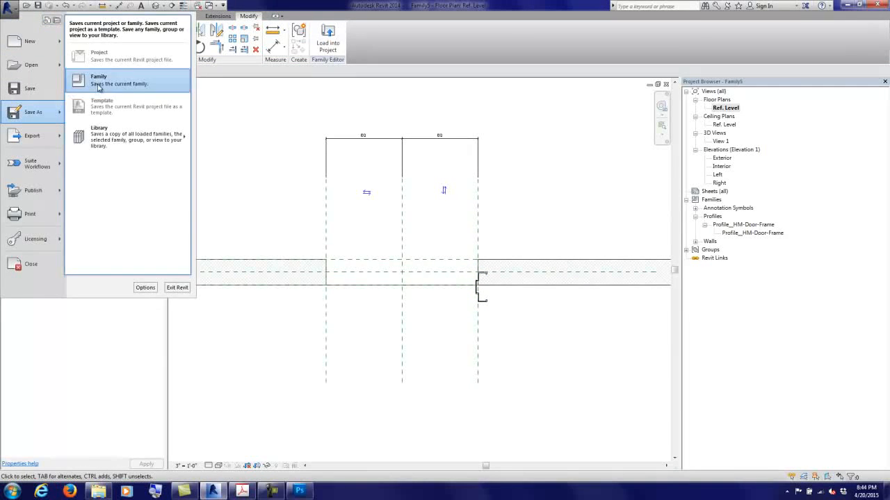
pyautogui.click(108, 113)
pyautogui.write('Door__Hollow-Metal-Frame__')
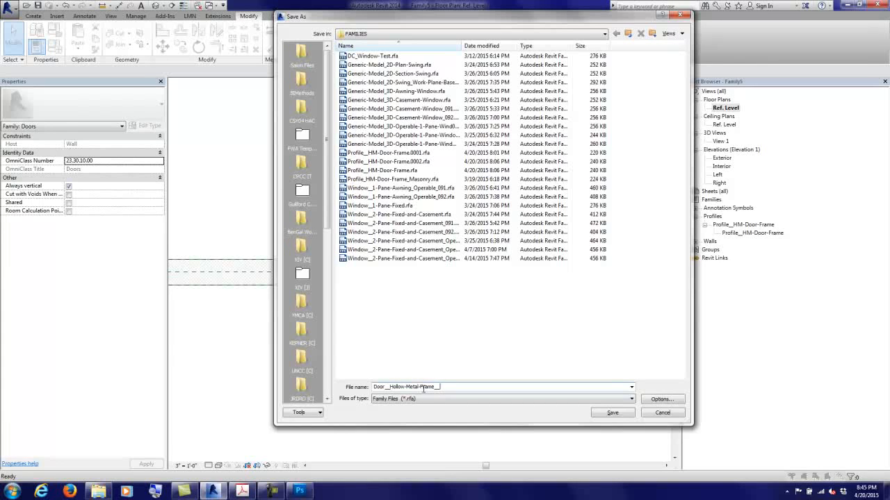
pyautogui.write('djustable-Swings')
pyautogui.press('Return')
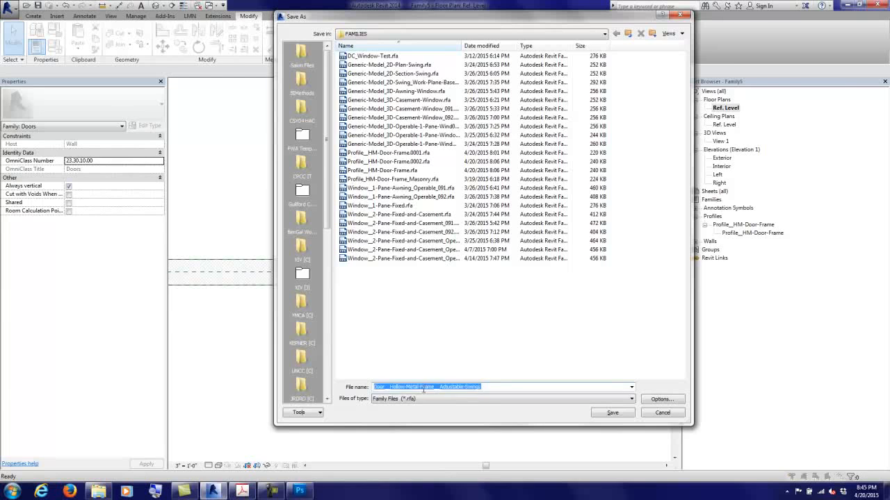
# Step: Select the frame sweep, open Family Types, and widen the dialog enough to read the full parameter names
pyautogui.scroll(3, 406, 259)
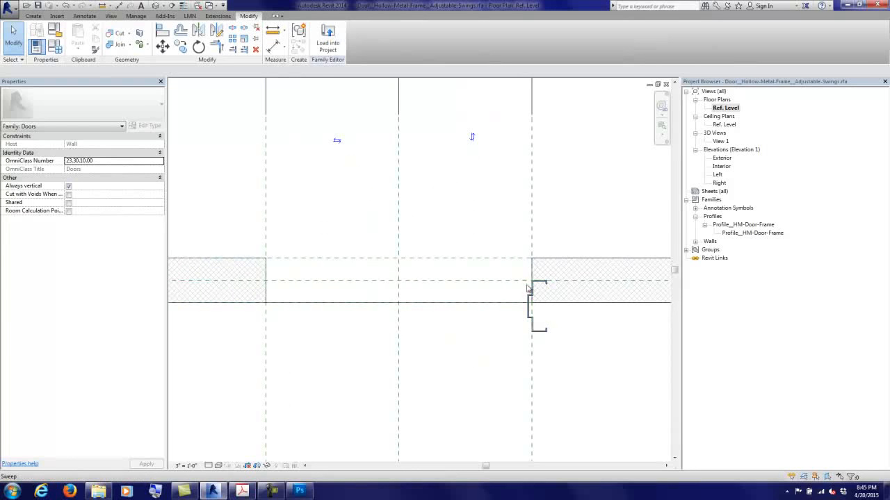
pyautogui.click(539, 335)
pyautogui.moveTo(574, 324); pyautogui.dragTo(491, 324, button='middle')
pyautogui.moveTo(429, 309); pyautogui.dragTo(276, 317, button='middle')
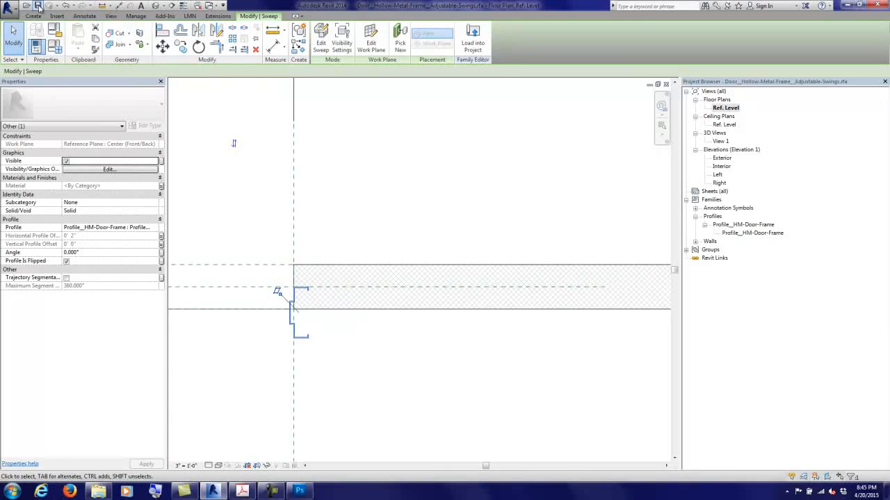
pyautogui.click(34, 16)
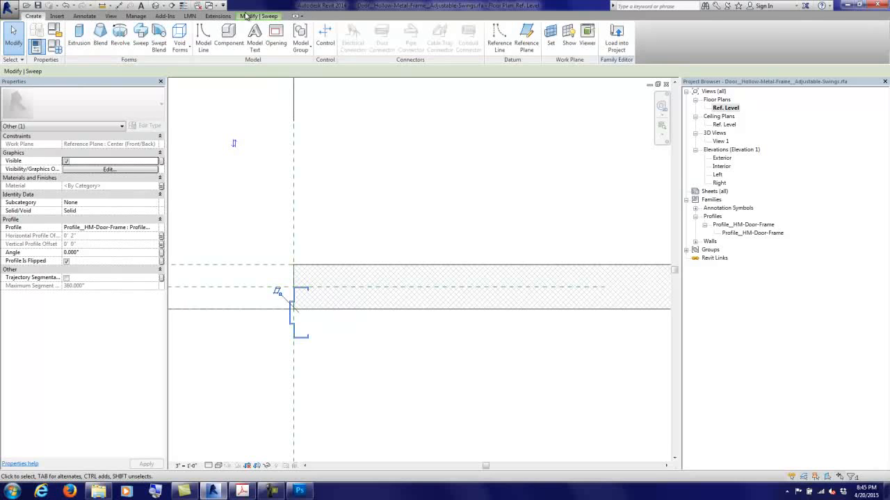
pyautogui.click(55, 47)
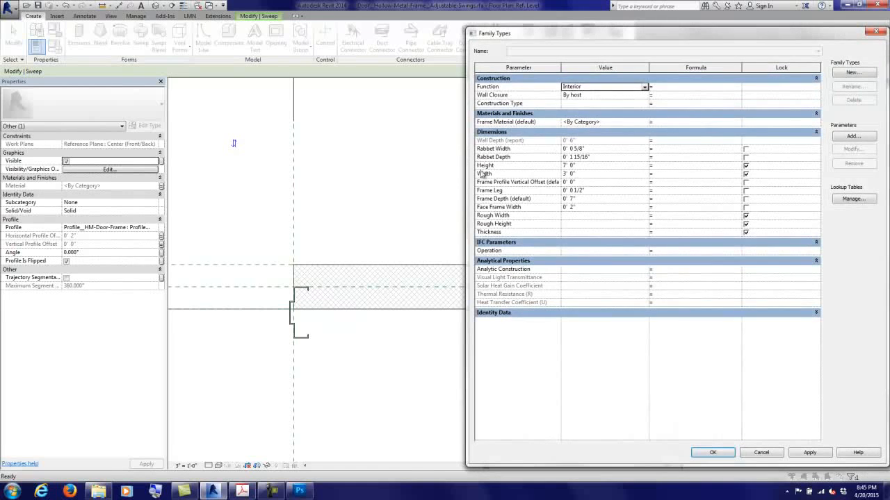
pyautogui.moveTo(461, 168); pyautogui.dragTo(367, 168)
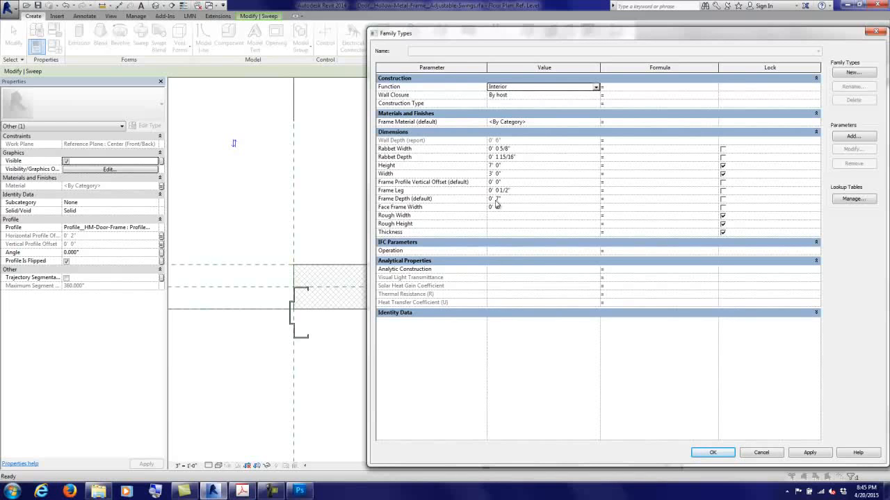
# Step: Add a Yes/No family type parameter named Is Masonry Opening, grouped under Other
pyautogui.click(852, 137)
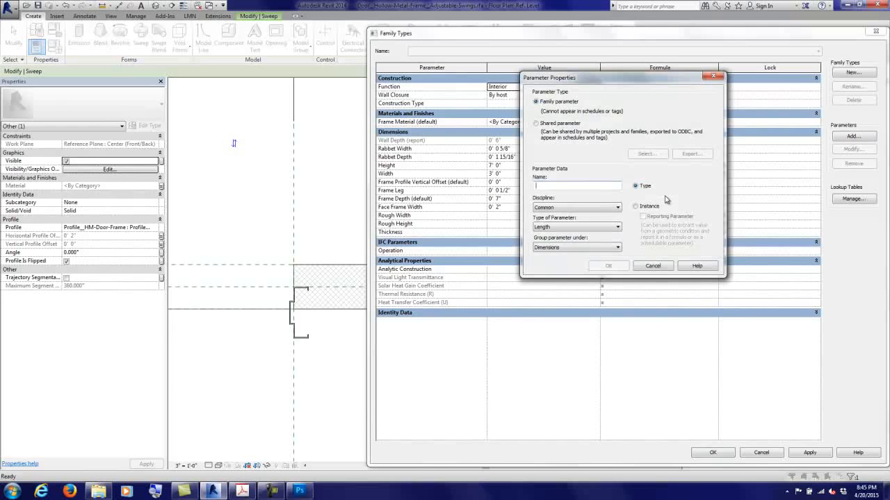
pyautogui.click(567, 227)
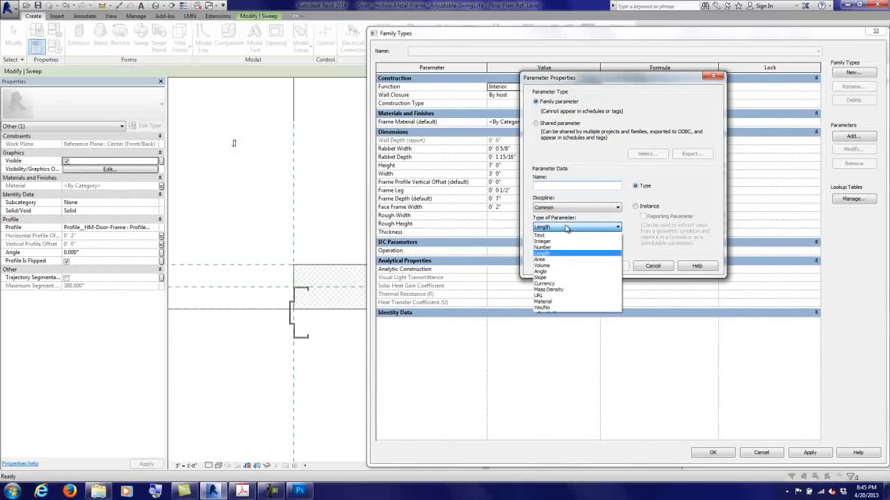
pyautogui.click(550, 307)
pyautogui.click(554, 187)
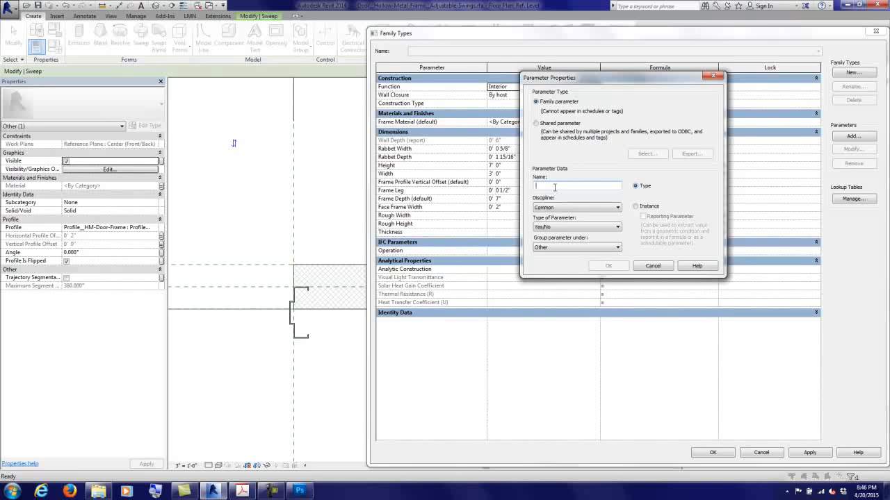
pyautogui.write('Is Masonry Opening')
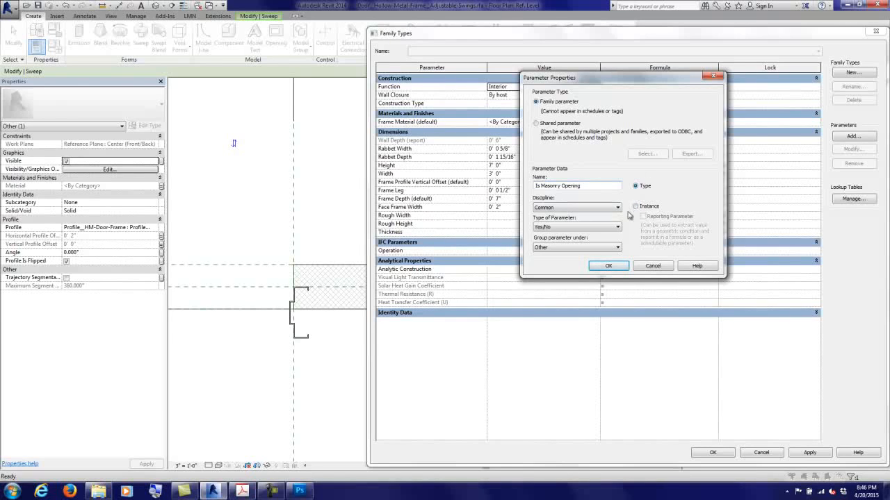
pyautogui.click(603, 267)
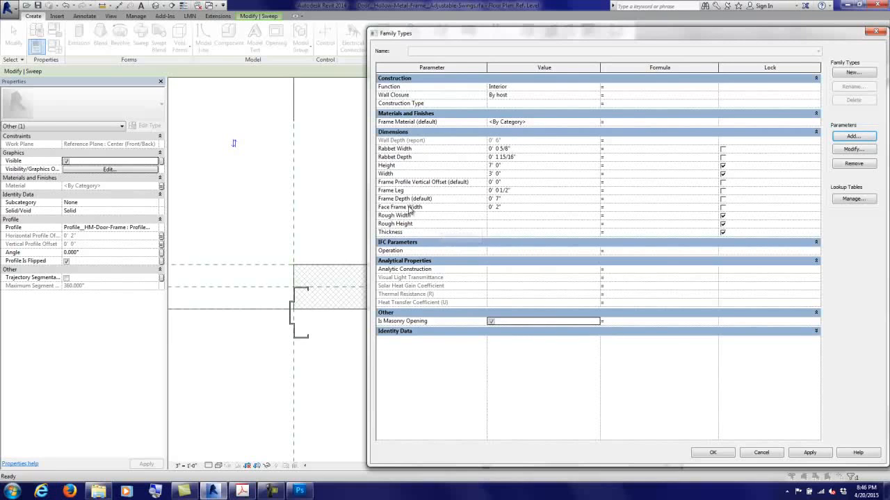
pyautogui.click(269, 491)
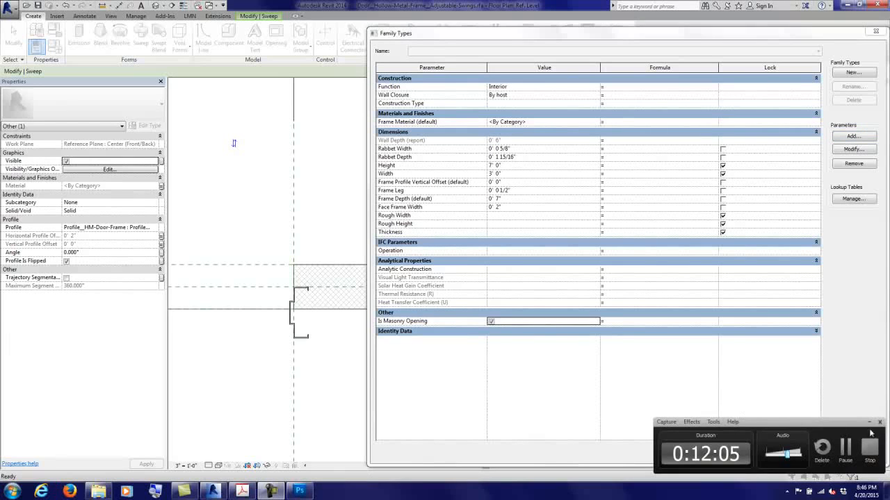
pyautogui.click(845, 448)
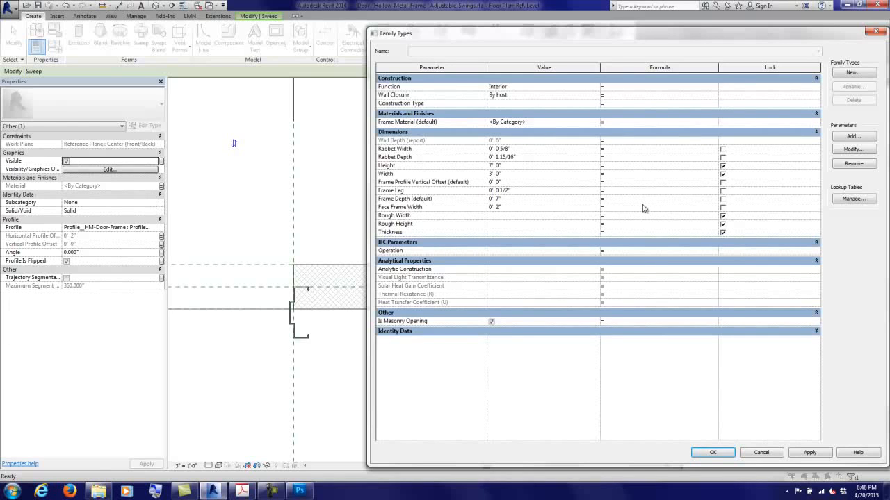
# Step: Set the Frame Depth formula to Wall Depth and the Frame Profile Vertical Offset formula to Wall Depth / 2, applying each
pyautogui.write('Wall Depth')
pyautogui.click(810, 453)
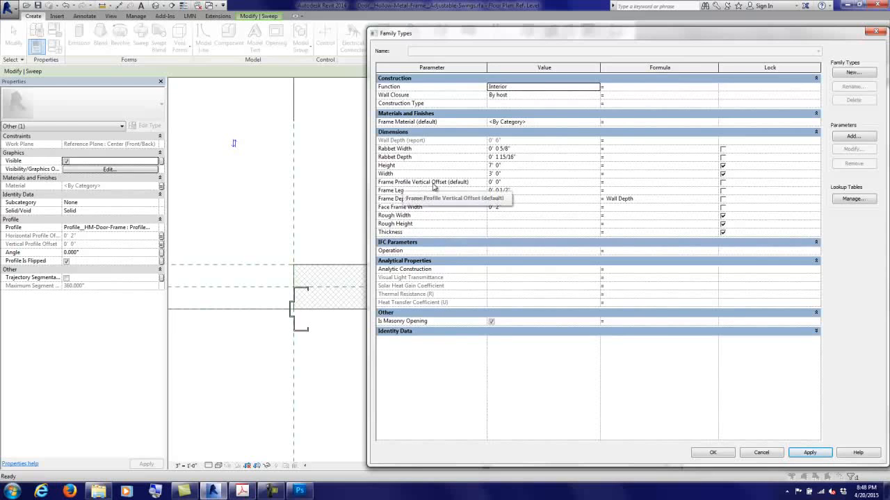
pyautogui.click(627, 181)
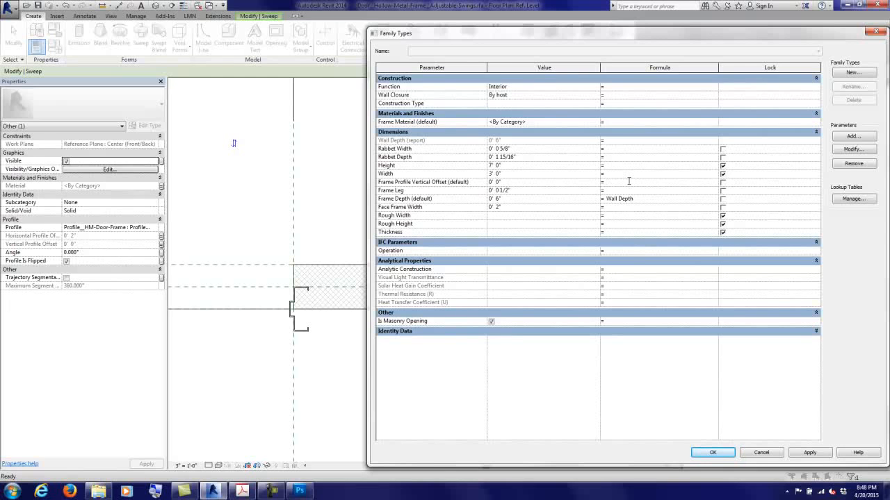
pyautogui.write('Wall Depth / 2')
pyautogui.press('Tab')
pyautogui.click(817, 455)
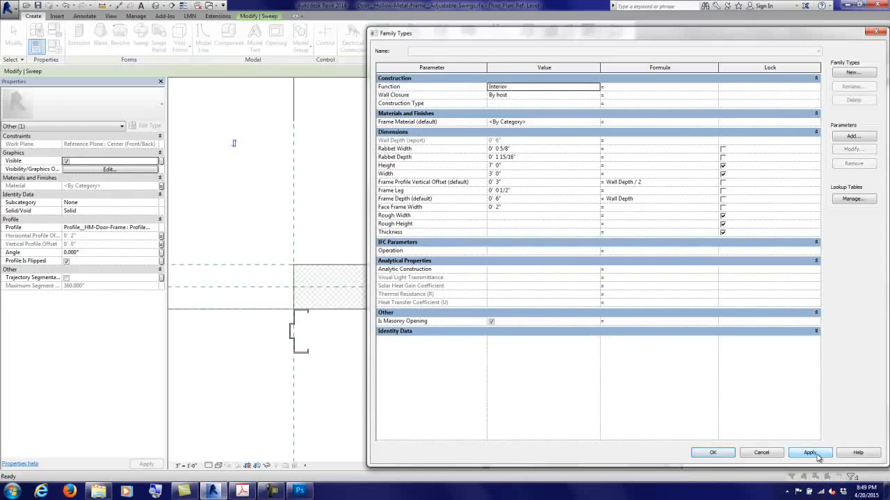
# Step: Negate the Frame Profile Vertical Offset formula to -(Wall Depth / 2) and apply it
pyautogui.click(608, 183)
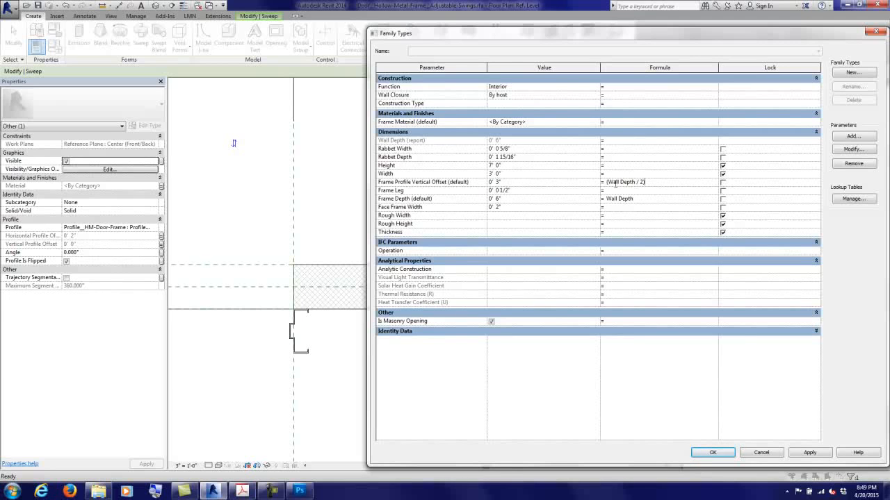
pyautogui.write('-')
pyautogui.press('Tab')
pyautogui.click(808, 453)
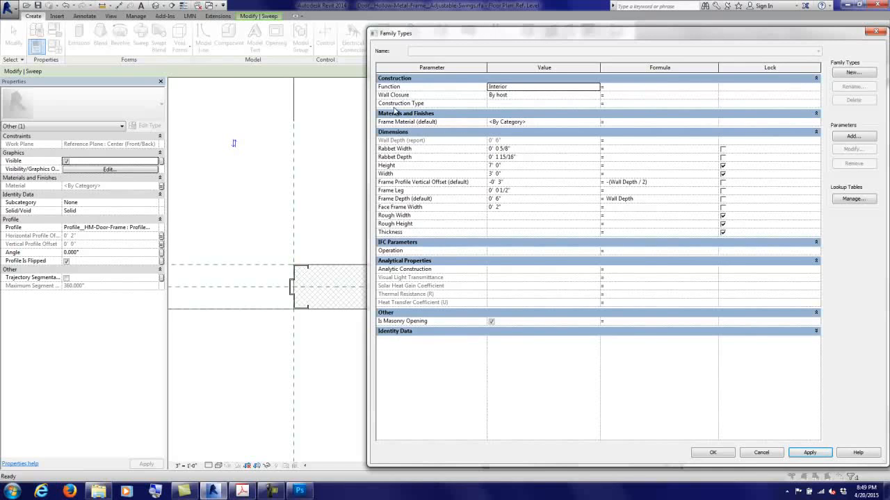
# Step: Create a new family type named Masonry Door Frame
pyautogui.click(854, 74)
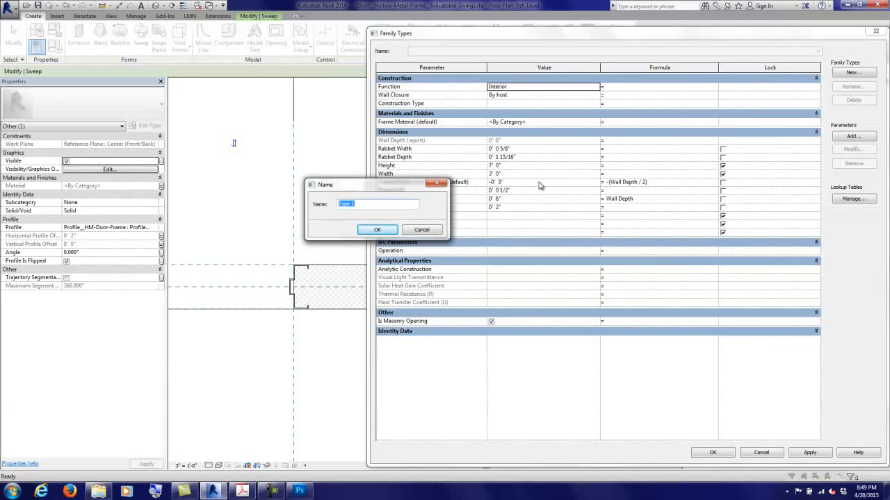
pyautogui.write('Masonry Door Frame')
pyautogui.press('Return')
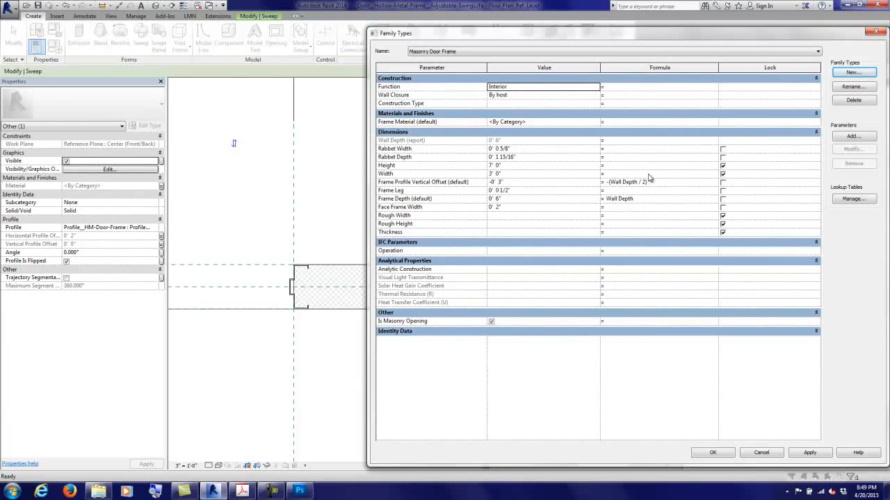
# Step: Create a family type named Gypsum Wall Board Frame and turn off Is Masonry Opening for it
pyautogui.click(852, 73)
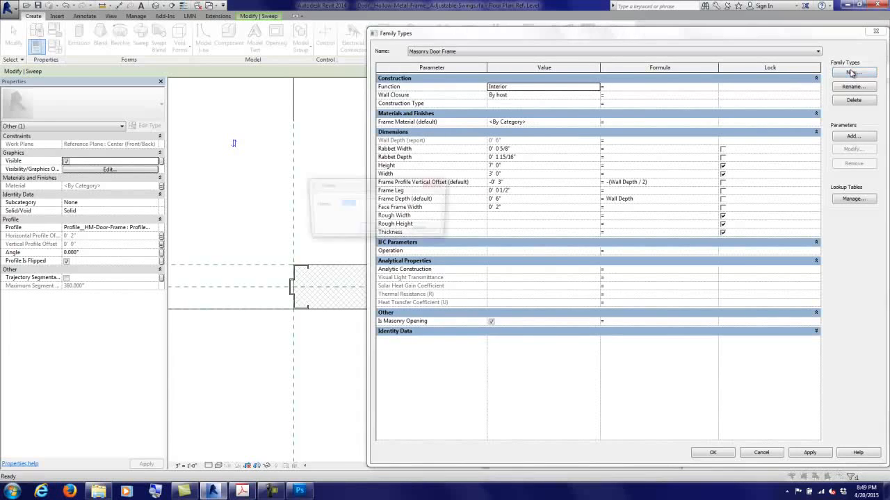
pyautogui.write('G')
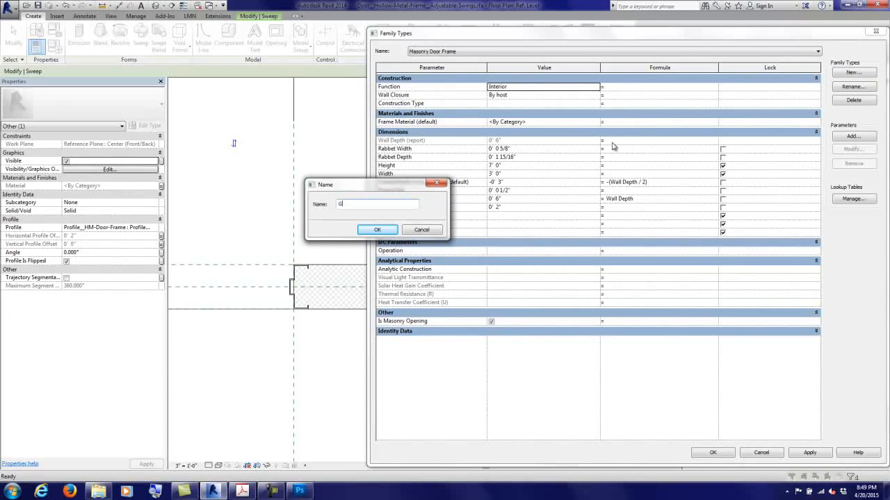
pyautogui.write('ypsum Board Frame')
pyautogui.press('BackSpace')
pyautogui.press('BackSpace')
pyautogui.press('BackSpace')
pyautogui.press('BackSpace')
pyautogui.press('BackSpace')
pyautogui.press('BackSpace')
pyautogui.press('BackSpace')
pyautogui.press('BackSpace')
pyautogui.press('BackSpace')
pyautogui.press('BackSpace')
pyautogui.press('BackSpace')
pyautogui.write('Wall Board')
pyautogui.write('rame')
pyautogui.press('Return')
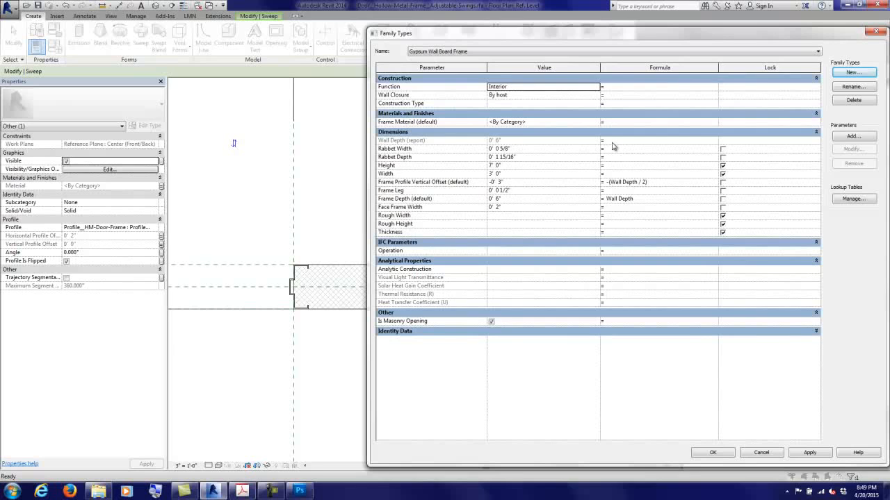
pyautogui.click(491, 323)
pyautogui.click(810, 452)
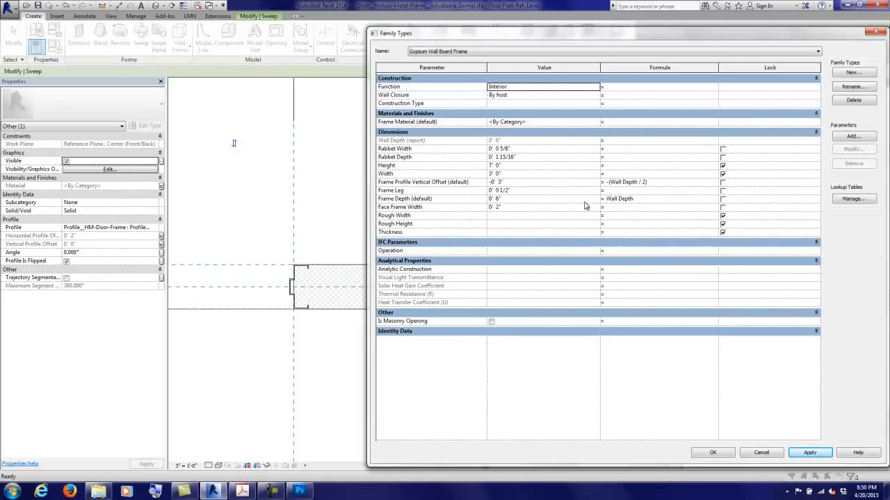
# Step: Write a conditional Frame Depth formula giving Wall Depth if Is Masonry Opening is true, otherwise Wall Depth + (2*Frame Leg)
pyautogui.click(608, 200)
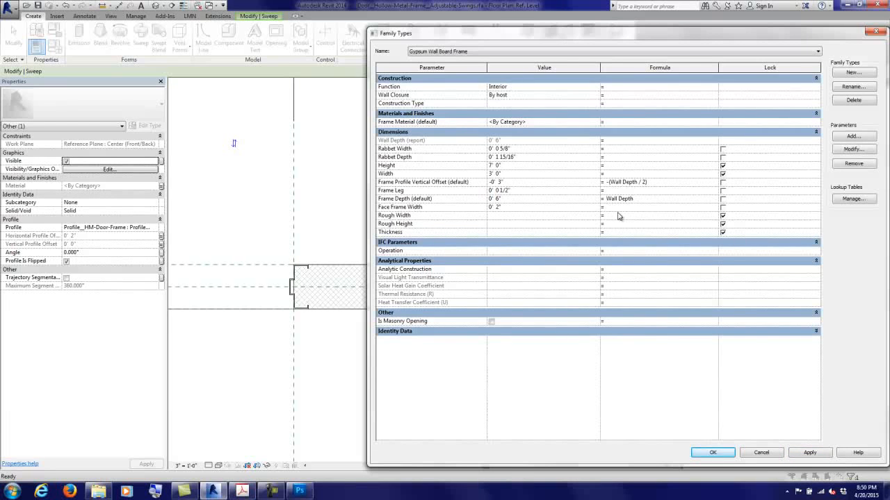
pyautogui.write('if(Is Masonry Opening,')
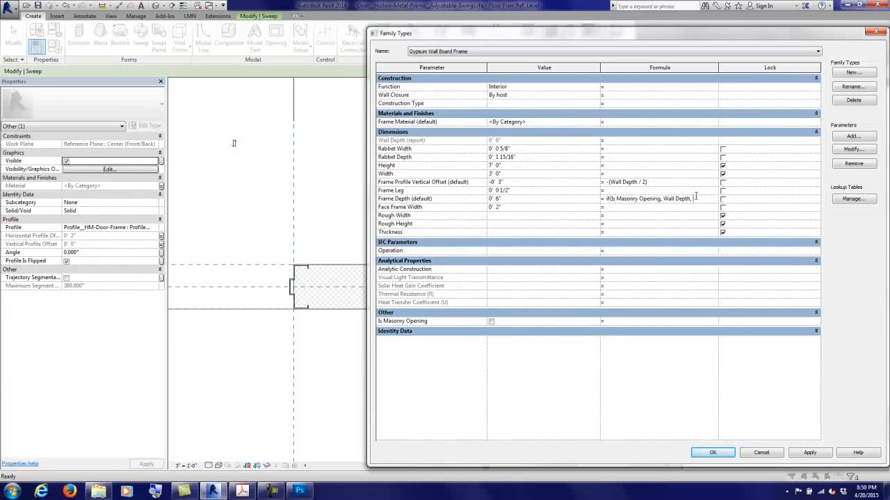
pyautogui.write('Wall Depth + (')
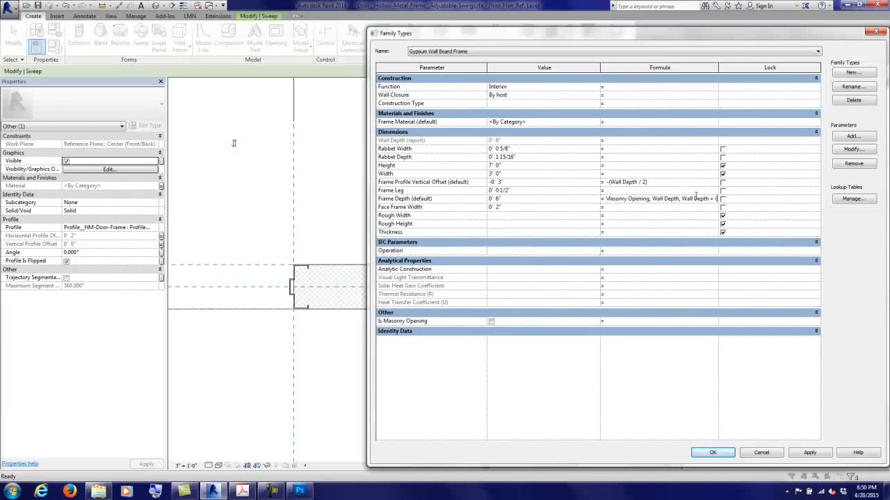
pyautogui.write('2*')
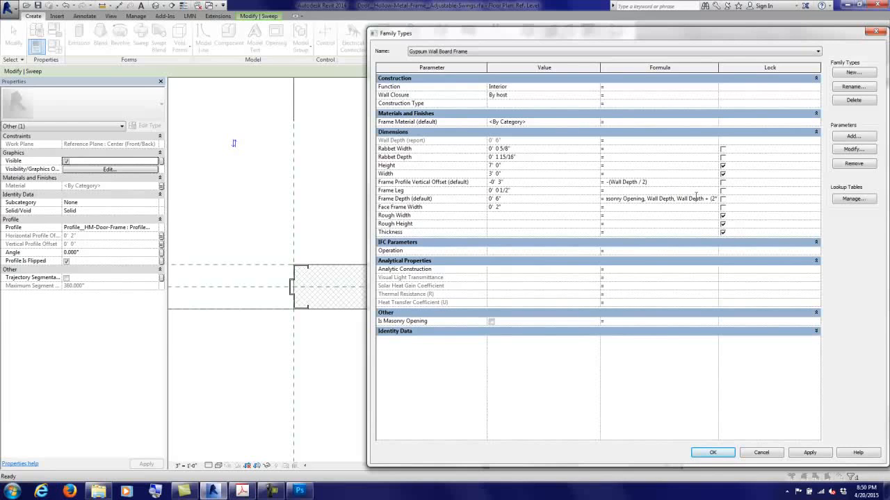
pyautogui.write('Fram')
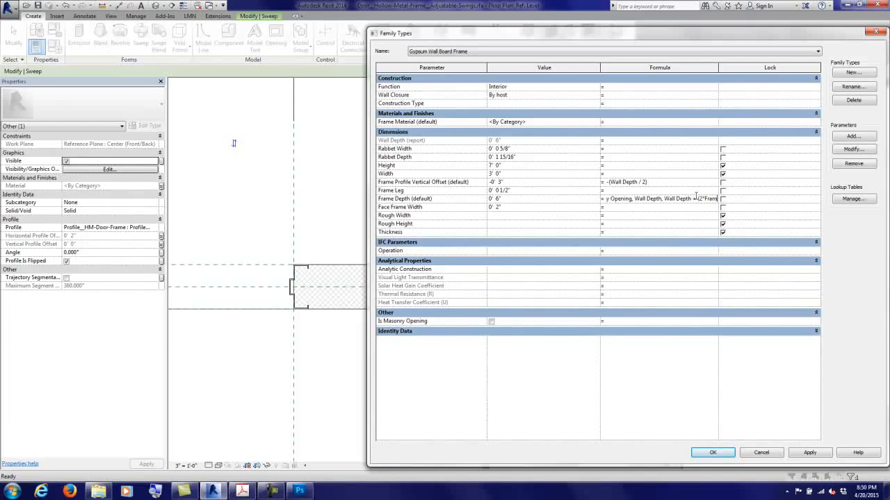
pyautogui.write('e Leg)')
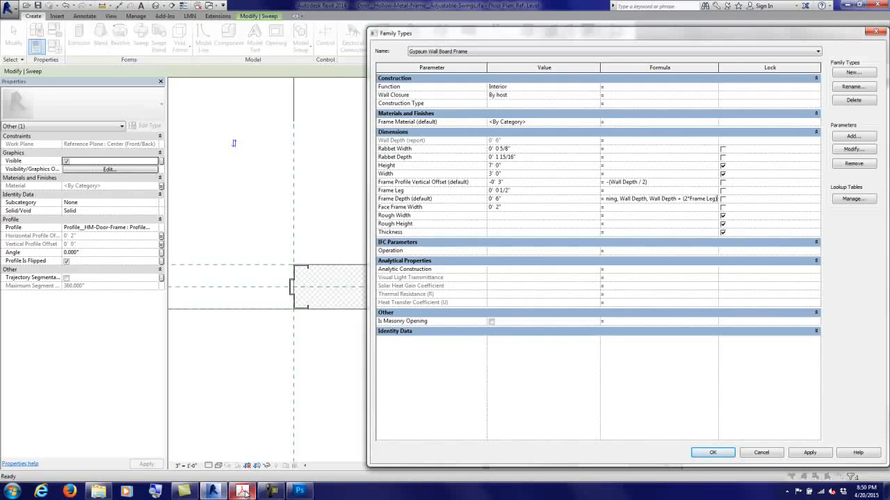
# Step: Switch to Photoshop to examine the scanned frame profiles and head details
pyautogui.moveTo(245, 493)
pyautogui.click(299, 491)
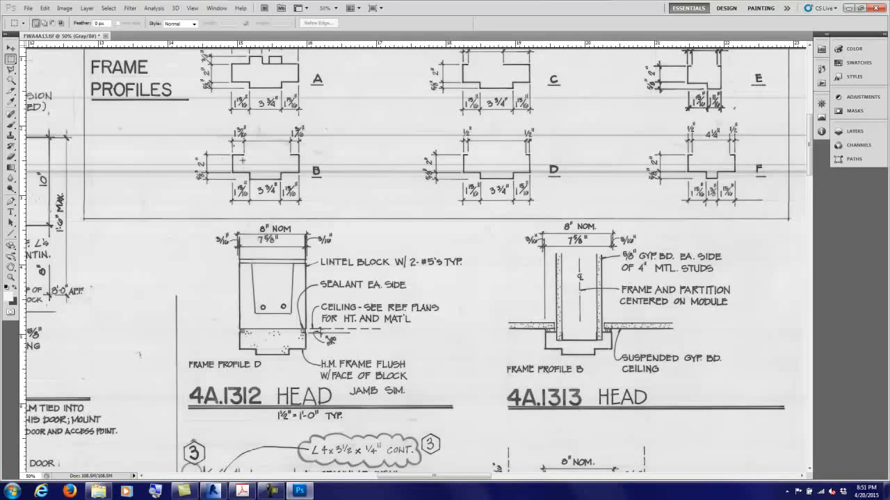
# Step: Complete the Frame Depth formula as if(Is Masonry Opening, Wall Depth, Wall Depth + (2 * Frame Leg)), apply it, and widen the Formula column
pyautogui.click(848, 8)
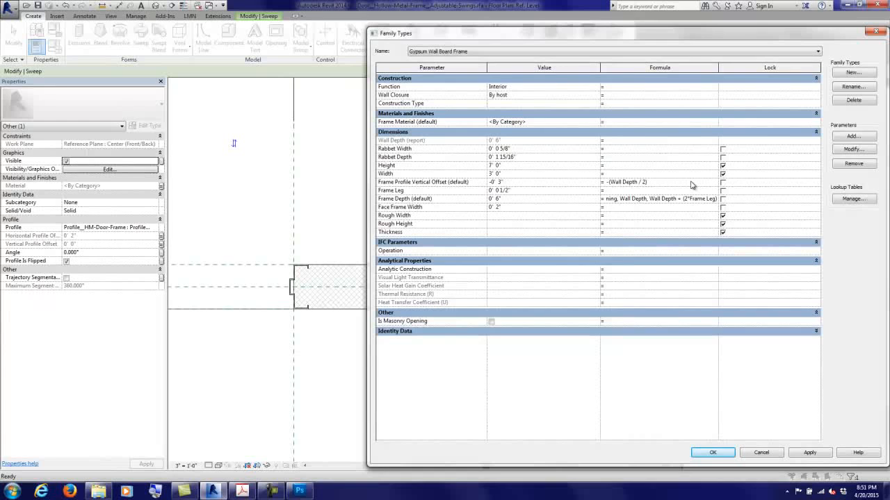
pyautogui.write(')')
pyautogui.press('Tab')
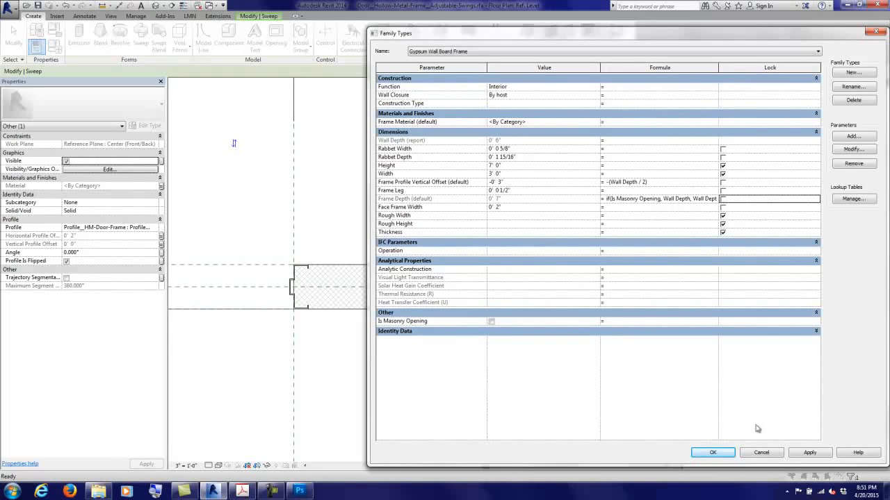
pyautogui.click(810, 452)
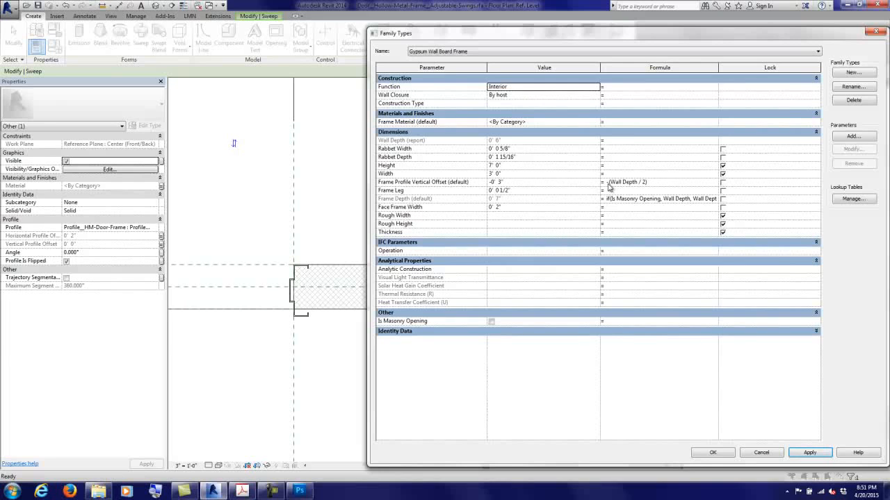
pyautogui.moveTo(600, 68); pyautogui.dragTo(559, 69)
pyautogui.moveTo(679, 68); pyautogui.dragTo(749, 66)
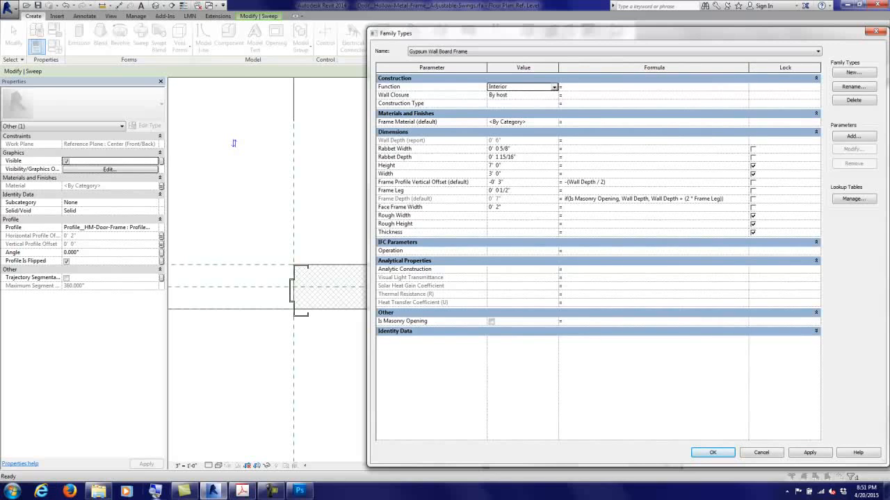
# Step: Test the frame depth in plan by applying the Masonry Door Frame type and returning to Gypsum Wall Board Frame
pyautogui.click(272, 492)
pyautogui.click(825, 403)
pyautogui.click(453, 53)
pyautogui.click(439, 68)
pyautogui.click(805, 453)
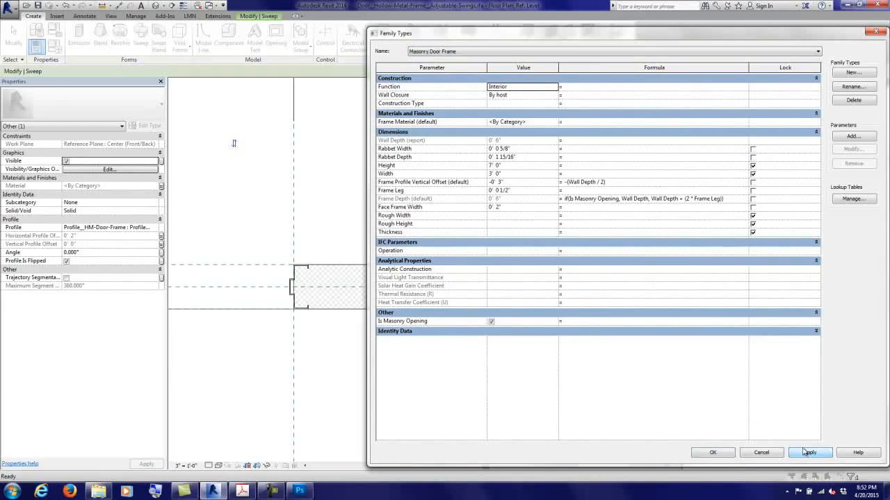
pyautogui.click(454, 53)
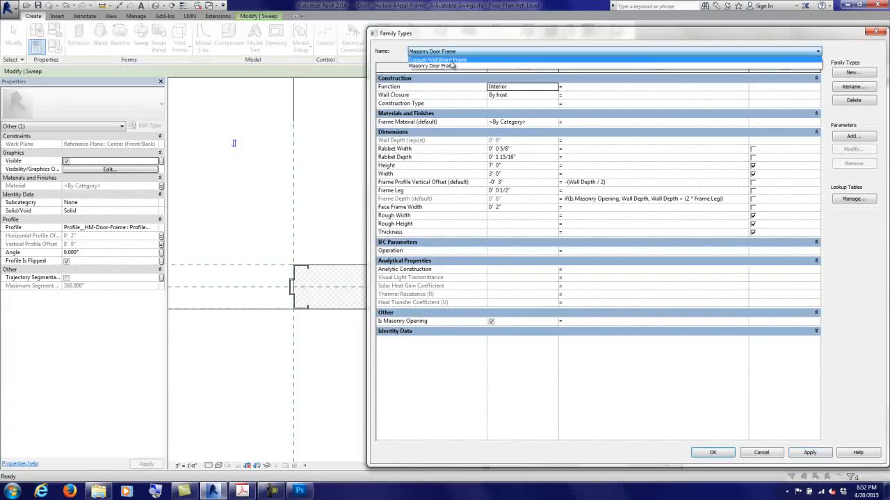
pyautogui.click(450, 60)
pyautogui.click(808, 453)
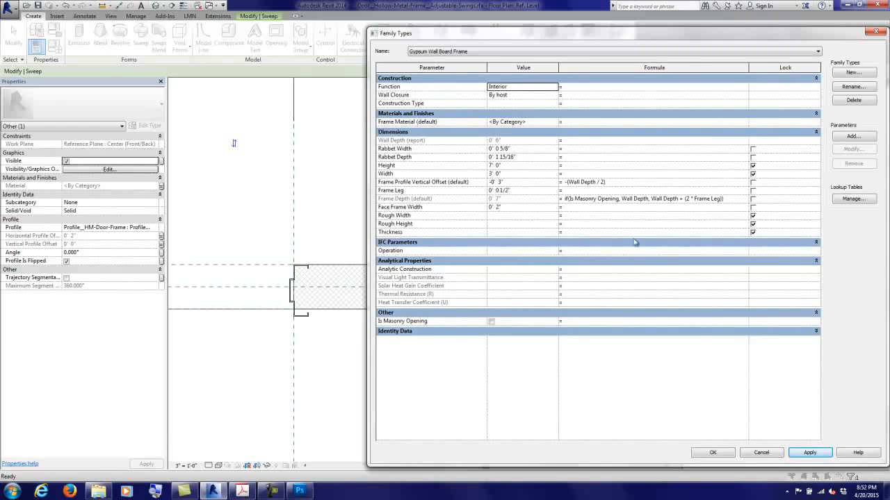
pyautogui.click(569, 184)
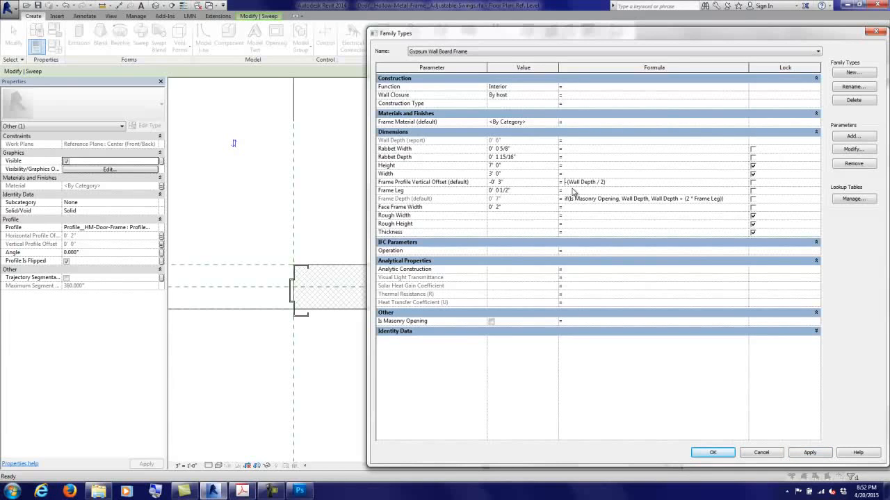
pyautogui.write('if(')
pyautogui.write('Is Maso')
pyautogui.write('nry Opening')
pyautogui.write(', ')
pyautogui.write('0')
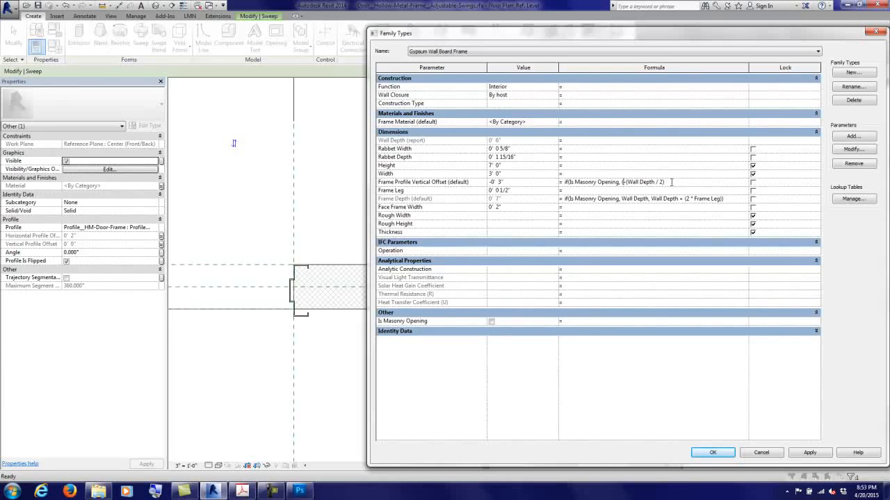
pyautogui.write('), (-(')
pyautogui.write('Wall Depth')
pyautogui.write('+ (2 * Frame Leg')
# Step: Replace the Frame Profile Vertical Offset formula with -(Frame Depth / 2) and apply it to the family
pyautogui.moveTo(744, 182); pyautogui.dragTo(625, 185)
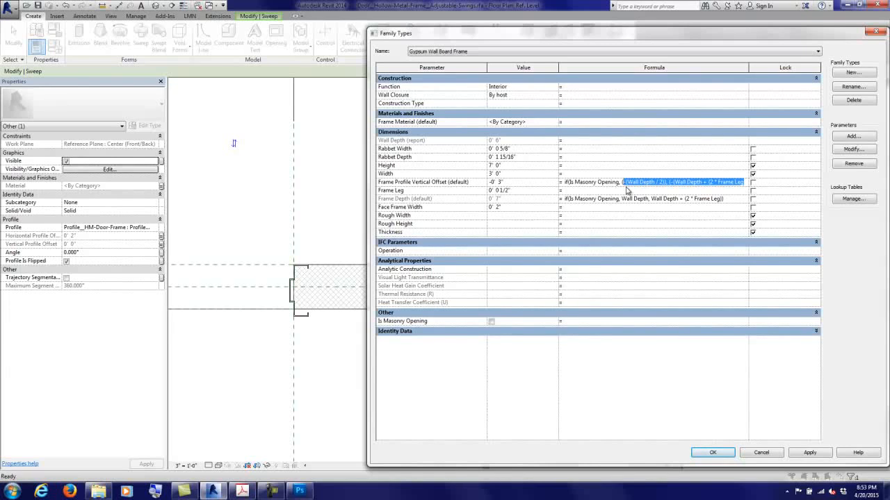
pyautogui.press('BackSpace')
pyautogui.press('BackSpace')
pyautogui.press('BackSpace')
pyautogui.press('BackSpace')
pyautogui.press('BackSpace')
pyautogui.press('BackSpace')
pyautogui.press('BackSpace')
pyautogui.press('BackSpace')
pyautogui.press('BackSpace')
pyautogui.press('BackSpace')
pyautogui.press('BackSpace')
pyautogui.press('BackSpace')
pyautogui.press('BackSpace')
pyautogui.press('BackSpace')
pyautogui.press('BackSpace')
pyautogui.press('BackSpace')
pyautogui.press('BackSpace')
pyautogui.press('BackSpace')
pyautogui.press('BackSpace')
pyautogui.press('BackSpace')
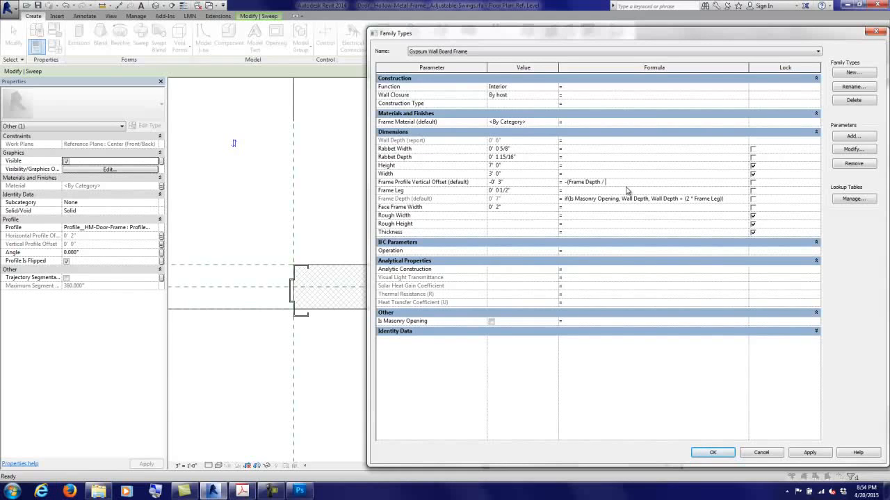
pyautogui.press('Tab')
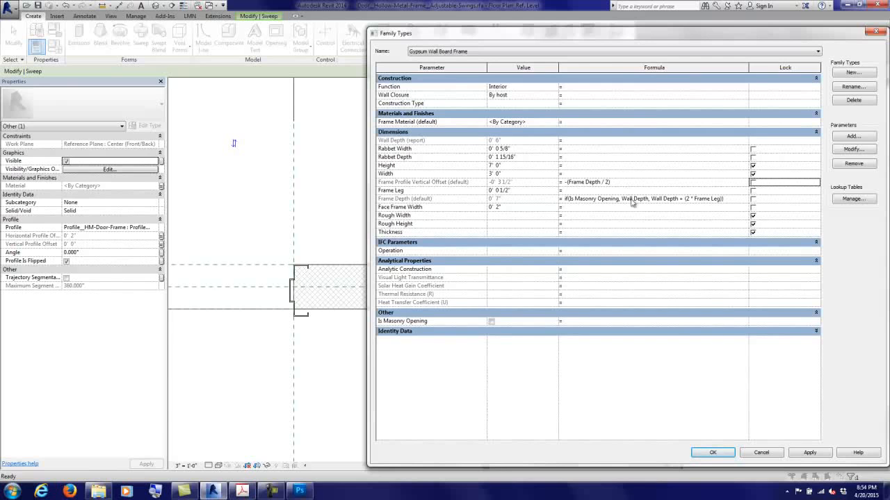
pyautogui.click(805, 453)
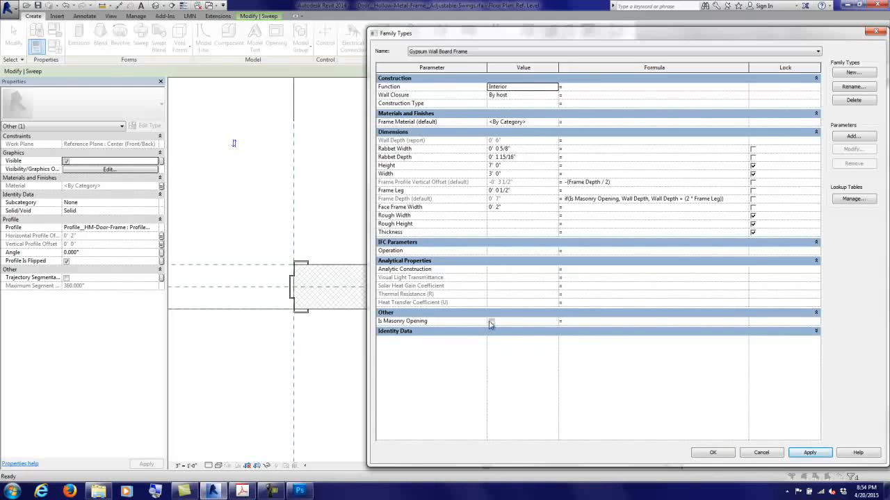
# Step: Check the frame's centring on the wall by applying Masonry Door Frame, followed by Gypsum Wall Board Frame
pyautogui.click(461, 53)
pyautogui.click(455, 68)
pyautogui.click(806, 456)
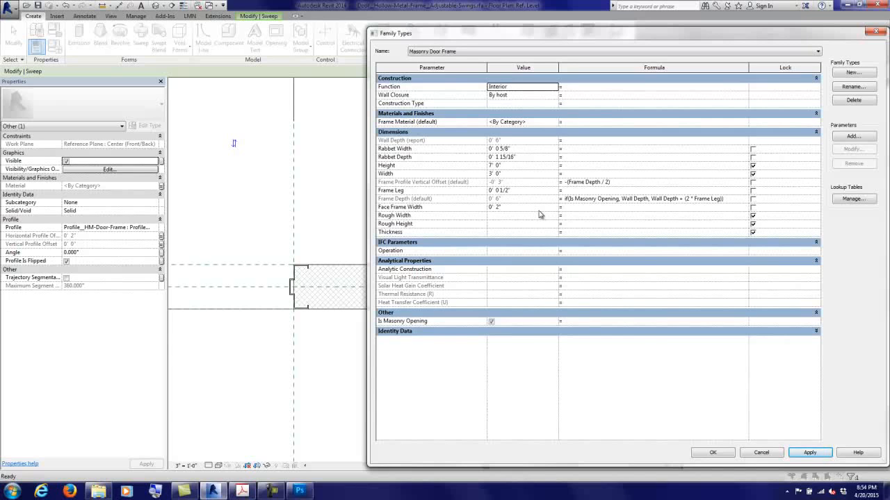
pyautogui.click(446, 54)
pyautogui.click(445, 63)
pyautogui.click(809, 453)
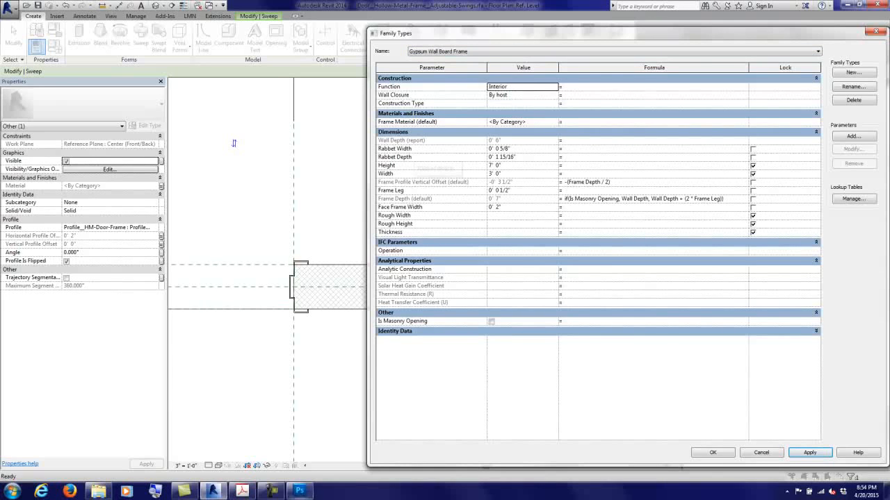
# Step: Consult the frame profile drawings in Photoshop, and set the Gypsum Wall Board Frame type's Frame Leg to 1 3/16" in Revit
pyautogui.moveTo(256, 494)
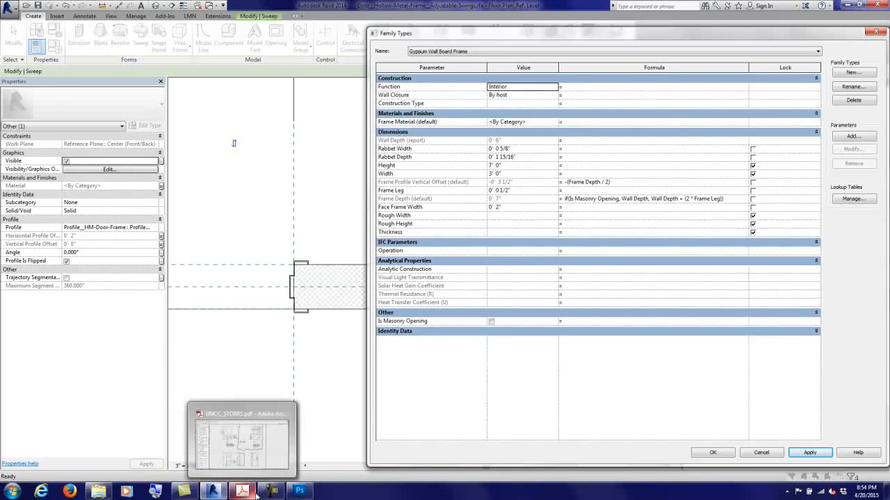
pyautogui.click(300, 492)
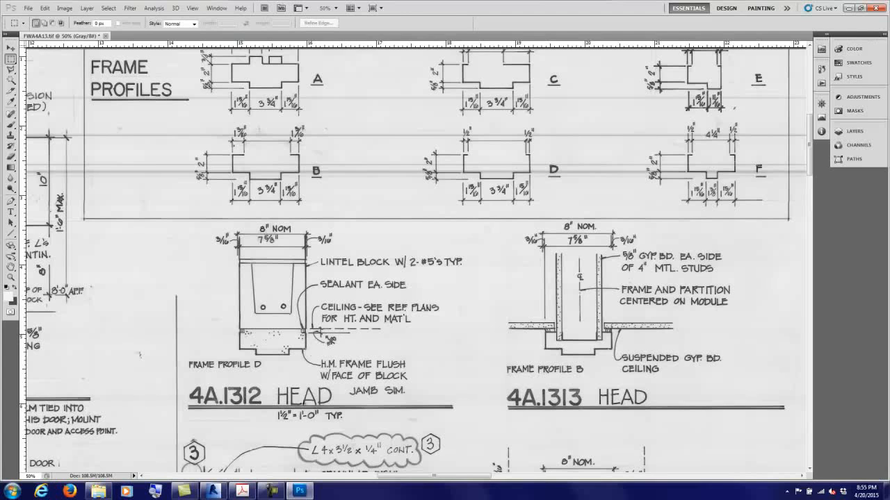
pyautogui.click(212, 491)
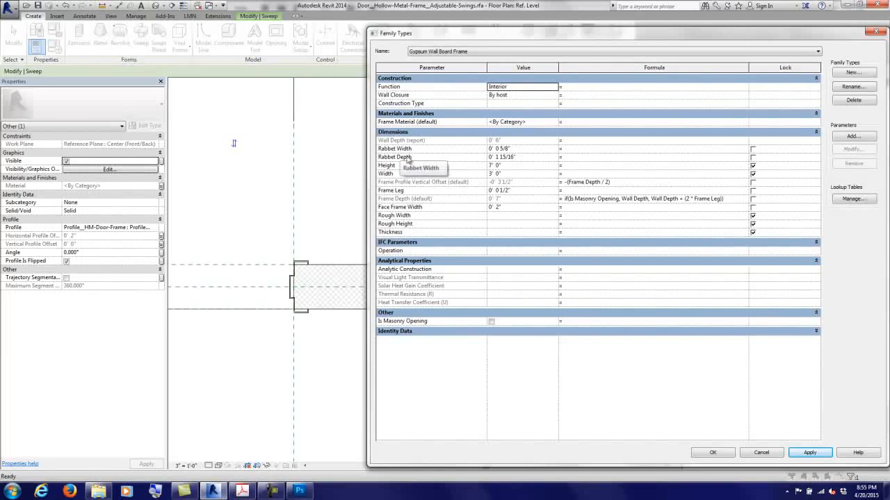
pyautogui.click(522, 192)
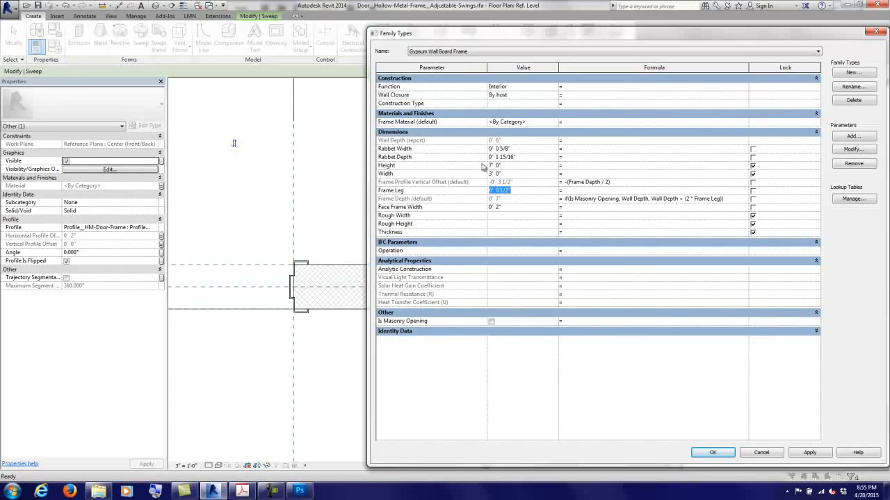
pyautogui.write('1')
pyautogui.click(300, 491)
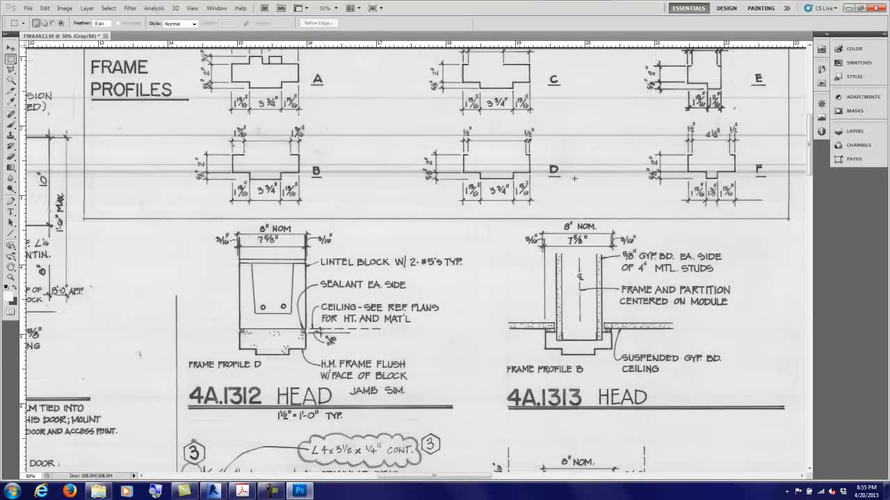
pyautogui.click(849, 8)
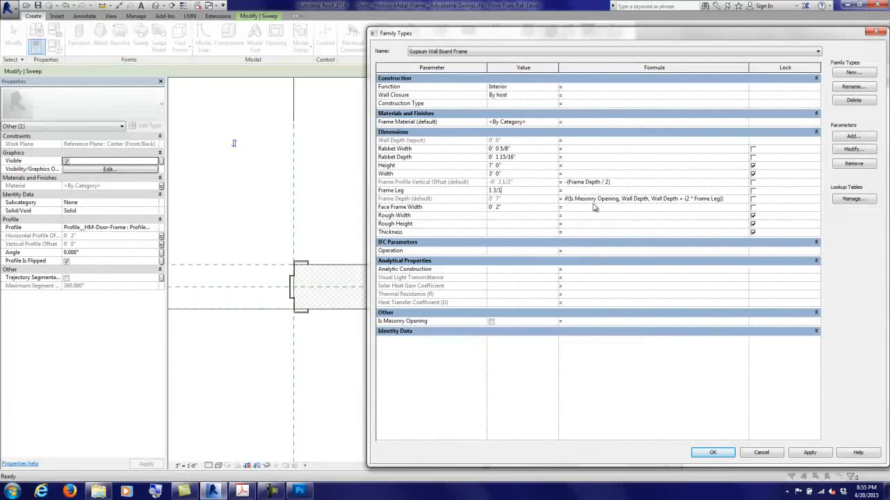
pyautogui.press('Tab')
pyautogui.click(814, 455)
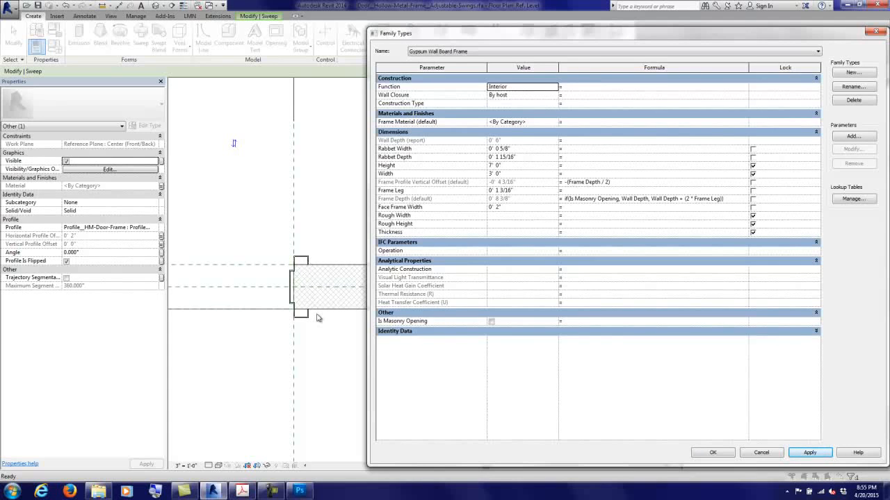
# Step: Apply the Masonry Door Frame type as current, accept the family types, and save the door family
pyautogui.click(524, 191)
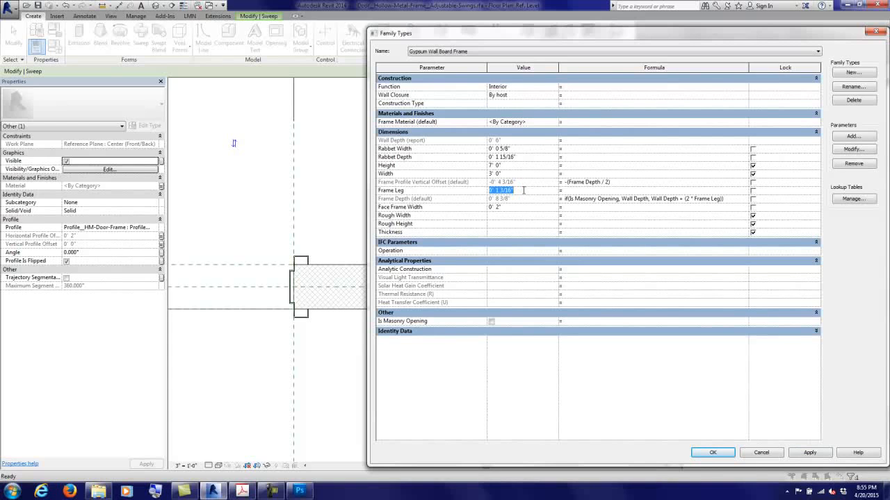
pyautogui.click(451, 53)
pyautogui.click(455, 68)
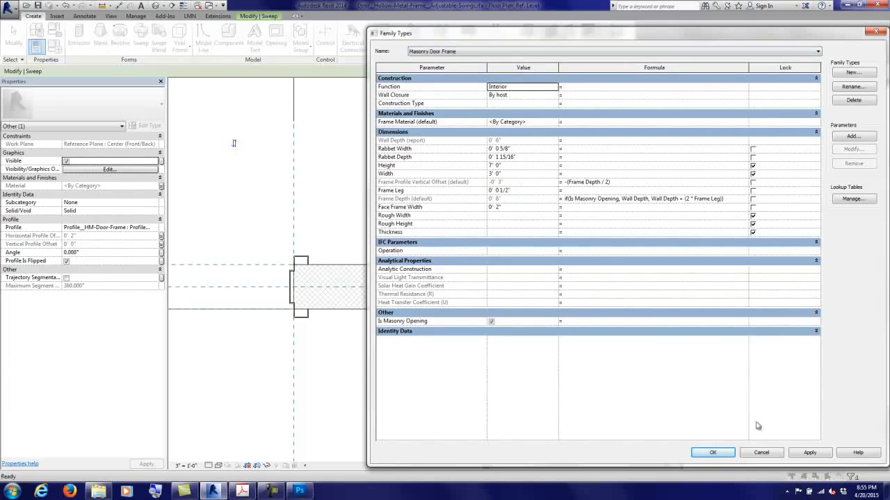
pyautogui.click(802, 453)
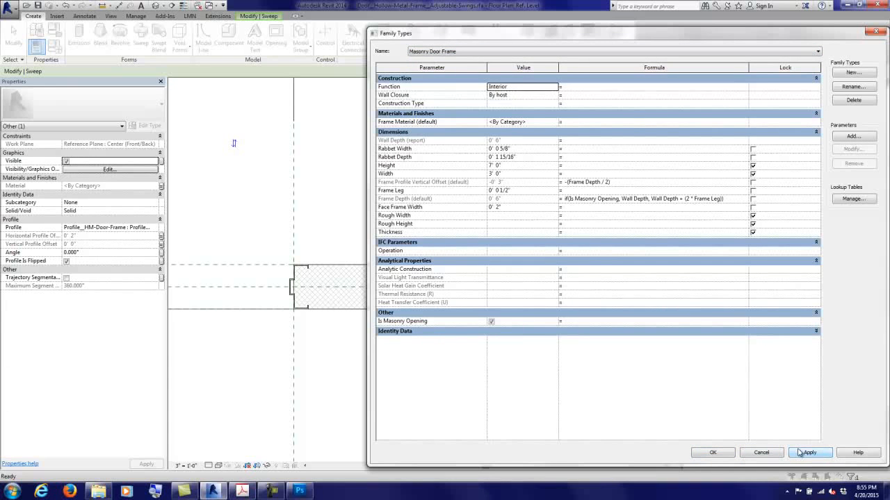
pyautogui.click(713, 453)
pyautogui.click(38, 5)
pyautogui.moveTo(365, 273); pyautogui.dragTo(533, 253, button='middle')
pyautogui.scroll(-2, 527, 249)
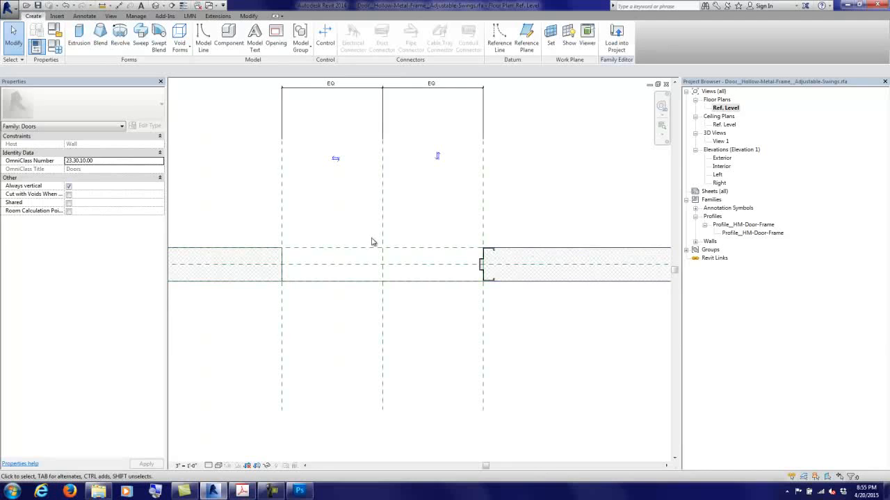
pyautogui.click(271, 491)
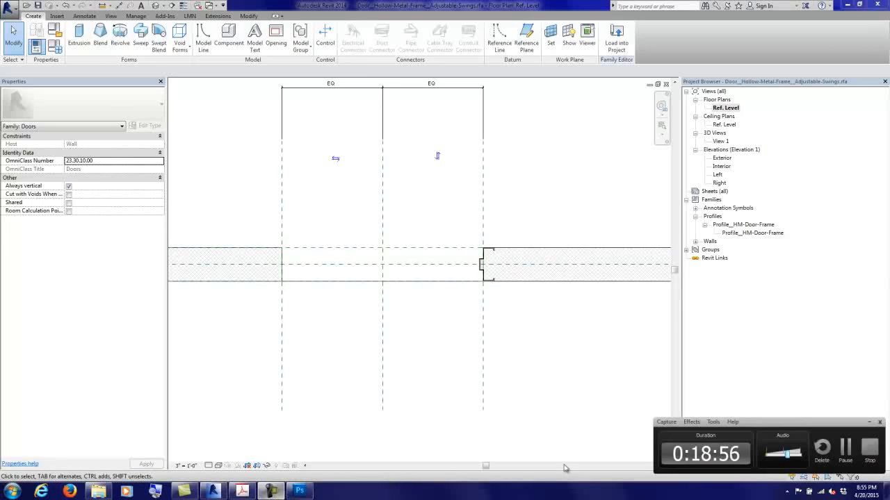
pyautogui.click(847, 449)
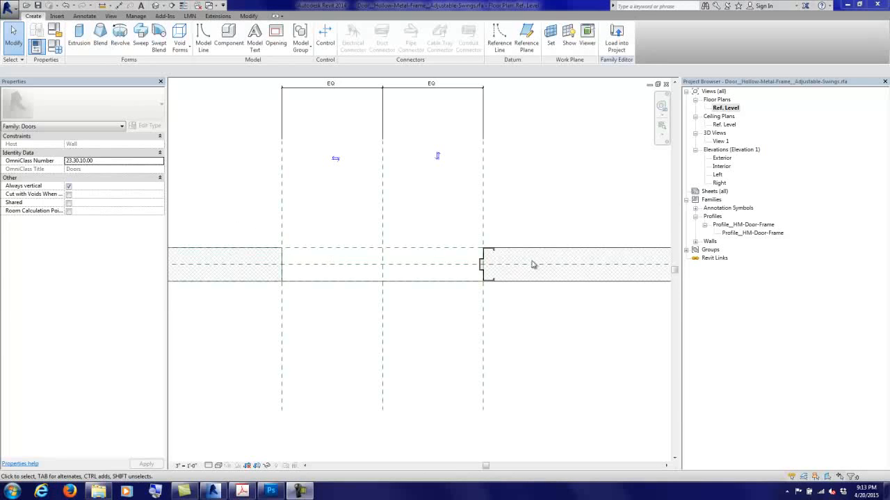
# Step: In the Exterior elevation, start a sweep and sketch its first path line by picking the reference plane at the opening's right jamb
pyautogui.click(722, 159)
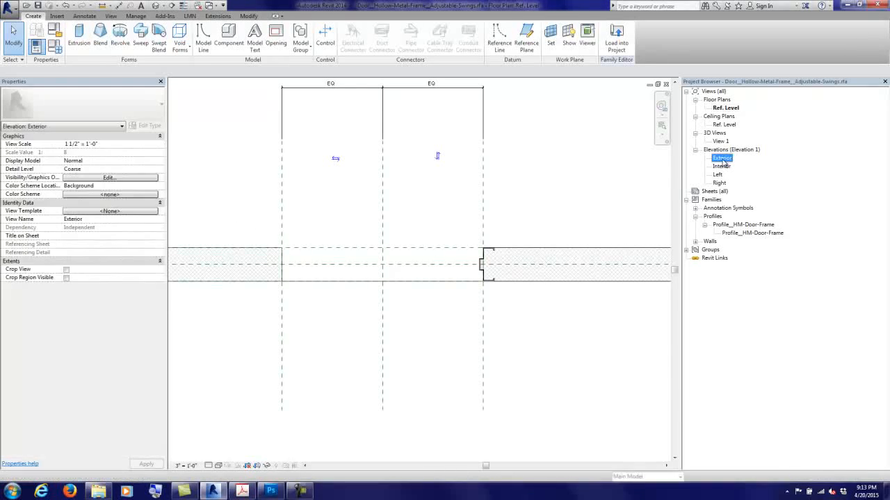
pyautogui.doubleClick(722, 158)
pyautogui.scroll(2, 368, 278)
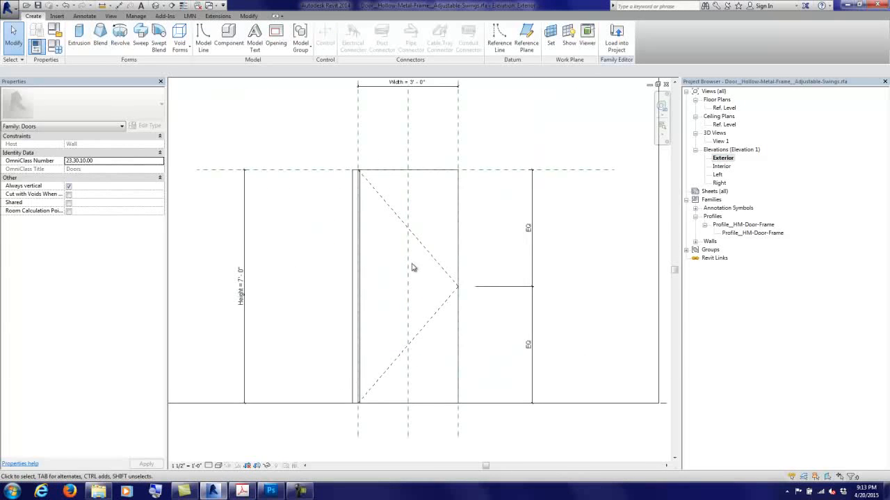
pyautogui.click(140, 36)
pyautogui.click(414, 32)
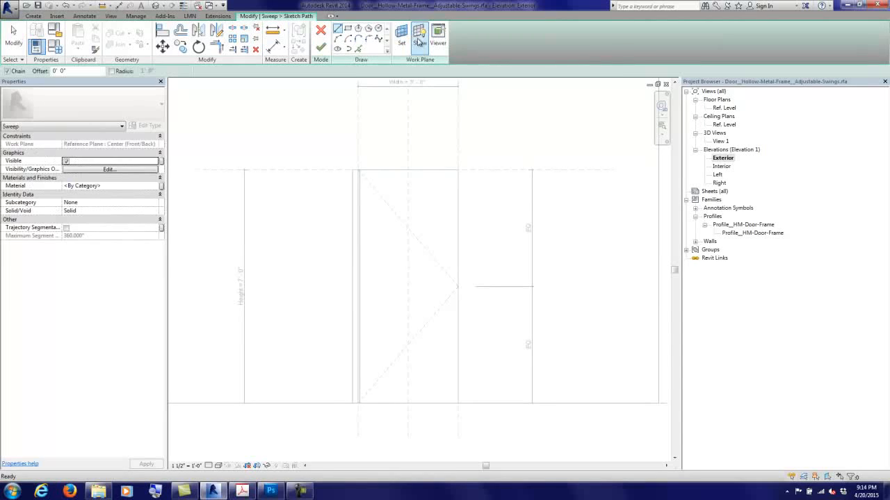
pyautogui.click(359, 50)
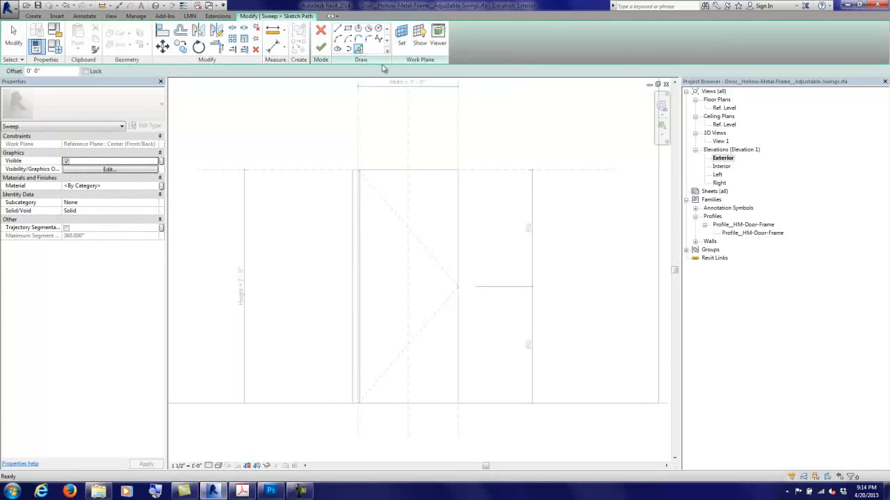
pyautogui.click(458, 139)
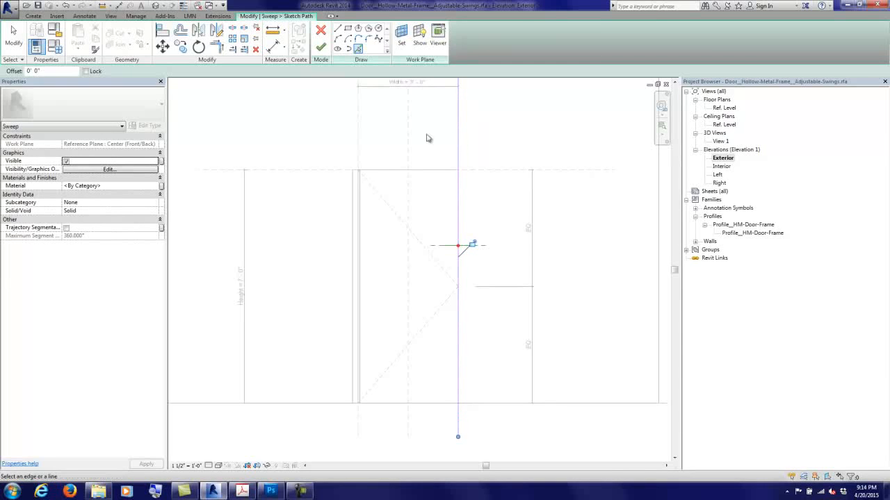
pyautogui.scroll(-2, 489, 202)
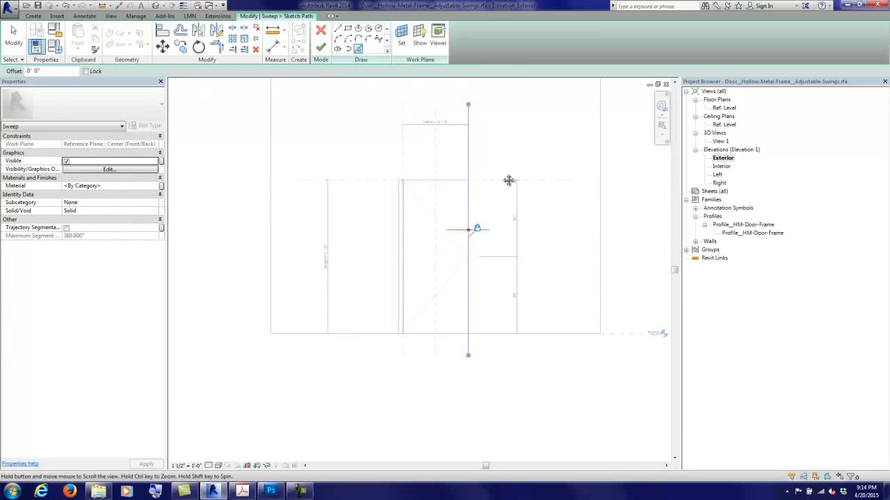
# Step: Align and lock the path line's upper end to the opening's head reference plane and its lower end to the Ref. Level line
pyautogui.click(162, 30)
pyautogui.click(336, 183)
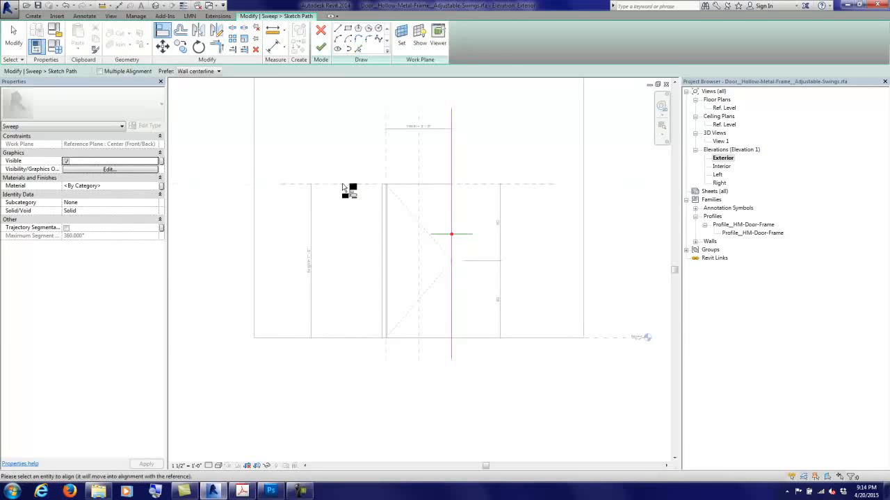
pyautogui.click(452, 110)
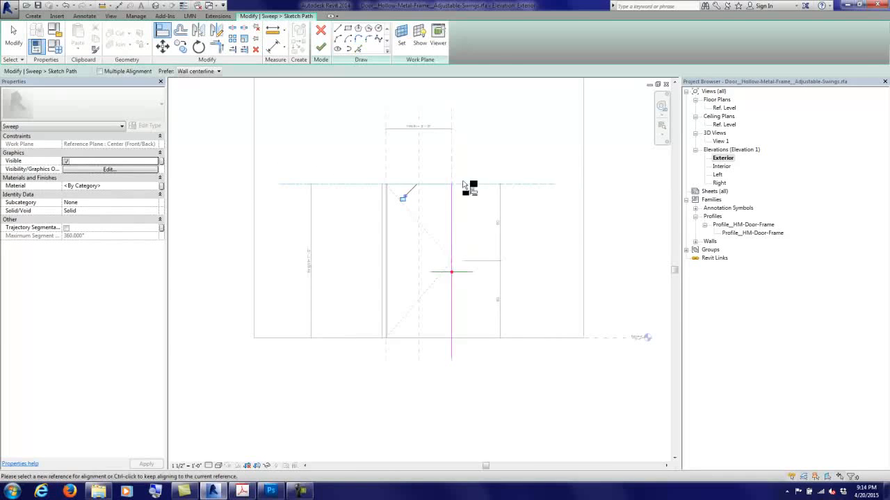
pyautogui.click(405, 198)
pyautogui.click(164, 32)
pyautogui.click(622, 337)
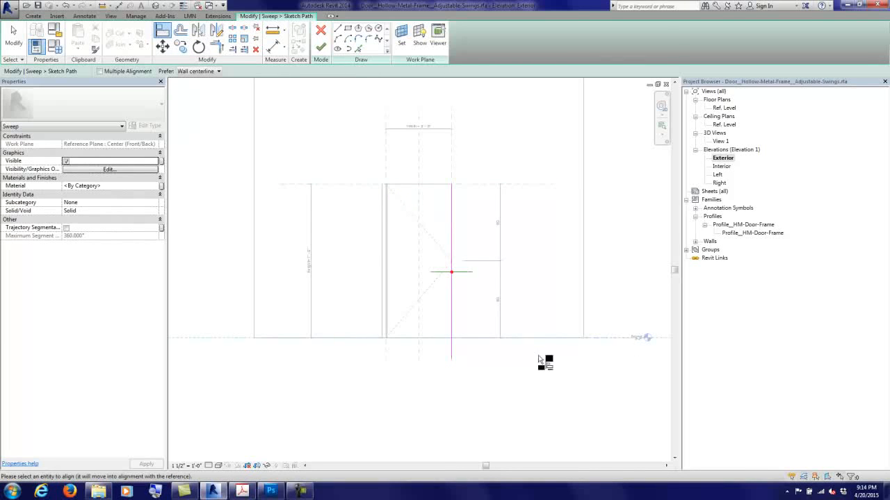
pyautogui.click(451, 357)
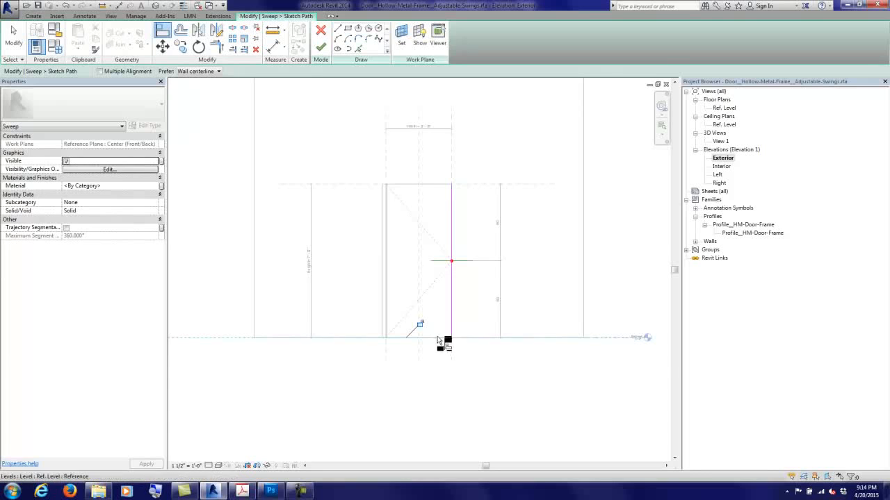
# Step: Associate the sweep's Material property with the existing Frame Material family parameter
pyautogui.click(162, 186)
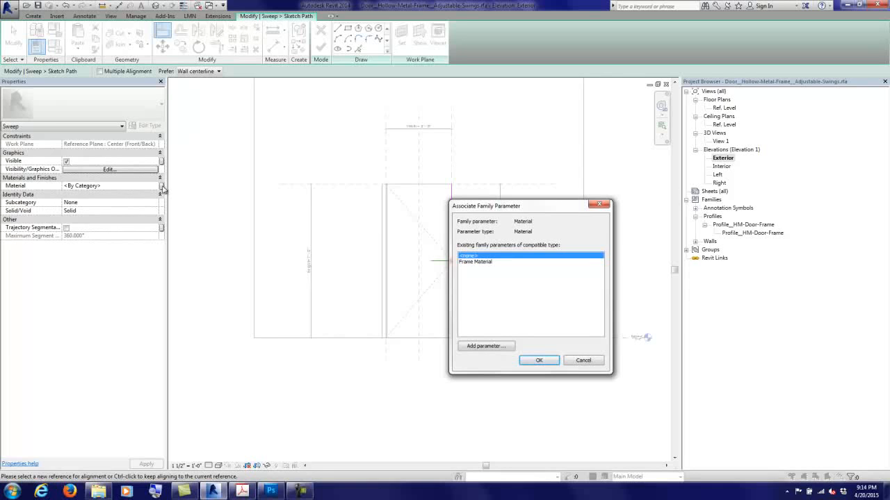
pyautogui.click(465, 263)
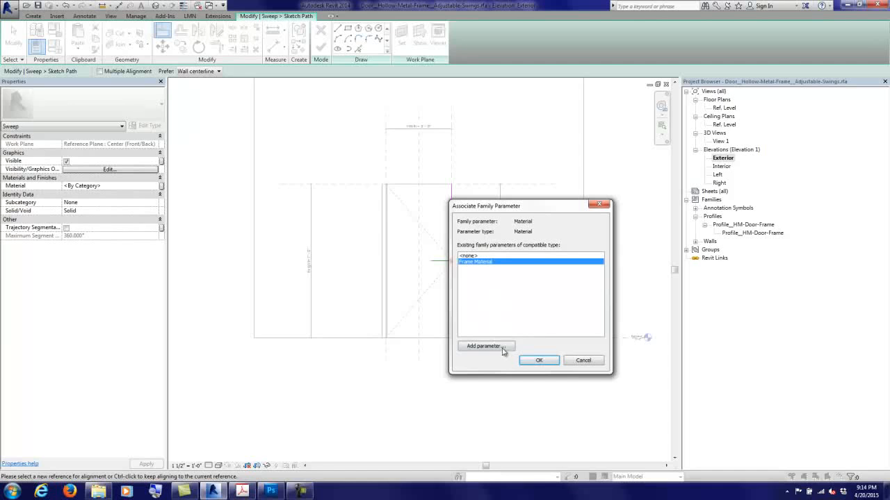
pyautogui.click(537, 360)
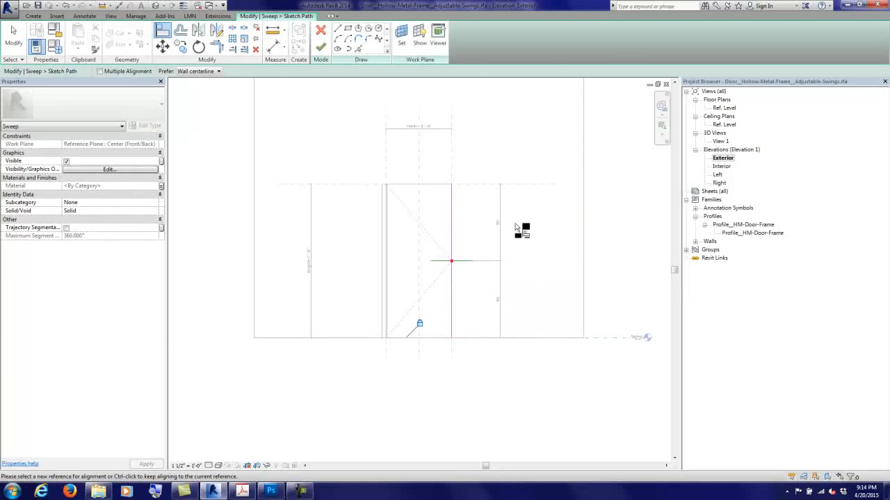
# Step: Complete the sweep along the finished path with the Profile__HM-Door-Frame profile, and select the new jamb in the Ref. Level floor plan
pyautogui.click(321, 46)
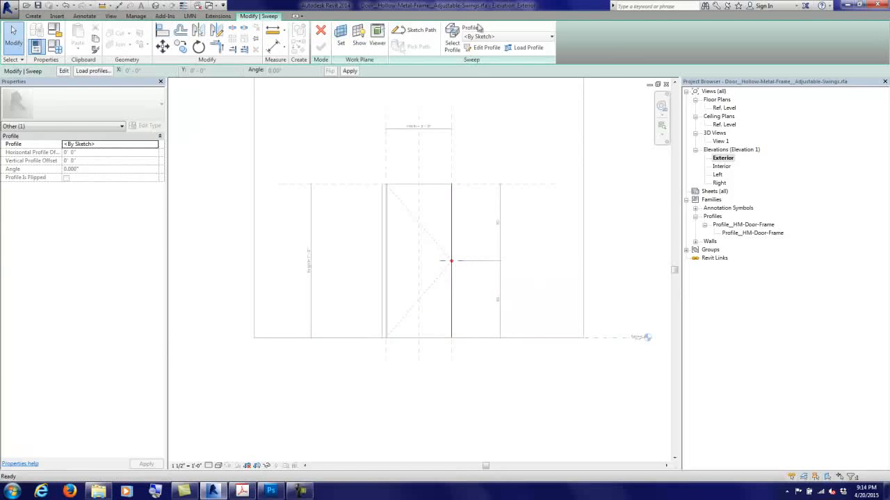
pyautogui.click(510, 40)
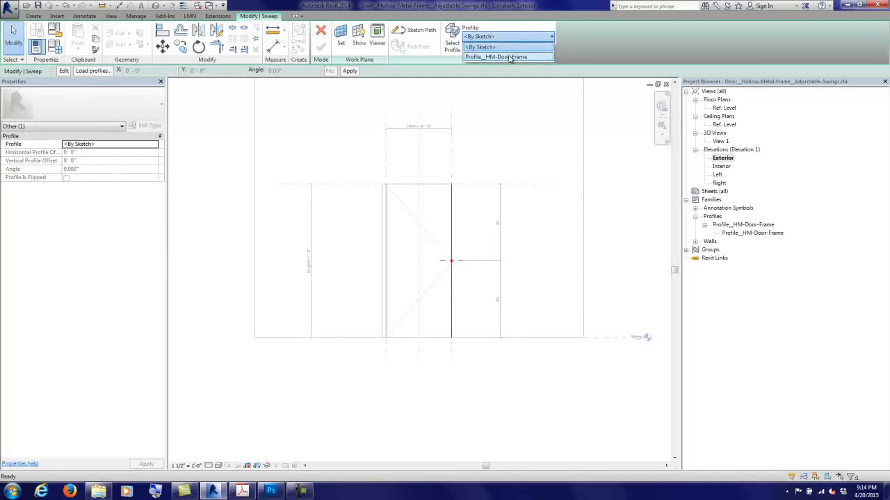
pyautogui.click(511, 56)
pyautogui.click(319, 49)
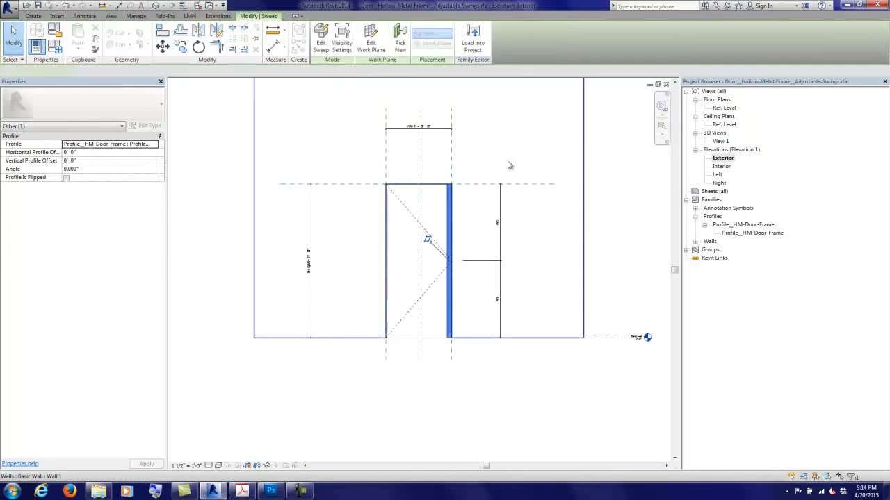
pyautogui.click(627, 216)
pyautogui.doubleClick(724, 108)
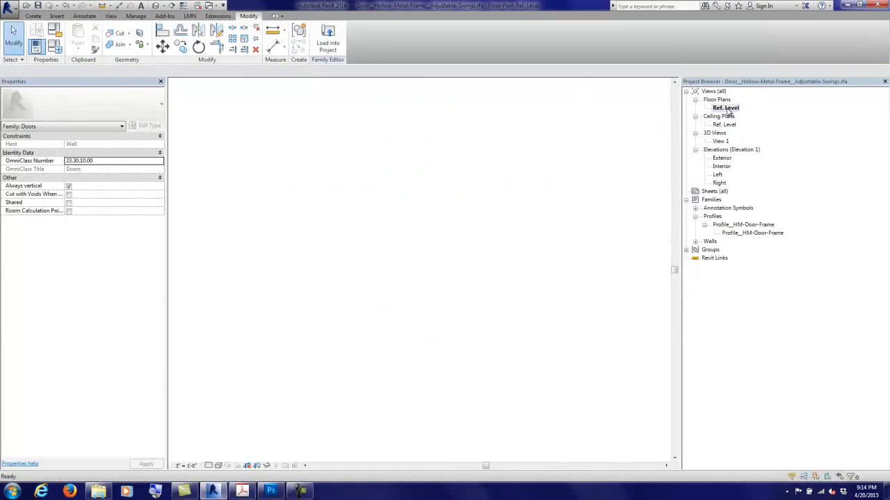
pyautogui.scroll(2, 280, 279)
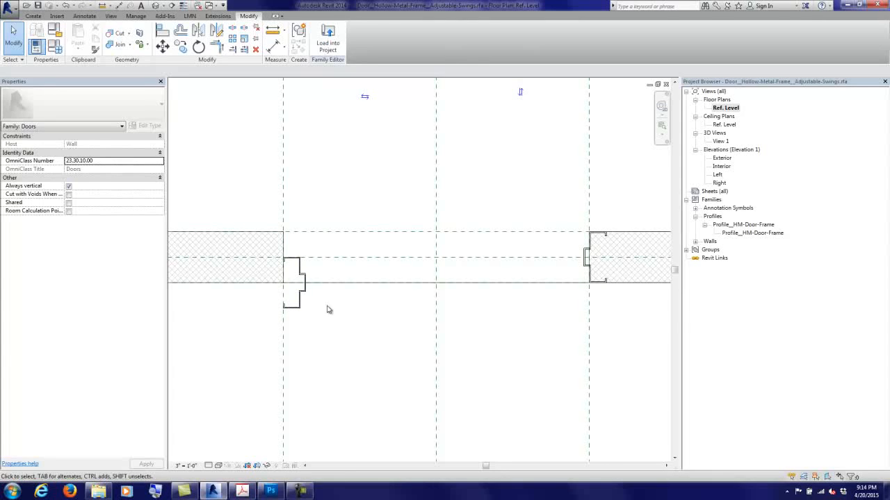
pyautogui.click(303, 306)
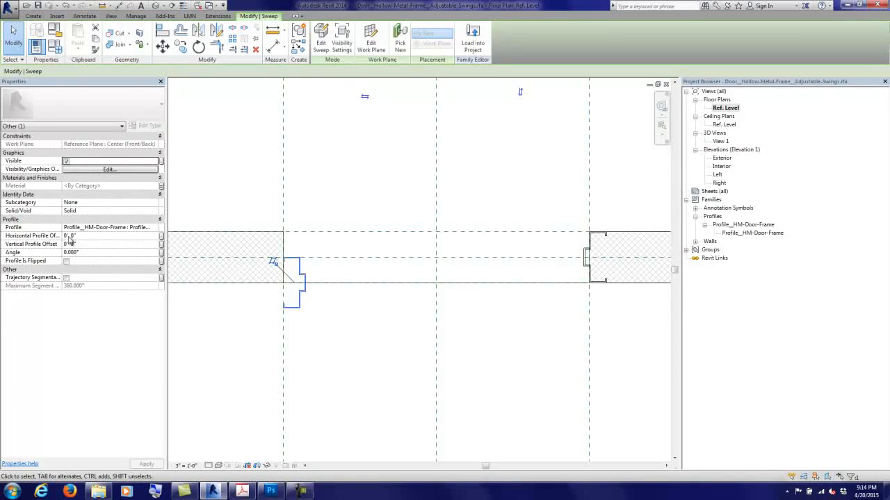
# Step: Associate the jamb sweep's Horizontal Profile Offset with the Face Frame Width parameter
pyautogui.click(162, 237)
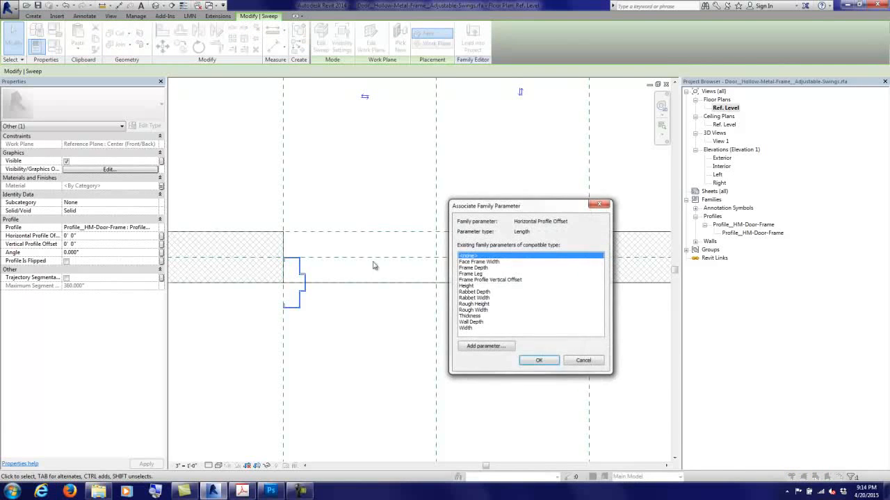
pyautogui.click(480, 262)
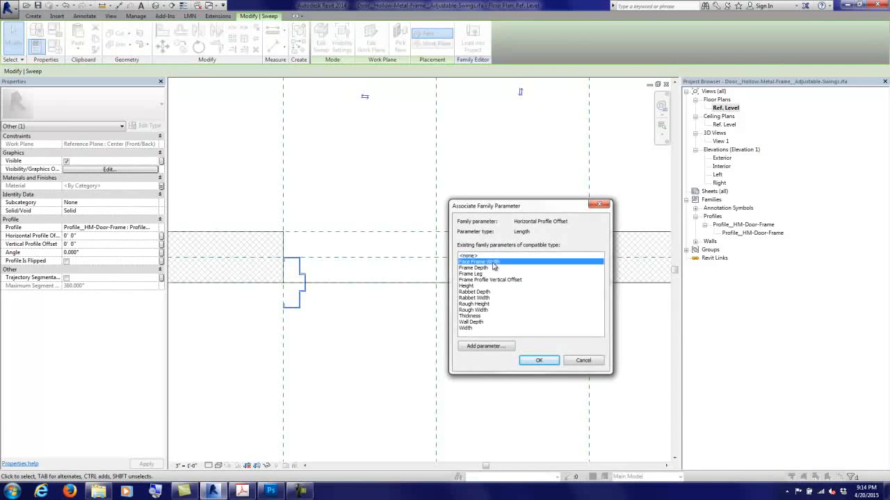
pyautogui.click(539, 360)
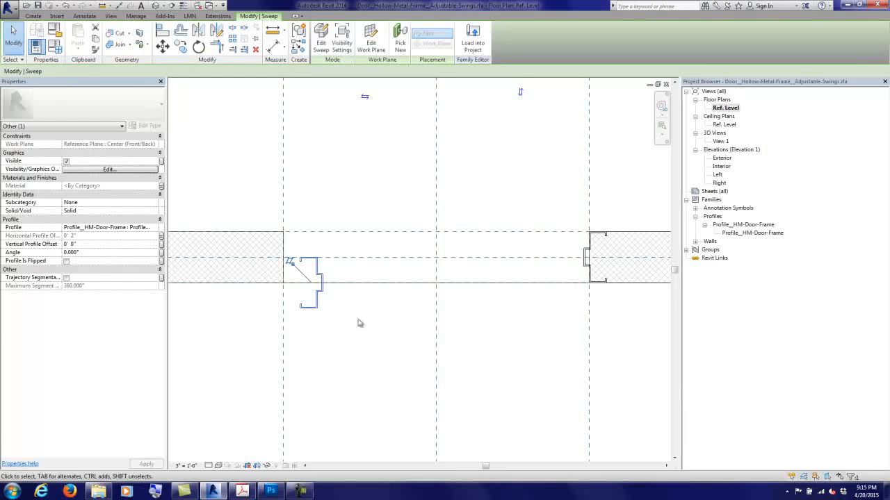
# Step: Add a type parameter named Face Frame Width Negative and associate it with the jamb sweep's Horizontal Profile Offset
pyautogui.click(161, 238)
pyautogui.click(486, 346)
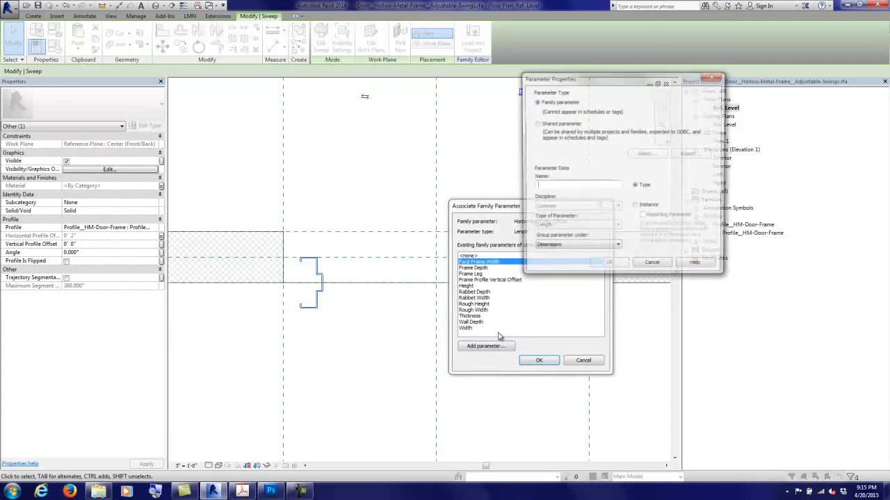
pyautogui.write('Frame Width Negative')
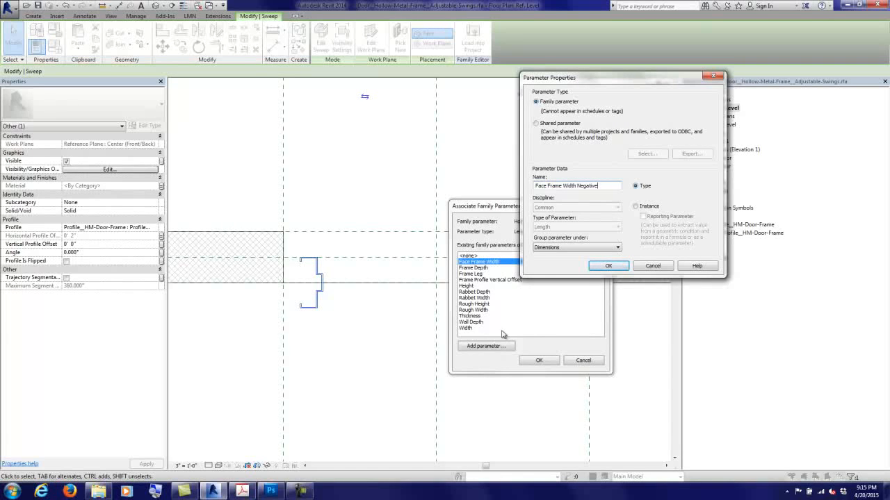
pyautogui.click(610, 266)
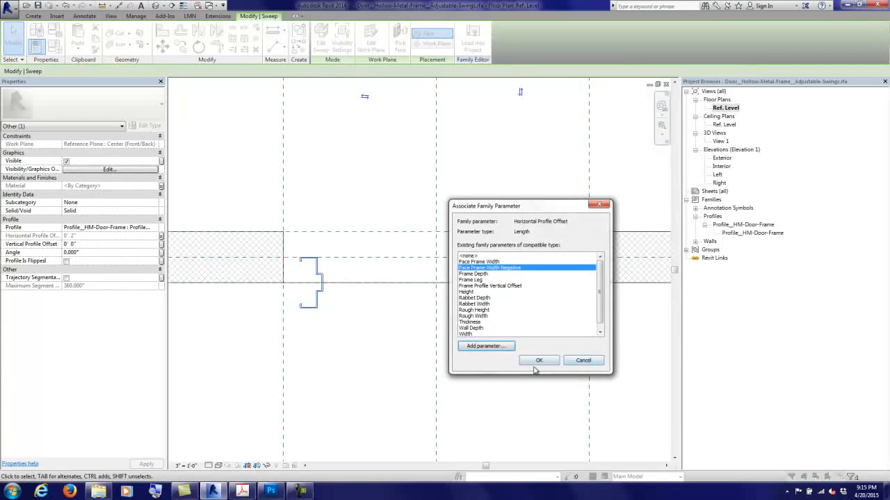
pyautogui.click(537, 363)
pyautogui.click(374, 354)
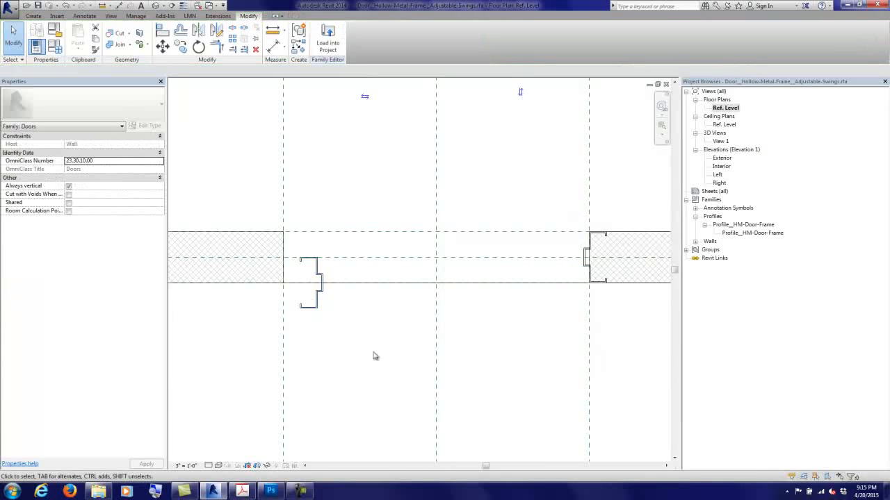
# Step: Give the Face Frame Width Negative parameter the formula -Face Frame Width and accept the family types
pyautogui.click(54, 46)
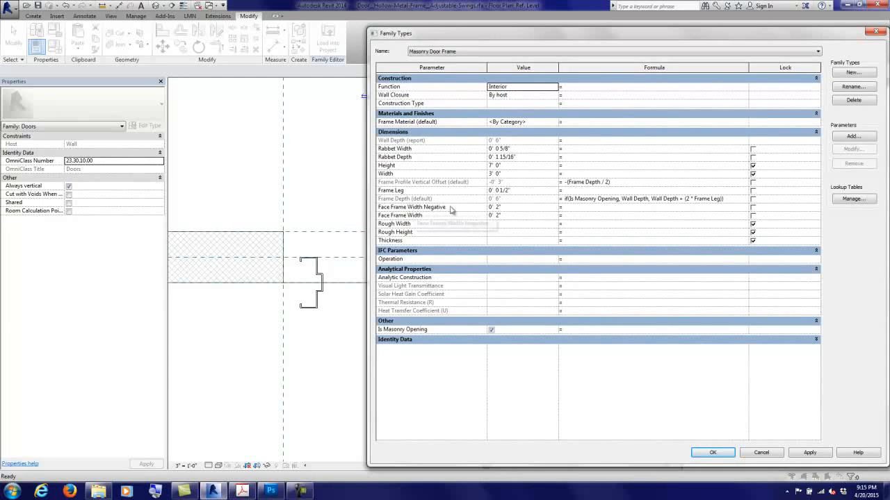
pyautogui.click(577, 208)
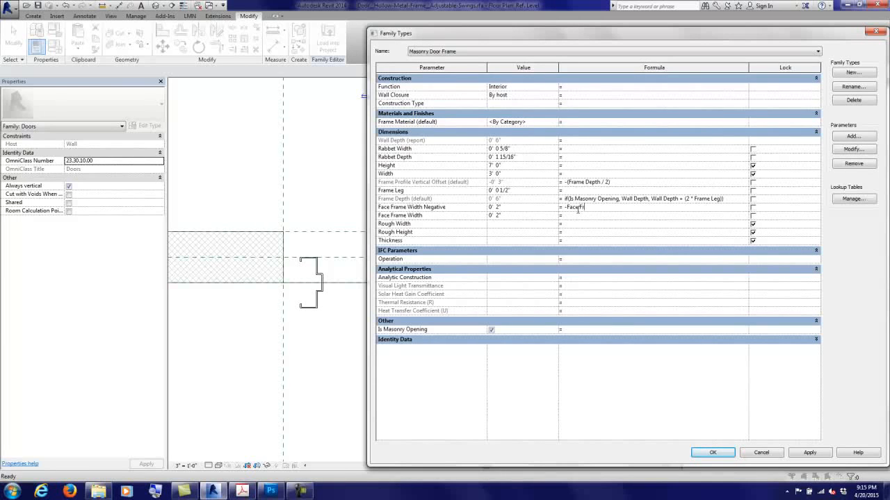
pyautogui.write('-Face Frame Width')
pyautogui.press('Tab')
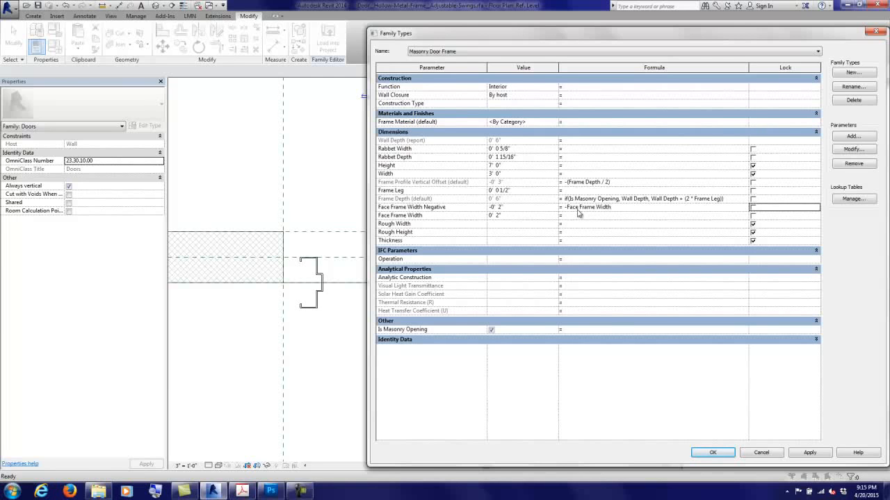
pyautogui.click(711, 453)
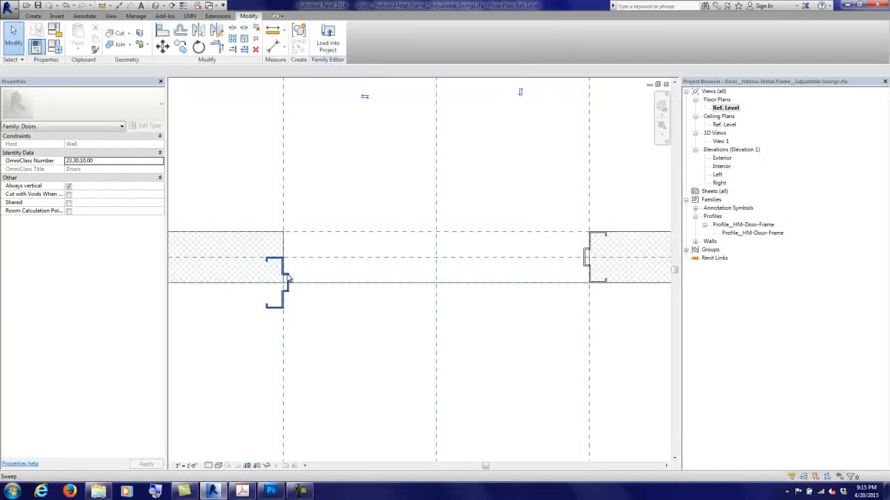
# Step: Associate the new jamb sweep's Vertical Profile Offset with the Frame Profile Vertical Offset parameter
pyautogui.click(272, 306)
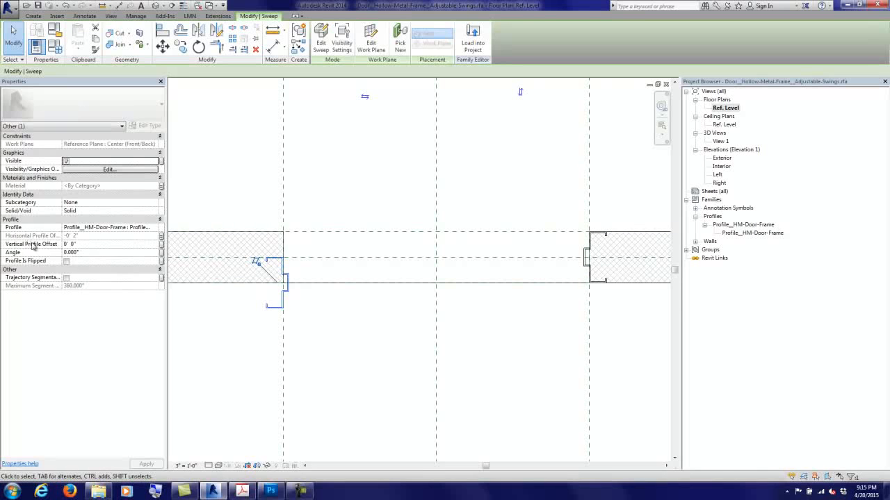
pyautogui.click(161, 244)
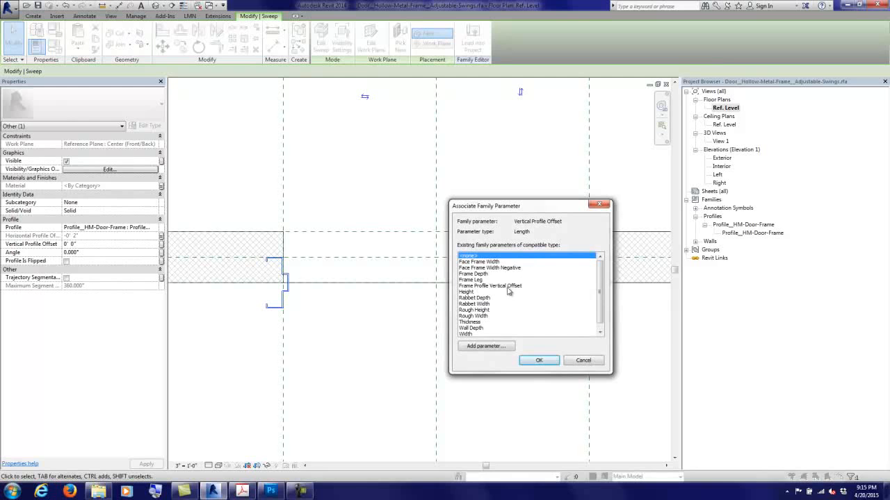
pyautogui.click(502, 286)
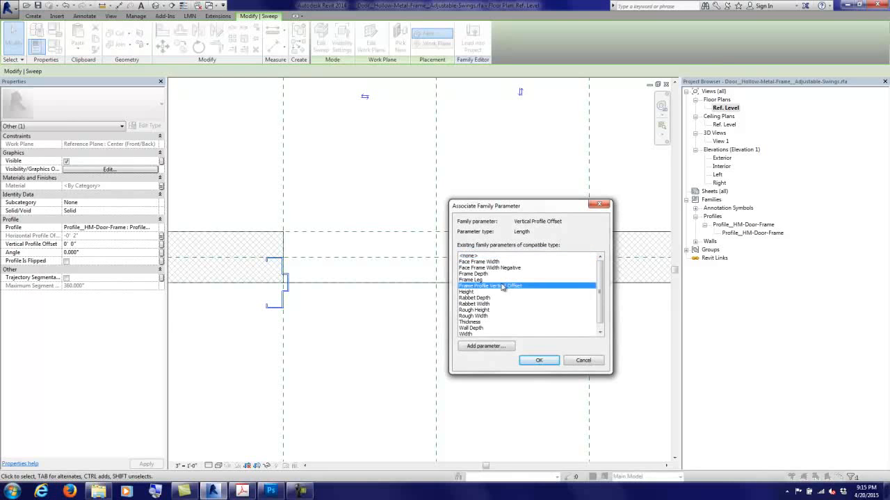
pyautogui.click(539, 361)
pyautogui.click(355, 340)
# Step: Apply the Gypsum Wall Board Frame type to test how both jambs adapt to the wall in plan
pyautogui.scroll(-2, 304, 283)
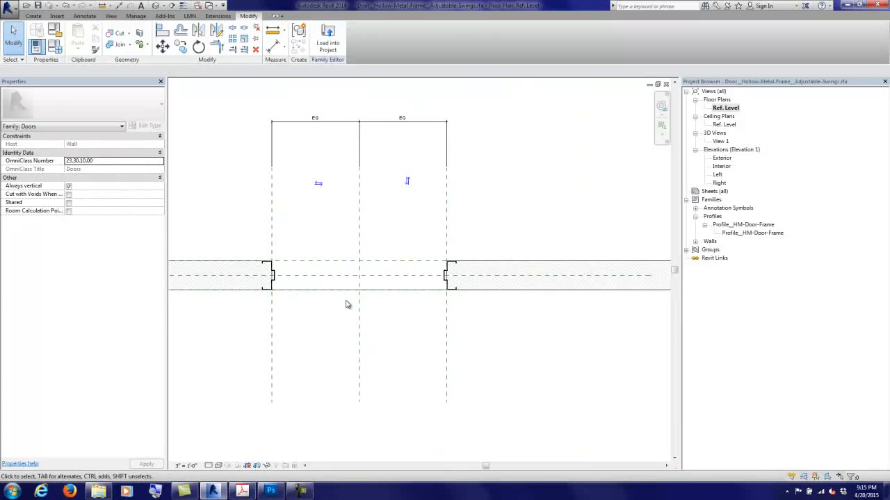
pyautogui.scroll(2, 347, 305)
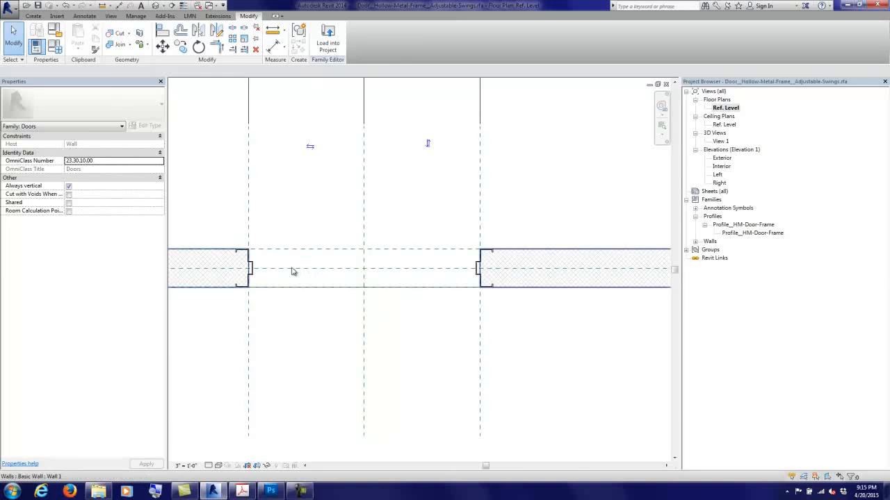
pyautogui.click(55, 47)
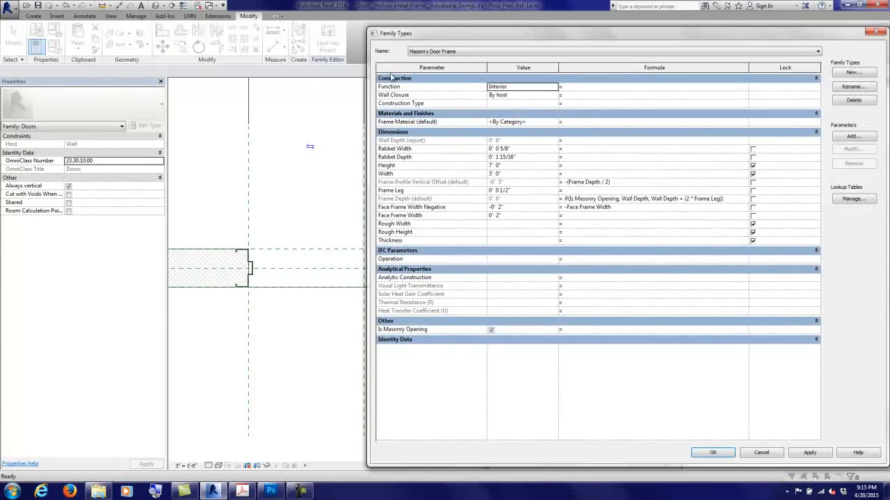
pyautogui.moveTo(367, 77); pyautogui.dragTo(513, 66)
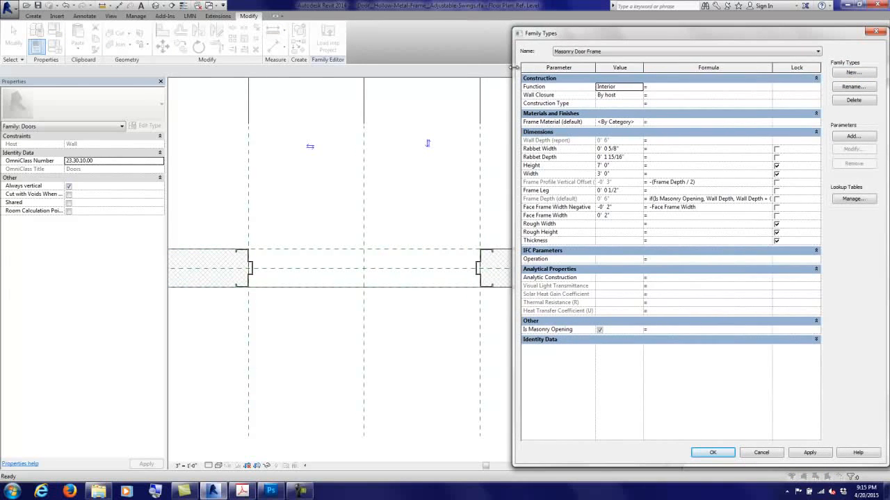
pyautogui.click(575, 54)
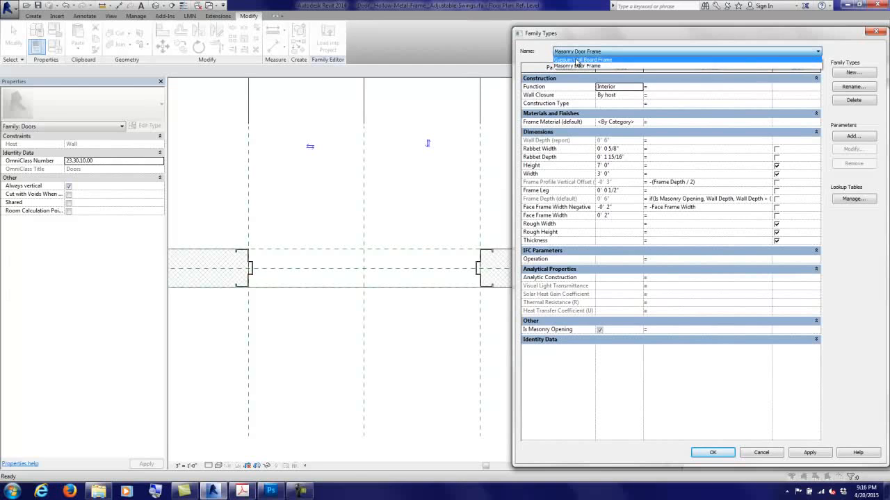
pyautogui.click(576, 60)
pyautogui.click(805, 453)
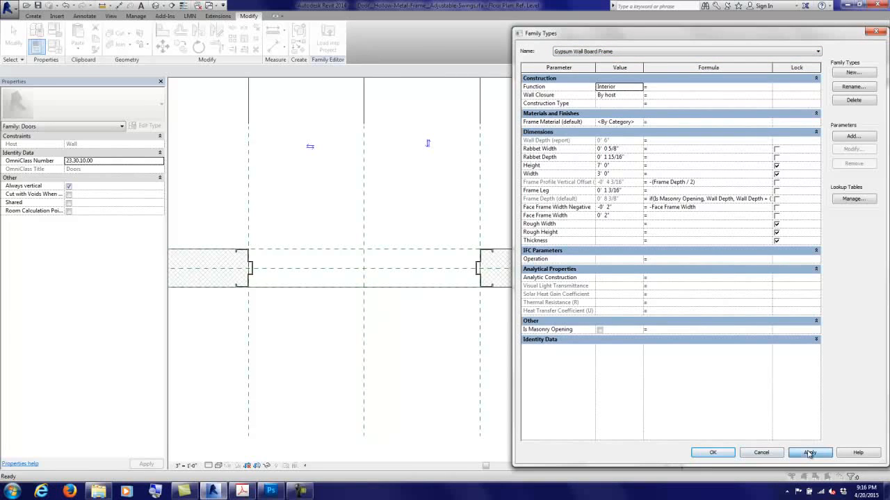
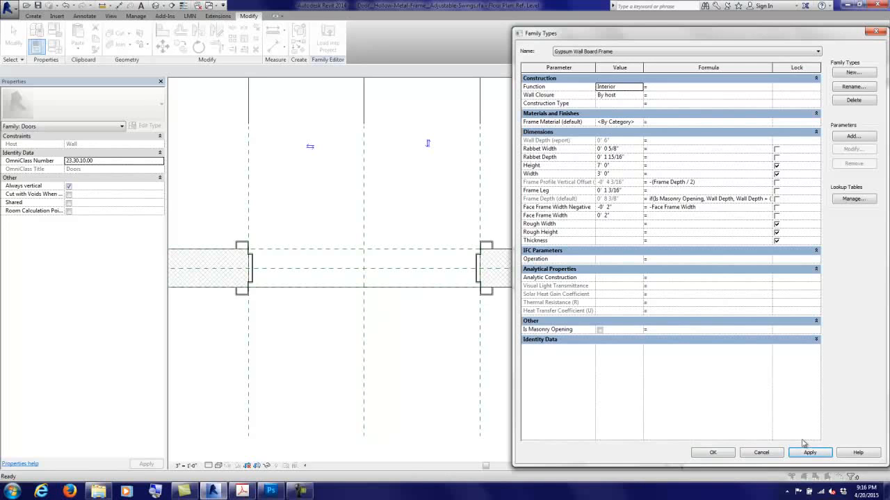
# Step: Set Frame Leg to 1/2" for the Gypsum Wall Board Frame type, apply it to both jambs and accept the family types
pyautogui.click(627, 191)
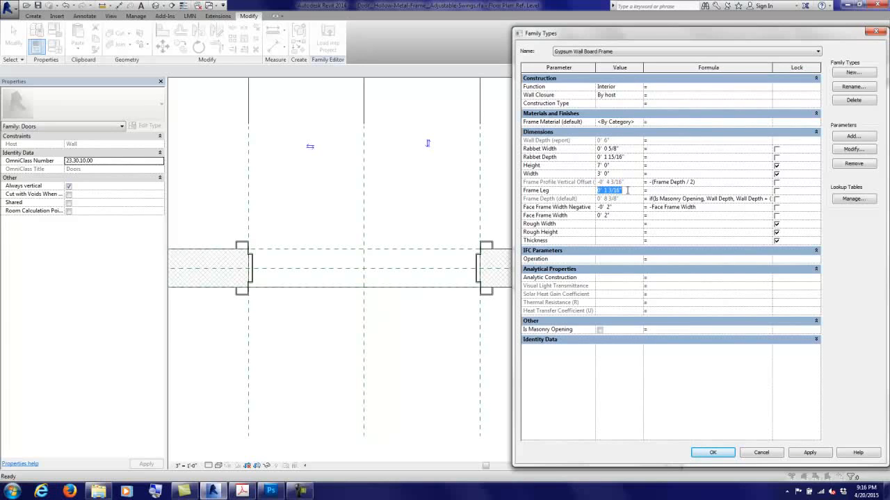
pyautogui.write('.5')
pyautogui.press('Tab')
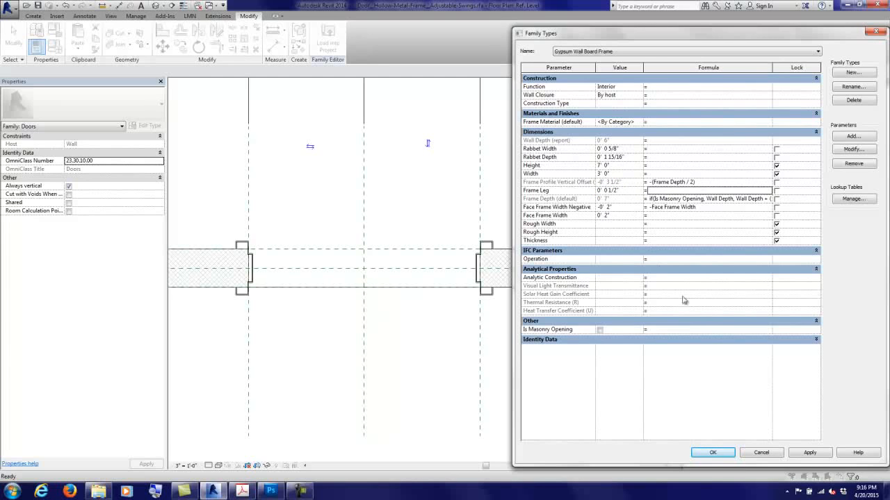
pyautogui.click(808, 453)
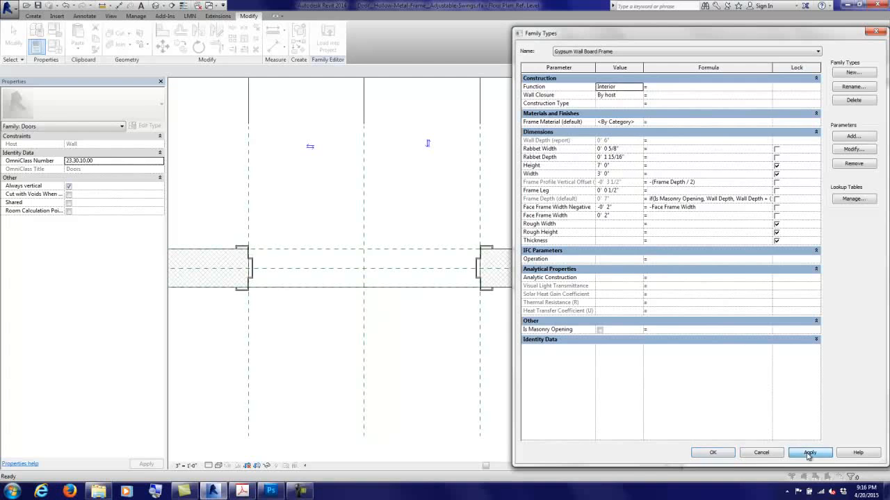
pyautogui.click(714, 452)
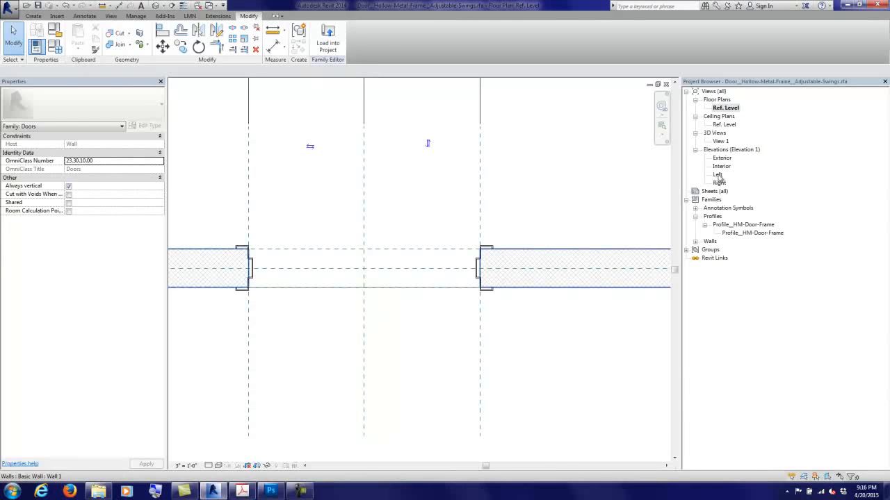
# Step: Check the frame in the Left elevation and open the Exterior elevation
pyautogui.doubleClick(717, 175)
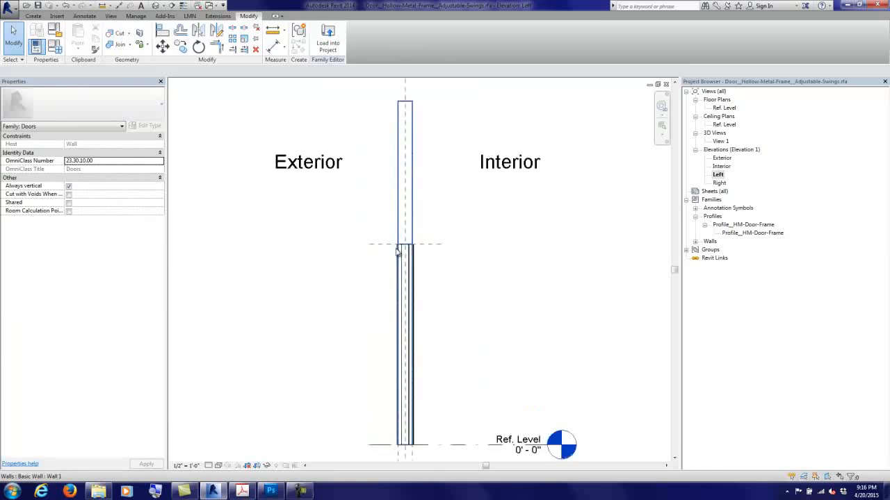
pyautogui.scroll(4, 459, 229)
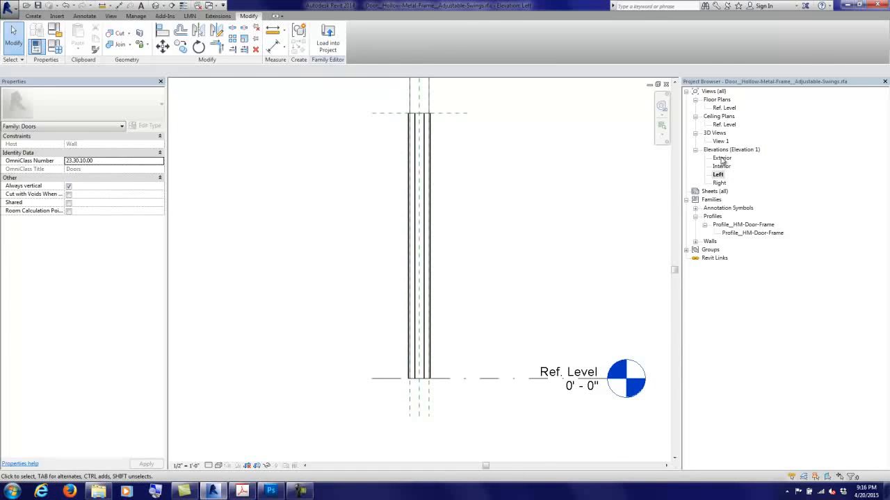
pyautogui.doubleClick(721, 158)
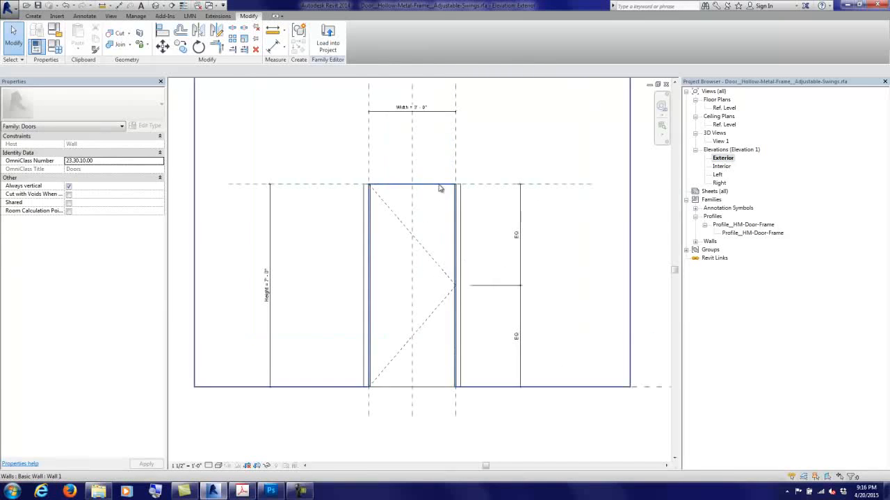
pyautogui.click(33, 15)
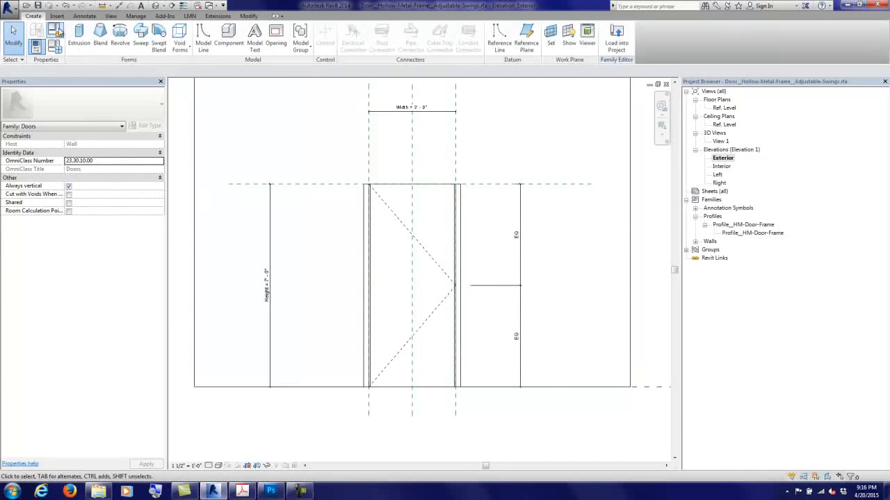
pyautogui.click(141, 36)
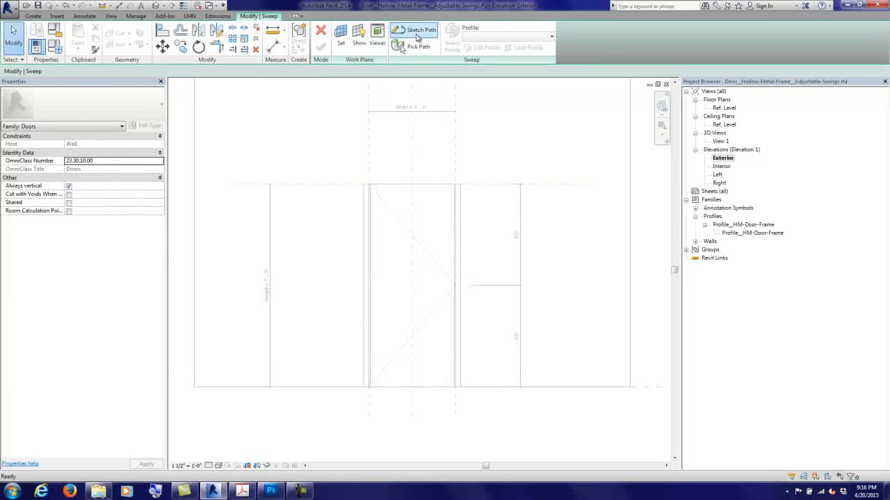
pyautogui.click(417, 31)
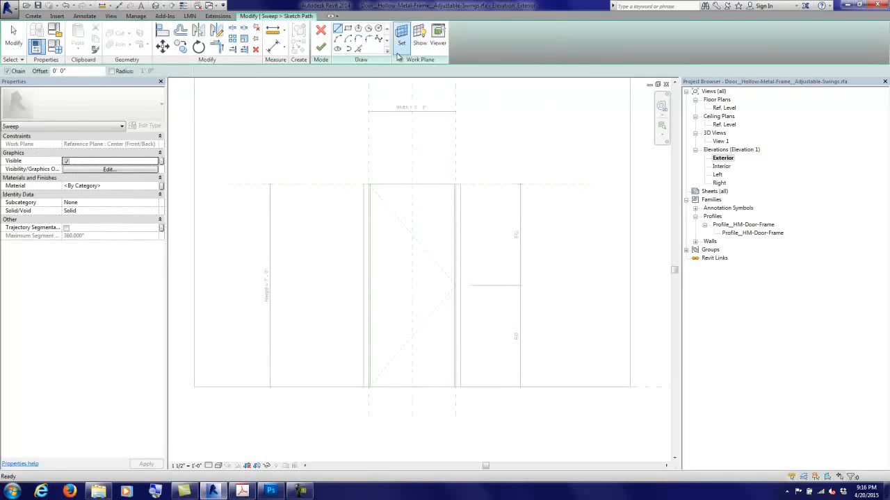
pyautogui.click(358, 49)
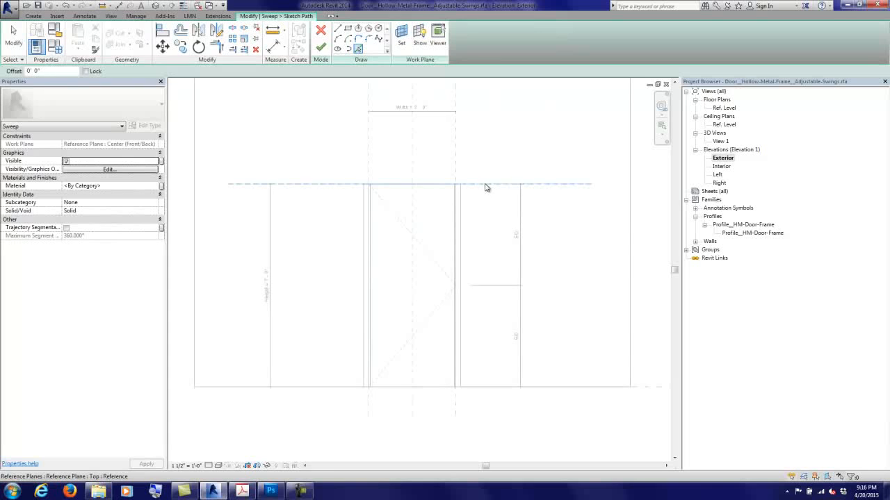
pyautogui.click(320, 187)
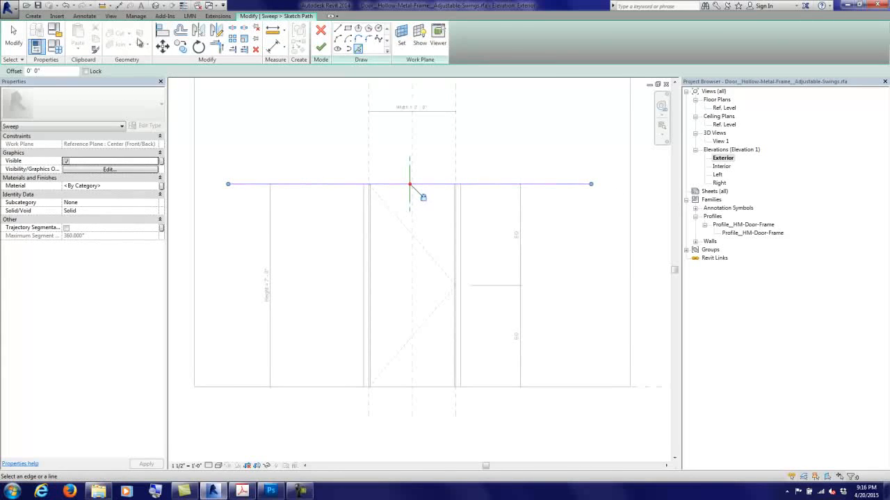
pyautogui.click(162, 31)
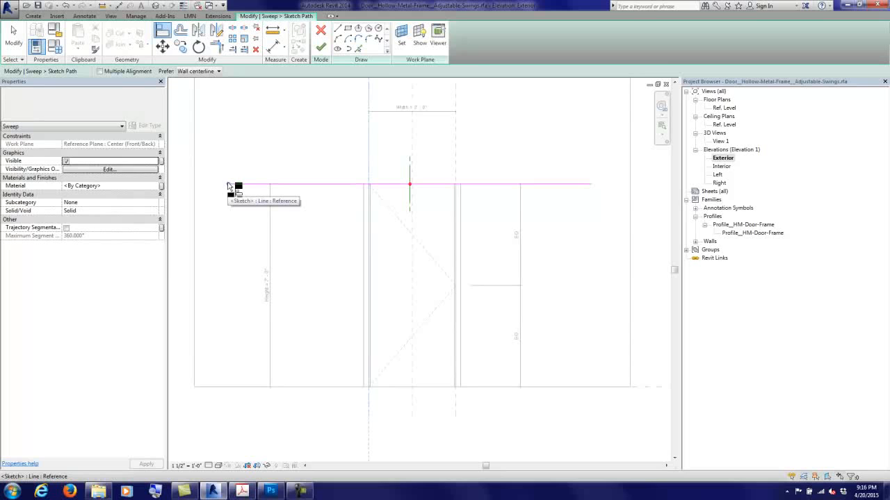
pyautogui.moveTo(228, 186); pyautogui.dragTo(382, 262)
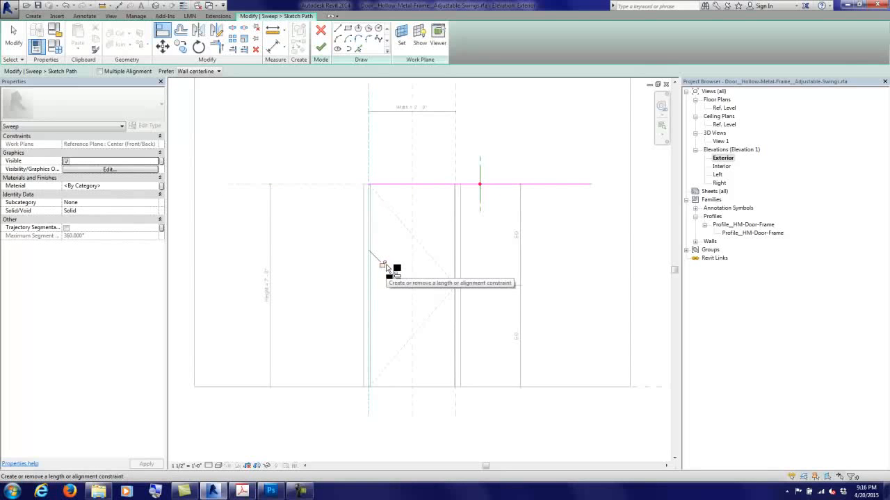
pyautogui.click(383, 264)
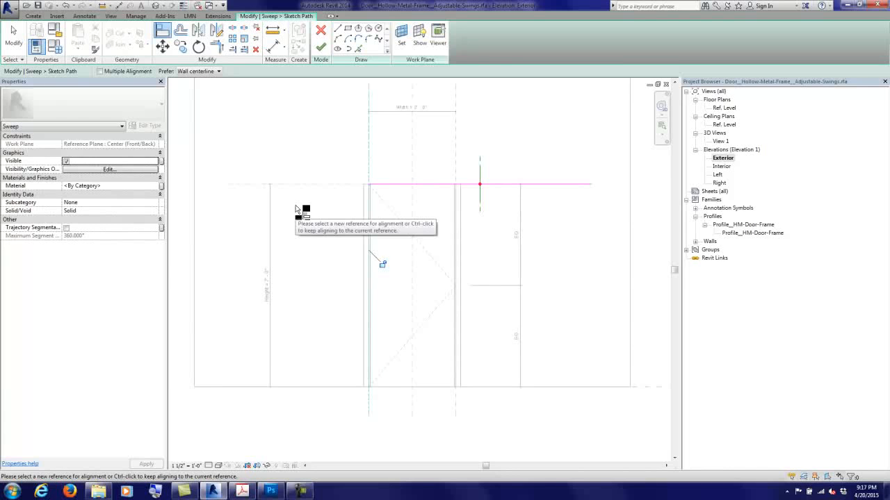
pyautogui.click(321, 31)
pyautogui.click(469, 251)
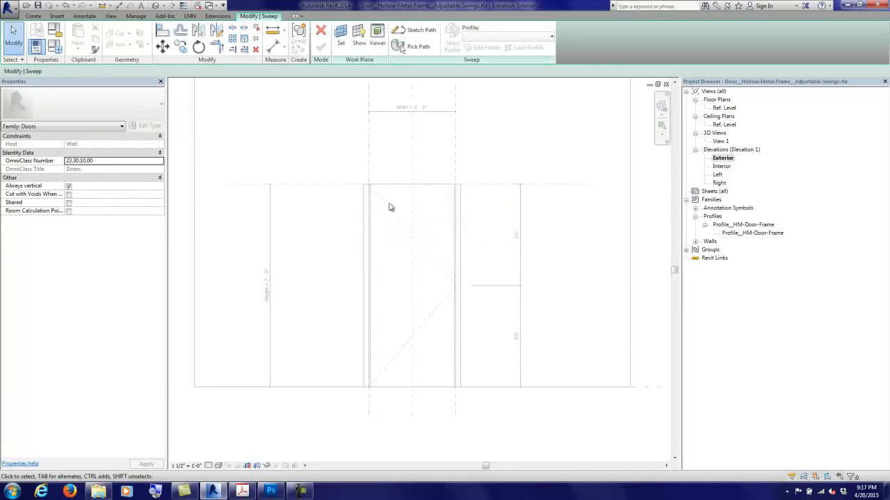
pyautogui.click(321, 31)
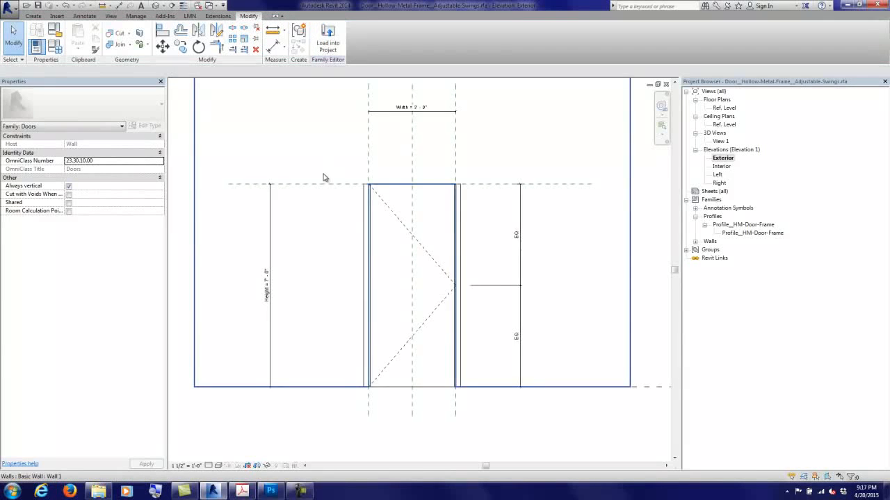
pyautogui.click(324, 152)
pyautogui.click(14, 42)
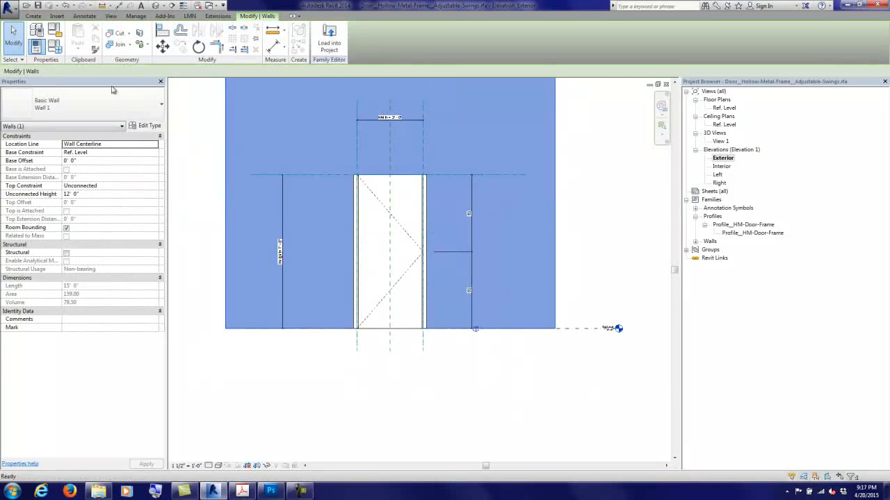
# Step: Draw two vertical reference planes outside the opening, about 8" beyond the left jamb plane and about 5" beyond the right one
pyautogui.moveTo(303, 186); pyautogui.dragTo(302, 225, button='middle')
pyautogui.click(32, 16)
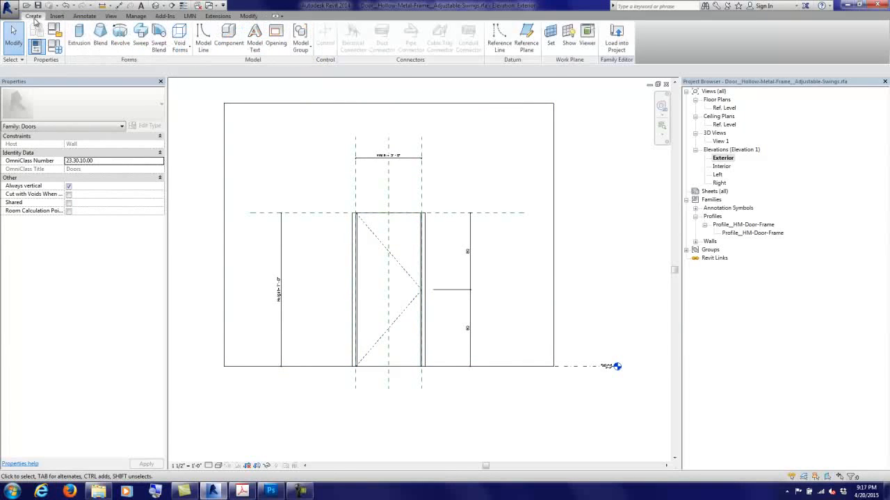
pyautogui.click(526, 35)
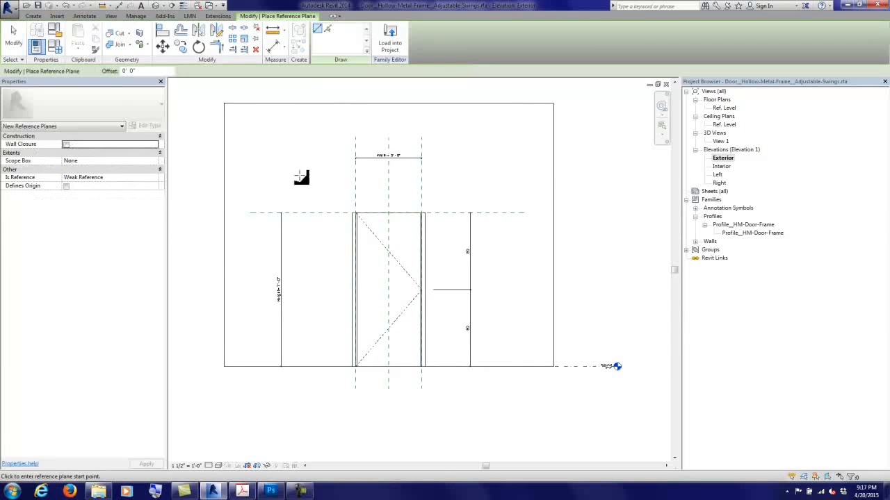
pyautogui.click(341, 134)
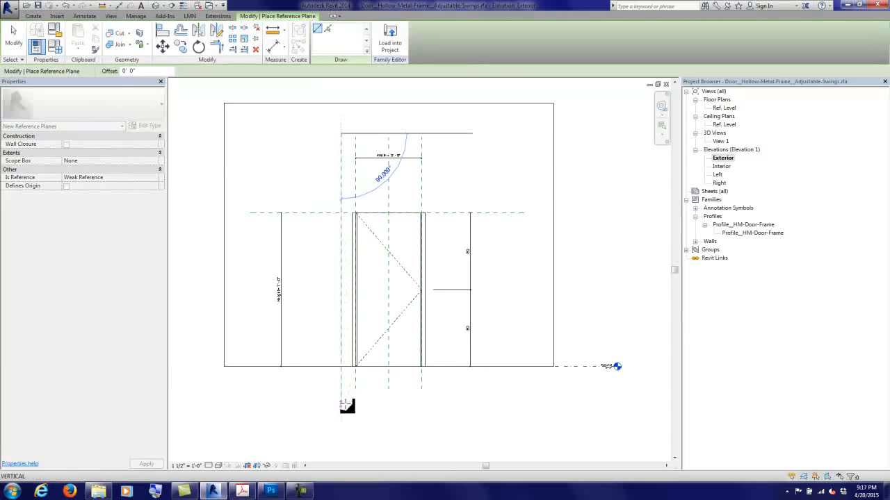
pyautogui.click(341, 404)
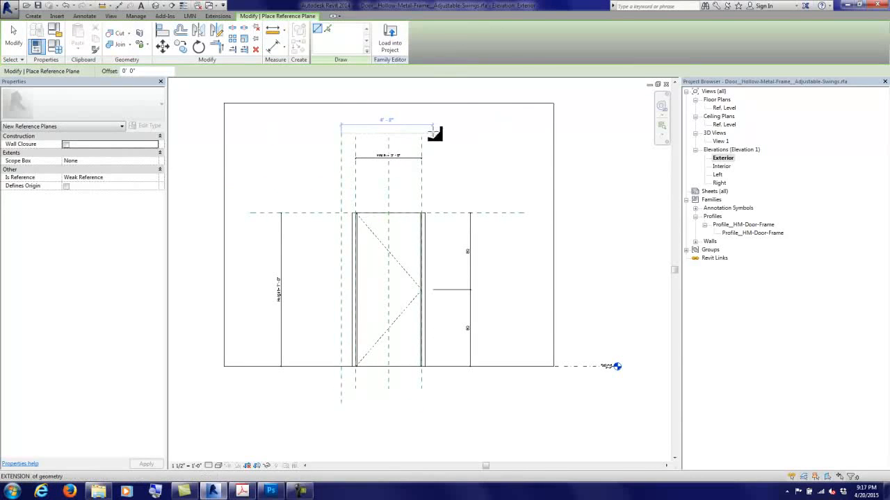
pyautogui.click(429, 132)
pyautogui.click(431, 393)
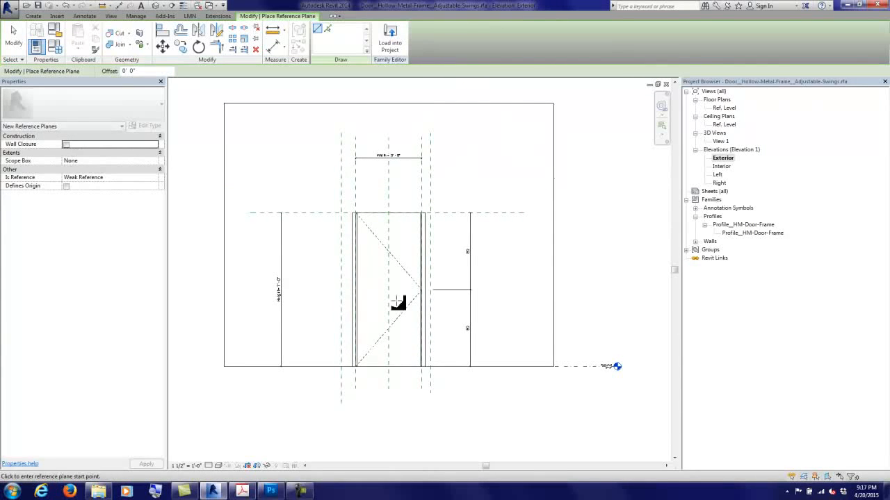
# Step: Add aligned dimensions from each new vertical reference plane to the adjacent reference plane at the edge of the opening
pyautogui.click(276, 49)
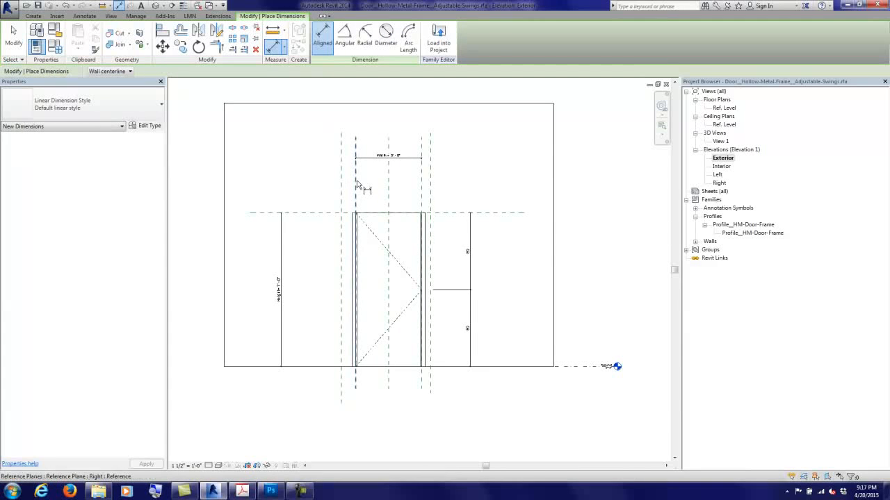
pyautogui.click(341, 167)
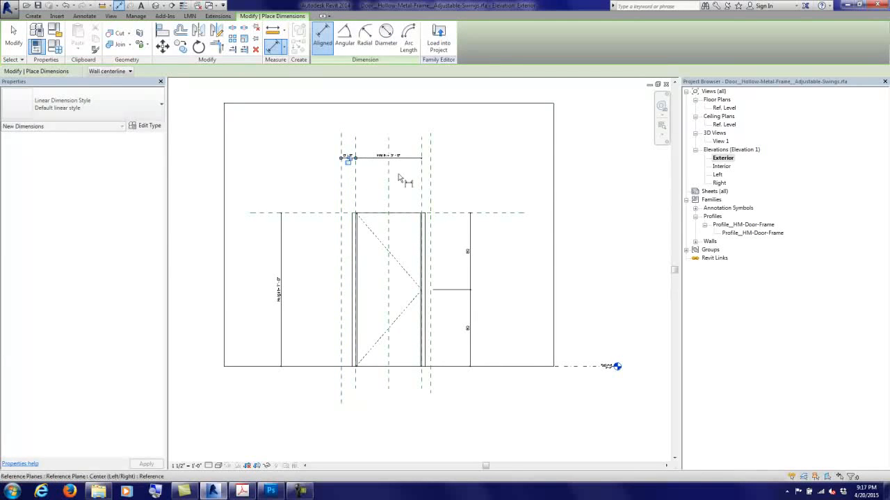
pyautogui.click(430, 178)
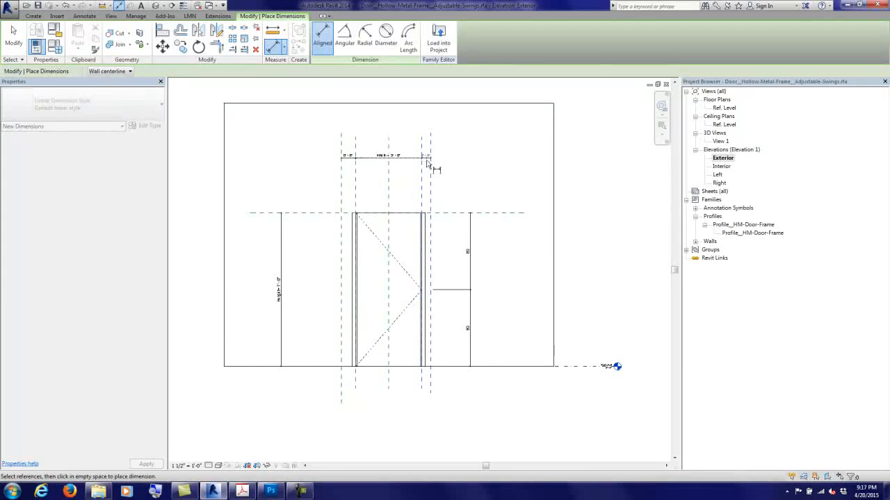
pyautogui.click(424, 158)
# Step: Label both new side dimensions with the Face Frame Width parameter so the outer reference planes follow the jamb faces
pyautogui.scroll(3, 420, 160)
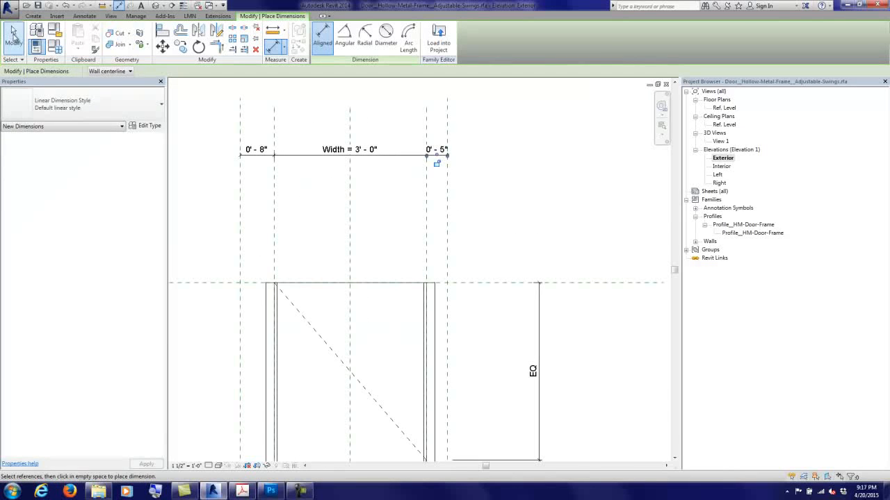
pyautogui.click(13, 36)
pyautogui.click(260, 149)
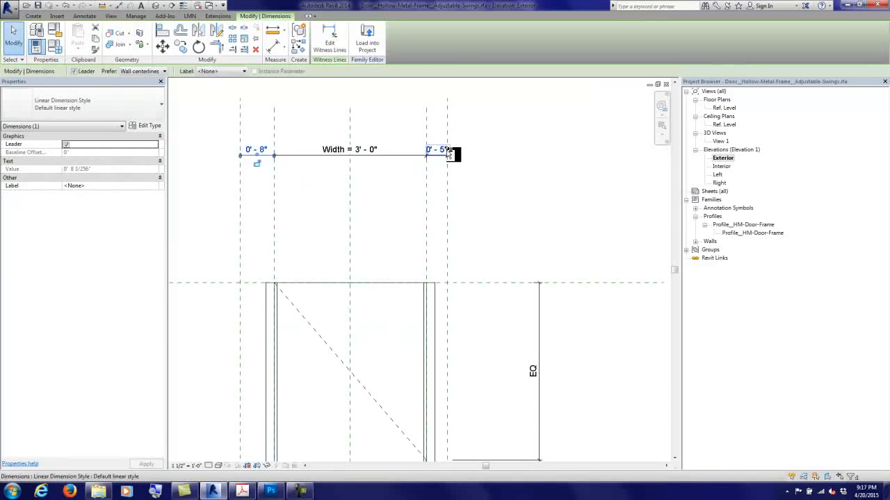
pyautogui.keyDown('ctrl'); pyautogui.click(448, 153); pyautogui.keyUp('ctrl')
pyautogui.click(209, 71)
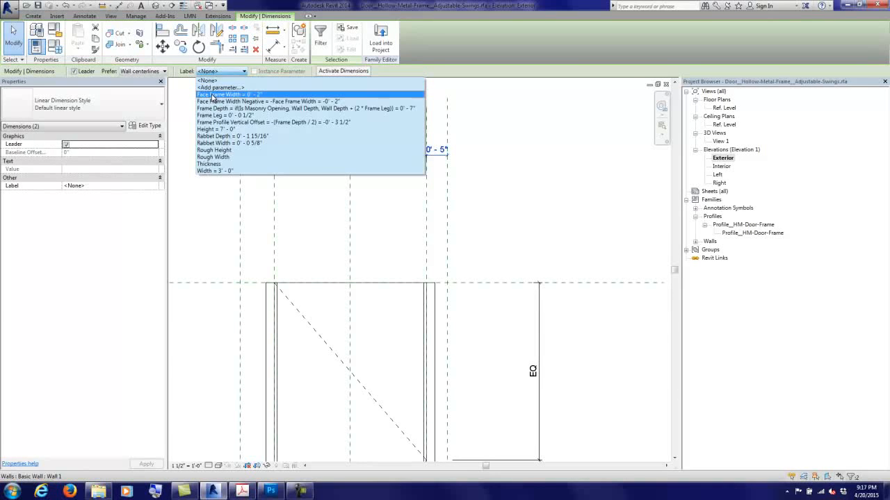
pyautogui.click(212, 96)
pyautogui.click(523, 201)
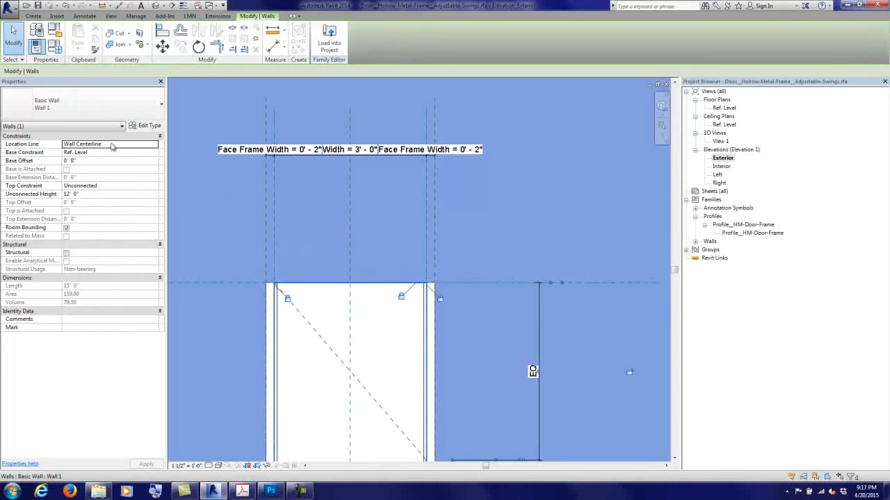
pyautogui.click(244, 162)
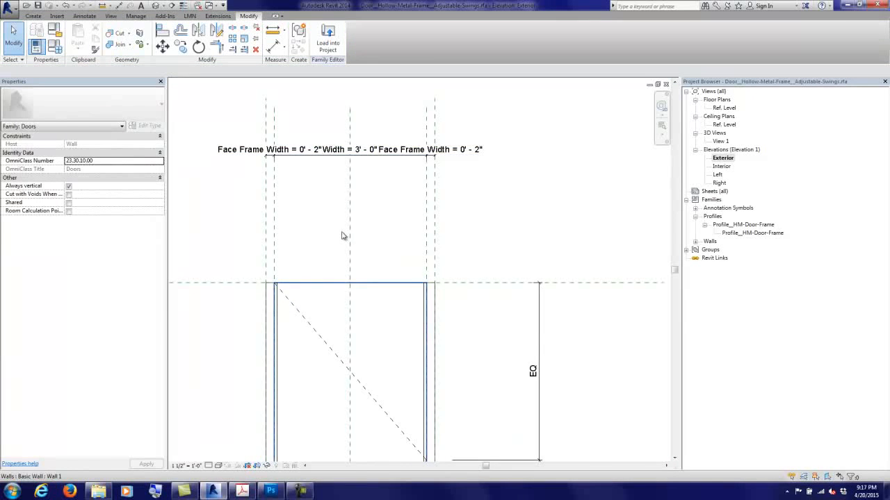
# Step: Start a sweep and create its path line by picking the horizontal reference plane at the head of the opening
pyautogui.scroll(-2, 341, 236)
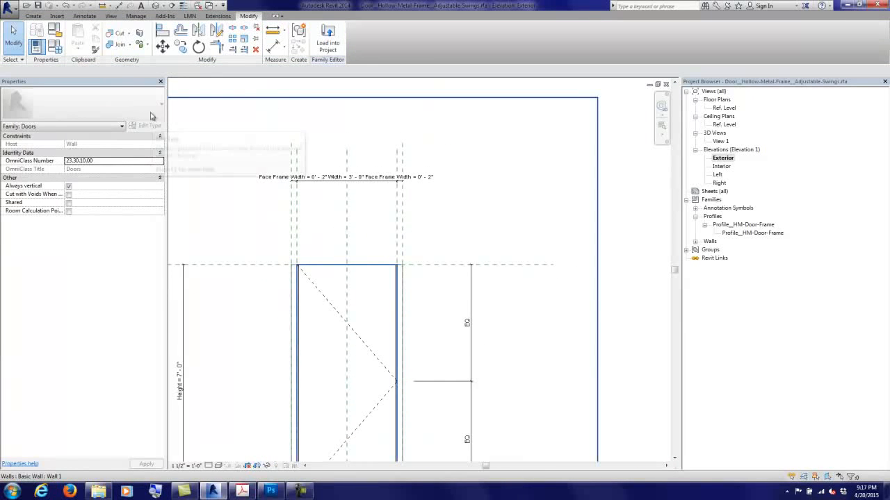
pyautogui.click(34, 17)
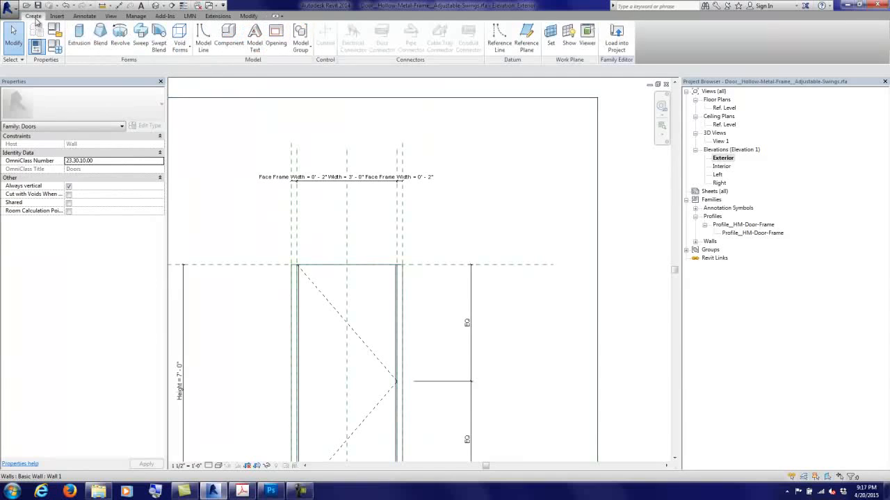
pyautogui.click(141, 36)
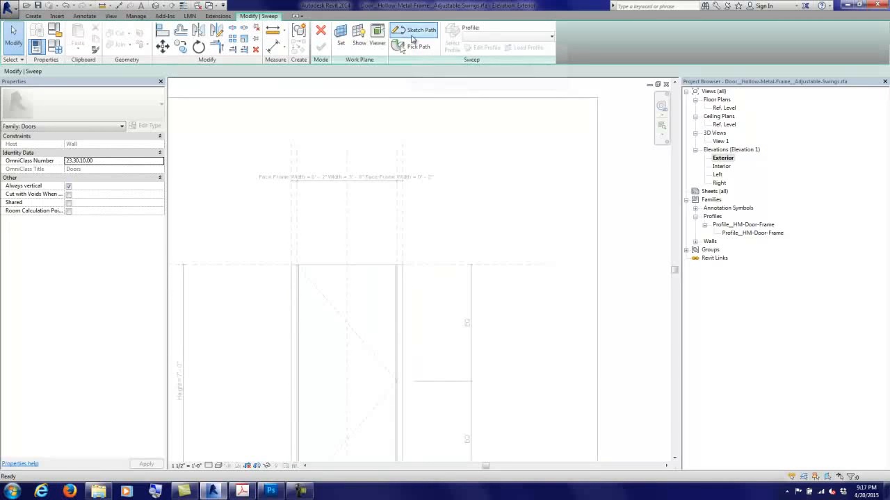
pyautogui.click(415, 36)
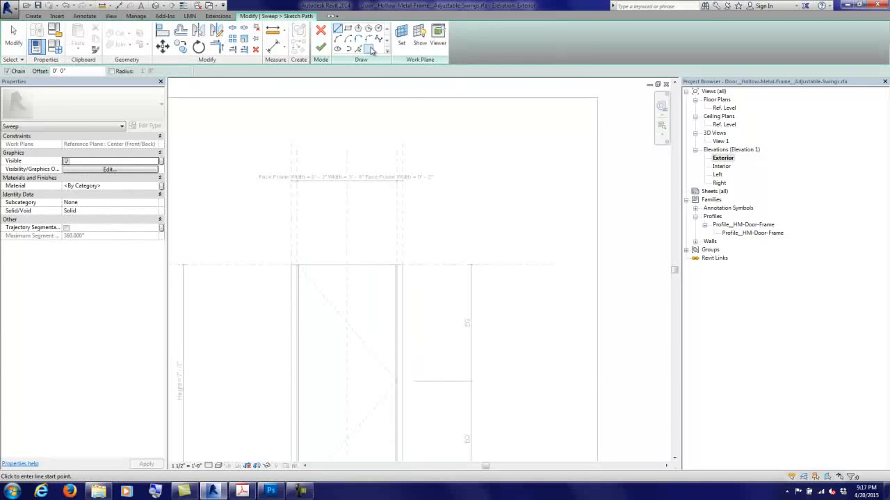
pyautogui.click(360, 52)
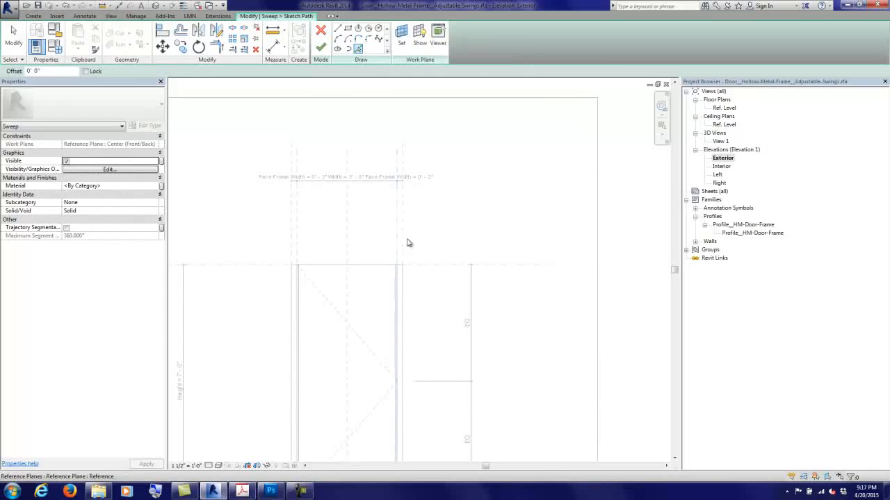
pyautogui.click(429, 265)
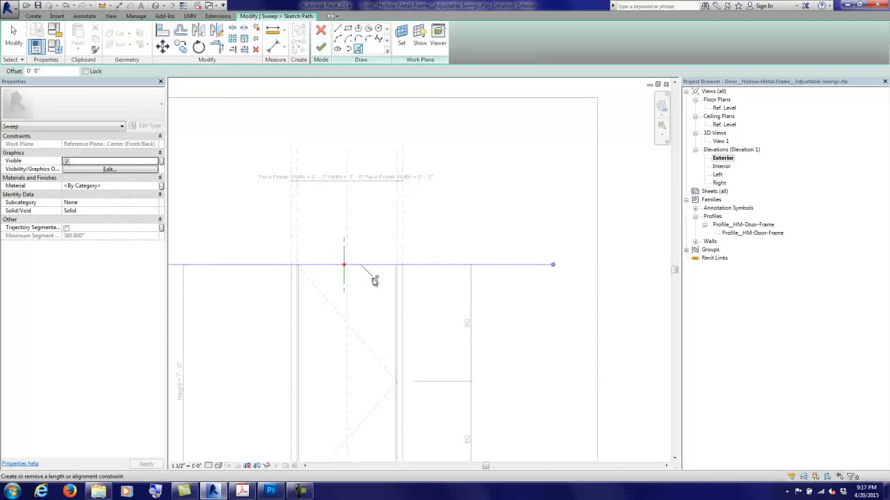
# Step: Align both ends of the sweep path line to the outer vertical reference planes on either side of the opening
pyautogui.click(162, 31)
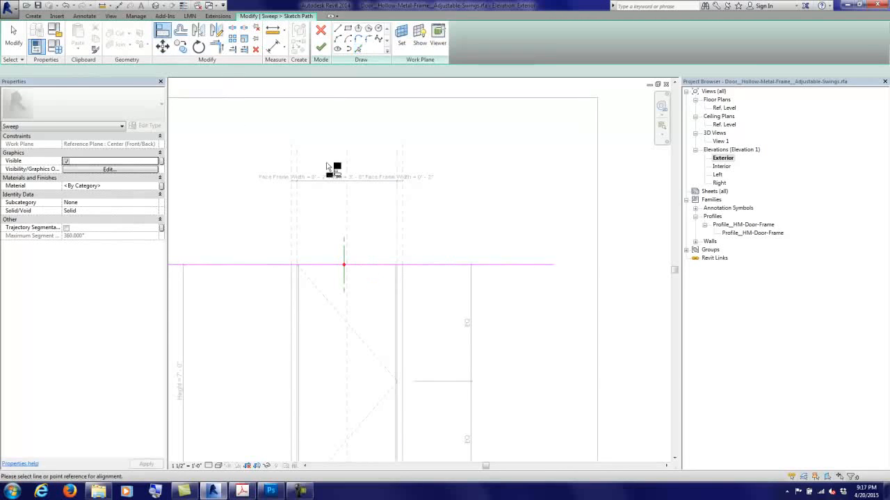
pyautogui.click(402, 214)
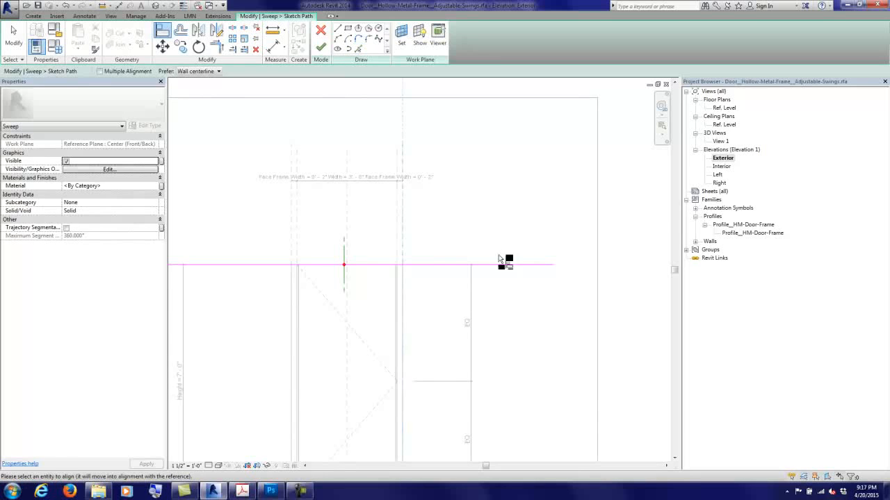
pyautogui.click(553, 265)
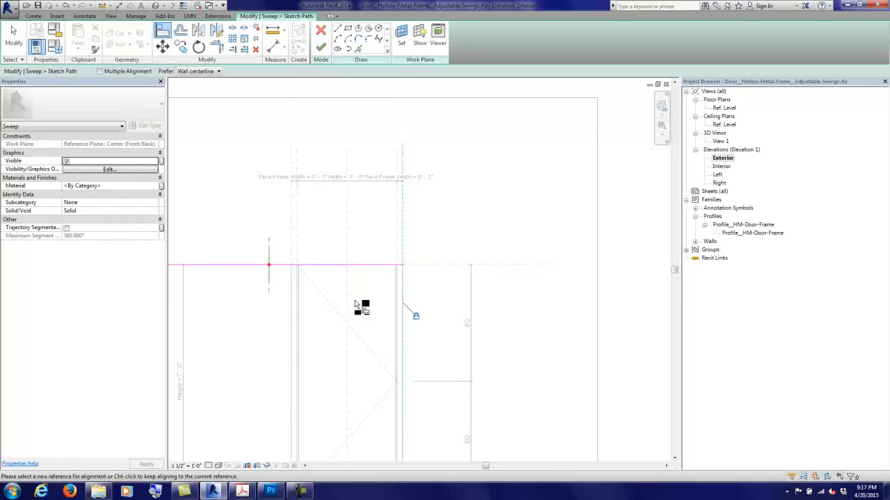
pyautogui.moveTo(361, 308); pyautogui.dragTo(558, 255, button='middle')
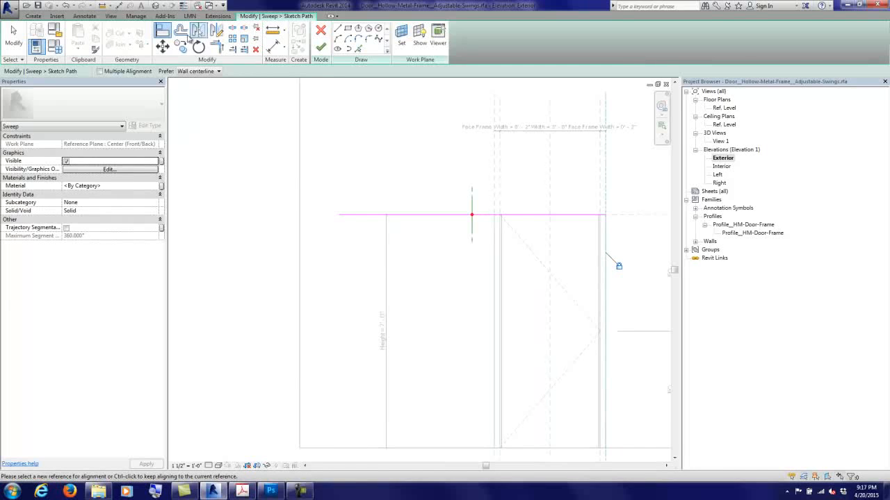
pyautogui.click(164, 34)
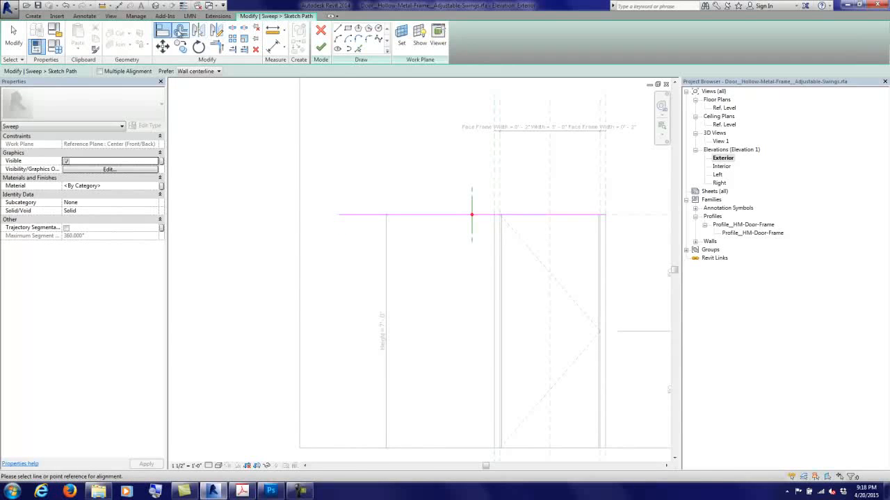
pyautogui.click(495, 161)
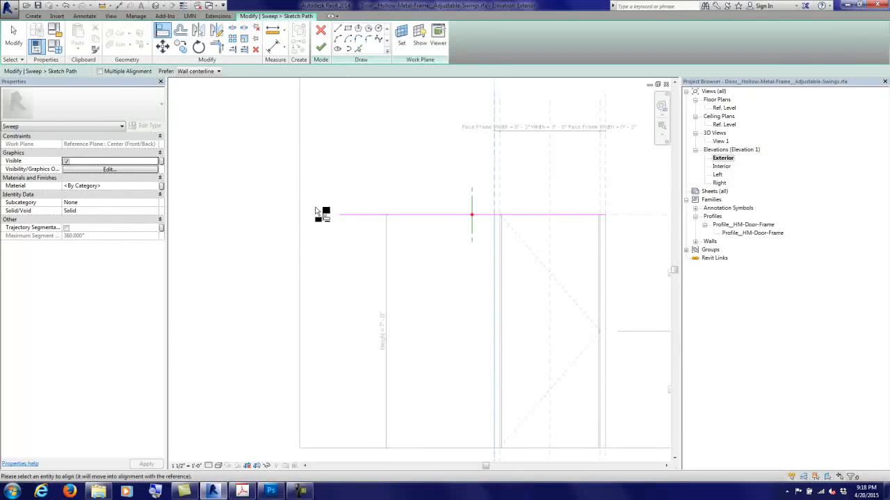
pyautogui.click(344, 215)
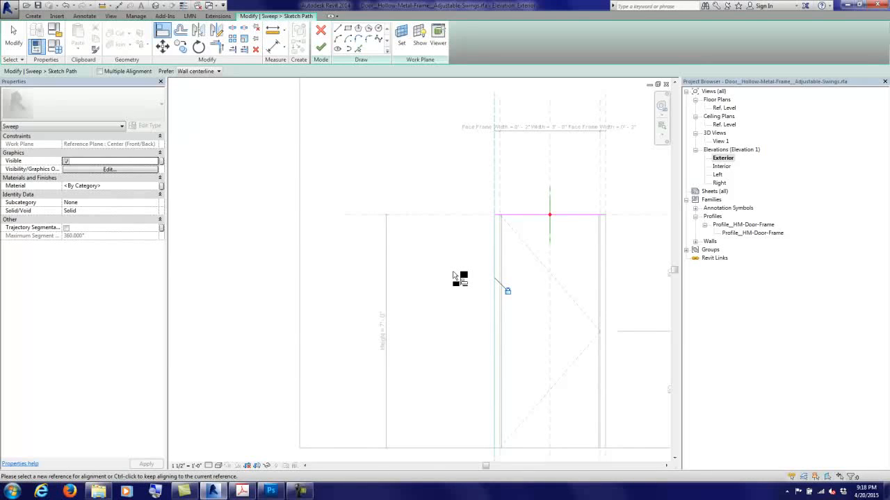
pyautogui.moveTo(464, 260); pyautogui.dragTo(405, 239, button='middle')
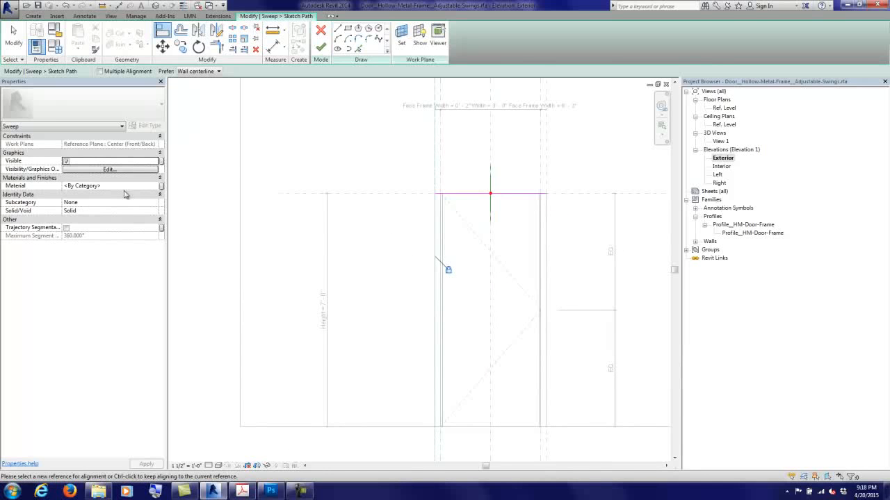
# Step: Associate the head sweep's material with the Frame Material family parameter
pyautogui.click(161, 186)
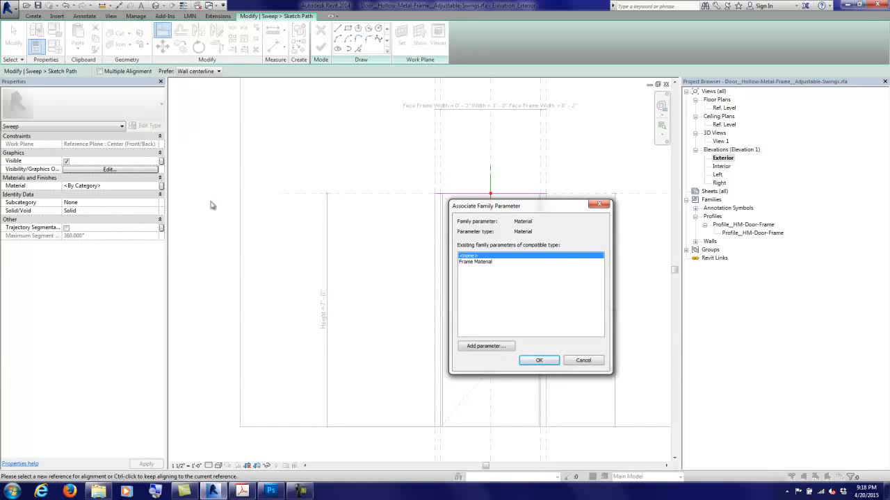
pyautogui.click(484, 262)
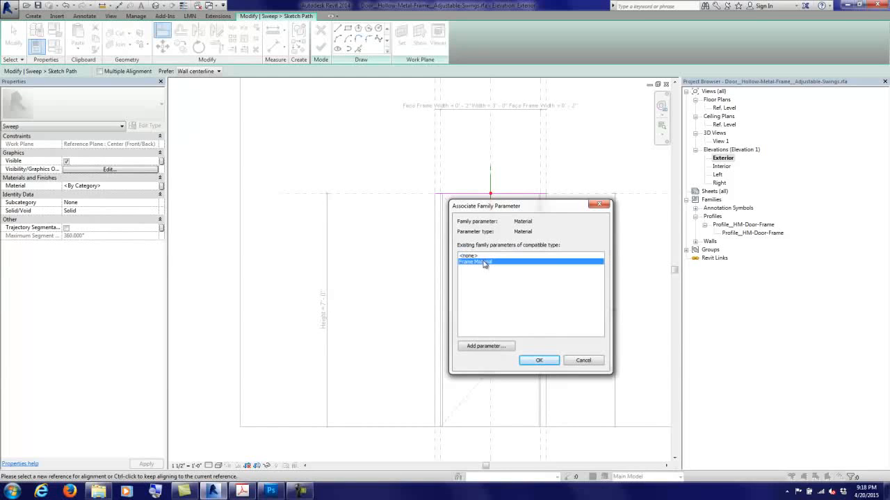
pyautogui.click(539, 360)
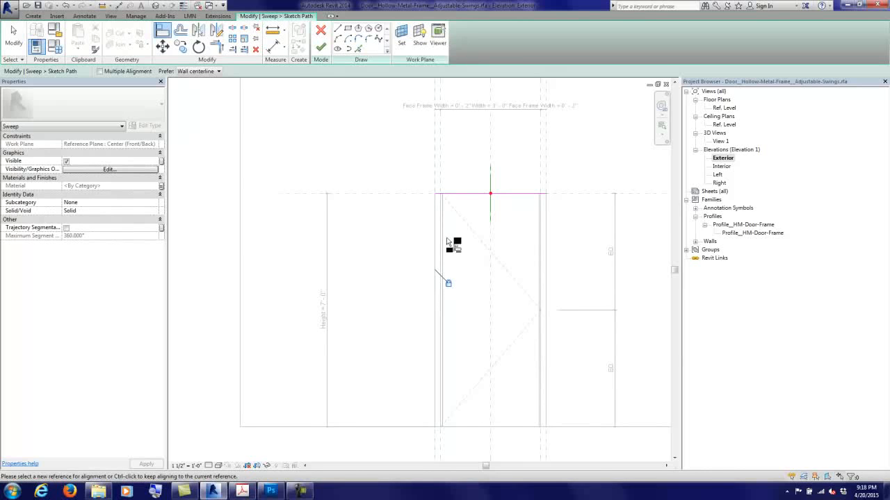
# Step: Finish the path, assign the Profile__HM-Door-Frame profile, and complete the head sweep
pyautogui.click(321, 47)
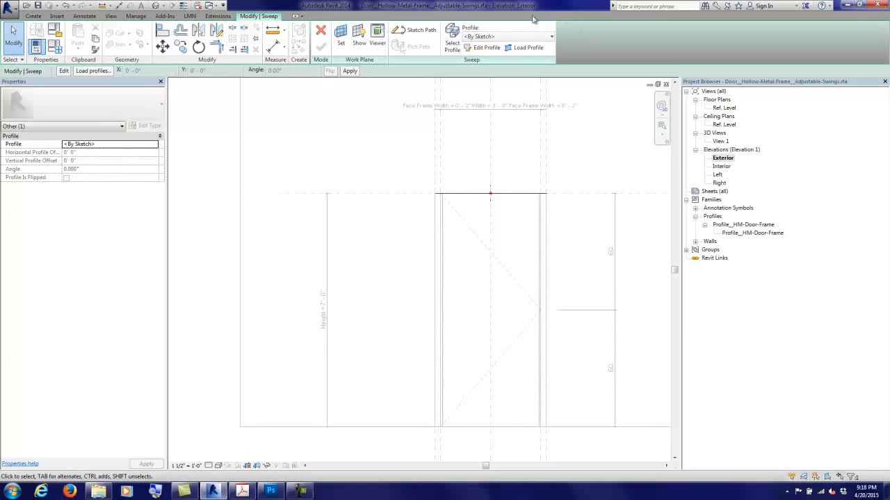
pyautogui.click(511, 36)
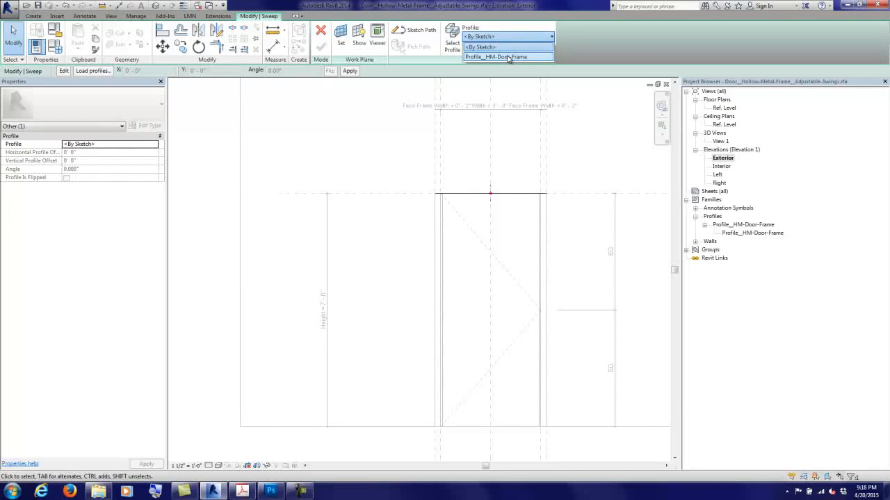
pyautogui.click(508, 57)
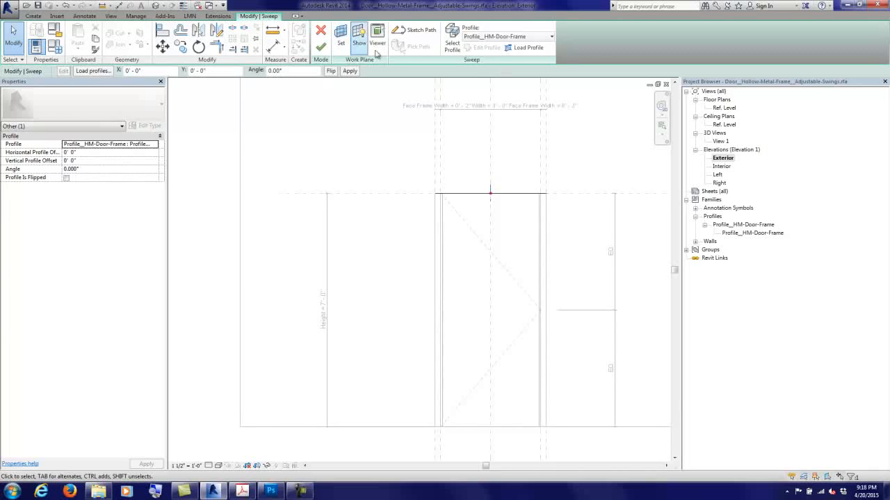
pyautogui.click(321, 47)
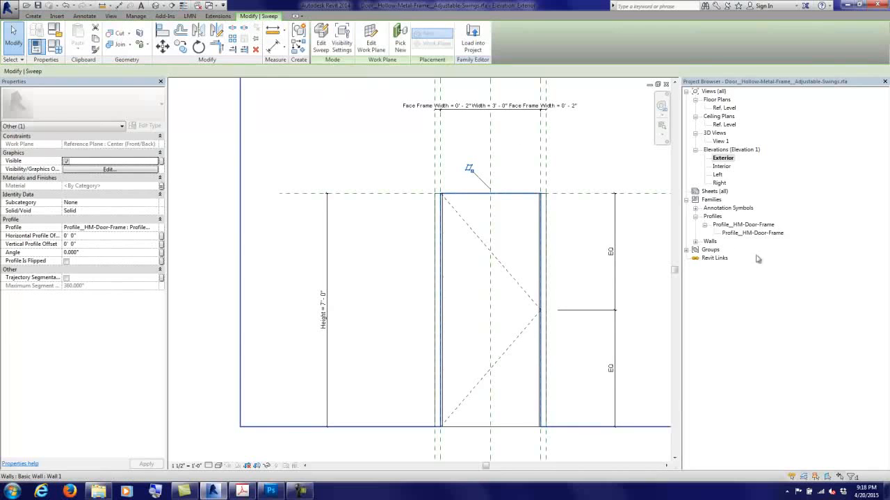
# Step: Open the Left elevation, switch to thin lines, and flip the profile of the head sweep
pyautogui.doubleClick(718, 175)
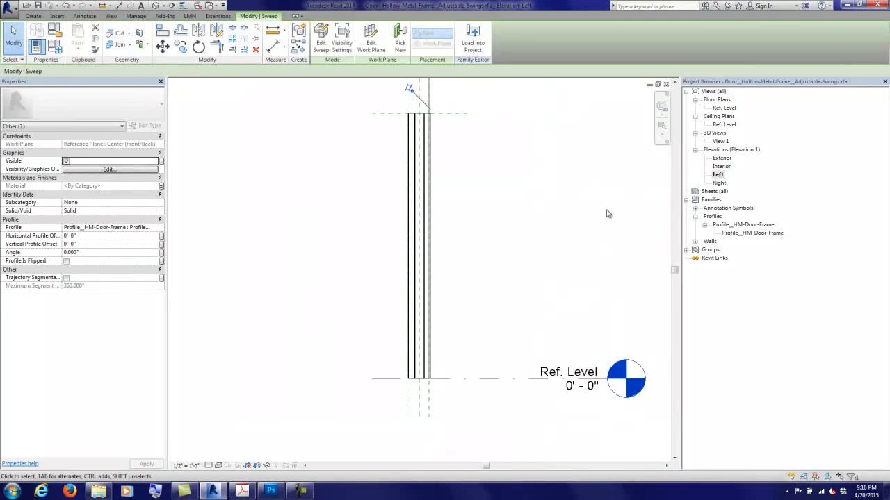
pyautogui.scroll(3, 441, 101)
pyautogui.moveTo(445, 139); pyautogui.dragTo(400, 219, button='middle')
pyautogui.click(185, 5)
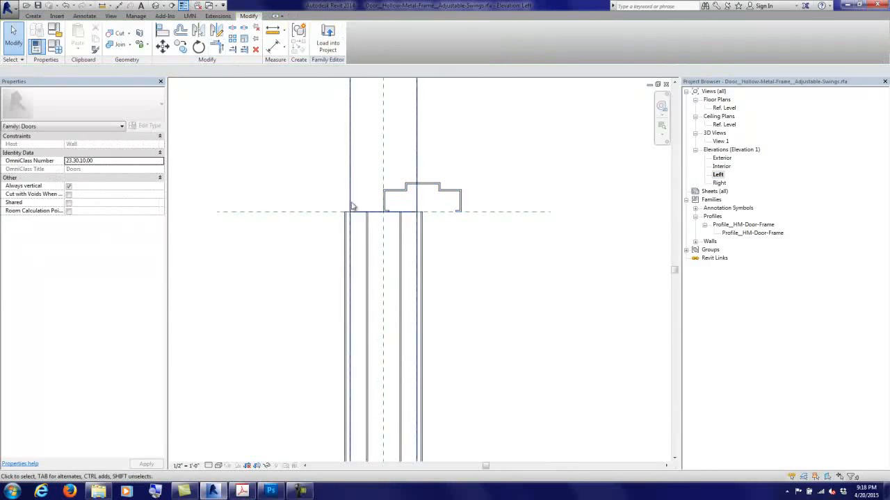
pyautogui.scroll(1, 352, 205)
pyautogui.click(458, 179)
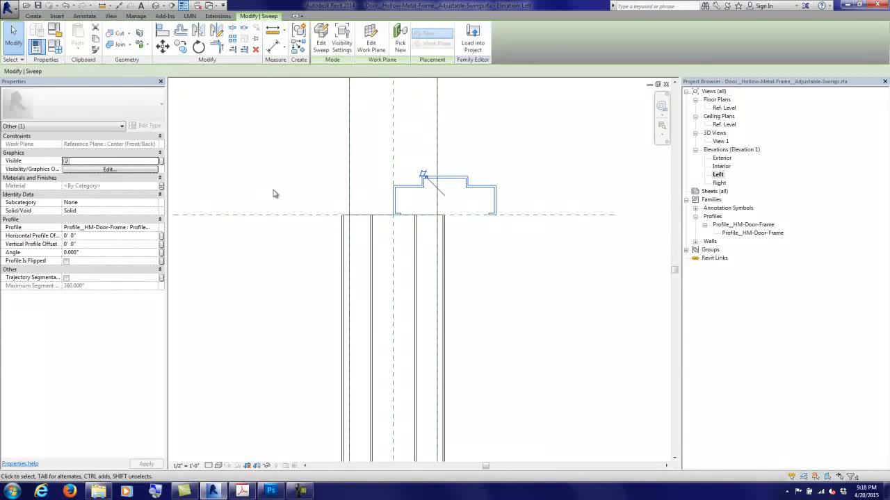
pyautogui.click(67, 261)
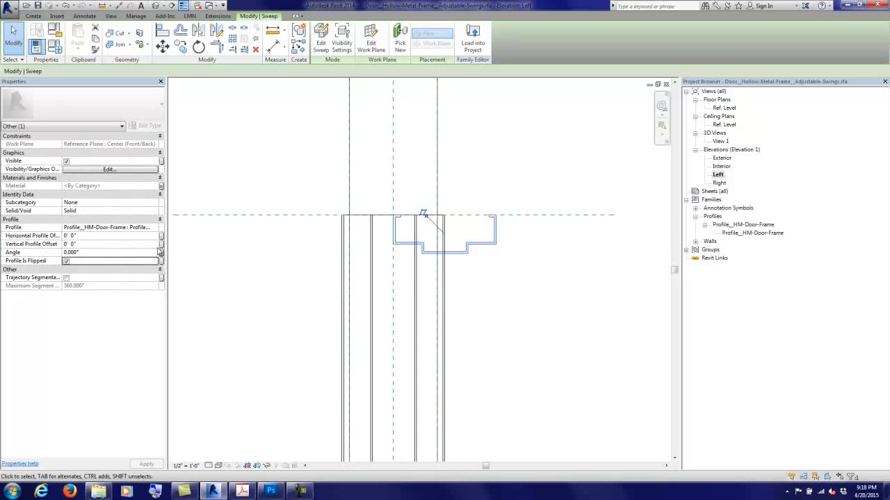
# Step: Try a horizontal profile offset of 1' on the head sweep and reset it to 0
pyautogui.click(115, 236)
pyautogui.write('1')
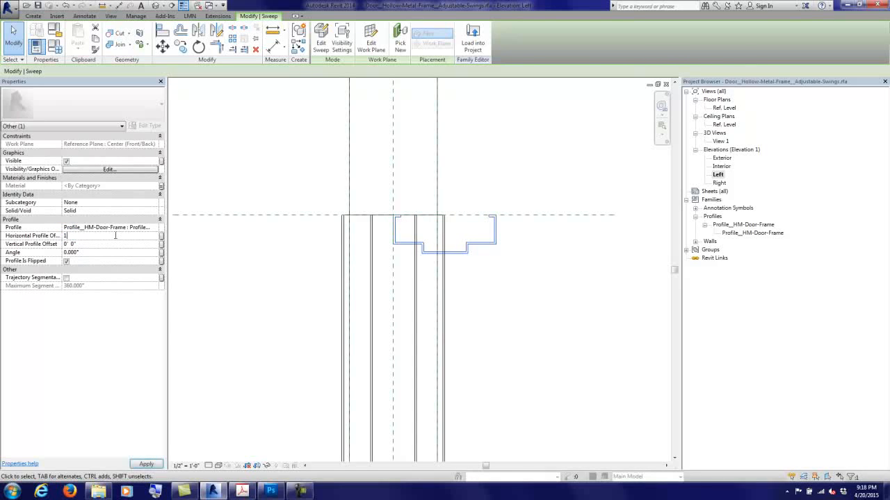
pyautogui.scroll(-2, 449, 308)
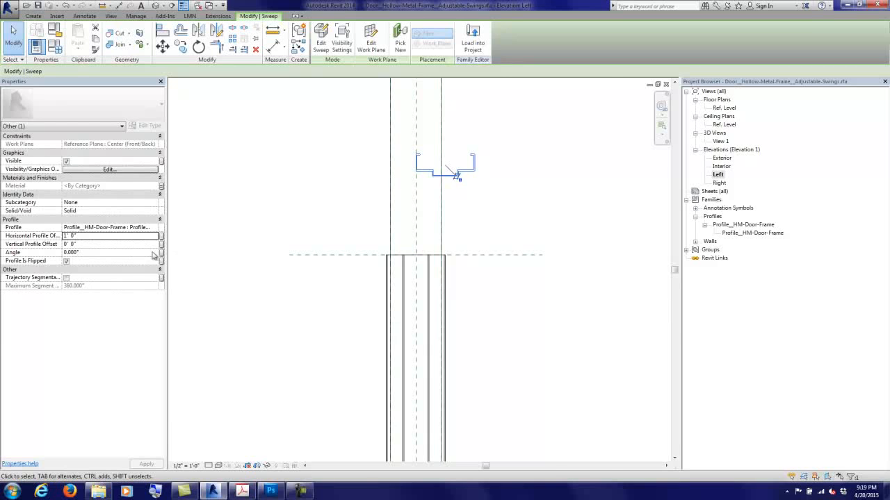
pyautogui.click(123, 237)
pyautogui.write('0')
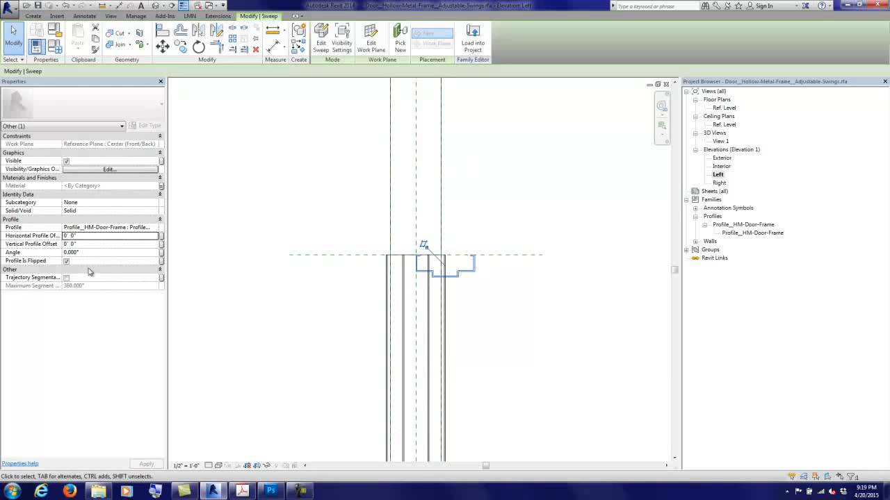
# Step: Associate the head sweep's Vertical Profile Offset with the Frame Profile Vertical Offset parameter
pyautogui.click(161, 245)
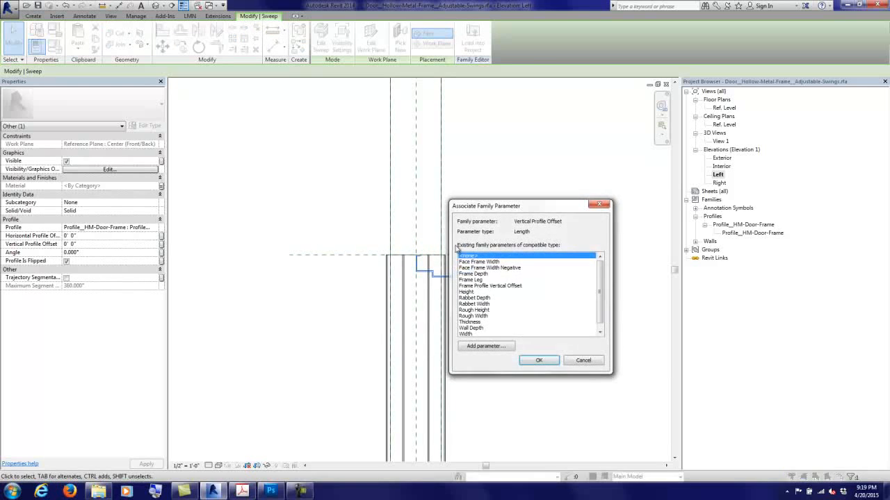
pyautogui.click(497, 287)
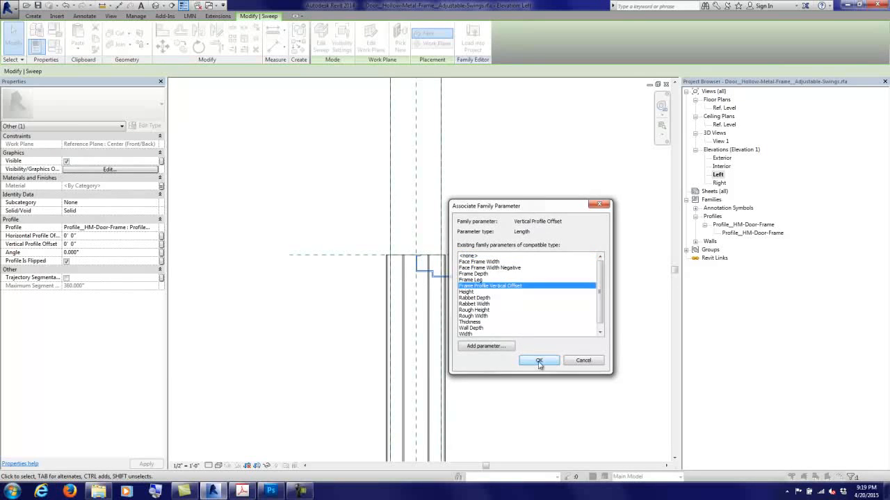
pyautogui.click(539, 360)
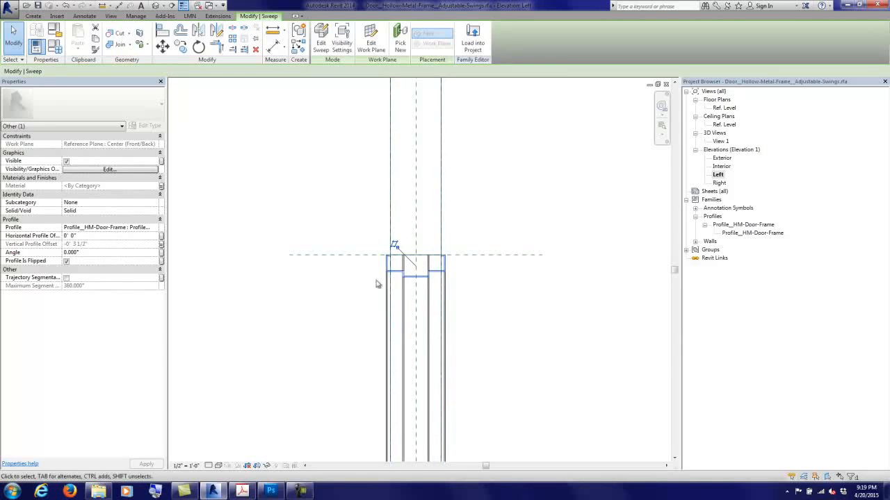
# Step: Associate the head sweep's Horizontal Profile Offset with the Face Frame Width parameter and check the head against the jambs
pyautogui.scroll(1, 425, 286)
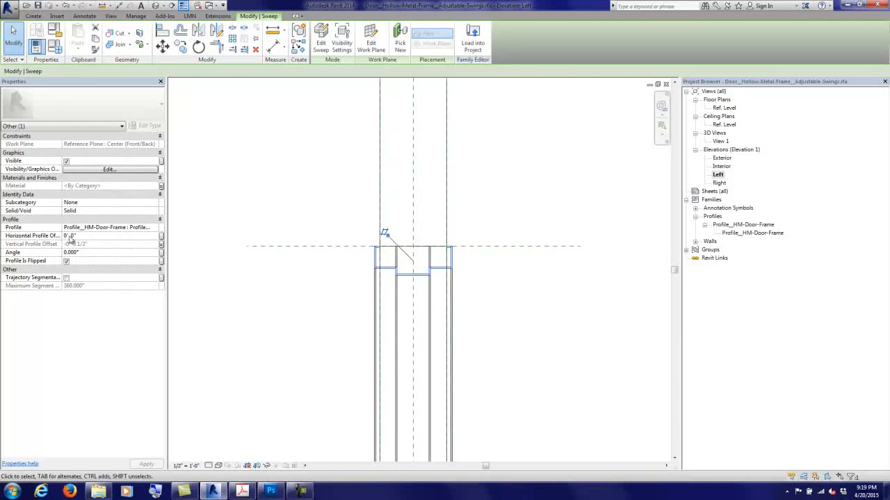
pyautogui.click(161, 236)
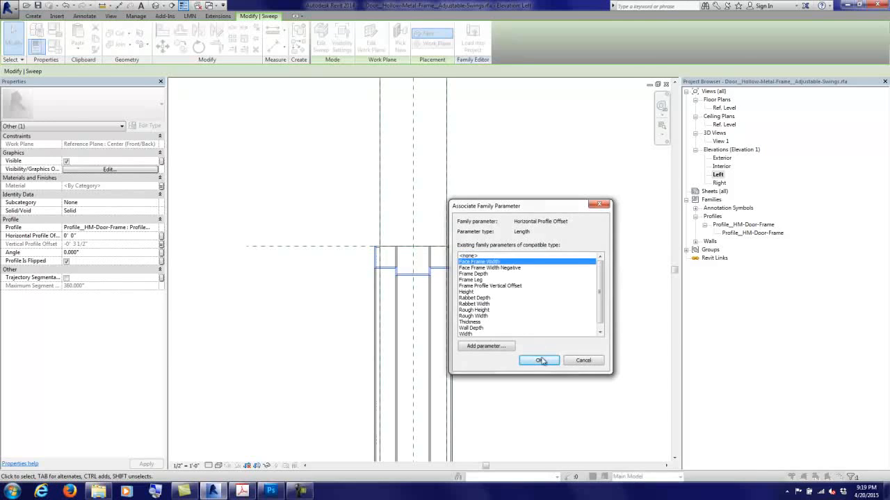
pyautogui.click(539, 360)
pyautogui.click(514, 215)
pyautogui.scroll(-3, 516, 214)
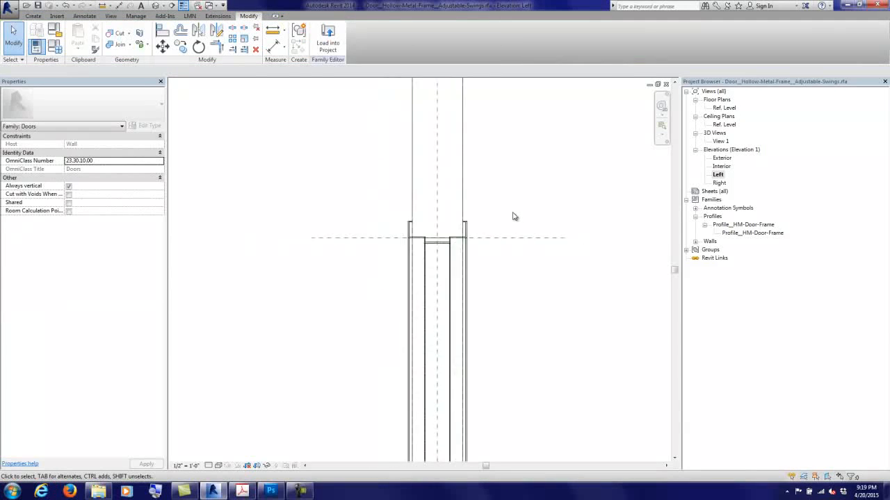
pyautogui.scroll(-2, 528, 209)
pyautogui.moveTo(525, 256); pyautogui.dragTo(431, 196, button='middle')
pyautogui.scroll(5, 412, 160)
pyautogui.scroll(2, 412, 162)
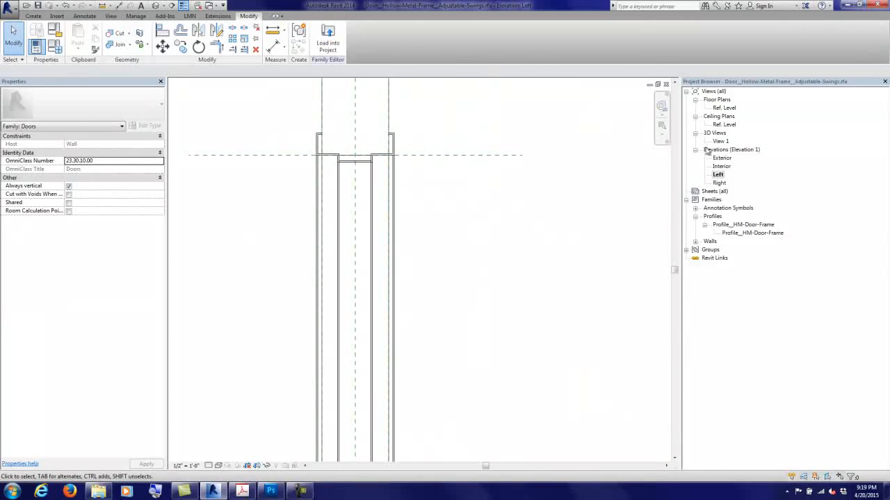
# Step: Open the Ref. Level floor plan and switch the family to the Masonry Door Frame type to check the jambs
pyautogui.doubleClick(723, 108)
pyautogui.scroll(2, 299, 269)
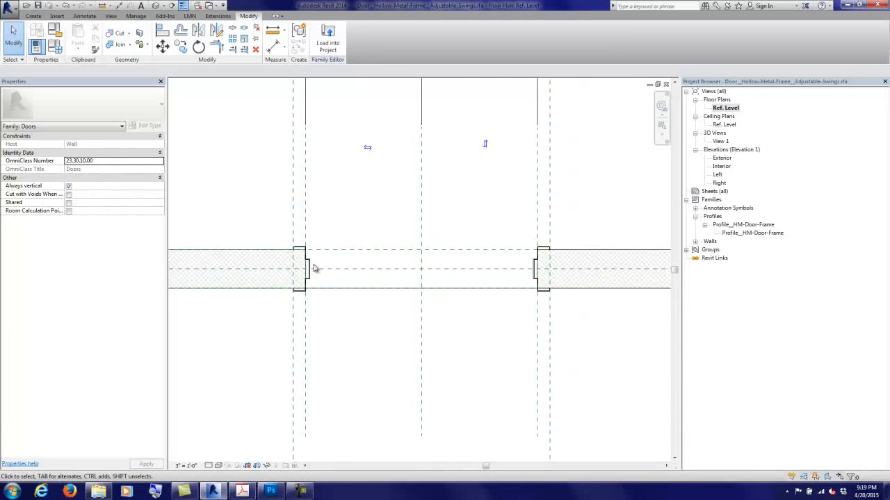
pyautogui.scroll(2, 313, 268)
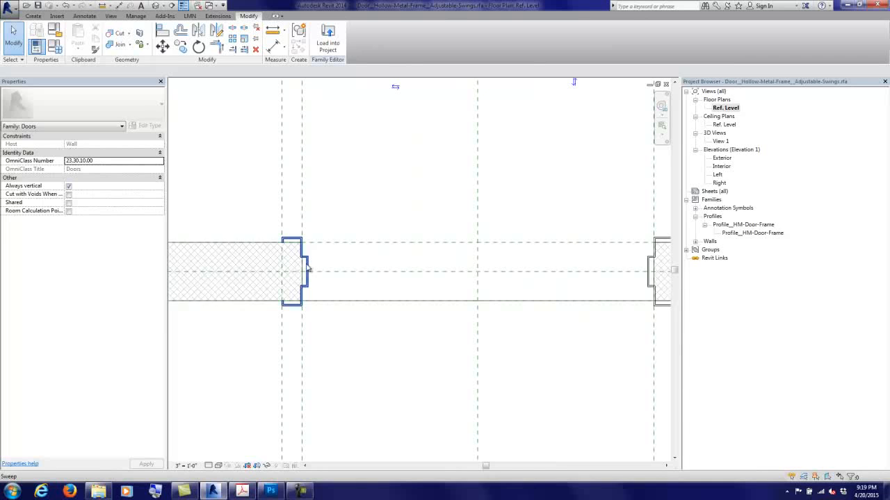
pyautogui.scroll(-2, 306, 269)
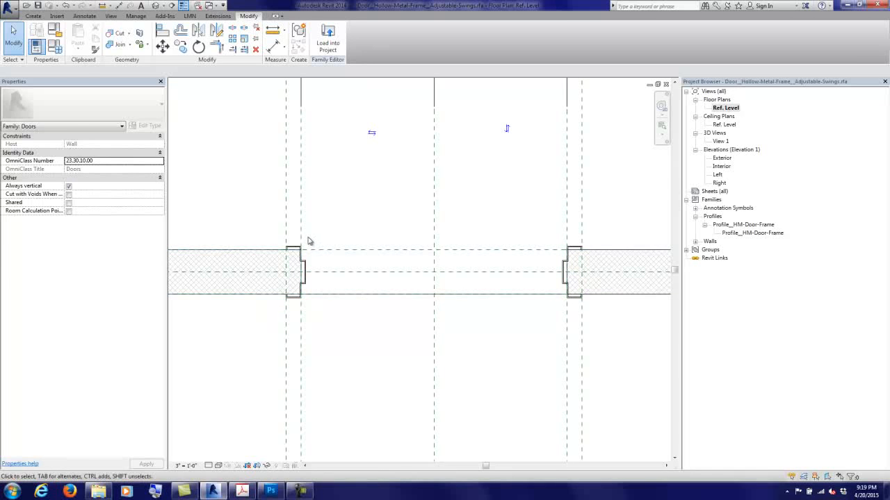
pyautogui.click(55, 47)
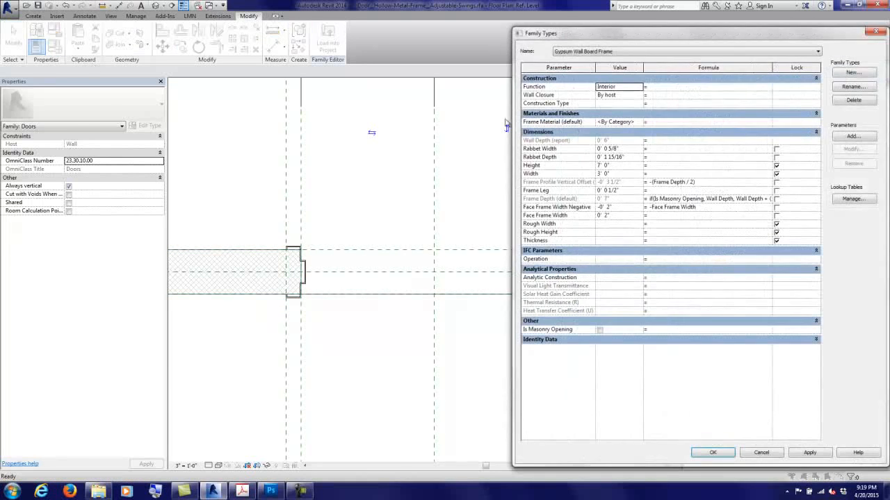
pyautogui.click(647, 53)
pyautogui.click(610, 68)
pyautogui.click(733, 455)
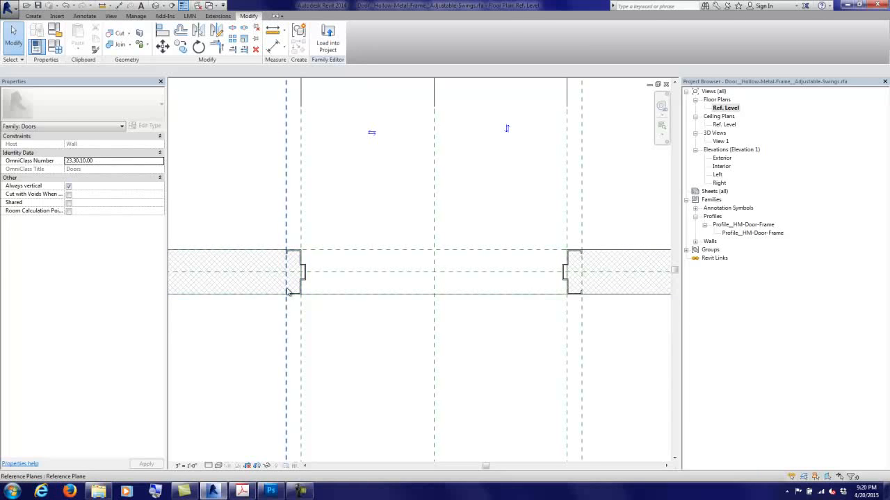
# Step: Switch to Photoshop to check the frame profile and masonry head details, and return to Revit
pyautogui.click(242, 491)
pyautogui.click(270, 491)
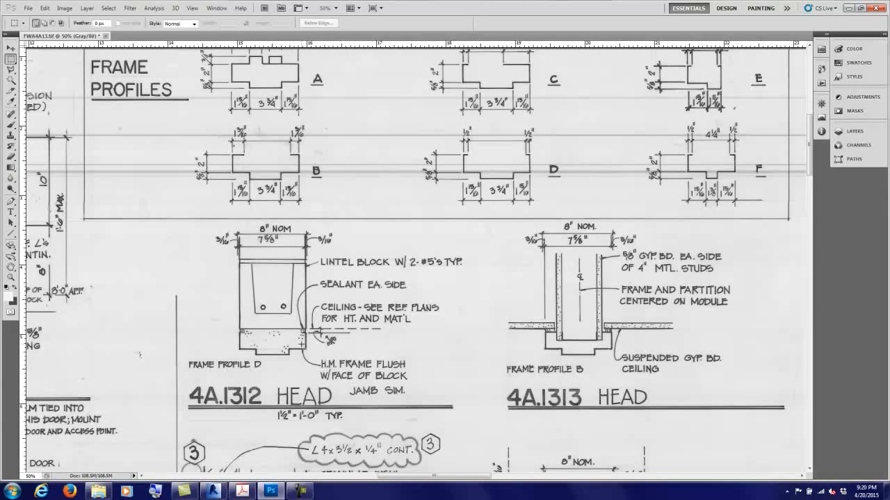
pyautogui.click(849, 7)
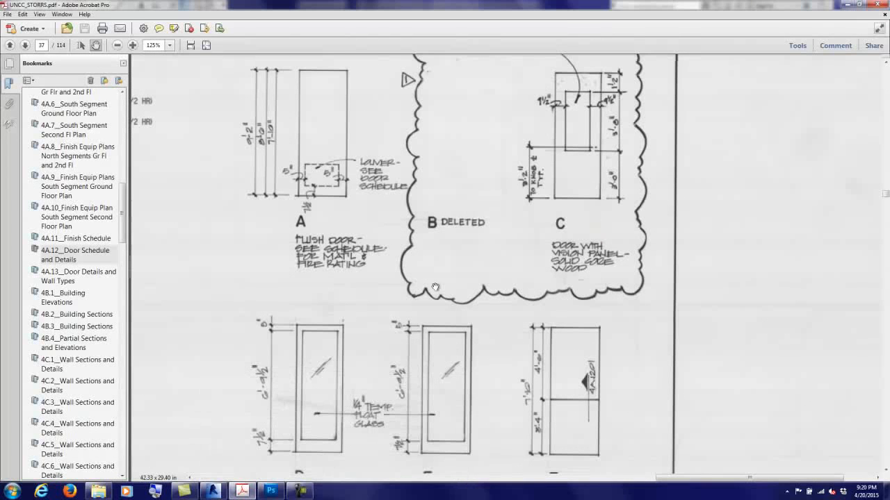
pyautogui.click(848, 5)
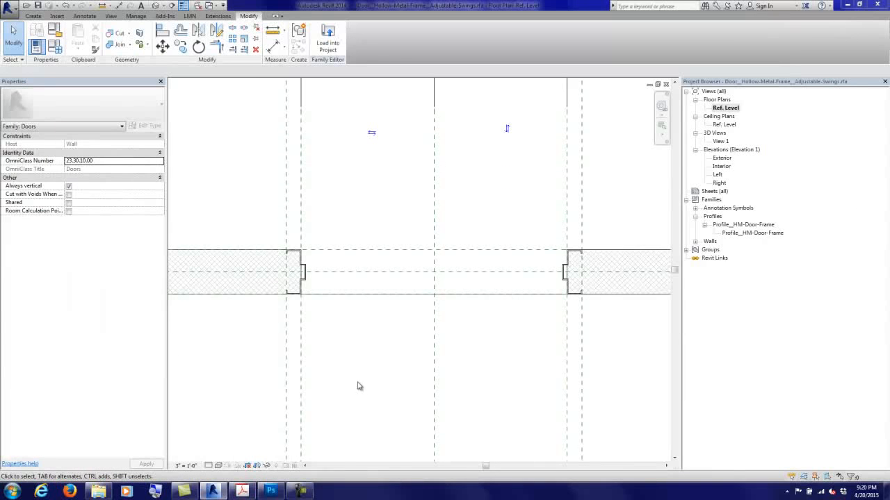
# Step: Open the Left elevation and select the head sweep to inspect its profile against the jambs
pyautogui.moveTo(515, 241); pyautogui.dragTo(482, 276, button='middle')
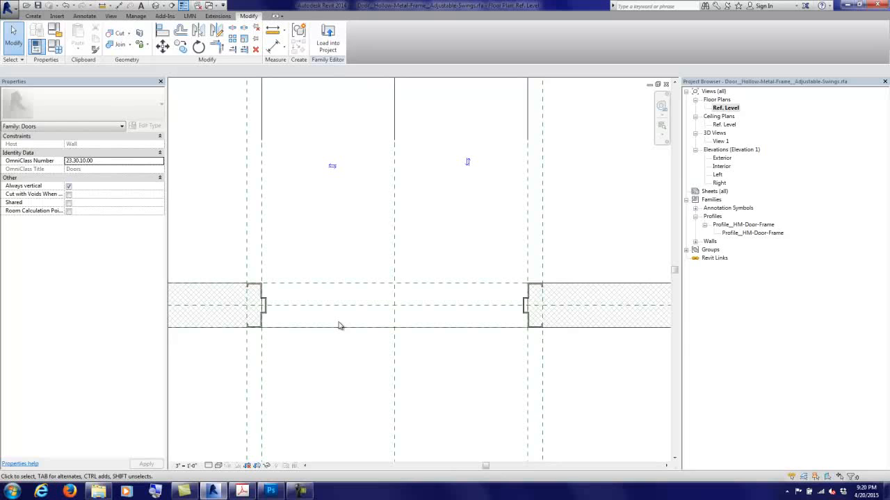
pyautogui.click(717, 176)
pyautogui.doubleClick(717, 176)
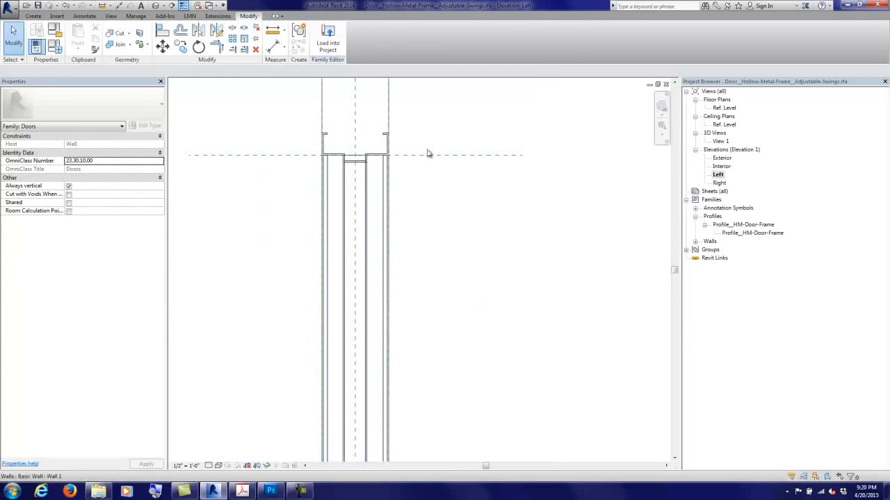
pyautogui.moveTo(292, 143); pyautogui.dragTo(344, 178, button='middle')
pyautogui.click(370, 170)
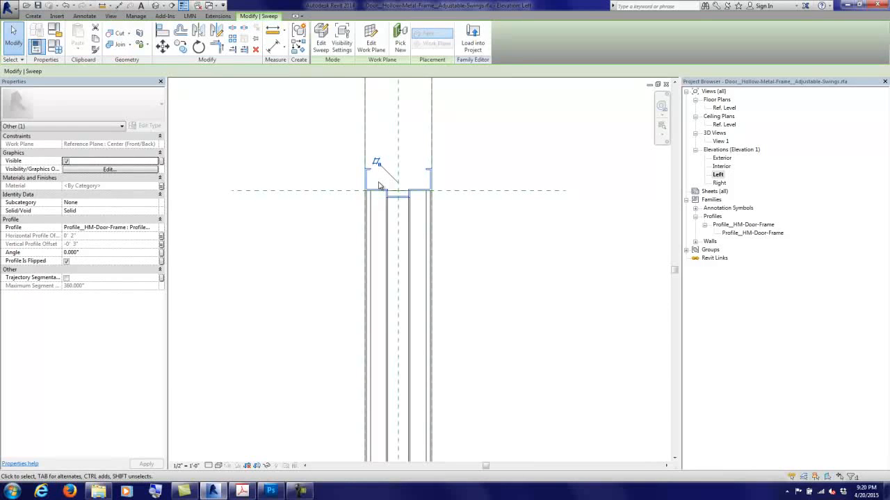
# Step: Duplicate the Profile__HM-Door-Frame profile type and name the copy Profile__HM-Door-Frame__Head
pyautogui.rightClick(745, 234)
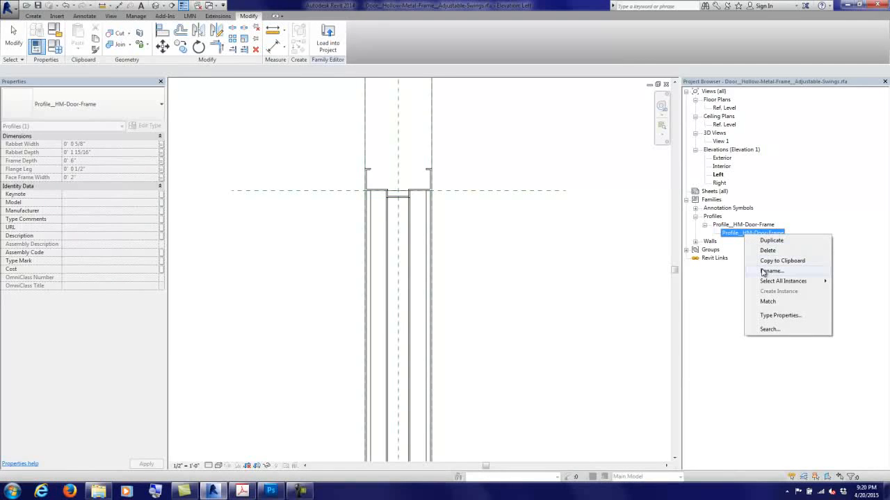
pyautogui.moveTo(765, 280)
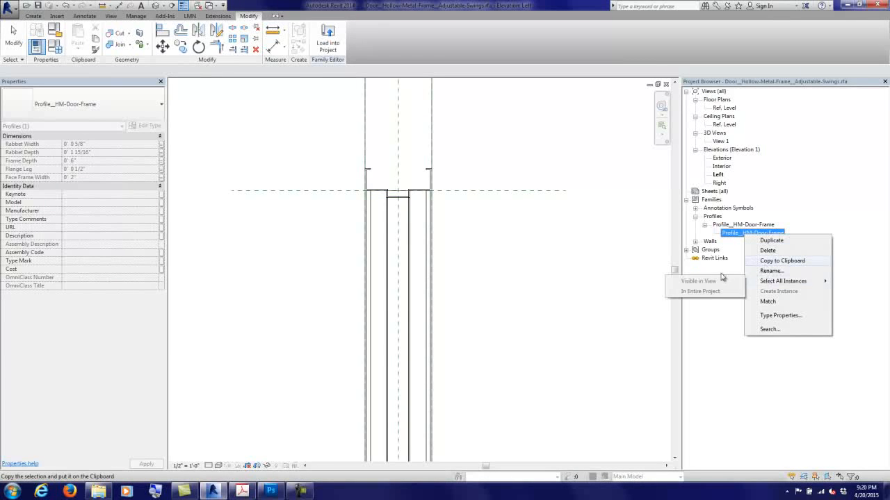
pyautogui.click(770, 241)
pyautogui.click(786, 241)
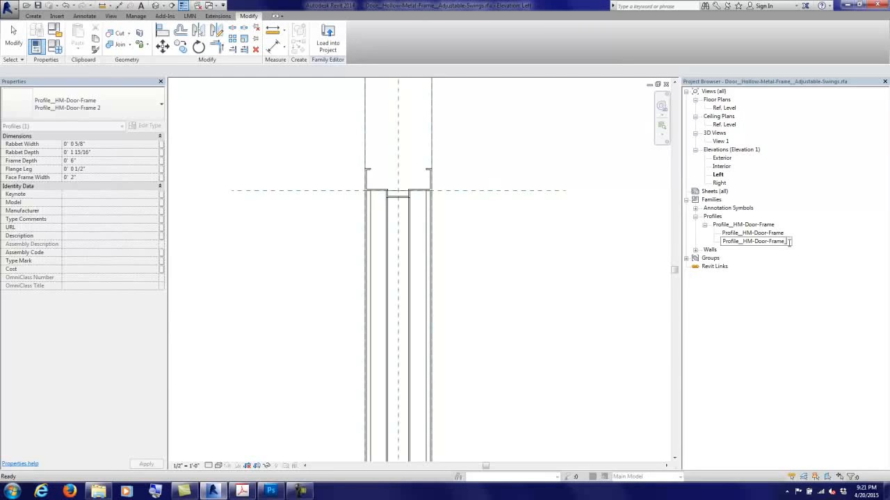
pyautogui.write('_Head')
pyautogui.press('Return')
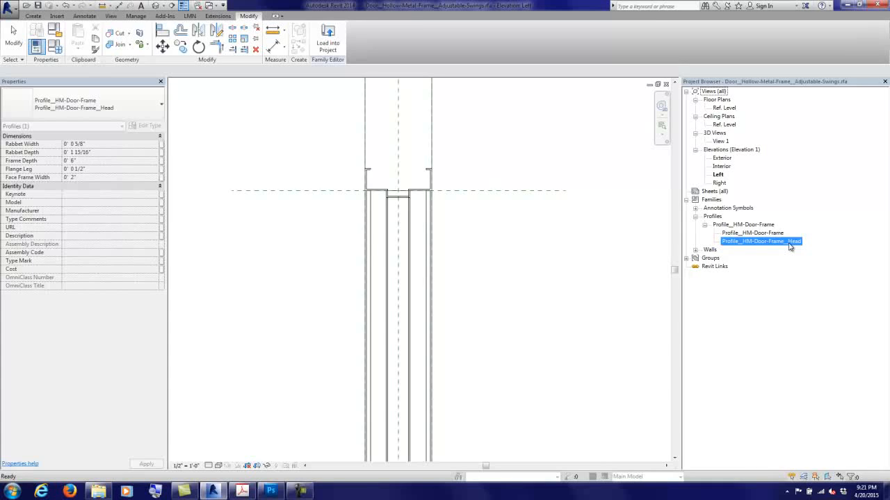
pyautogui.click(571, 350)
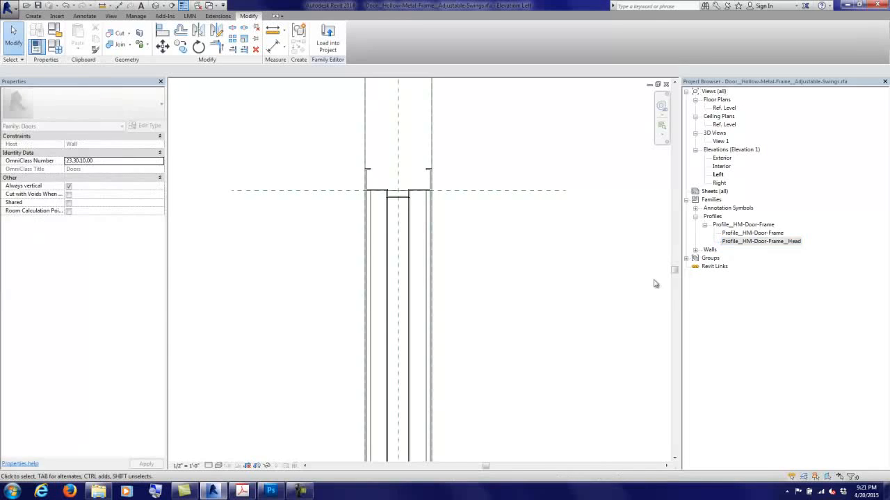
# Step: Associate the head profile type's Rabbet Width and Rabbet Depth with the family parameters of the same names
pyautogui.doubleClick(758, 242)
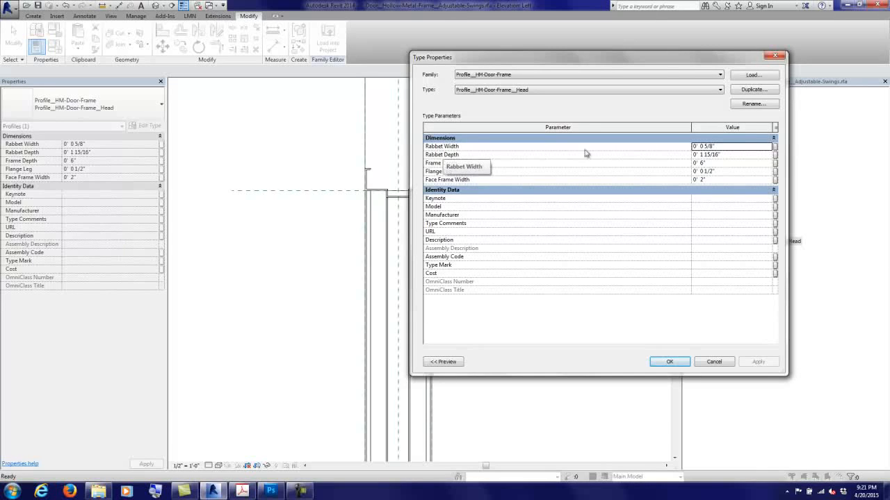
pyautogui.click(775, 146)
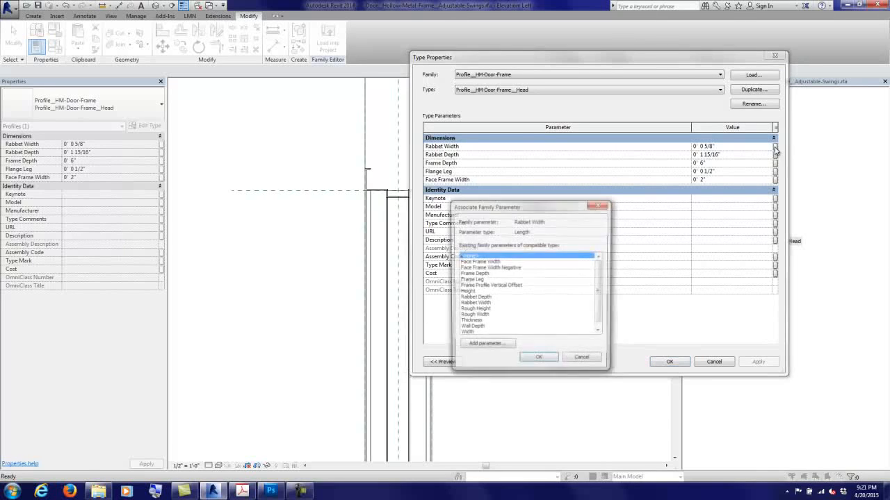
pyautogui.click(483, 305)
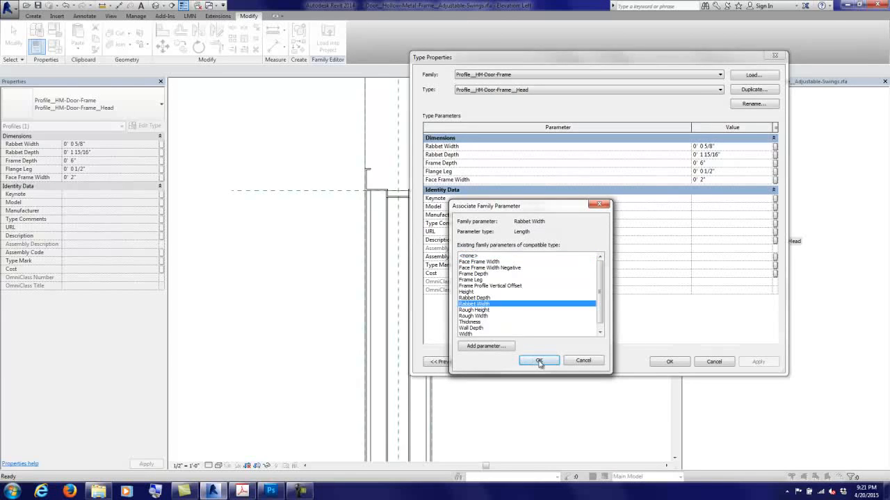
pyautogui.click(539, 360)
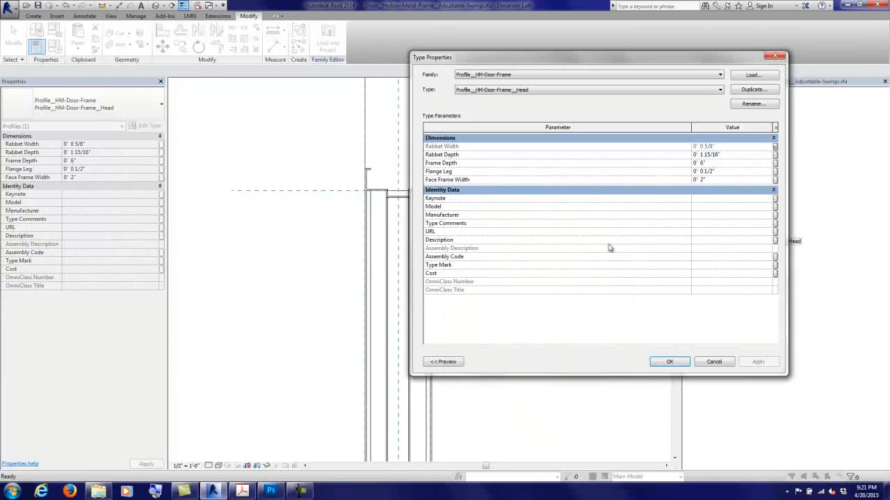
pyautogui.click(775, 154)
pyautogui.click(478, 298)
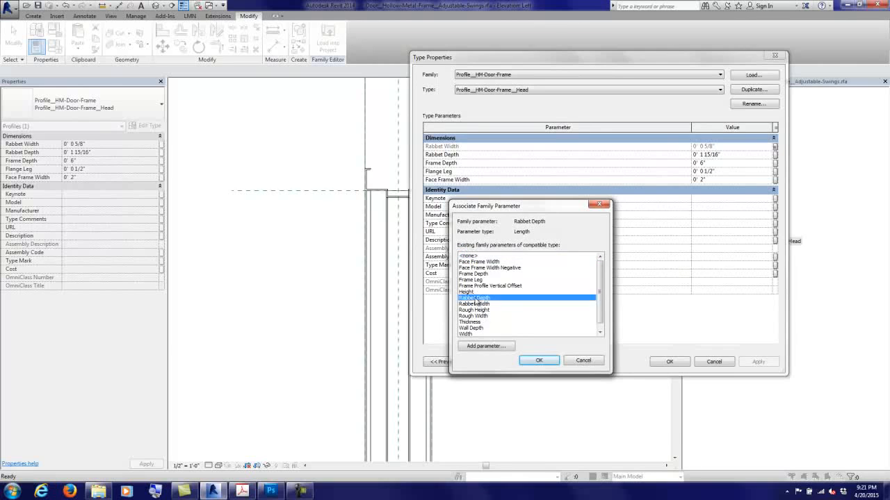
pyautogui.click(540, 360)
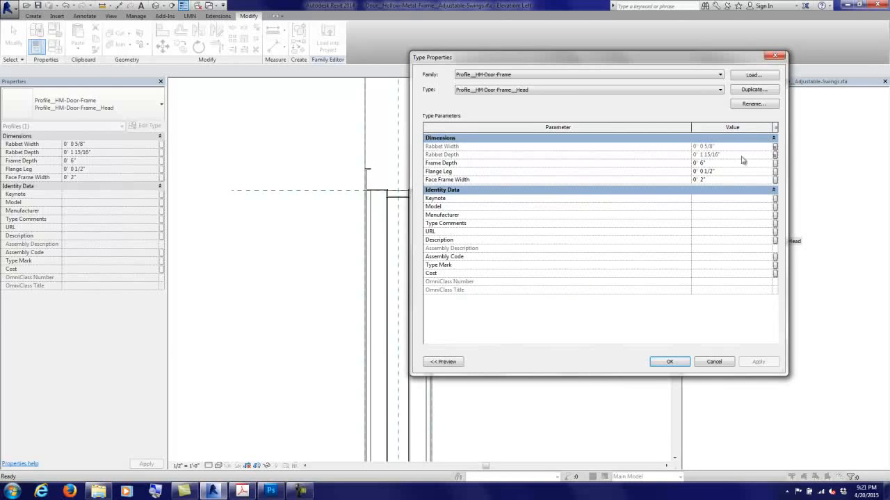
# Step: Associate the head profile type's Frame Depth with the Frame Depth parameter and its Flange Leg with Frame Leg
pyautogui.click(775, 162)
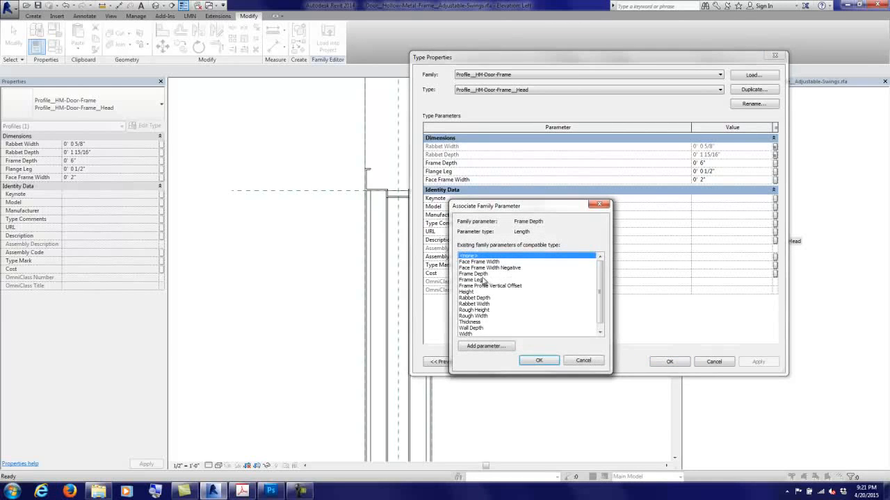
pyautogui.click(484, 274)
pyautogui.click(538, 360)
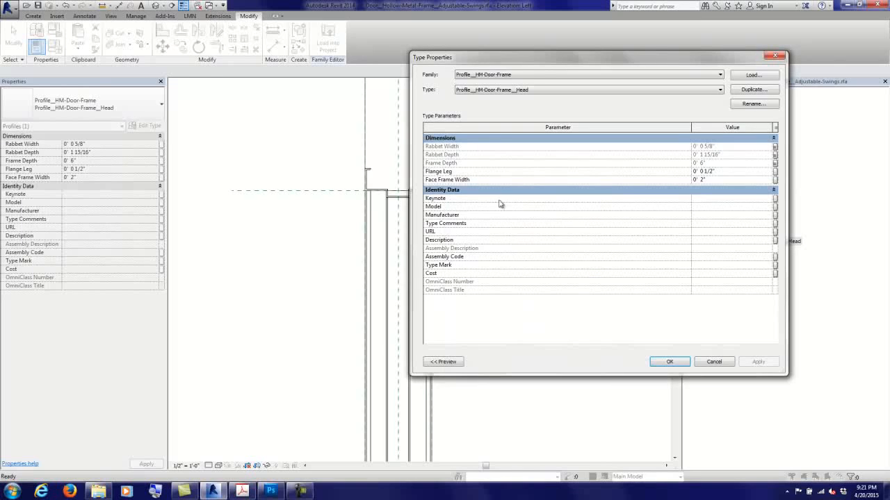
pyautogui.click(775, 171)
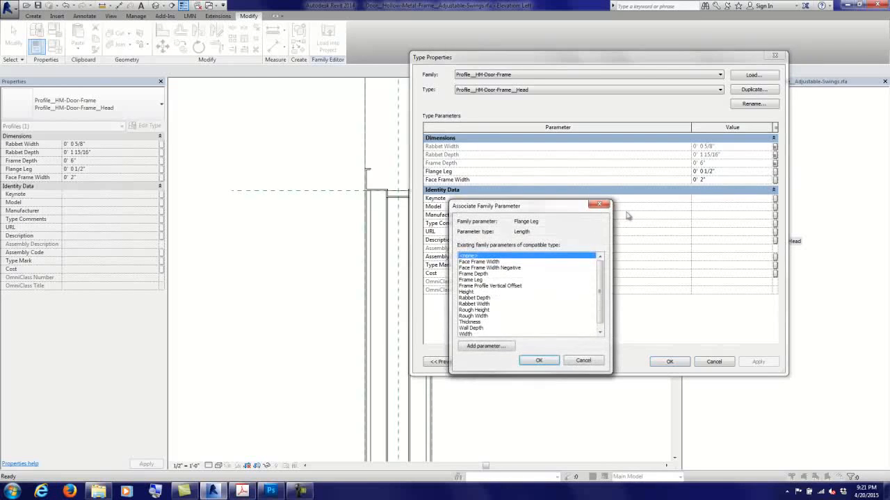
pyautogui.click(473, 279)
pyautogui.click(539, 361)
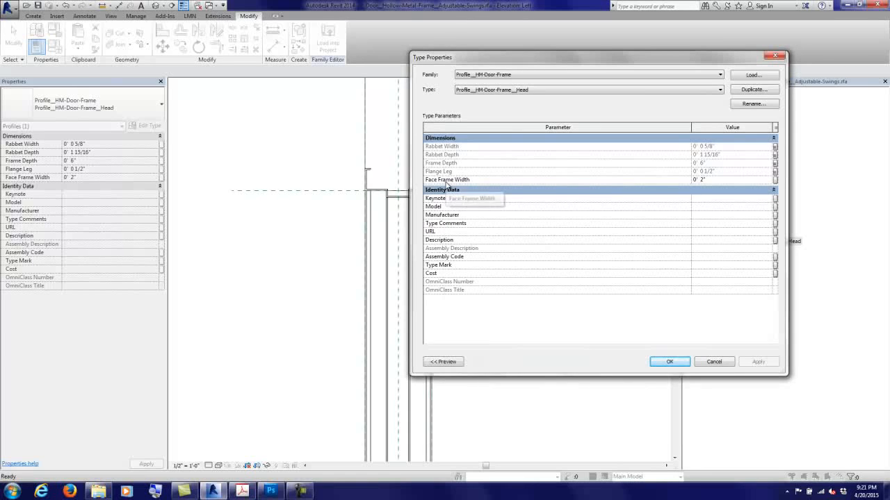
# Step: Create a Face Frame Width Head type parameter under Dimensions, associate the head profile's Face Frame Width with it, and accept the type properties
pyautogui.click(775, 180)
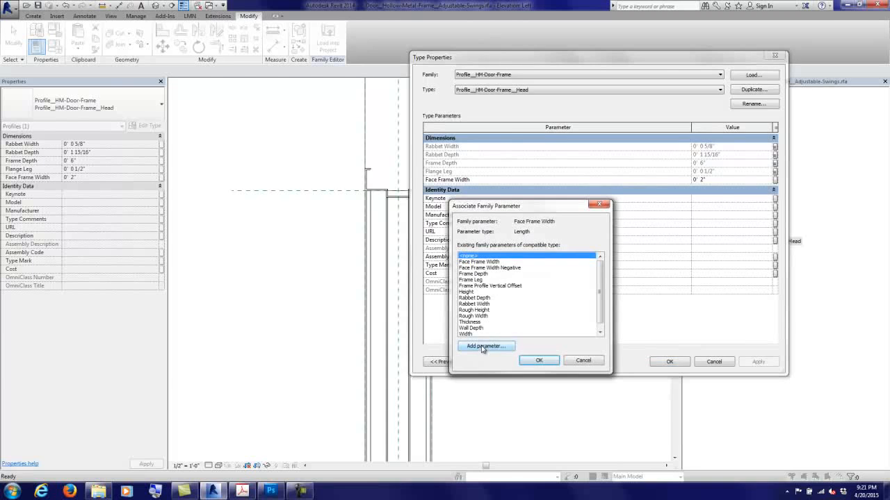
pyautogui.click(483, 346)
pyautogui.write('Face Frame Width Head')
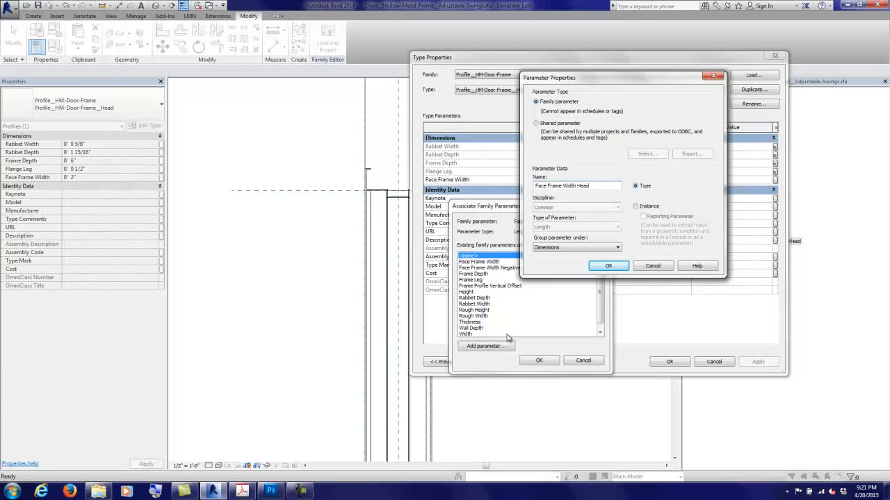
pyautogui.click(608, 267)
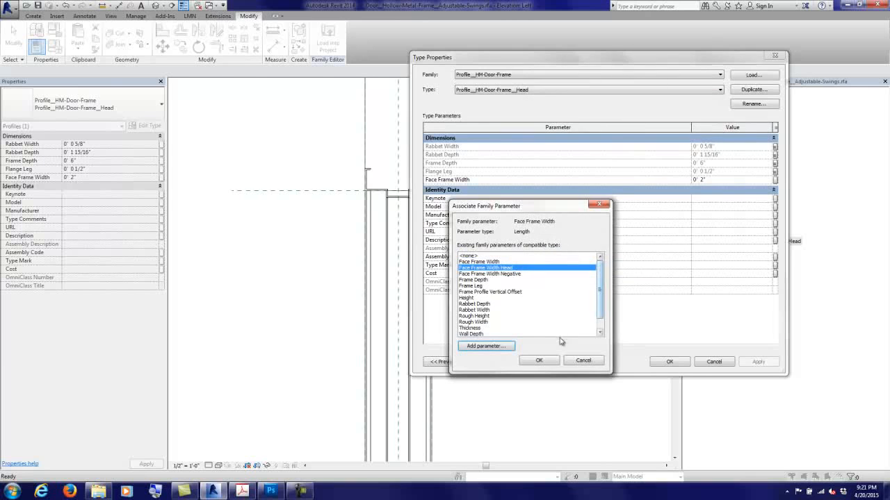
pyautogui.click(539, 360)
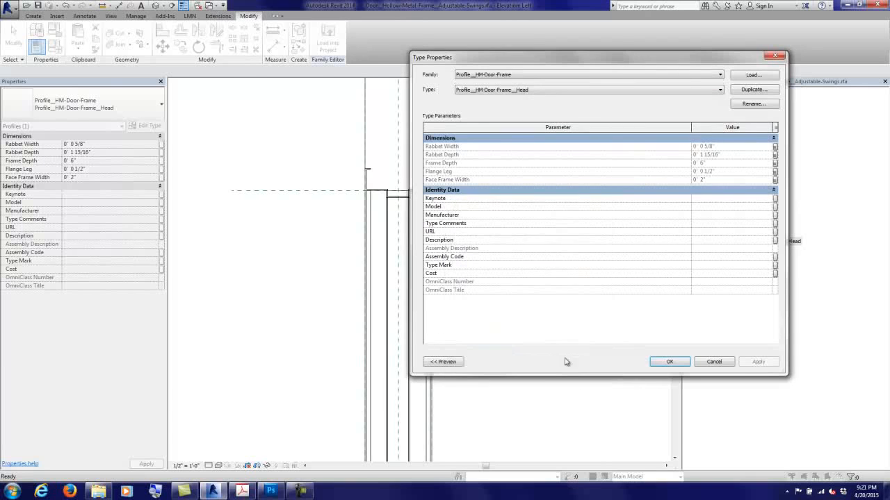
pyautogui.click(669, 361)
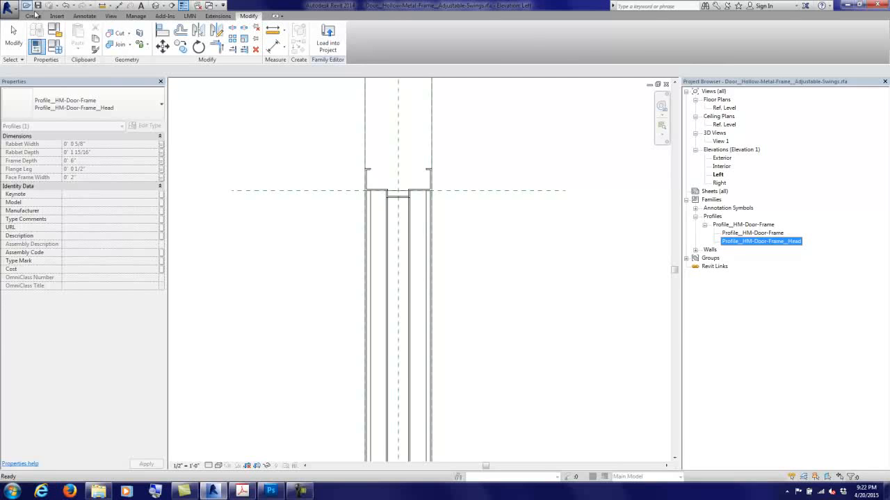
# Step: Set Face Frame Width Head to 4" for the Masonry Door Frame type and accept the family types
pyautogui.click(55, 47)
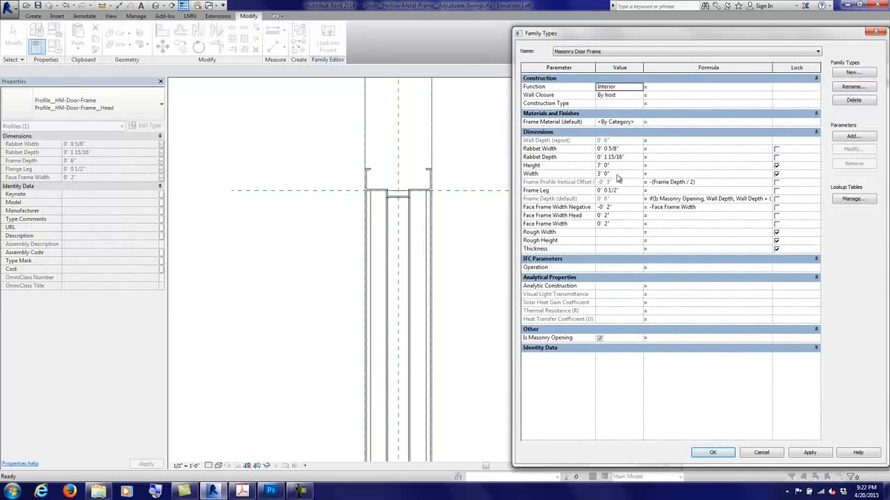
pyautogui.moveTo(513, 124); pyautogui.dragTo(465, 122)
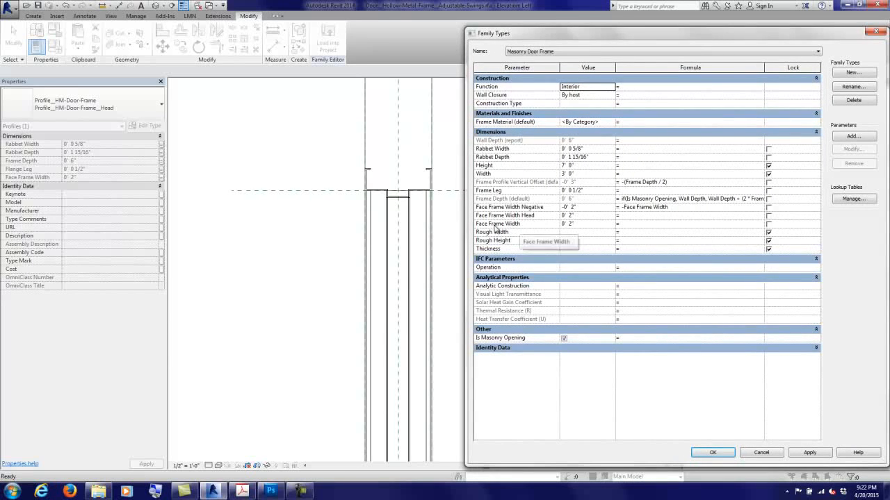
pyautogui.click(584, 216)
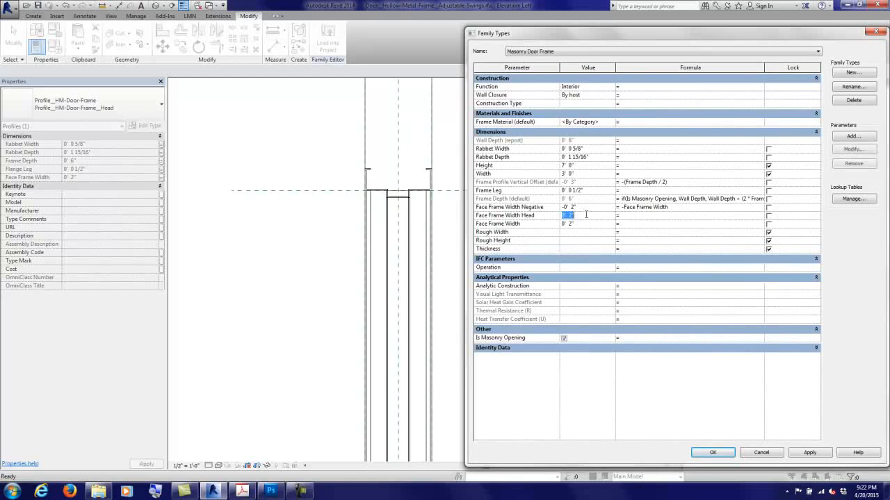
pyautogui.write("4'")
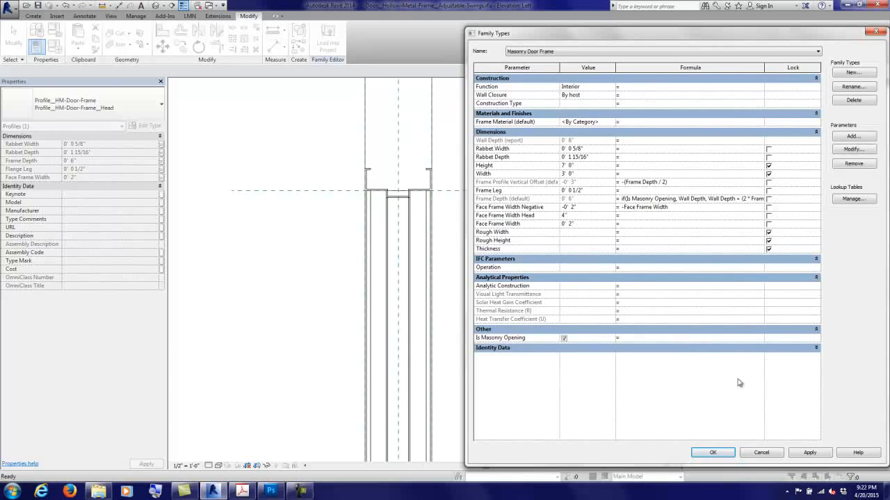
pyautogui.click(806, 452)
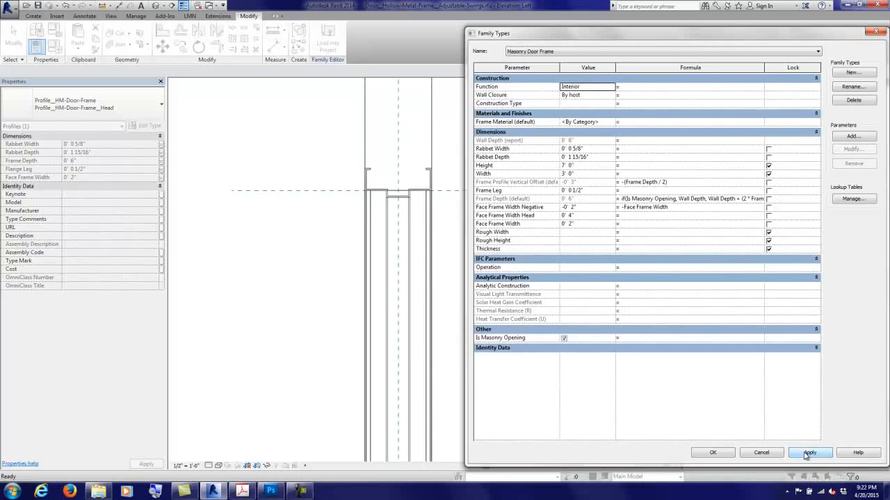
pyautogui.click(712, 452)
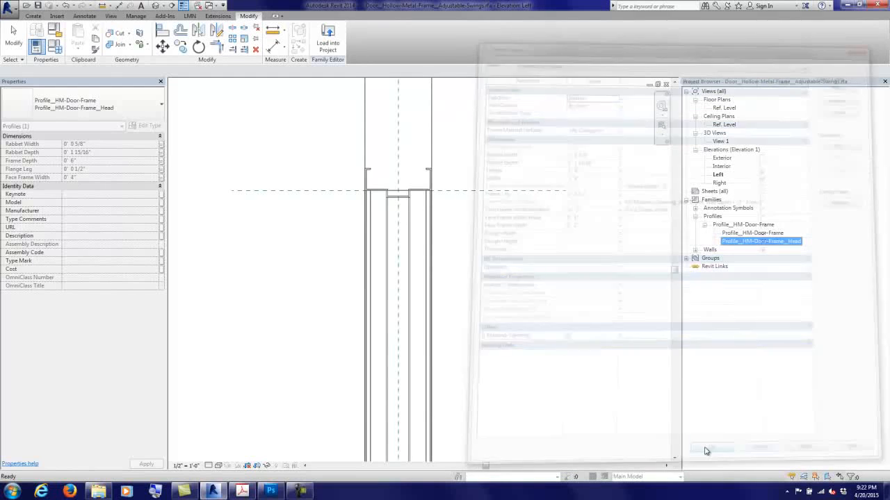
# Step: Change the head sweep's profile to Profile__HM-Door-Frame : Profile__HM-Door-Frame__Head
pyautogui.click(432, 169)
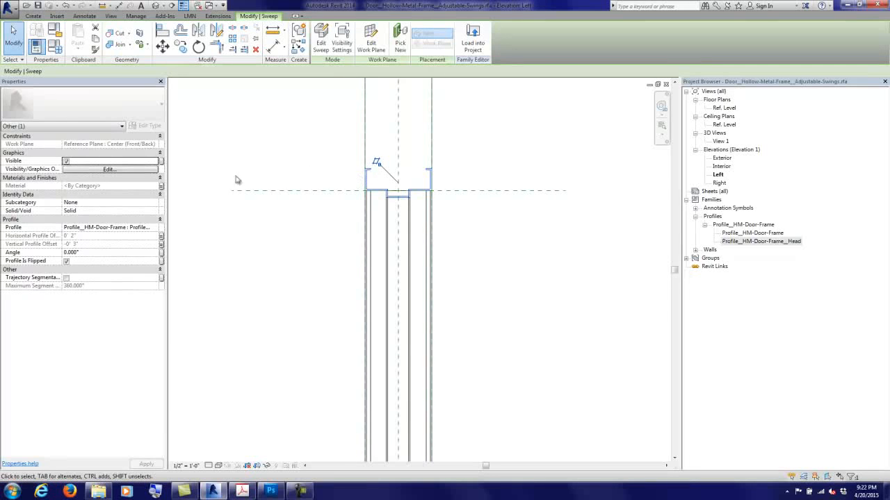
pyautogui.click(154, 228)
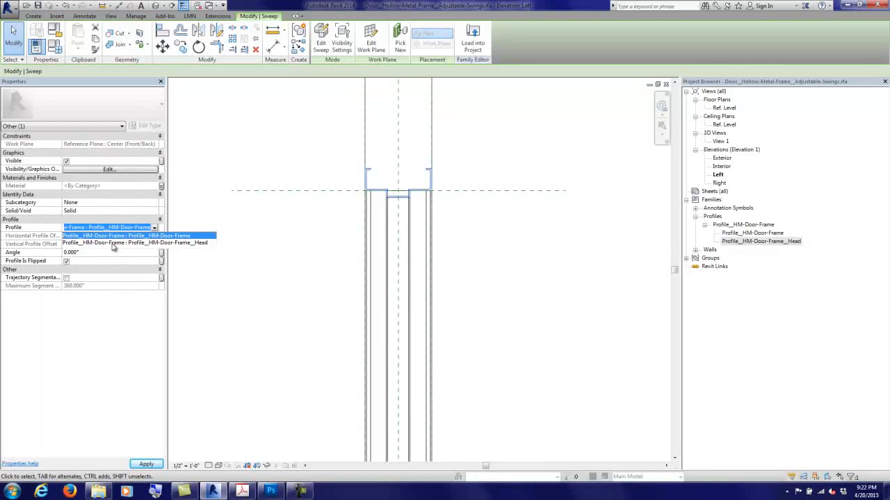
pyautogui.click(113, 243)
pyautogui.click(288, 264)
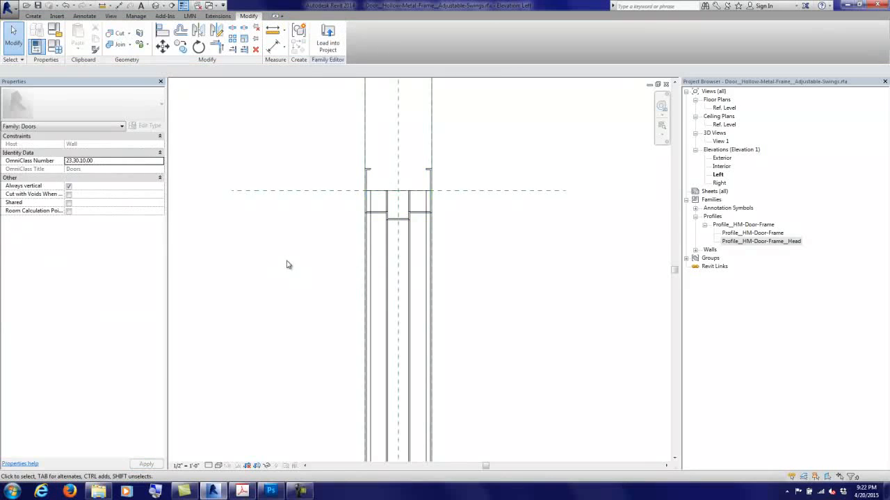
# Step: Associate the head sweep's Horizontal Profile Offset with the Face Frame Width Head parameter
pyautogui.click(378, 215)
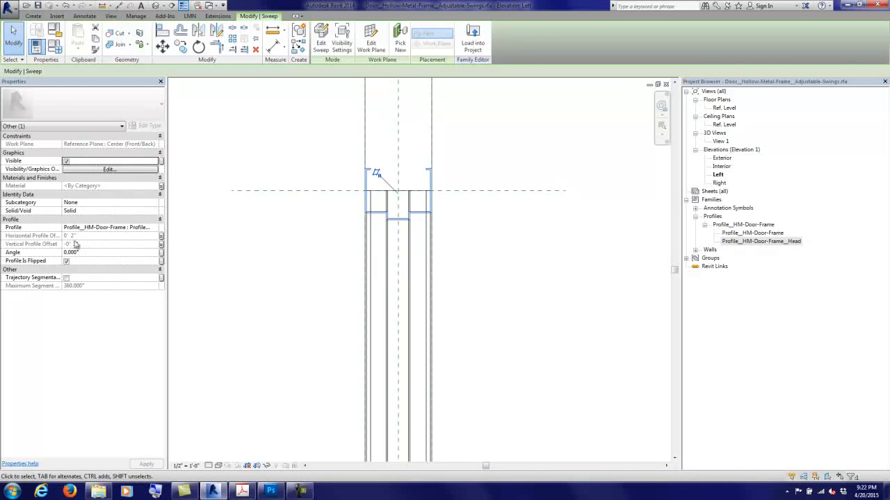
pyautogui.click(161, 237)
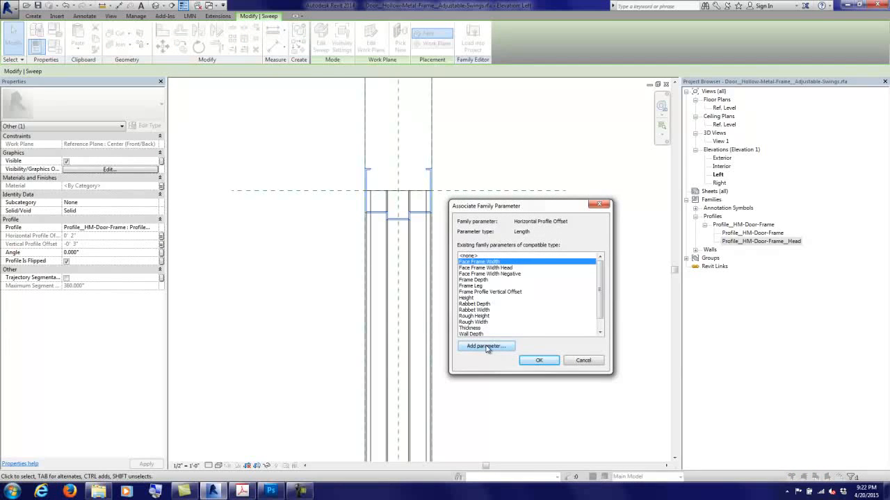
pyautogui.click(497, 268)
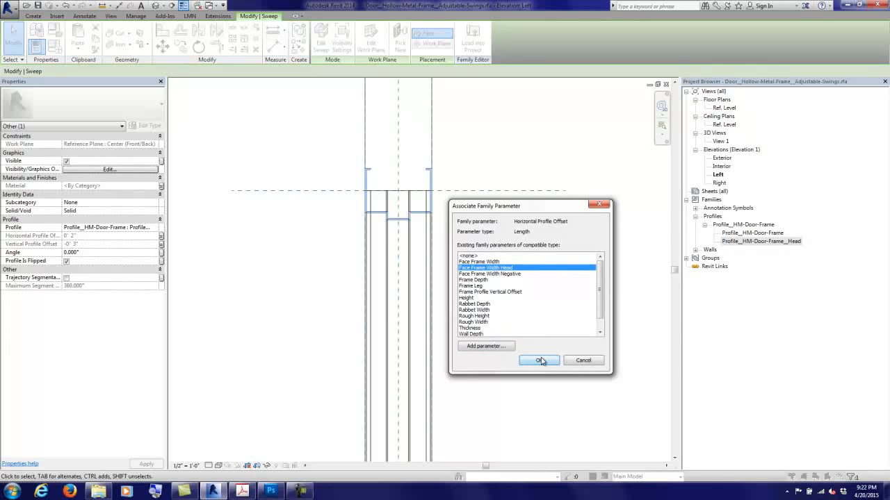
pyautogui.click(541, 360)
pyautogui.click(496, 278)
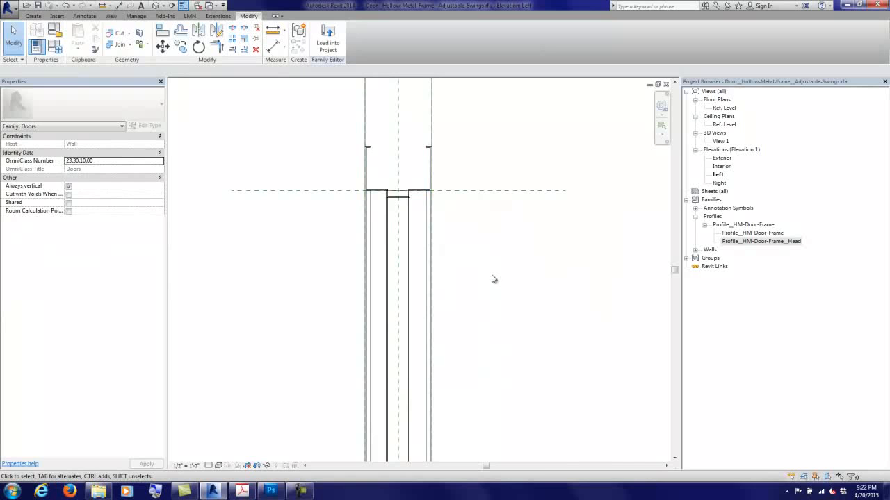
# Step: Set Face Frame Width Head to 2" for the Masonry Door Frame type and accept the family types
pyautogui.scroll(-3, 479, 250)
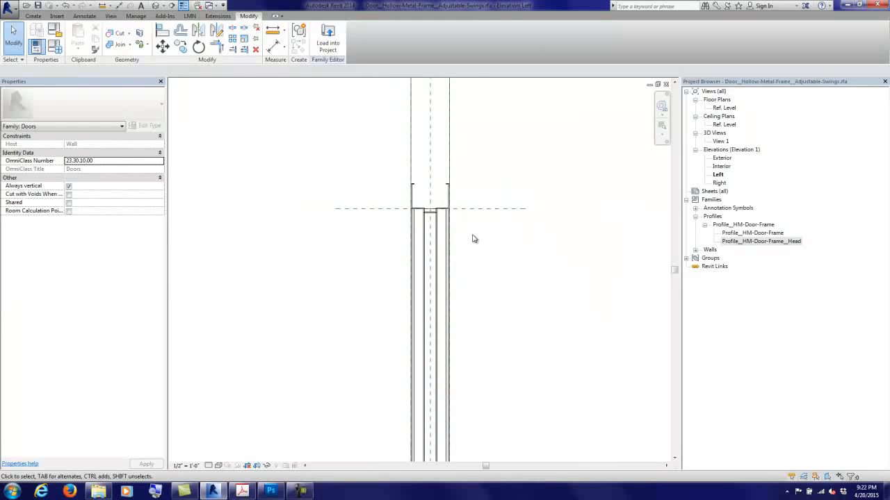
pyautogui.scroll(-3, 473, 238)
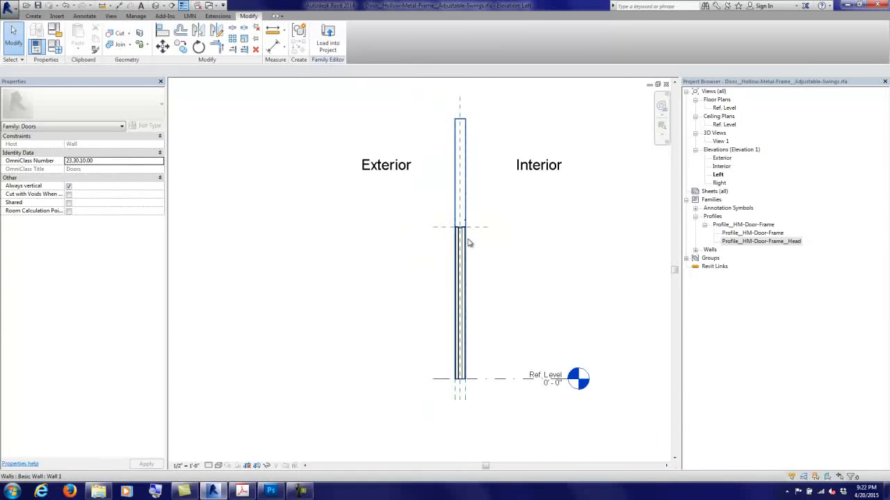
pyautogui.scroll(3, 469, 243)
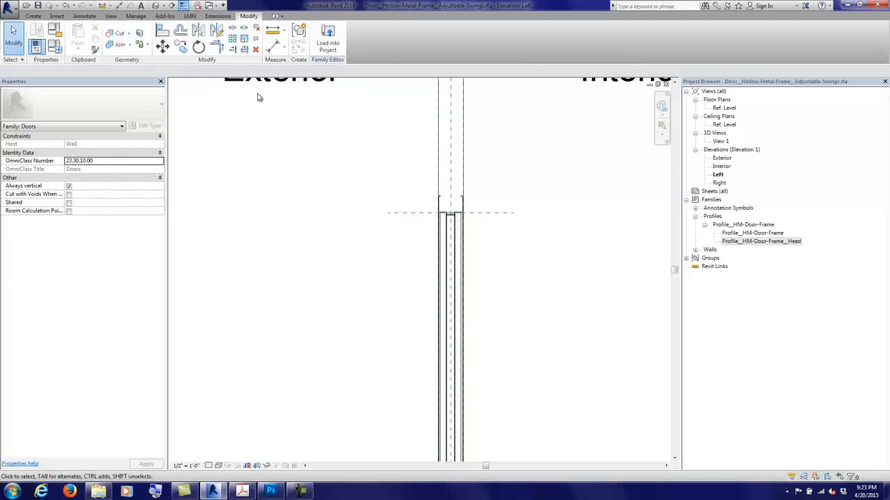
pyautogui.click(54, 46)
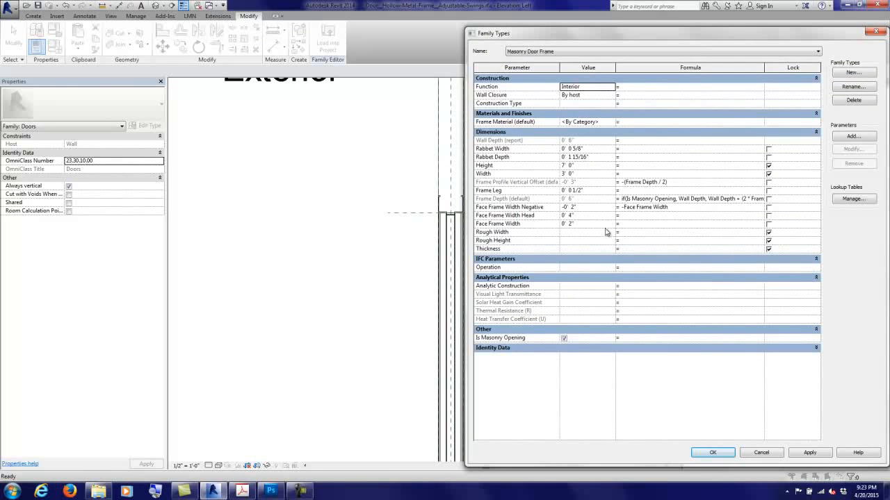
pyautogui.click(596, 224)
pyautogui.click(593, 216)
pyautogui.write('2')
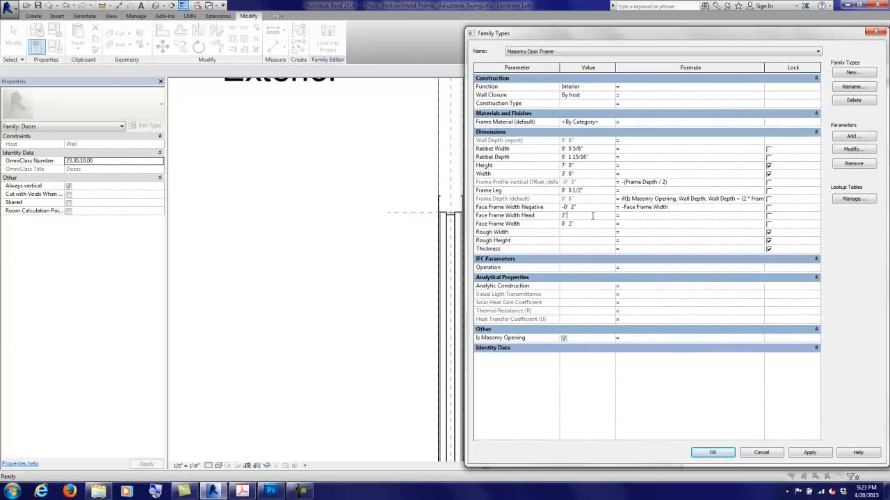
pyautogui.click(710, 452)
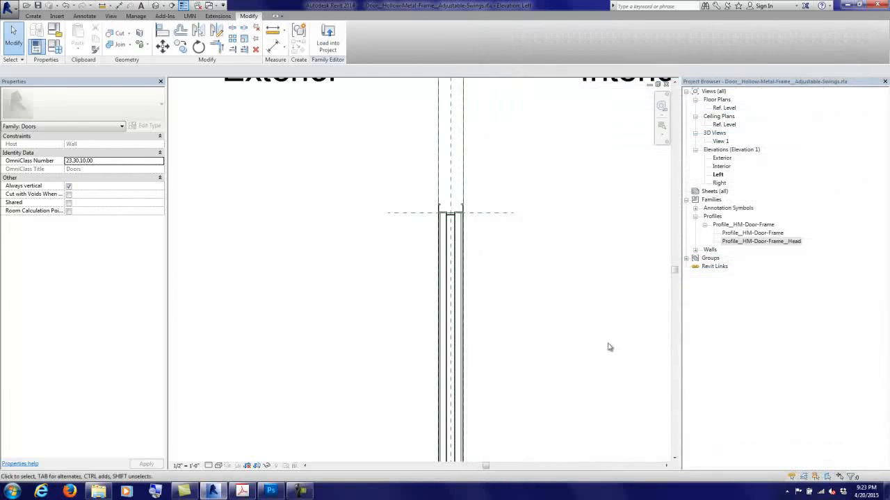
pyautogui.scroll(3, 510, 215)
pyautogui.scroll(-4, 502, 206)
pyautogui.scroll(-2, 503, 216)
pyautogui.moveTo(503, 215); pyautogui.dragTo(293, 214, button='middle')
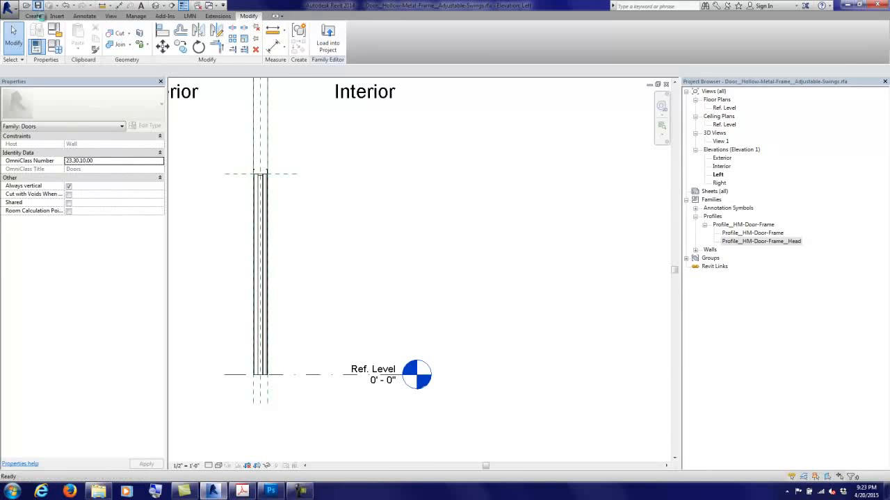
pyautogui.click(300, 492)
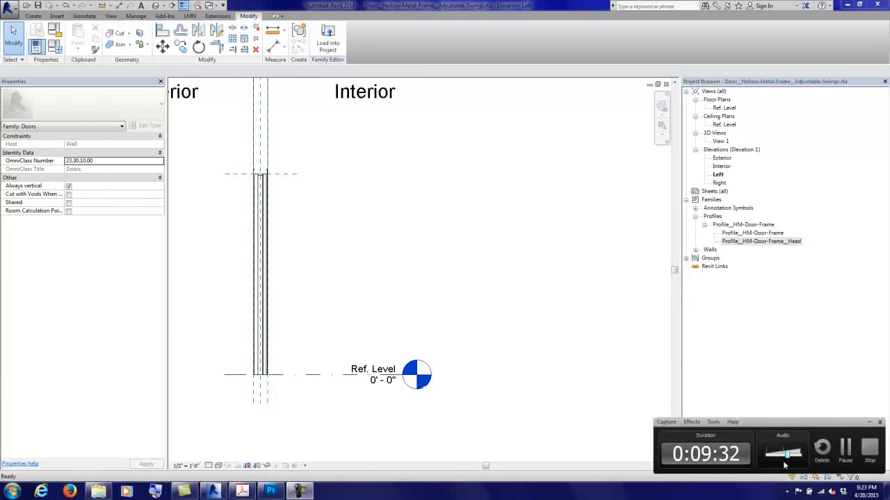
pyautogui.click(846, 448)
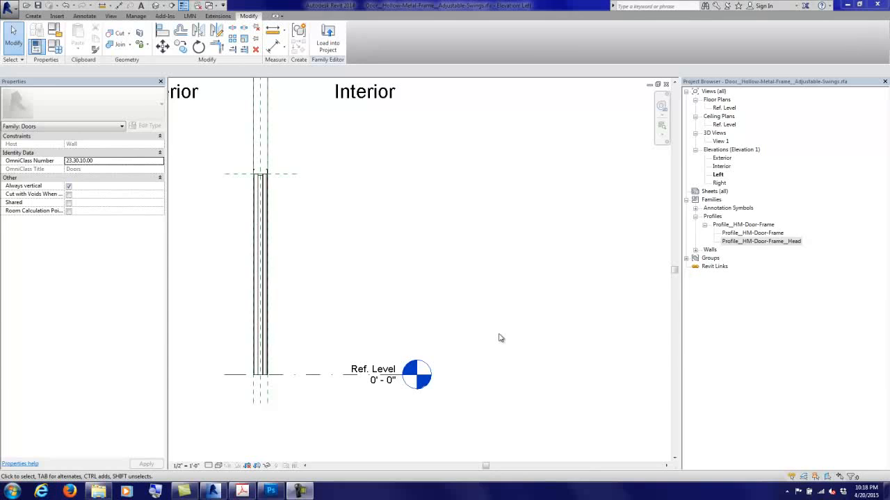
# Step: Open the Exterior elevation and add a RoughIn Gap Jamb length type parameter grouped under Dimensions
pyautogui.doubleClick(721, 158)
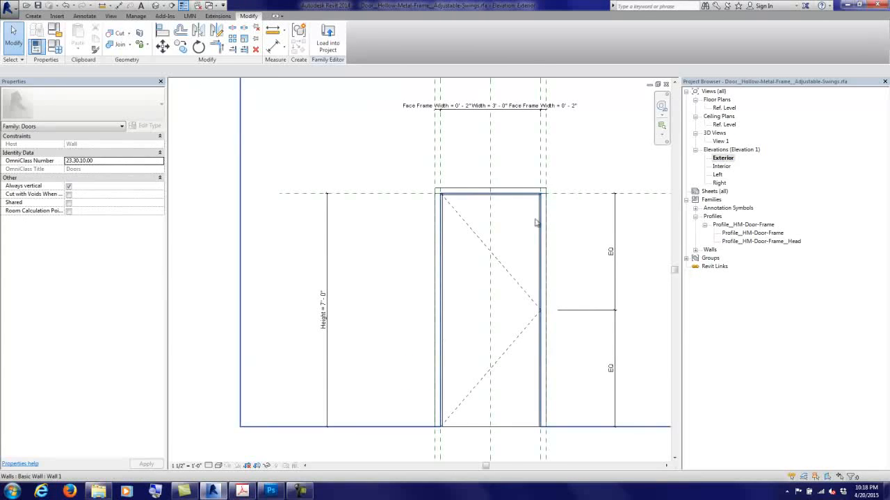
pyautogui.moveTo(503, 265); pyautogui.dragTo(471, 246, button='middle')
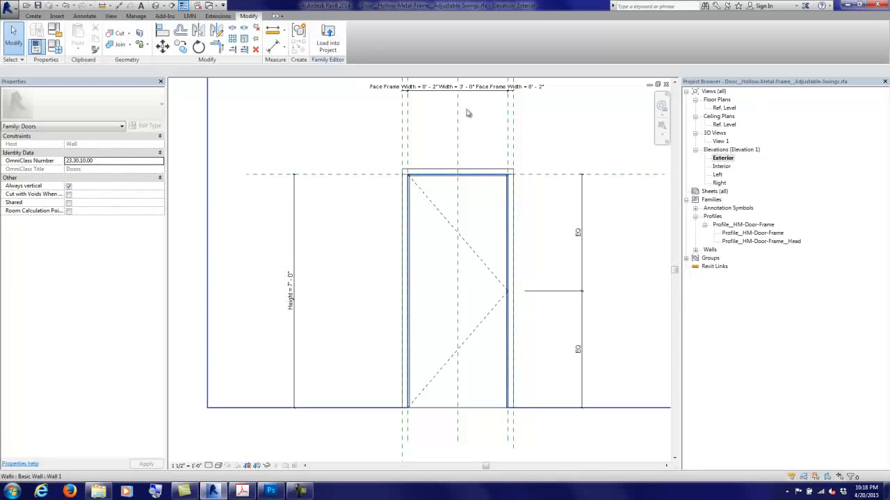
pyautogui.click(55, 47)
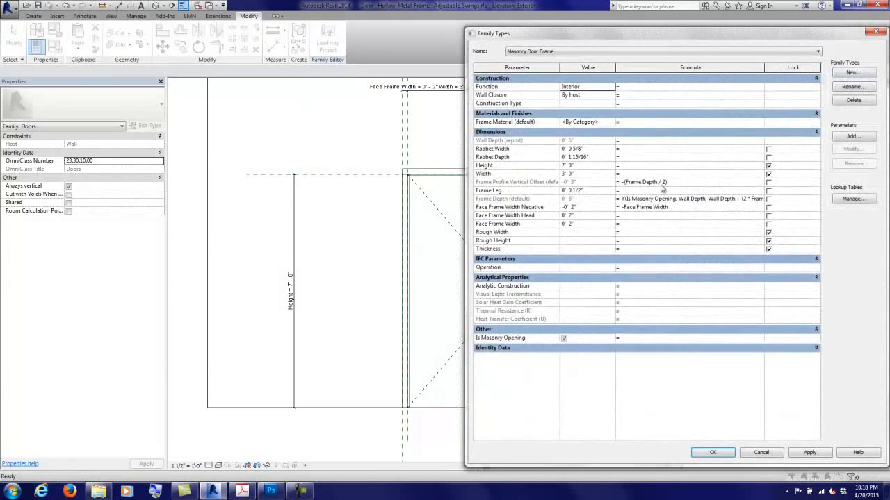
pyautogui.click(853, 136)
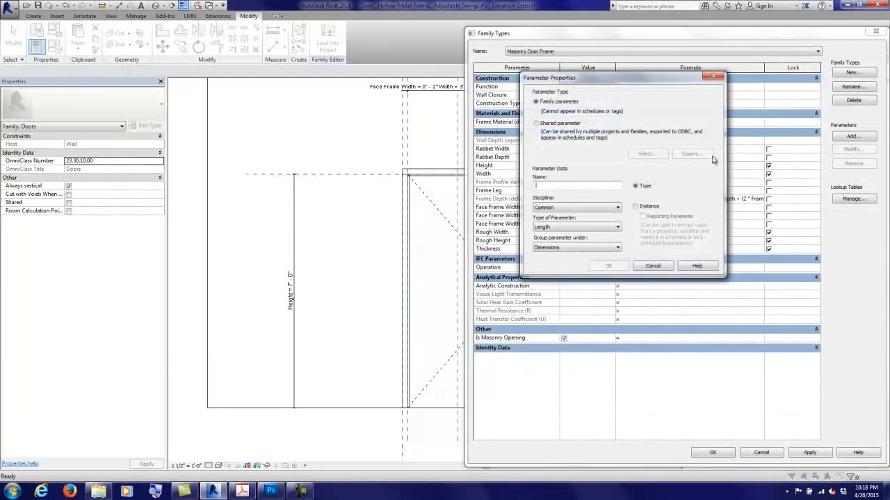
pyautogui.write('RoughIn')
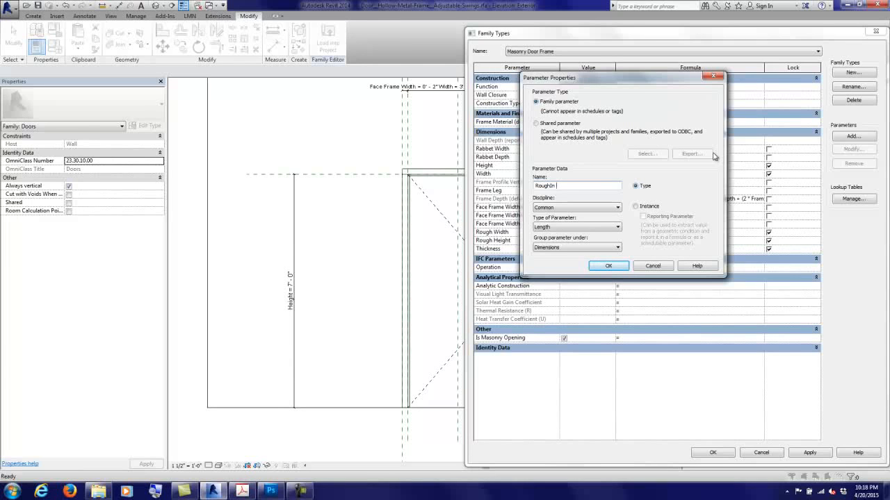
pyautogui.write(' Gap Jamb')
pyautogui.click(609, 266)
# Step: Add a second length type parameter named RoughIn Gap Head under Dimensions
pyautogui.click(853, 136)
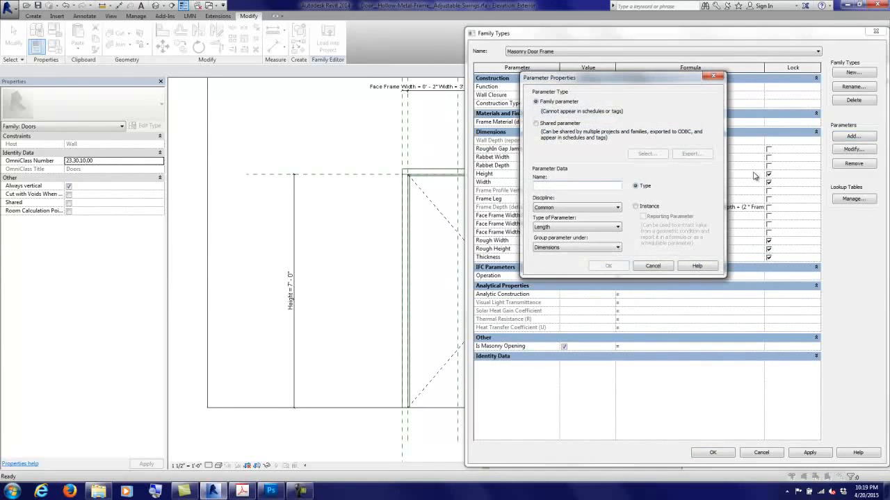
pyautogui.write('Rough')
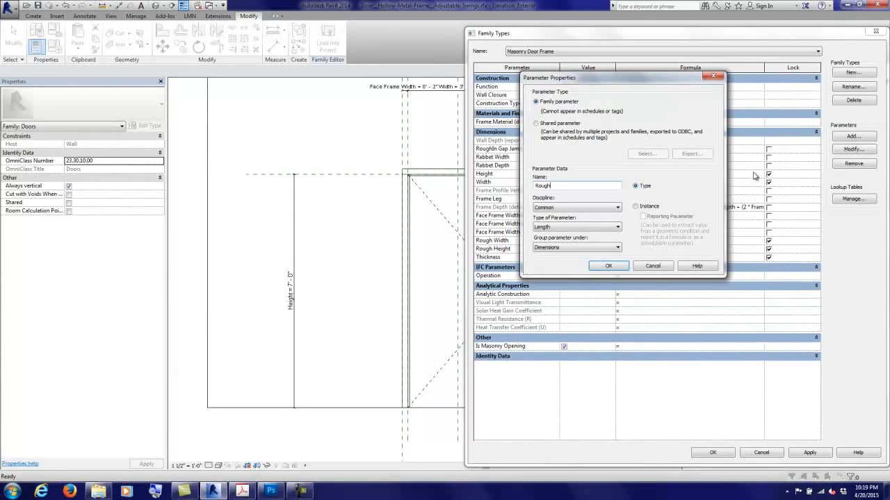
pyautogui.write('In Gap Head')
pyautogui.click(606, 266)
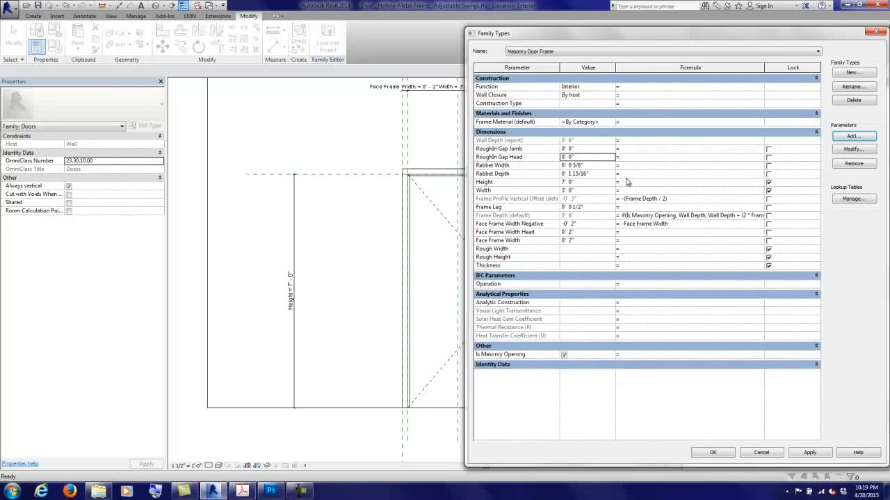
# Step: Give RoughIn Gap Jamb the formula if(Is Masonry Opening, Face Frame Width, 1")
pyautogui.click(628, 149)
pyautogui.write('if(Is Masonry Opening,')
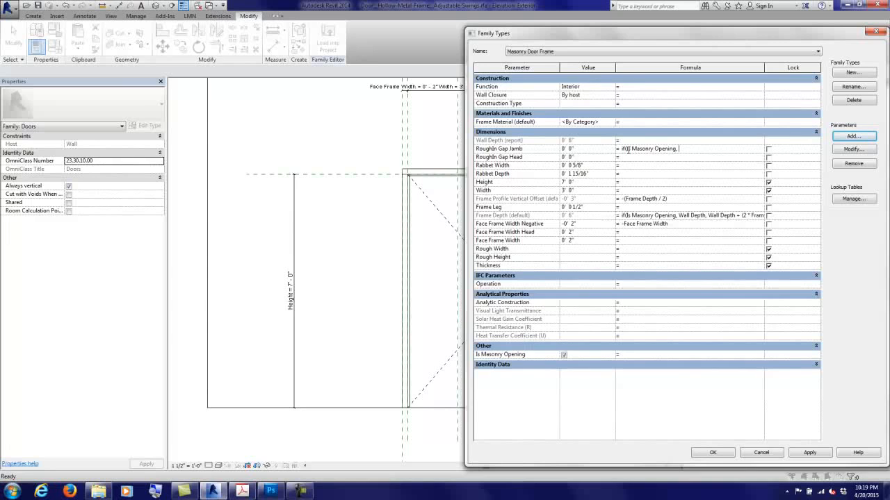
pyautogui.write('Face Frame Width')
pyautogui.write(', 1"')
# Step: Give RoughIn Gap Head the formula if(Is Masonry Opening, Face Frame Width Head, 0' 1")
pyautogui.click(633, 158)
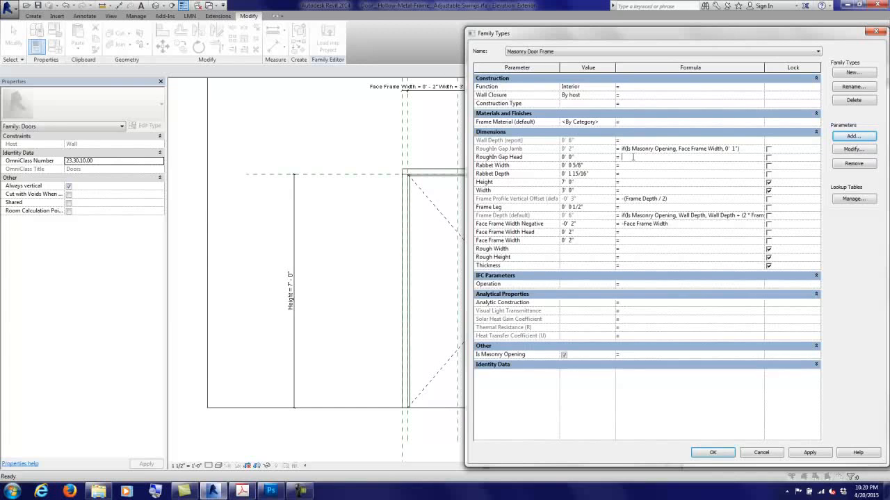
pyautogui.write('if(Is Masonry Opening, Face Frame ')
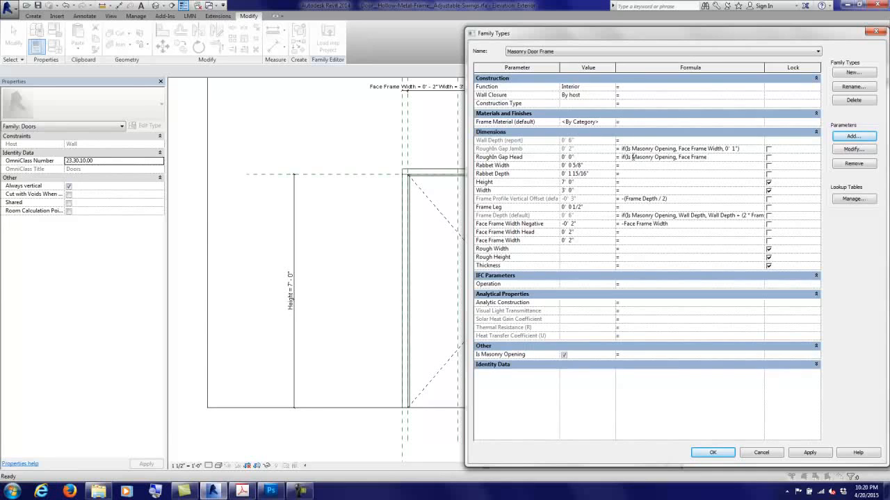
pyautogui.write('W')
pyautogui.write('dit')
pyautogui.press('Tab')
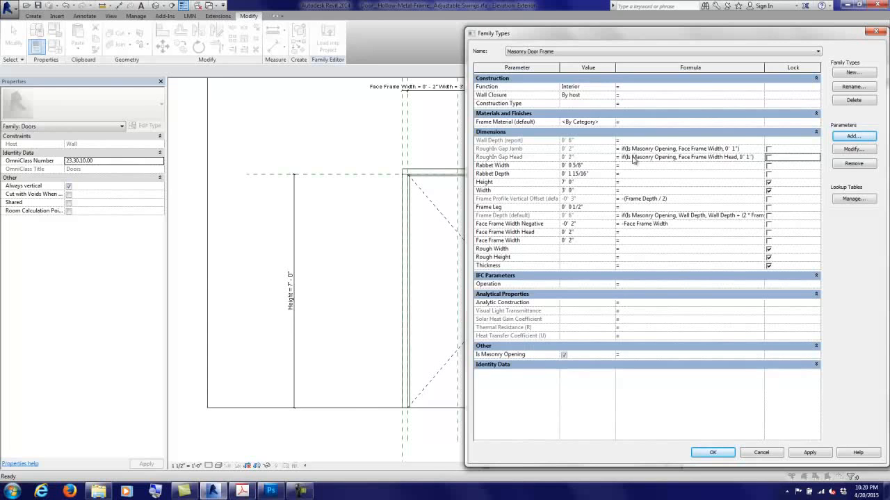
# Step: Compare the RoughIn Gap values under Gypsum Wall Board Frame and Masonry Door Frame, and accept the parameters with Masonry Door Frame current
pyautogui.click(518, 51)
pyautogui.click(532, 56)
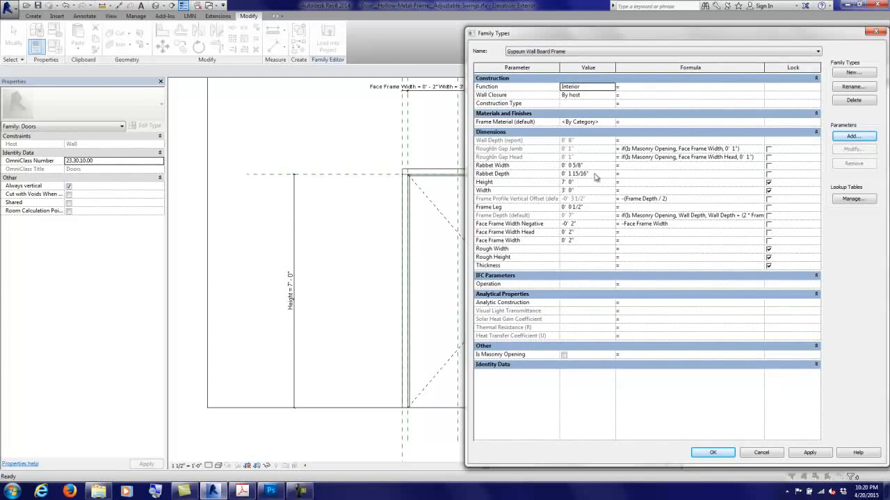
pyautogui.click(539, 52)
pyautogui.click(549, 63)
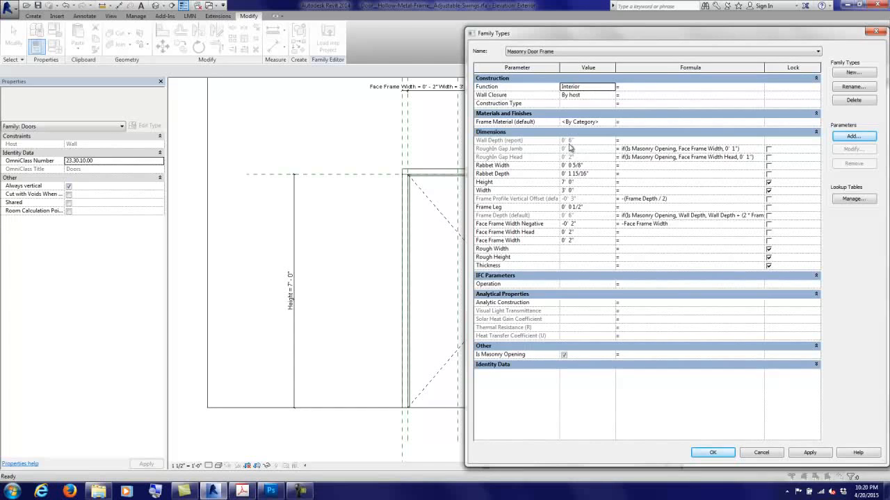
pyautogui.click(543, 52)
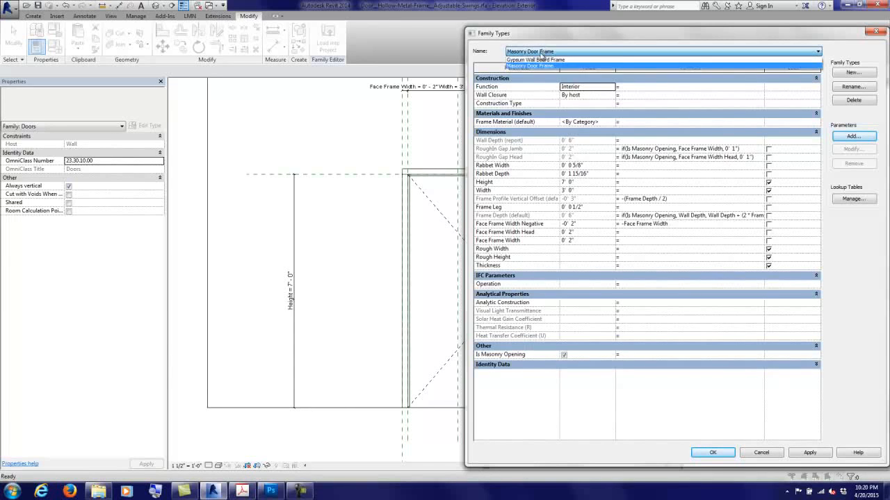
pyautogui.click(543, 57)
pyautogui.click(544, 52)
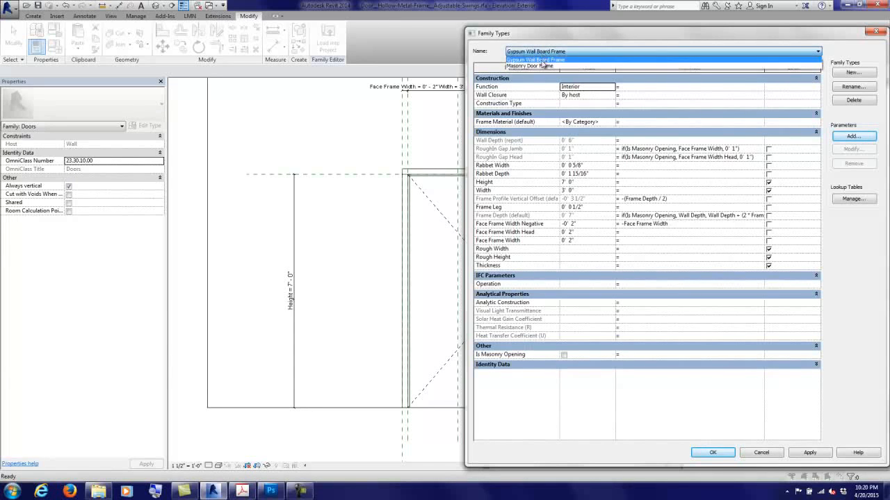
pyautogui.click(546, 63)
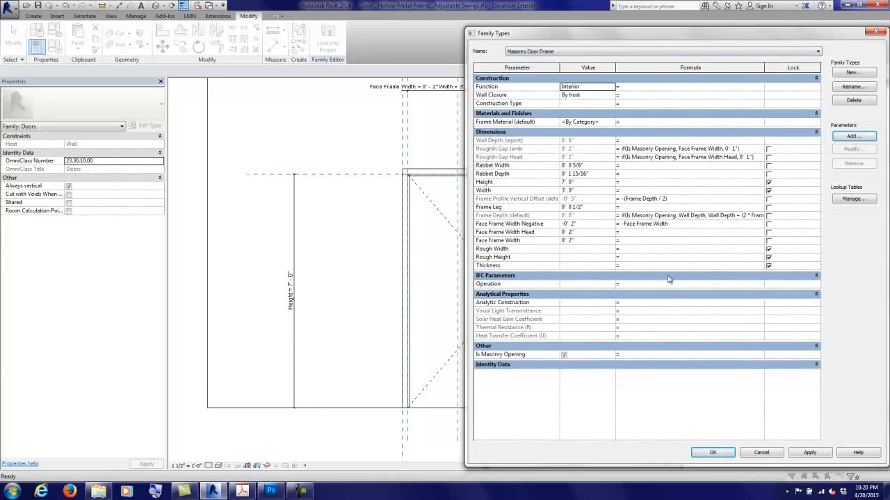
pyautogui.click(712, 452)
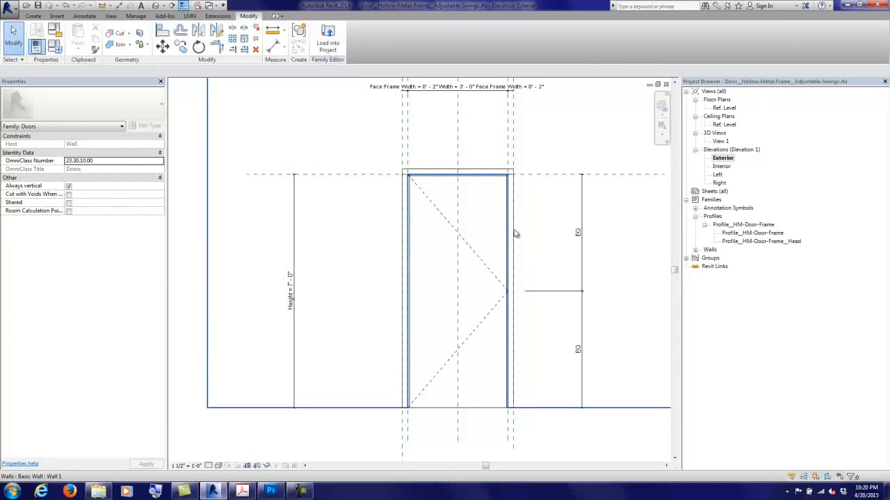
# Step: Draw vertical reference planes about 10 3/4" and 8" outside the left and right opening edges, and a horizontal one about 6 7/8" above the head
pyautogui.click(33, 16)
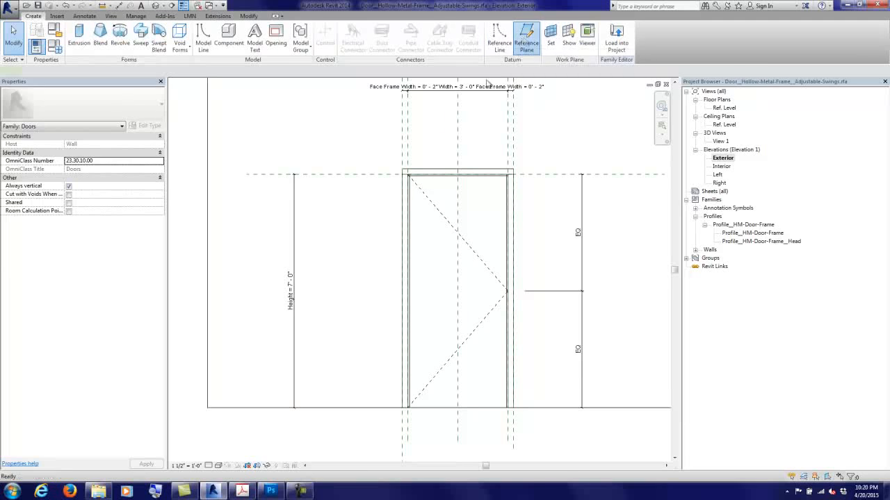
pyautogui.click(521, 42)
pyautogui.click(377, 131)
pyautogui.click(378, 425)
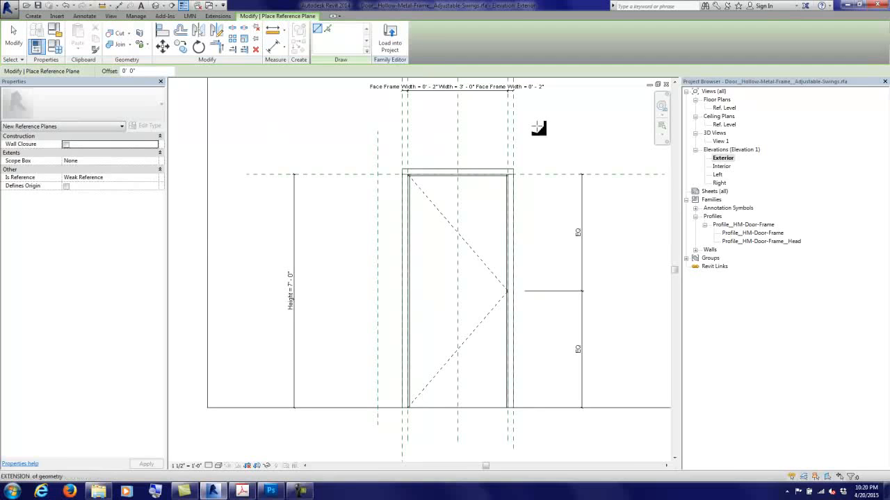
pyautogui.click(530, 121)
pyautogui.click(530, 441)
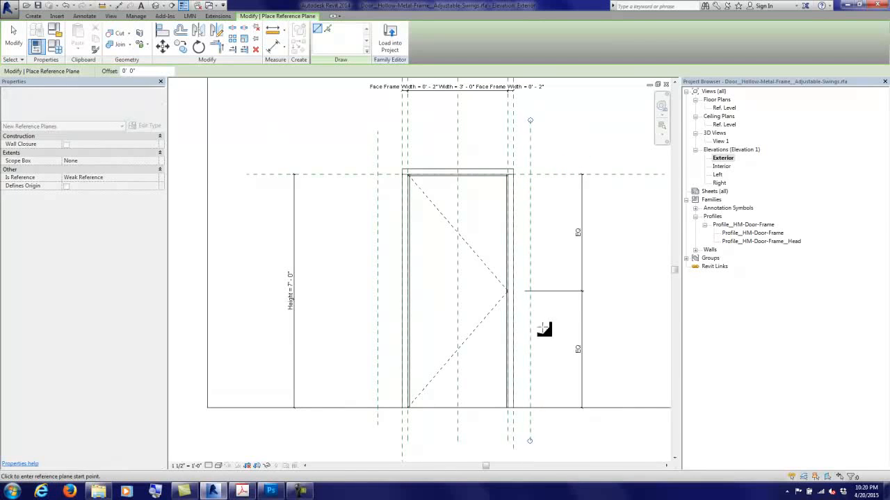
pyautogui.click(548, 154)
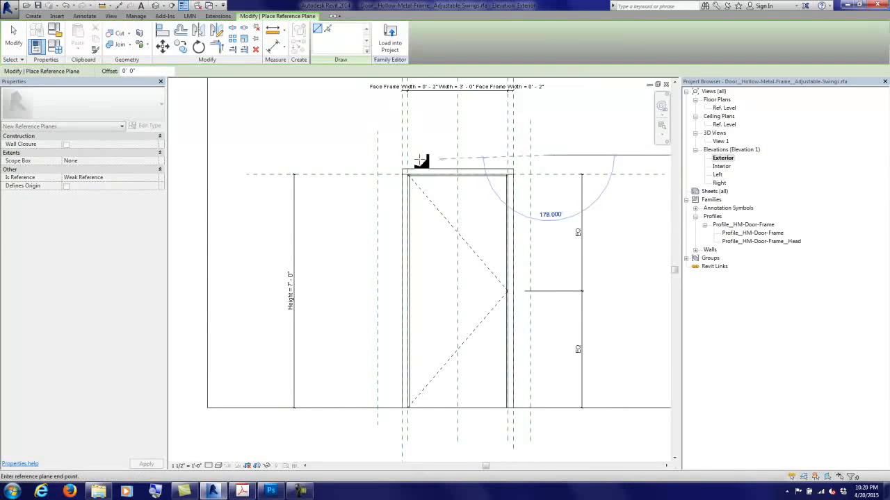
pyautogui.click(359, 155)
# Step: Dimension the gap between the door height reference plane and the new horizontal plane above it, in line with the Height dimension
pyautogui.click(273, 45)
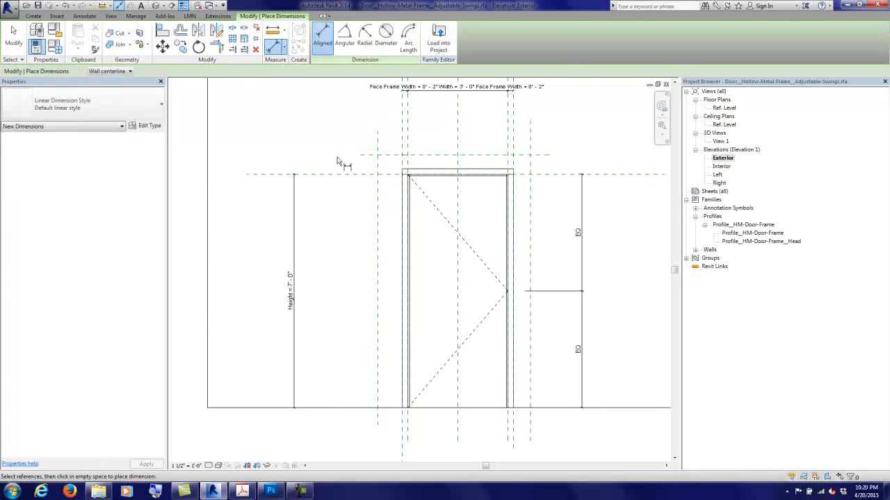
pyautogui.click(353, 175)
pyautogui.click(344, 154)
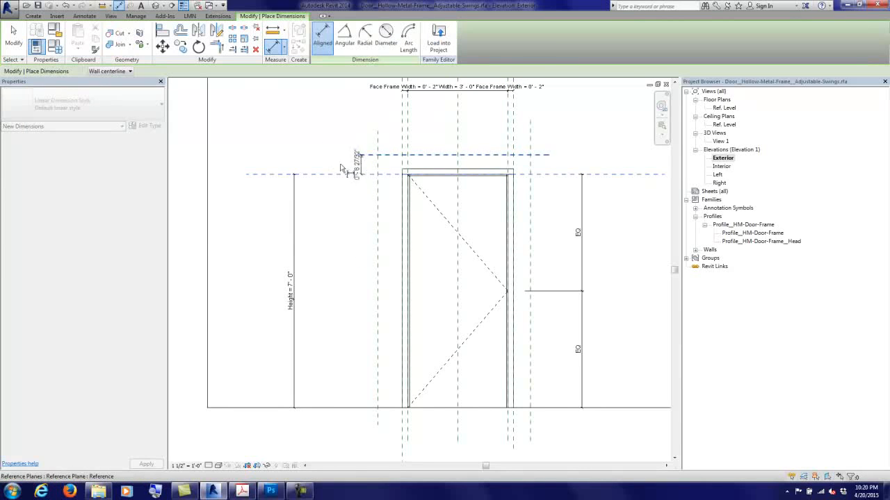
pyautogui.click(297, 169)
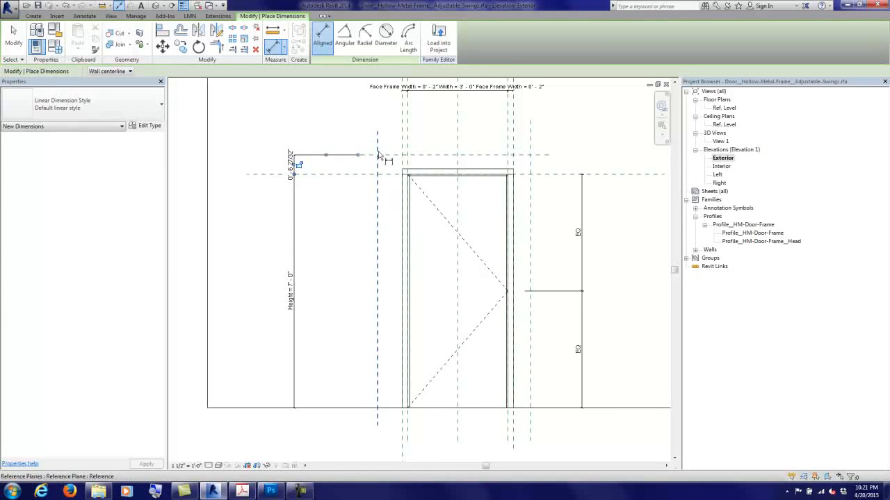
pyautogui.click(14, 43)
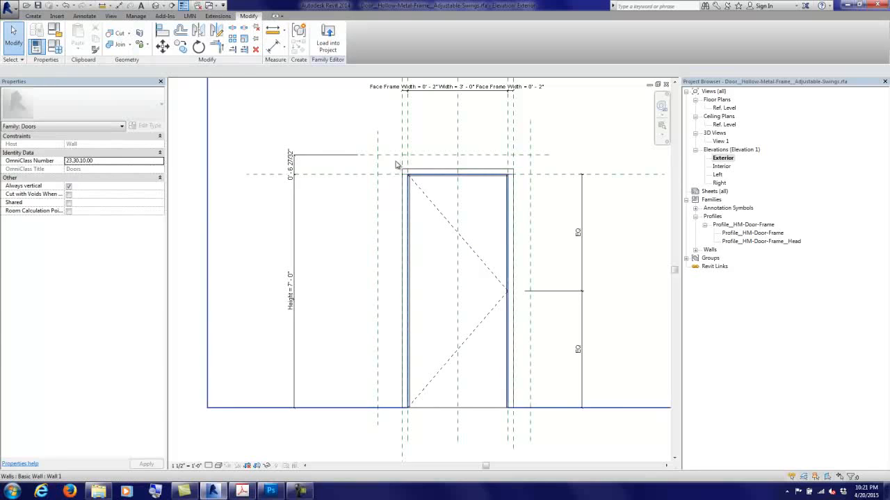
# Step: Label the new vertical dimension above the door head with the RoughIn Gap Head parameter
pyautogui.click(294, 161)
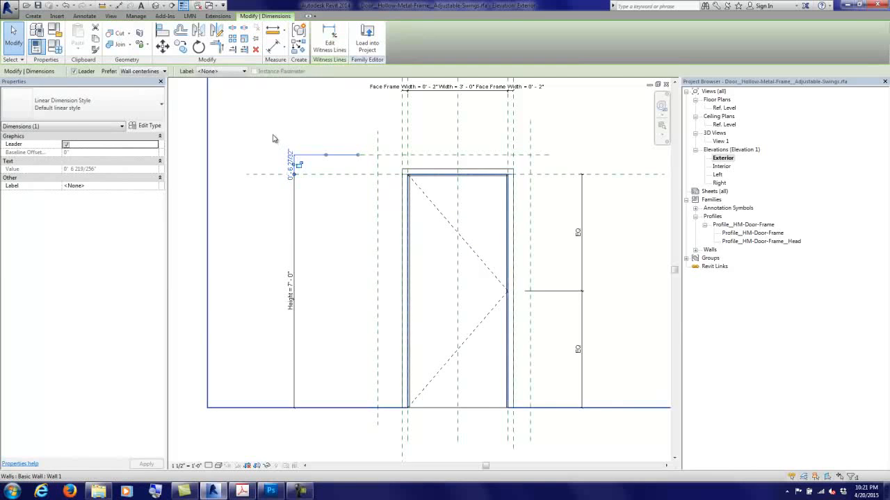
pyautogui.click(214, 72)
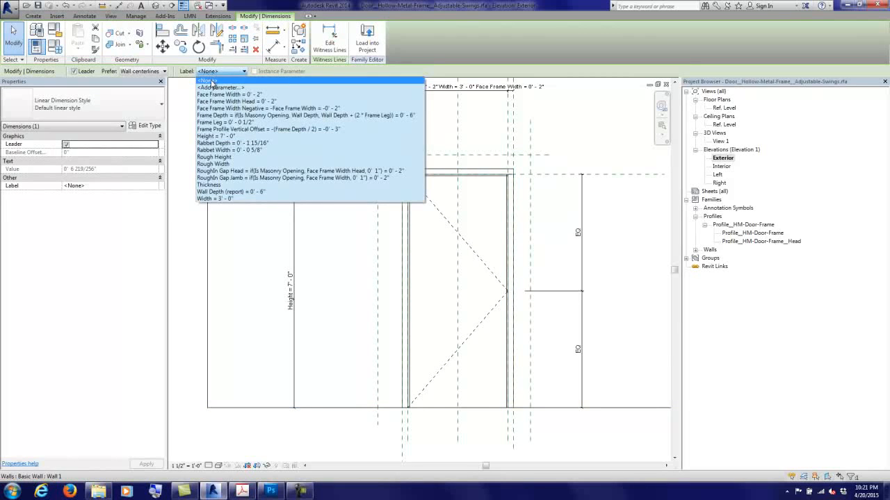
pyautogui.click(223, 171)
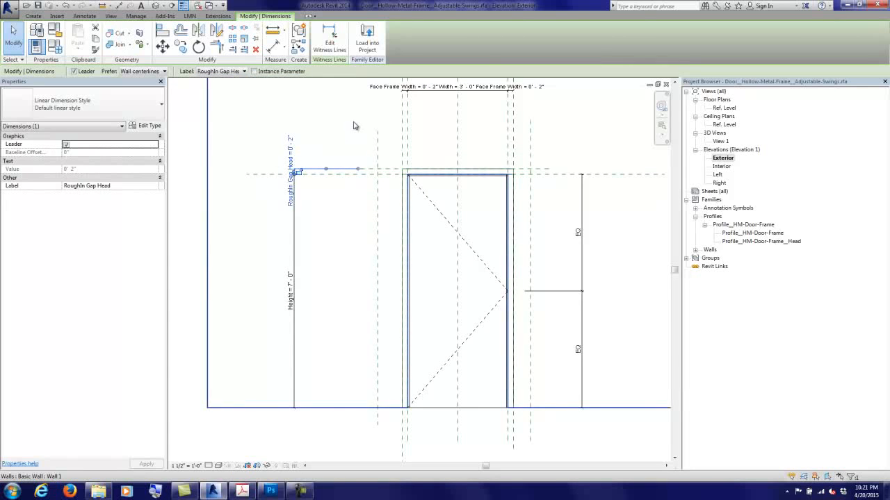
pyautogui.click(344, 123)
pyautogui.click(172, 112)
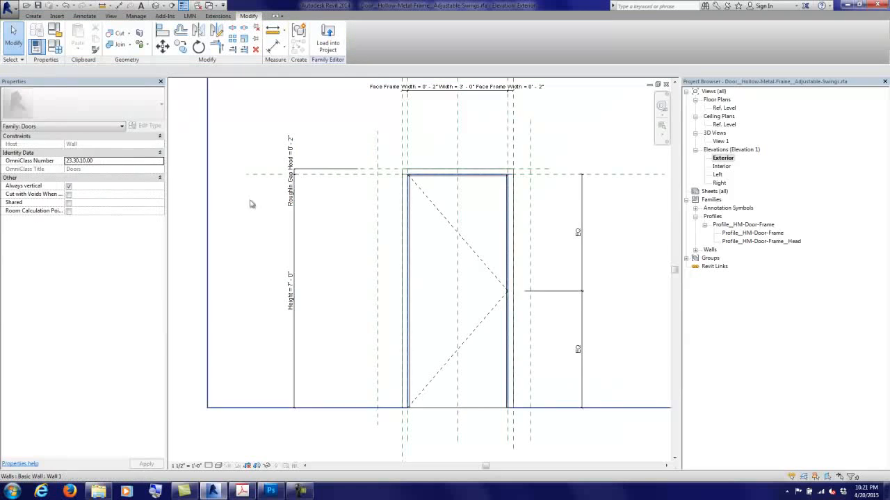
# Step: Dimension from each door opening edge plane to the new vertical reference plane outside it, on both jamb sides above the frame
pyautogui.click(274, 46)
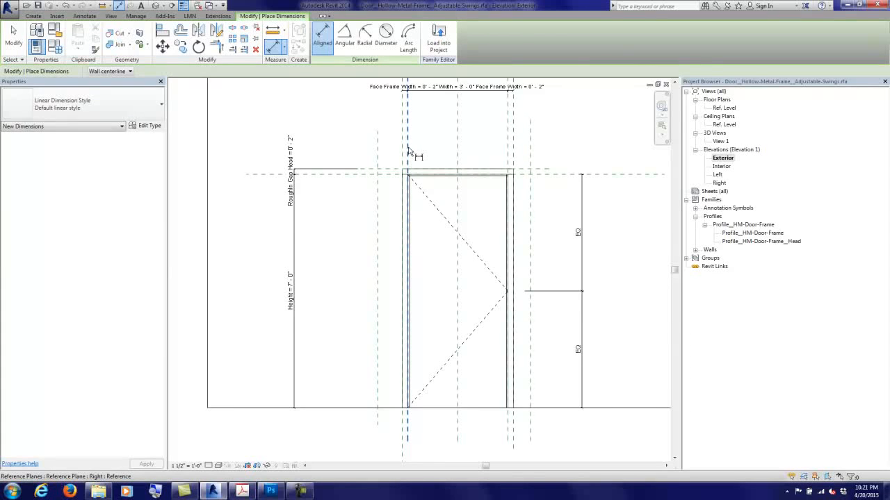
pyautogui.click(410, 156)
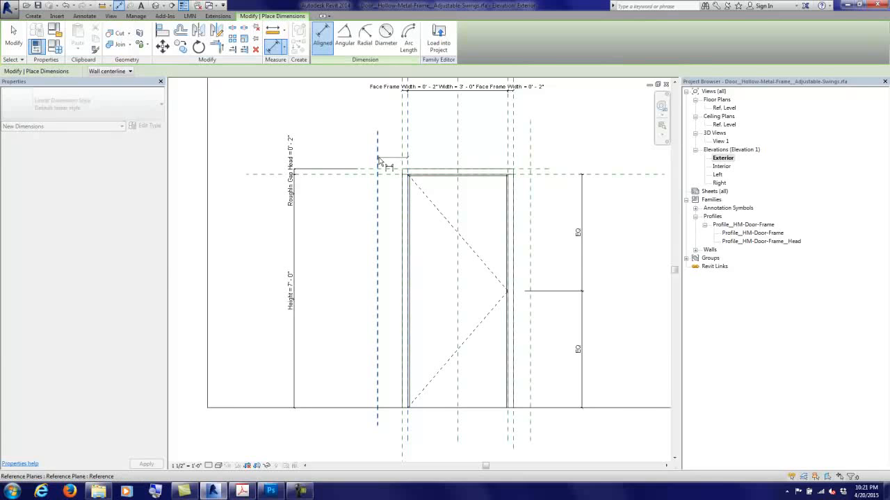
pyautogui.click(407, 157)
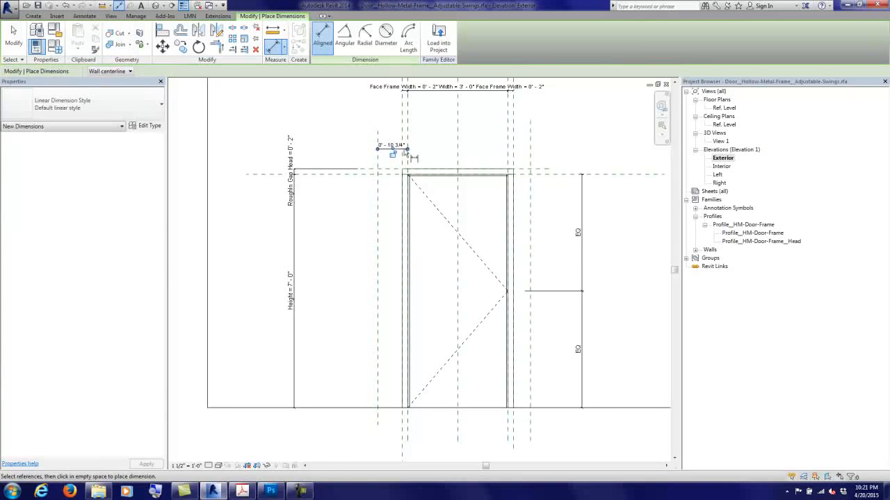
pyautogui.click(508, 146)
pyautogui.click(531, 149)
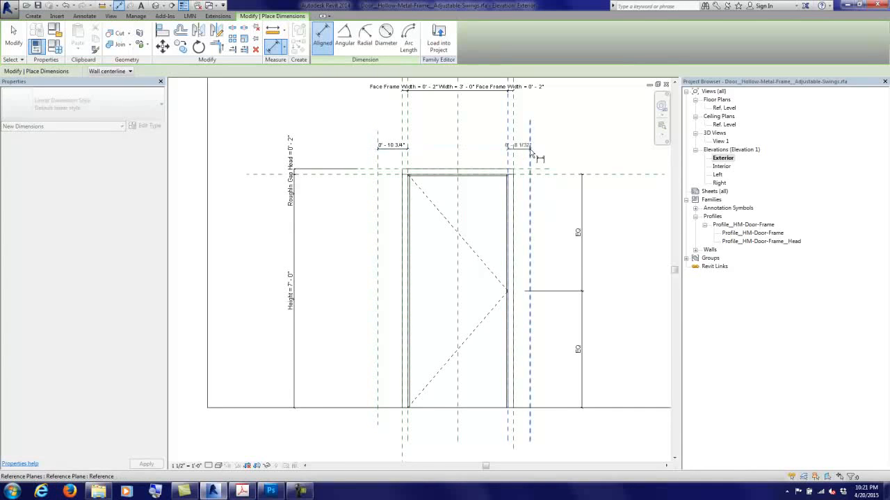
pyautogui.click(526, 148)
pyautogui.press('Escape')
pyautogui.press('Escape')
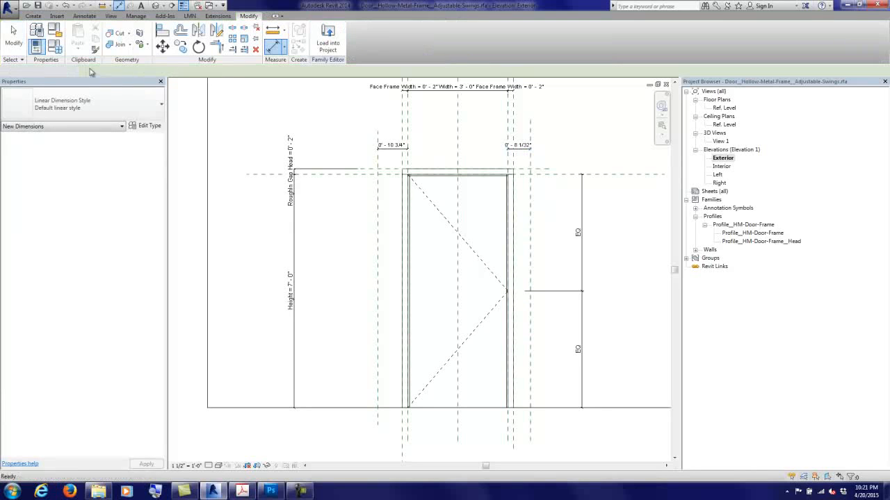
# Step: Label both new jamb-side dimensions together with the RoughIn Gap Jamb parameter
pyautogui.click(517, 147)
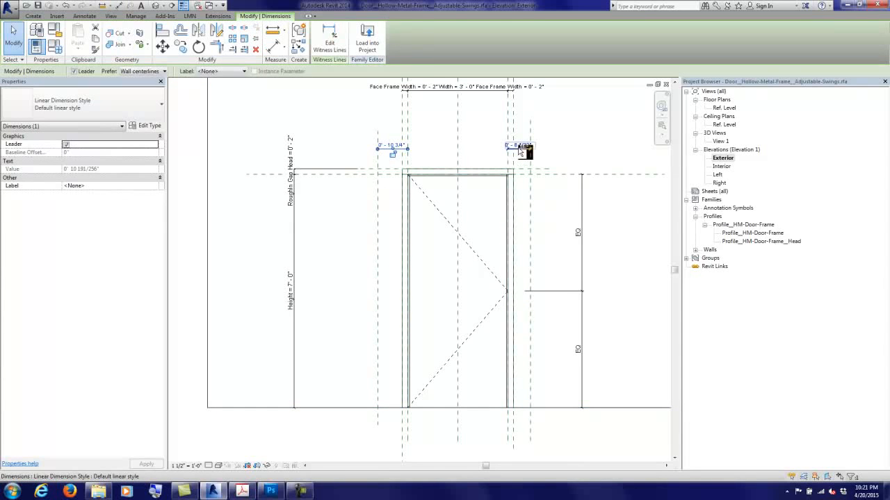
pyautogui.click(202, 89)
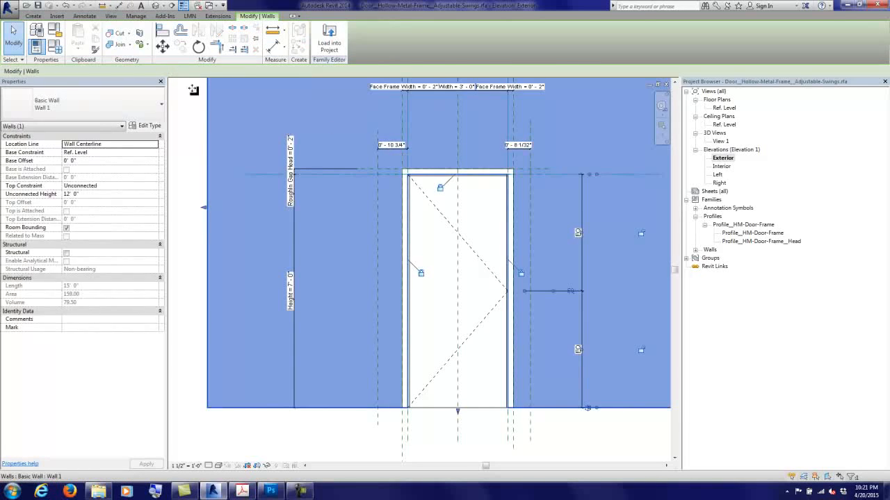
pyautogui.press('Escape')
pyautogui.click(391, 146)
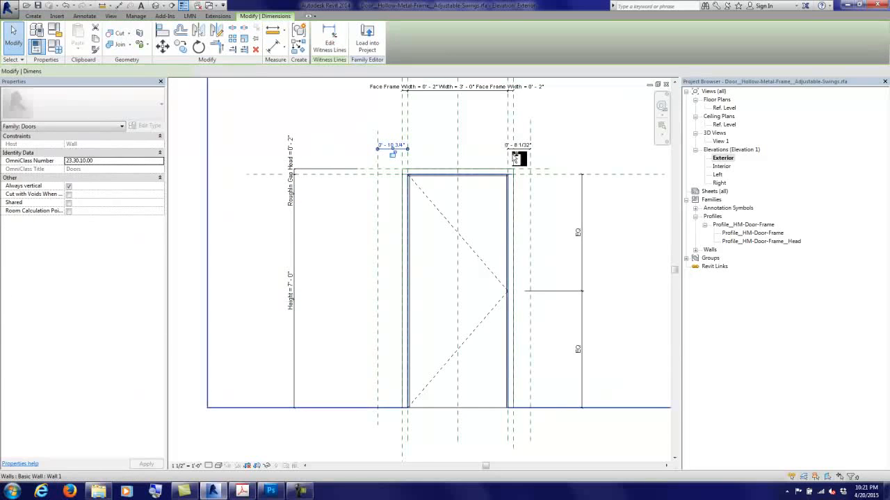
pyautogui.keyDown('ctrl'); pyautogui.click(518, 146); pyautogui.keyUp('ctrl')
pyautogui.click(214, 72)
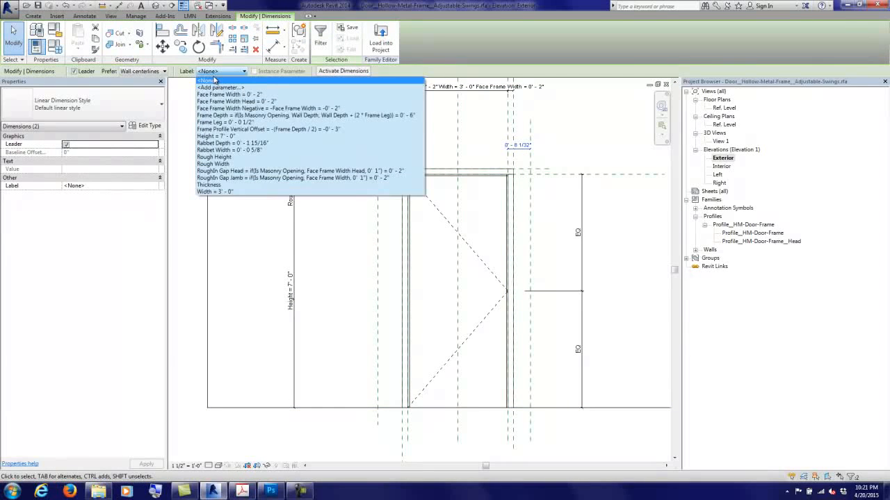
pyautogui.click(228, 179)
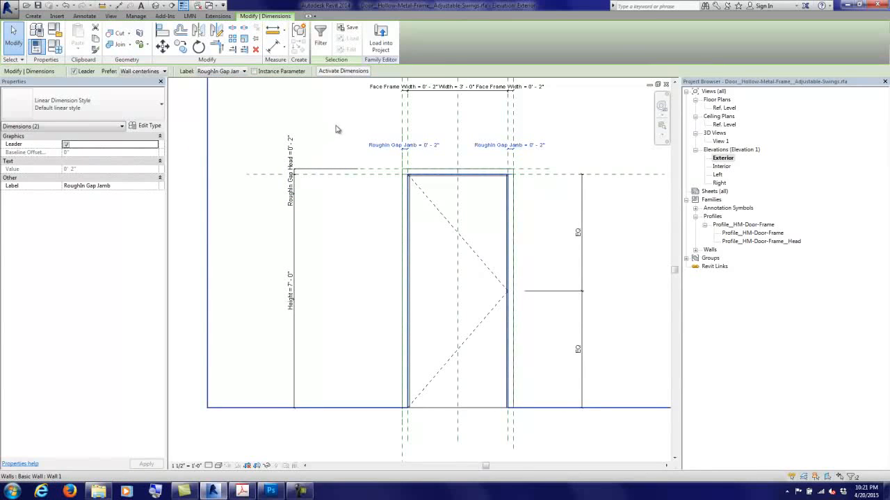
pyautogui.click(354, 126)
pyautogui.click(14, 37)
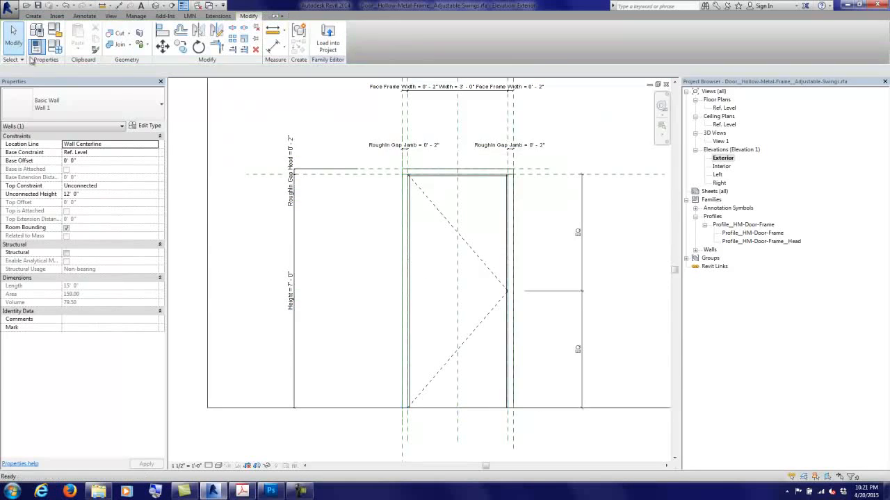
# Step: Make Gypsum Wall Board Frame the current family type and inspect the rough-in planes around the frame in the elevation
pyautogui.click(53, 45)
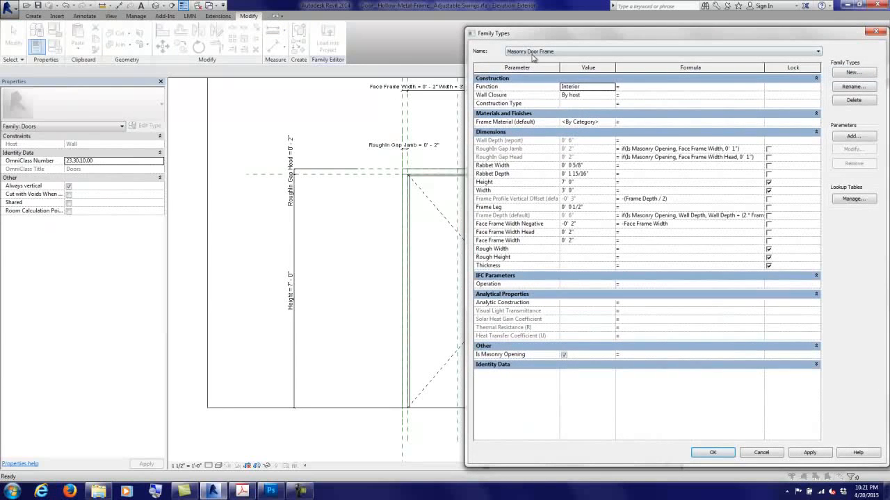
pyautogui.click(533, 57)
pyautogui.click(533, 60)
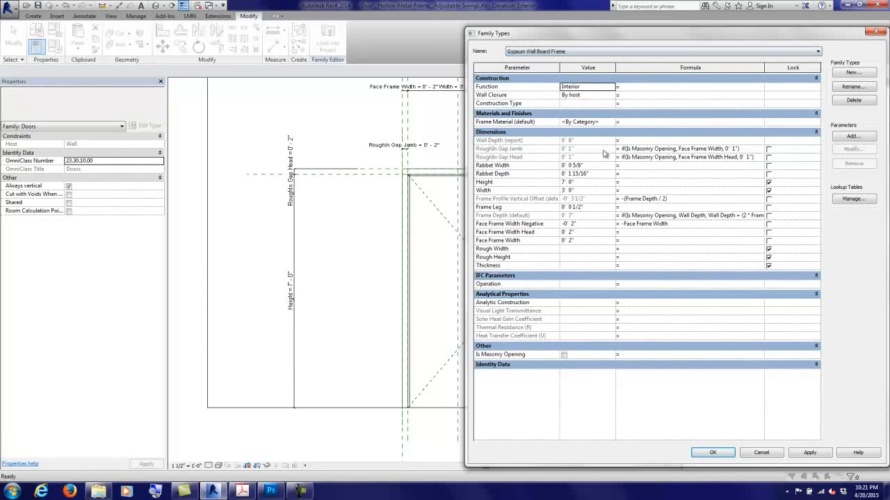
pyautogui.click(712, 452)
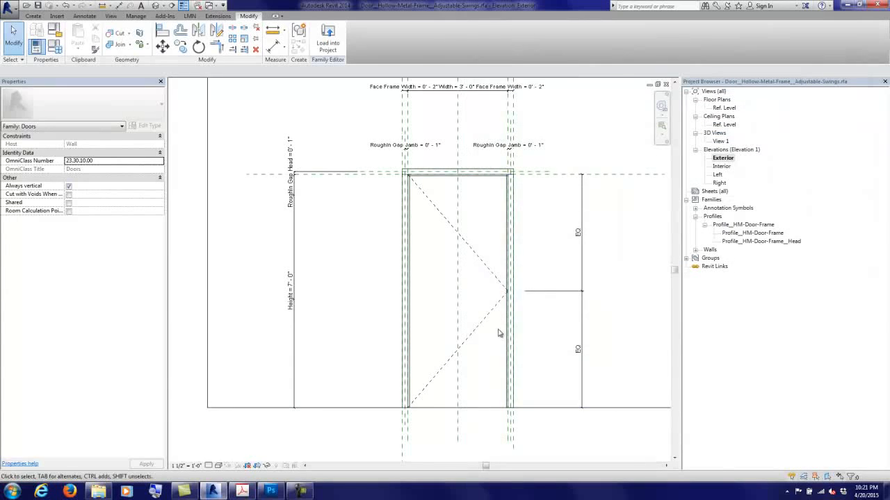
pyautogui.scroll(2, 486, 302)
pyautogui.scroll(2, 374, 151)
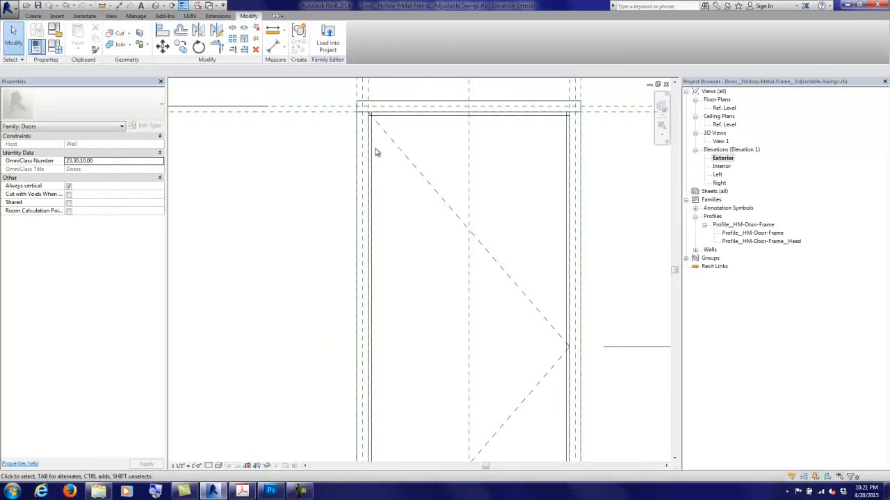
pyautogui.scroll(-4, 374, 152)
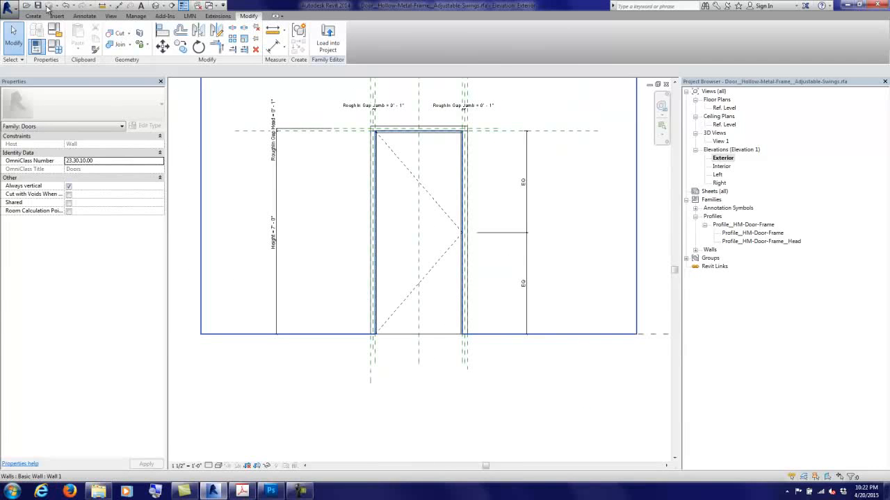
pyautogui.click(303, 492)
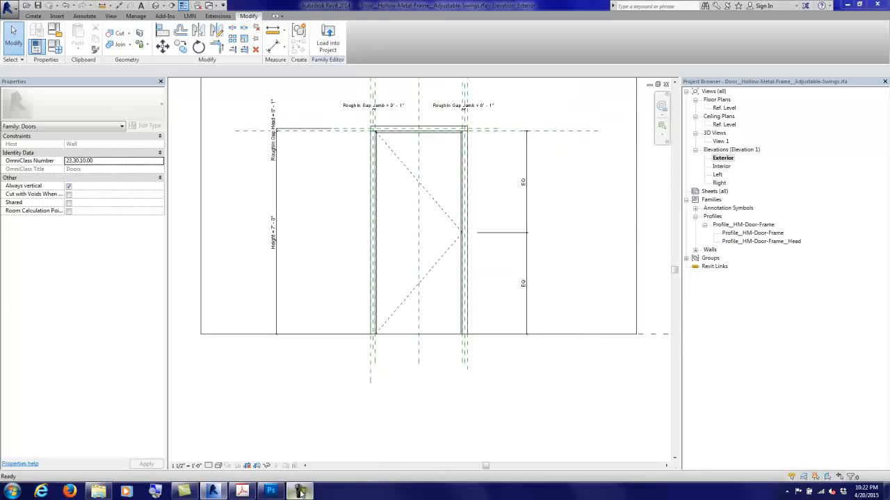
# Step: Select the opening cut in the wall and open its boundary sketch for editing
pyautogui.click(846, 448)
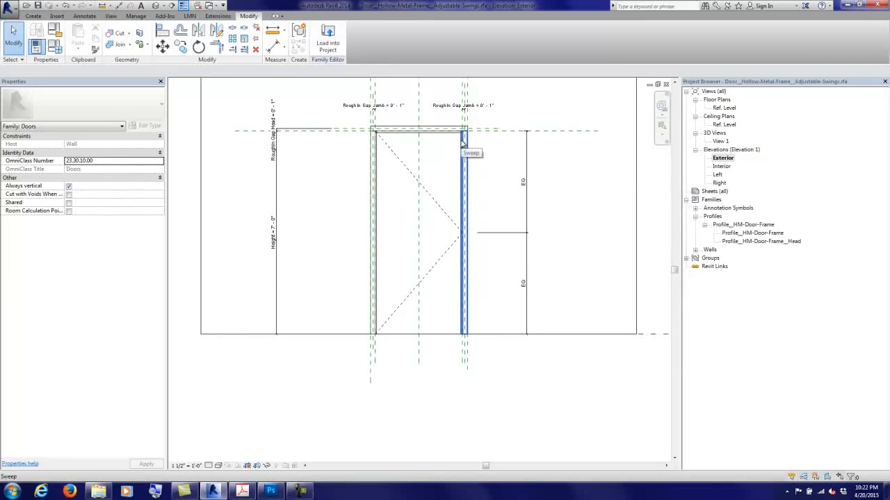
pyautogui.press('Tab')
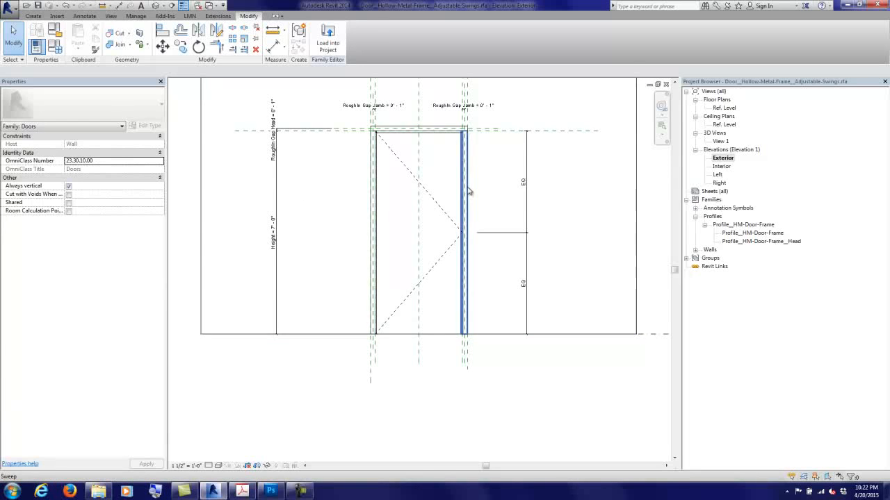
pyautogui.press('Tab')
pyautogui.press('Tab')
pyautogui.press('Tab')
pyautogui.press('Tab')
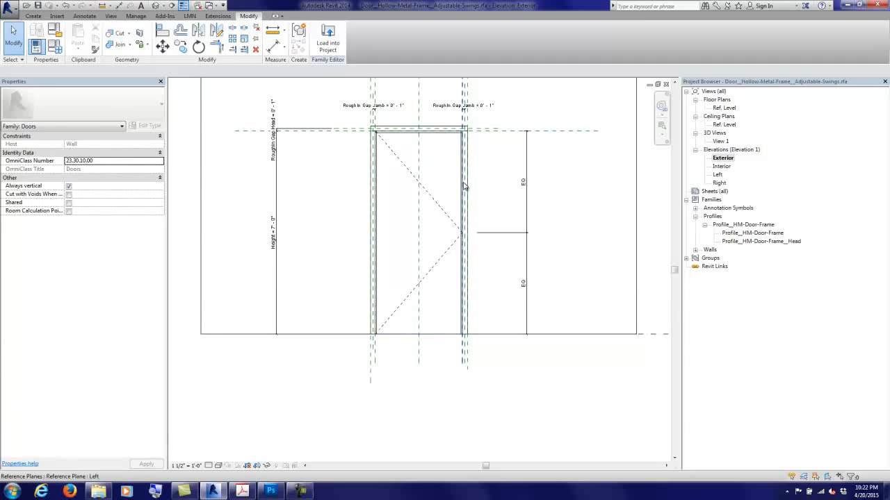
pyautogui.click(465, 186)
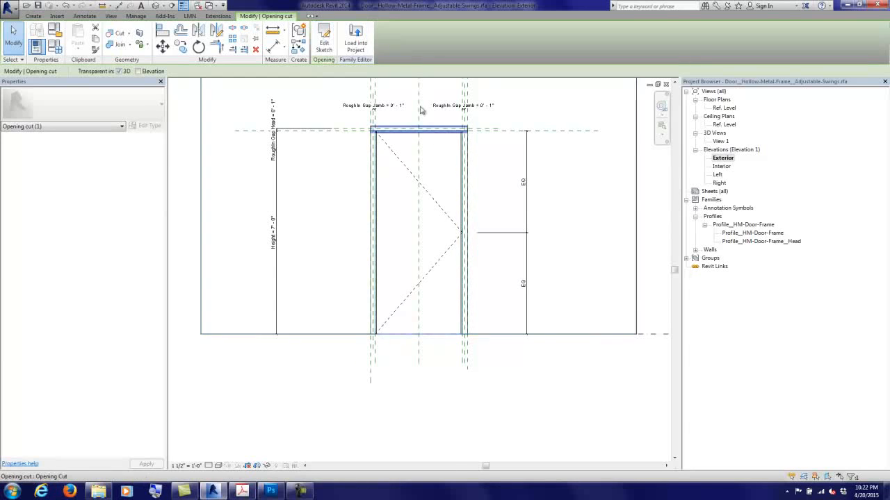
pyautogui.click(325, 42)
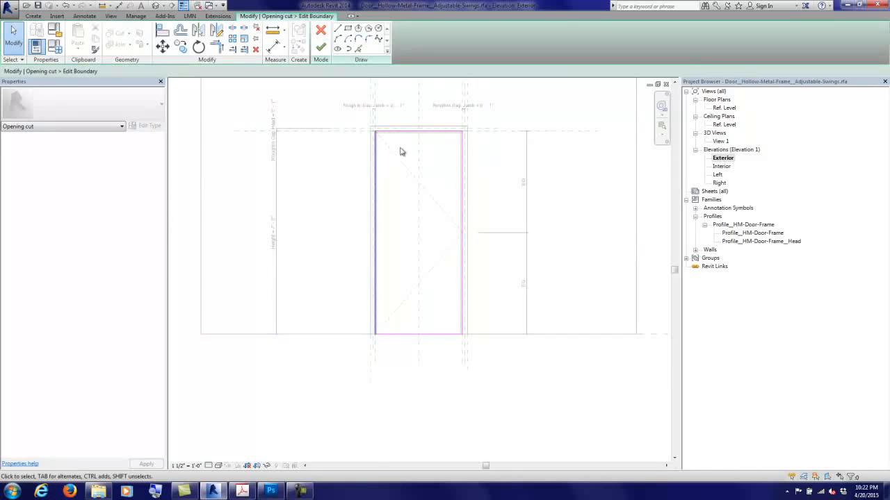
pyautogui.moveTo(399, 151); pyautogui.dragTo(401, 183, button='middle')
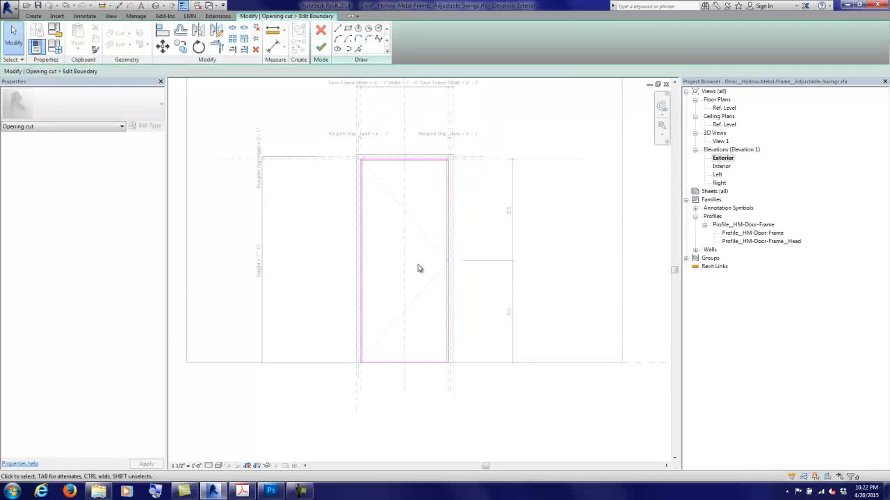
# Step: Align and lock the opening sketch's left jamb line to the left rough-in reference plane, removing the conflicting constraint
pyautogui.scroll(4, 319, 128)
pyautogui.press('a')
pyautogui.press('l')
pyautogui.click(415, 223)
pyautogui.click(417, 304)
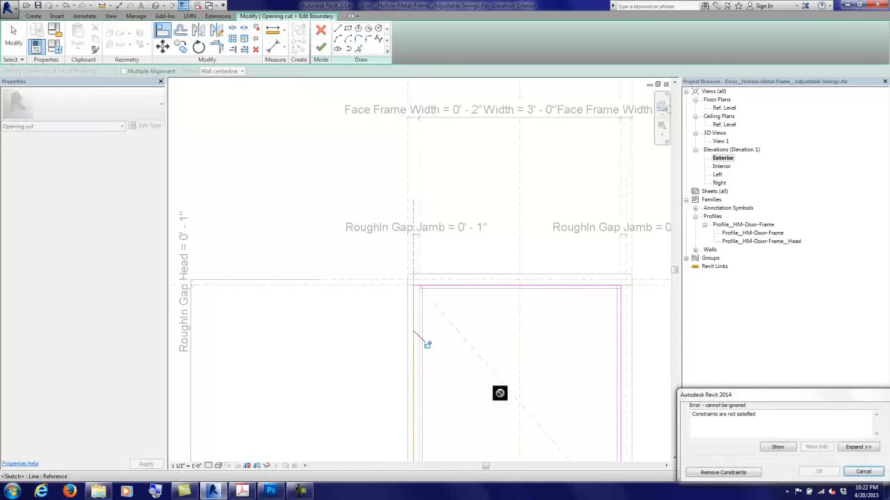
pyautogui.click(727, 476)
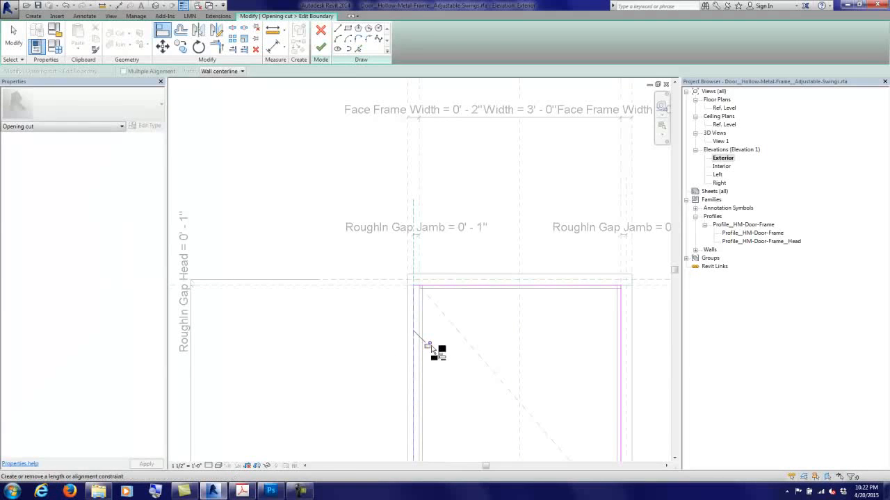
# Step: Align and lock the opening sketch's head line to the rough-in head reference plane, removing the conflicting constraints
pyautogui.click(375, 283)
pyautogui.click(433, 287)
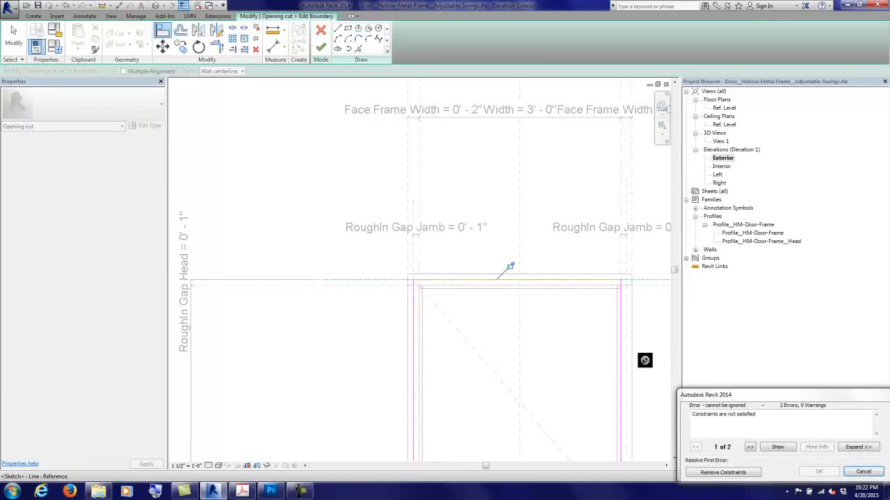
pyautogui.click(728, 474)
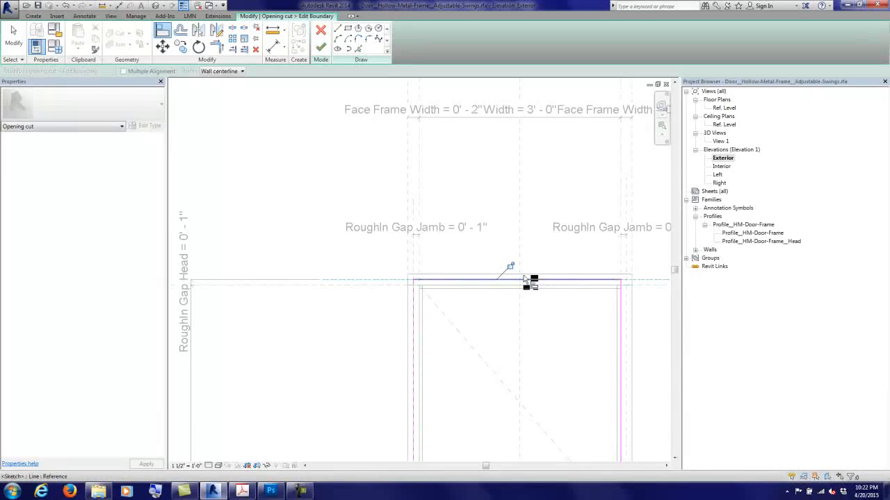
pyautogui.moveTo(540, 304); pyautogui.dragTo(435, 264, button='middle')
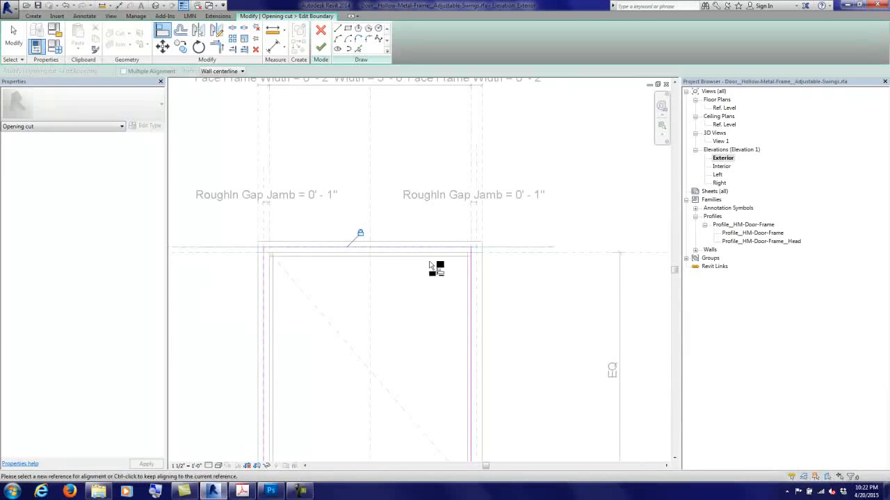
# Step: Align and lock the sketch's right jamb line to its rough-in reference plane, removing the conflicting constraint, and finish the opening boundary
pyautogui.click(474, 271)
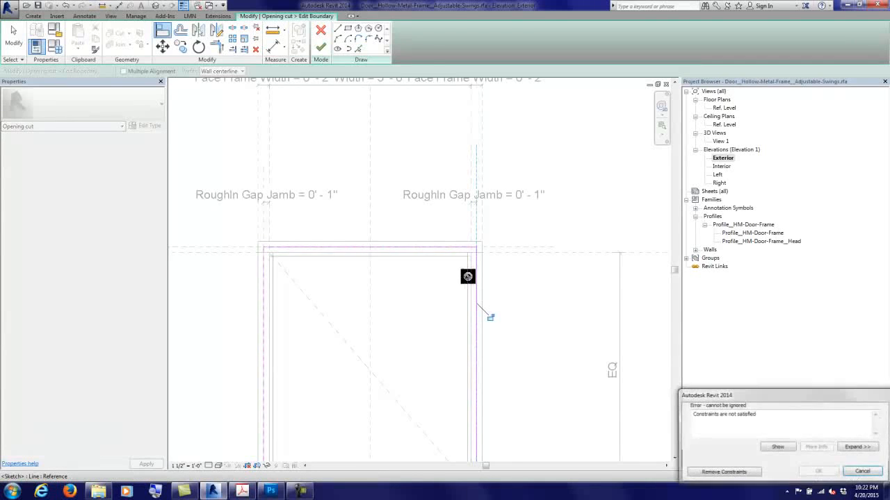
pyautogui.click(717, 473)
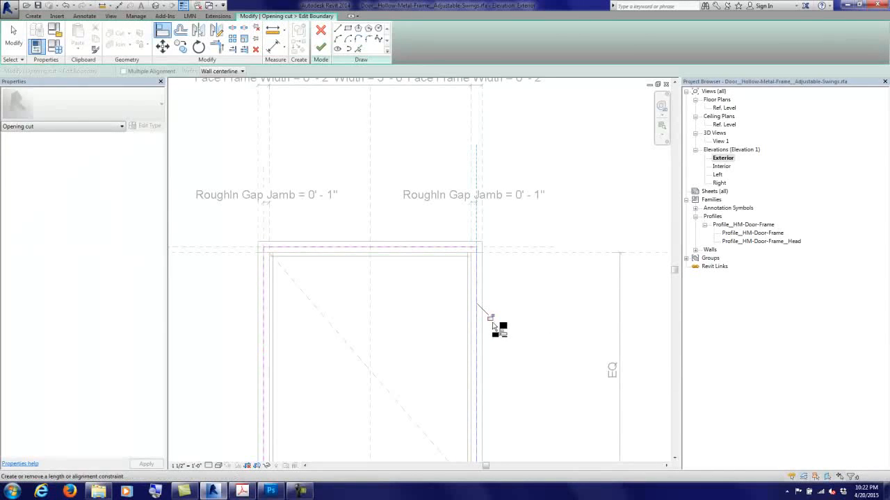
pyautogui.click(20, 44)
pyautogui.scroll(-4, 318, 197)
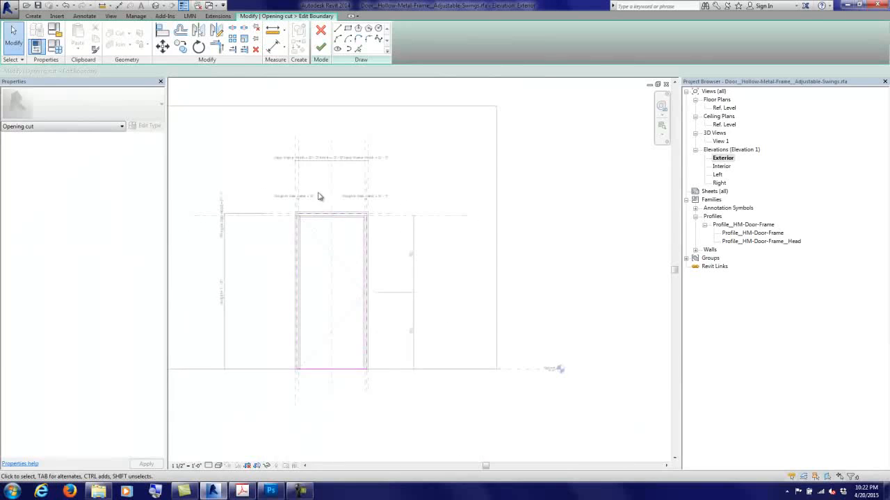
pyautogui.click(321, 47)
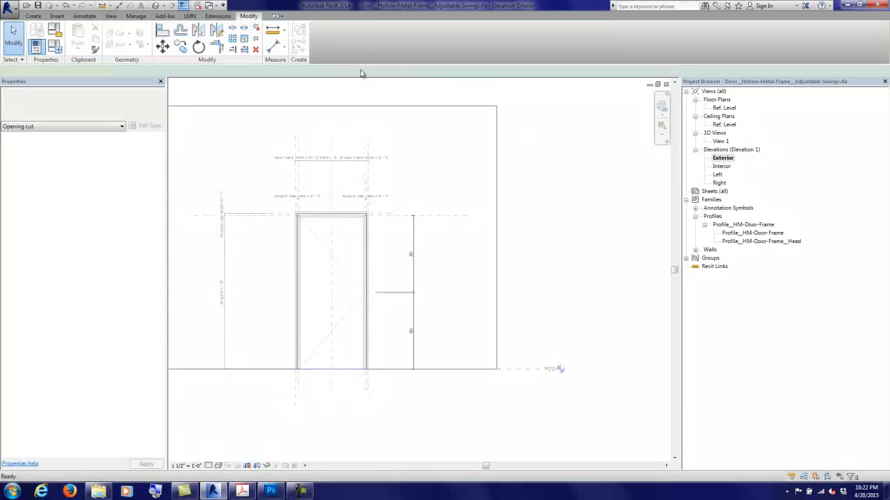
# Step: In the Ref. Level floor plan, make Masonry Door Frame the current family type to flex the opening
pyautogui.doubleClick(727, 109)
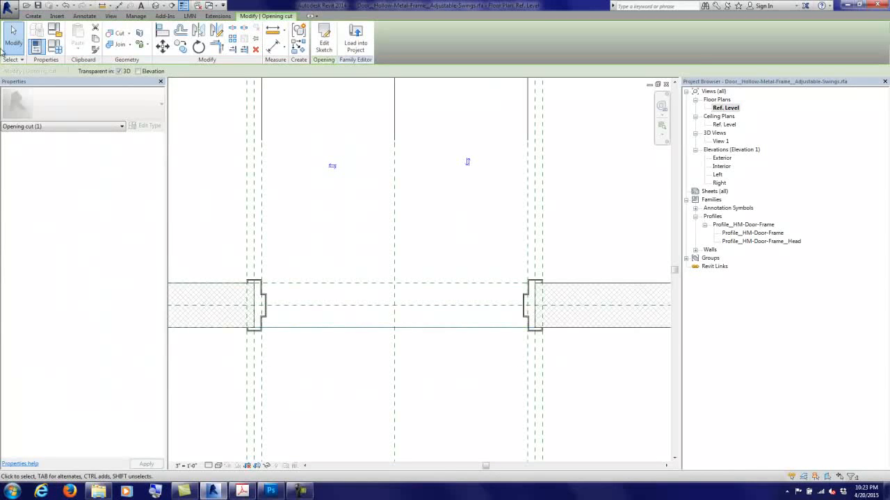
pyautogui.click(12, 40)
pyautogui.scroll(2, 278, 341)
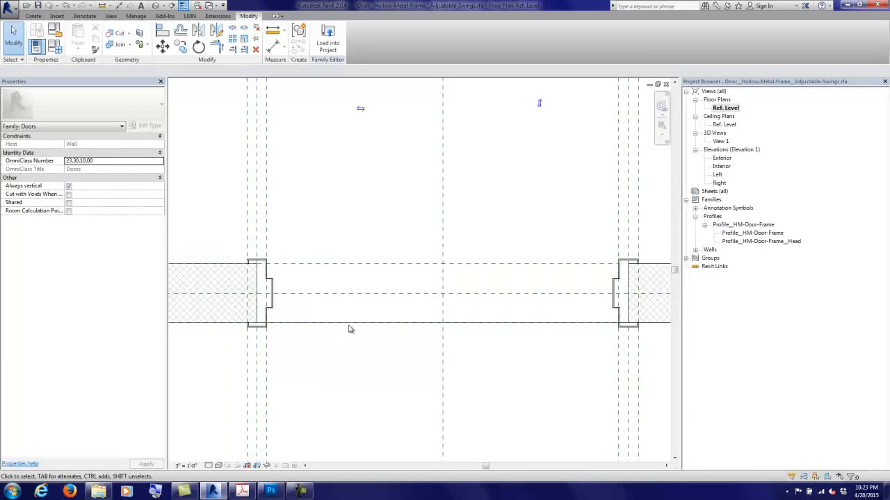
pyautogui.moveTo(350, 329); pyautogui.dragTo(301, 296, button='middle')
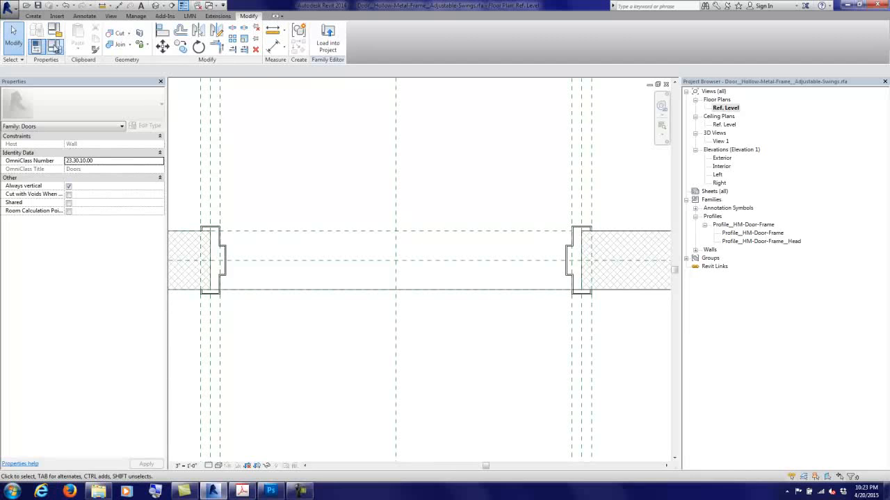
pyautogui.click(54, 47)
pyautogui.click(524, 52)
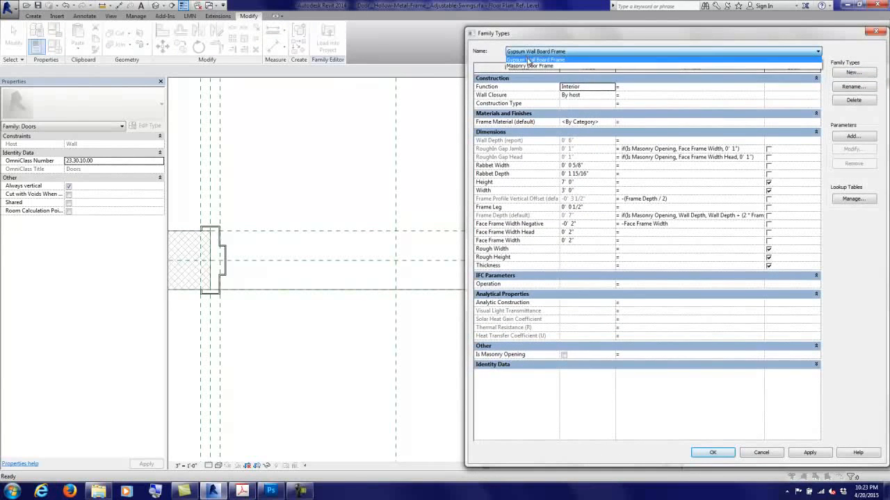
pyautogui.click(530, 67)
pyautogui.click(819, 454)
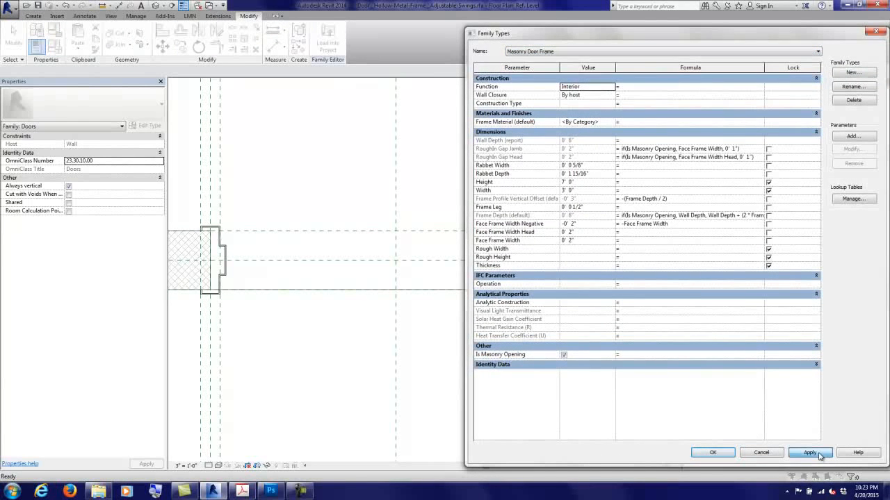
pyautogui.click(712, 453)
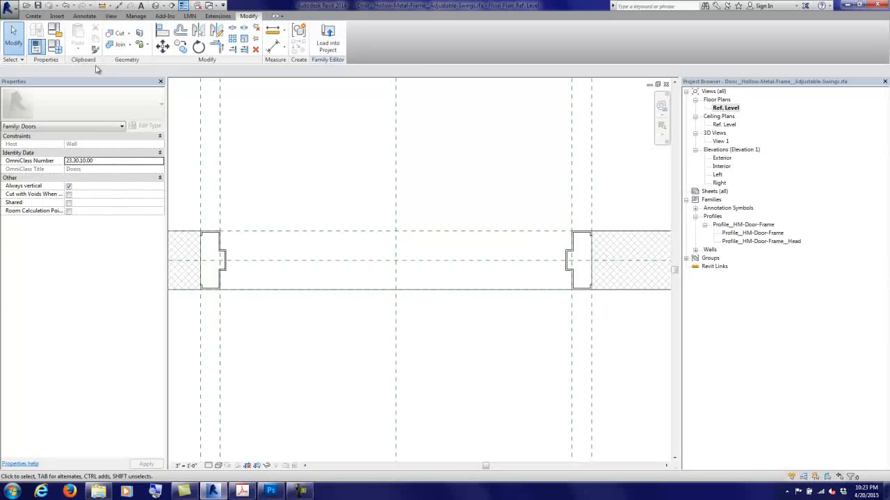
# Step: Add 3/8" to the masonry face frame width in both the RoughIn Gap Jamb and RoughIn Gap Head formulas and apply
pyautogui.click(55, 46)
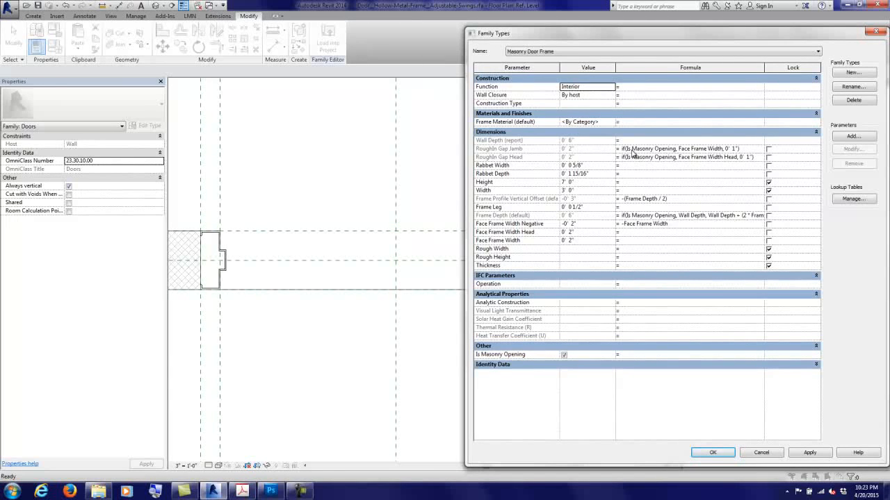
pyautogui.click(723, 154)
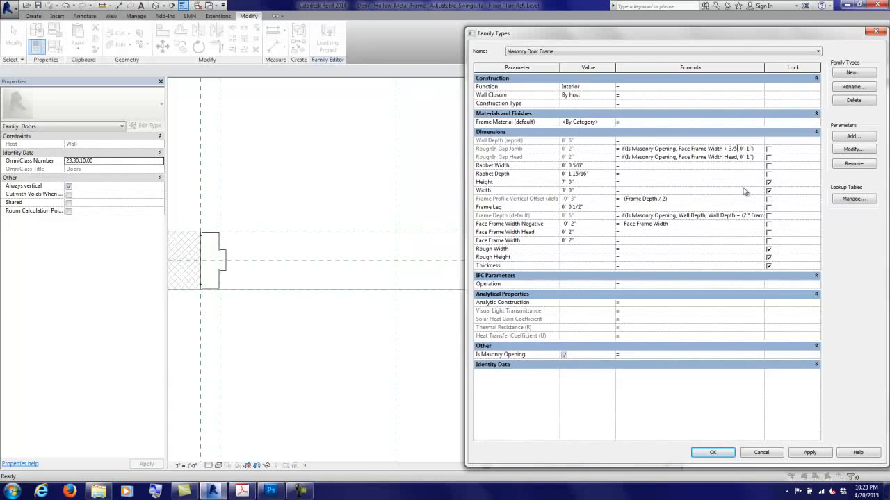
pyautogui.press('Tab')
pyautogui.click(740, 158)
pyautogui.press('Tab')
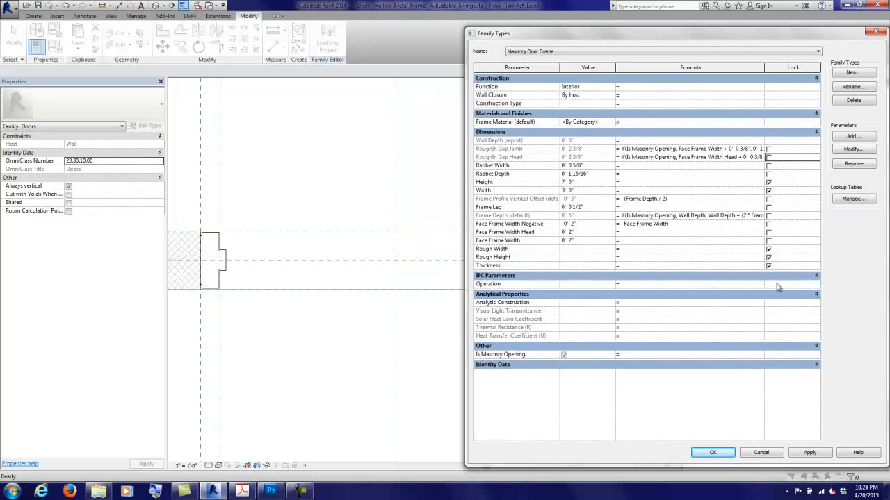
pyautogui.click(808, 452)
pyautogui.click(713, 453)
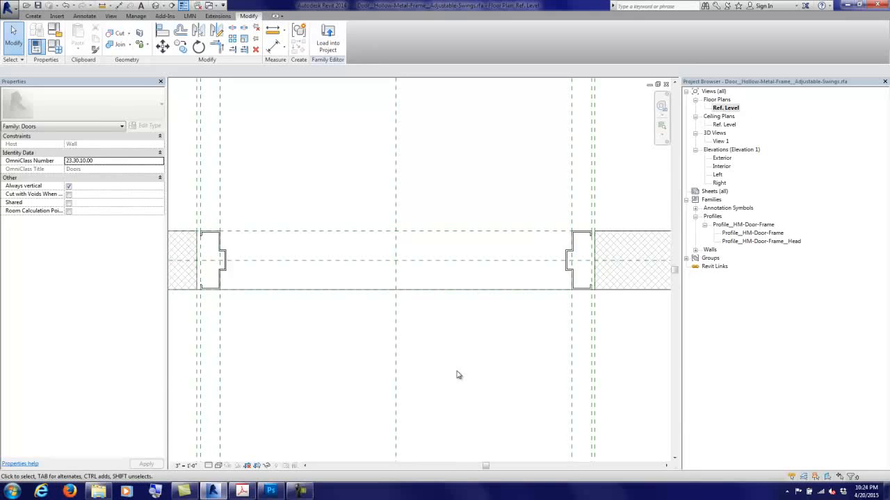
# Step: Save the family and show 3D View 1 with the Shaded visual style
pyautogui.click(39, 5)
pyautogui.doubleClick(720, 141)
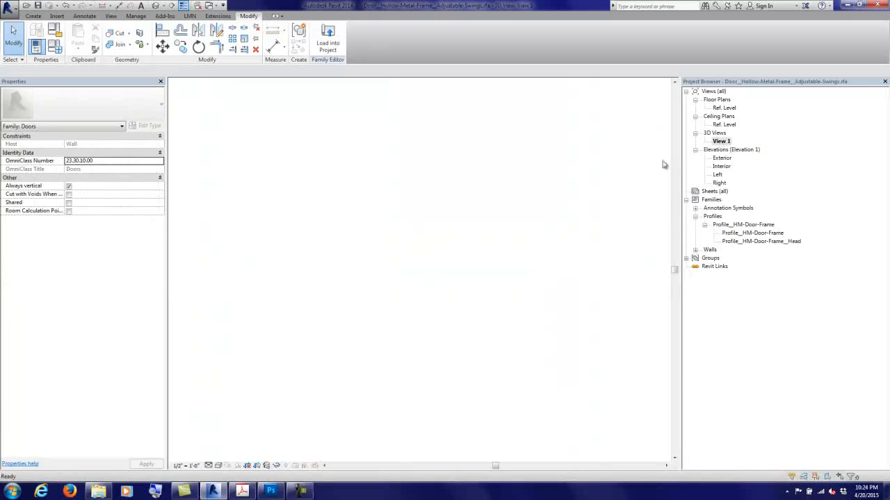
pyautogui.click(209, 465)
pyautogui.click(240, 429)
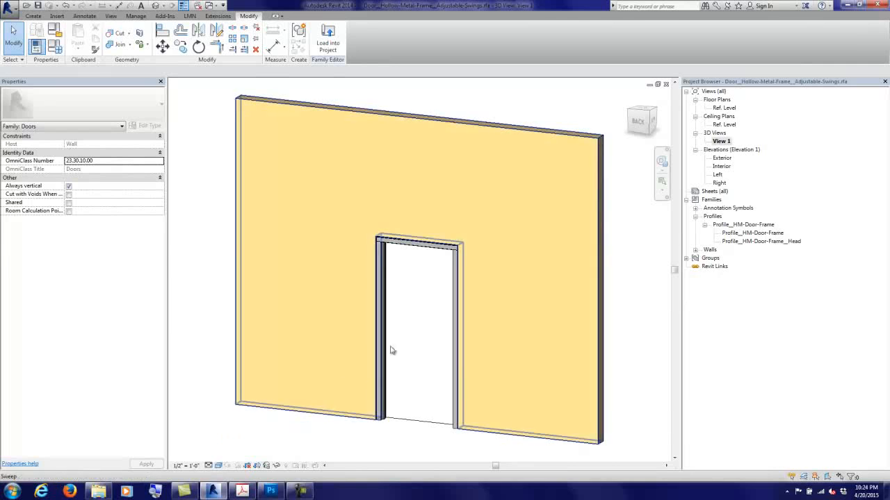
# Step: Join the head frame sweep with the jamb frame sweeps at the upper corners of the door frame
pyautogui.scroll(5, 417, 320)
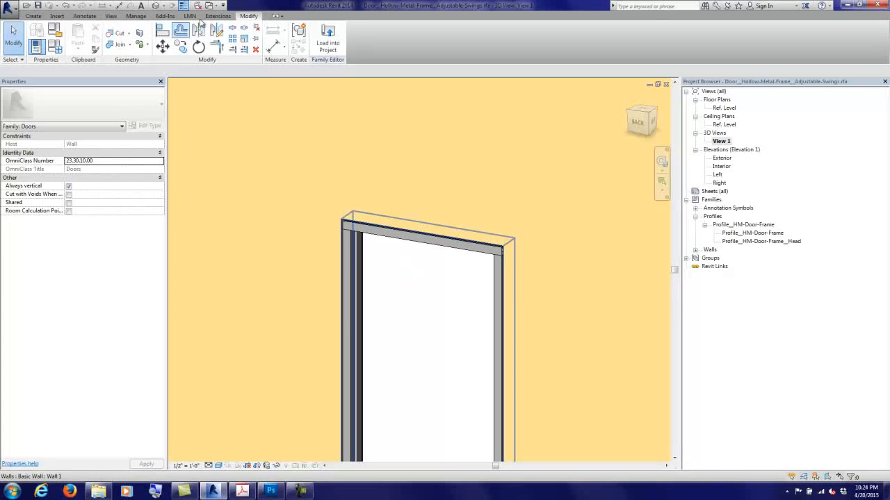
pyautogui.click(117, 44)
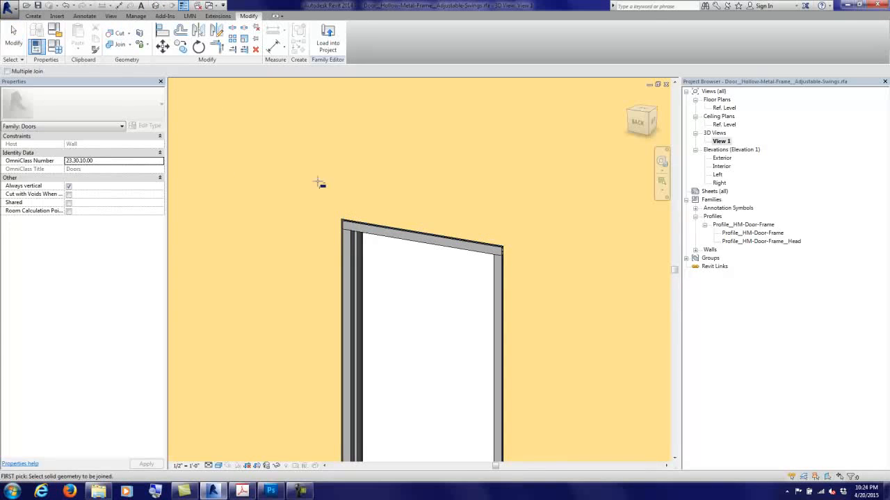
pyautogui.click(357, 253)
pyautogui.click(387, 239)
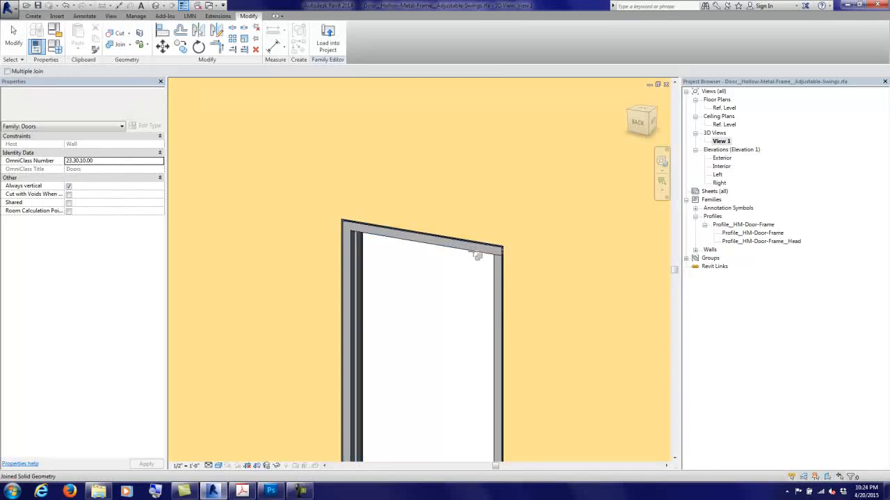
pyautogui.press('Escape')
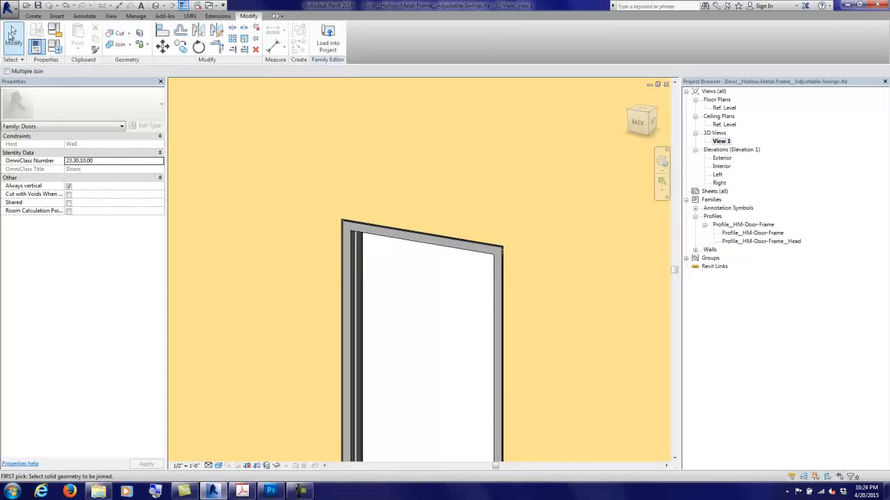
# Step: Check the joined frame in the wall from another 3D angle and save the family
pyautogui.scroll(-4, 599, 276)
pyautogui.moveTo(601, 280); pyautogui.dragTo(416, 280, button='middle')
pyautogui.scroll(4, 370, 265)
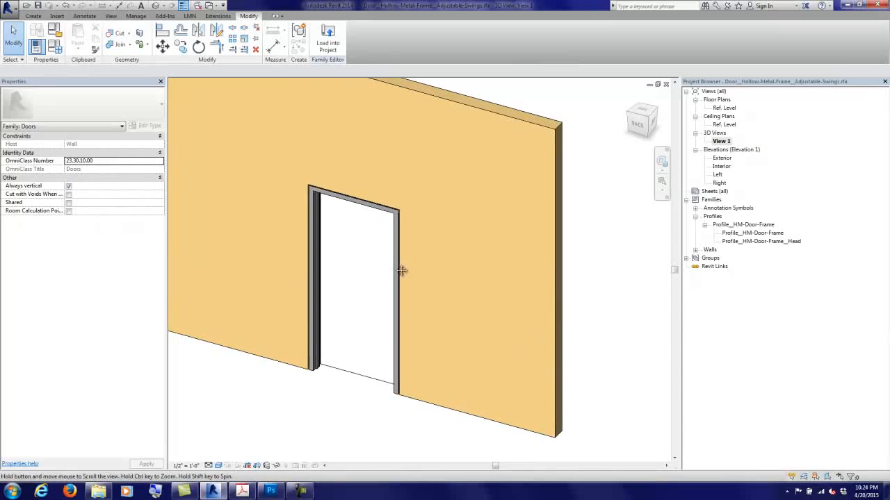
pyautogui.scroll(-2, 399, 272)
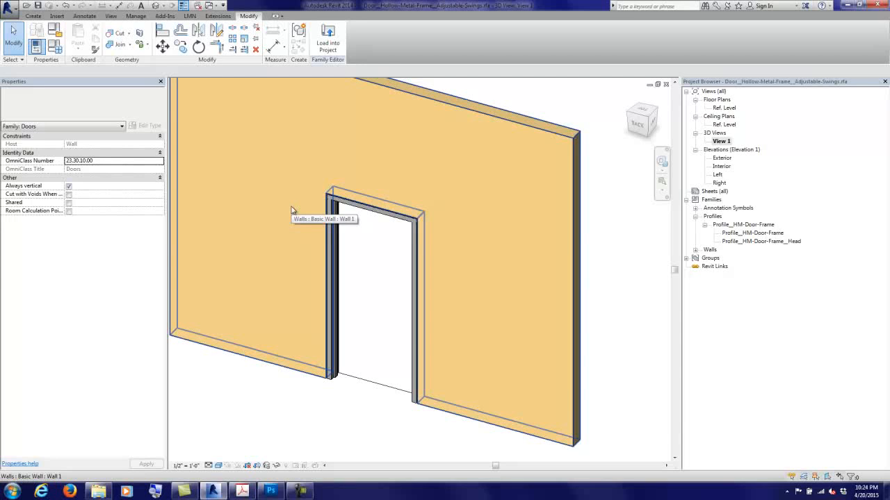
pyautogui.click(38, 6)
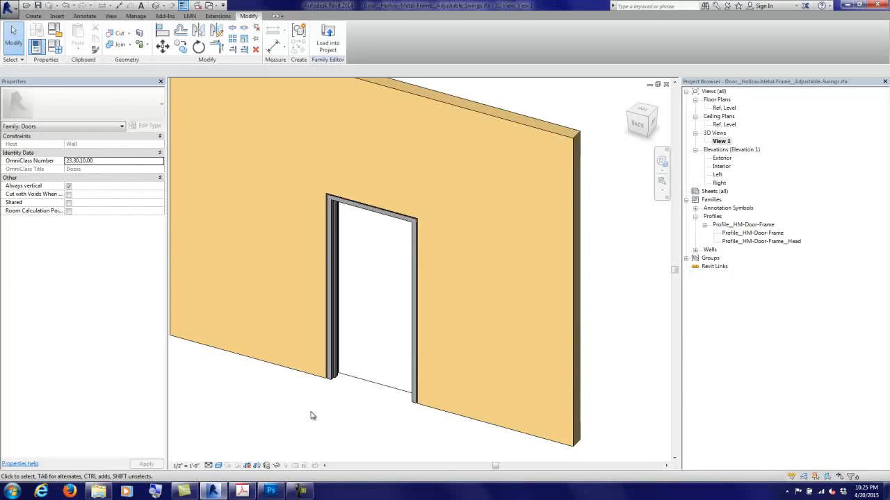
# Step: Switch the door frame family to the Gypsum Wall Board Frame type and accept it
pyautogui.click(51, 50)
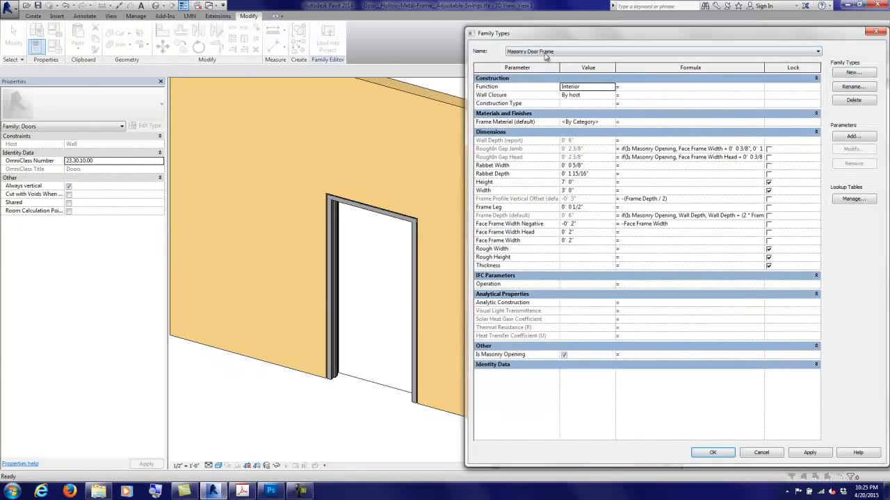
pyautogui.click(547, 56)
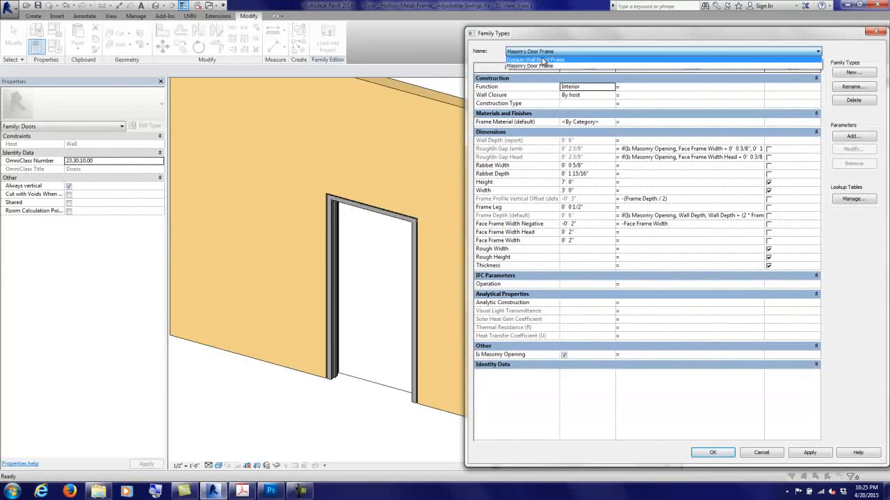
pyautogui.click(544, 61)
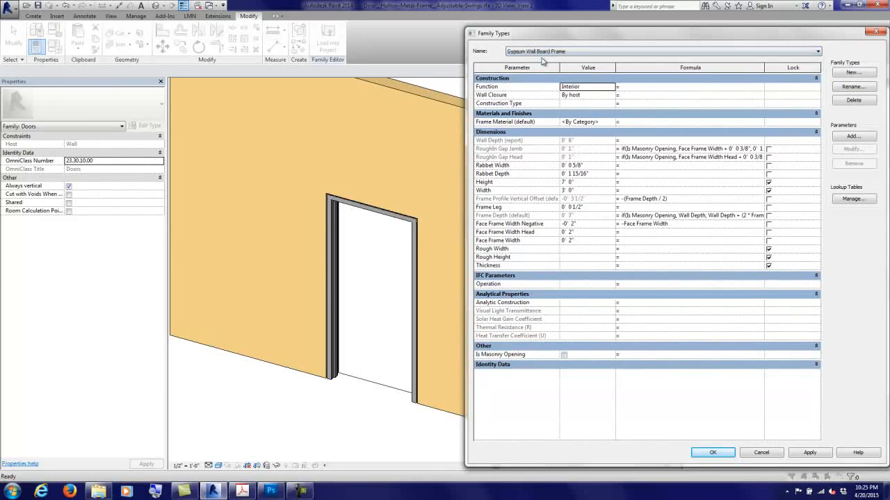
pyautogui.click(712, 453)
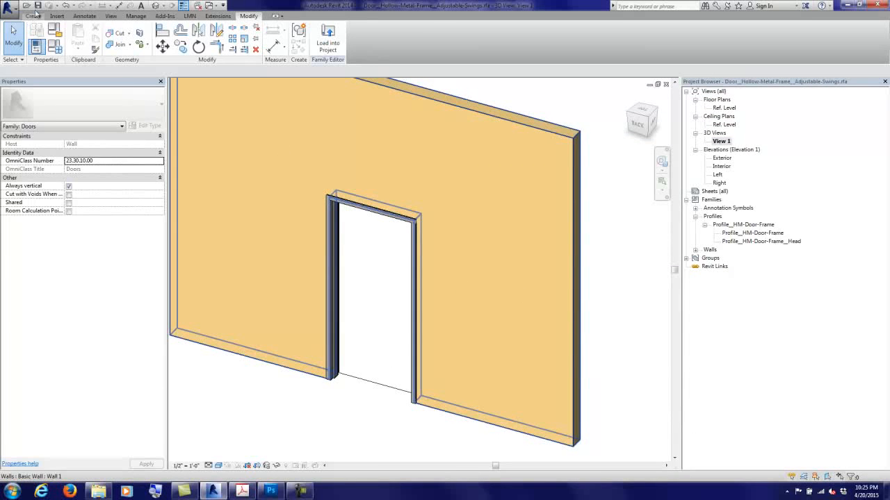
pyautogui.click(302, 491)
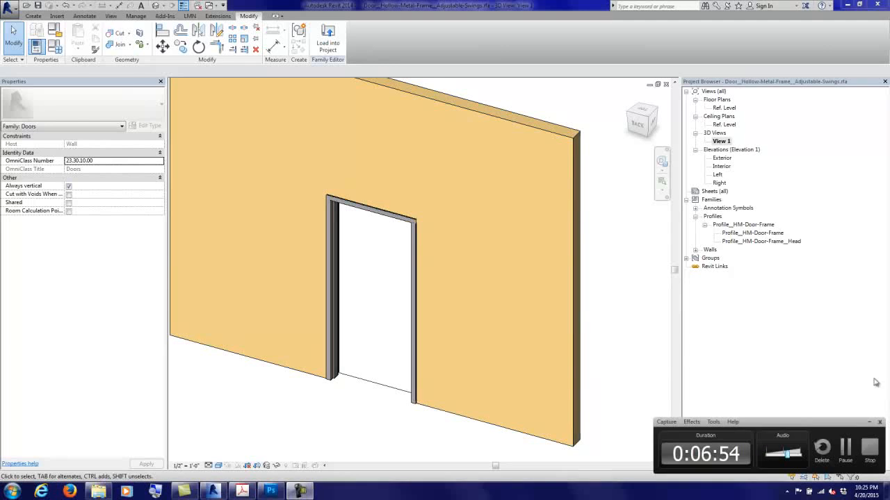
pyautogui.click(853, 445)
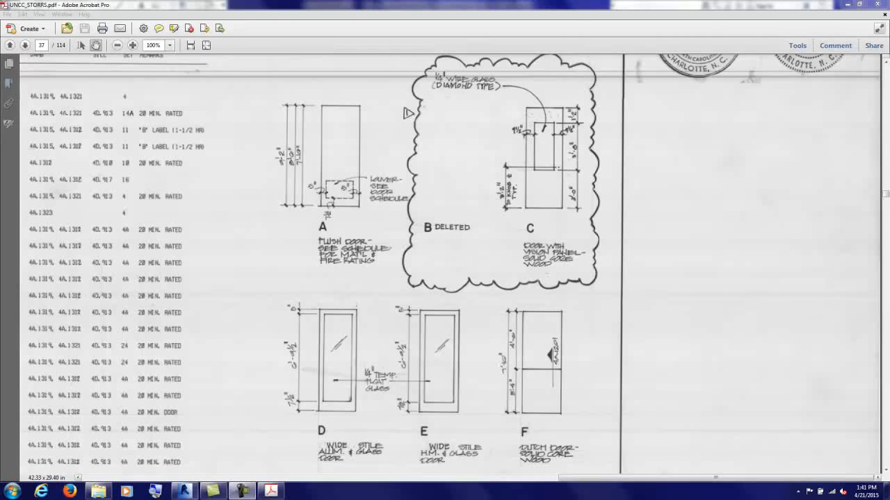
# Step: Switch to Revit and create a new family from the Generic Model.rft template
pyautogui.click(184, 491)
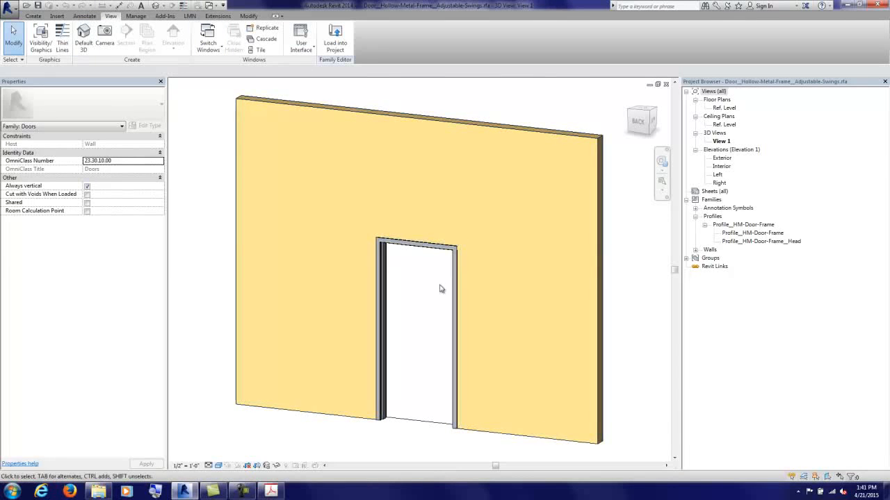
pyautogui.click(305, 48)
pyautogui.click(311, 147)
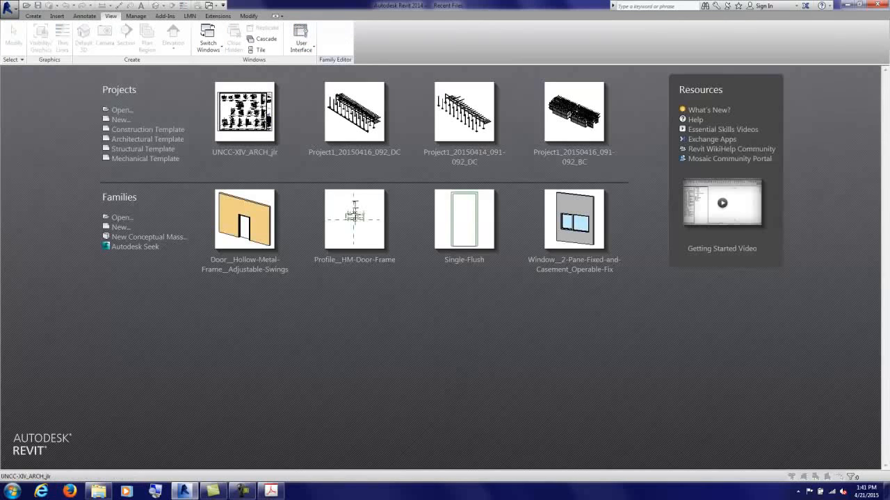
pyautogui.click(121, 228)
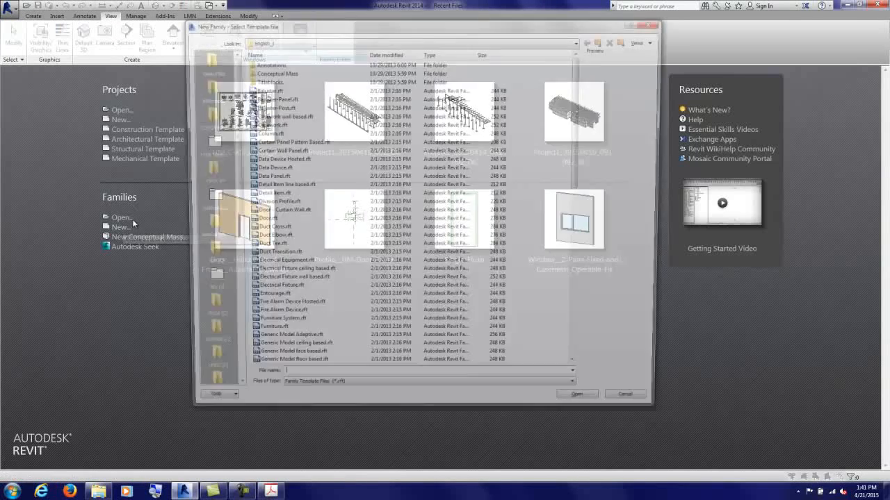
pyautogui.moveTo(584, 103); pyautogui.dragTo(584, 143)
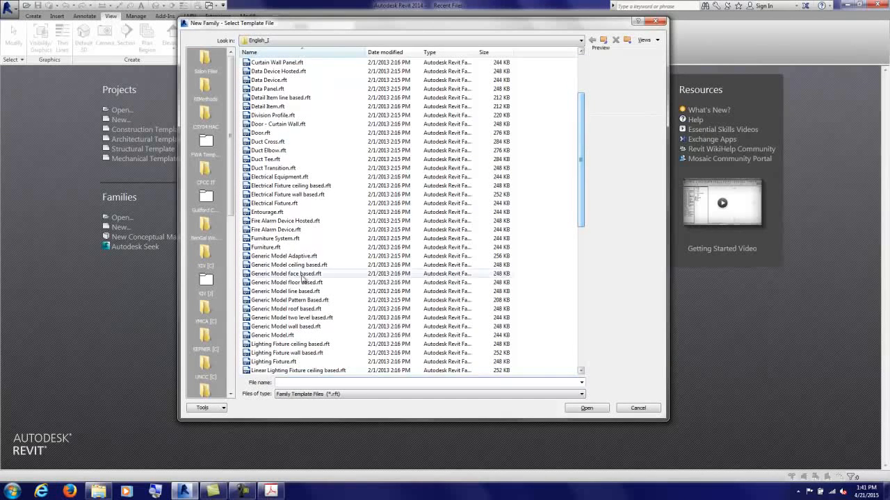
pyautogui.click(271, 335)
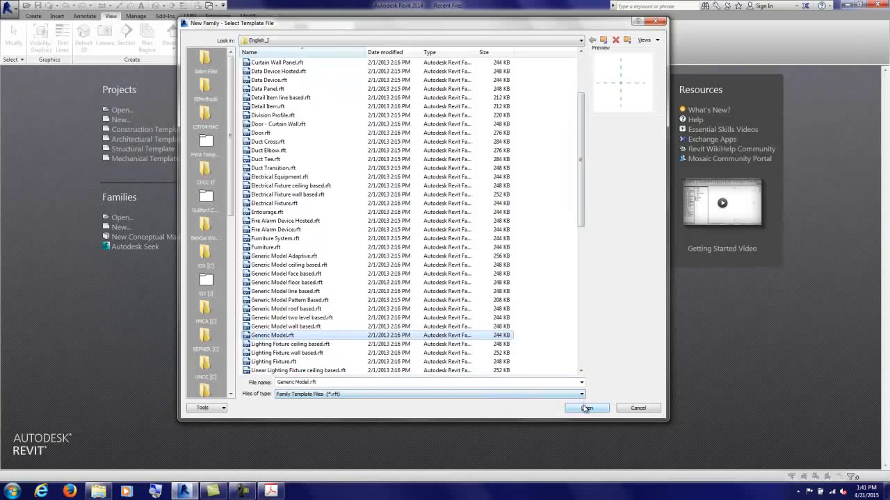
pyautogui.click(586, 408)
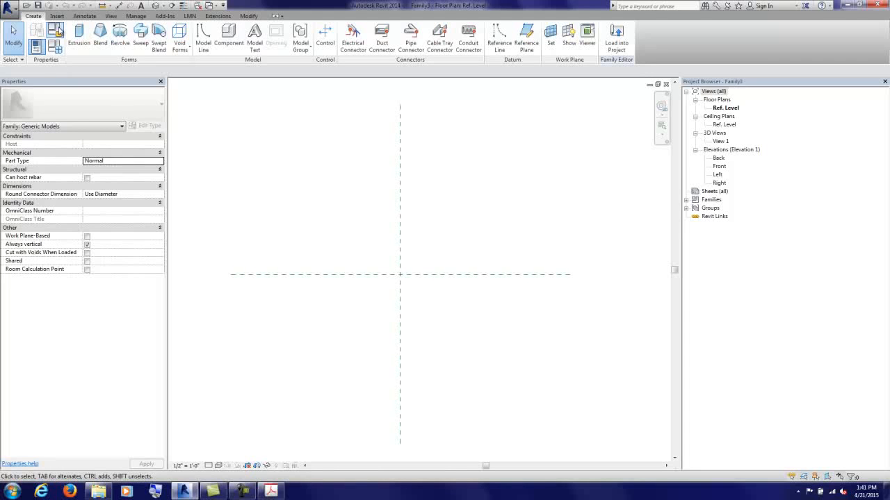
# Step: Set the new family's category to Doors
pyautogui.click(56, 32)
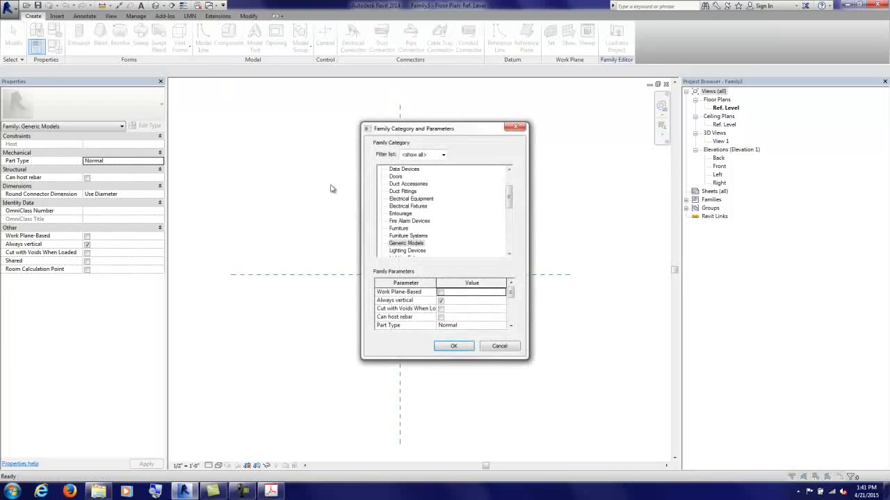
pyautogui.click(394, 181)
pyautogui.click(504, 295)
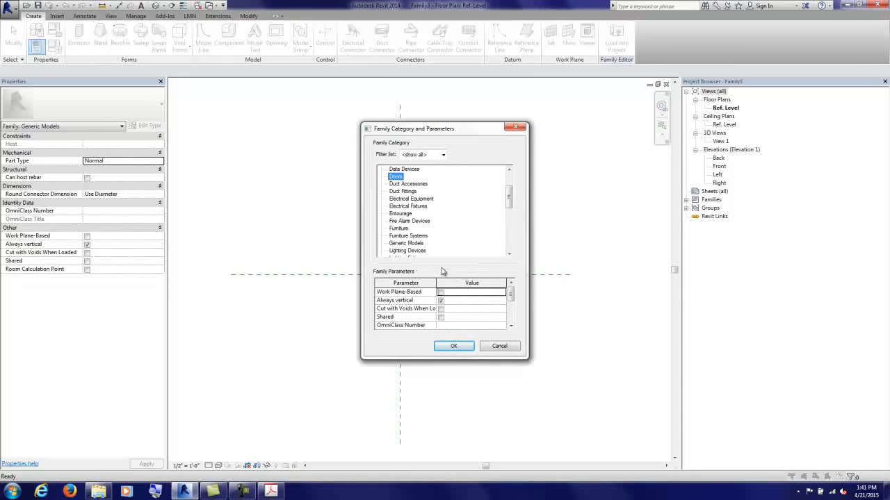
pyautogui.click(453, 345)
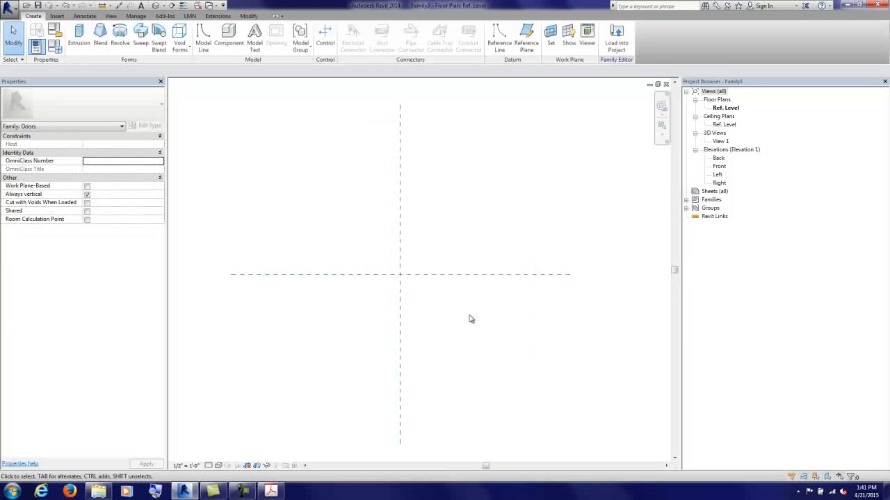
# Step: In the Front elevation, draw a horizontal reference plane about 7'-1 1/2" above Ref. Level and a vertical one about 3' right of the center plane
pyautogui.doubleClick(719, 167)
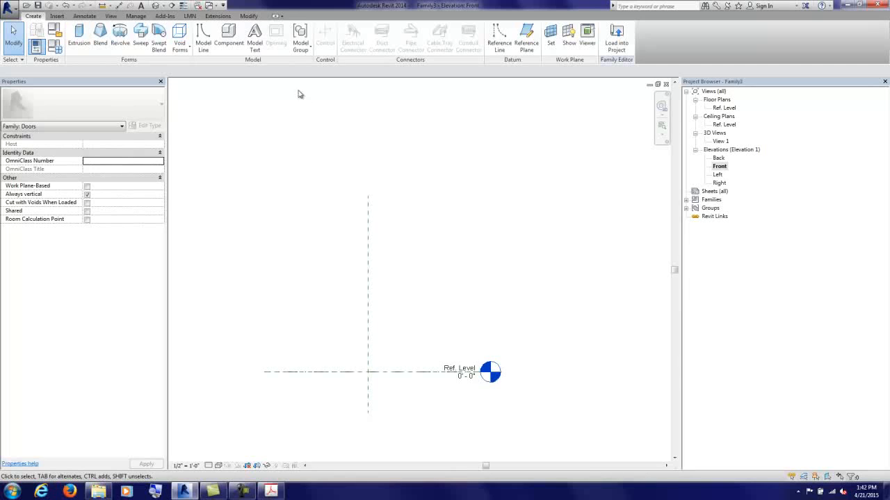
pyautogui.click(523, 47)
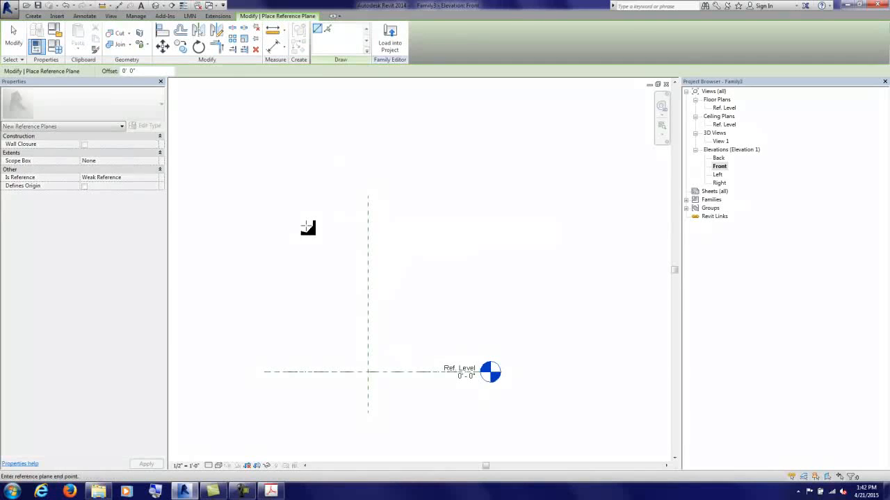
pyautogui.click(464, 225)
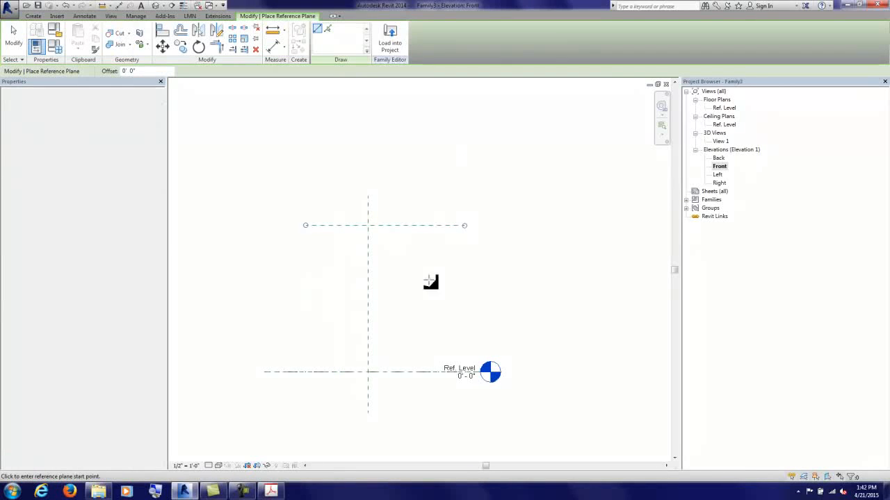
pyautogui.click(430, 387)
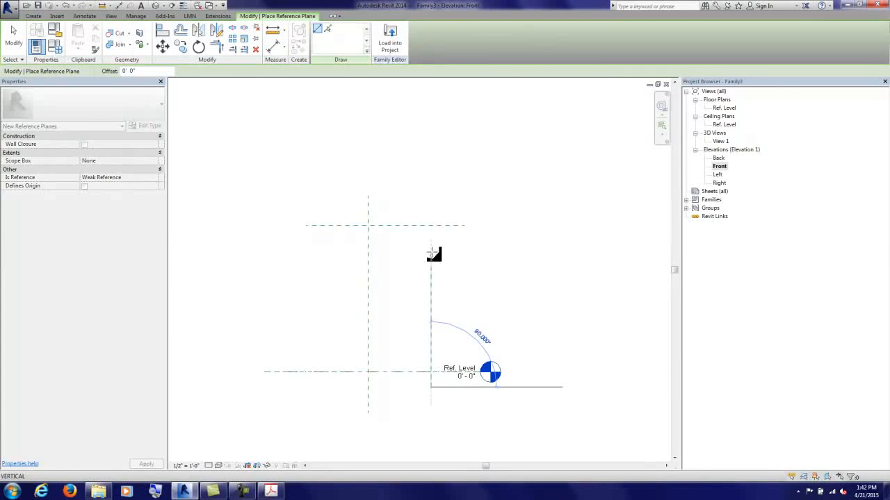
pyautogui.click(431, 205)
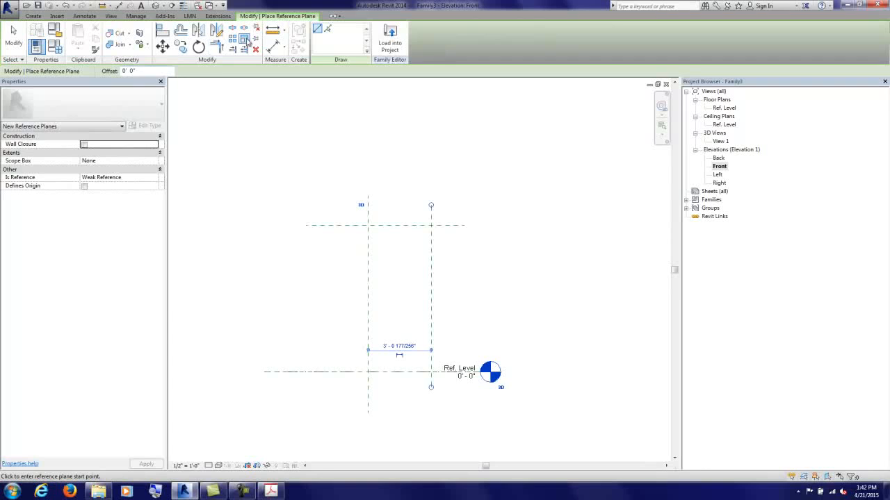
# Step: Dimension the distance between the two vertical reference planes and the height from Ref. Level to the horizontal reference plane
pyautogui.click(273, 45)
pyautogui.click(368, 210)
pyautogui.click(431, 221)
pyautogui.click(427, 182)
pyautogui.click(333, 371)
pyautogui.click(344, 227)
pyautogui.click(341, 240)
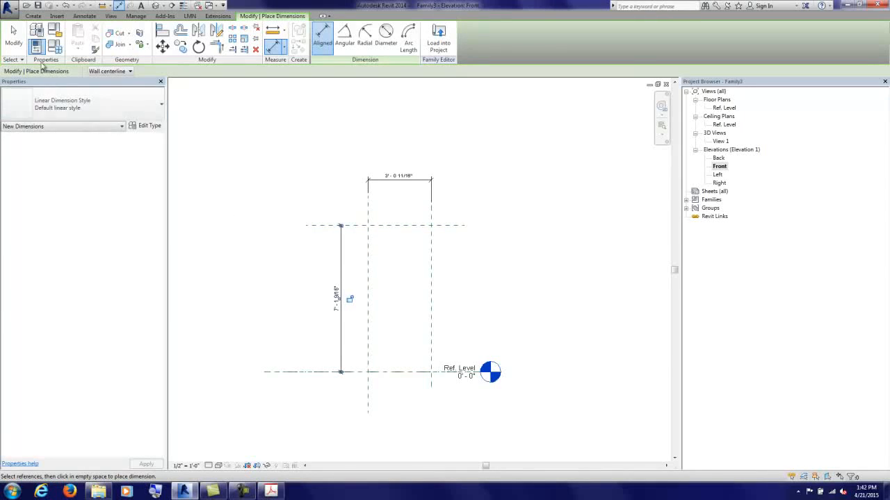
pyautogui.click(13, 34)
# Step: Review which door parameters are available for labeling the dimensions and close Family Types without changes
pyautogui.click(399, 179)
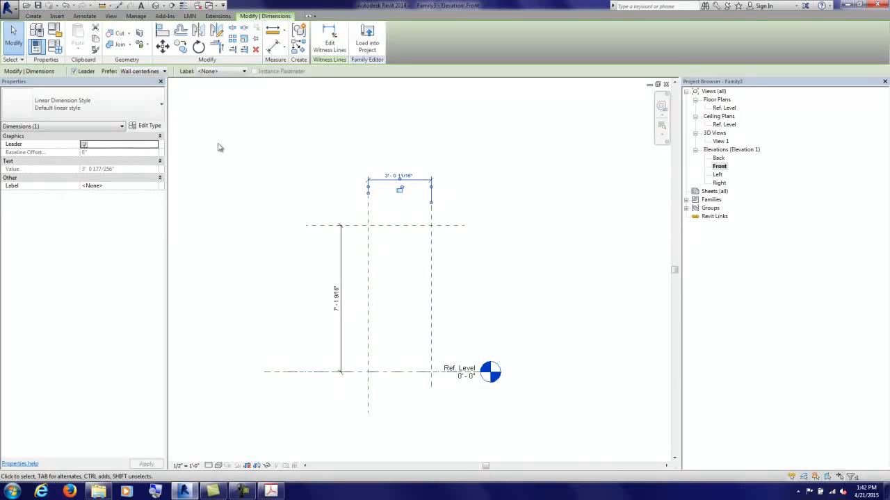
pyautogui.click(219, 73)
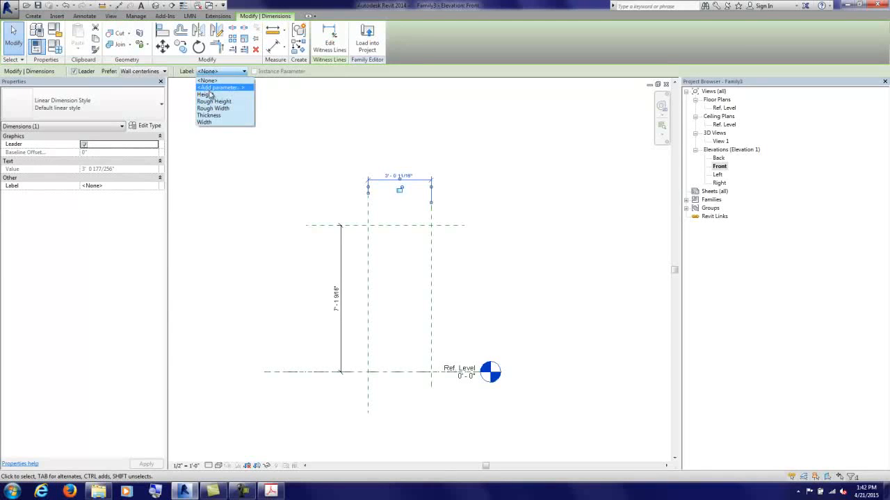
pyautogui.click(59, 51)
pyautogui.click(59, 51)
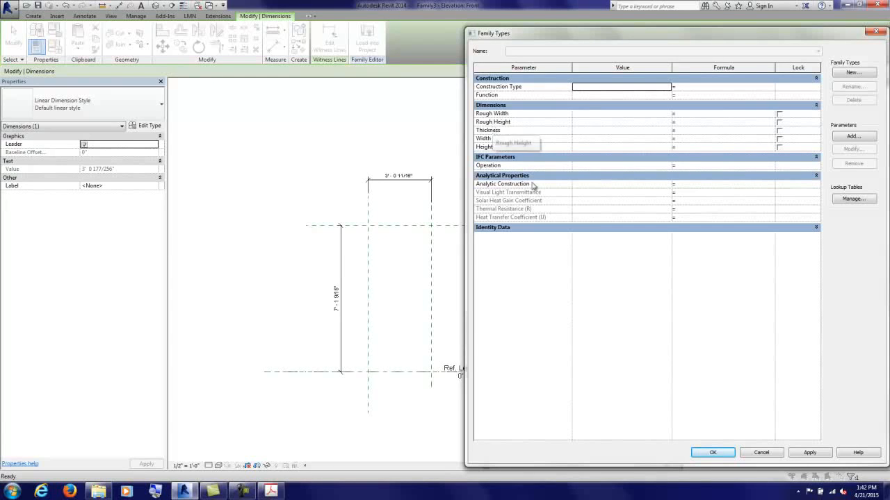
pyautogui.click(760, 452)
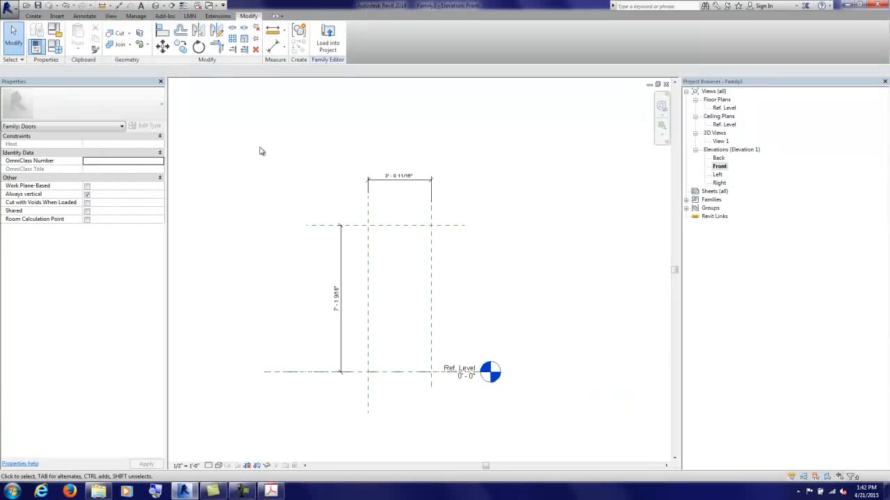
# Step: Label the horizontal dimension with the Width parameter and the vertical dimension with the Height parameter
pyautogui.click(381, 184)
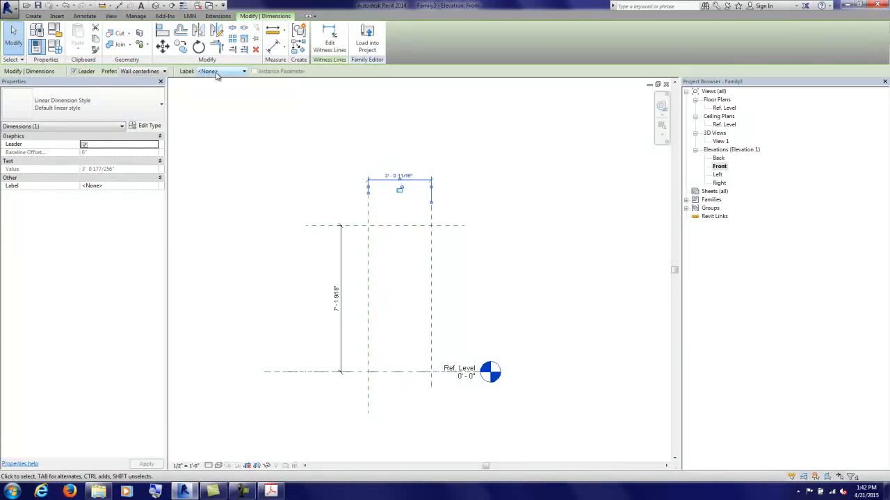
pyautogui.click(217, 74)
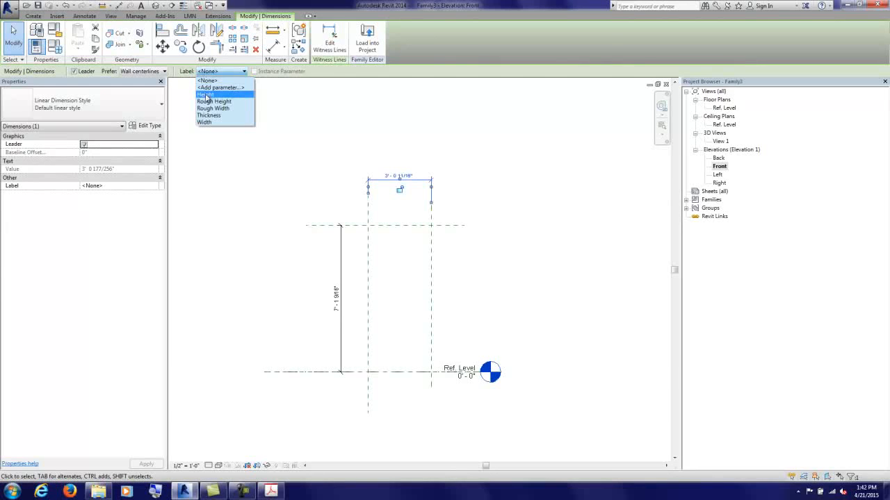
pyautogui.click(205, 123)
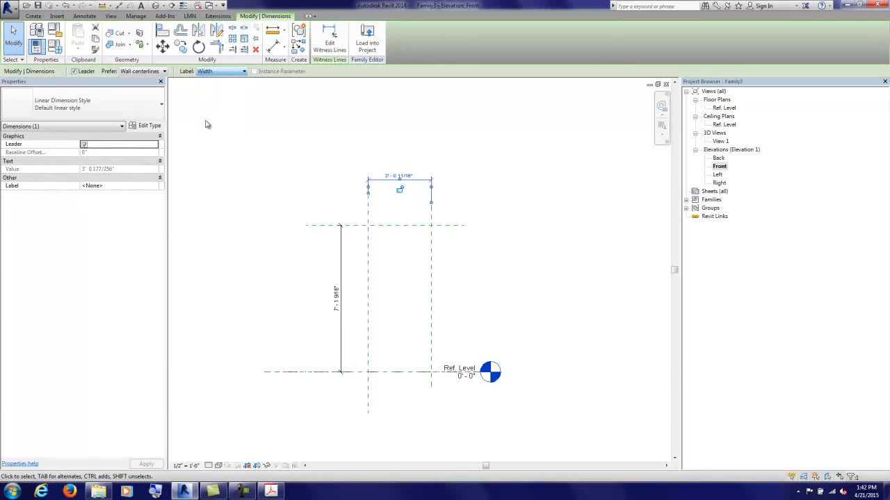
pyautogui.click(292, 164)
pyautogui.click(341, 243)
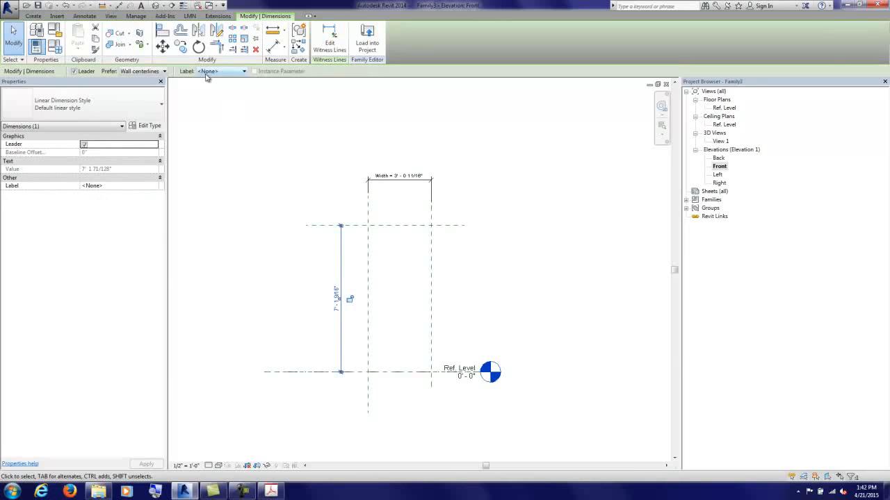
pyautogui.click(208, 72)
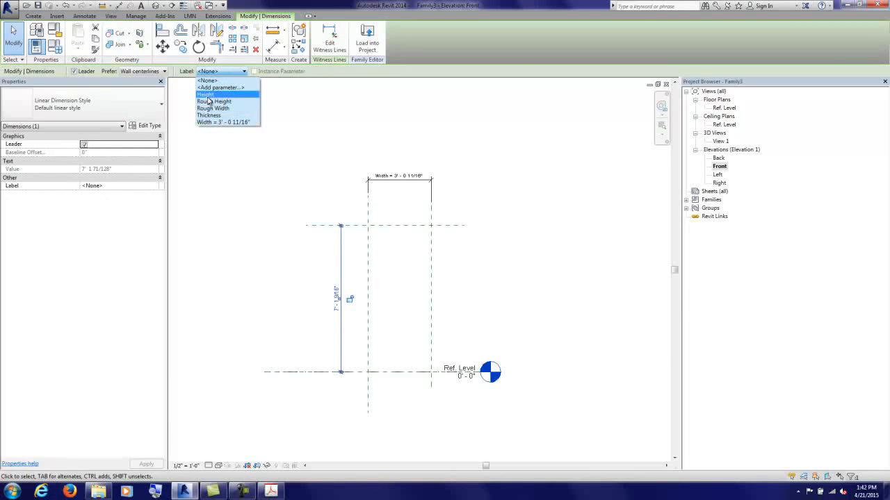
pyautogui.click(205, 95)
pyautogui.click(276, 163)
# Step: Set the family's Height to 7' and Width to 3' and accept the values
pyautogui.click(61, 51)
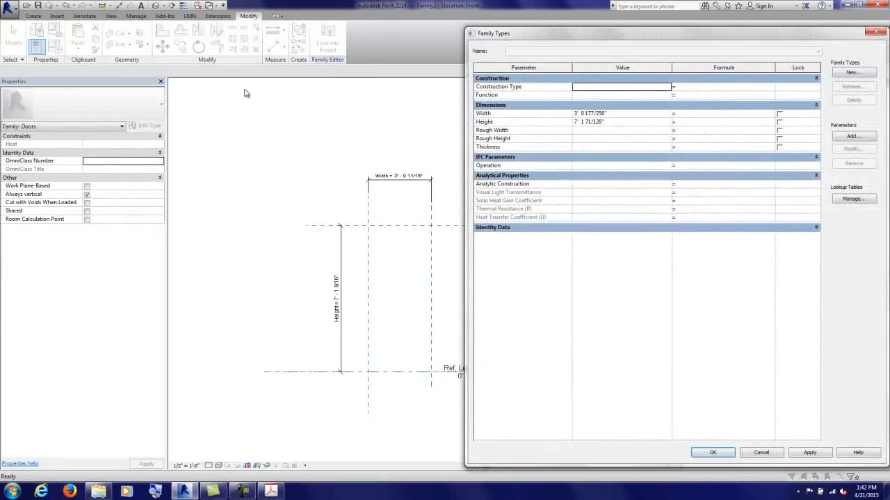
pyautogui.click(621, 130)
pyautogui.click(622, 122)
pyautogui.write("7'")
pyautogui.press('Tab')
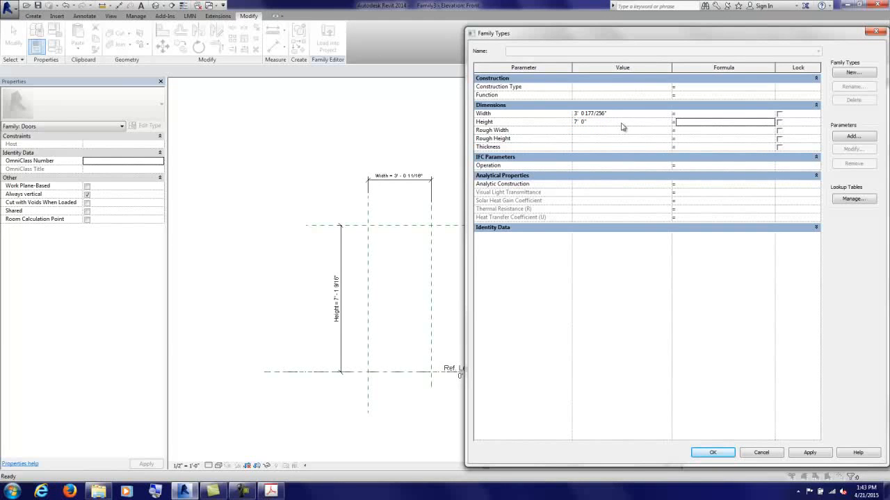
pyautogui.click(621, 114)
pyautogui.write("3'")
pyautogui.press('Tab')
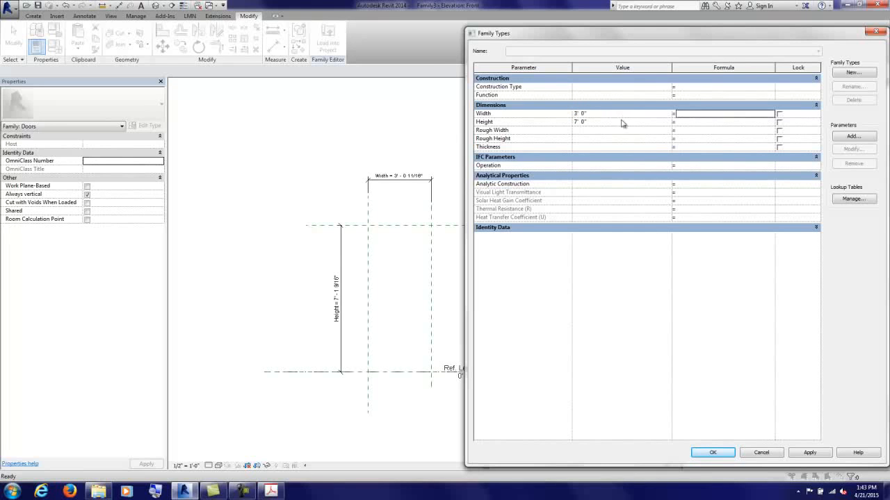
pyautogui.click(714, 453)
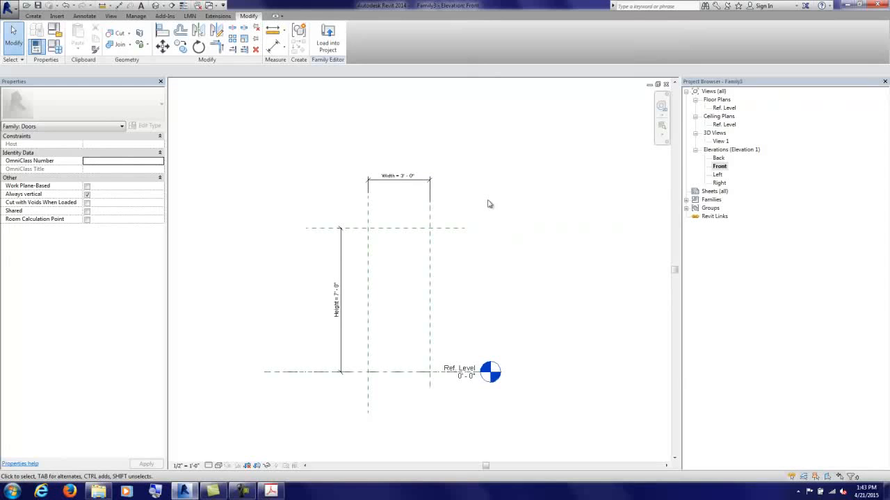
# Step: Start an extrusion sketch with lines picked from both vertical reference planes, the horizontal plane and Ref. Level, locking each line to its reference
pyautogui.click(35, 18)
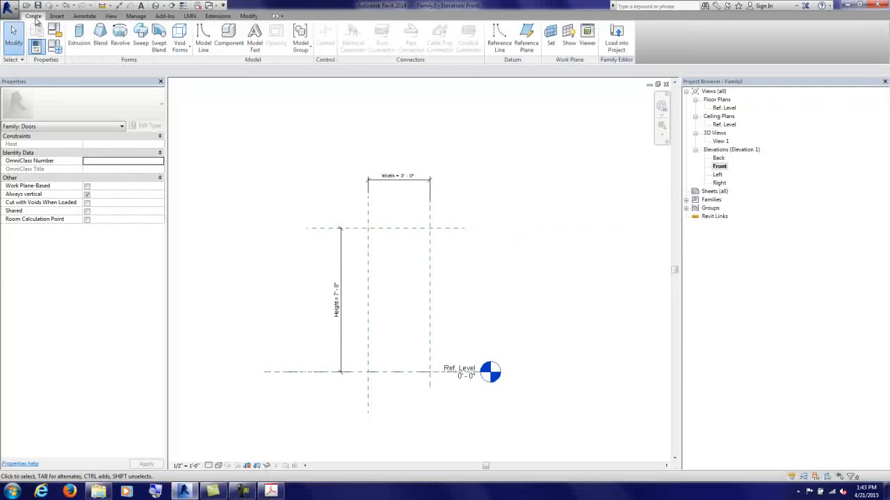
pyautogui.click(80, 36)
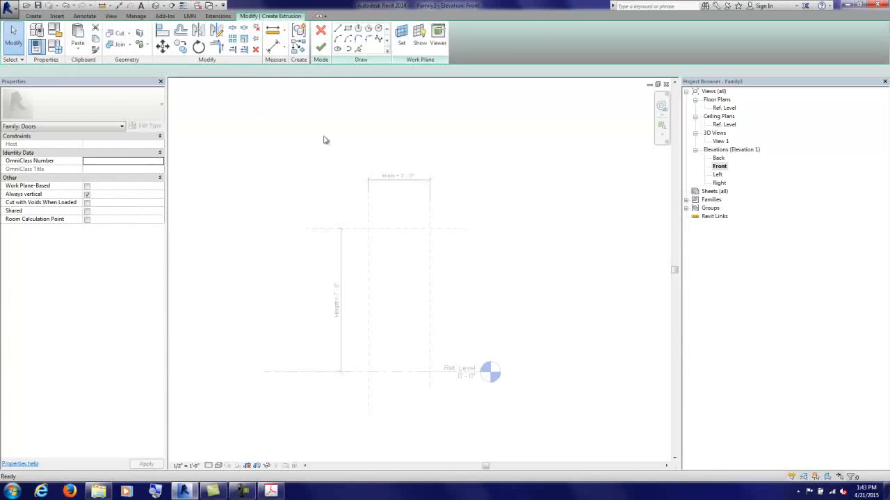
pyautogui.click(359, 50)
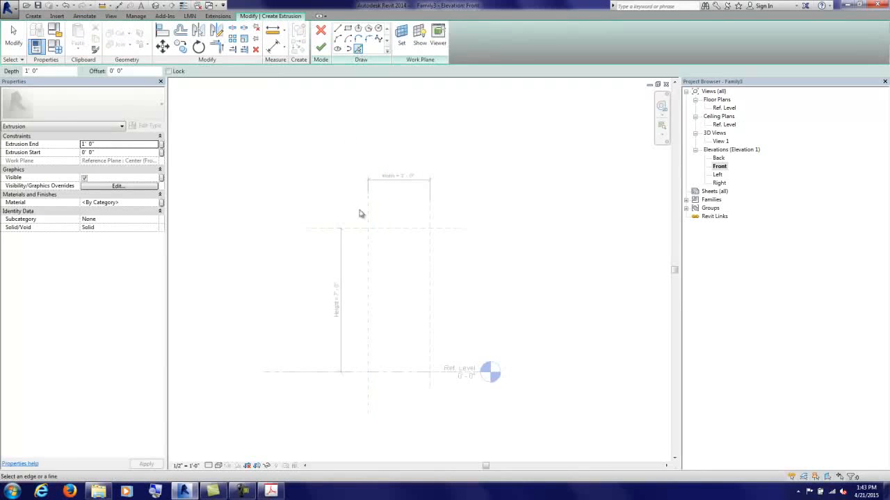
pyautogui.click(369, 251)
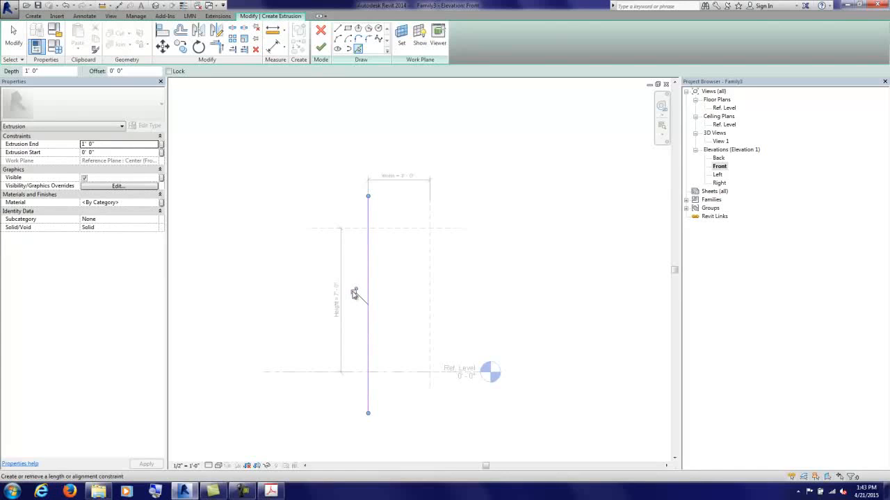
pyautogui.click(415, 230)
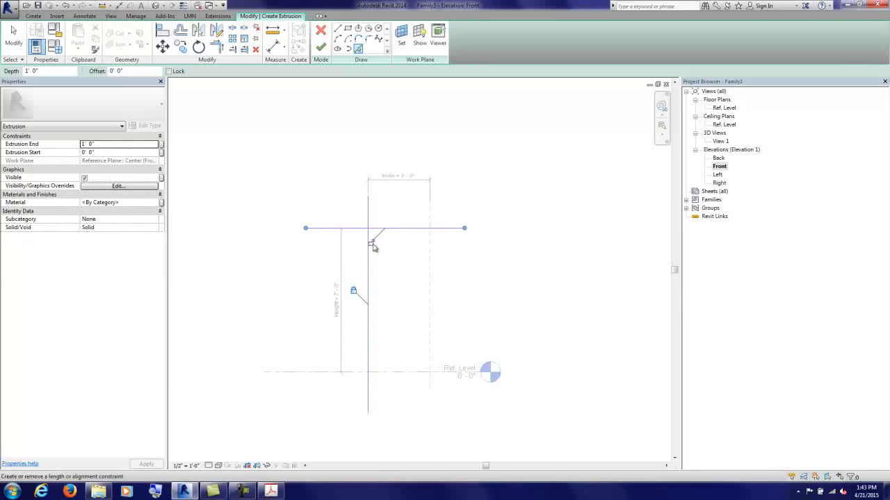
pyautogui.click(429, 259)
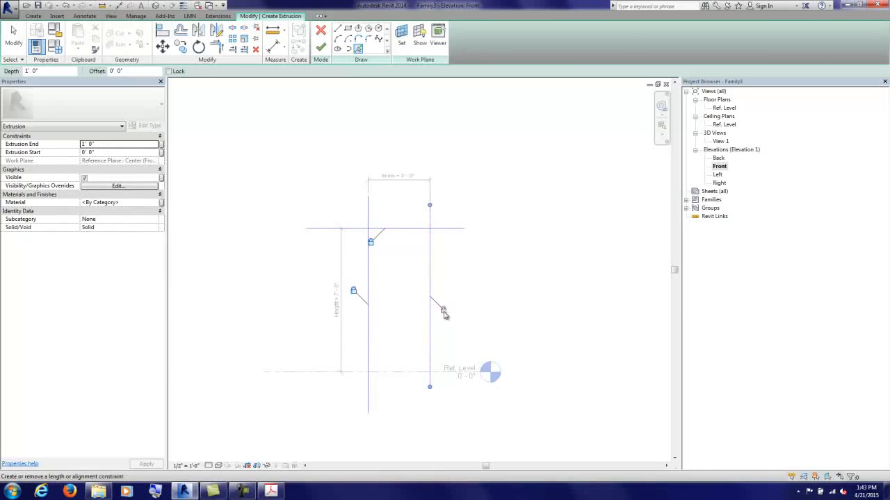
pyautogui.click(418, 372)
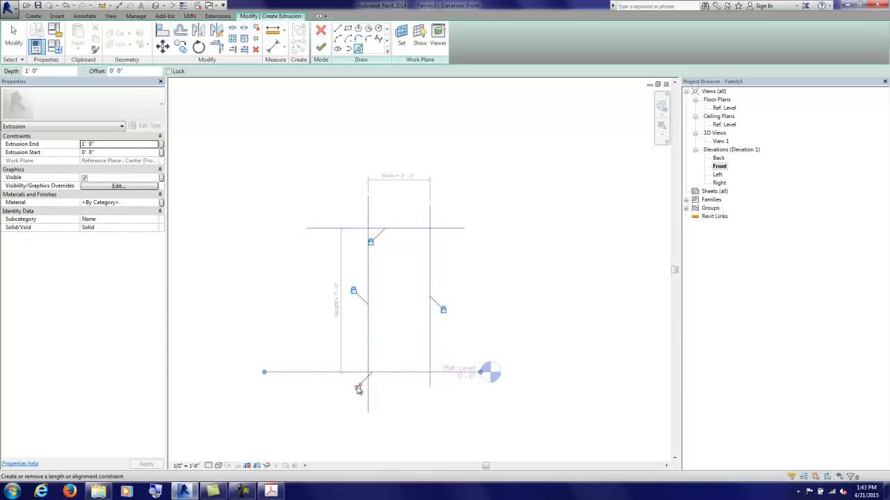
pyautogui.press('Escape')
pyautogui.press('Escape')
# Step: Trim the four sketch lines at their corners into a closed rectangle and finish the door panel extrusion
pyautogui.click(369, 240)
pyautogui.click(376, 229)
pyautogui.click(415, 229)
pyautogui.click(429, 254)
pyautogui.click(430, 353)
pyautogui.click(415, 373)
pyautogui.click(383, 372)
pyautogui.click(368, 365)
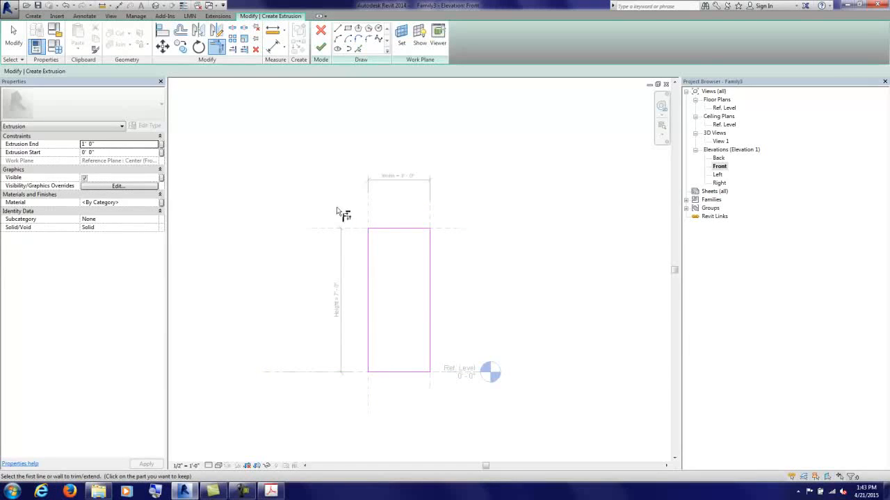
pyautogui.click(322, 48)
pyautogui.click(313, 139)
# Step: In the Ref. Level floor plan, link the panel extrusion's material to a new instance parameter named Door Panel Material
pyautogui.doubleClick(724, 108)
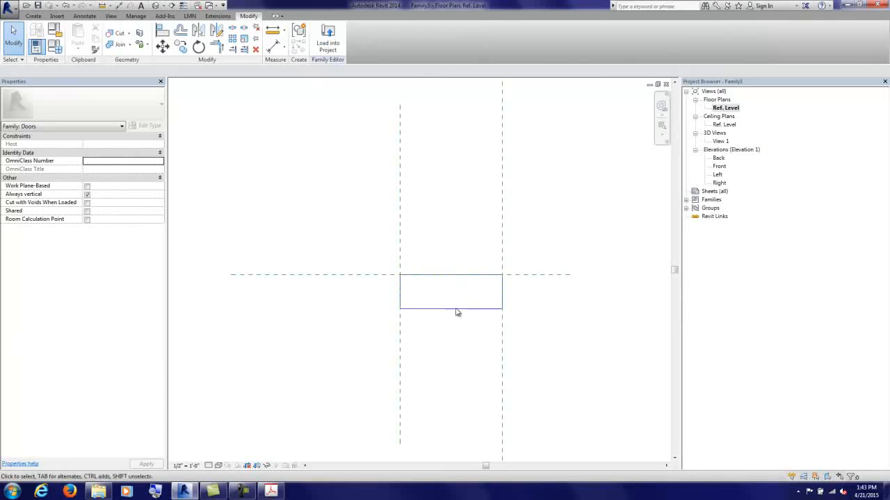
pyautogui.click(447, 308)
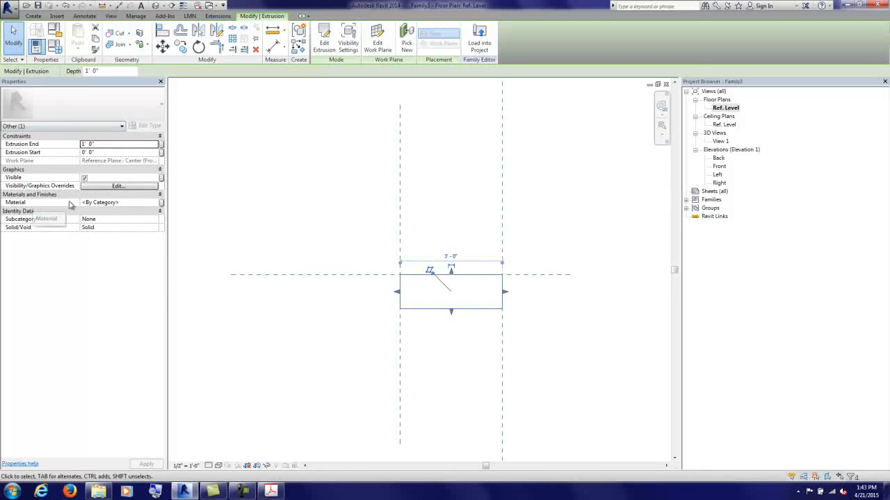
pyautogui.click(161, 202)
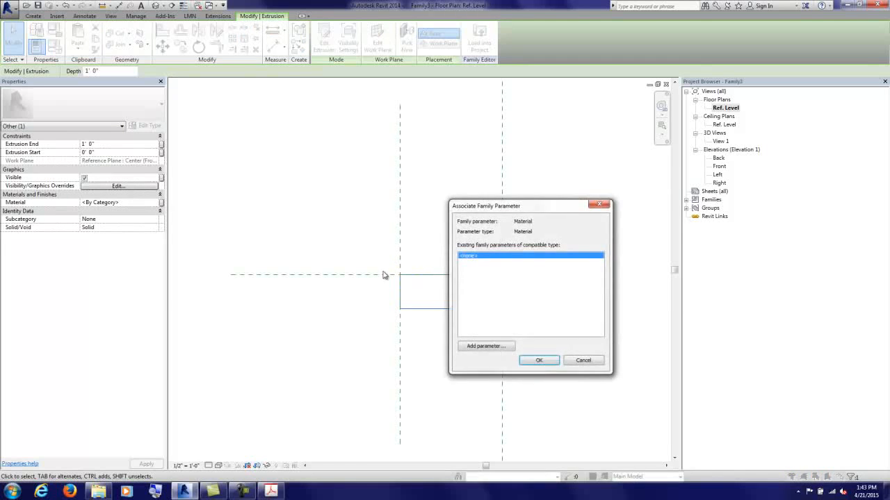
pyautogui.click(481, 347)
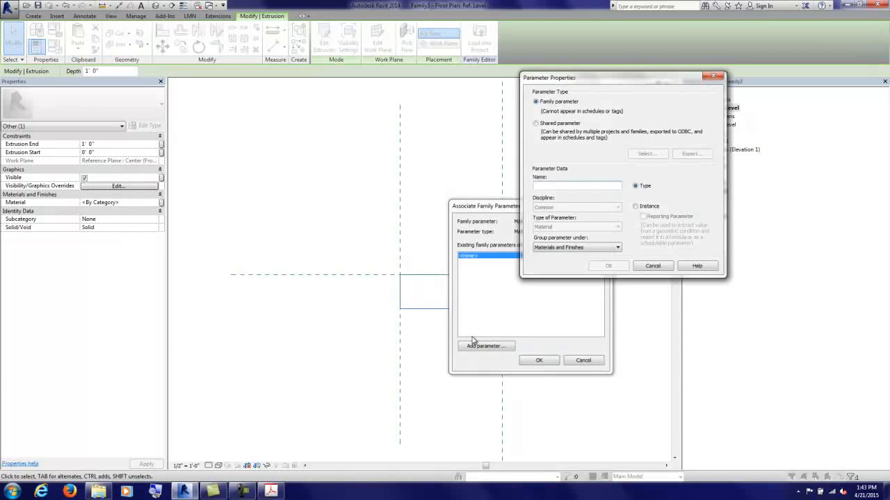
pyautogui.write('Door Panel Material')
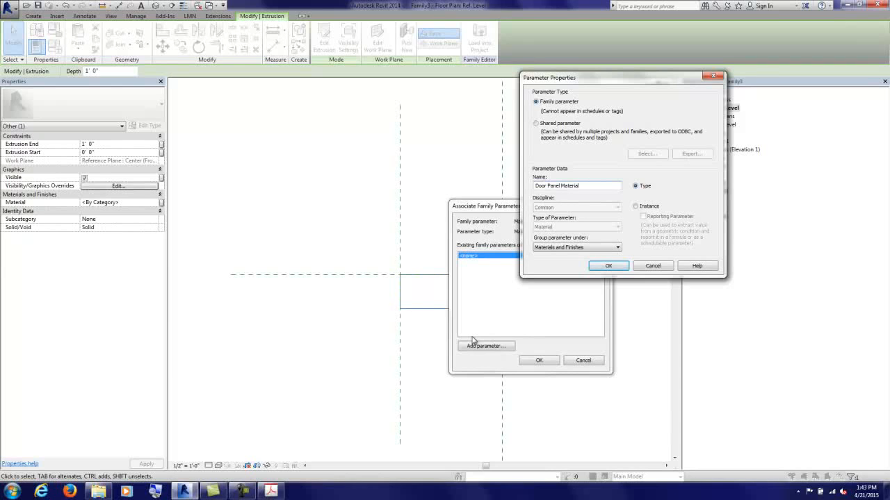
pyautogui.click(636, 206)
pyautogui.click(612, 266)
pyautogui.click(549, 362)
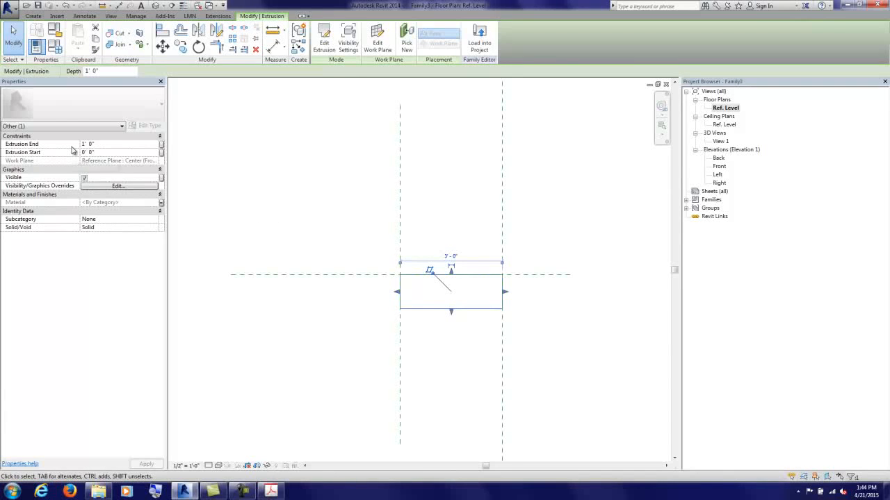
# Step: Associate the panel's Extrusion End with the Thickness family parameter
pyautogui.click(161, 145)
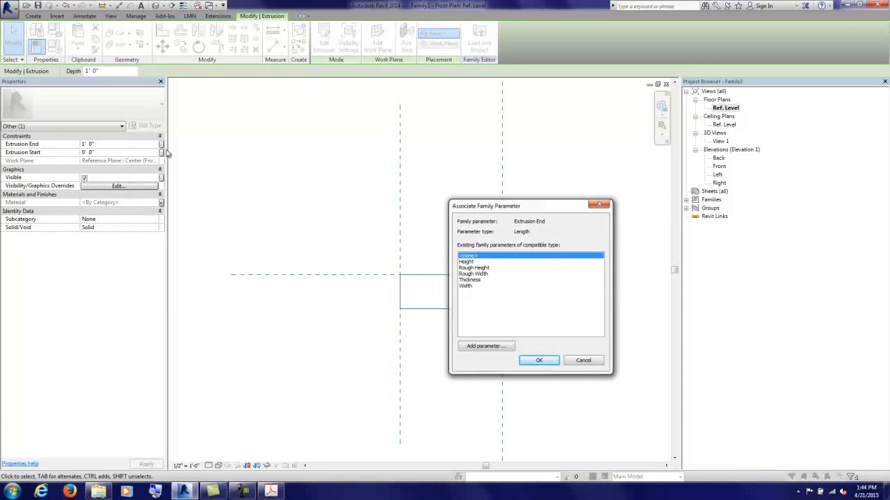
pyautogui.click(468, 280)
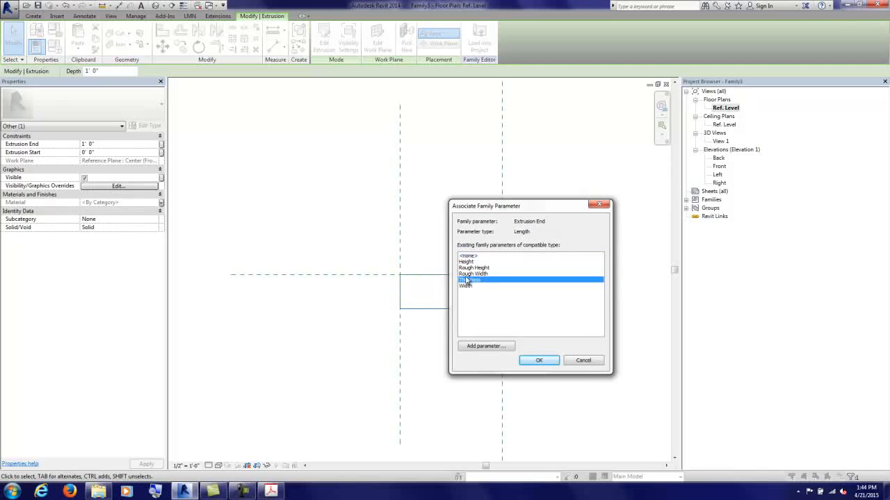
pyautogui.click(548, 366)
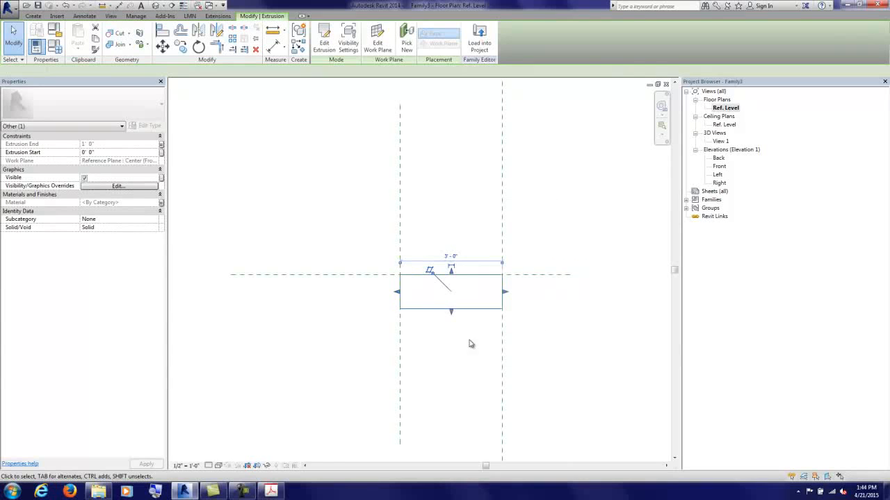
pyautogui.click(324, 218)
# Step: Reduce the Thickness value in Family Types to a thin door panel and view the panel in 3D
pyautogui.click(60, 50)
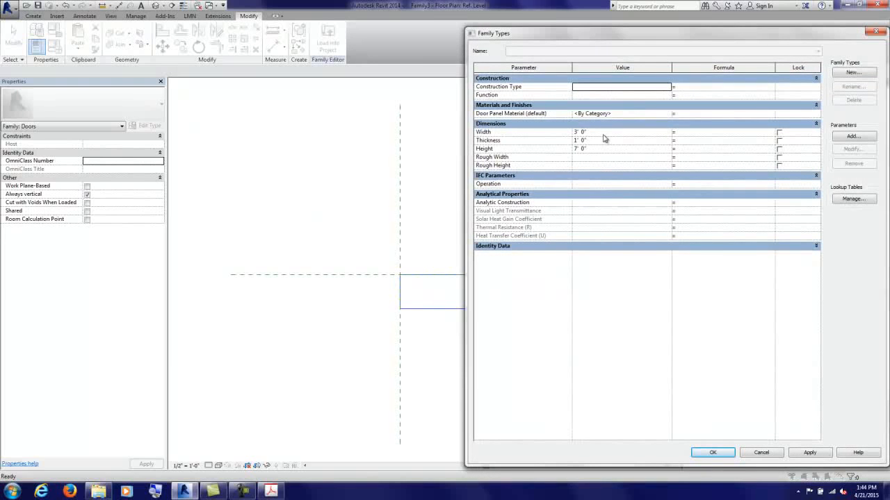
pyautogui.click(608, 143)
pyautogui.press('Tab')
pyautogui.click(713, 453)
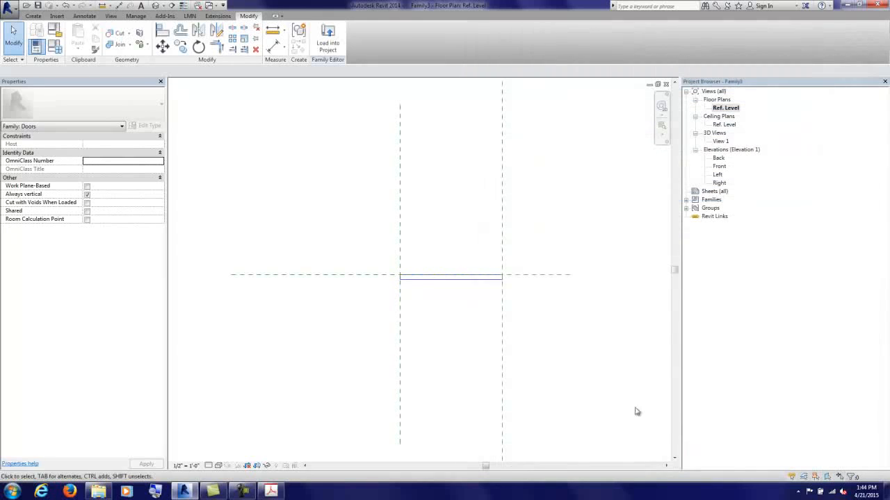
pyautogui.scroll(2, 449, 286)
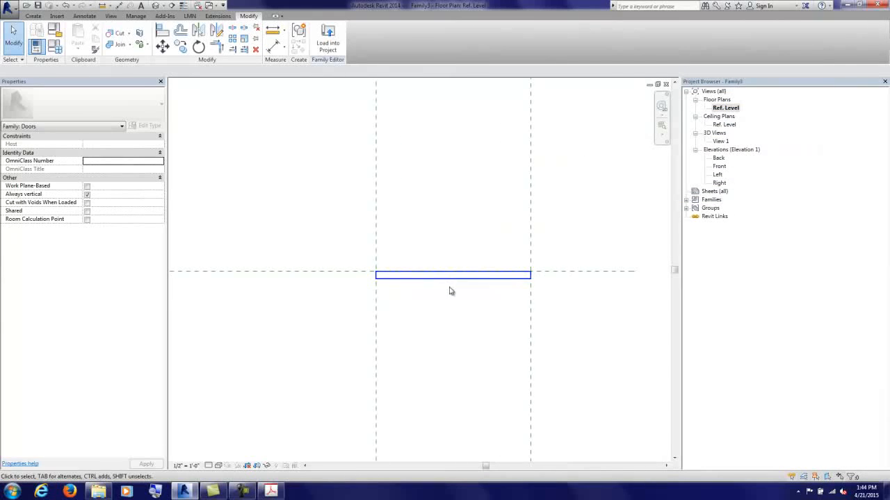
pyautogui.doubleClick(720, 141)
pyautogui.moveTo(269, 192); pyautogui.dragTo(459, 311, button='middle')
pyautogui.scroll(6, 427, 276)
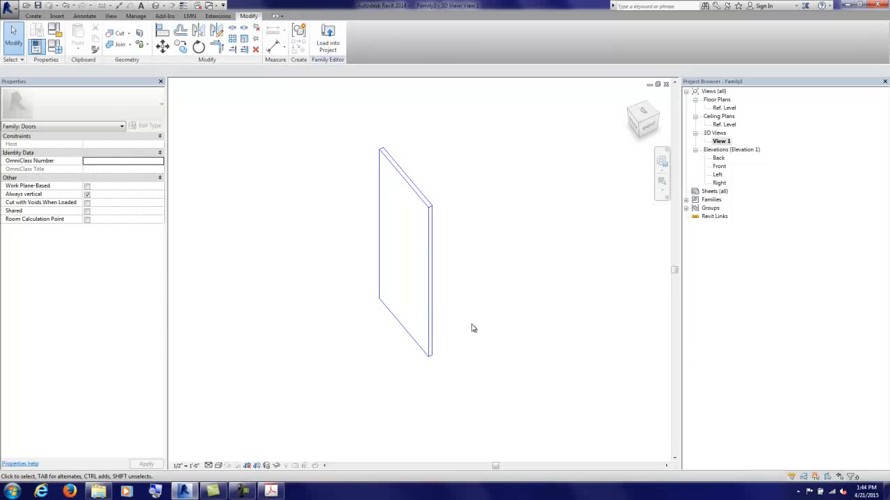
# Step: Save the family as Door__Solid-Flush-3D-Panel in the FAMILIES folder of REVIT_WORKSPACE
pyautogui.click(11, 10)
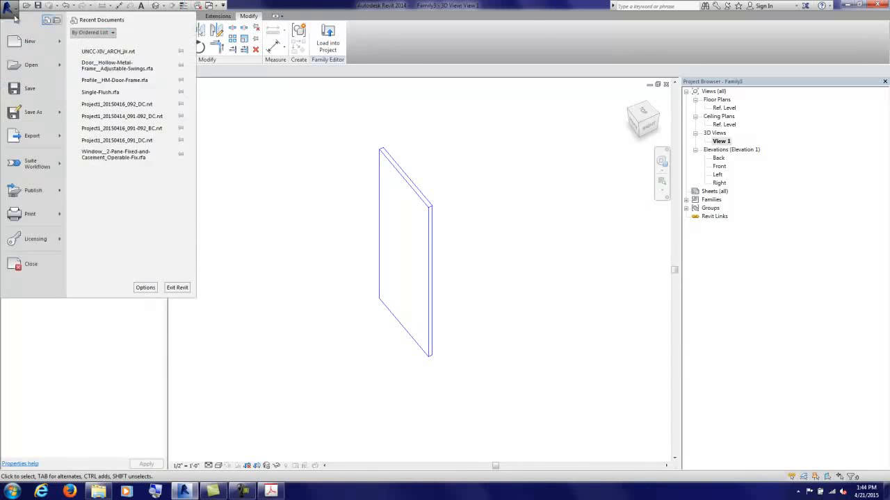
pyautogui.moveTo(30, 114)
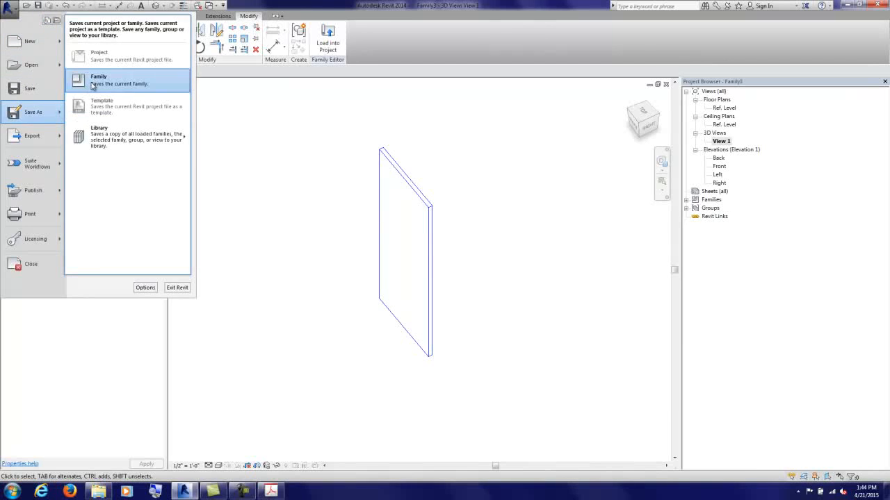
pyautogui.click(111, 114)
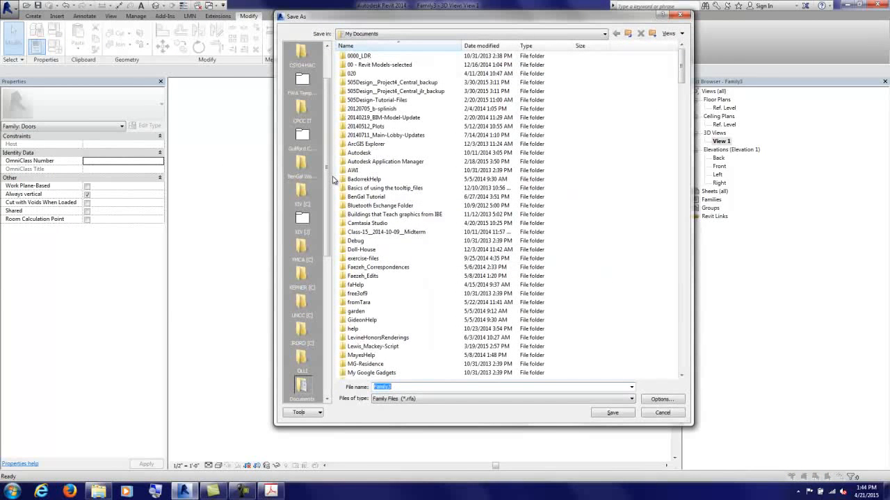
pyautogui.moveTo(329, 170); pyautogui.dragTo(326, 129)
pyautogui.click(301, 59)
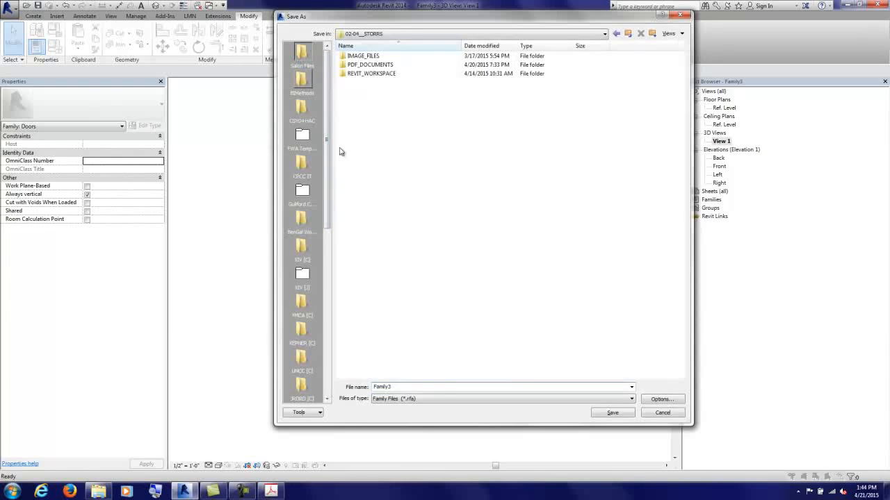
pyautogui.doubleClick(368, 73)
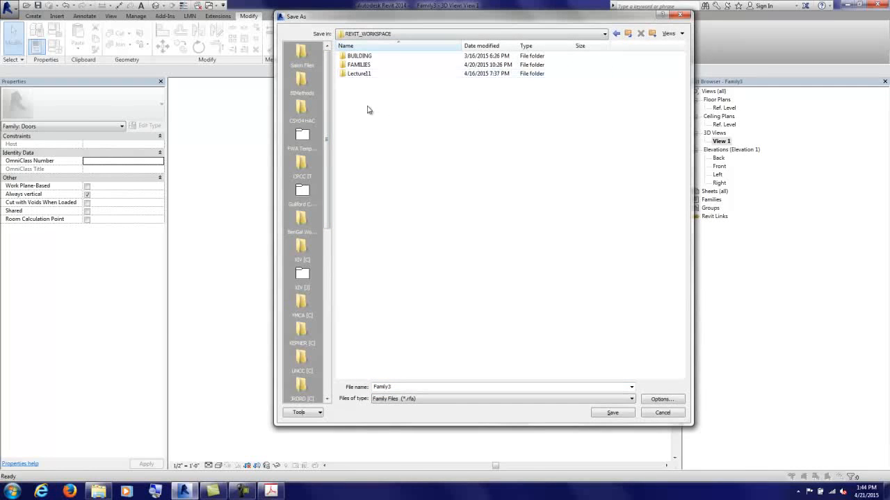
pyautogui.doubleClick(357, 65)
pyautogui.doubleClick(416, 387)
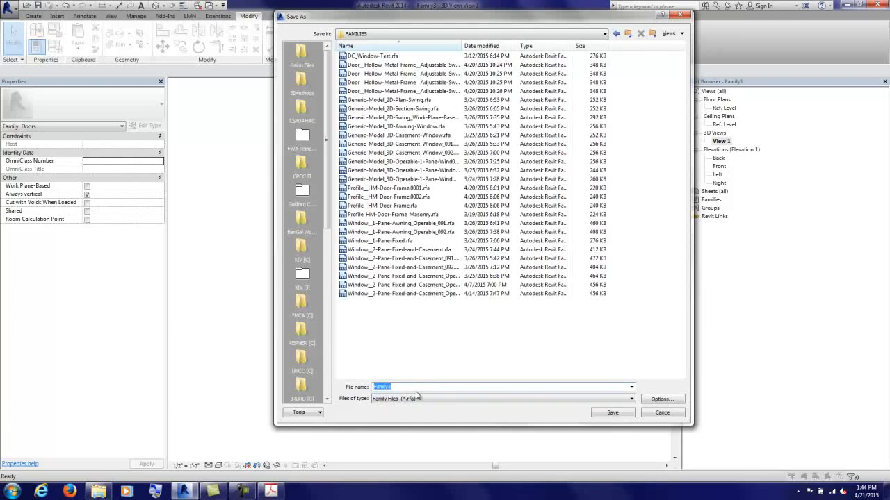
pyautogui.write('Door')
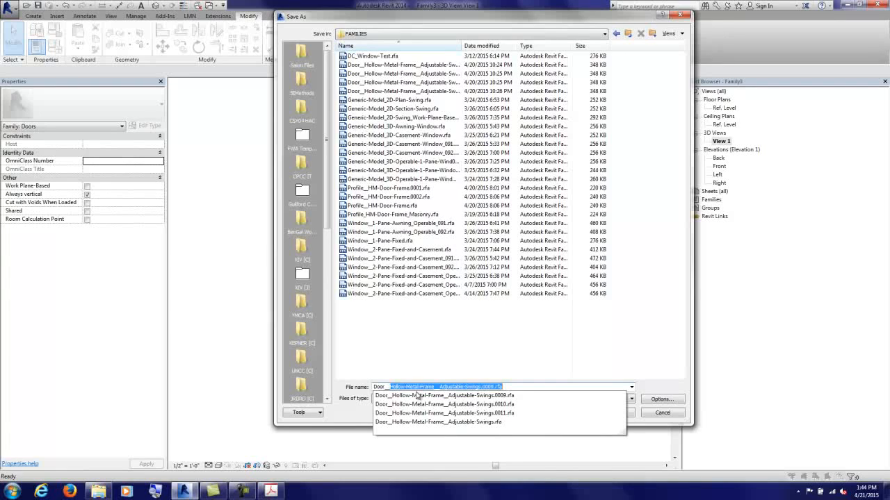
pyautogui.write('__Solid-Flush-3D-Panel')
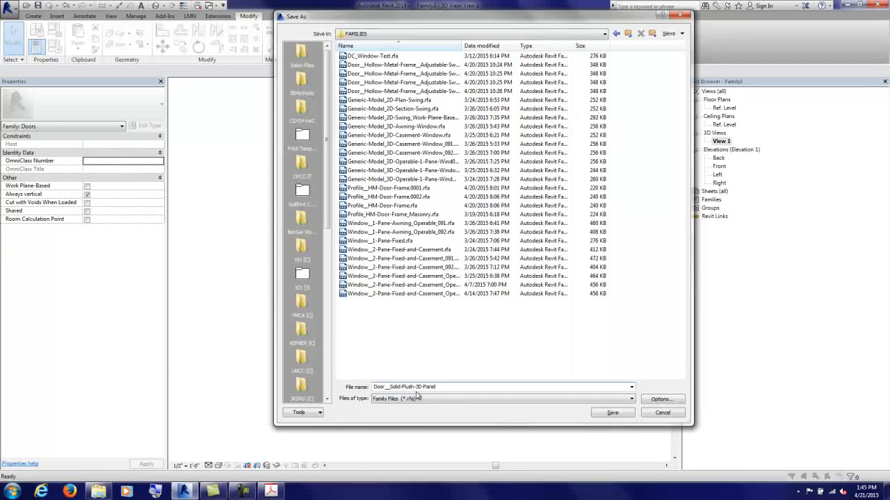
pyautogui.press('Return')
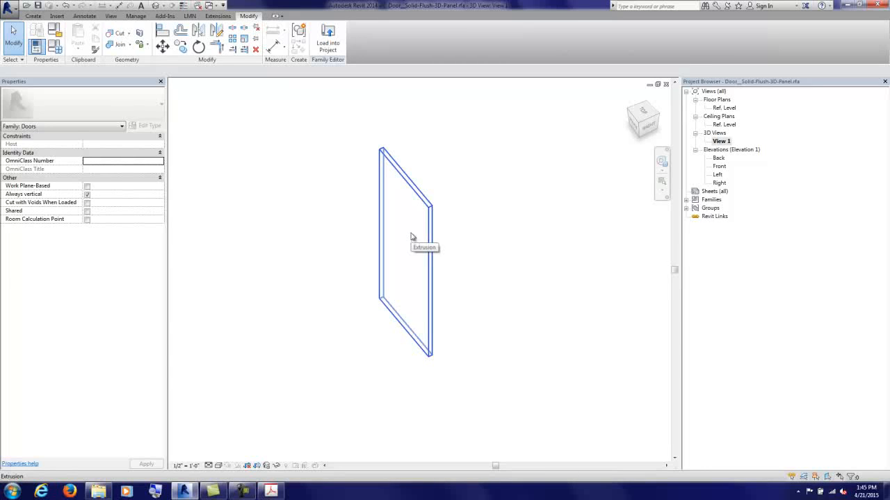
# Step: Open the Front elevation and save a copy of the family as Door__Solid-Flush-3D-Panel-w-Half-Lite.rfa
pyautogui.doubleClick(719, 166)
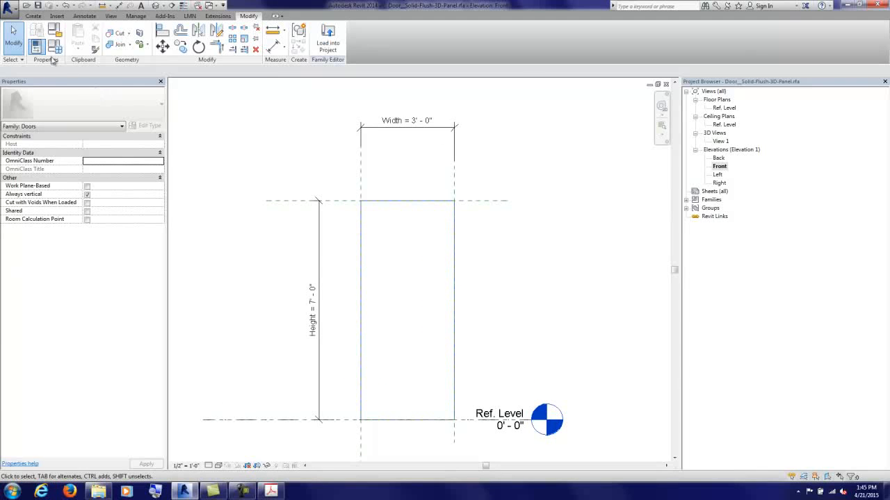
pyautogui.click(11, 10)
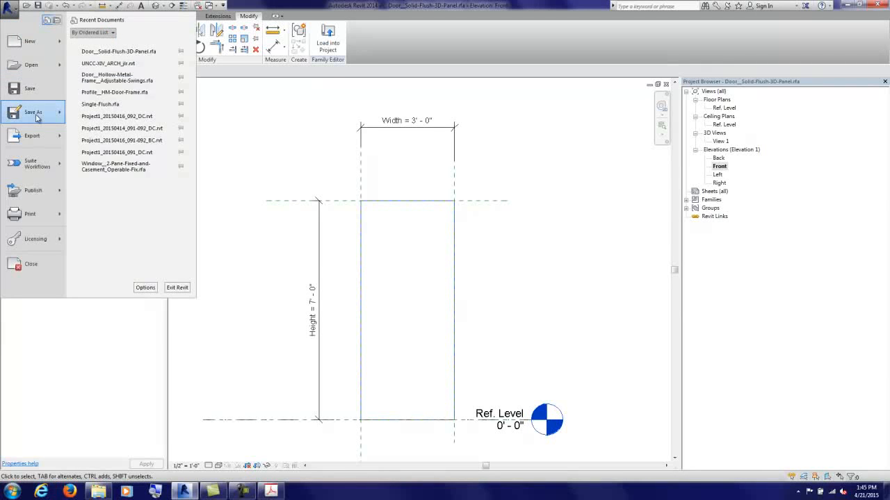
pyautogui.moveTo(38, 115)
pyautogui.click(98, 80)
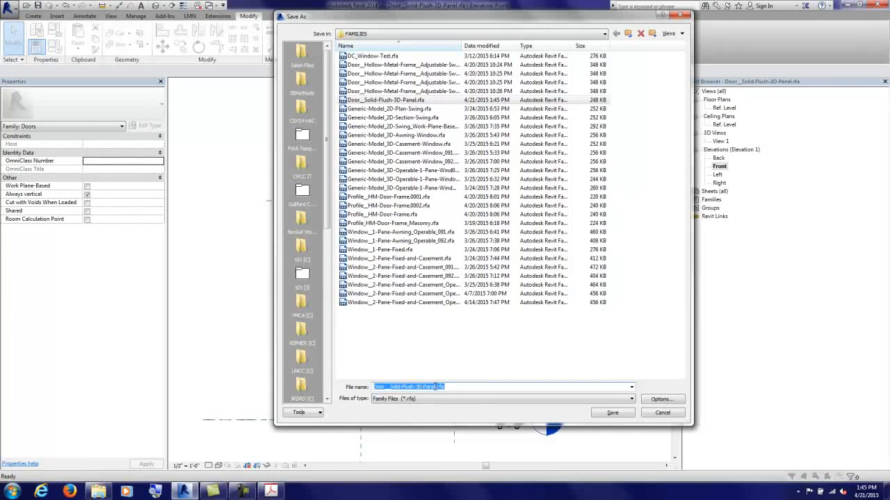
pyautogui.click(435, 386)
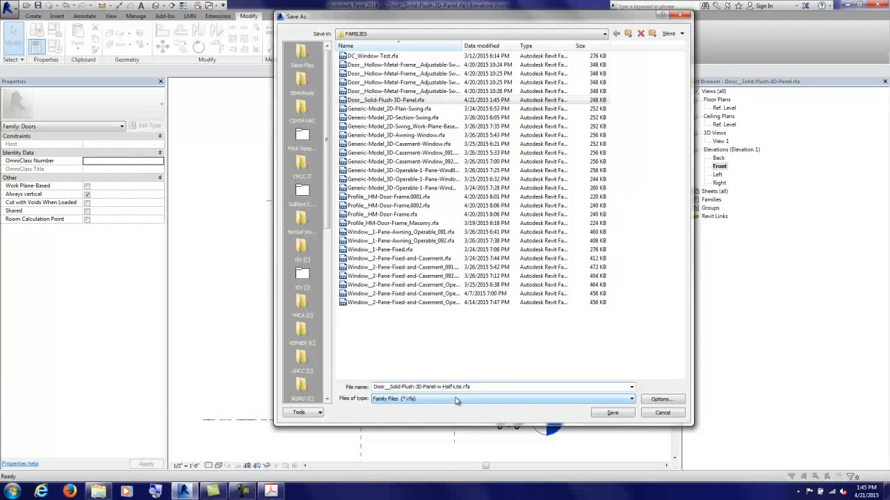
pyautogui.press('Return')
# Step: Check the door elevations in the Acrobat PDF, return to Revit, and draw vertical reference planes about 4 3/4" and 5 5/16" inside the panel's left and right edges
pyautogui.click(273, 491)
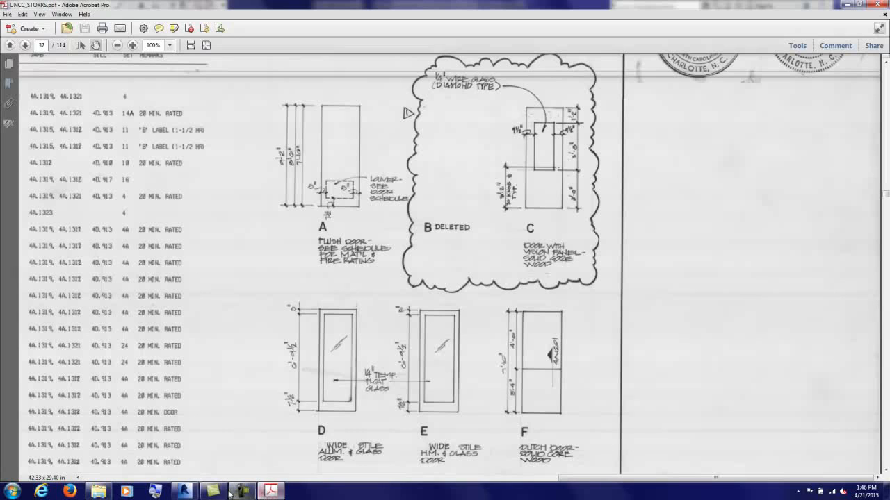
pyautogui.click(189, 493)
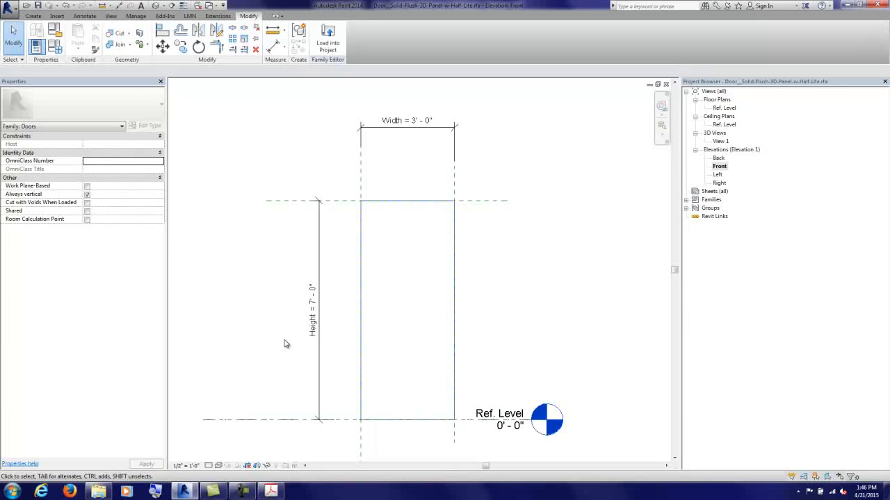
pyautogui.click(33, 15)
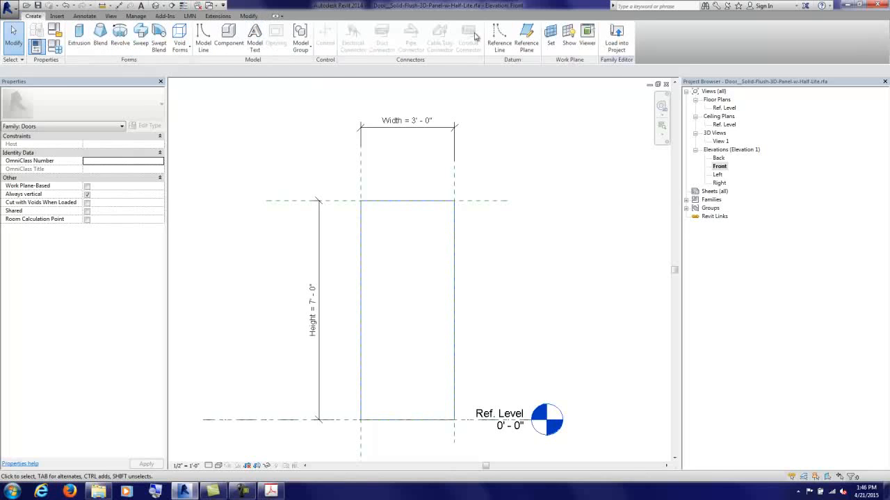
pyautogui.click(526, 35)
pyautogui.click(375, 174)
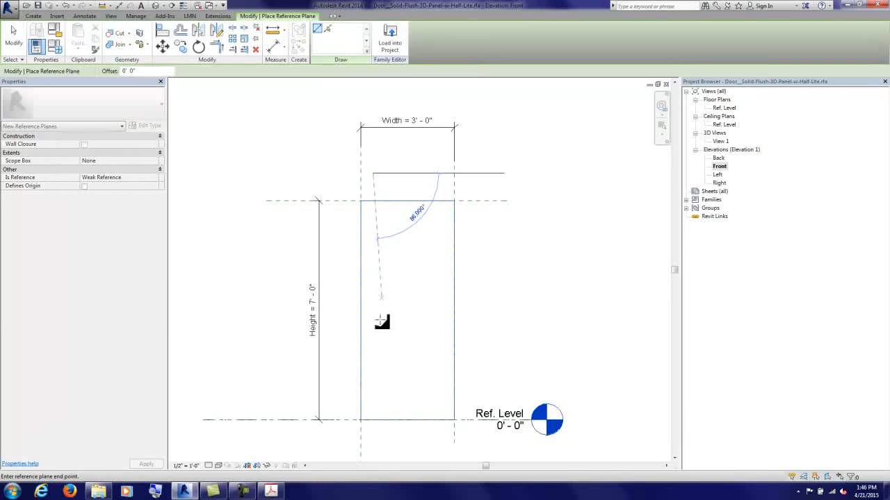
pyautogui.click(373, 436)
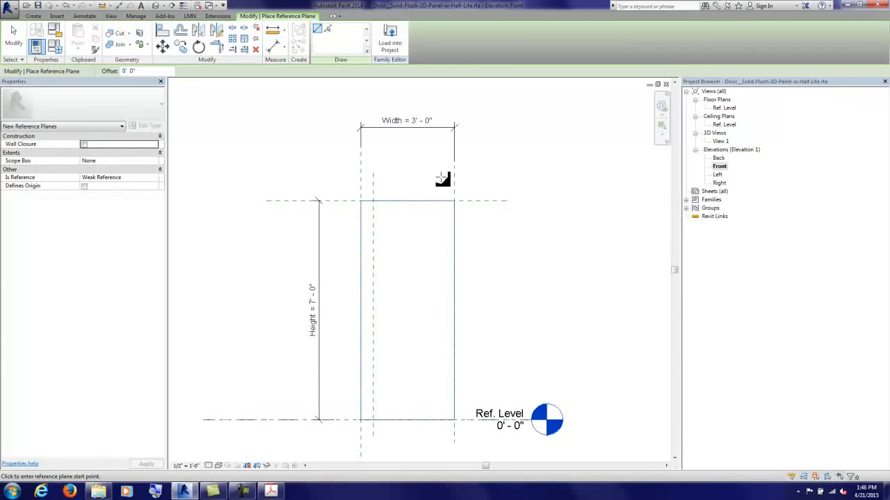
pyautogui.click(442, 177)
pyautogui.click(440, 436)
# Step: Draw two horizontal reference planes across the panel, about 8 5/8" below its top edge and about 2'-8" above Ref. Level
pyautogui.click(303, 222)
pyautogui.click(487, 223)
pyautogui.click(288, 336)
pyautogui.click(479, 336)
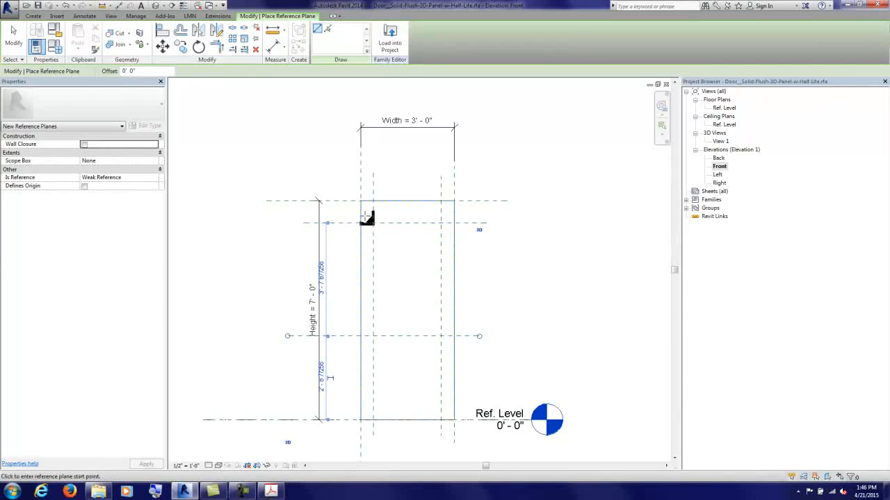
# Step: Add aligned dimensions from the panel's left and right edges to the adjacent inner vertical reference planes
pyautogui.click(270, 50)
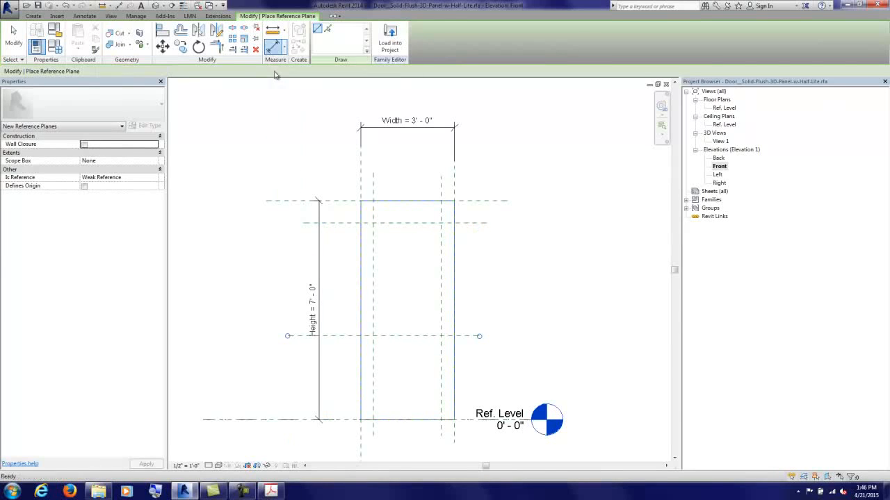
pyautogui.click(373, 193)
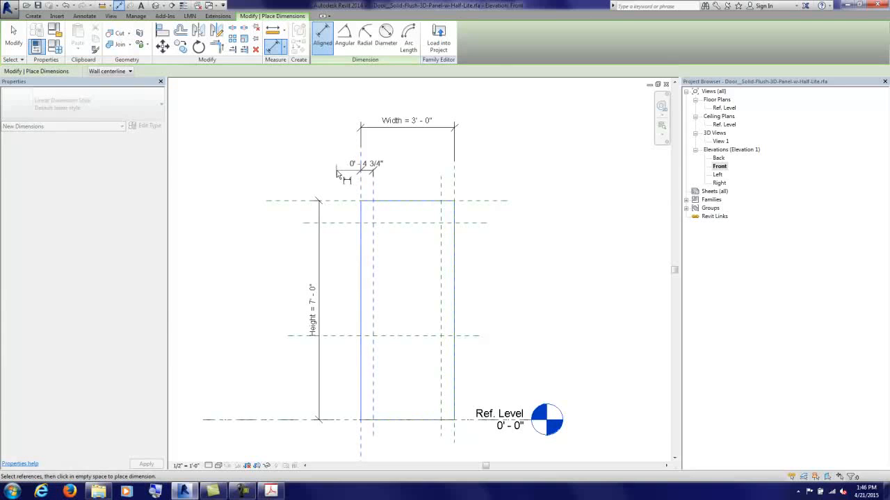
pyautogui.click(366, 171)
pyautogui.click(455, 187)
pyautogui.click(443, 189)
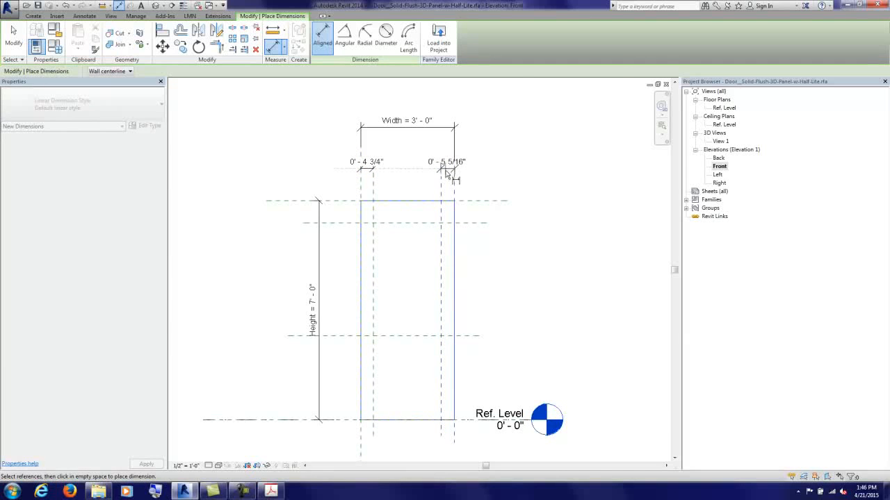
pyautogui.click(451, 173)
# Step: Dimension the upper horizontal reference plane from the panel's top edge and the lower one from Ref. Level
pyautogui.click(472, 202)
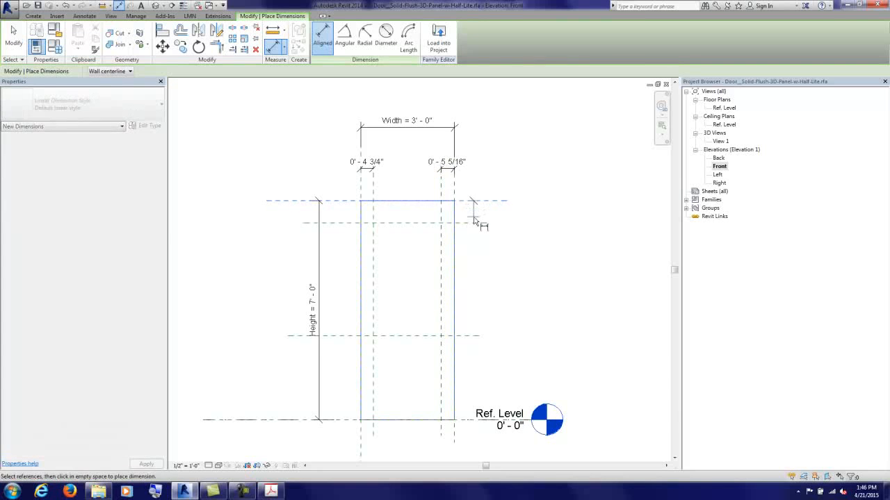
pyautogui.click(477, 223)
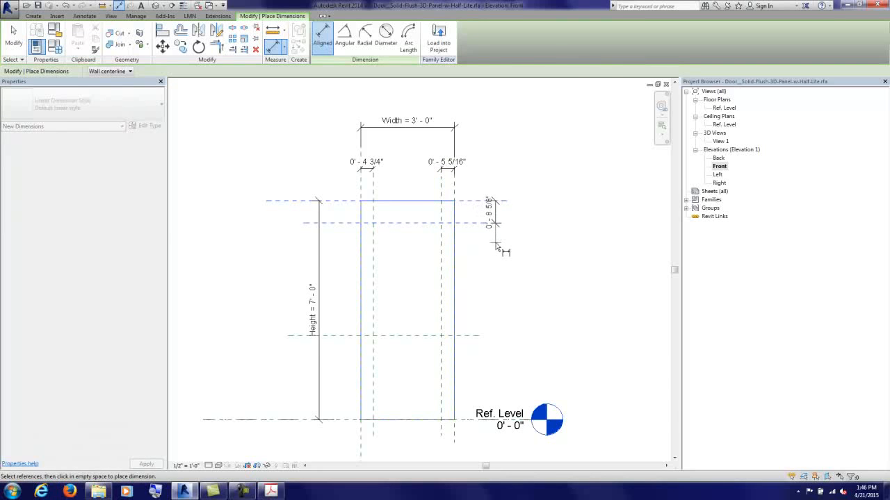
pyautogui.click(499, 250)
pyautogui.click(297, 420)
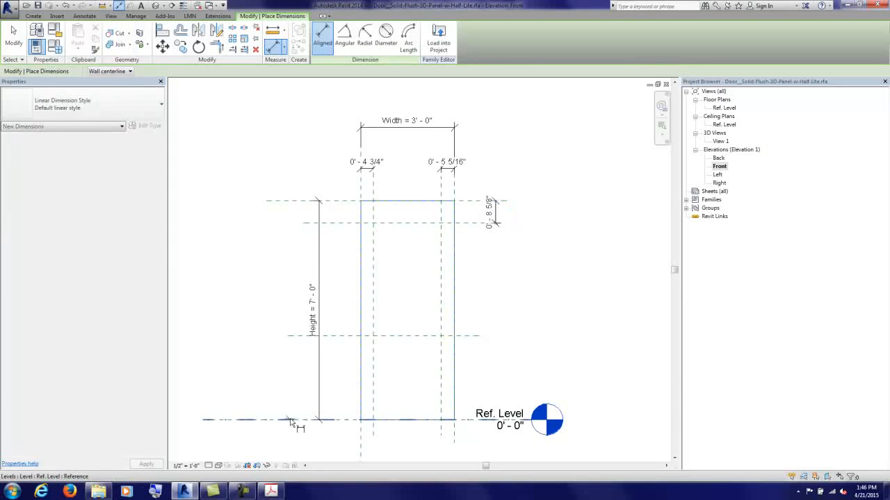
pyautogui.click(478, 337)
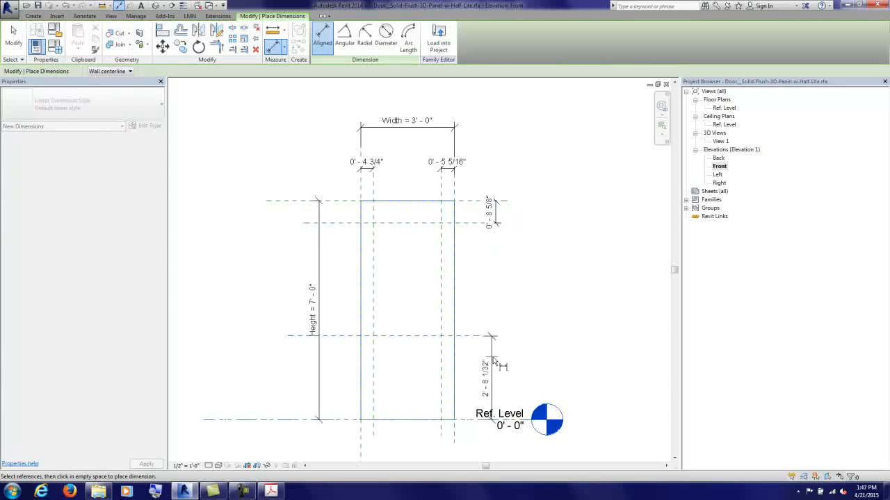
pyautogui.click(495, 361)
pyautogui.click(14, 38)
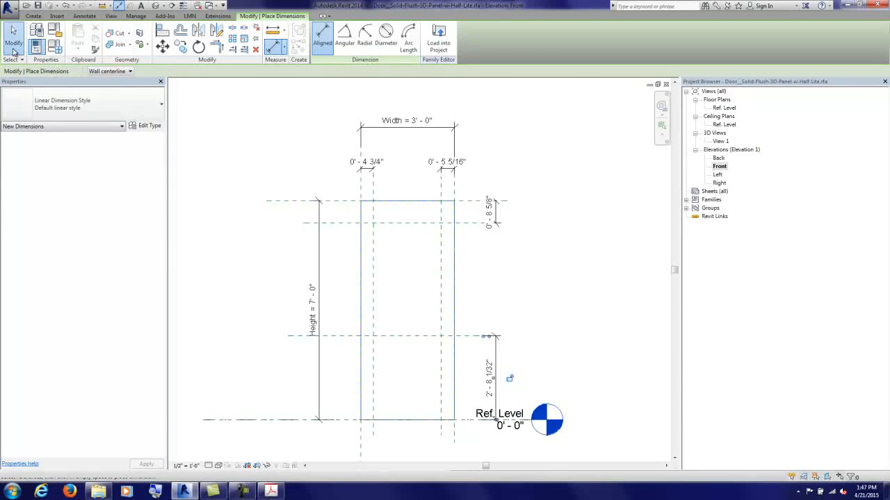
# Step: Label the left stile dimension with a new family type parameter named Side Stile Left Width
pyautogui.click(390, 170)
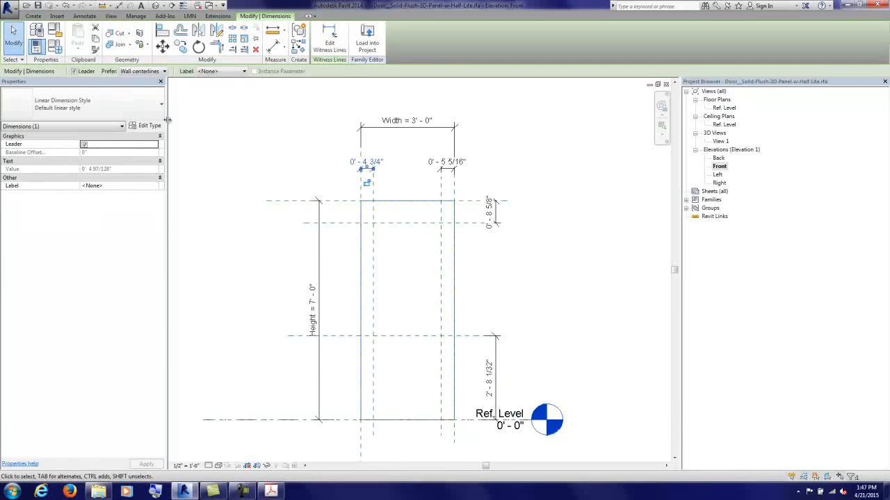
pyautogui.click(214, 72)
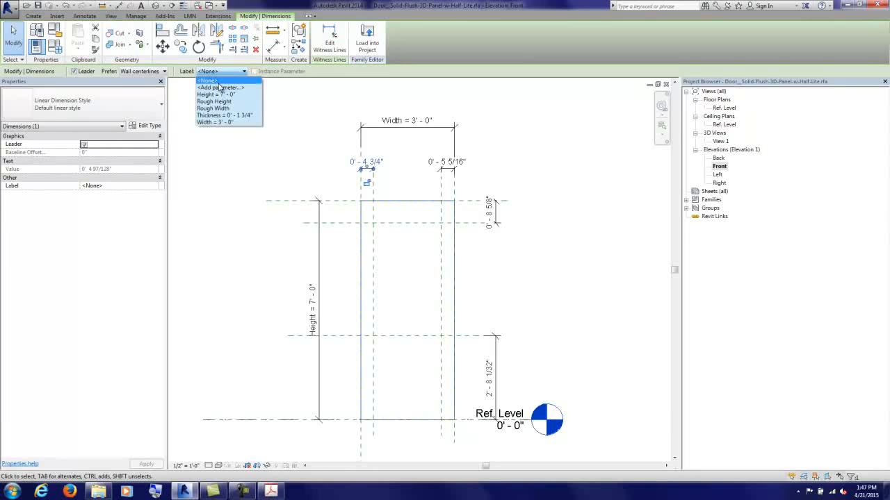
pyautogui.click(219, 87)
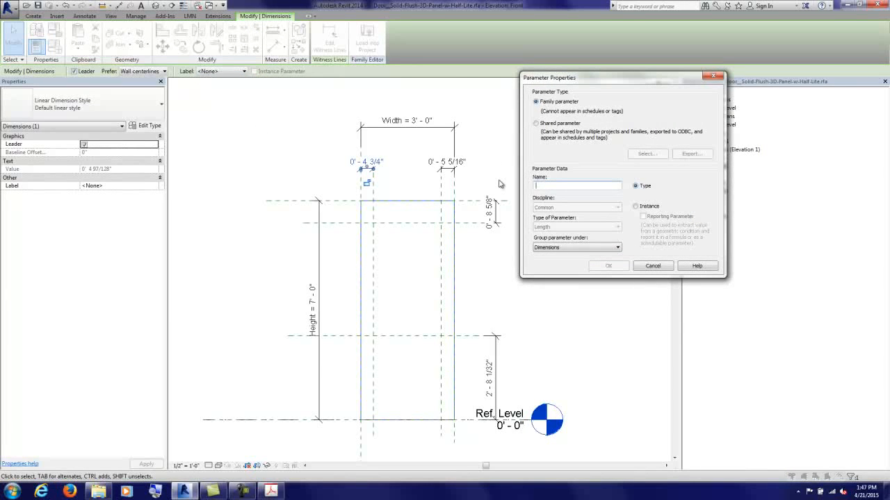
pyautogui.write('Side Stile Left Width')
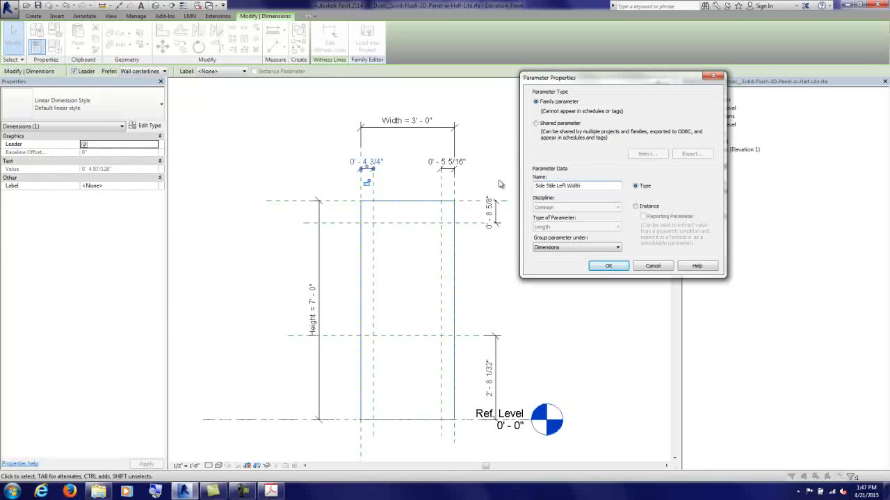
pyautogui.click(599, 266)
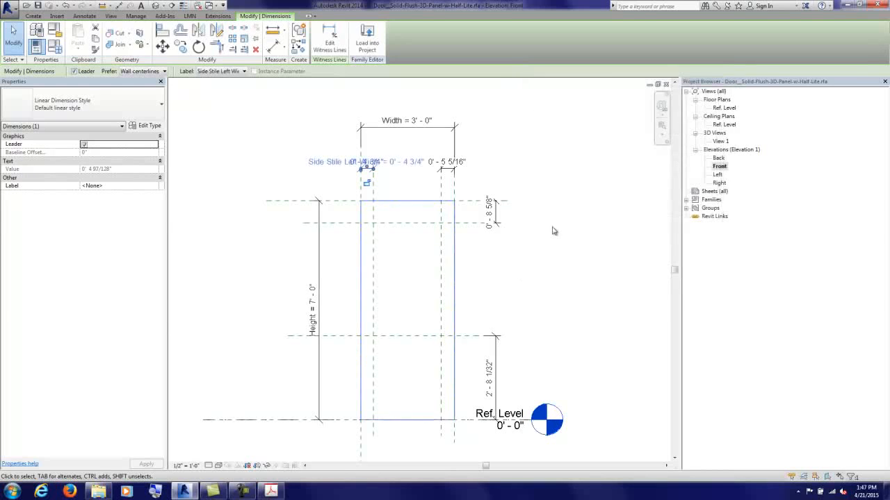
pyautogui.click(522, 173)
# Step: Label the right stile dimension with a new family type parameter named Side Stile Right Width
pyautogui.click(440, 173)
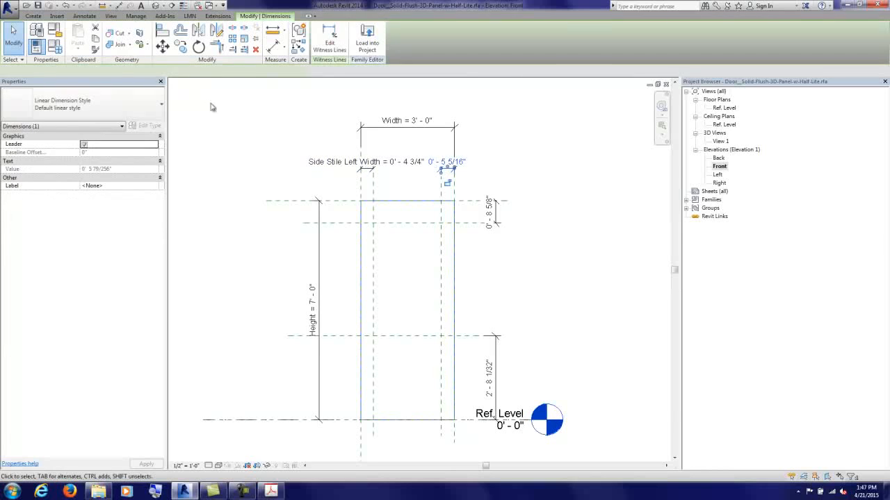
pyautogui.click(209, 72)
pyautogui.click(206, 88)
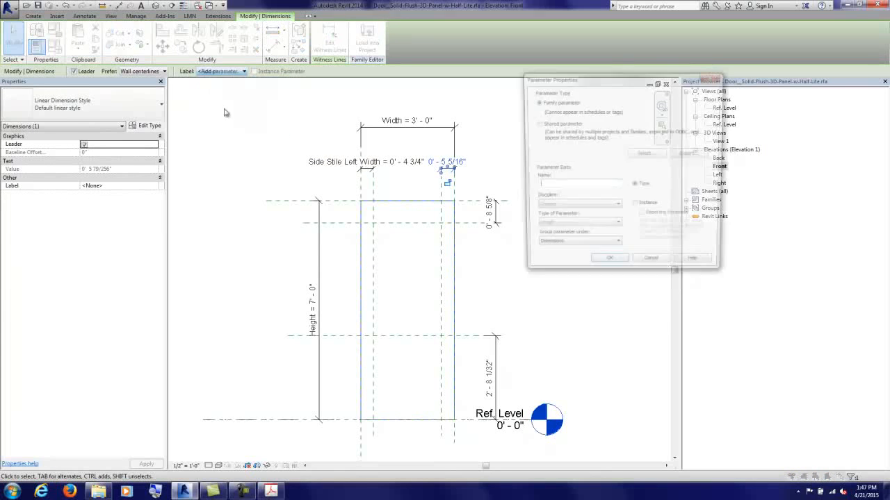
pyautogui.write('Side Stile Right Width')
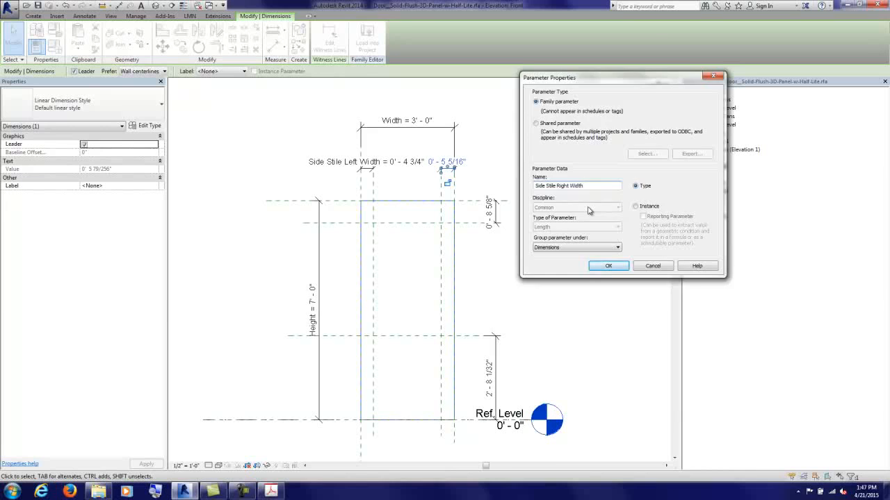
pyautogui.press('Return')
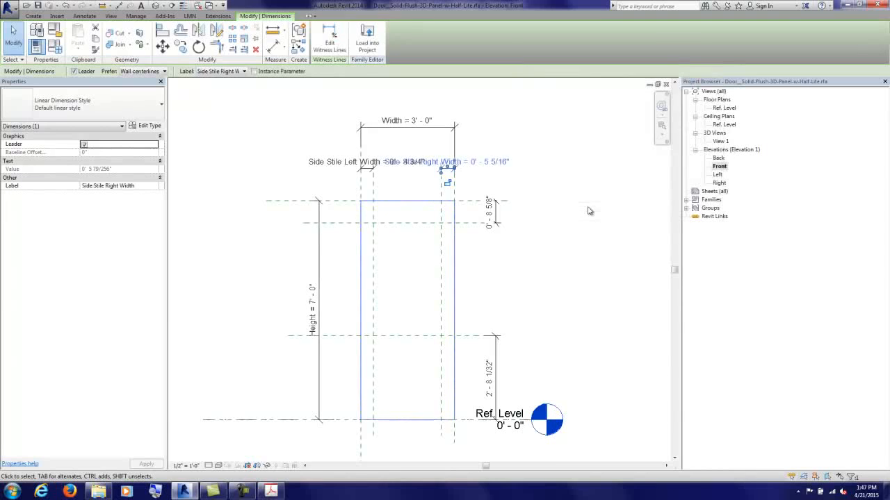
# Step: Label the dimension between the panel's top edge and upper inner reference plane with a new type parameter named Top Rail Width
pyautogui.click(496, 223)
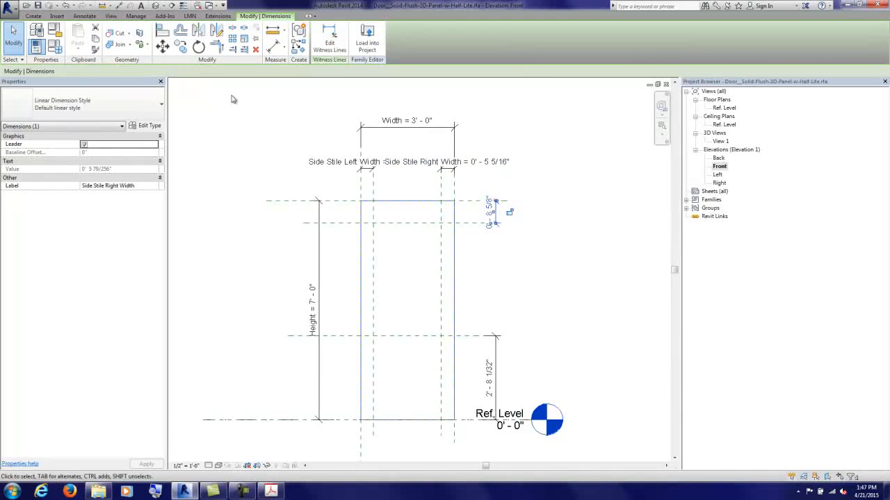
pyautogui.click(208, 72)
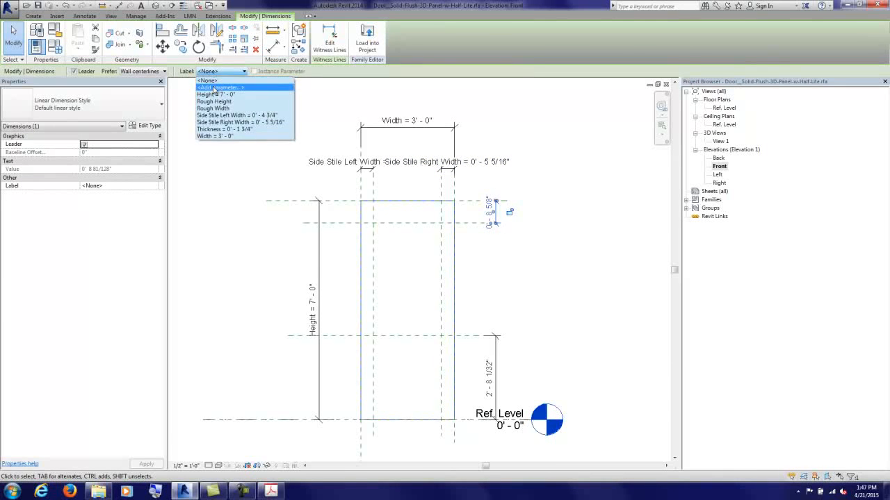
pyautogui.click(208, 82)
pyautogui.write('Top Rail Width')
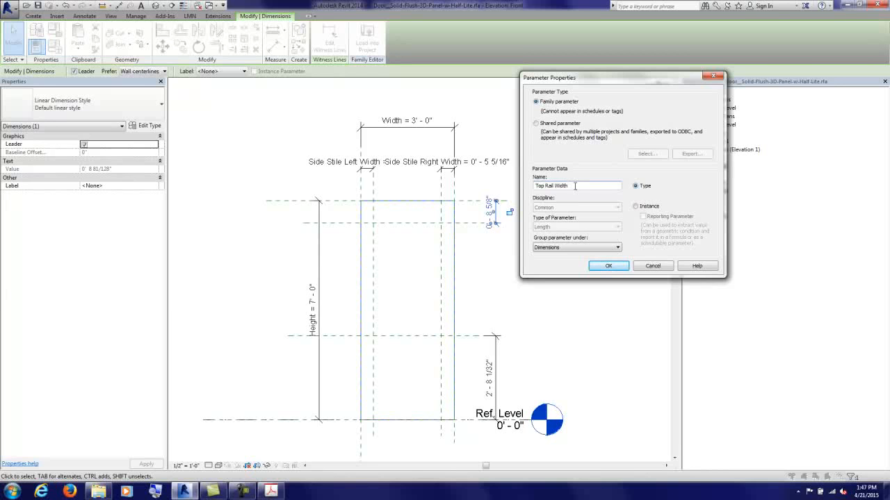
pyautogui.press('Return')
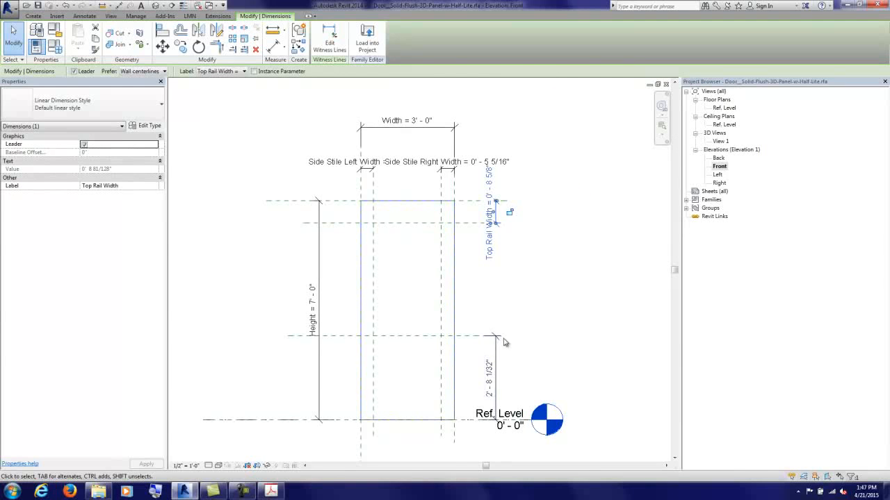
# Step: Label the dimension between the Ref. Level and the lower horizontal reference plane with a new family type parameter named Bottom Rail Width
pyautogui.click(499, 349)
pyautogui.click(219, 73)
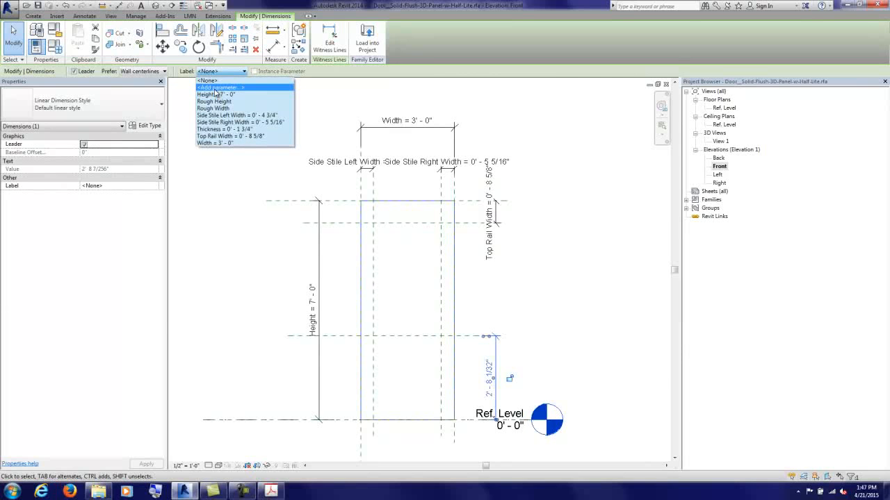
pyautogui.click(216, 89)
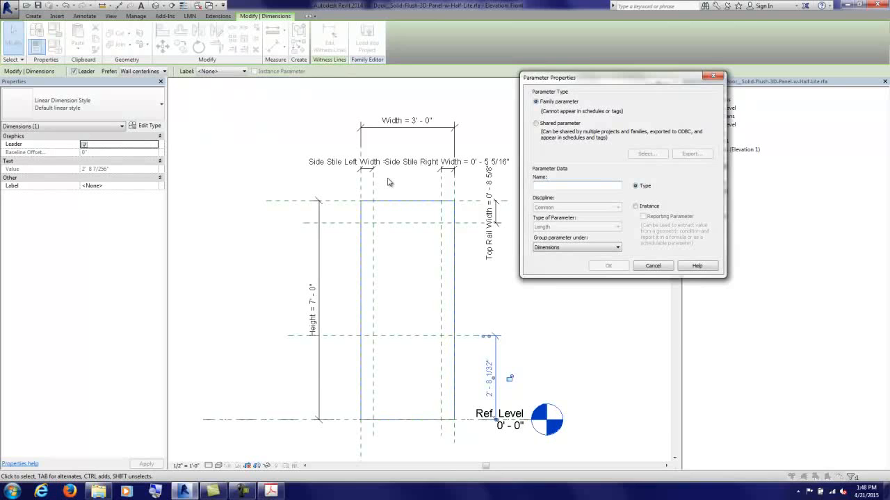
pyautogui.write('Bottom Rail Width')
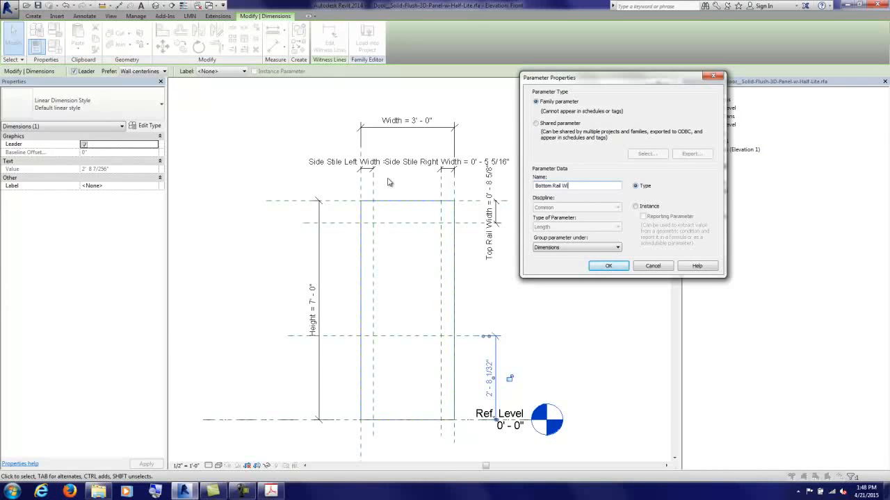
pyautogui.click(609, 265)
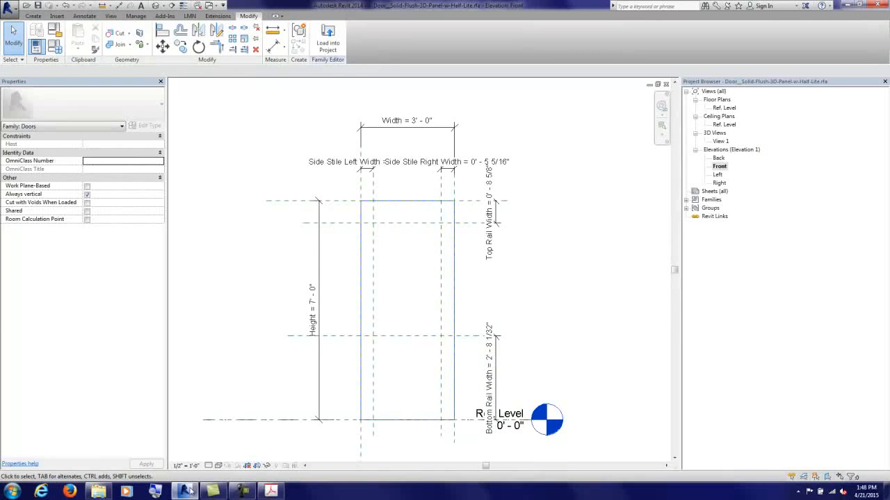
# Step: Consult the door type elevations in UNCC_STORRS.pdf, then return to Revit and set the Top Rail Width family parameter to 1' 2"
pyautogui.click(270, 491)
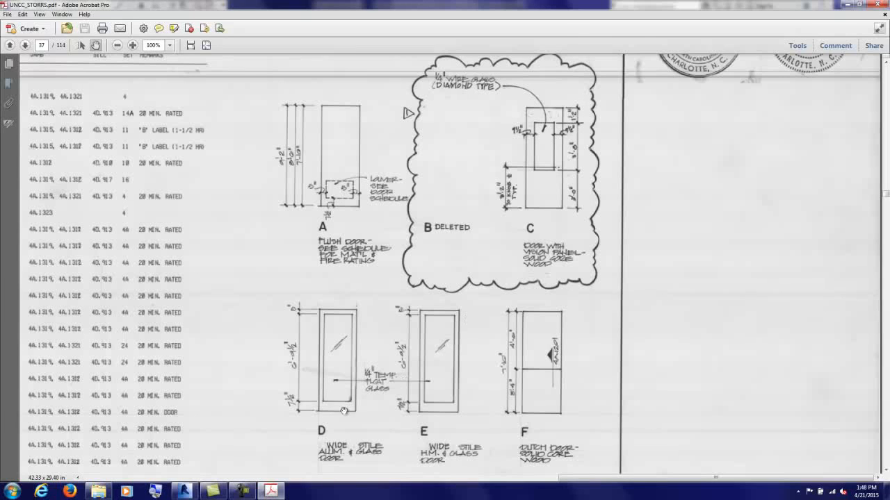
pyautogui.click(184, 491)
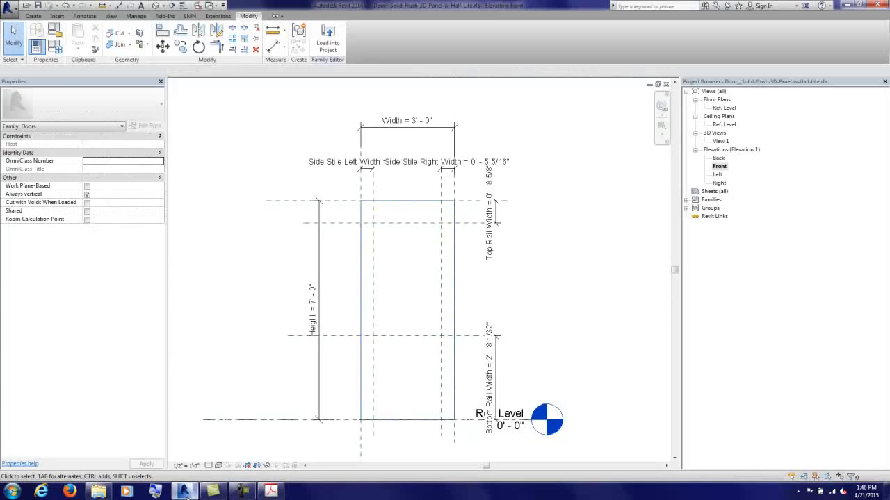
pyautogui.click(56, 47)
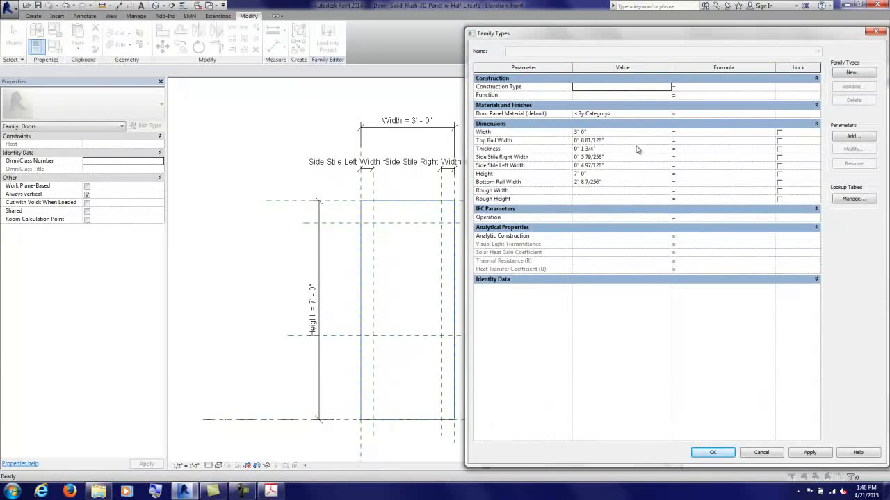
pyautogui.click(628, 141)
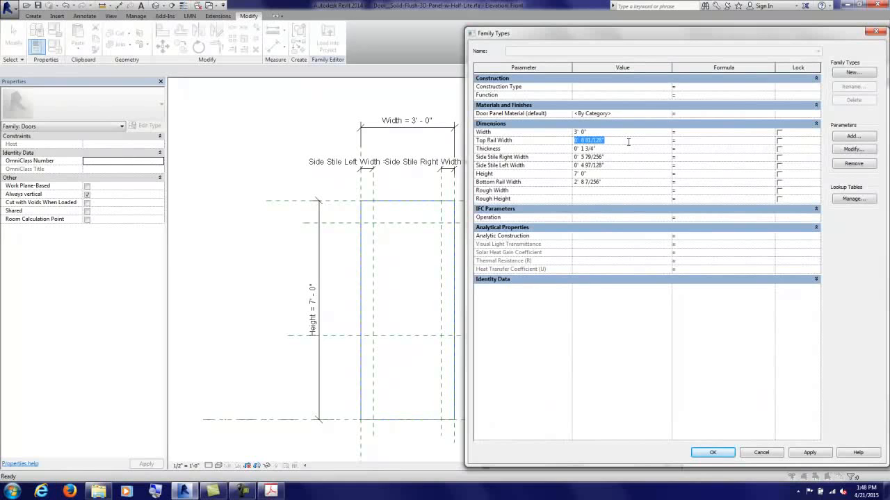
pyautogui.write('14')
pyautogui.press('Tab')
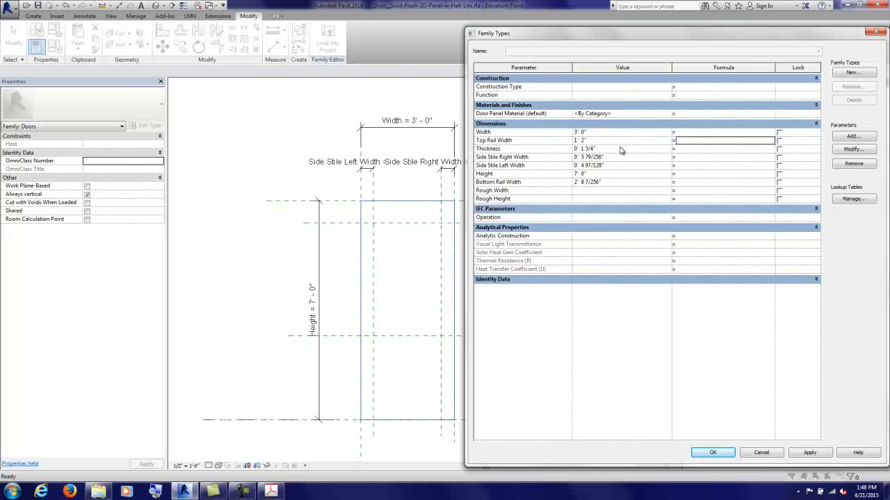
# Step: Set both the Side Stile Right Width and Side Stile Left Width parameters to 0' 9 1/2"
pyautogui.click(624, 157)
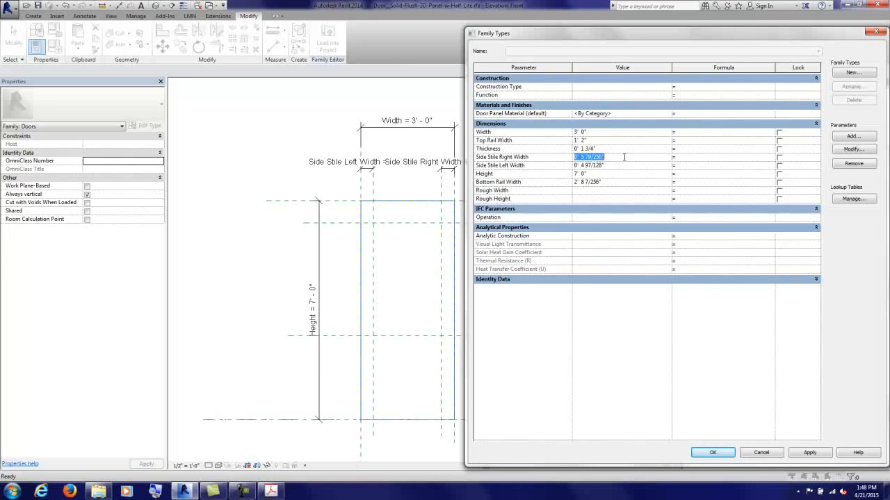
pyautogui.write('9')
pyautogui.press('Tab')
pyautogui.click(624, 165)
pyautogui.write('9')
pyautogui.press('Tab')
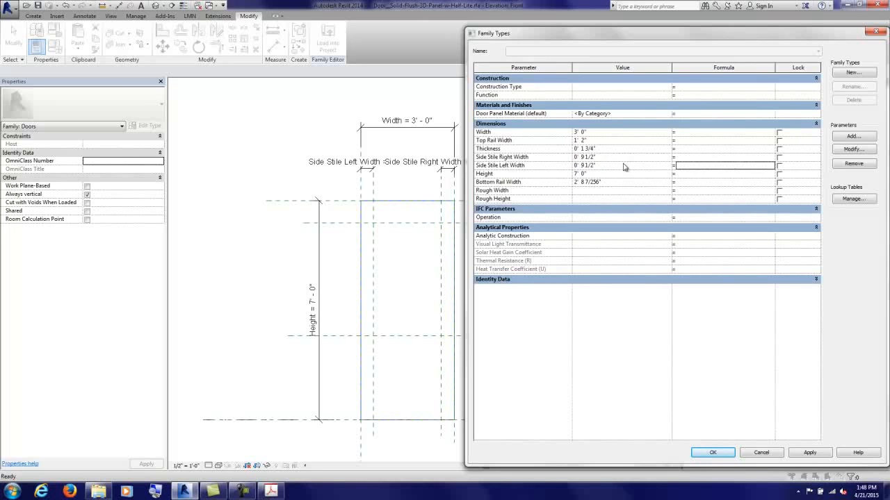
# Step: Set the Bottom Rail Width parameter to 3' 0" and apply the family type values to the door
pyautogui.click(619, 181)
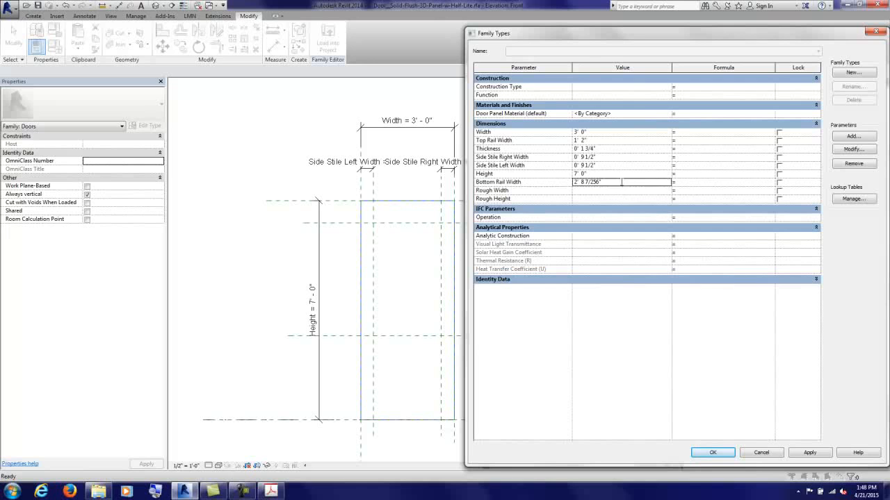
pyautogui.write('3')
pyautogui.press('Tab')
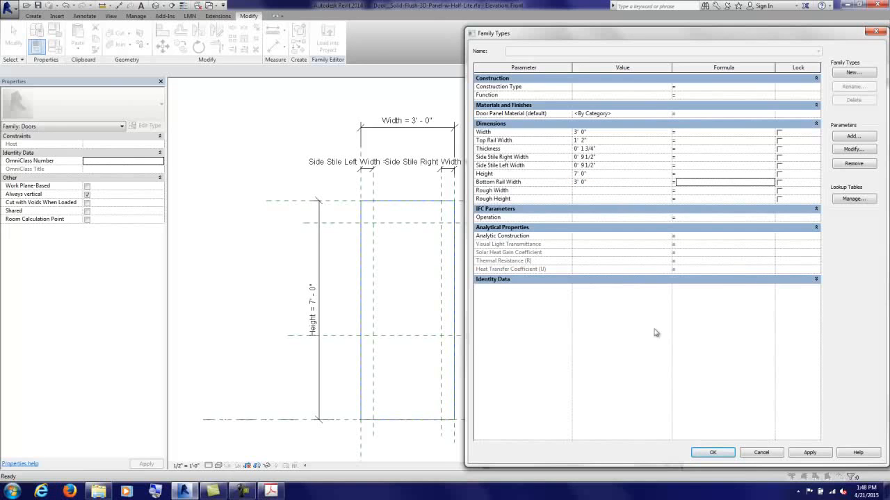
pyautogui.click(712, 452)
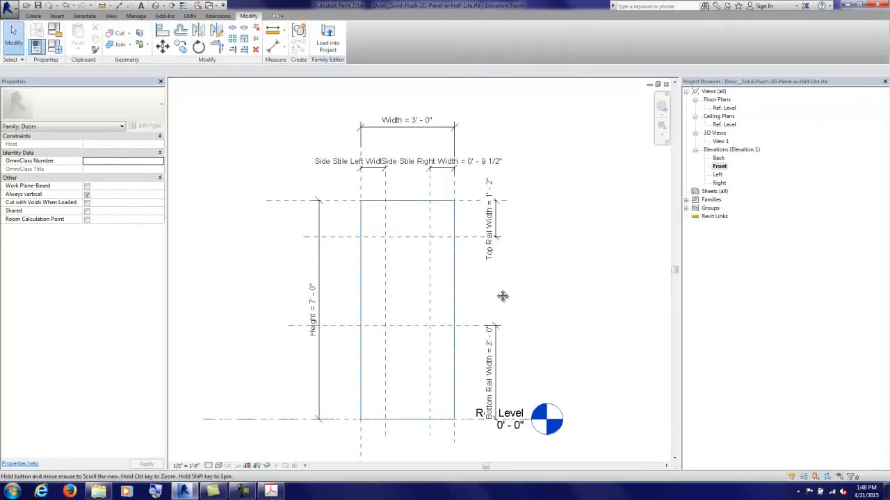
# Step: Edit the door panel extrusion's sketch, adding lines picked from the two stile and two rail reference planes and locked to them
pyautogui.moveTo(495, 292); pyautogui.dragTo(514, 249, button='middle')
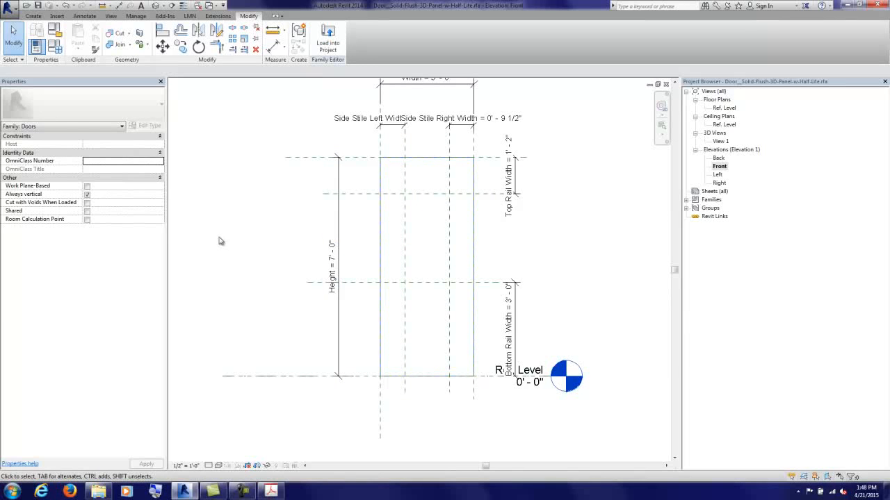
pyautogui.click(381, 168)
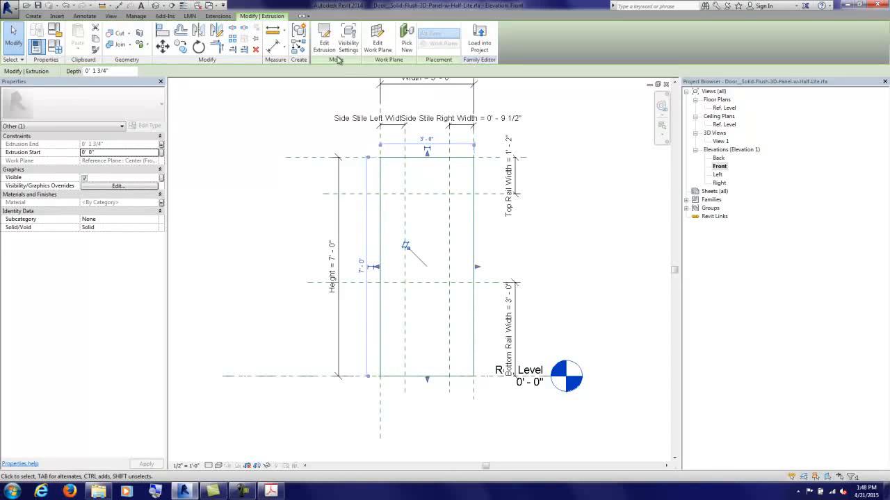
pyautogui.click(324, 38)
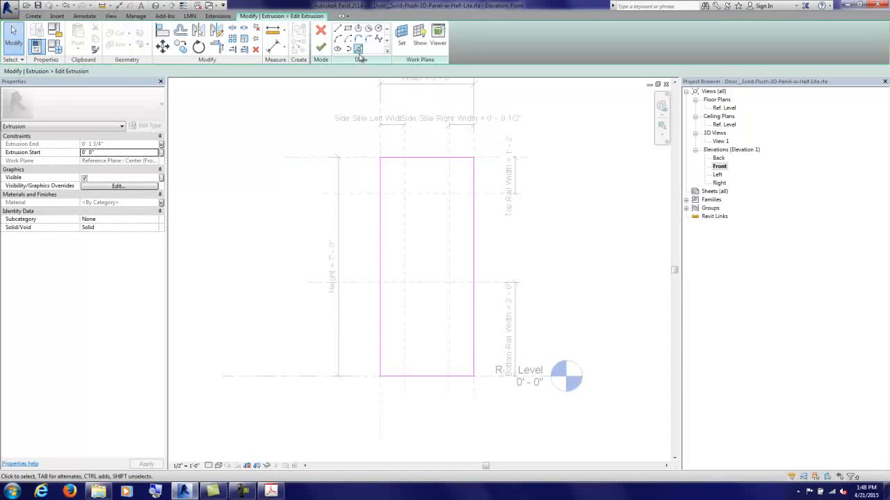
pyautogui.click(358, 48)
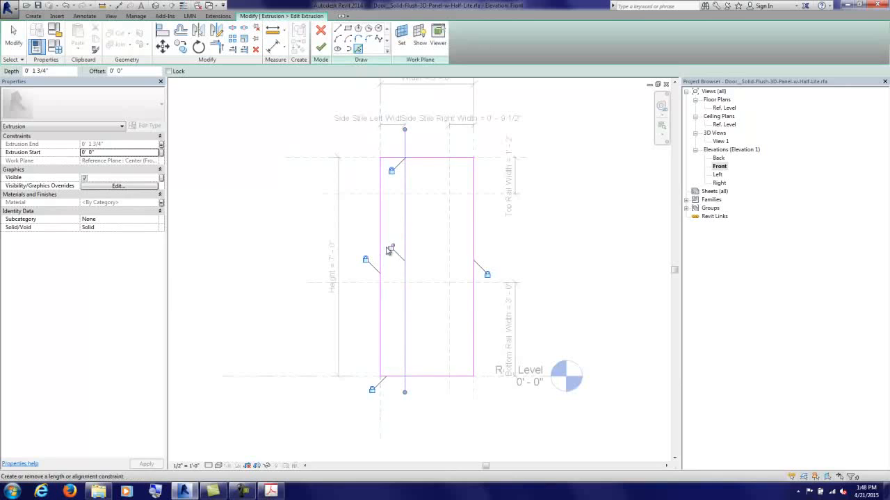
pyautogui.click(409, 194)
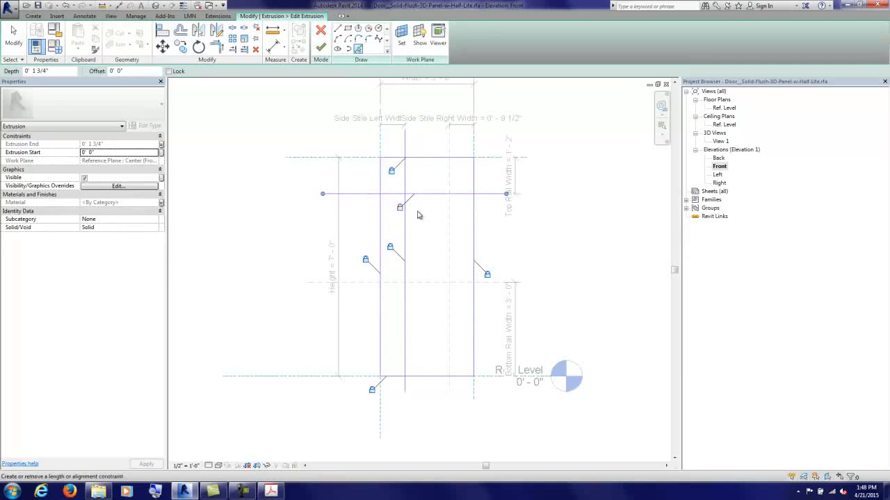
pyautogui.click(439, 251)
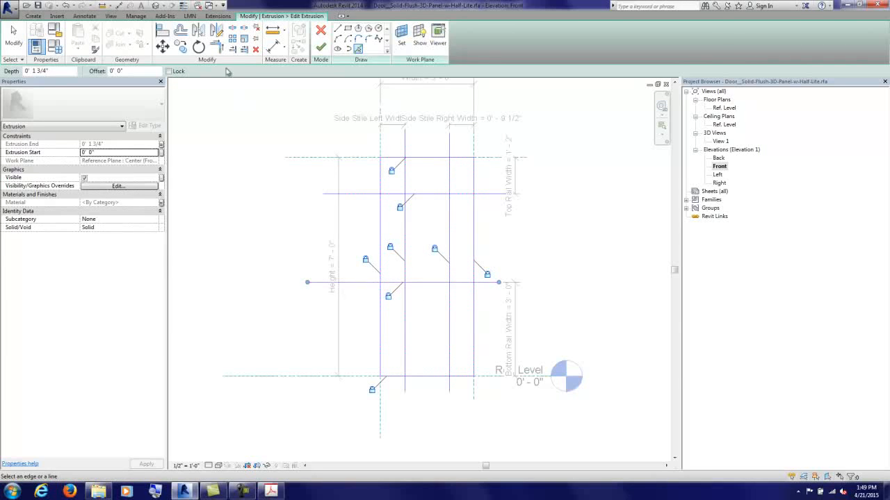
# Step: Trim the picked lines into a closed rectangular lite opening, finish the panel extrusion sketch, and inspect the door in 3D View 1
pyautogui.click(217, 46)
pyautogui.click(407, 210)
pyautogui.click(421, 195)
pyautogui.click(442, 195)
pyautogui.click(449, 226)
pyautogui.click(448, 239)
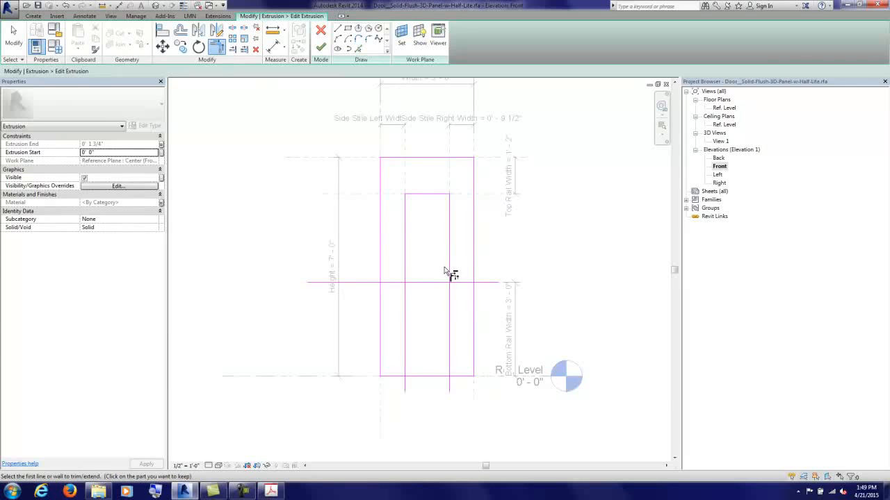
pyautogui.click(444, 283)
pyautogui.click(419, 284)
pyautogui.click(406, 272)
pyautogui.click(321, 47)
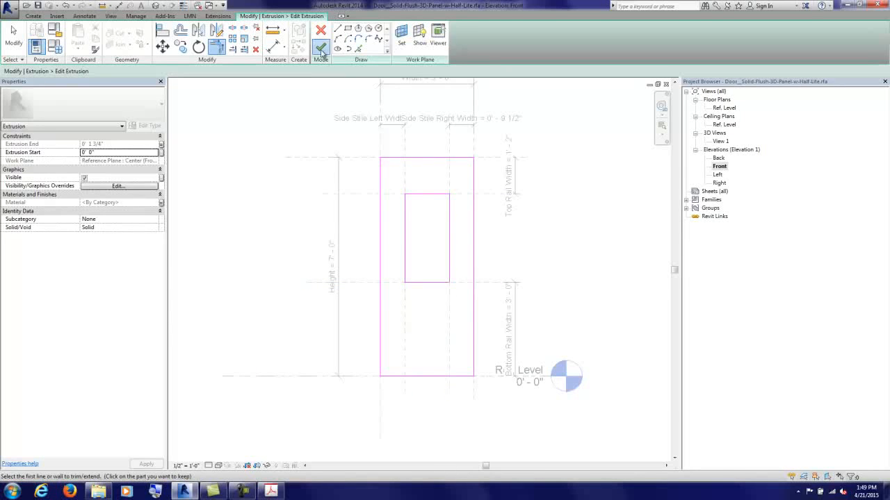
pyautogui.doubleClick(721, 141)
pyautogui.keyDown('shift'); pyautogui.moveTo(317, 329); pyautogui.dragTo(383, 308, button='middle'); pyautogui.keyUp('shift')
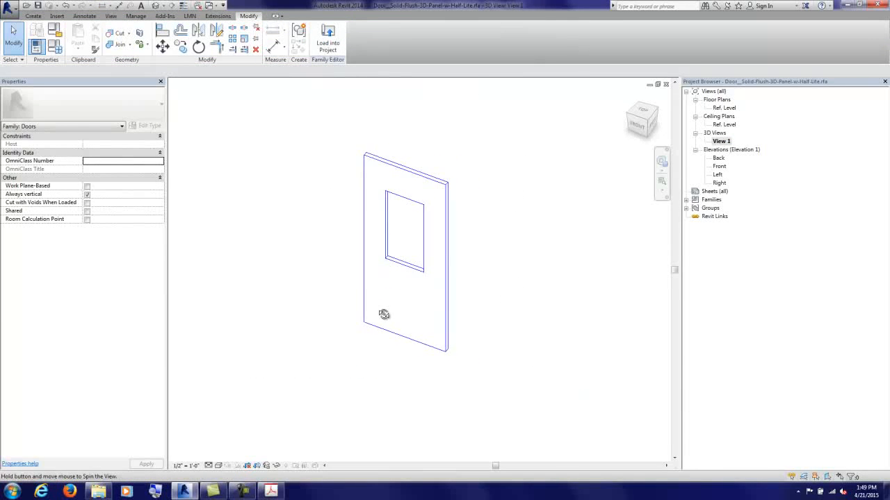
# Step: Start a new extrusion in the Front elevation, sketch it from the chain of lite opening edges, and lock all four sides
pyautogui.doubleClick(724, 108)
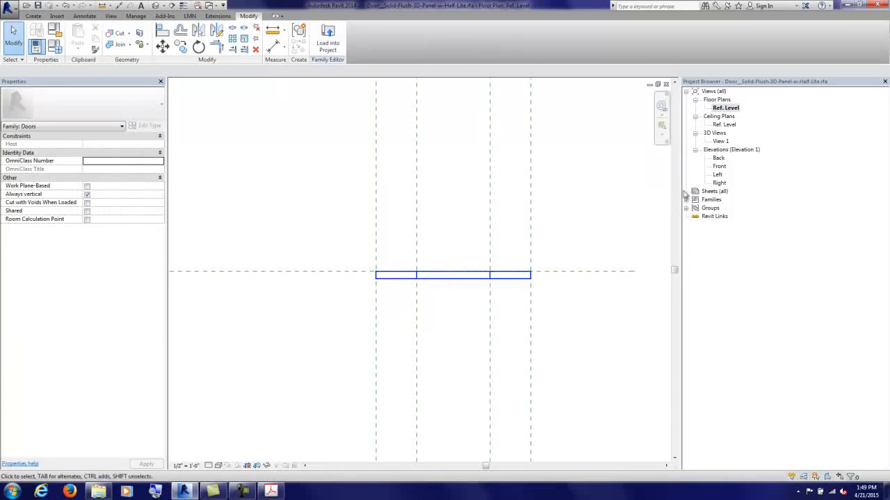
pyautogui.doubleClick(719, 167)
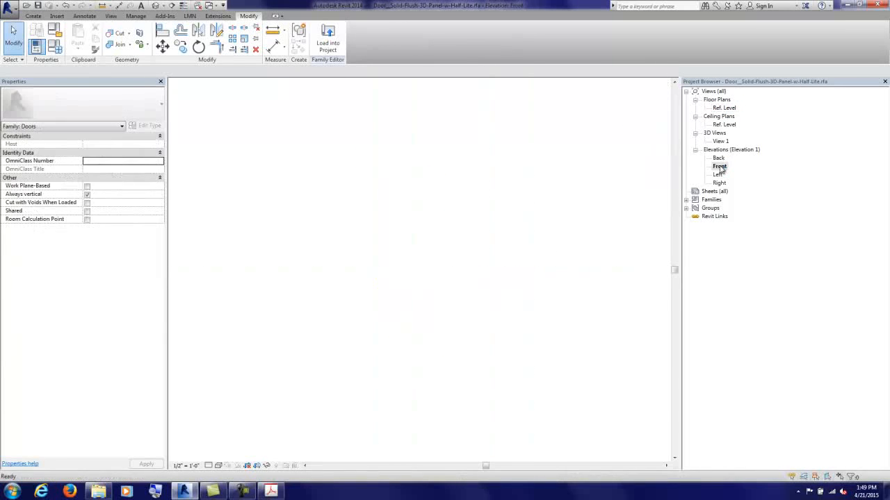
pyautogui.click(35, 17)
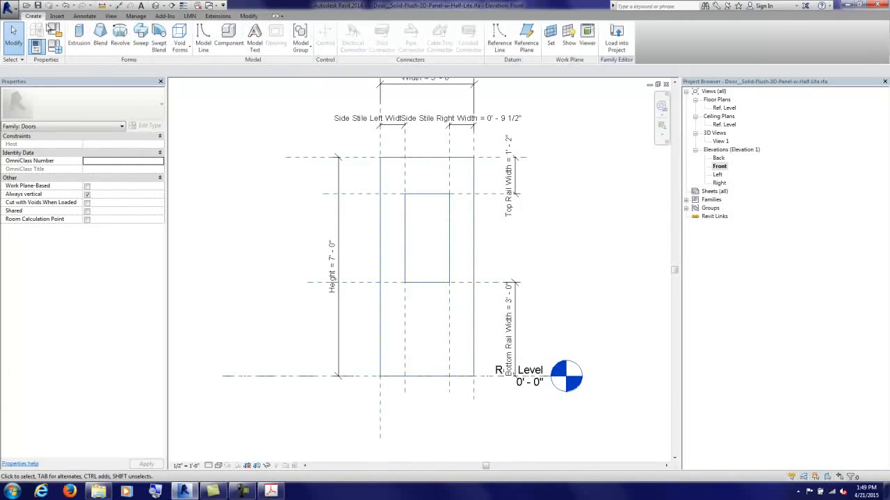
pyautogui.click(79, 35)
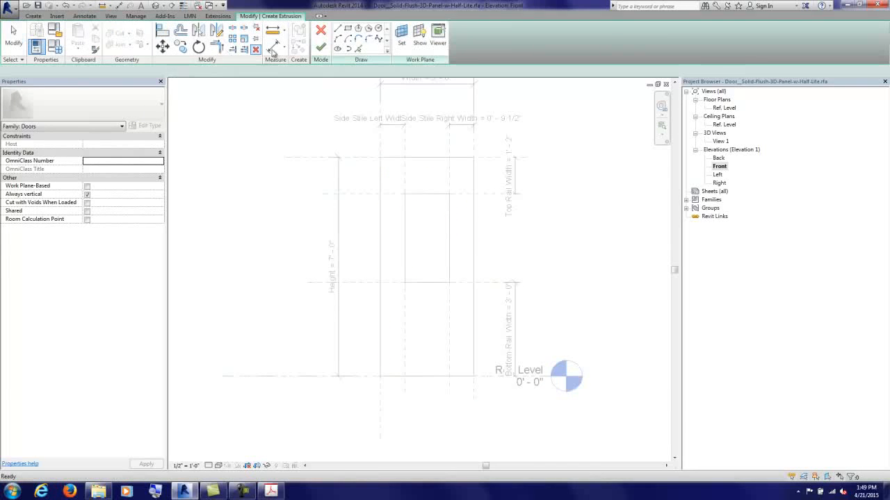
pyautogui.click(358, 49)
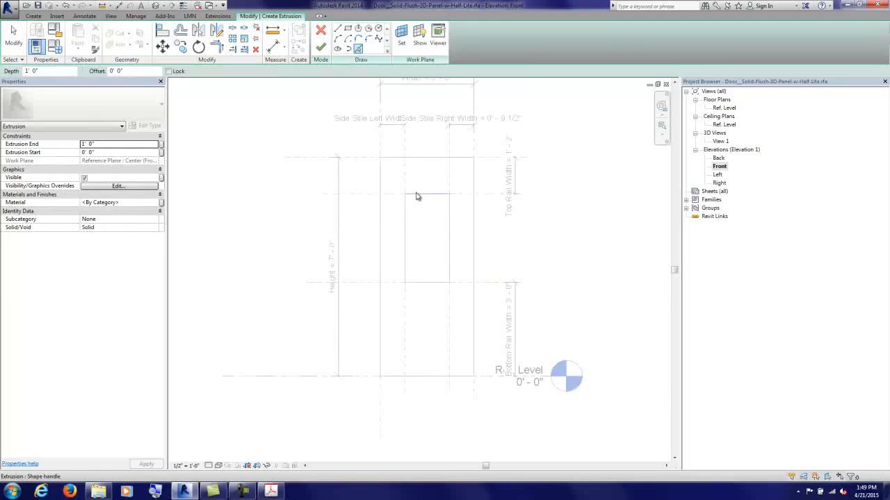
pyautogui.press('Tab')
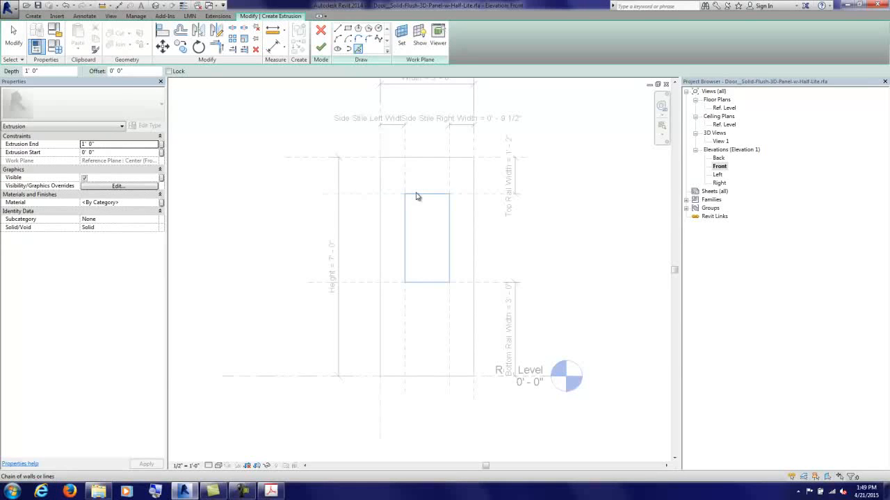
pyautogui.click(416, 197)
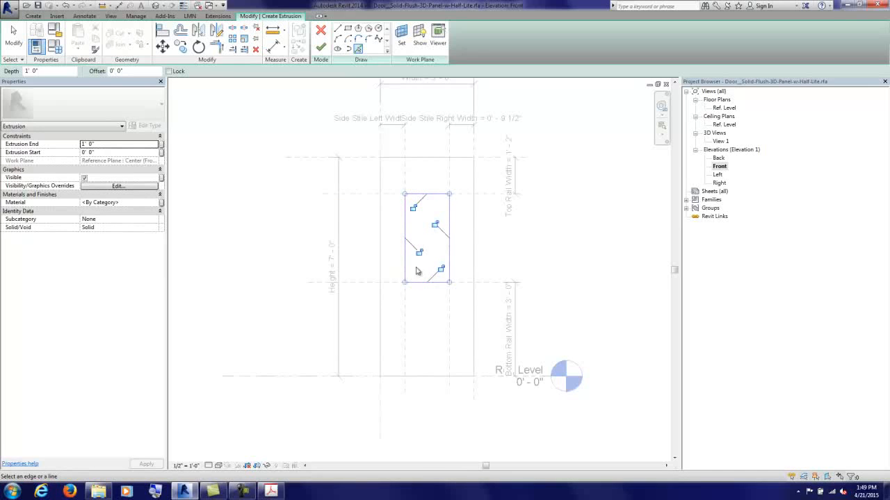
pyautogui.click(415, 209)
pyautogui.click(436, 226)
pyautogui.click(441, 269)
pyautogui.click(418, 253)
# Step: Associate the new extrusion's material with a new instance family parameter named Glass Material
pyautogui.click(161, 202)
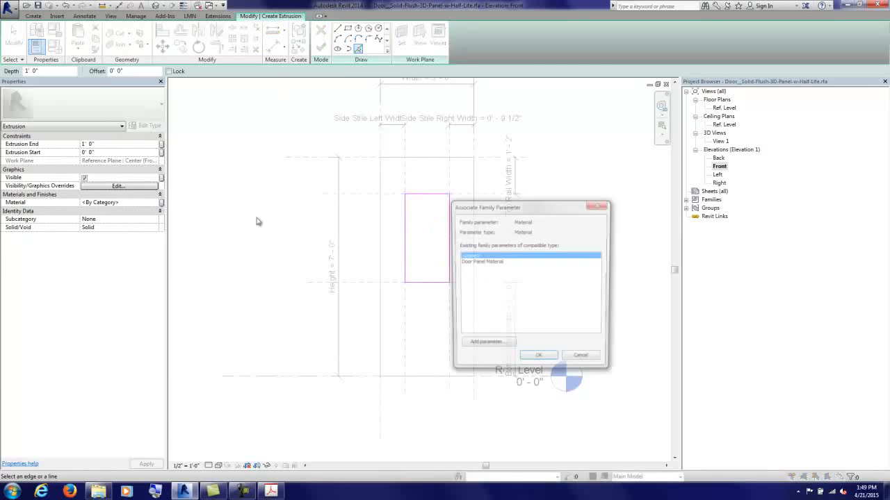
pyautogui.click(486, 345)
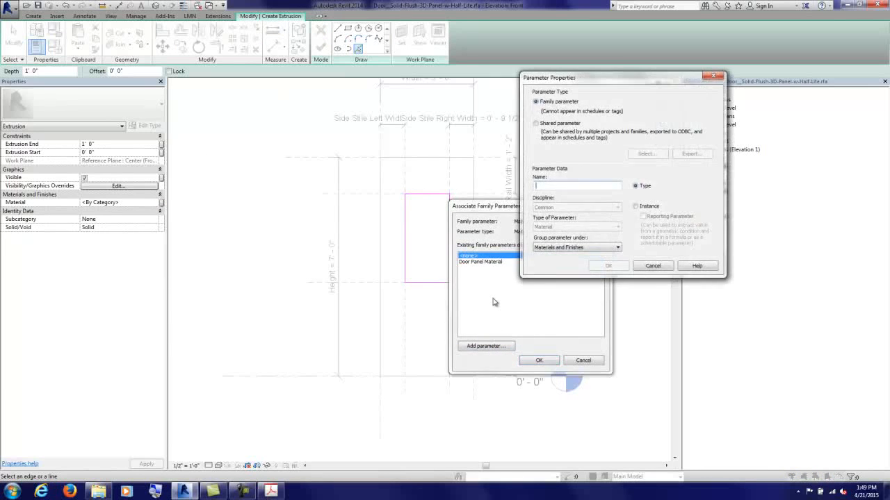
pyautogui.write('Glass Material')
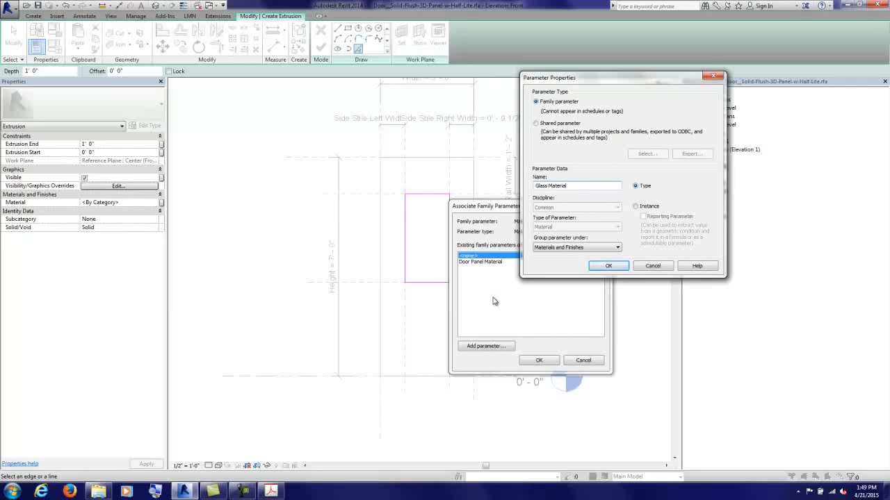
pyautogui.click(634, 207)
pyautogui.click(608, 266)
pyautogui.click(539, 360)
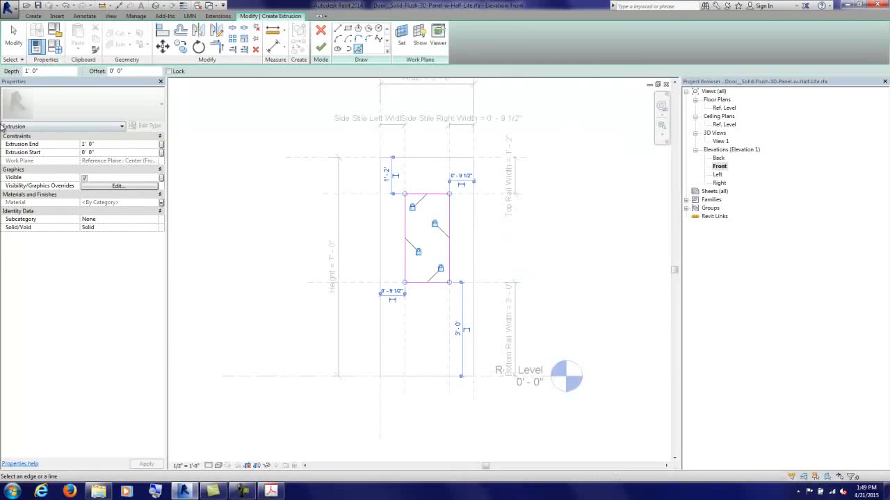
# Step: Associate the glass extrusion's start offset with a new type family parameter named Glass Start
pyautogui.click(162, 152)
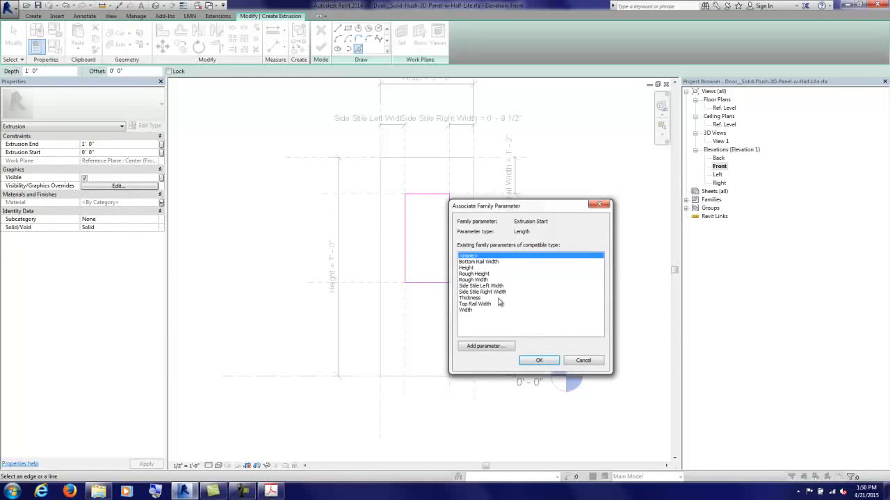
pyautogui.click(488, 346)
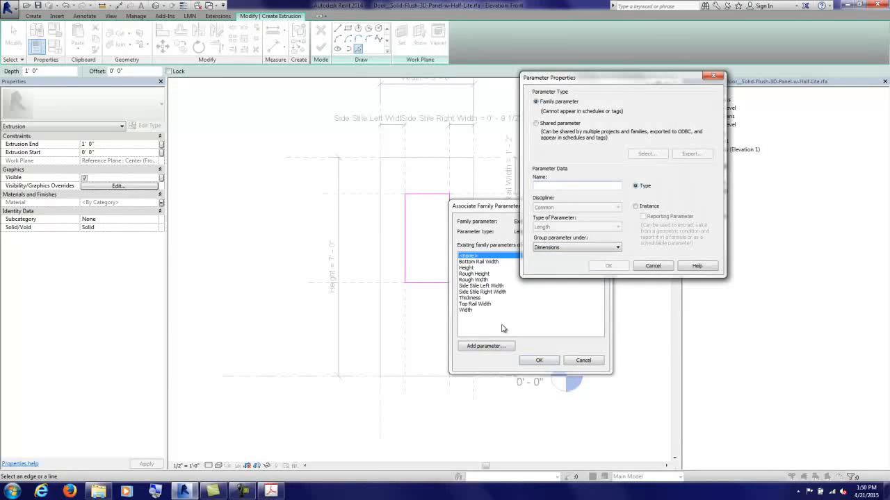
pyautogui.write('Glass Start')
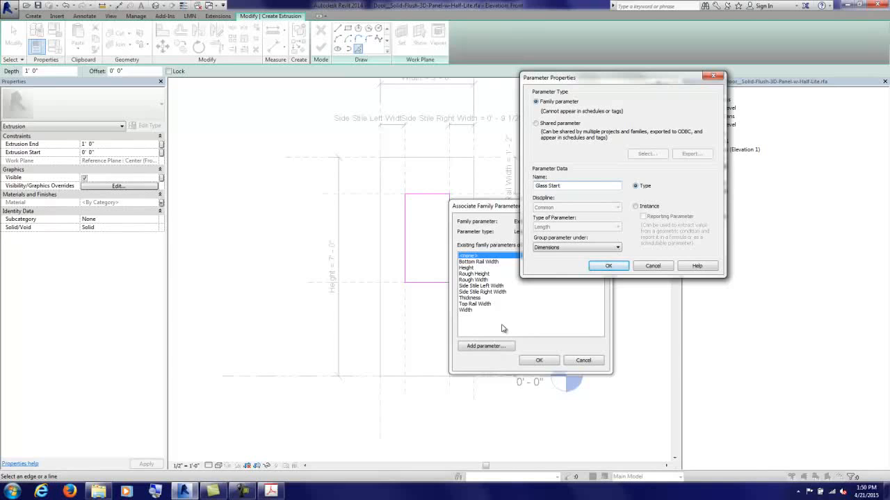
pyautogui.click(609, 266)
pyautogui.click(551, 361)
# Step: Associate the extrusion's end offset with a new type family parameter named Glass End and finish the glass extrusion
pyautogui.click(161, 144)
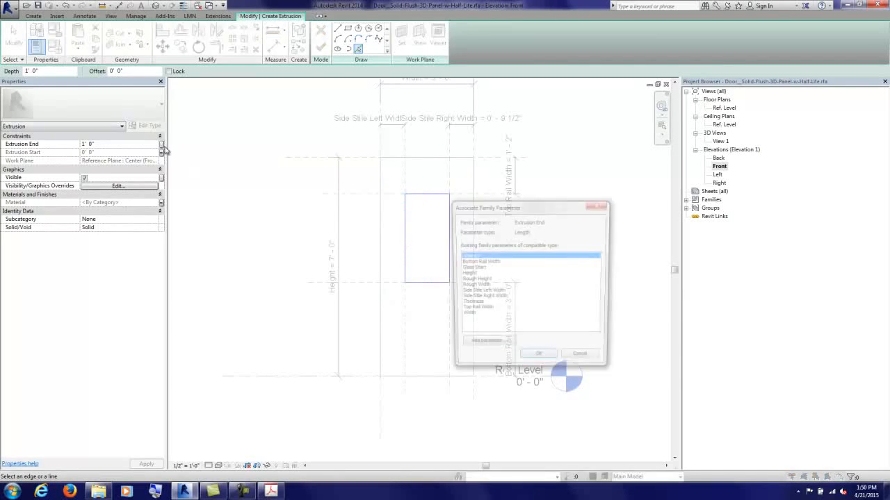
pyautogui.click(485, 346)
pyautogui.write('Glass End')
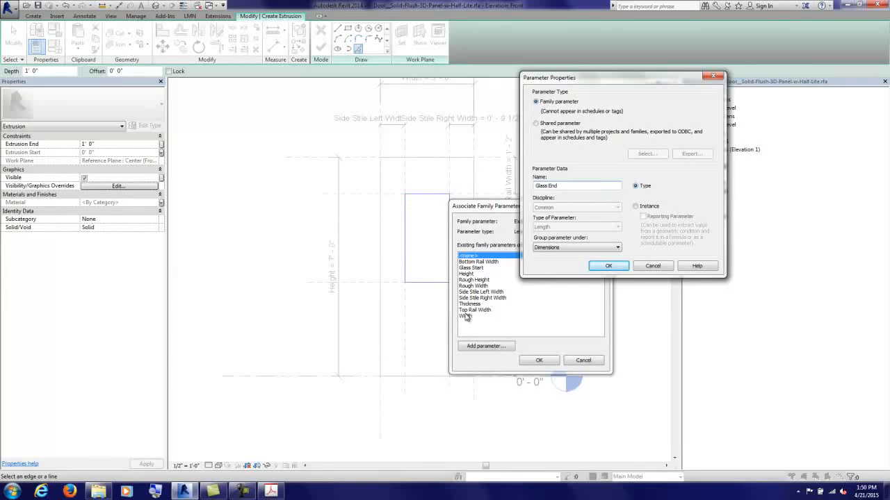
pyautogui.press('Return')
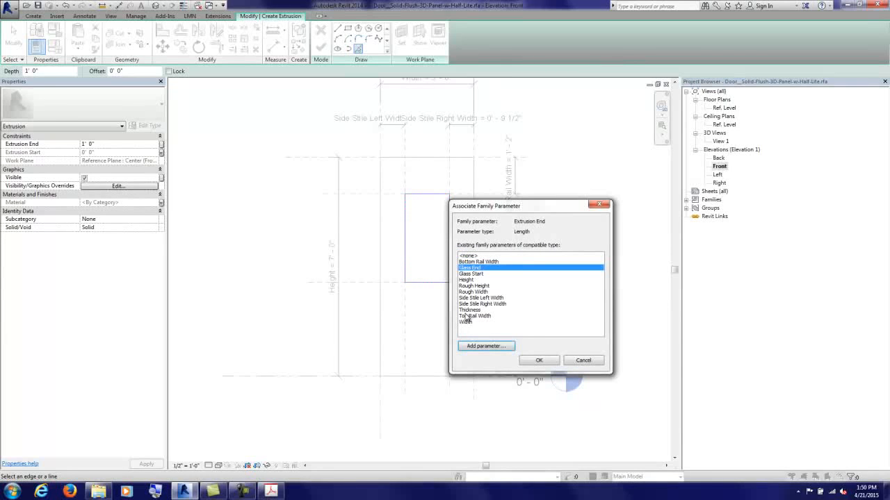
pyautogui.click(538, 360)
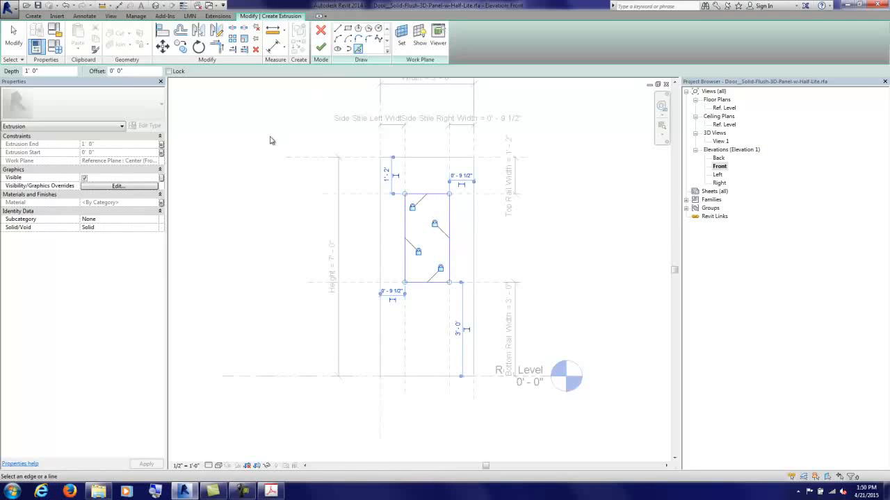
pyautogui.click(320, 47)
pyautogui.click(228, 139)
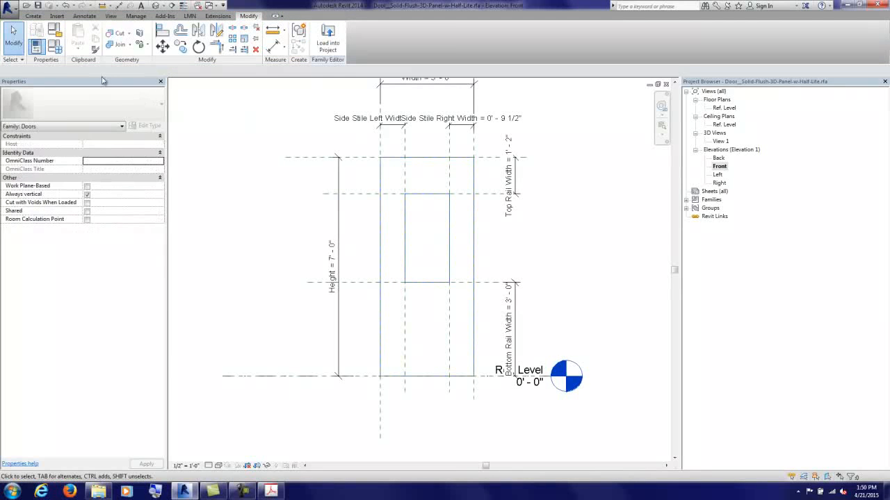
# Step: Assign the Glass material to the Glass Material parameter in the family types
pyautogui.click(57, 47)
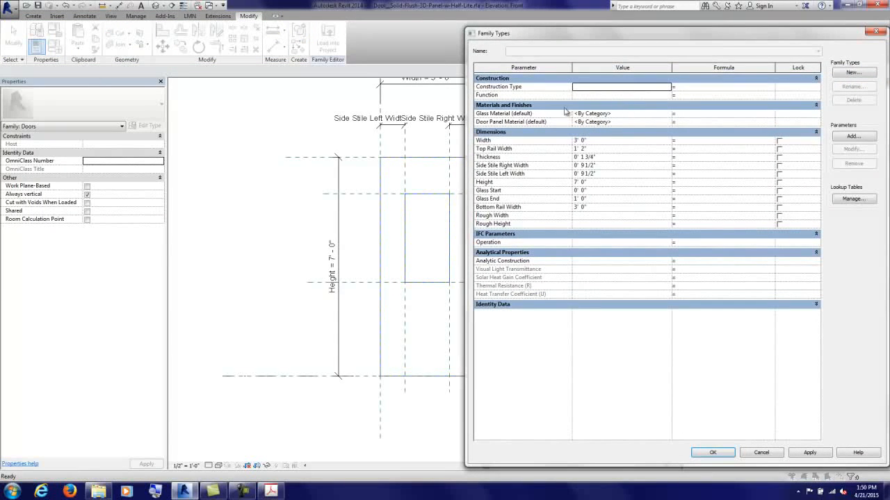
pyautogui.click(616, 115)
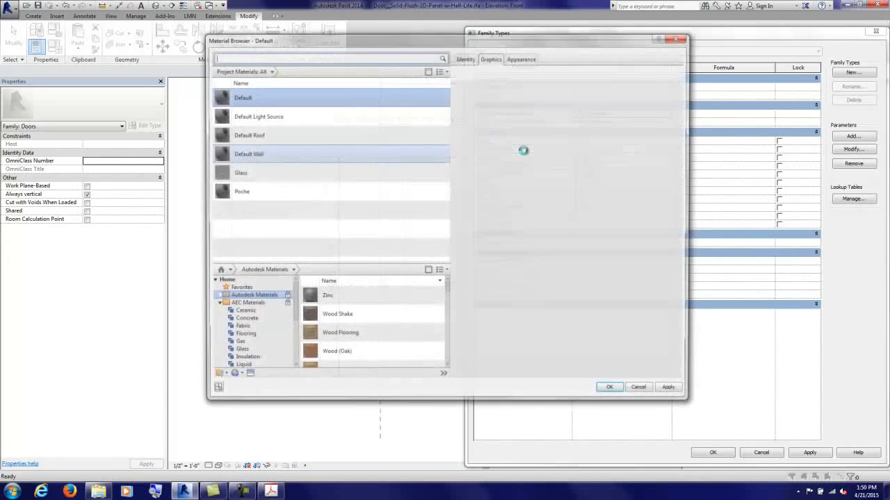
pyautogui.click(243, 176)
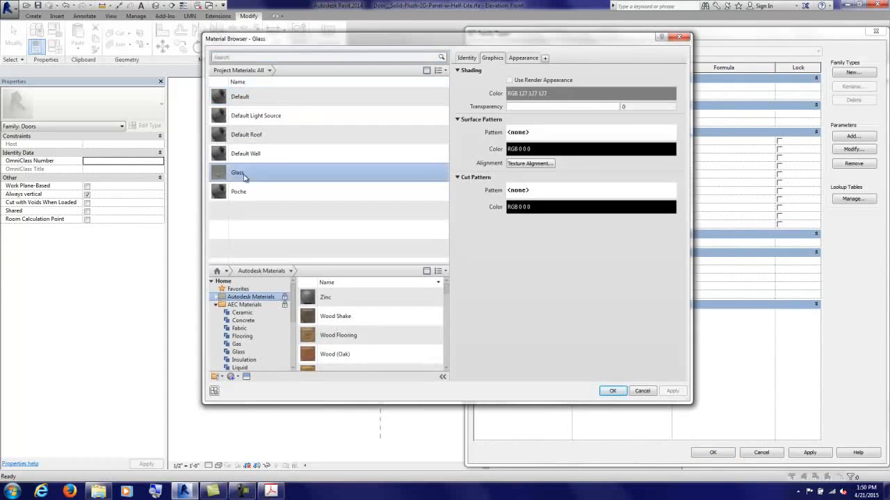
pyautogui.click(612, 390)
pyautogui.click(709, 455)
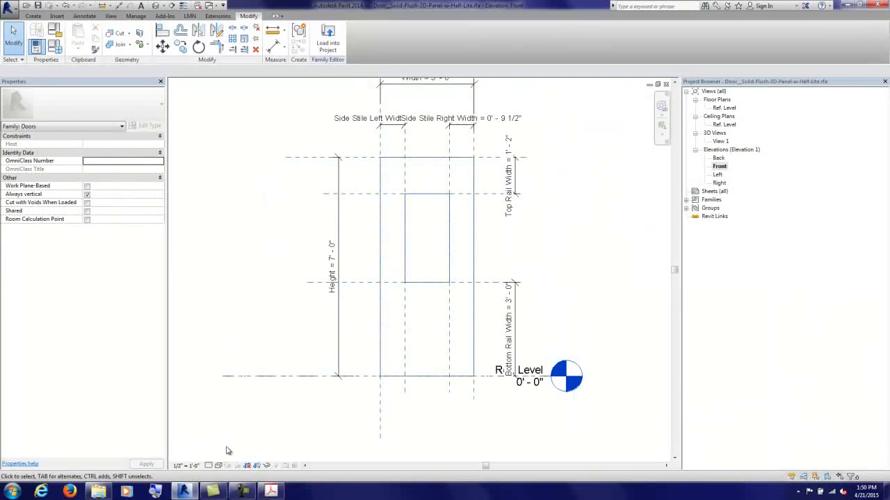
# Step: Display 3D View 1 in the Shaded visual style and inspect the glass extrusion from the door's side
pyautogui.doubleClick(723, 142)
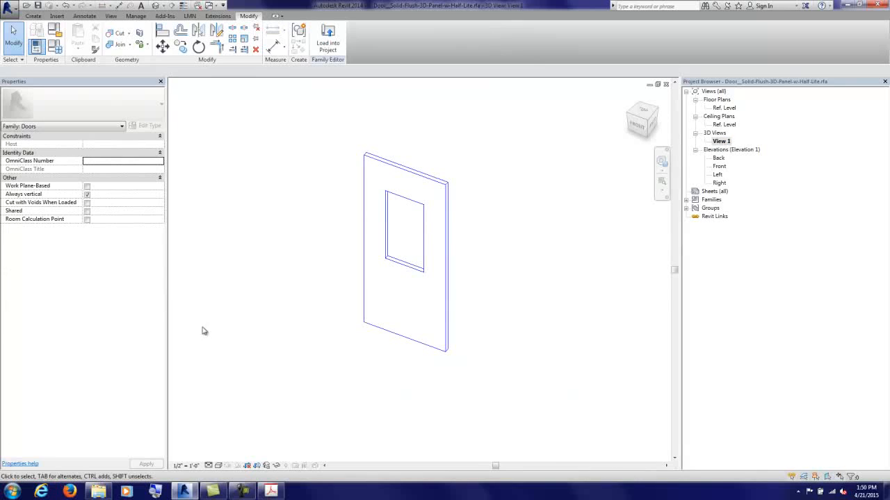
pyautogui.click(219, 467)
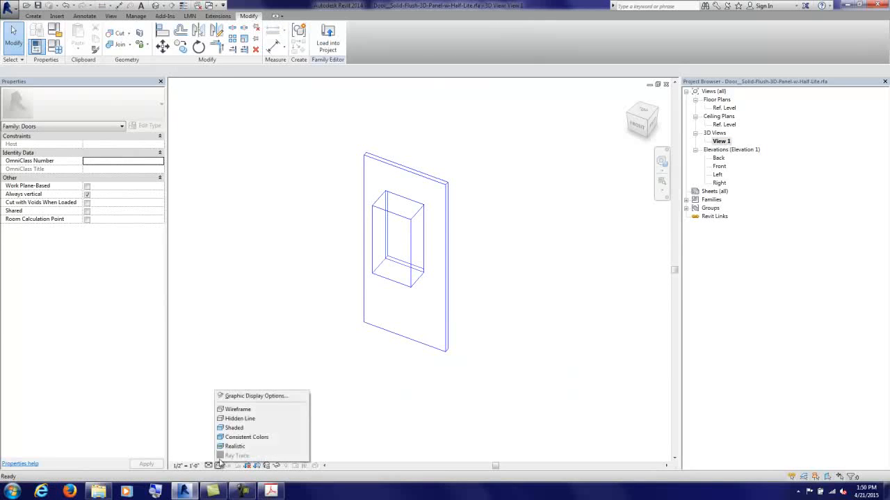
pyautogui.click(236, 427)
pyautogui.moveTo(484, 401)
pyautogui.keyDown('shift'); pyautogui.mouseDown(button='middle')
pyautogui.moveTo(359, 393)
pyautogui.moveTo(249, 367)
pyautogui.moveTo(508, 397)
pyautogui.moveTo(348, 383)
pyautogui.moveTo(271, 298)
pyautogui.moveTo(370, 362)
pyautogui.moveTo(426, 377)
pyautogui.mouseUp(button='middle'); pyautogui.keyUp('shift')
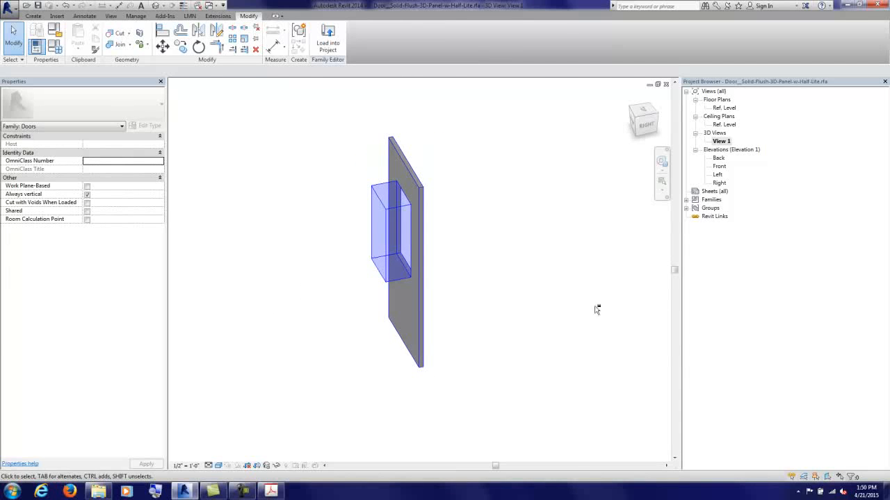
# Step: In the Ref. Level floor plan, add a length type parameter named Glass Thickness to the family, grouped under Dimensions
pyautogui.click(726, 109)
pyautogui.doubleClick(733, 110)
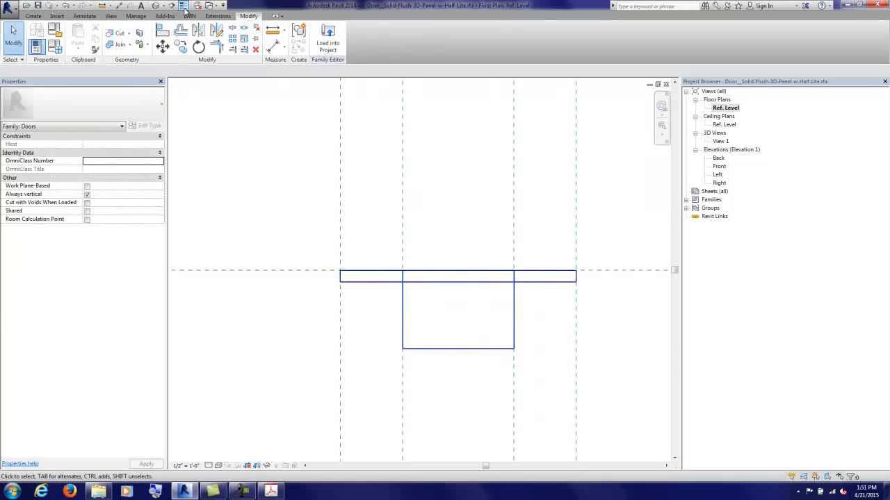
pyautogui.moveTo(497, 238); pyautogui.dragTo(397, 204, button='middle')
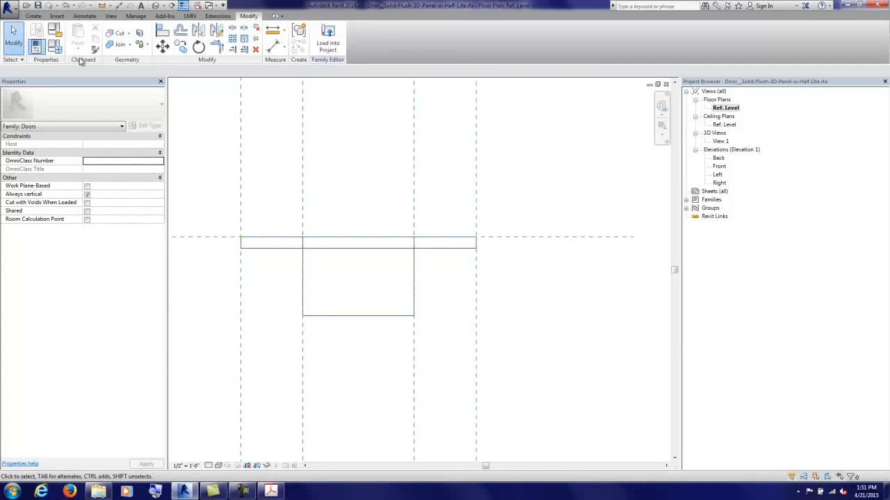
pyautogui.click(54, 46)
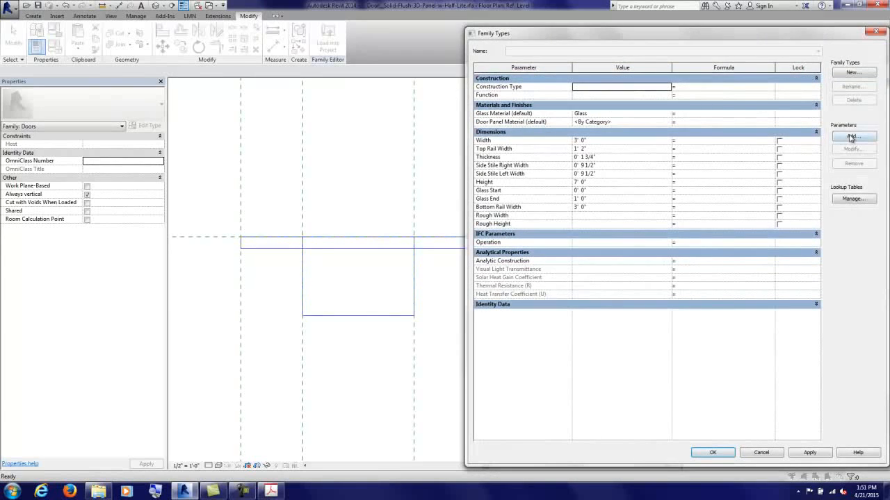
pyautogui.click(851, 137)
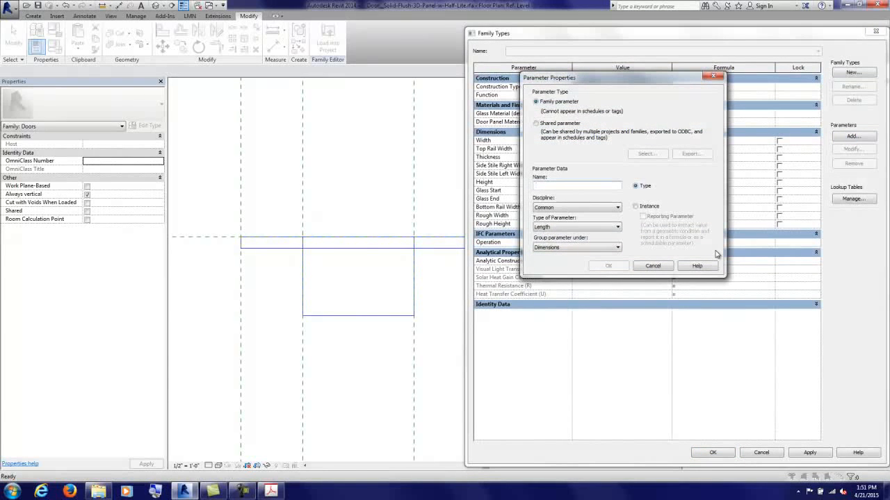
pyautogui.write('Glass Thickness')
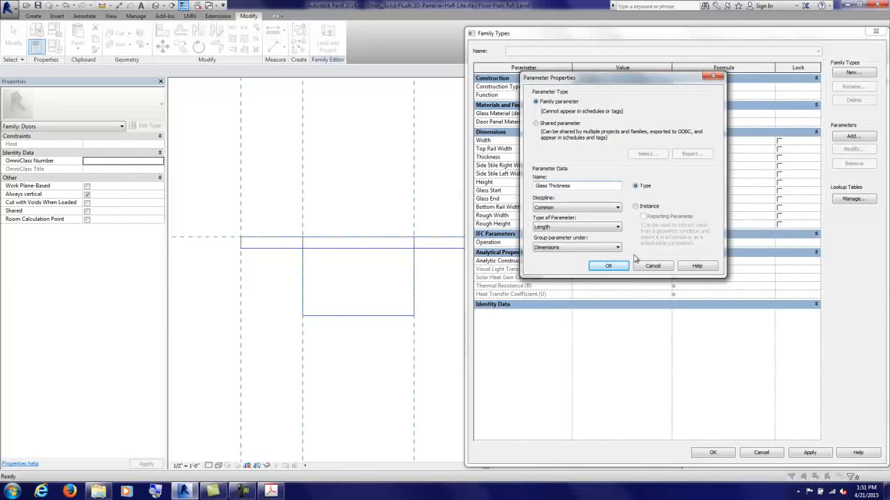
pyautogui.click(604, 266)
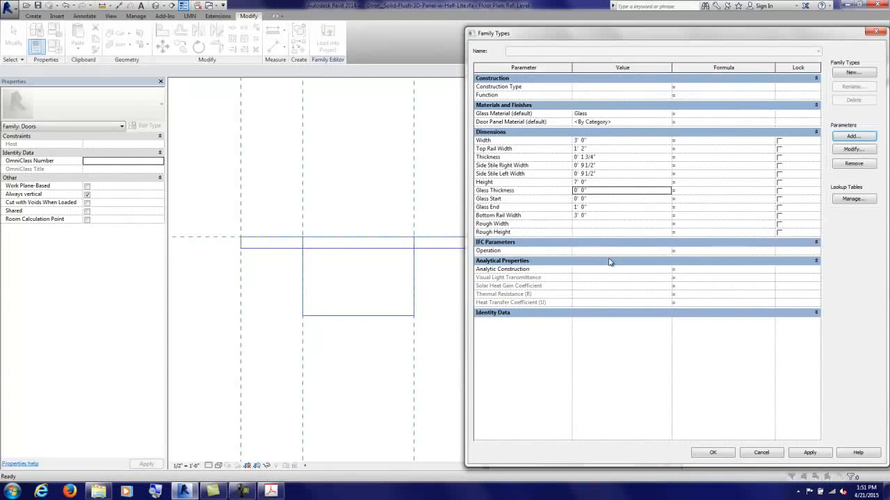
# Step: Set the Glass Thickness parameter to 1/4 inch
pyautogui.click(599, 193)
pyautogui.write('1')
pyautogui.press('Tab')
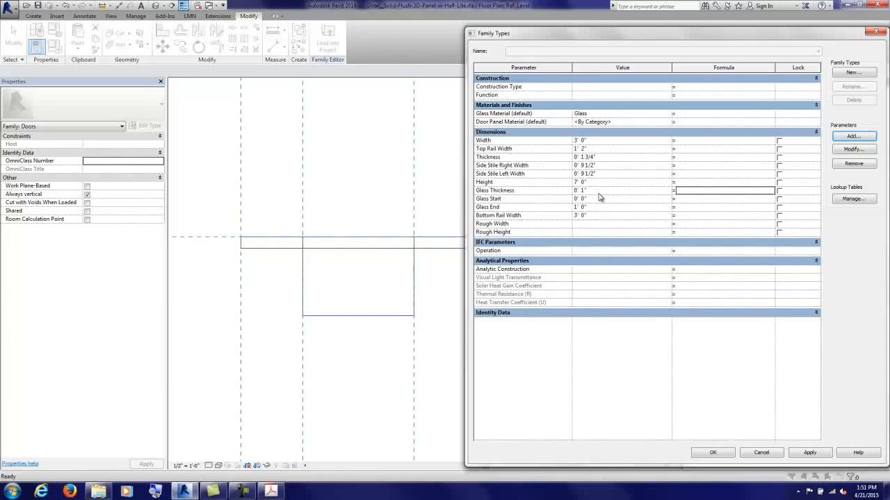
pyautogui.click(599, 192)
pyautogui.write('.25')
pyautogui.press('Tab')
# Step: Give Glass Start the formula (Thickness - Glass Thickness) / 2 and apply it to the model
pyautogui.click(685, 200)
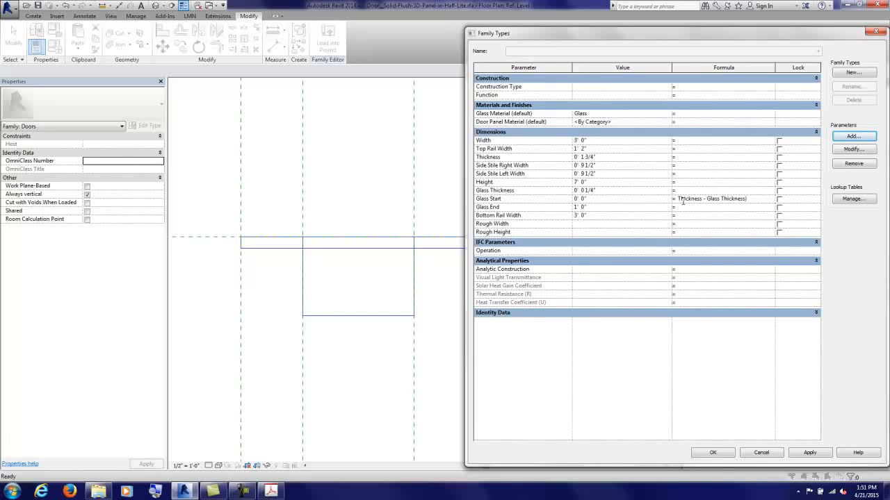
pyautogui.write('(')
pyautogui.press('Tab')
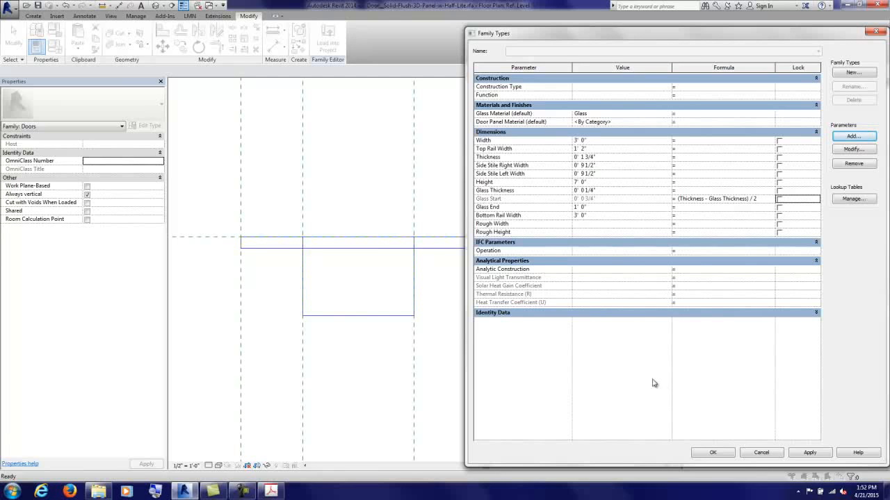
pyautogui.click(806, 452)
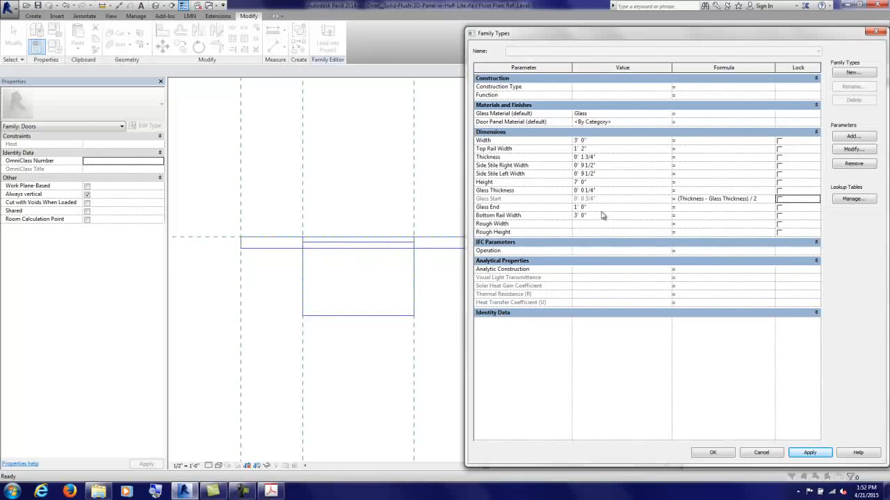
# Step: Give Glass End the formula Glass Start + Glass Thickness and apply it to the model
pyautogui.click(684, 208)
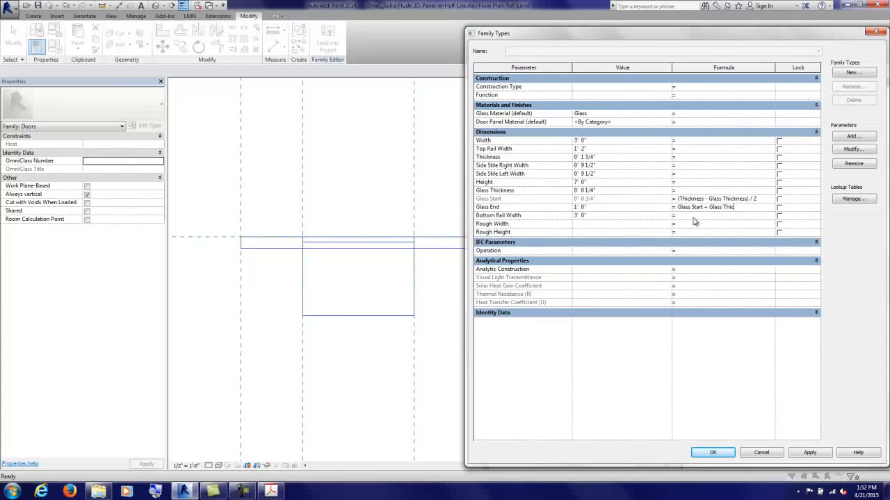
pyautogui.write('s')
pyautogui.press('Tab')
pyautogui.click(817, 459)
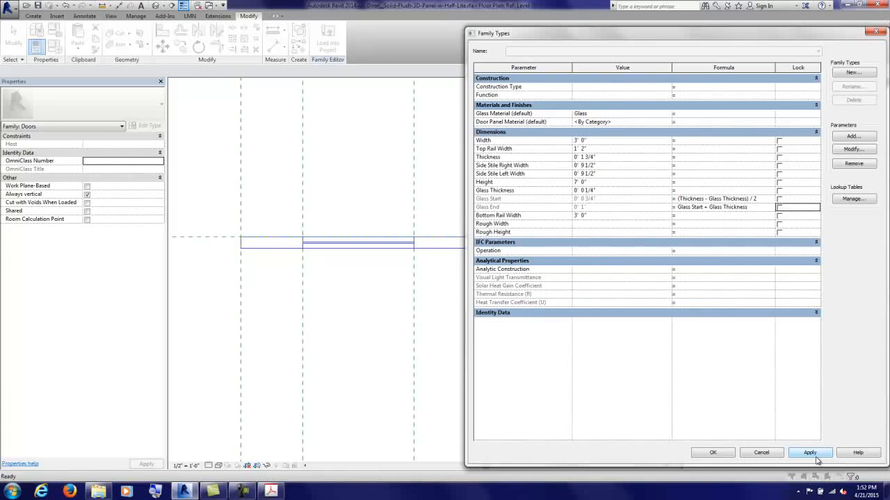
# Step: Test the glass formulas by applying a Glass Thickness of 1 inch
pyautogui.click(615, 190)
pyautogui.write("1'")
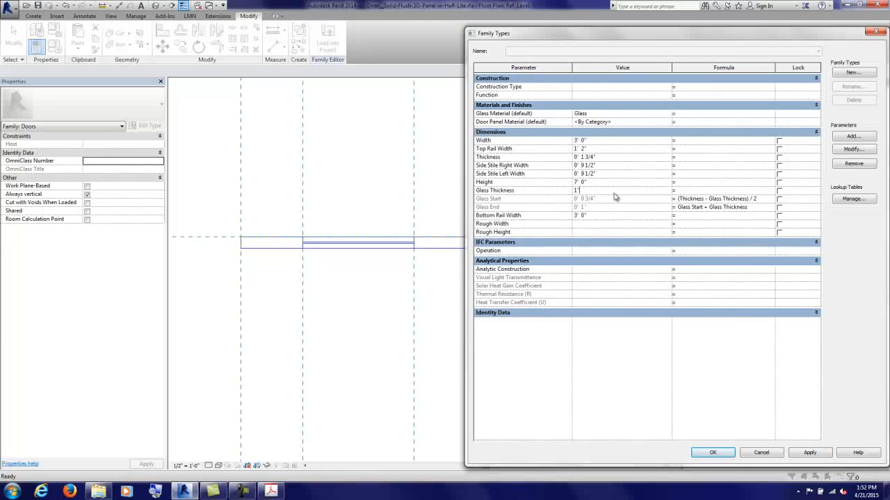
pyautogui.click(810, 453)
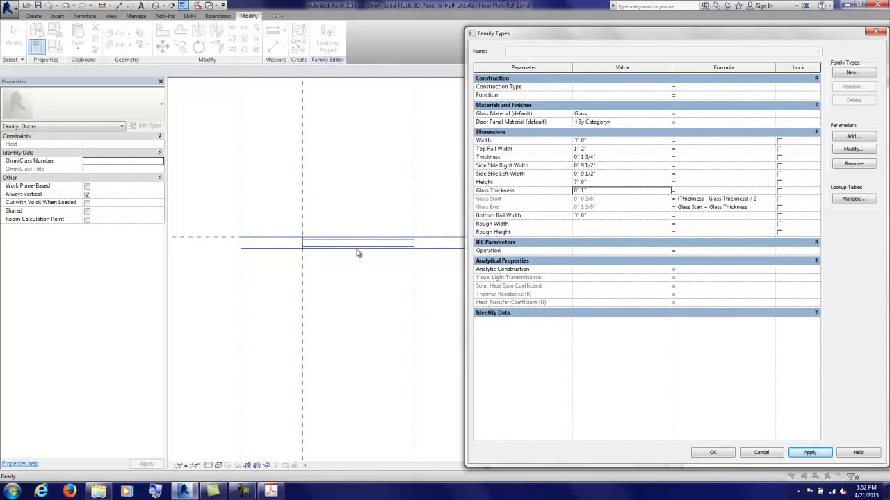
# Step: Return Glass Thickness to 1/4 inch and accept the family type settings
pyautogui.click(608, 191)
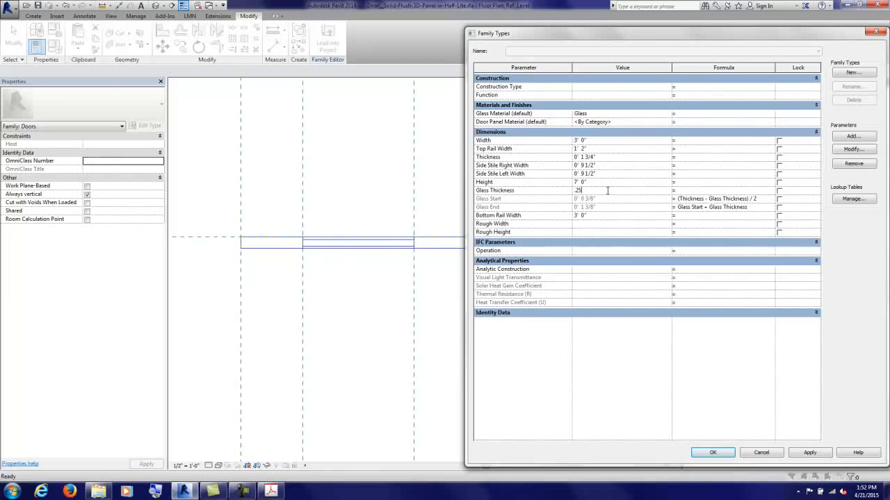
pyautogui.press('Tab')
pyautogui.click(712, 452)
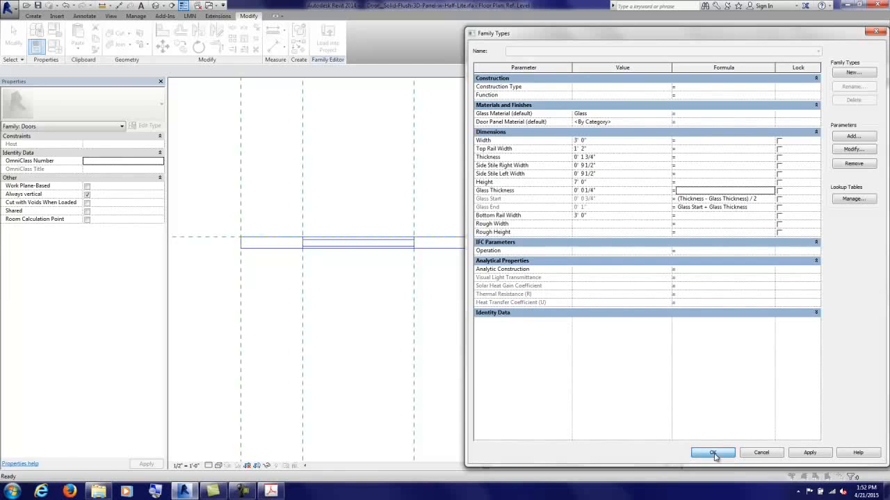
# Step: Open the Front elevation and save the door panel family
pyautogui.doubleClick(719, 168)
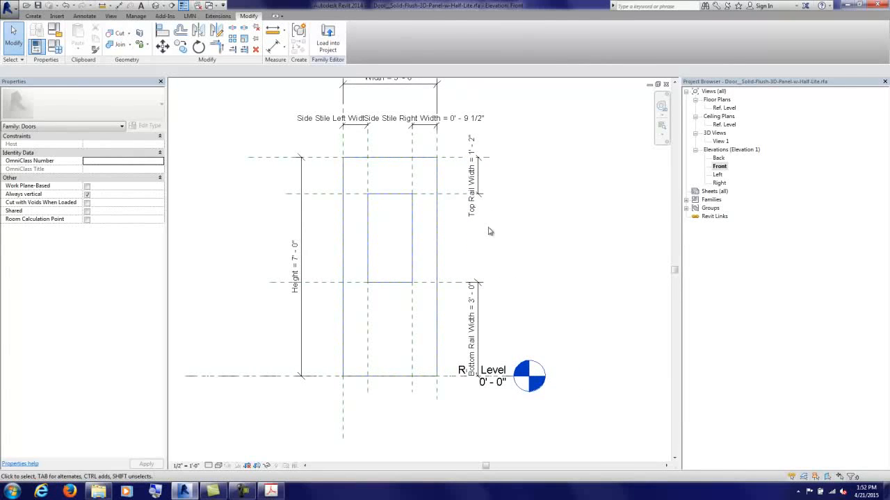
pyautogui.click(37, 8)
pyautogui.click(11, 8)
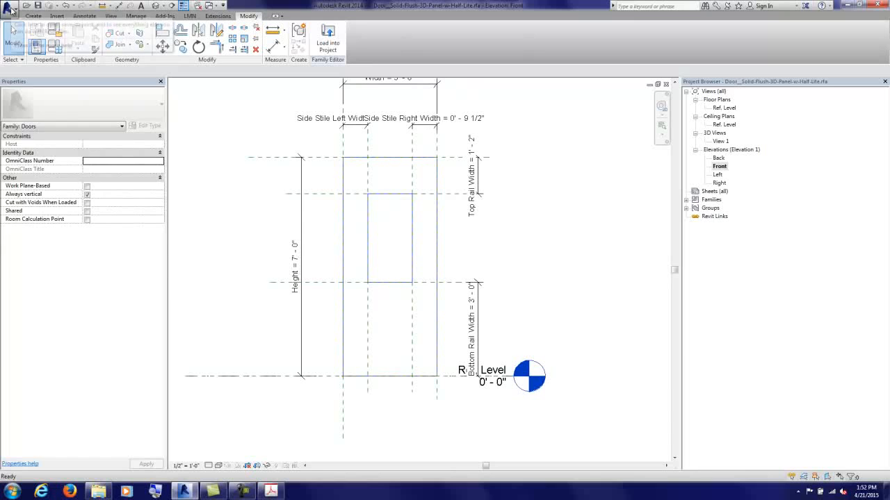
pyautogui.moveTo(39, 117)
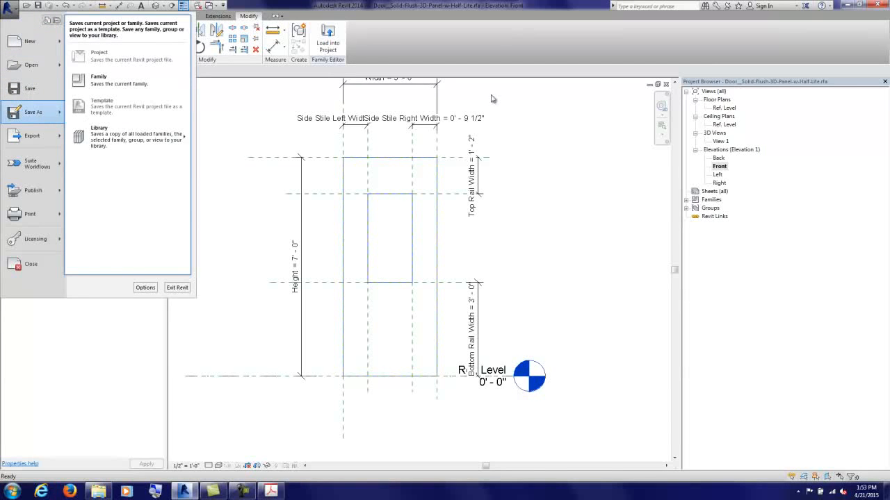
pyautogui.click(491, 56)
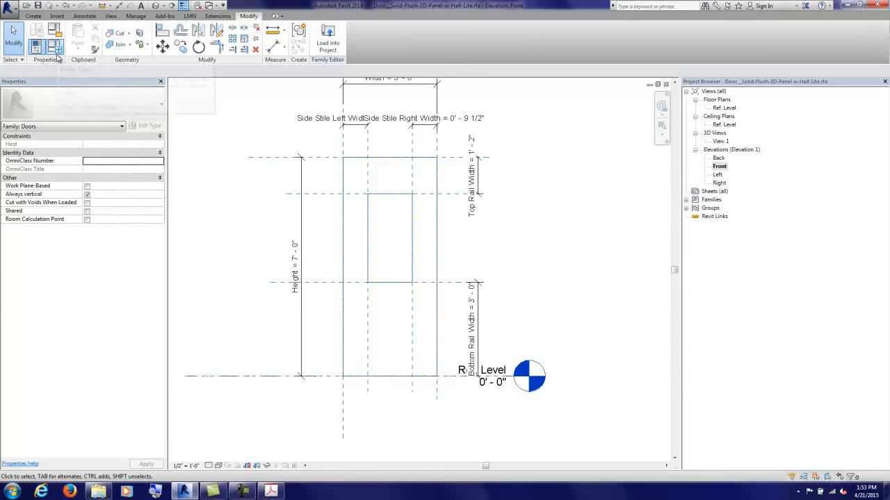
# Step: Save the door panel family under the new name Door__Solid-Flush-3D-Panel-w-Glass
pyautogui.click(56, 52)
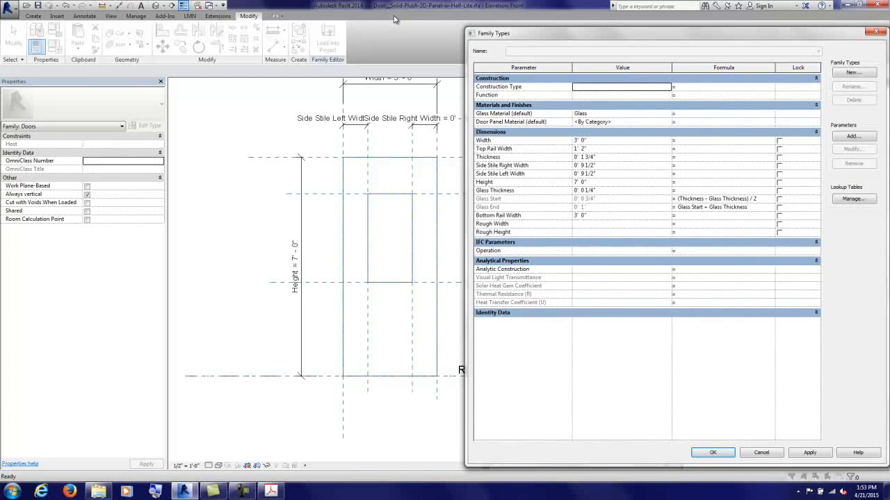
pyautogui.click(762, 453)
pyautogui.click(10, 8)
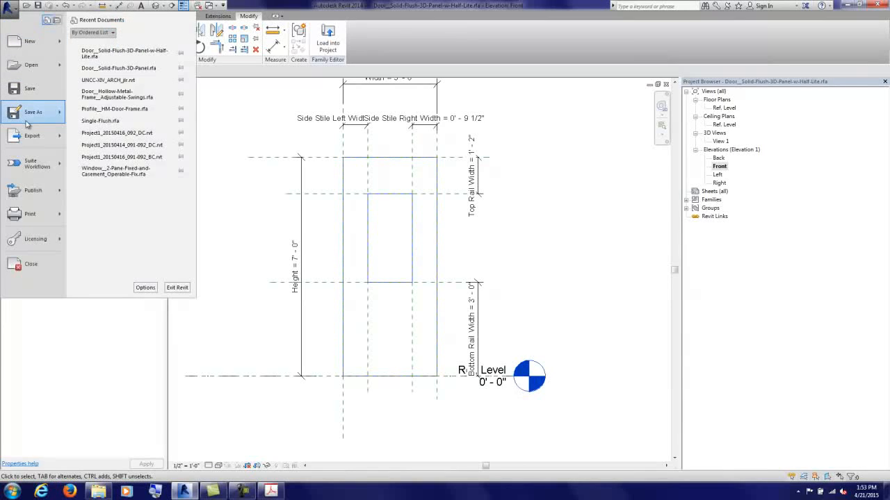
pyautogui.moveTo(28, 119)
pyautogui.click(105, 115)
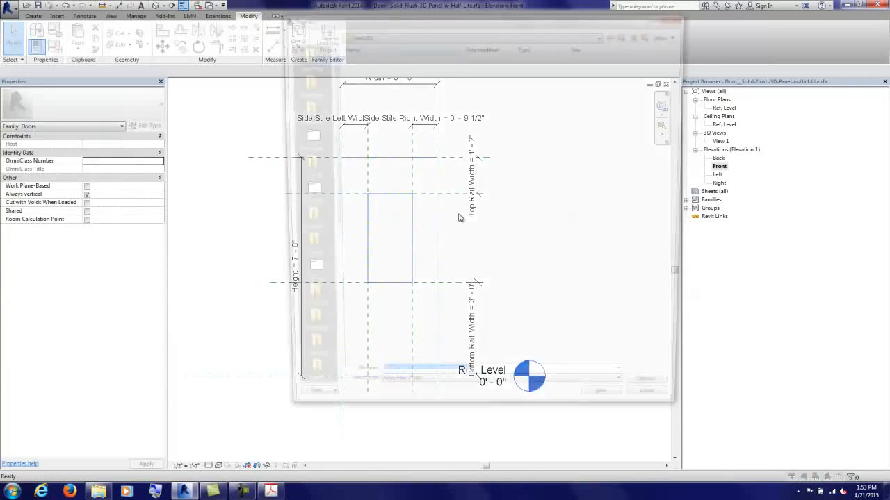
pyautogui.click(427, 386)
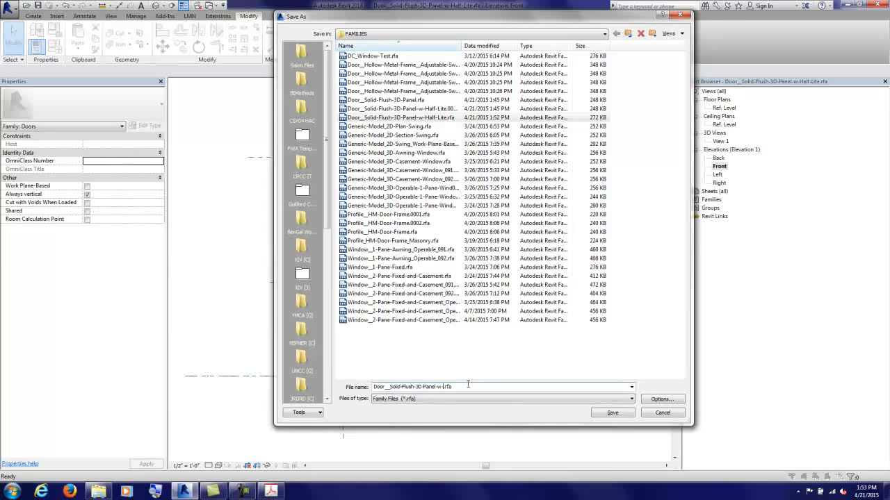
pyautogui.press('Return')
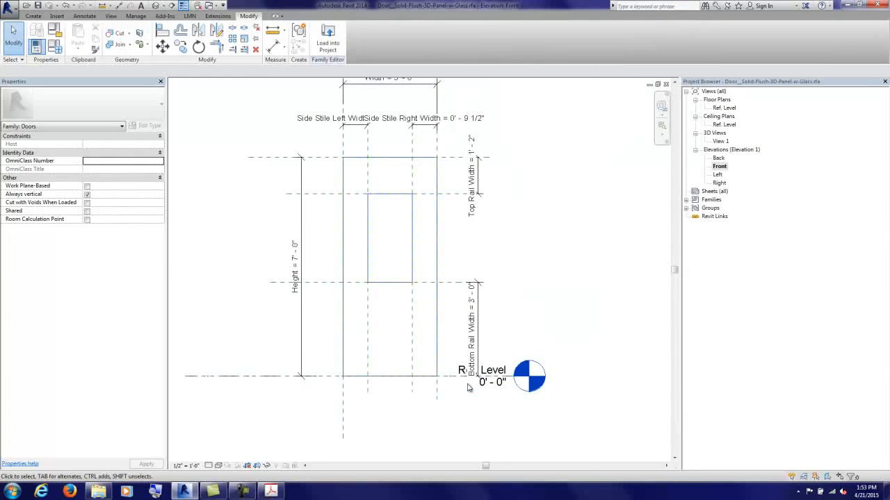
# Step: Create a new family type named Half-Lite from the current door panel dimensions
pyautogui.moveTo(632, 248); pyautogui.dragTo(515, 265, button='middle')
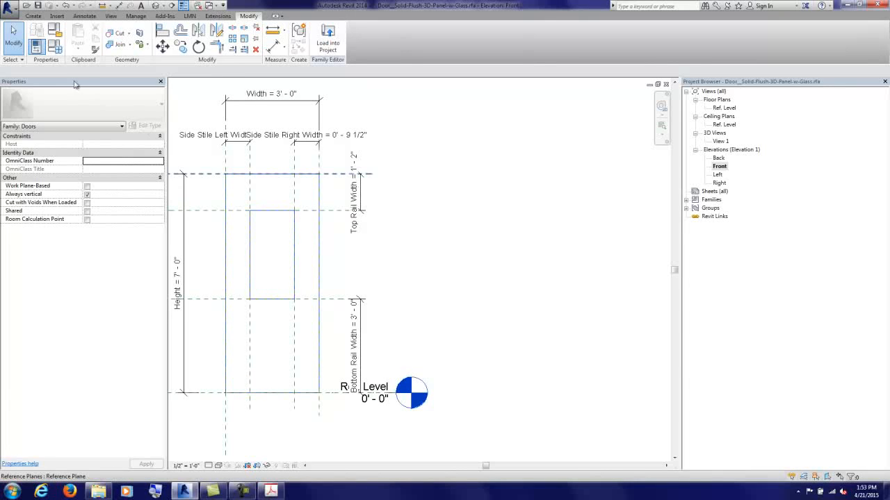
pyautogui.click(59, 48)
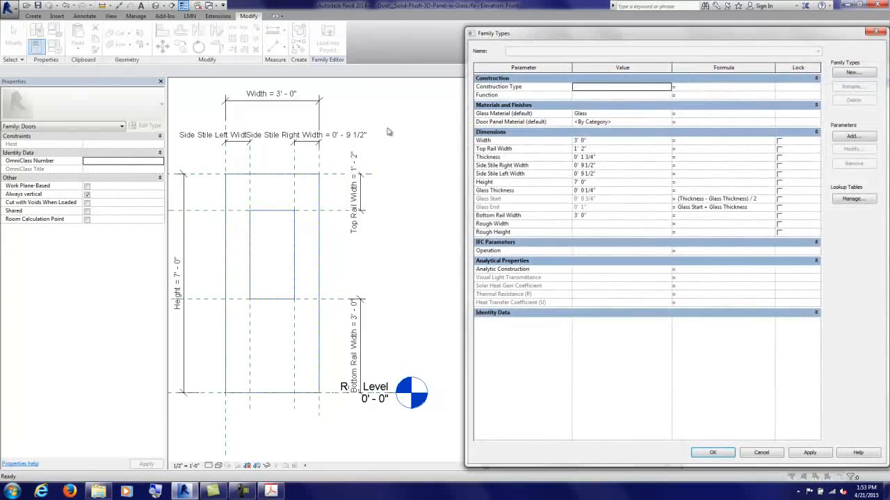
pyautogui.click(851, 74)
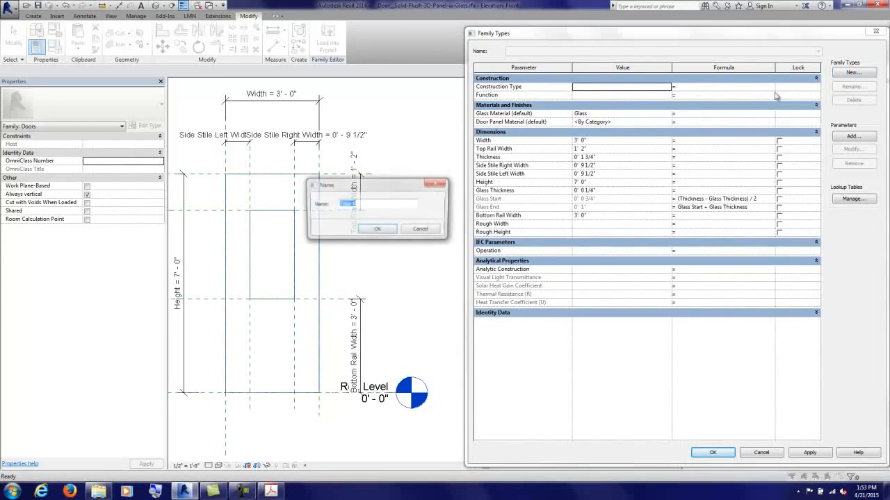
pyautogui.moveTo(381, 181); pyautogui.dragTo(584, 167)
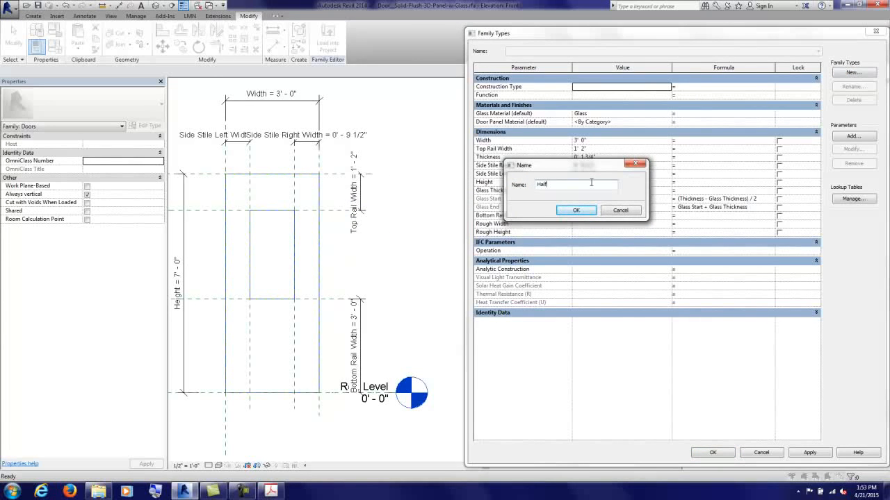
pyautogui.write('Half-Lite')
pyautogui.press('Return')
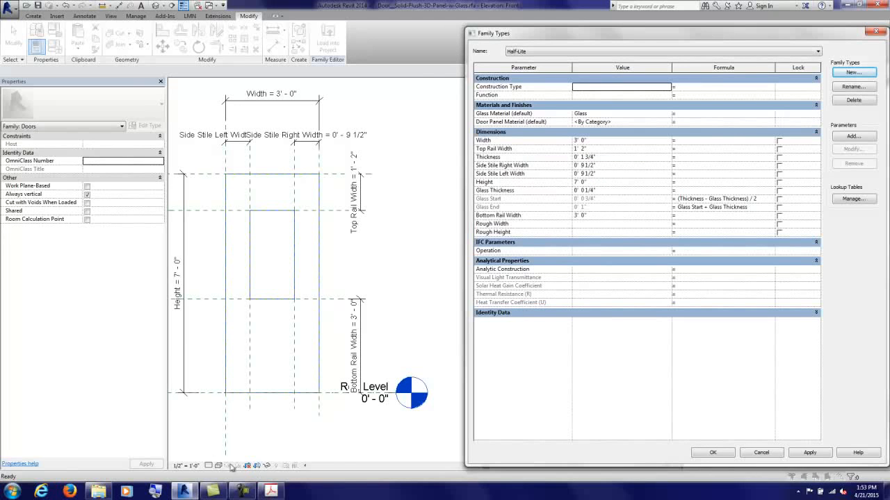
# Step: Switch to Acrobat, examine the stile and rail dimensions of wide-stile glass doors D and E in the PDF, and return to Revit
pyautogui.click(271, 490)
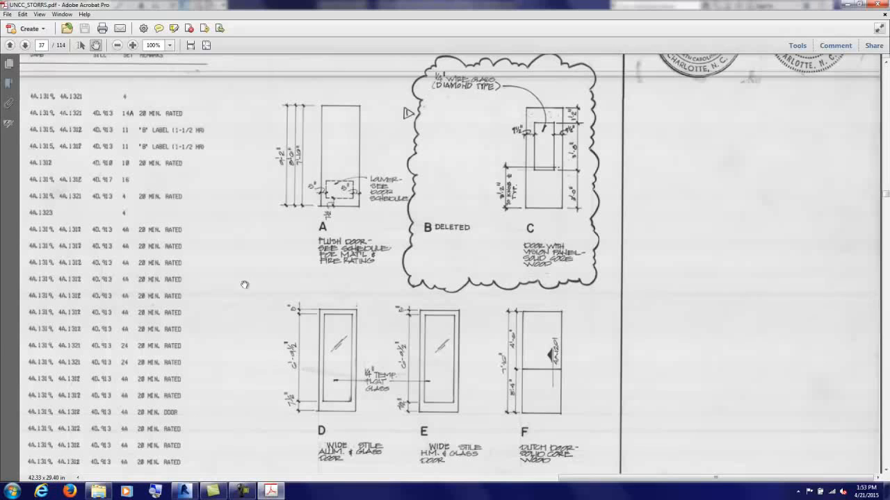
pyautogui.click(133, 47)
pyautogui.click(133, 47)
pyautogui.moveTo(404, 415); pyautogui.dragTo(330, 205)
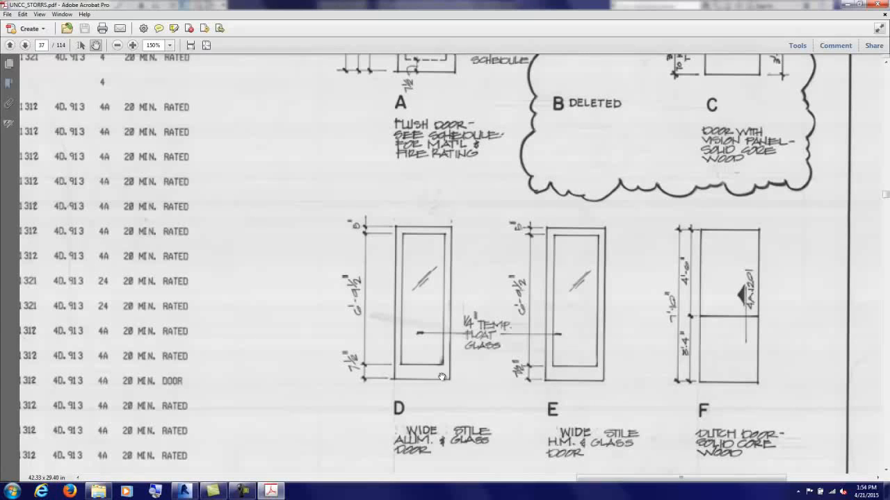
pyautogui.moveTo(267, 491)
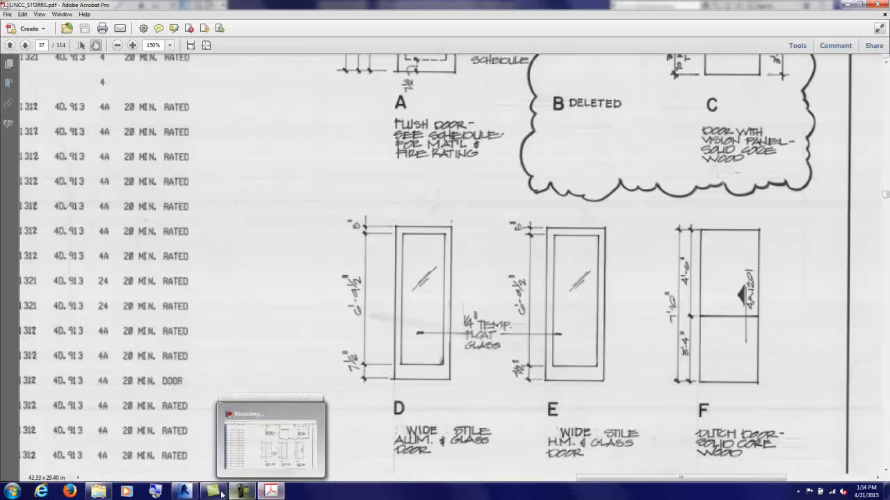
pyautogui.click(194, 491)
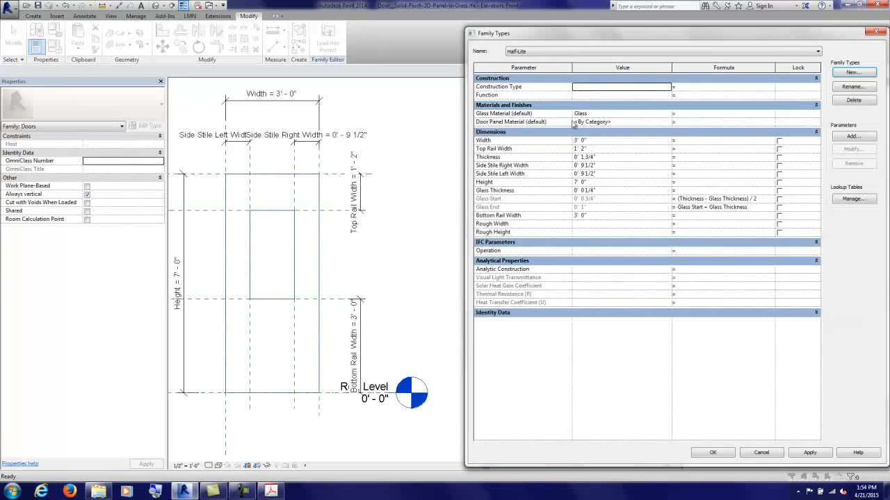
# Step: Create a family type named Stile-n-Rail and set its right and left side stile widths to 5 inches
pyautogui.click(852, 74)
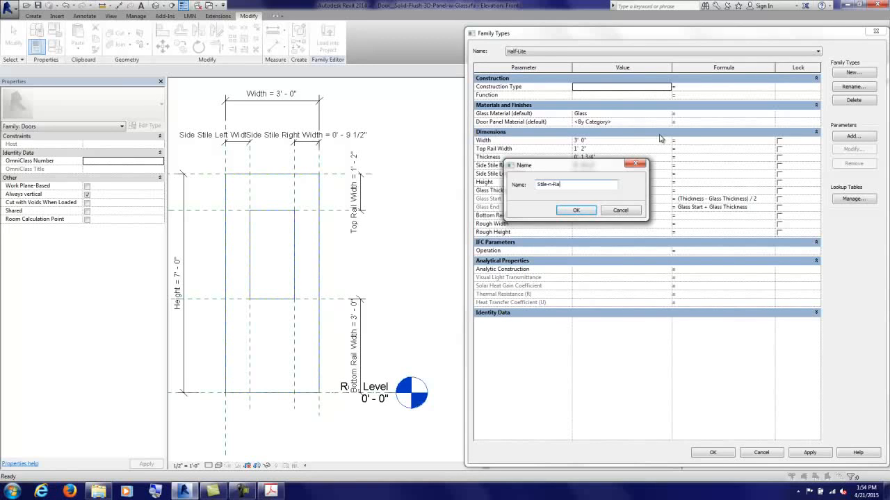
pyautogui.press('Return')
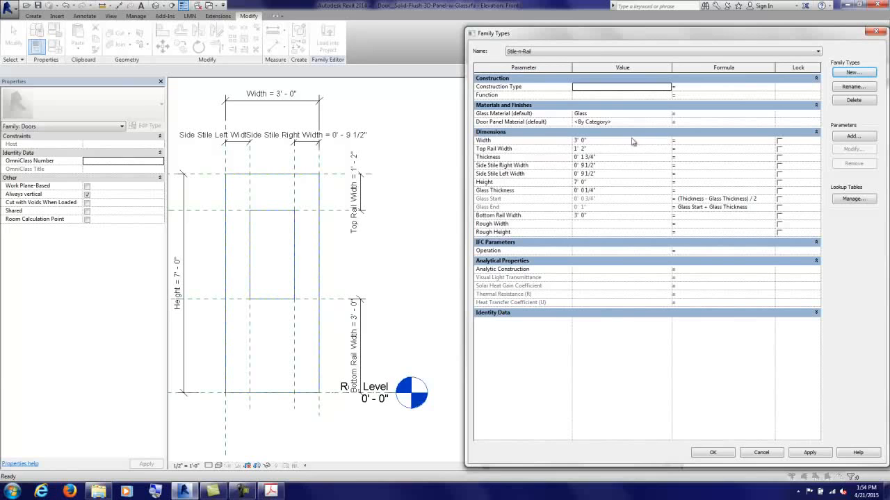
pyautogui.click(602, 167)
pyautogui.write('5')
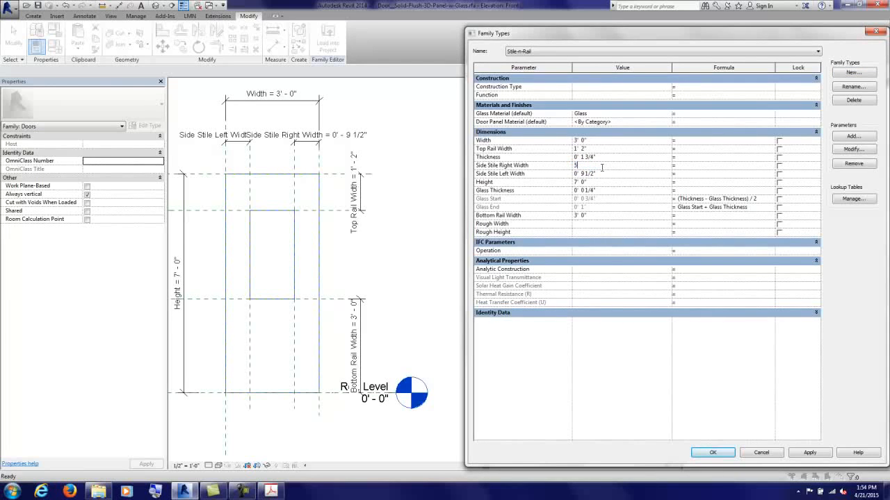
pyautogui.click(603, 173)
pyautogui.write('5')
pyautogui.press('Tab')
# Step: Set the Bottom Rail Width to 7 1/2 inches and the Top Rail Width to 5 inches, and accept the changes
pyautogui.click(605, 216)
pyautogui.write('7.5')
pyautogui.click(600, 148)
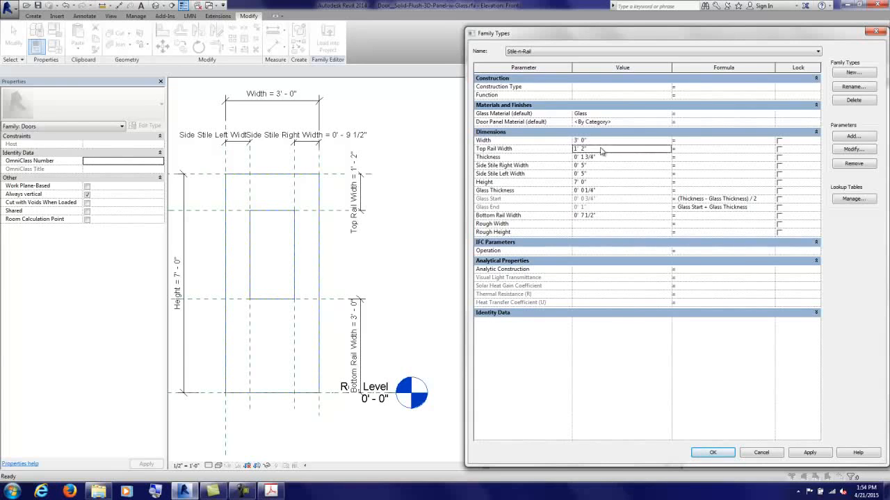
pyautogui.write('5')
pyautogui.press('Tab')
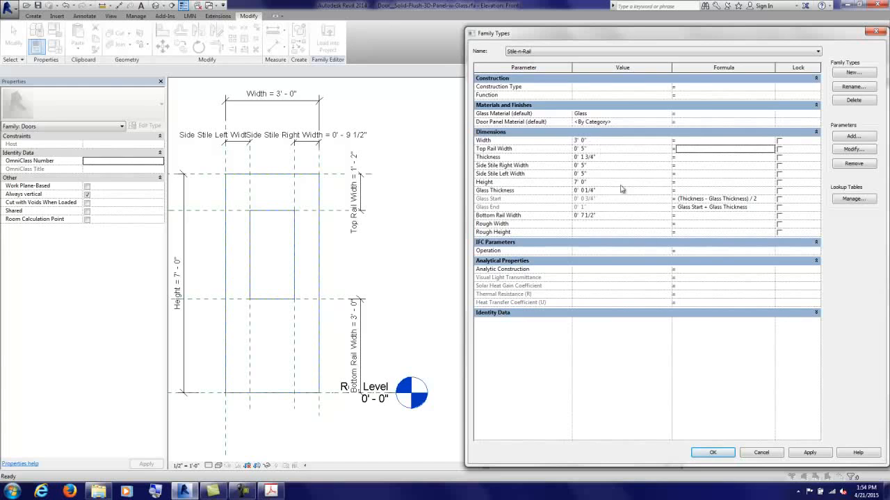
pyautogui.click(810, 453)
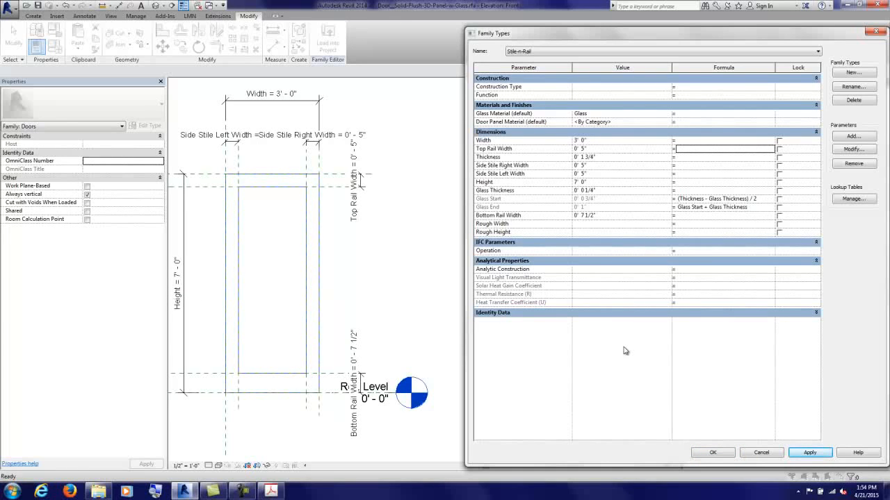
pyautogui.click(712, 452)
# Step: View the glass door panel in 3D and load it into the Door__Hollow-Metal-Frame__Adjustable-Swings family without placing an instance
pyautogui.click(721, 141)
pyautogui.doubleClick(723, 145)
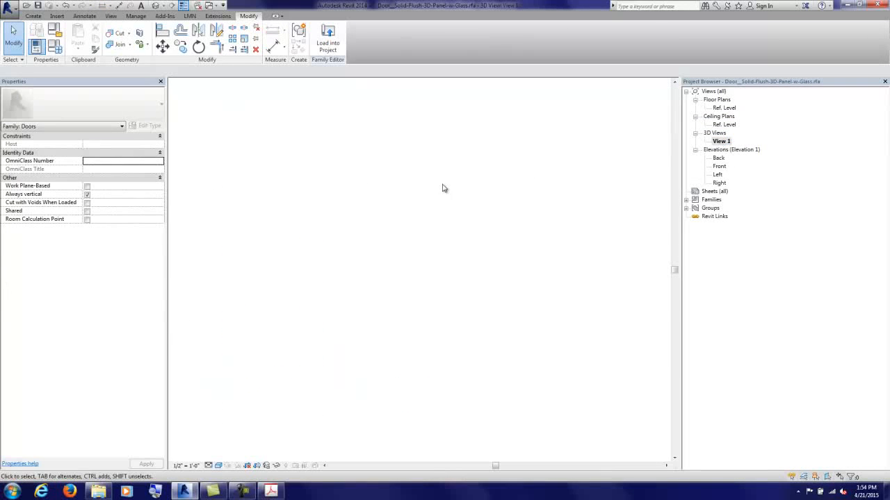
pyautogui.keyDown('shift'); pyautogui.moveTo(328, 236); pyautogui.dragTo(395, 255, button='middle'); pyautogui.keyUp('shift')
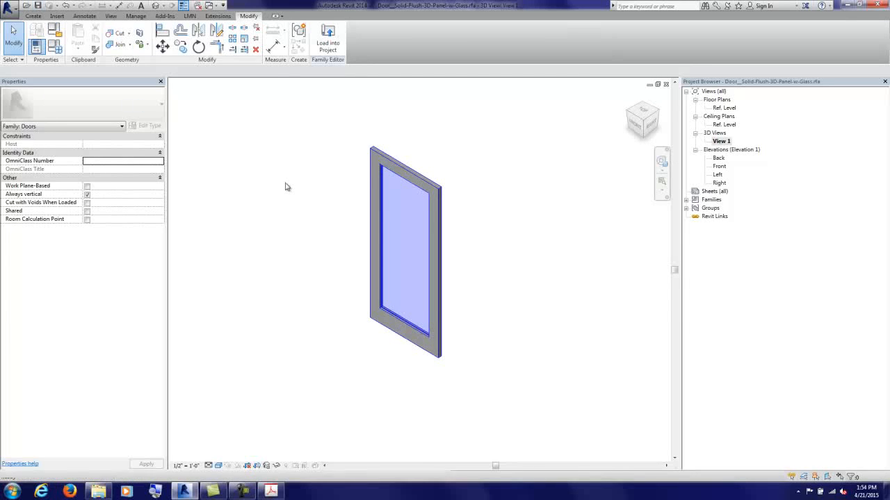
pyautogui.click(327, 48)
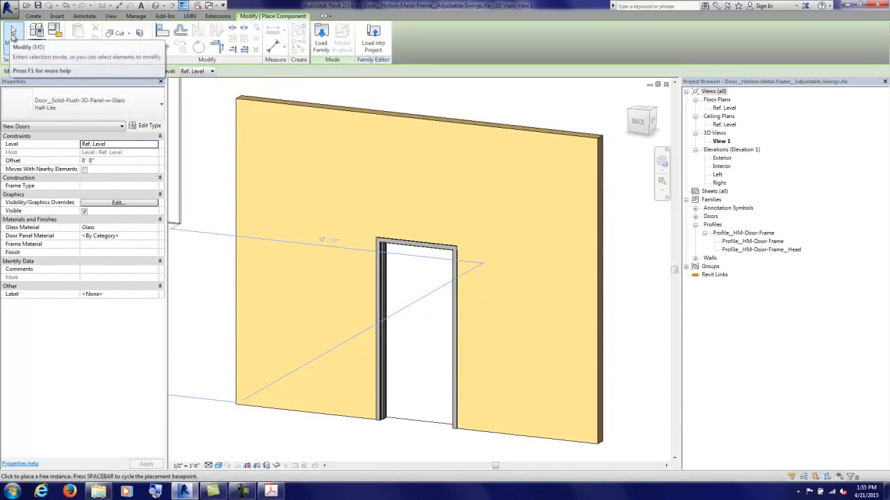
pyautogui.click(13, 30)
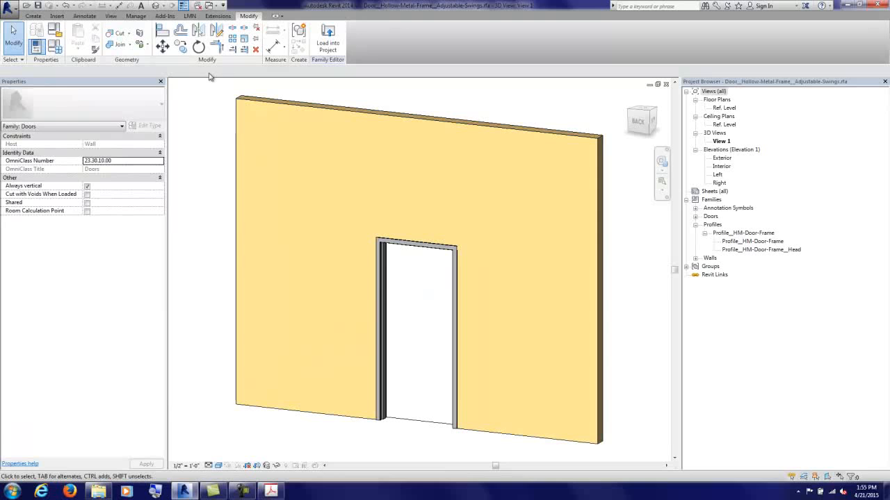
# Step: Open the recent Door__Solid-Flush-3D-Panel family and load it into Door__Hollow-Metal-Frame__Adjustable-Swings without placing an instance
pyautogui.click(112, 16)
pyautogui.click(301, 41)
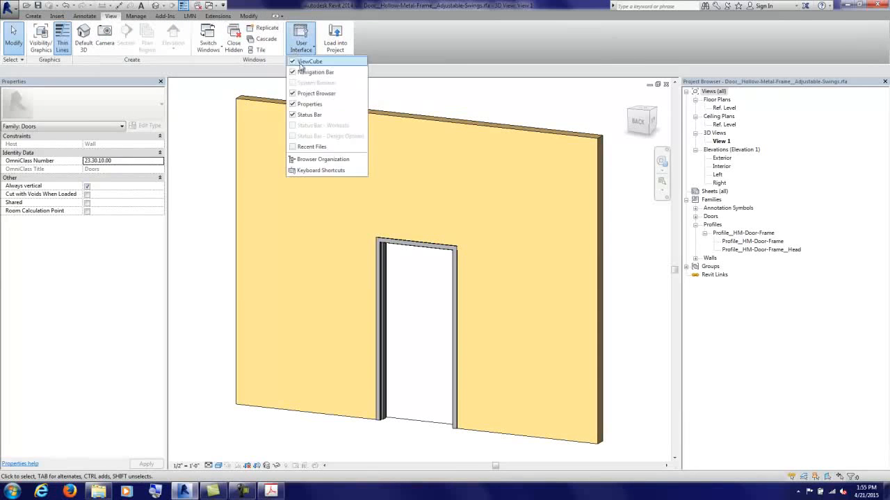
pyautogui.click(306, 147)
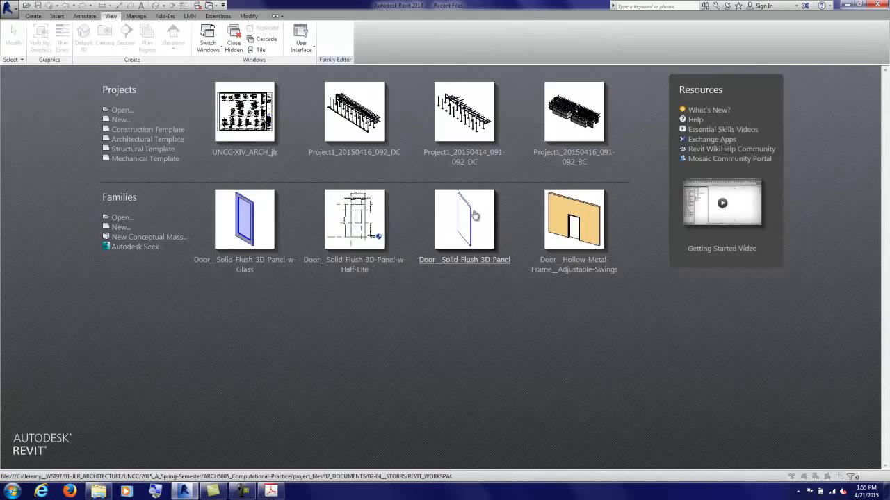
pyautogui.click(476, 217)
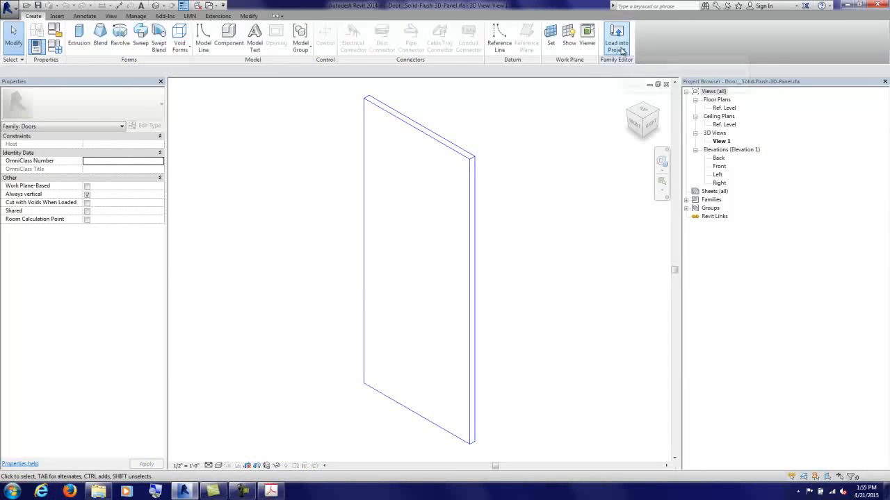
pyautogui.click(616, 49)
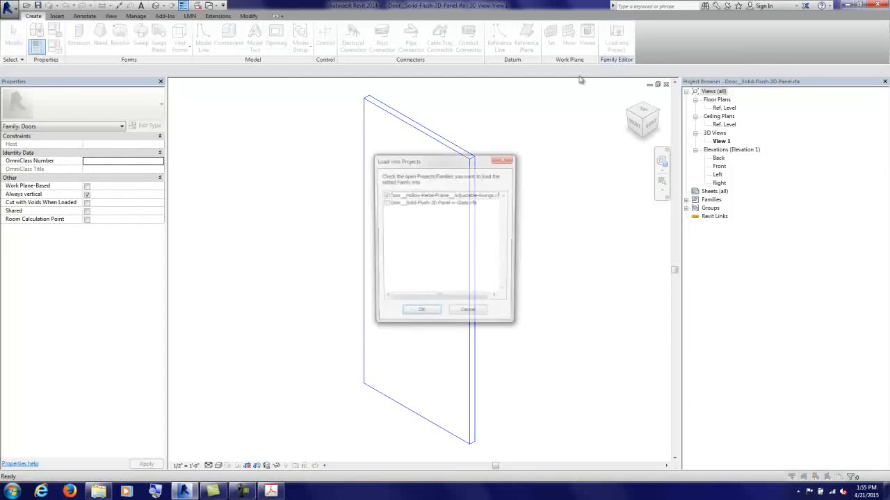
pyautogui.click(419, 315)
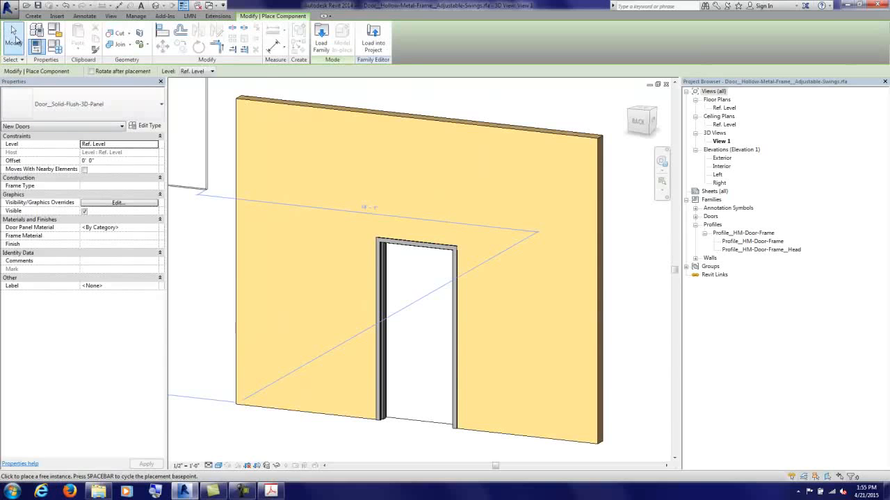
pyautogui.click(13, 38)
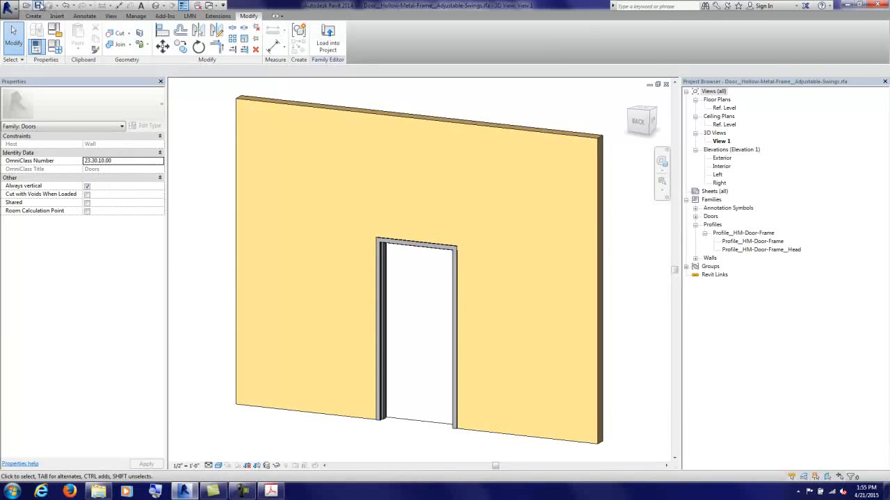
pyautogui.click(244, 492)
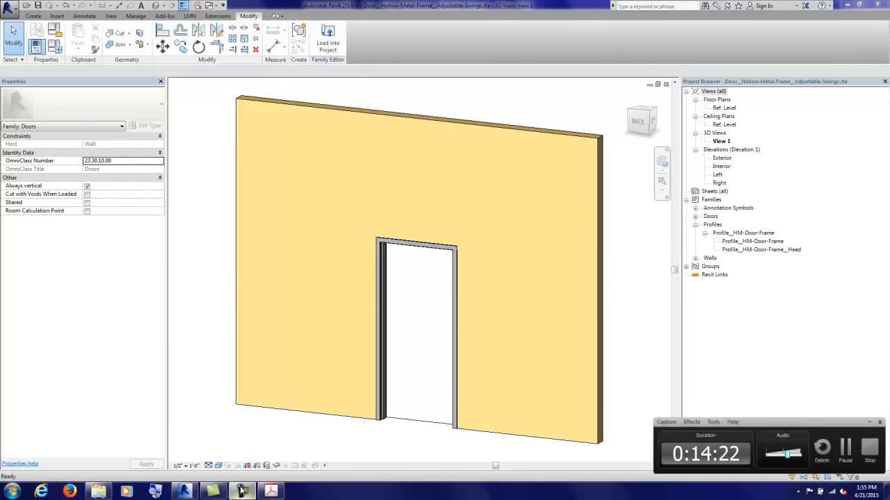
pyautogui.click(846, 448)
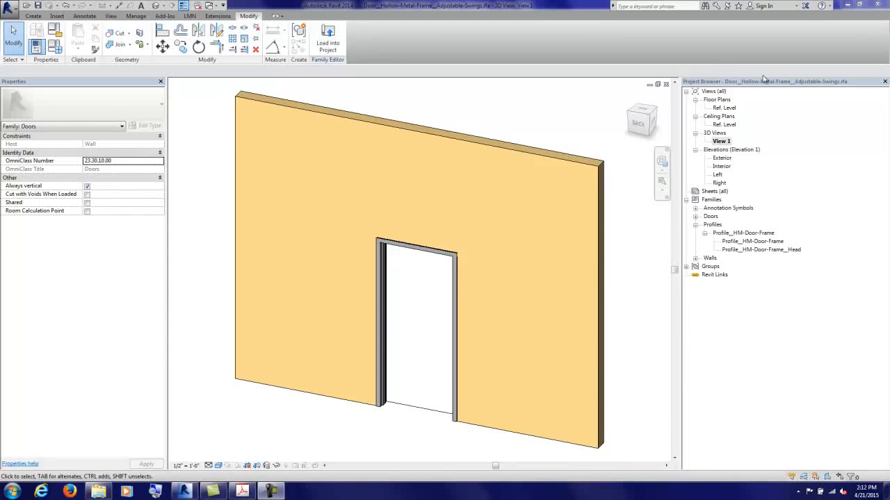
# Step: In the Ref. Level floor plan, draw a horizontal reference plane across the door opening, just outside the wall's exterior face
pyautogui.doubleClick(724, 109)
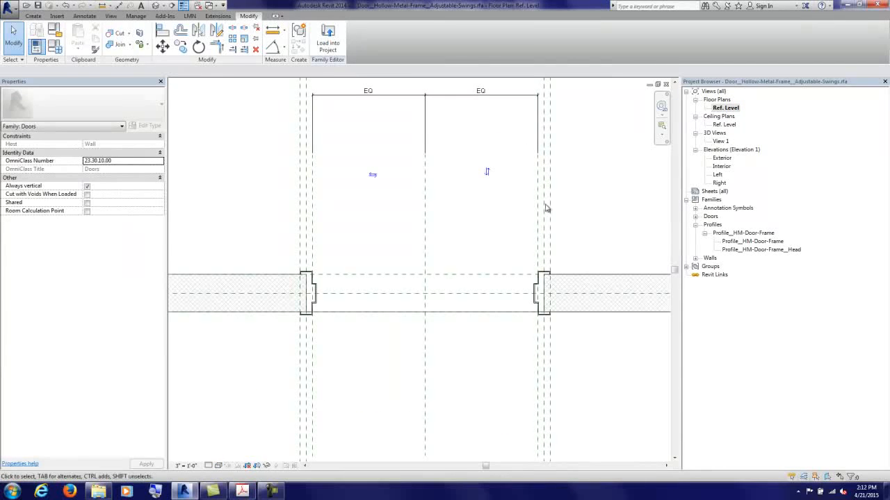
pyautogui.moveTo(408, 211); pyautogui.dragTo(371, 226, button='middle')
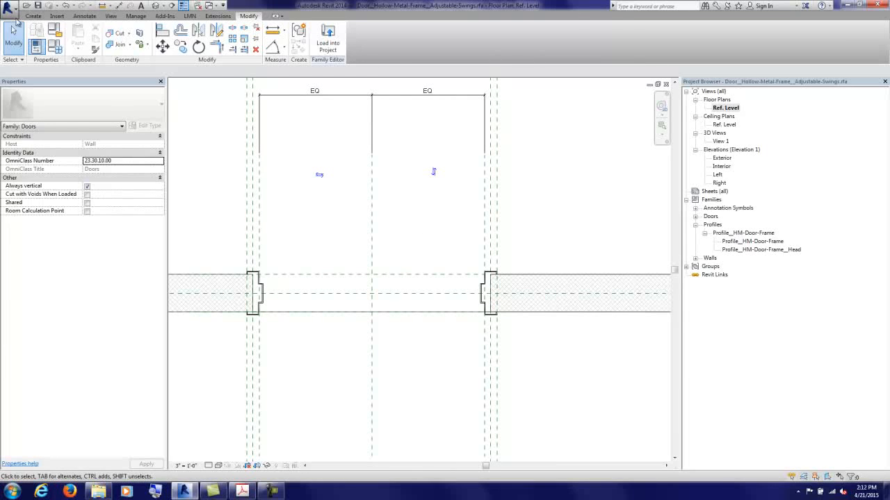
pyautogui.click(32, 16)
pyautogui.click(526, 34)
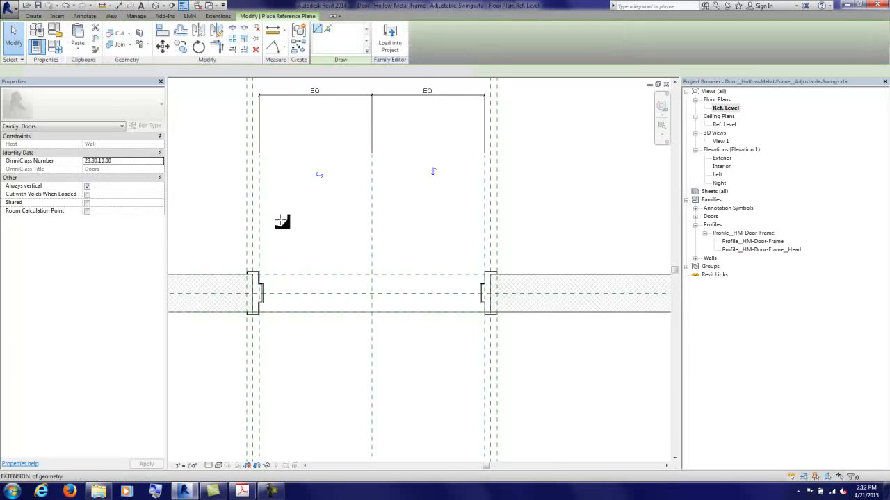
pyautogui.click(203, 261)
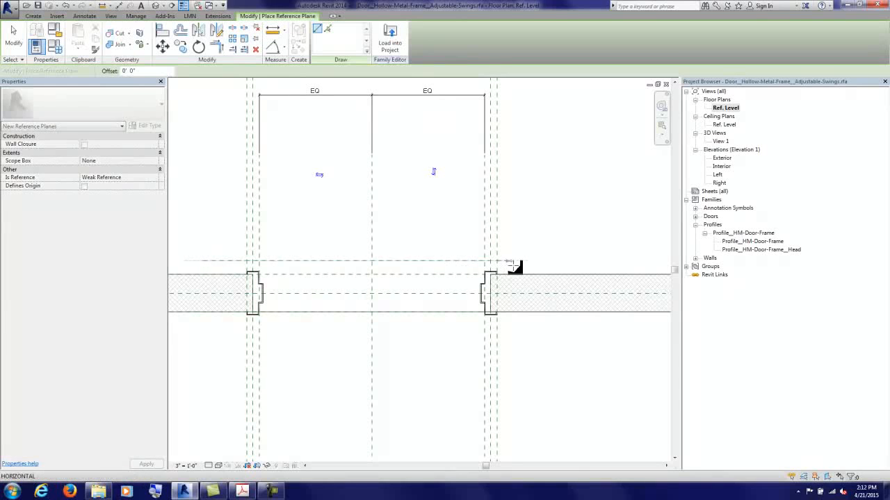
pyautogui.click(581, 261)
pyautogui.click(14, 36)
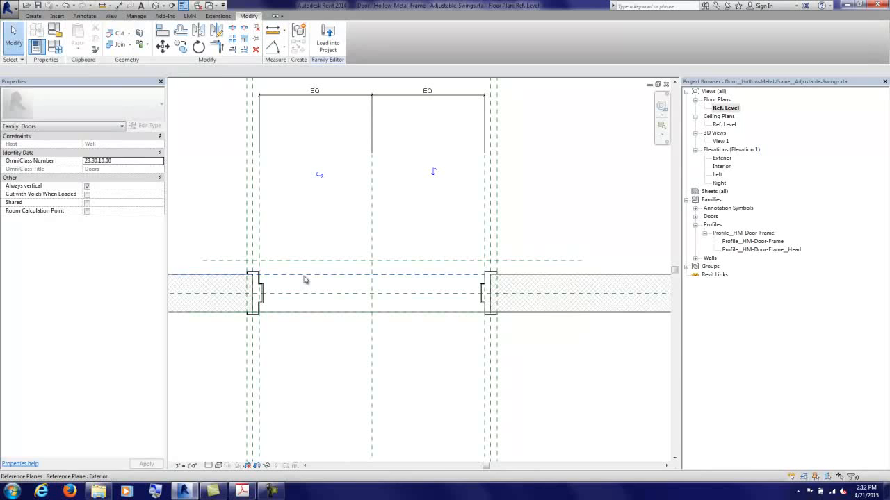
# Step: Add an aligned dimension from the wall's center reference plane to the new horizontal plane, placed over the wall beside the left jamb
pyautogui.click(285, 52)
pyautogui.click(306, 64)
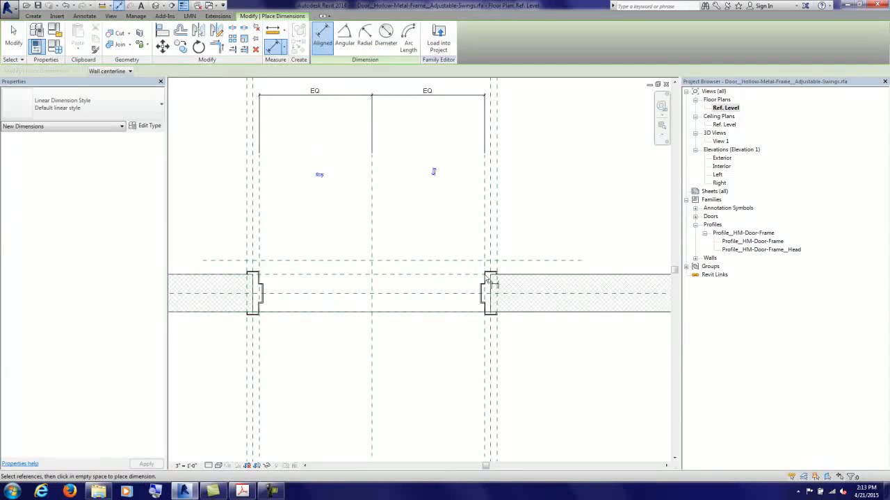
pyautogui.click(523, 295)
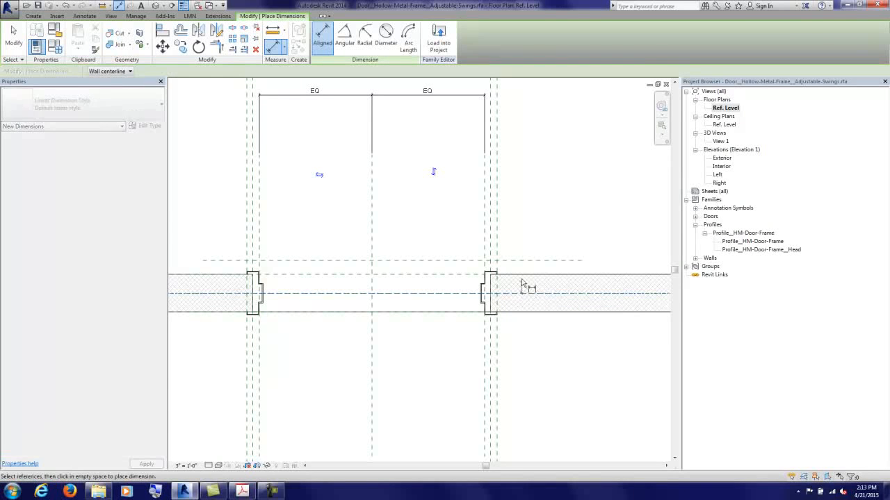
pyautogui.click(522, 262)
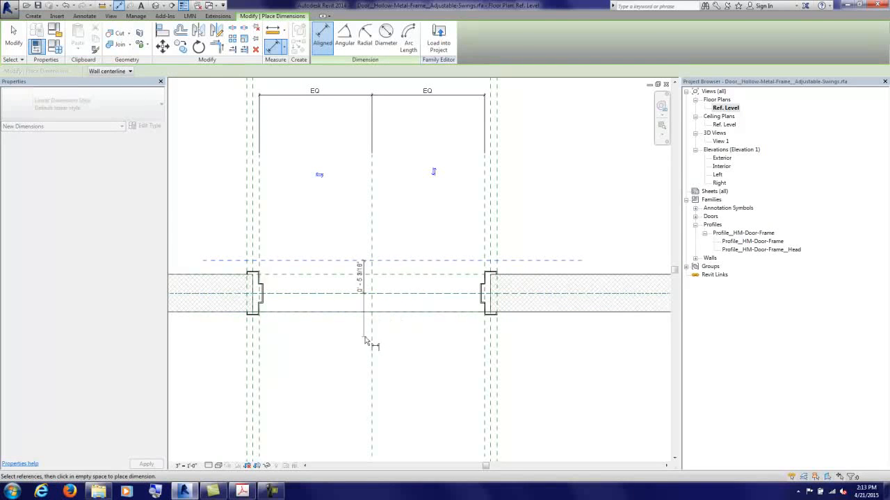
pyautogui.moveTo(242, 350); pyautogui.dragTo(435, 349, button='middle')
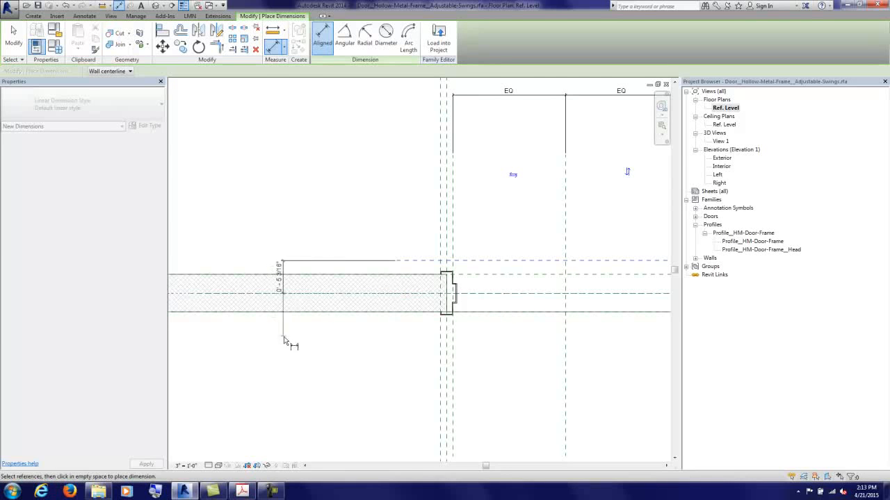
pyautogui.click(352, 355)
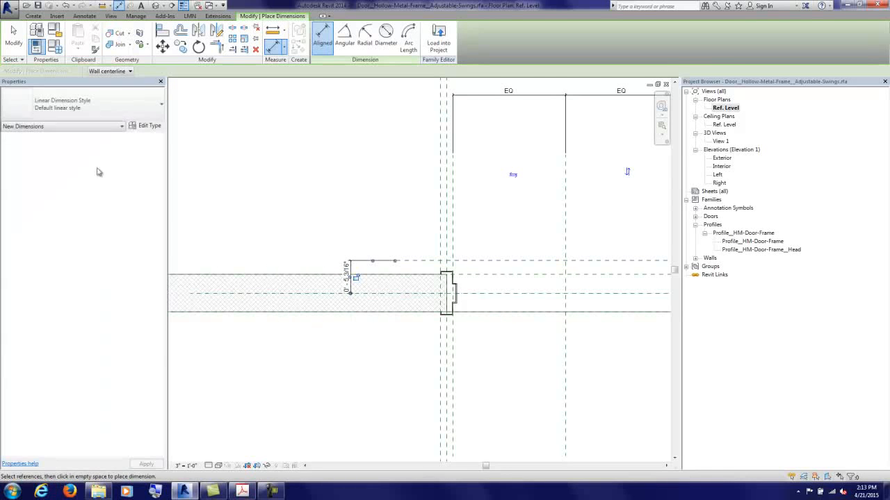
pyautogui.click(13, 36)
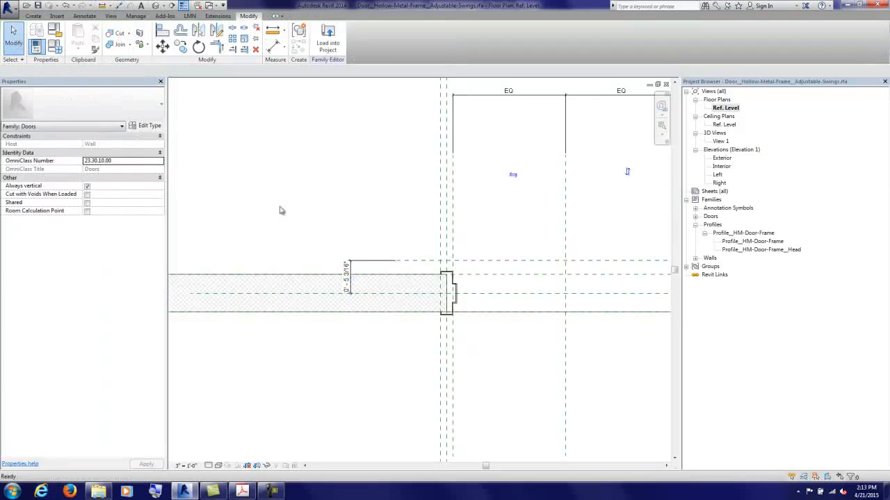
# Step: Label the reference plane's dimension with a new instance family parameter named Face of Frame, grouped under Dimensions
pyautogui.click(346, 265)
pyautogui.click(223, 72)
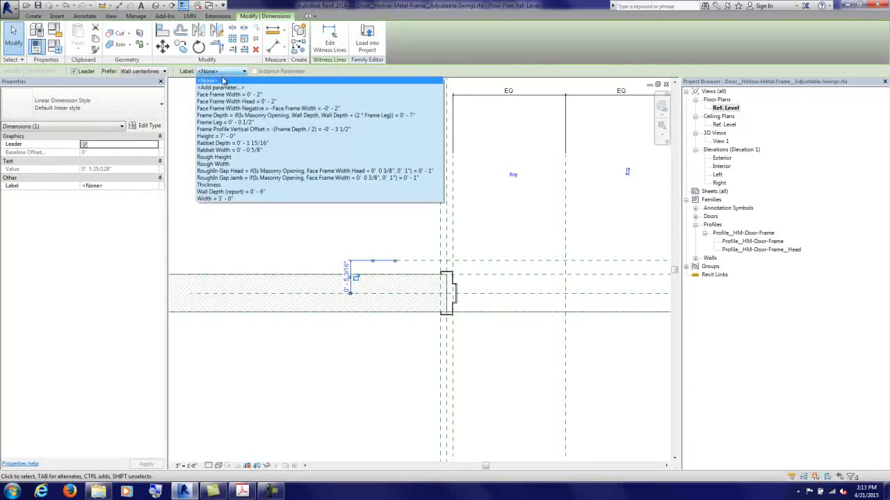
pyautogui.click(227, 88)
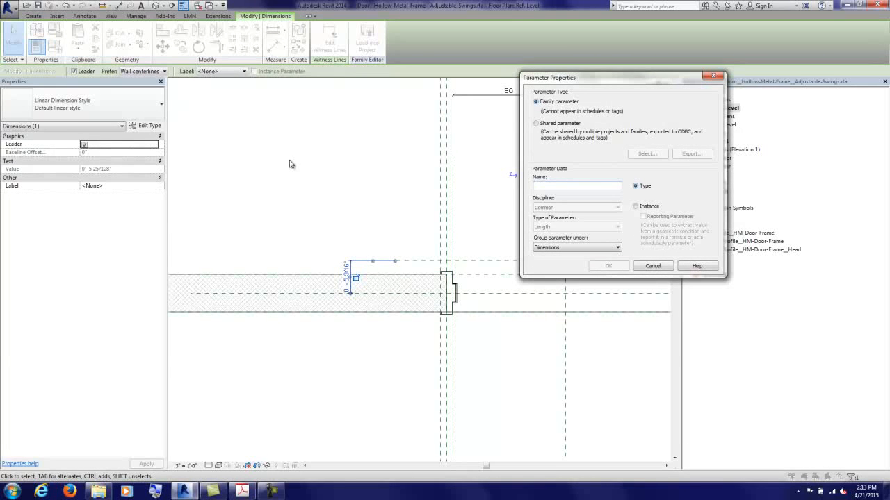
pyautogui.write('Face of Frame')
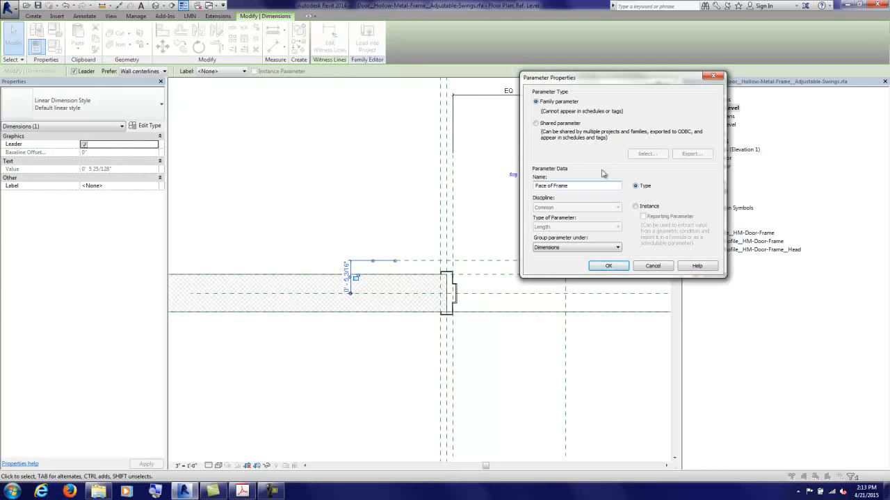
pyautogui.click(635, 207)
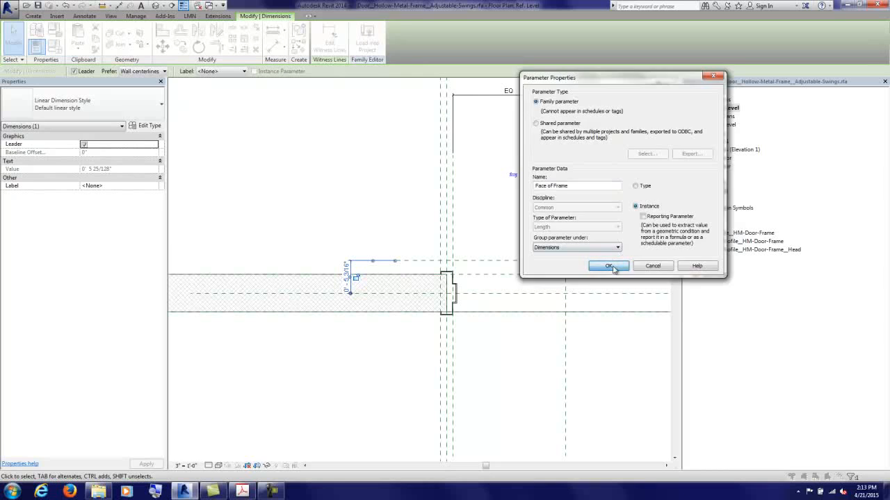
pyautogui.click(617, 265)
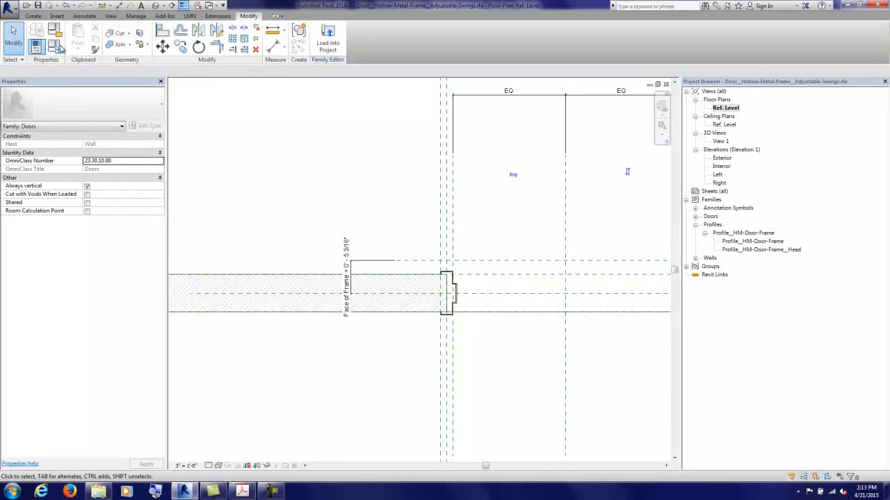
# Step: Give the Face of Frame parameter the formula abs(Frame Profile Vertical Offset) and accept the family types
pyautogui.click(58, 48)
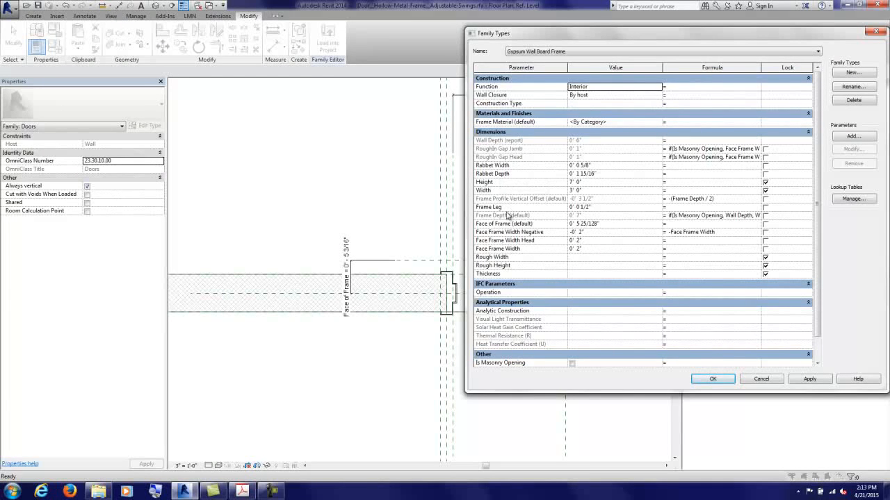
pyautogui.click(502, 222)
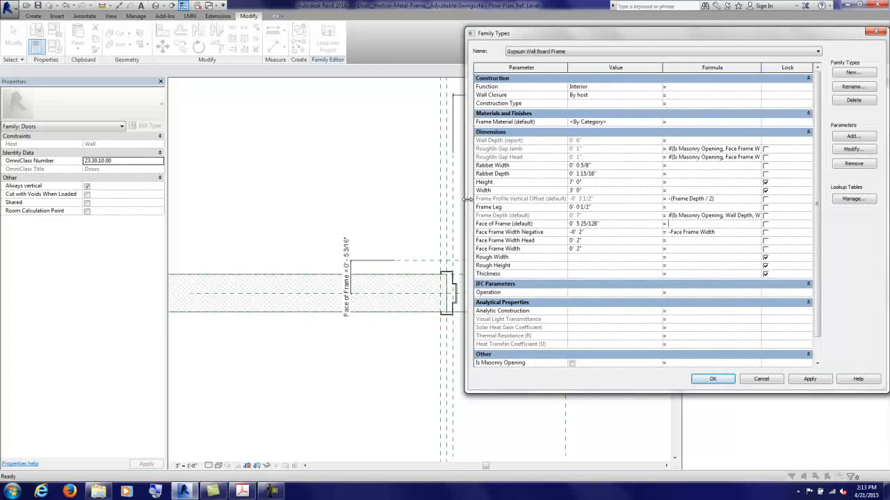
pyautogui.moveTo(465, 199); pyautogui.dragTo(374, 199)
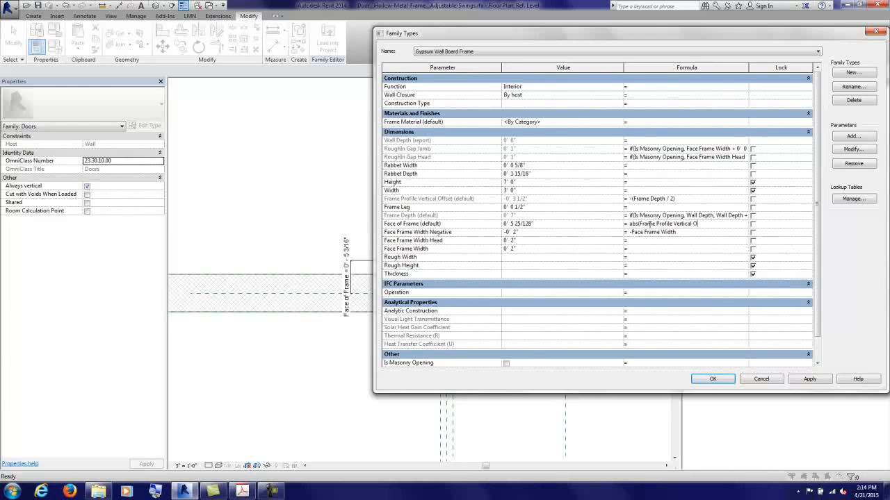
pyautogui.press('Tab')
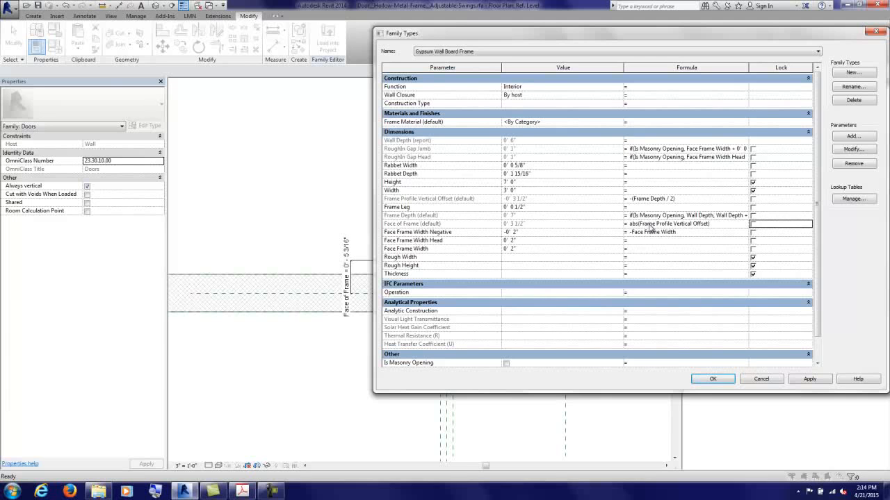
pyautogui.click(710, 381)
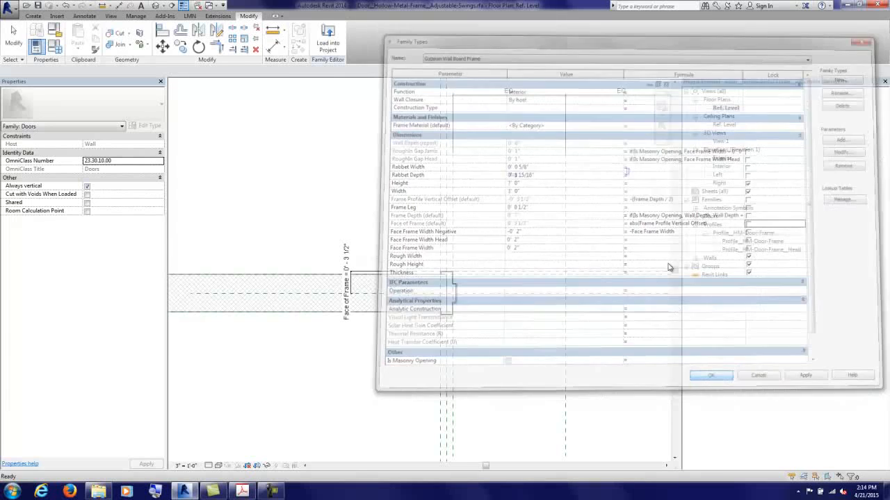
# Step: Examine how the Face of Frame reference plane lines up with the outer face of the hollow metal jamb profile
pyautogui.scroll(5, 465, 281)
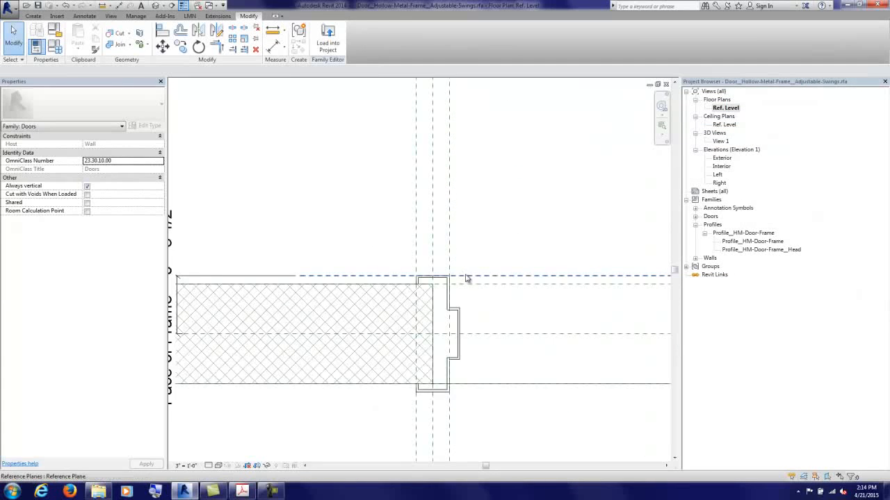
pyautogui.click(439, 280)
pyautogui.scroll(-5, 431, 278)
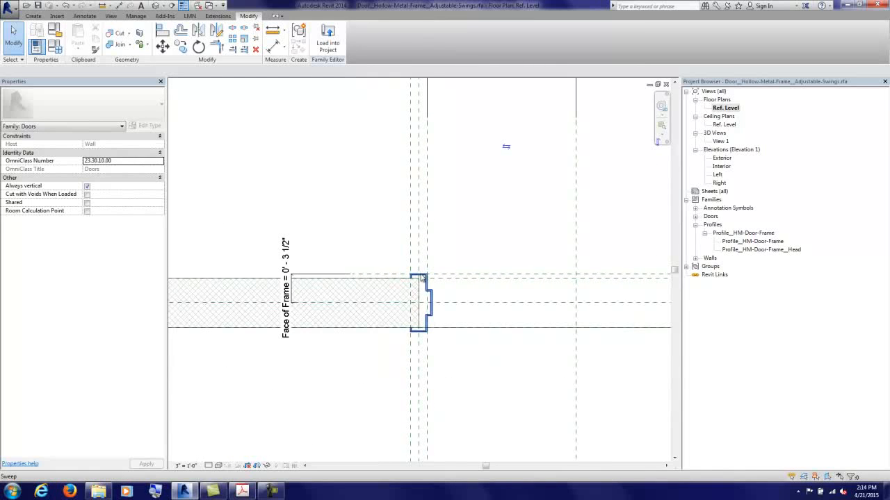
pyautogui.scroll(-3, 420, 279)
pyautogui.press('Escape')
pyautogui.scroll(3, 431, 279)
pyautogui.click(426, 288)
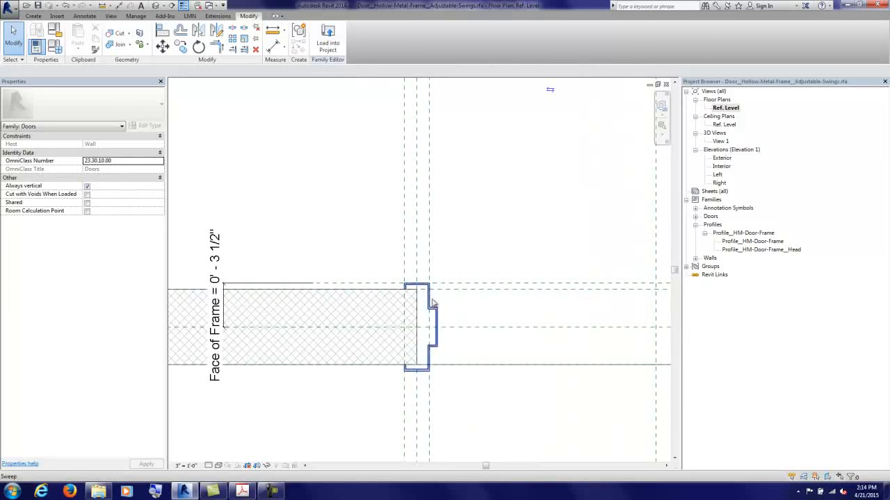
pyautogui.scroll(-4, 447, 306)
pyautogui.moveTo(530, 318); pyautogui.dragTo(467, 293, button='middle')
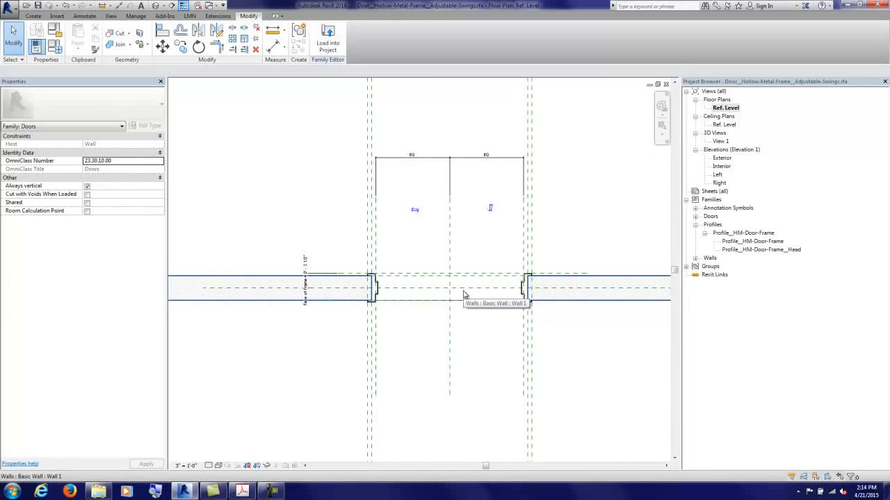
pyautogui.moveTo(464, 295)
pyautogui.mouseDown(button='middle')
pyautogui.moveTo(458, 267)
pyautogui.moveTo(466, 279)
pyautogui.mouseUp(button='middle')
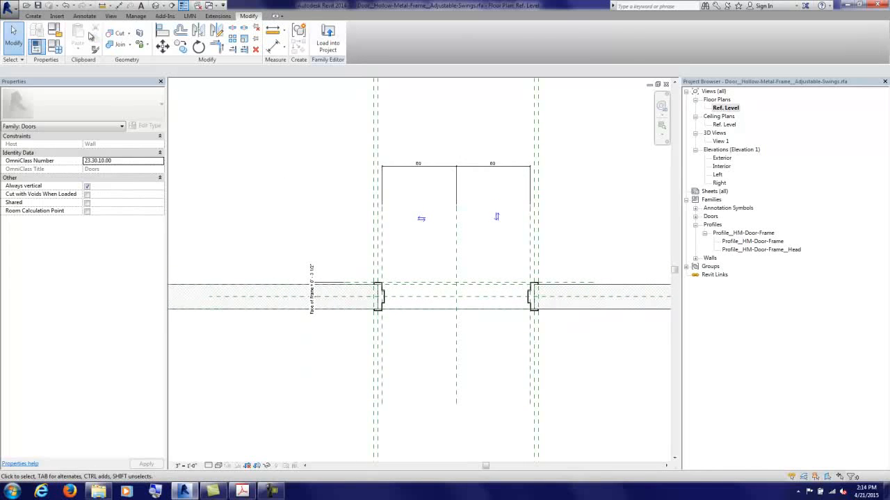
# Step: Draw a diagonal reference line from the left jamb's exterior corner up across the door opening
pyautogui.click(33, 16)
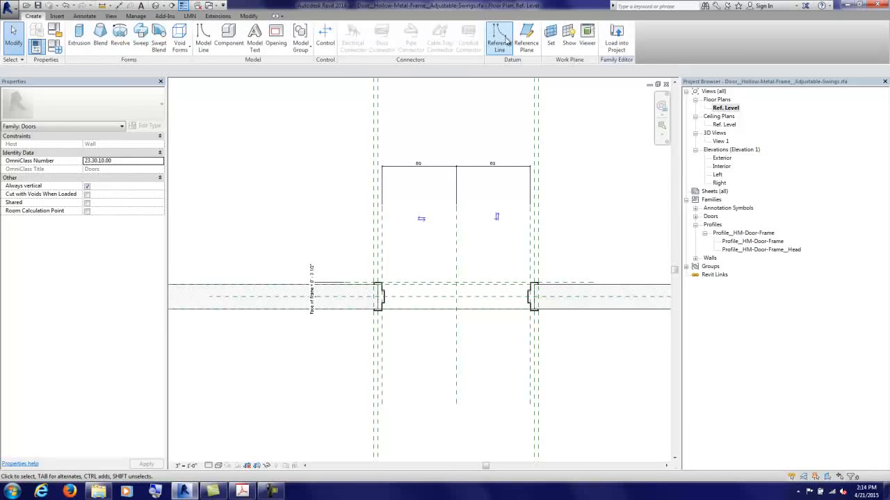
pyautogui.click(499, 35)
pyautogui.scroll(5, 378, 278)
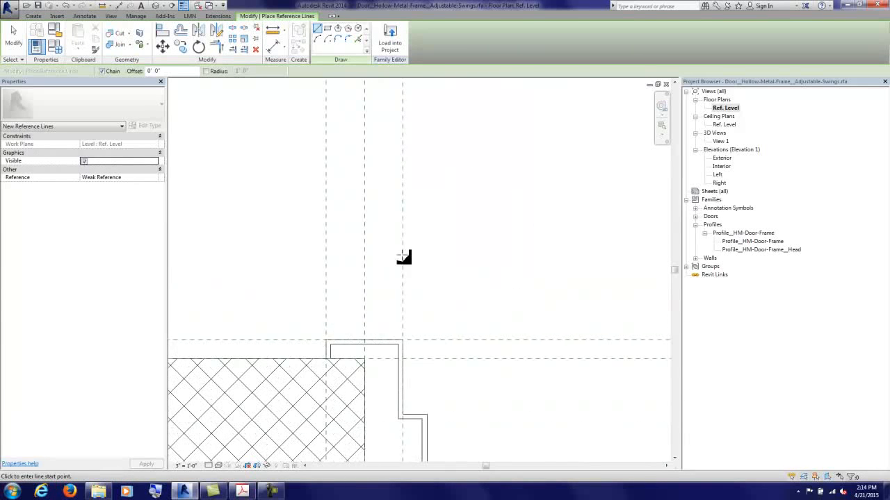
pyautogui.click(403, 341)
pyautogui.scroll(-3, 375, 317)
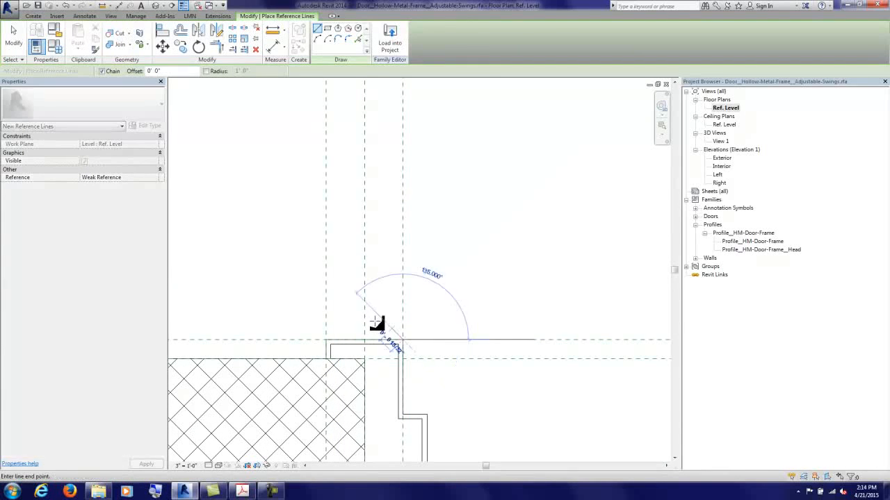
pyautogui.scroll(-4, 372, 311)
pyautogui.scroll(-3, 371, 312)
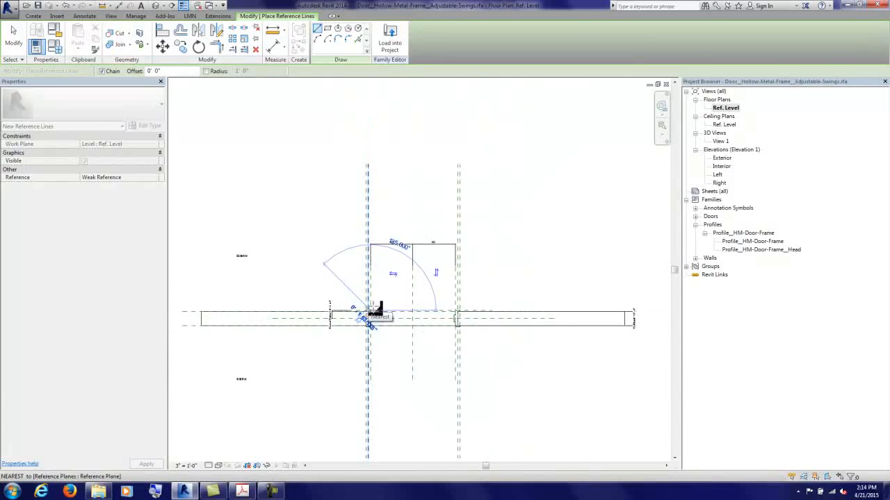
pyautogui.click(447, 255)
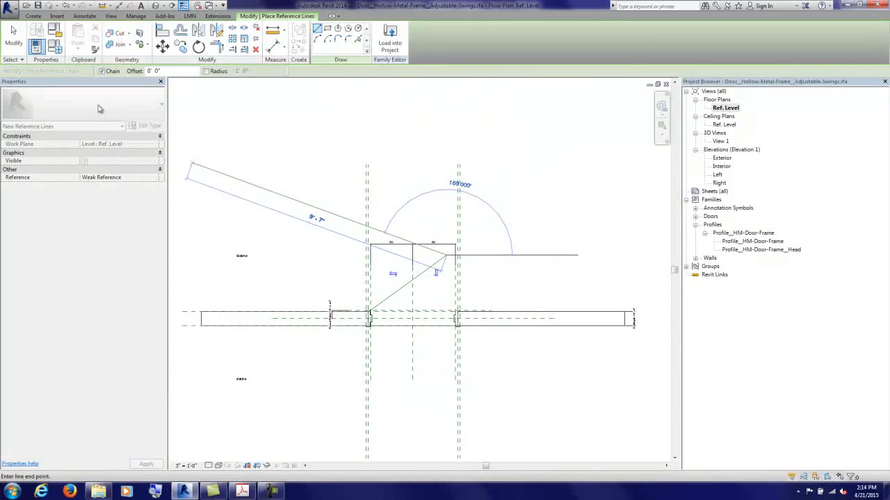
pyautogui.click(15, 34)
# Step: Align the reference line's lower endpoint to the left jamb reference plane and the Face of Frame reference plane, locking the alignments
pyautogui.scroll(4, 375, 312)
pyautogui.scroll(4, 348, 296)
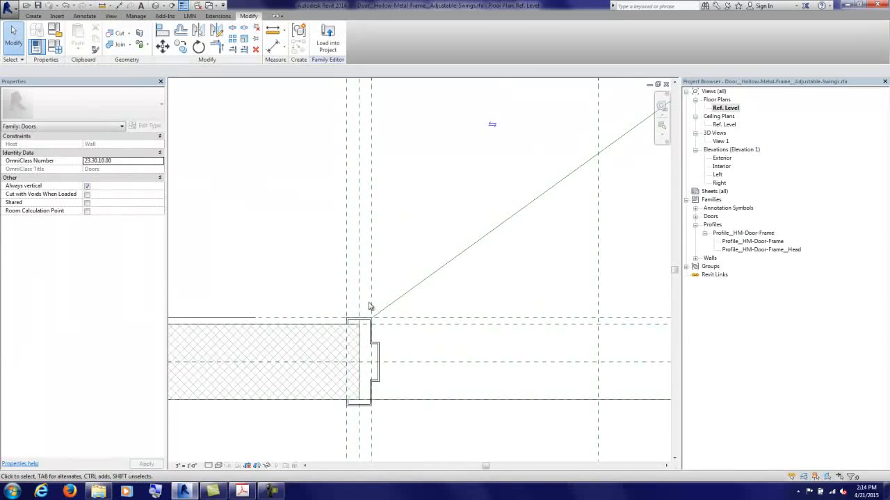
pyautogui.click(160, 33)
pyautogui.click(373, 249)
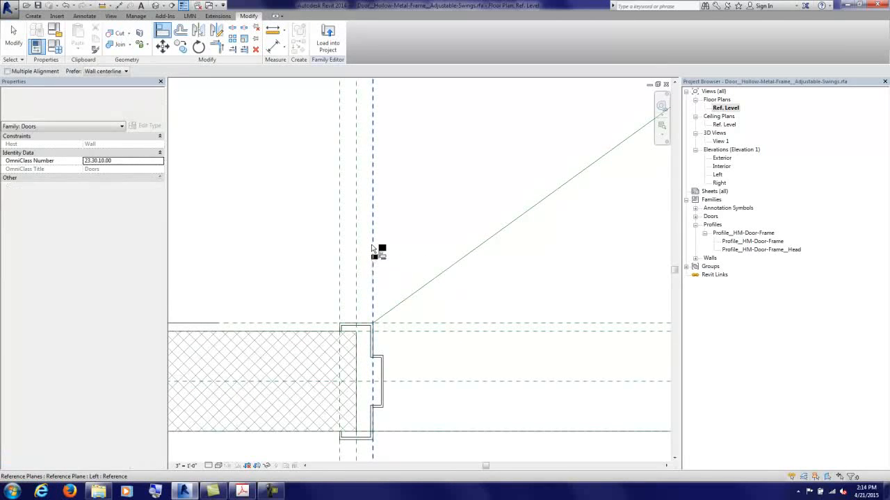
pyautogui.click(374, 325)
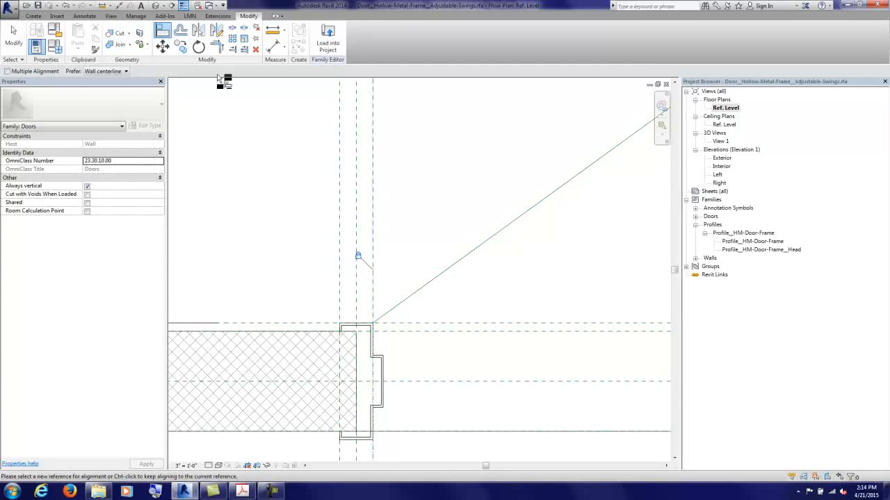
pyautogui.click(413, 321)
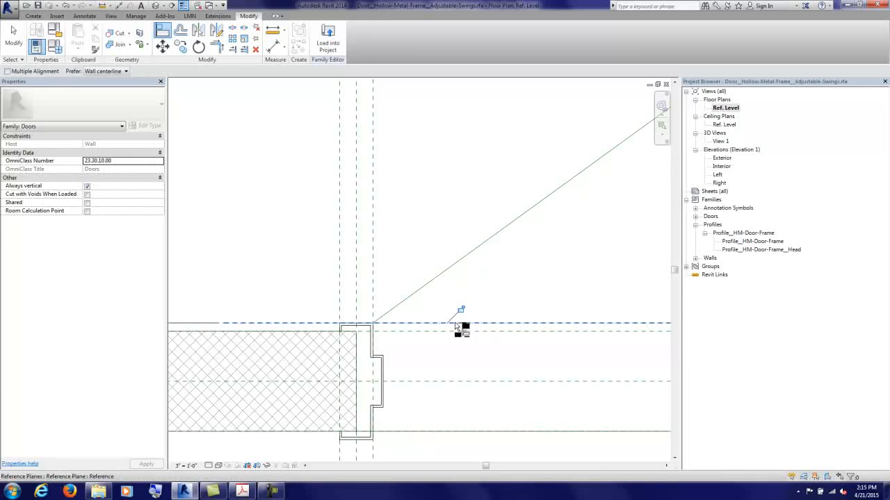
pyautogui.scroll(-5, 429, 321)
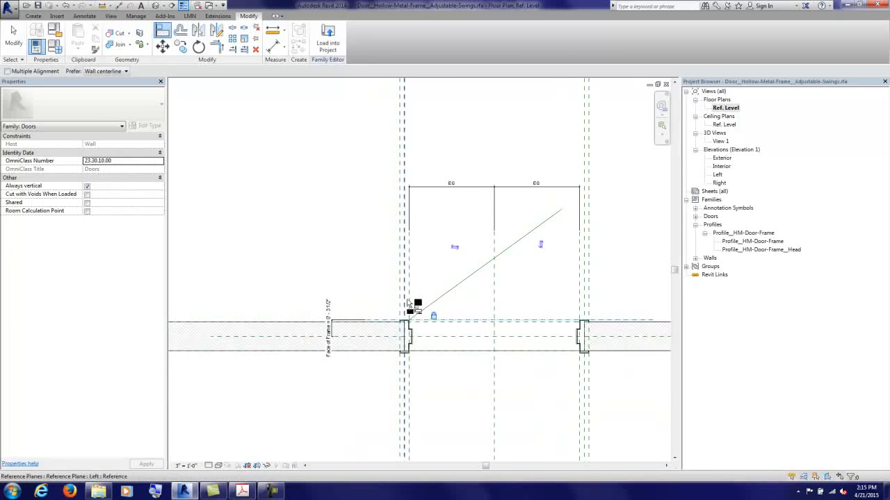
pyautogui.press('Escape')
pyautogui.press('Escape')
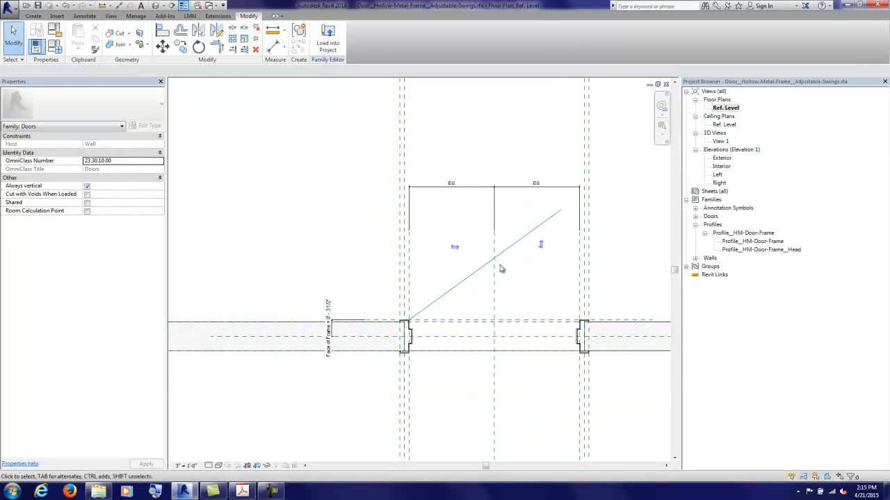
# Step: Make the diagonal reference line's temporary length dimension permanent and move it farther away from the line
pyautogui.click(495, 259)
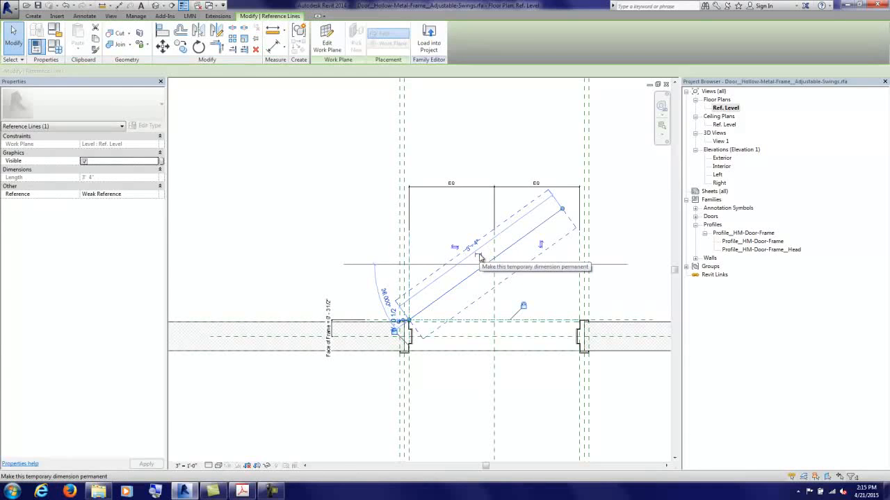
pyautogui.scroll(2, 479, 257)
pyautogui.click(478, 257)
pyautogui.click(275, 196)
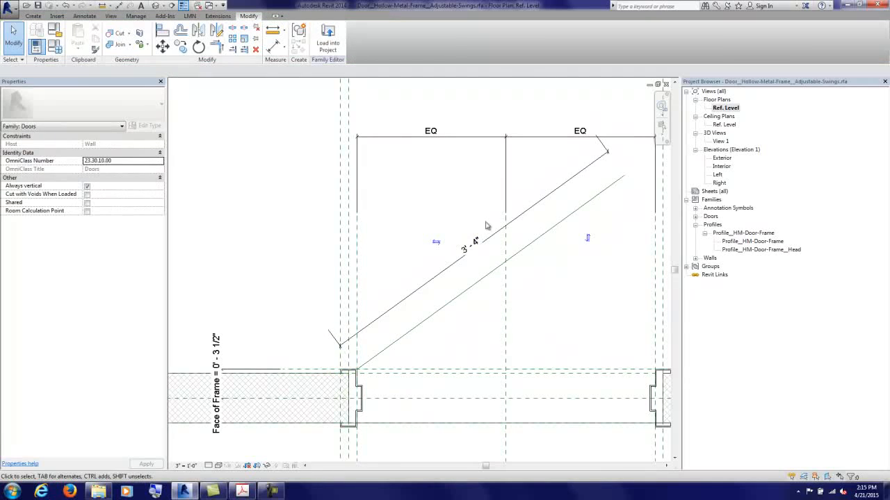
pyautogui.click(529, 213)
pyautogui.moveTo(528, 213); pyautogui.dragTo(412, 229)
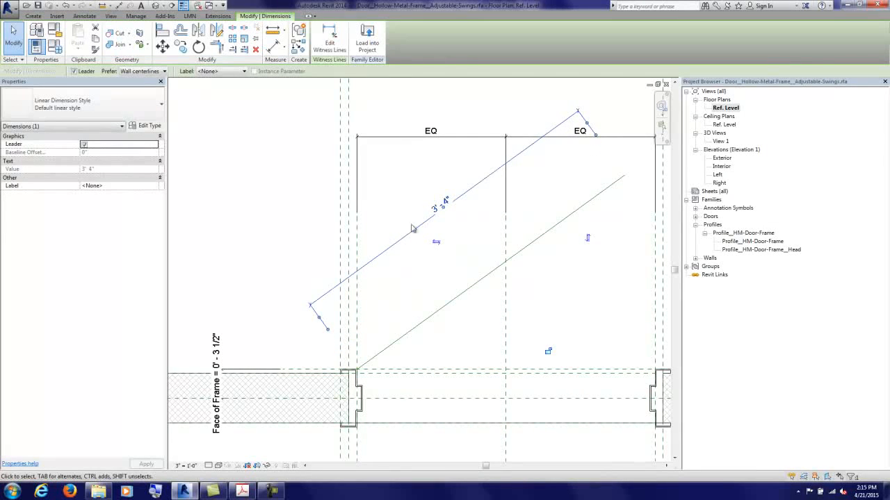
# Step: Label the reference line's length dimension with the existing Width parameter
pyautogui.click(217, 71)
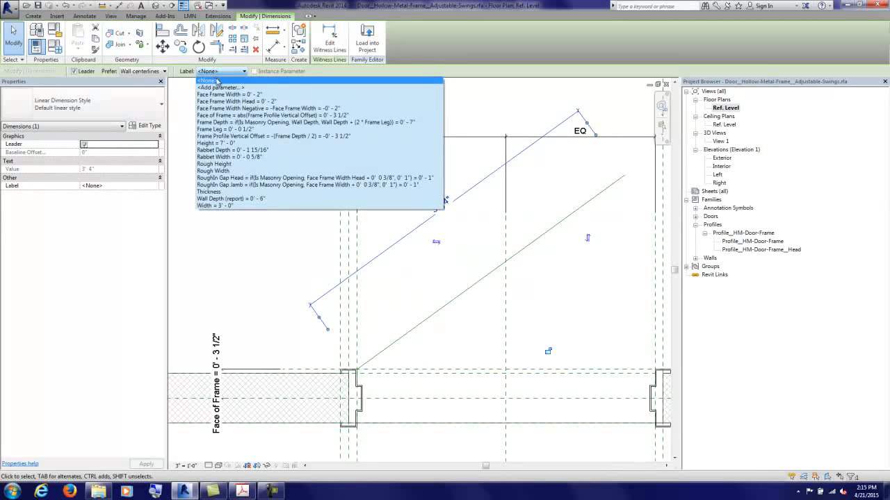
pyautogui.click(211, 206)
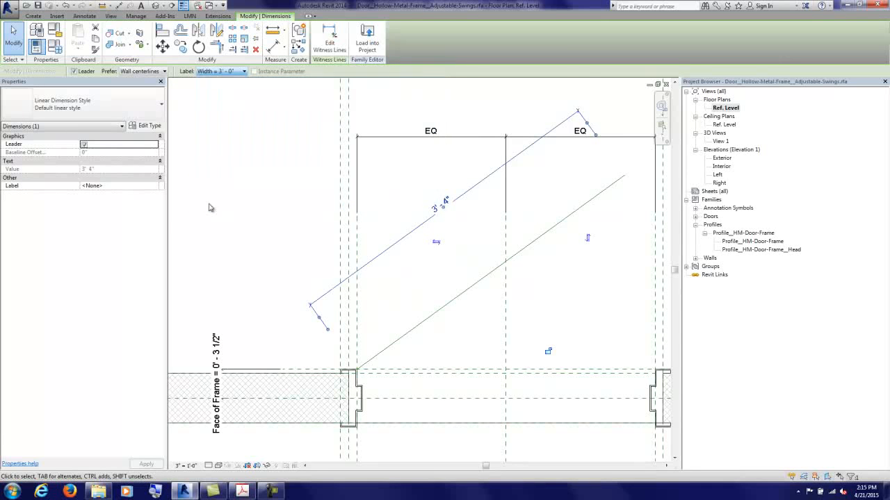
pyautogui.click(258, 220)
pyautogui.scroll(-2, 508, 240)
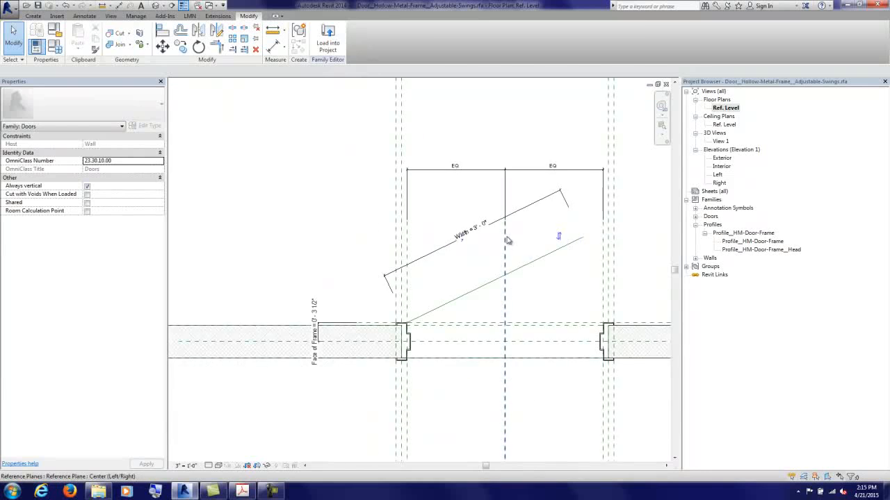
# Step: Place an angular dimension between the Face of Frame reference plane and the diagonal reference line, beyond the right jamb
pyautogui.moveTo(507, 240); pyautogui.dragTo(413, 220, button='middle')
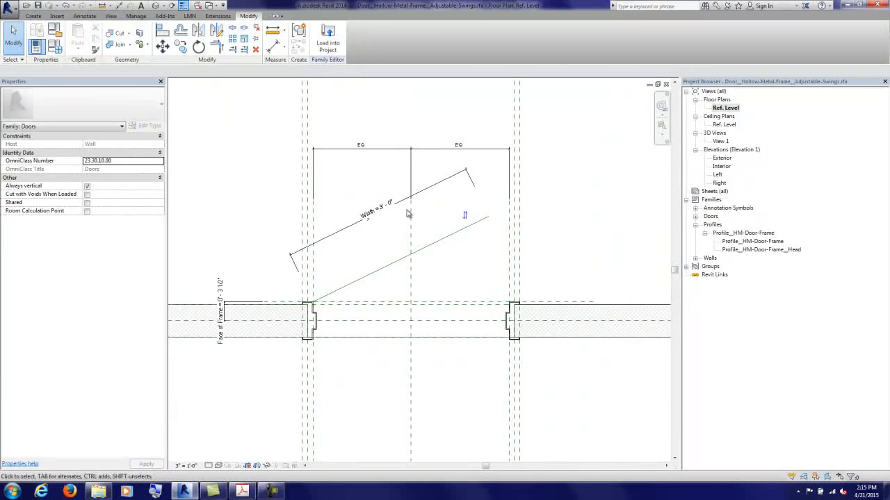
pyautogui.click(285, 48)
pyautogui.click(296, 83)
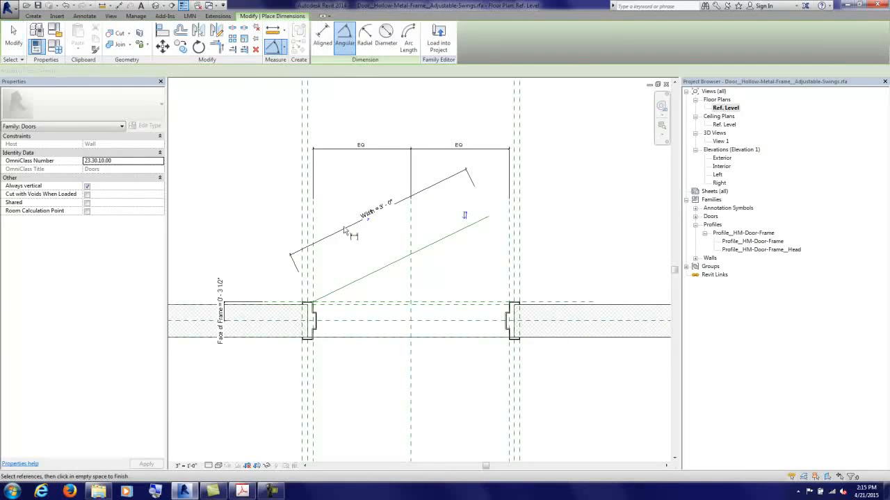
pyautogui.scroll(2, 296, 306)
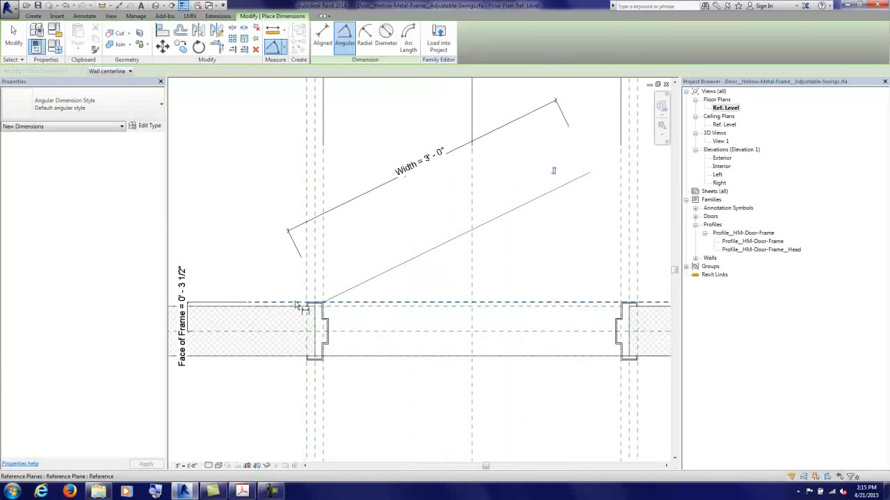
pyautogui.click(342, 305)
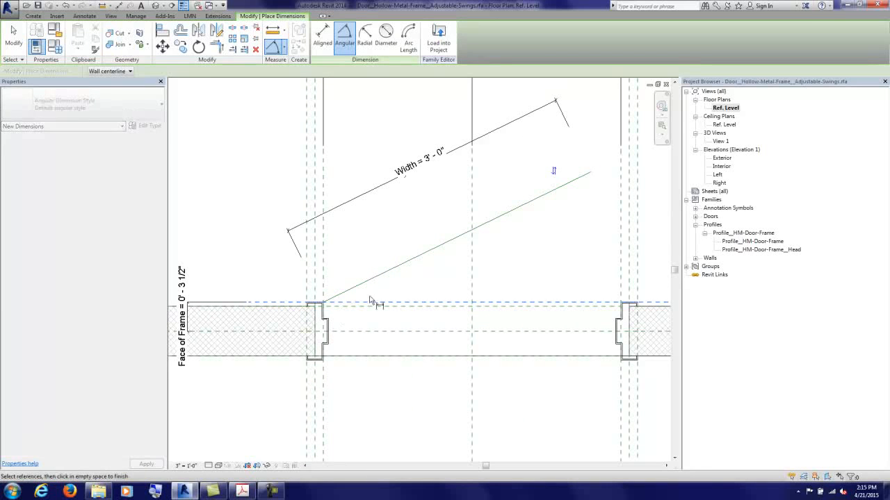
pyautogui.click(427, 257)
pyautogui.scroll(-4, 429, 264)
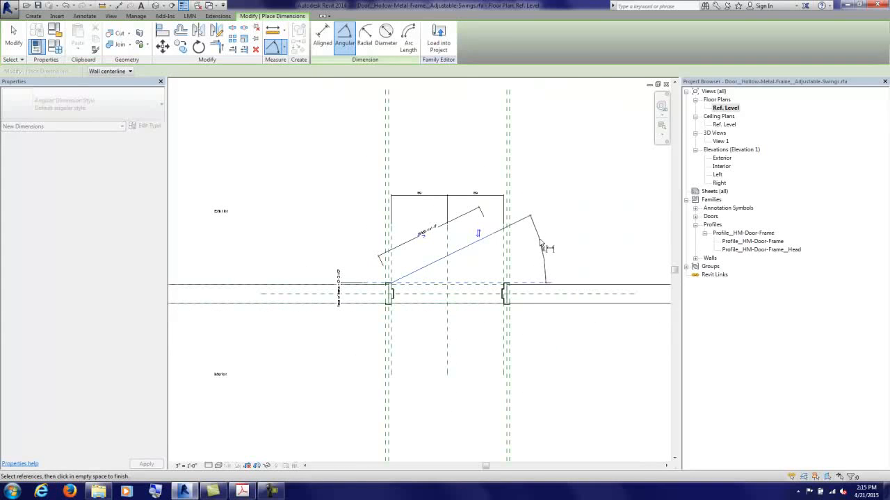
pyautogui.click(542, 245)
pyautogui.click(13, 35)
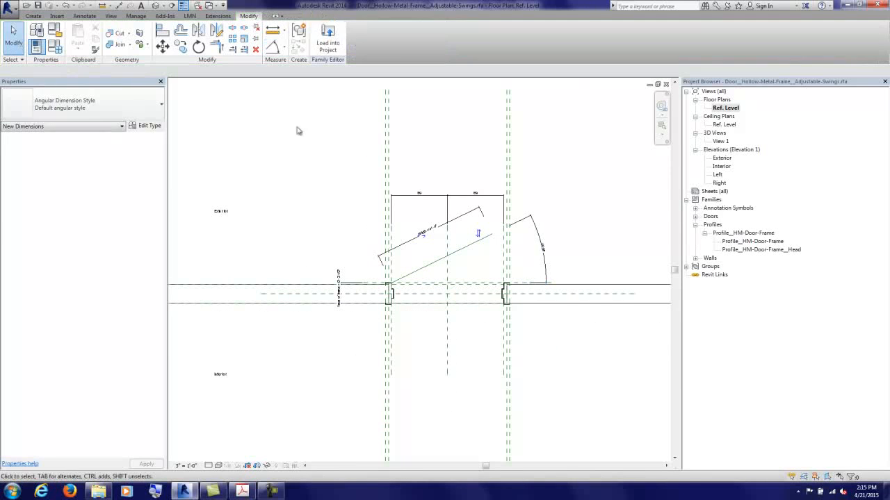
# Step: Label the angular dimension with a new instance family parameter named 3D Door Swing, grouped under Dimensions
pyautogui.click(544, 241)
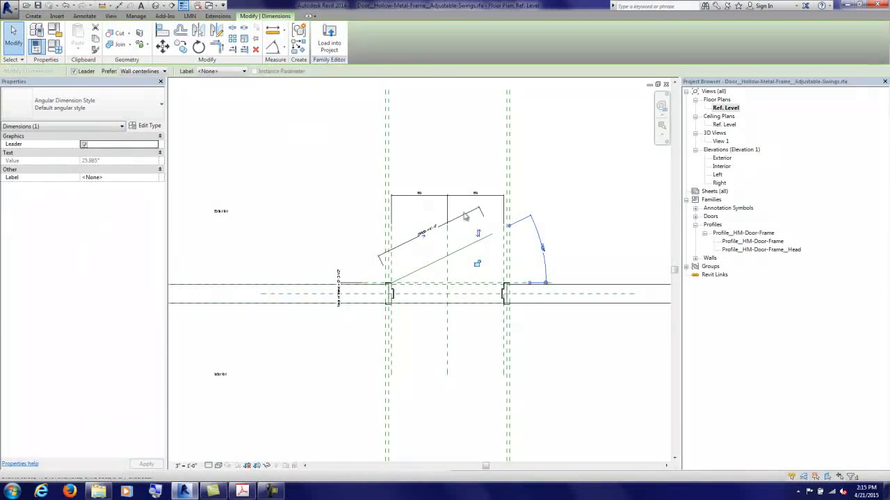
pyautogui.scroll(2, 504, 237)
pyautogui.scroll(1, 504, 237)
pyautogui.click(223, 71)
pyautogui.click(219, 87)
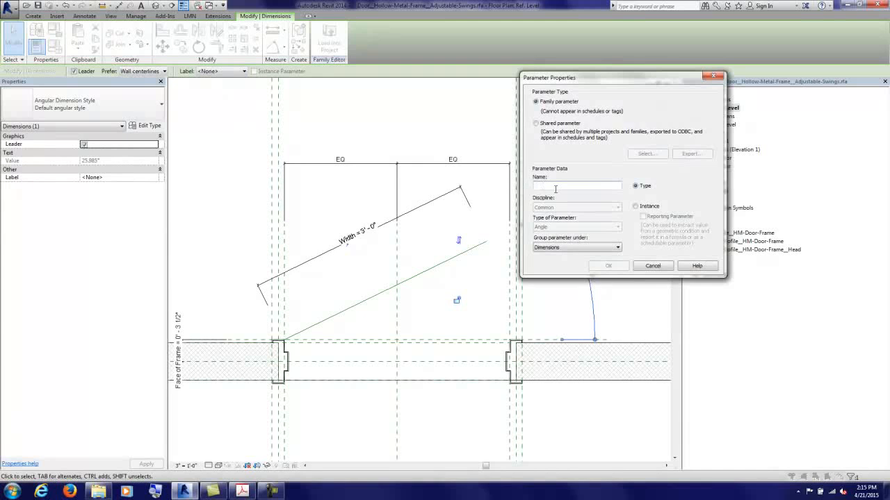
pyautogui.write('3D Door Swing')
pyautogui.click(636, 206)
pyautogui.click(611, 266)
pyautogui.click(576, 192)
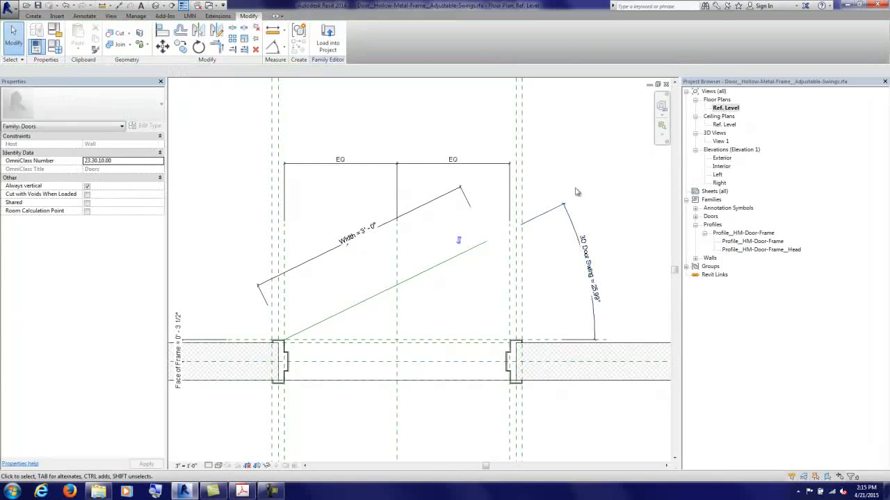
# Step: Flex the Gypsum Wall Board Frame type by applying a Width of 4' 0"
pyautogui.click(54, 46)
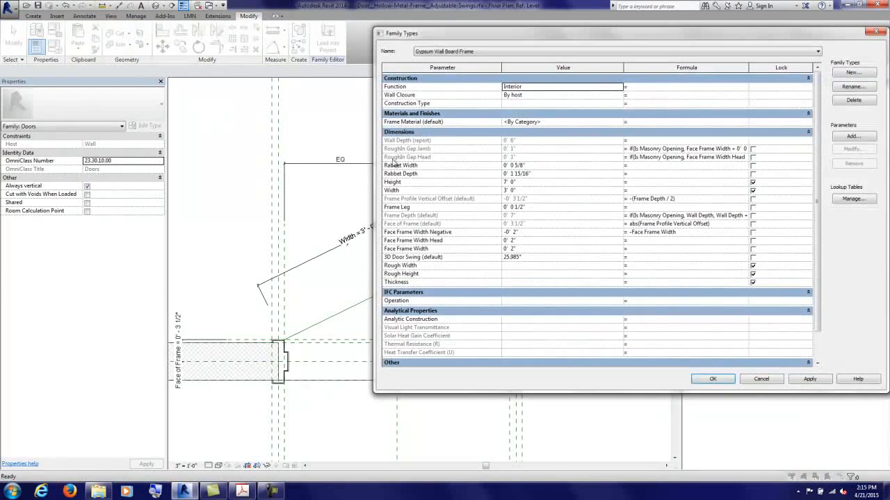
pyautogui.moveTo(374, 165); pyautogui.dragTo(504, 167)
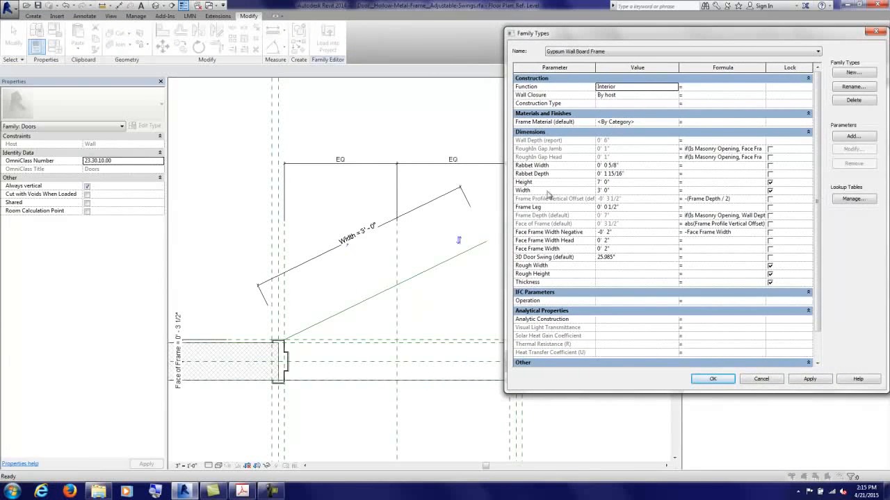
pyautogui.click(631, 190)
pyautogui.click(809, 380)
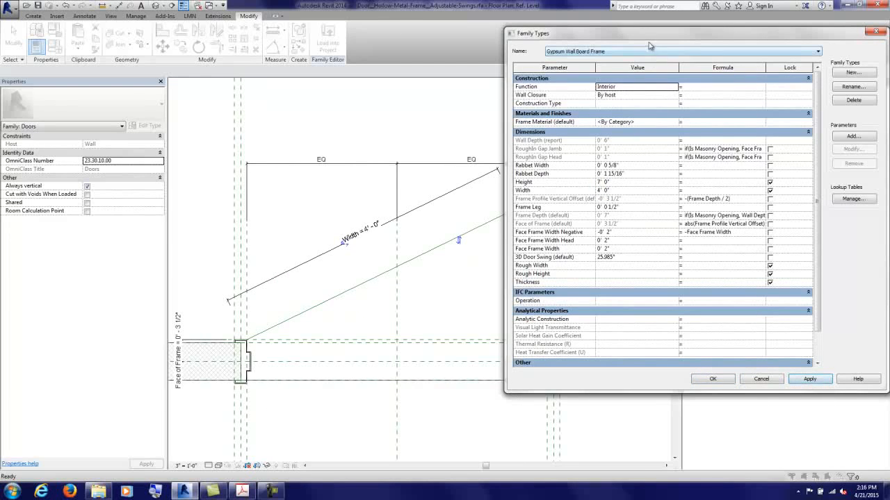
# Step: Set 3D Door Swing to 45° and Width to 3' 0", and accept the family types
pyautogui.moveTo(641, 33); pyautogui.dragTo(554, 79)
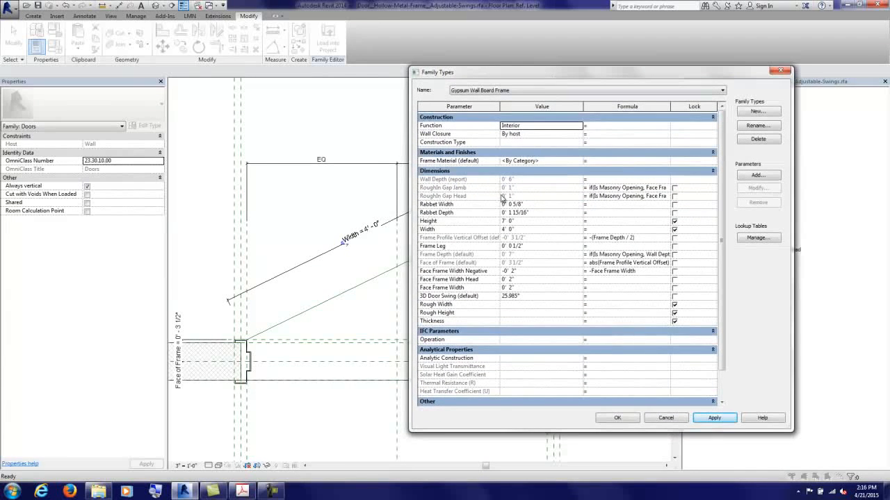
pyautogui.click(529, 297)
pyautogui.write('45')
pyautogui.click(715, 418)
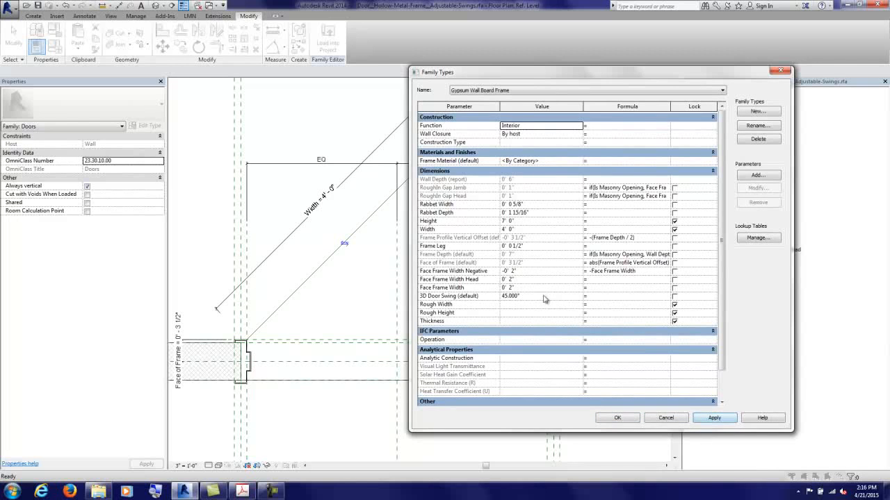
pyautogui.moveTo(549, 78); pyautogui.dragTo(528, 73)
pyautogui.click(511, 224)
pyautogui.click(602, 412)
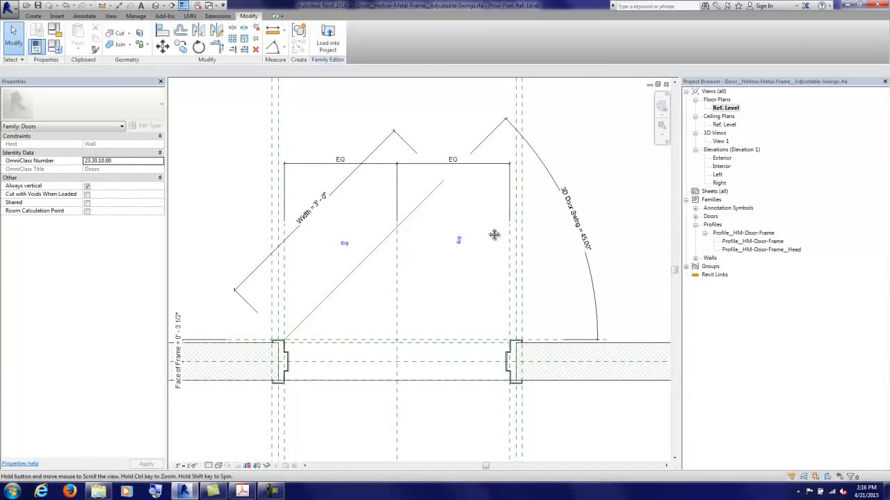
# Step: Save the door frame family and expand the Doors families to list the types of both nested door panels
pyautogui.moveTo(494, 234); pyautogui.dragTo(504, 255, button='middle')
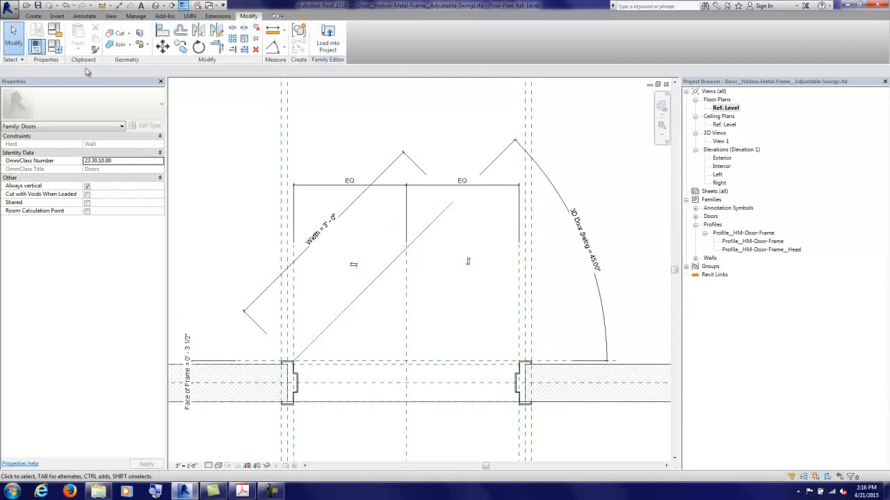
pyautogui.click(40, 7)
pyautogui.click(695, 216)
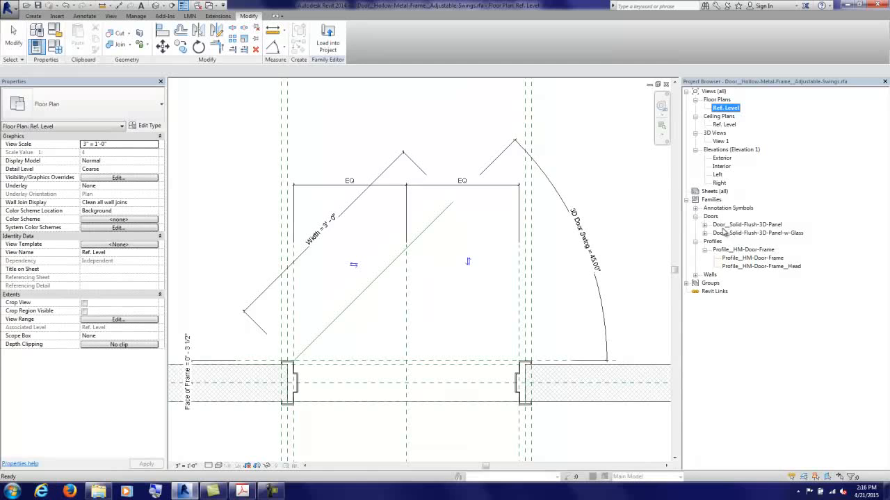
pyautogui.click(705, 225)
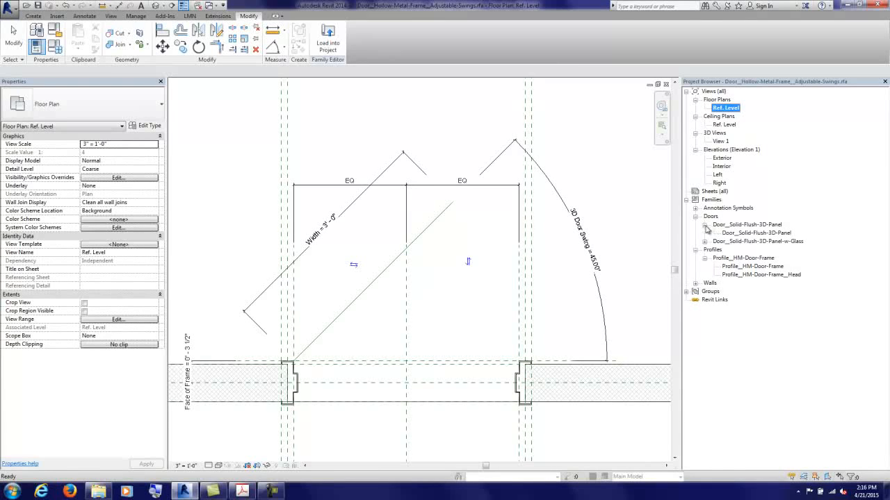
pyautogui.click(705, 241)
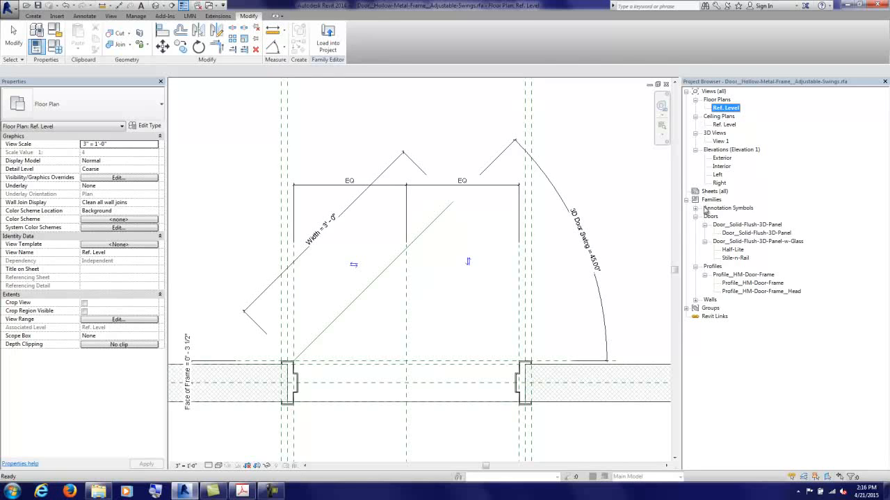
# Step: Associate the Width of the nested Door__Solid-Flush-3D-Panel type with the frame family's Width parameter
pyautogui.click(741, 234)
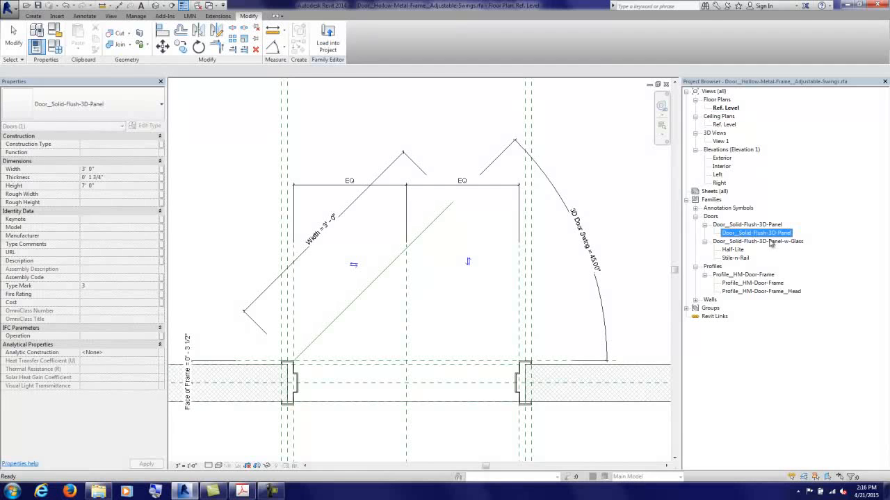
pyautogui.doubleClick(754, 234)
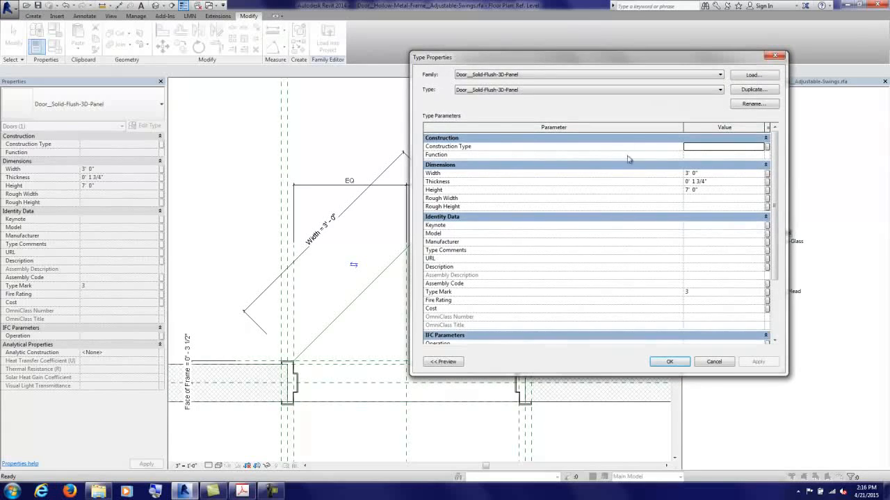
pyautogui.click(767, 173)
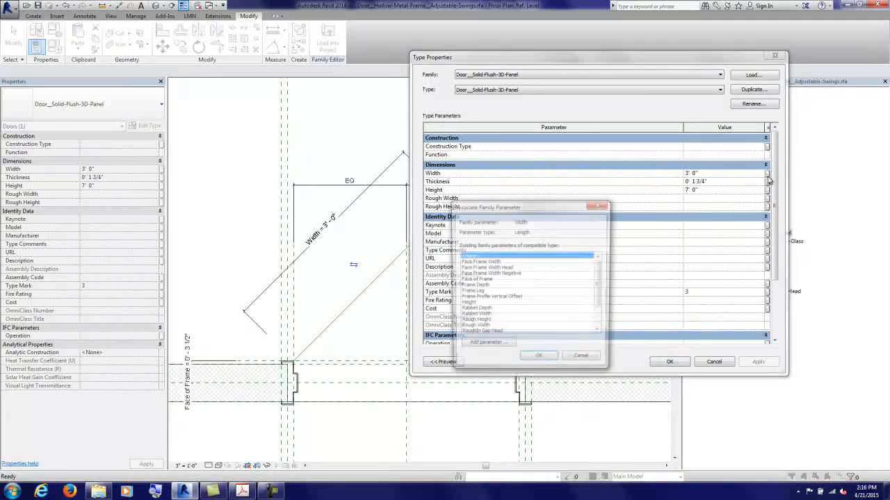
pyautogui.moveTo(599, 278); pyautogui.dragTo(600, 299)
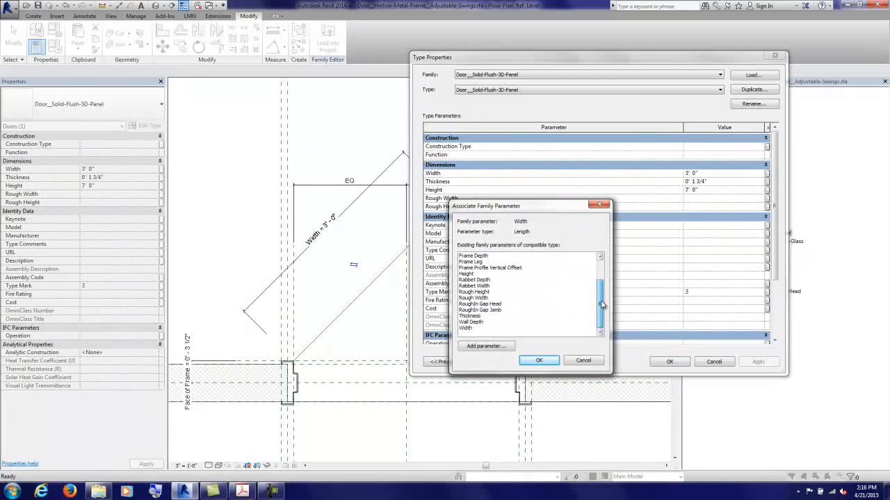
pyautogui.click(470, 327)
pyautogui.click(542, 361)
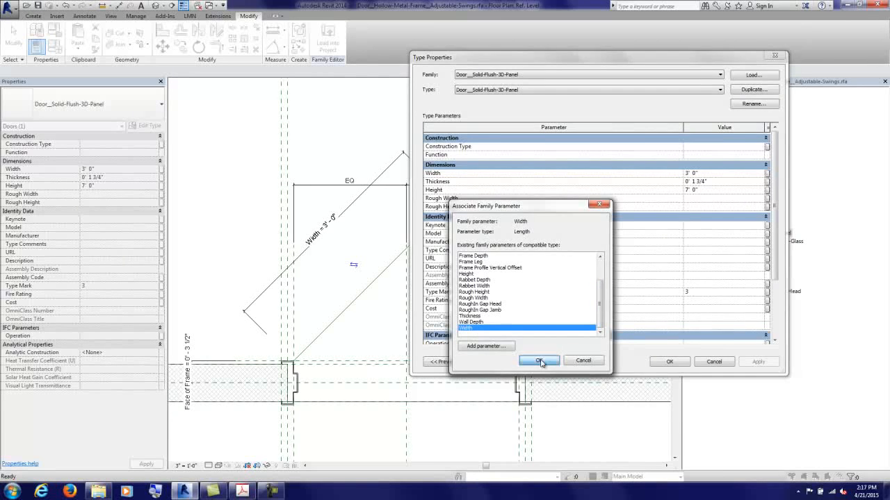
pyautogui.click(766, 181)
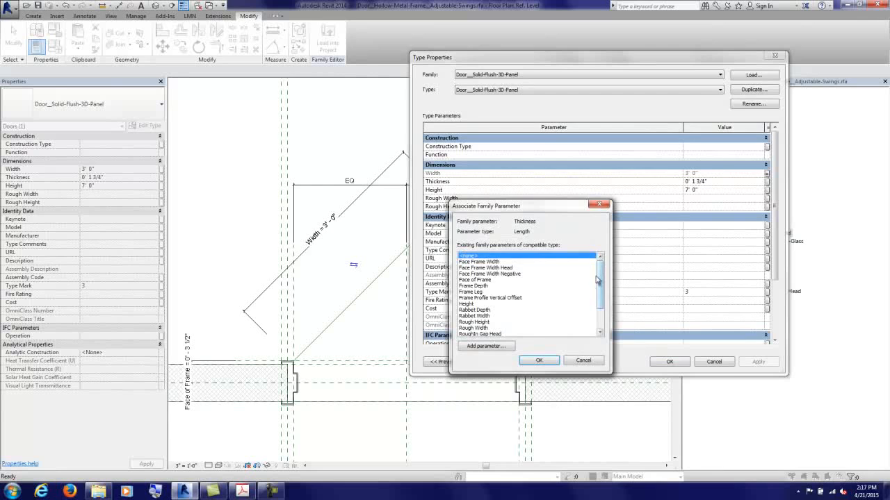
pyautogui.click(596, 279)
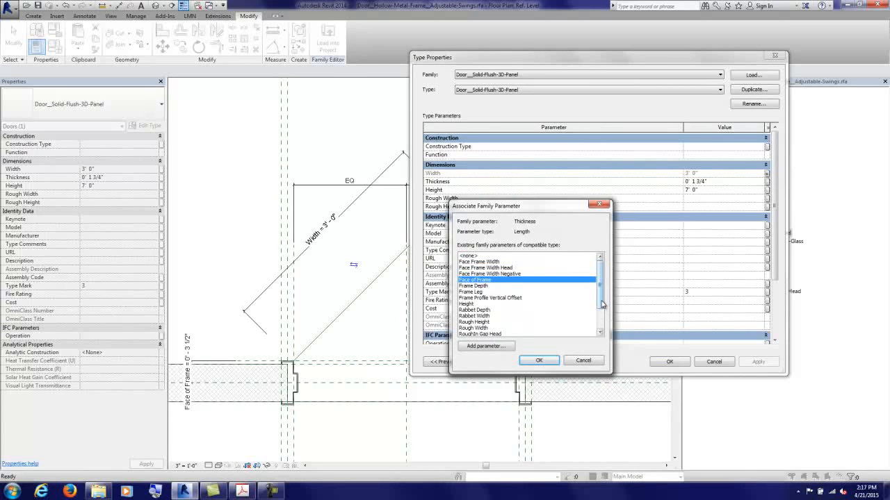
pyautogui.moveTo(602, 303); pyautogui.dragTo(602, 324)
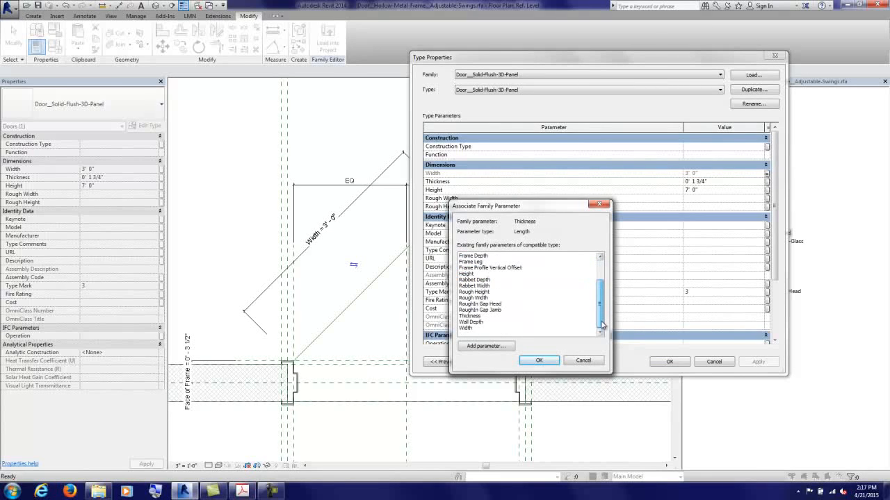
pyautogui.click(584, 360)
# Step: Accept the panel's type properties and set the Gypsum Wall Board Frame type's Thickness to 0' 1 3/4"
pyautogui.click(668, 360)
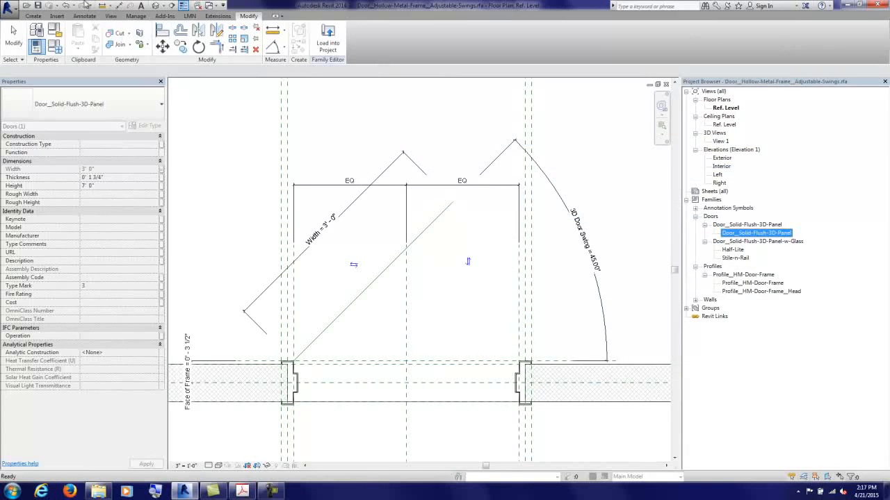
pyautogui.click(58, 49)
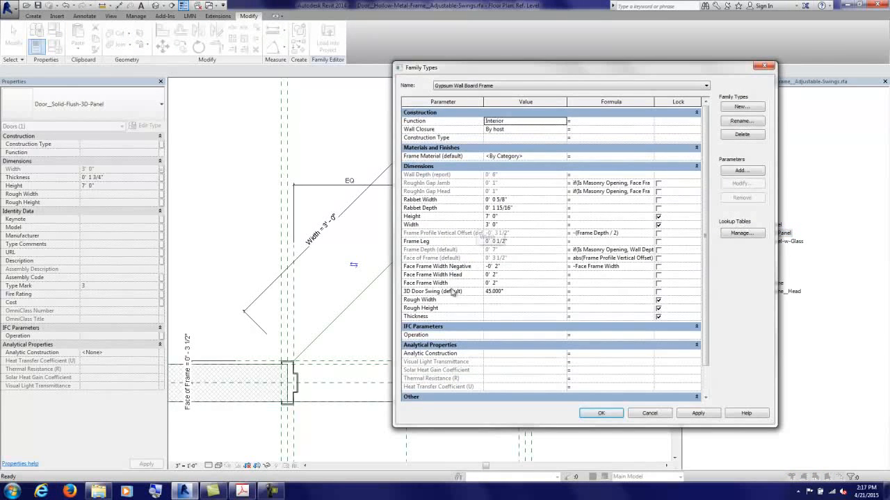
pyautogui.click(489, 317)
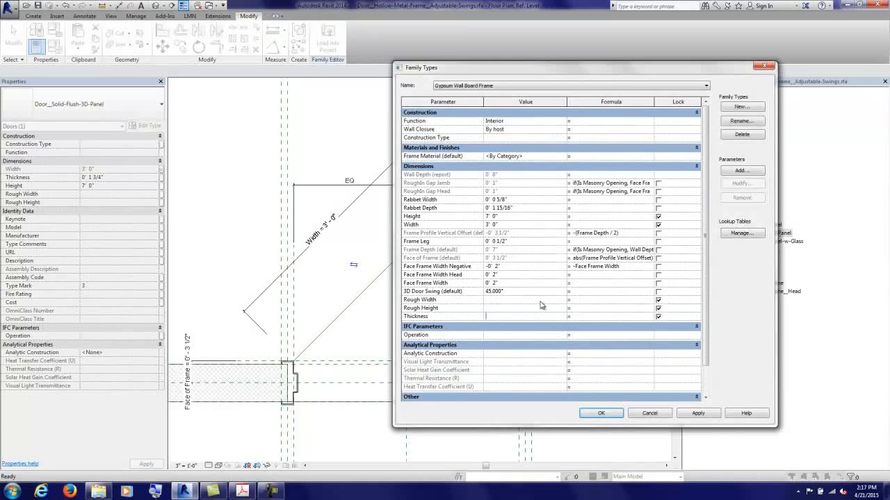
pyautogui.press('Tab')
pyautogui.click(601, 413)
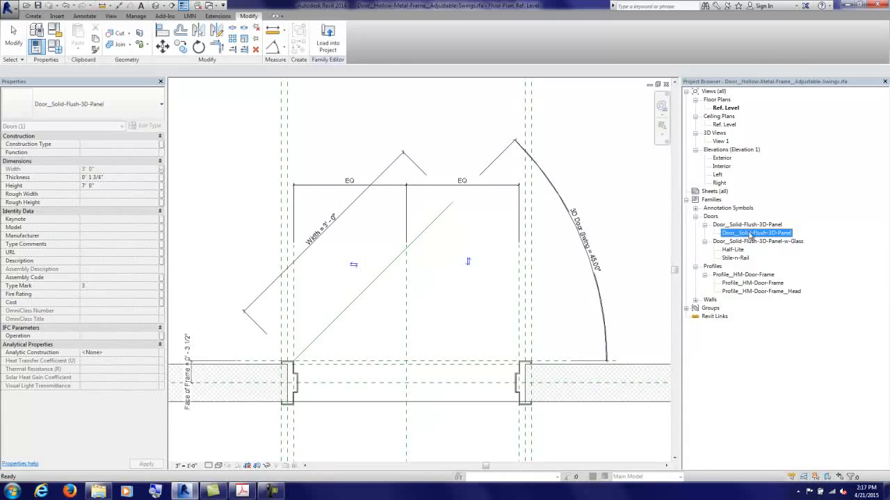
# Step: Associate the Thickness of the nested Door__Solid-Flush-3D-Panel type with the frame family's Thickness parameter
pyautogui.doubleClick(750, 234)
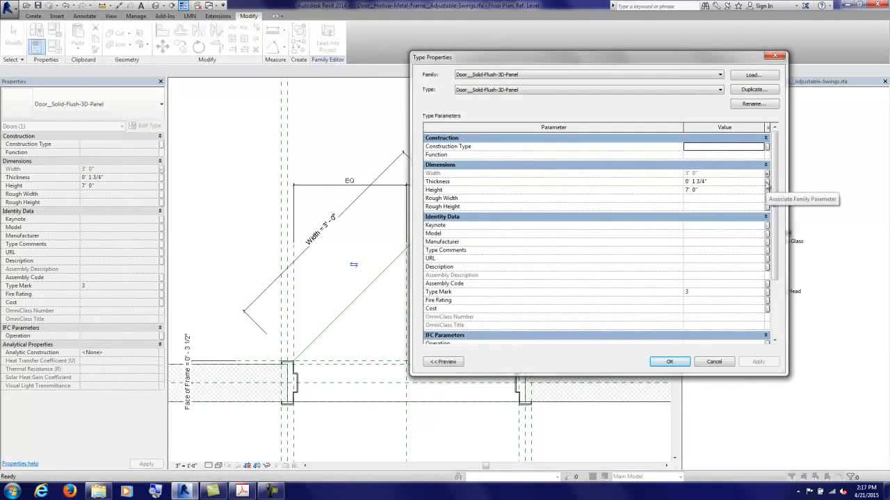
pyautogui.click(767, 183)
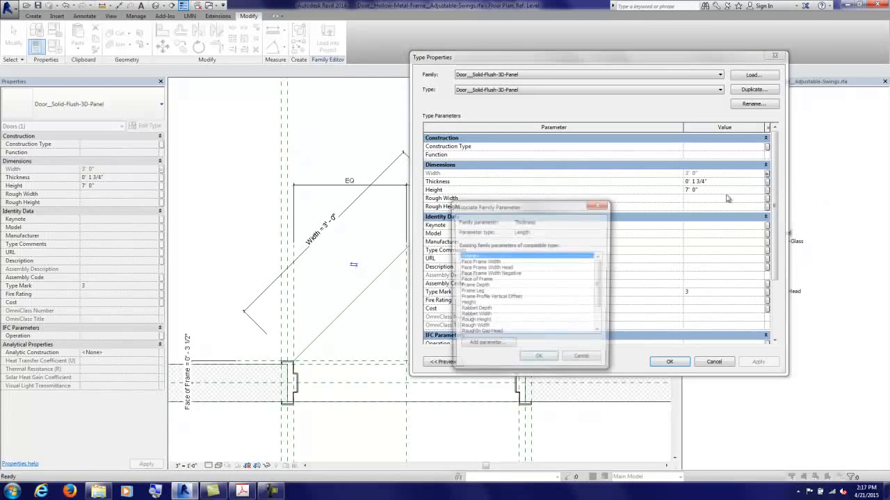
pyautogui.moveTo(600, 287); pyautogui.dragTo(601, 307)
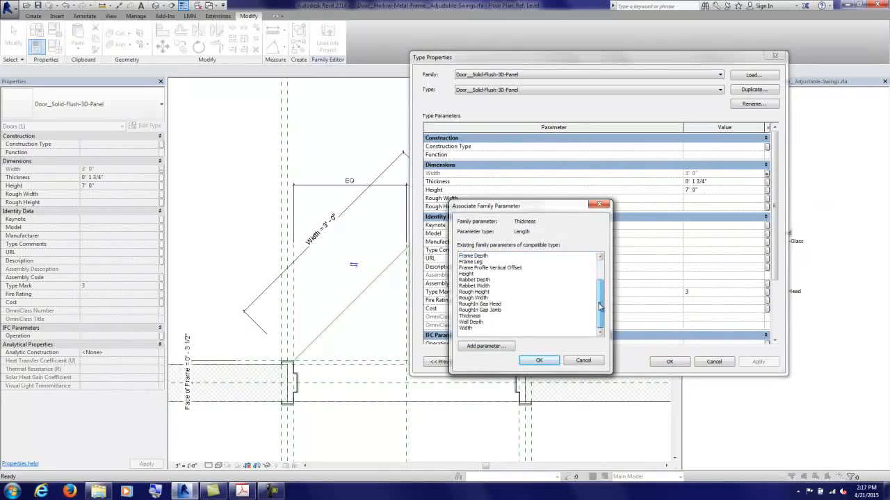
pyautogui.click(487, 317)
pyautogui.click(538, 360)
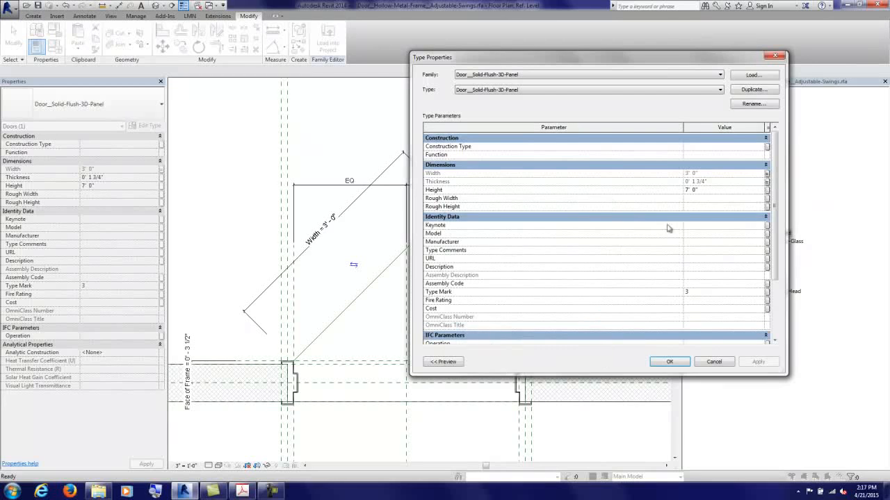
# Step: Associate the solid flush panel's Height with the frame family's Height parameter and accept the type properties
pyautogui.click(767, 190)
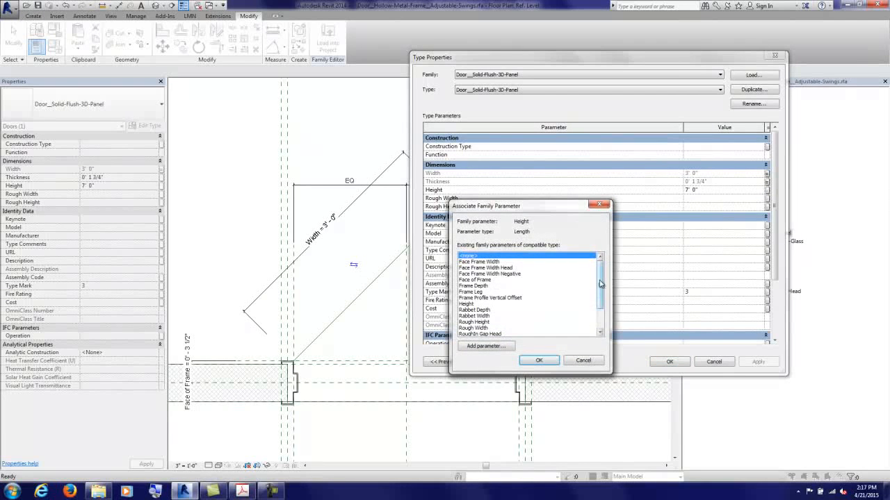
pyautogui.scroll(-5, 508, 311)
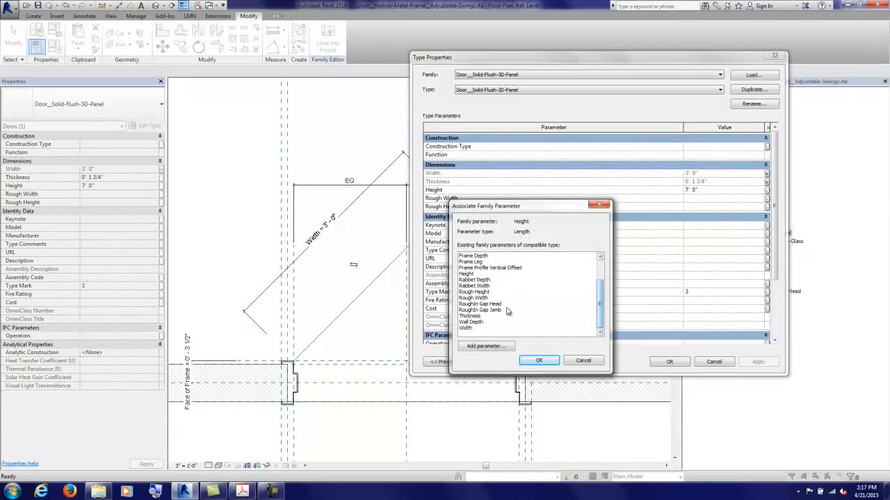
pyautogui.click(469, 274)
pyautogui.click(539, 360)
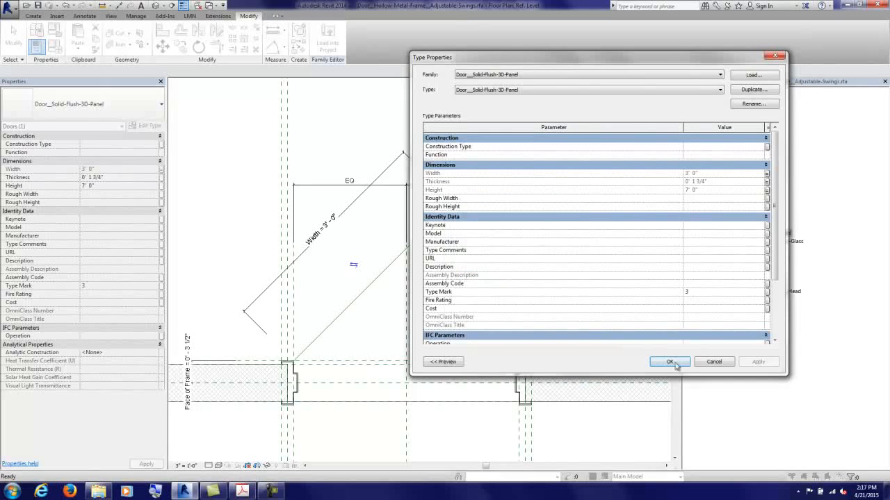
pyautogui.moveTo(780, 149)
pyautogui.mouseDown()
pyautogui.moveTo(777, 203)
pyautogui.moveTo(778, 155)
pyautogui.mouseUp()
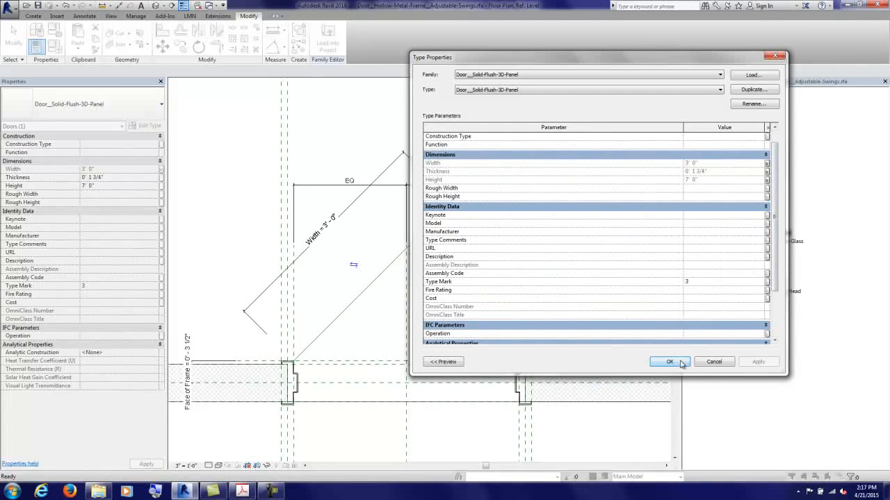
pyautogui.scroll(1, 688, 347)
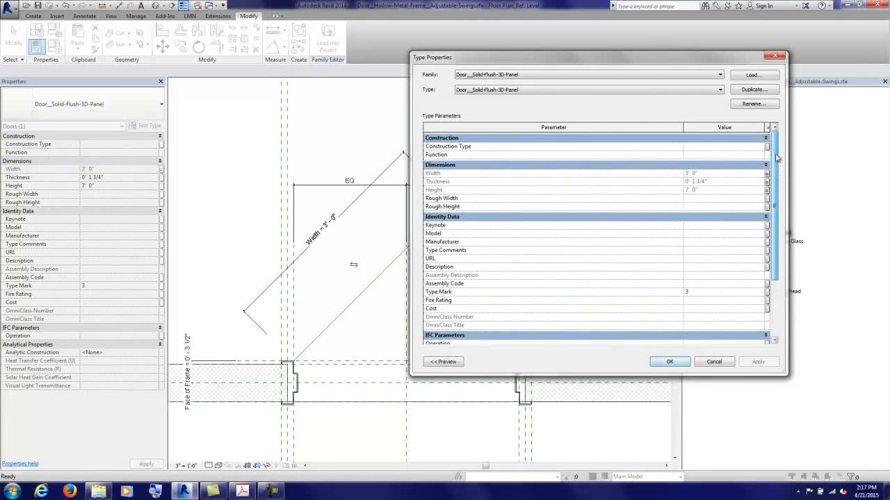
pyautogui.click(672, 361)
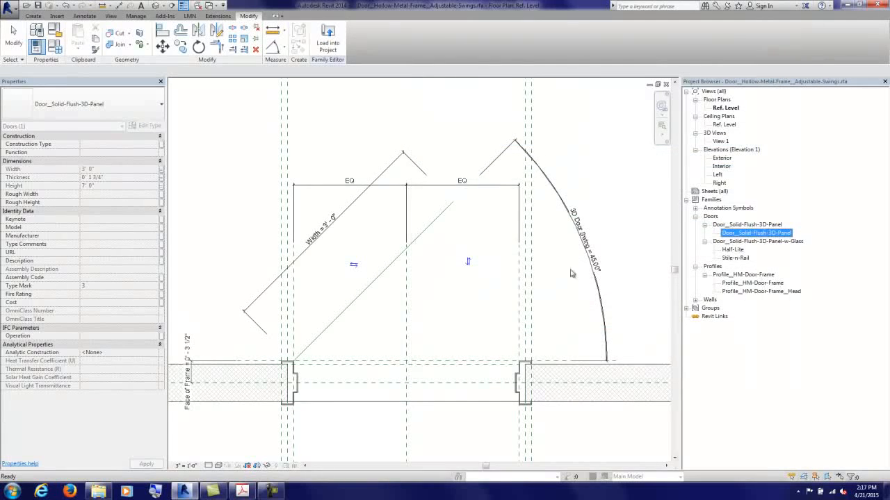
# Step: Associate the Width of the Half-Lite type of Door__Solid-Flush-3D-Panel-w-Glass with the frame family's Width parameter
pyautogui.click(732, 250)
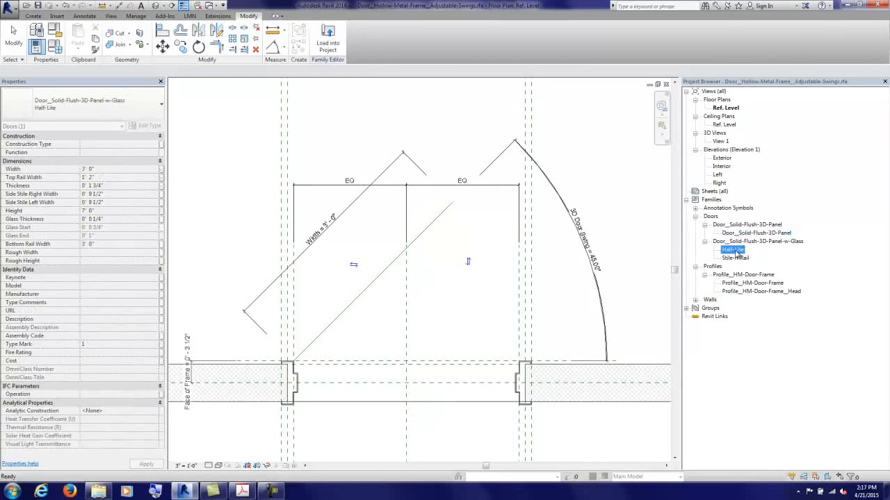
pyautogui.doubleClick(733, 250)
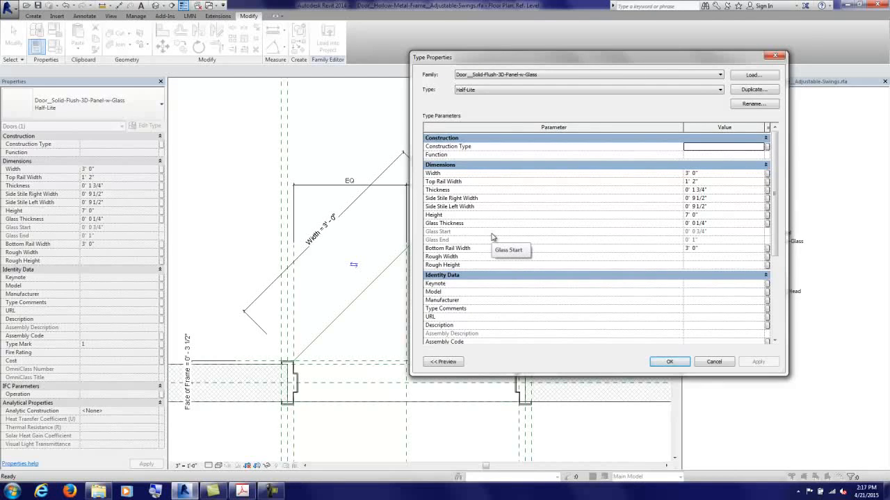
pyautogui.click(768, 173)
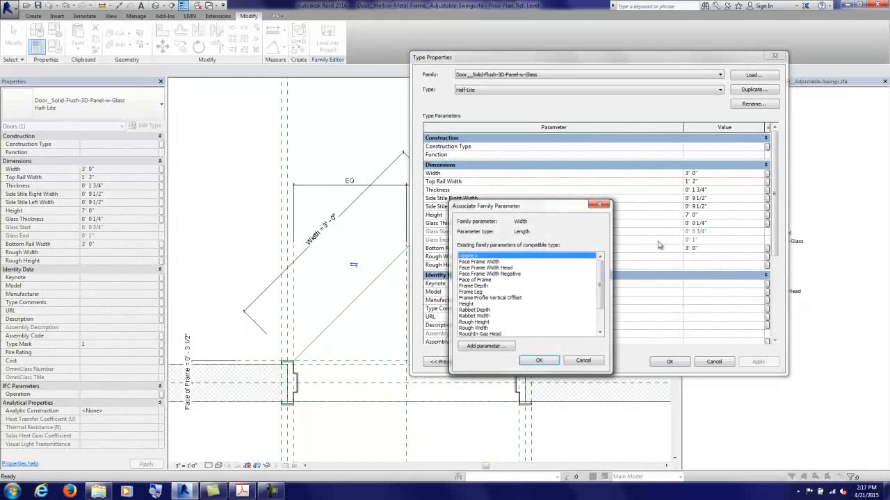
pyautogui.scroll(-2, 600, 292)
pyautogui.click(467, 328)
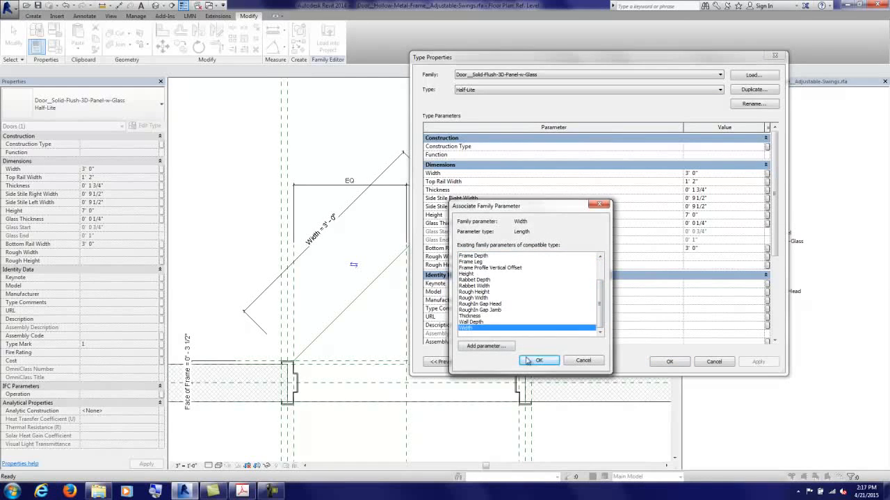
pyautogui.click(534, 360)
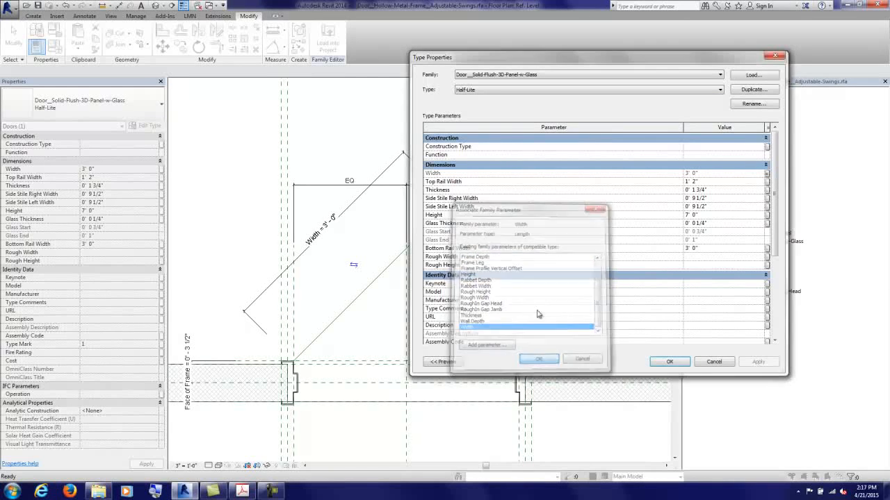
# Step: Associate the Half-Lite type's Top Rail Width with a new type family parameter named Top Rail Width, grouped under Dimensions
pyautogui.click(767, 181)
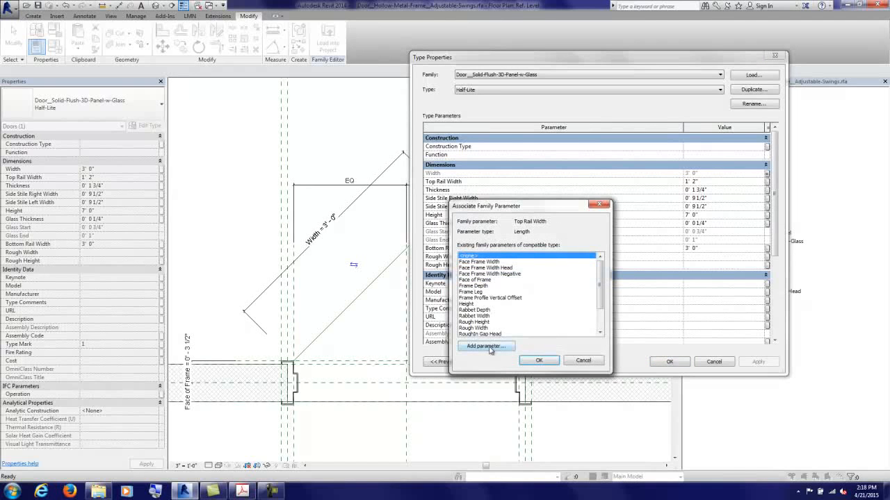
pyautogui.click(486, 346)
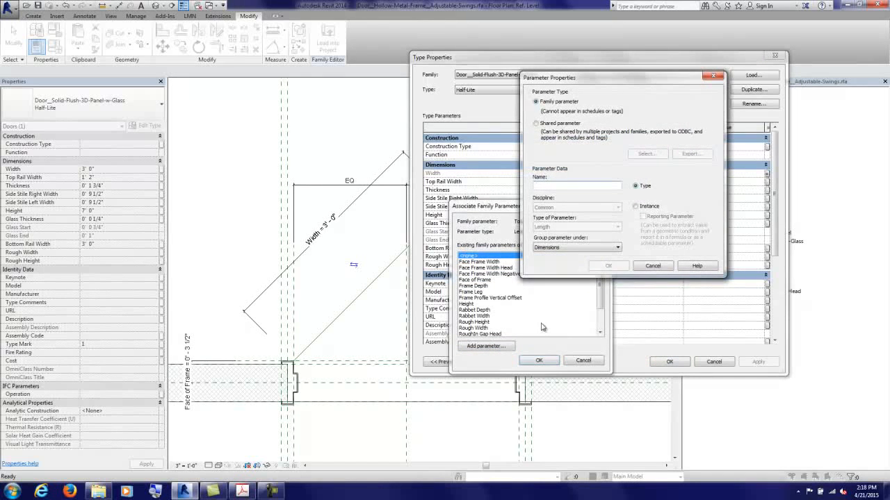
pyautogui.write('Top Rail Width')
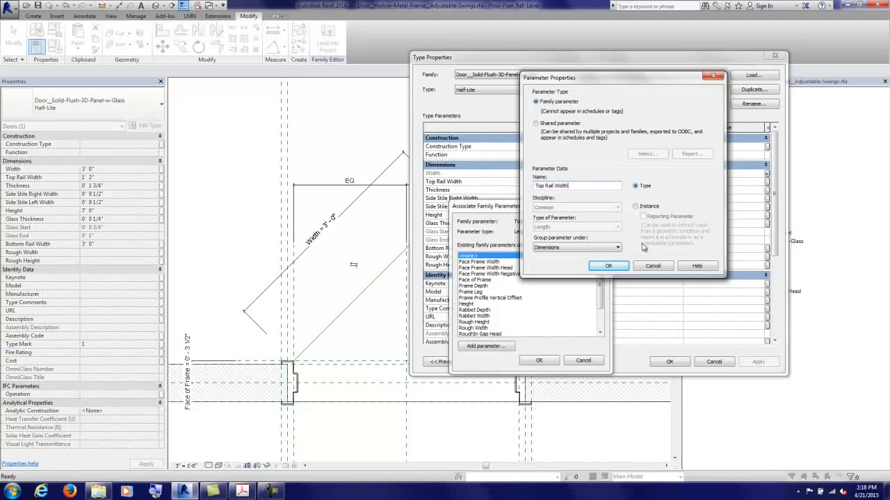
pyautogui.click(609, 267)
pyautogui.click(540, 362)
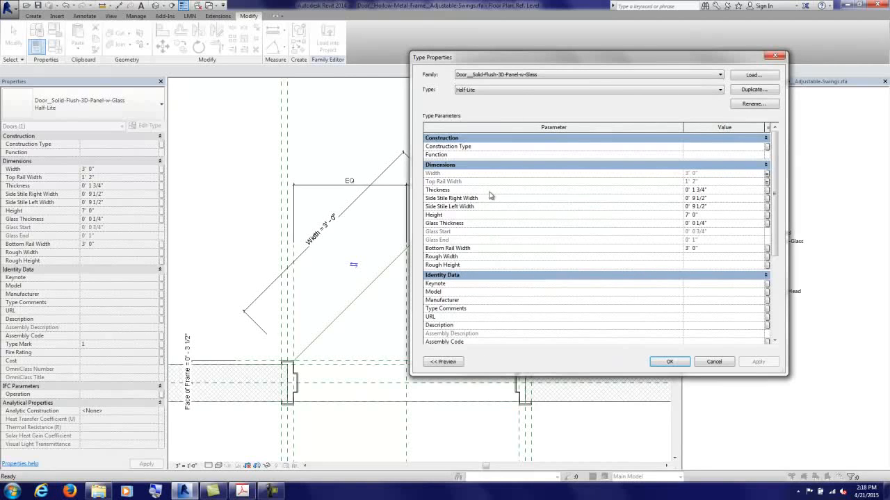
# Step: Associate the Half-Lite type's Thickness with the frame family's existing Thickness parameter
pyautogui.click(766, 190)
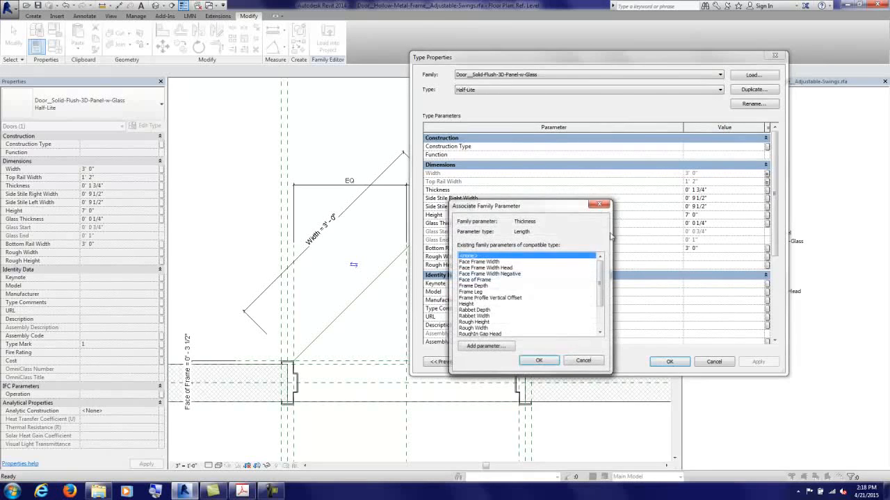
pyautogui.moveTo(602, 297); pyautogui.dragTo(601, 311)
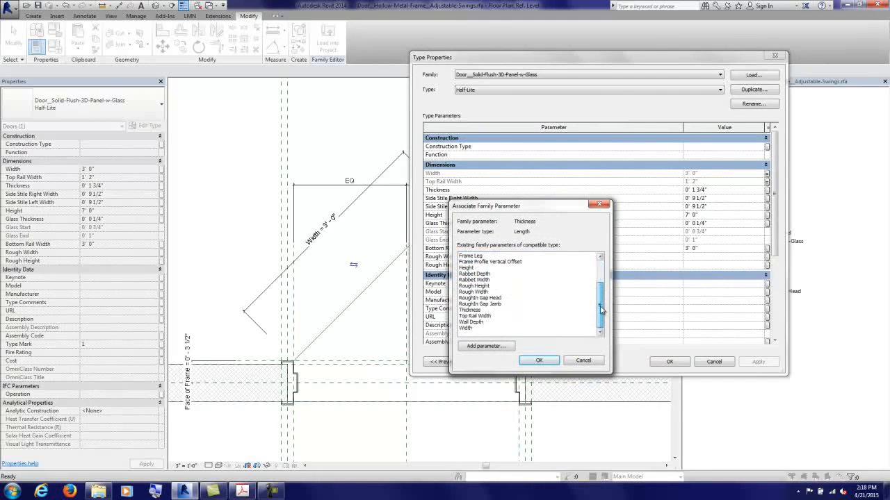
pyautogui.click(469, 310)
pyautogui.click(539, 361)
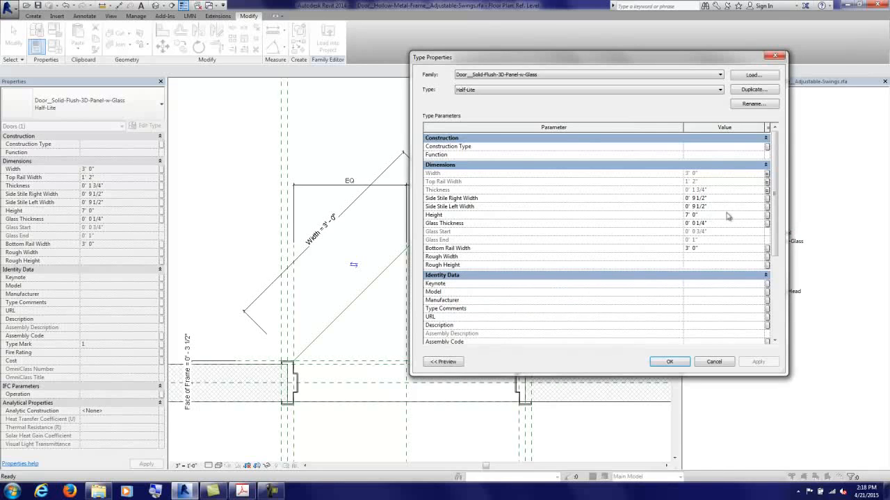
# Step: Associate the Half-Lite type's Side Stile Right Width with a new type family parameter named Side Stile Right Width, grouped under Dimensions
pyautogui.click(767, 199)
pyautogui.click(487, 346)
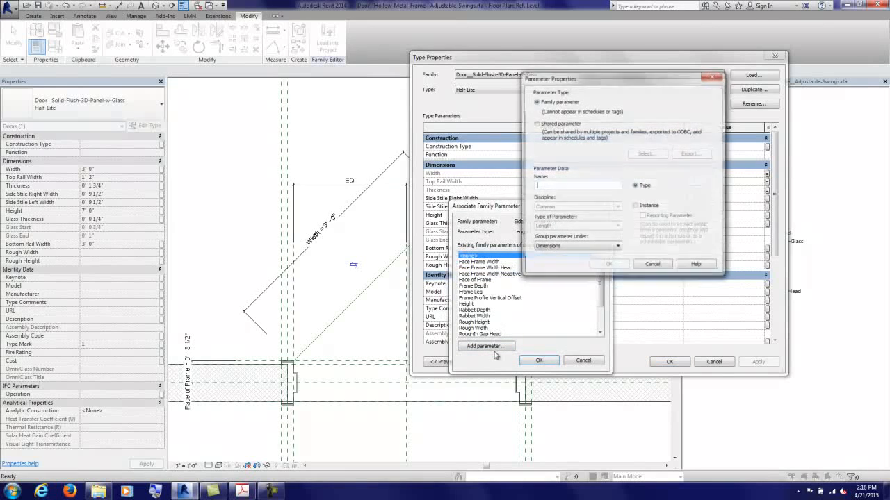
pyautogui.write('Side Stile Right Width')
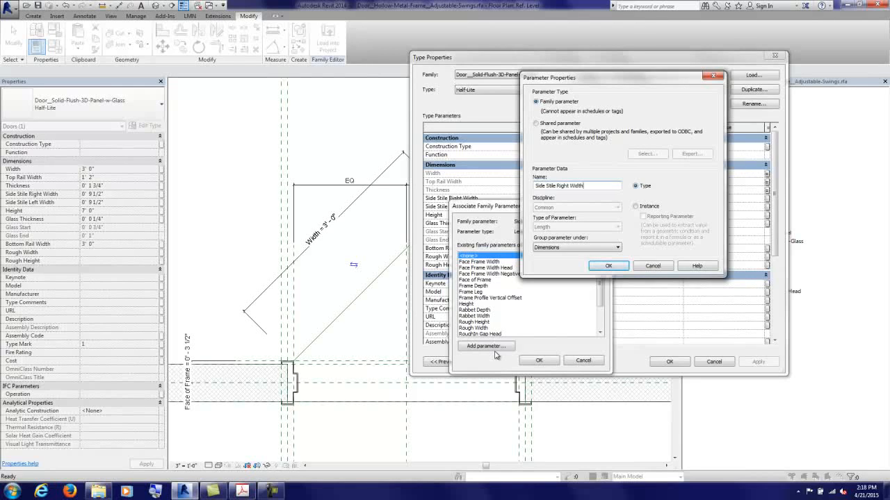
pyautogui.click(609, 267)
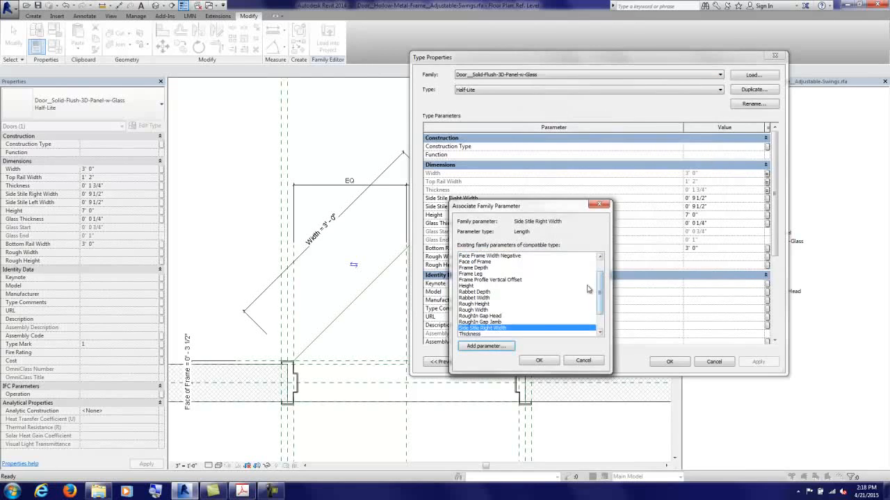
pyautogui.click(536, 360)
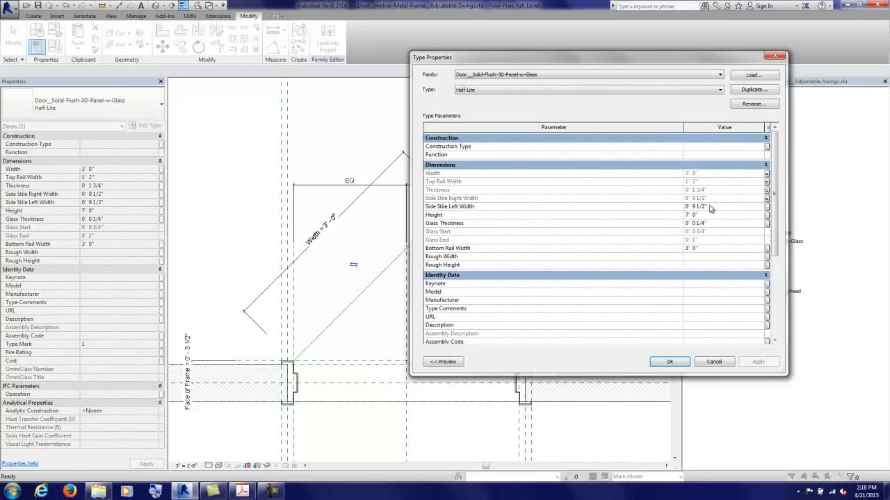
# Step: Associate the Half-Lite type's Side Stile Left Width with a new type family parameter named Side Stile Left Width
pyautogui.click(767, 208)
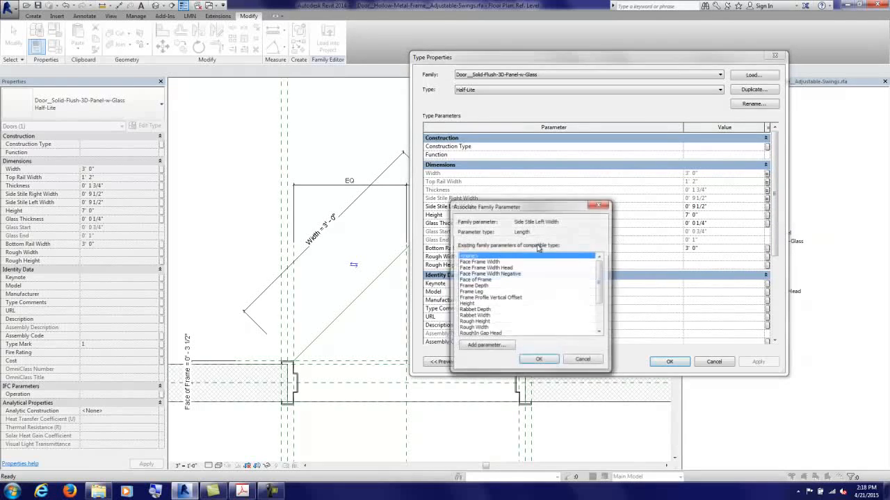
pyautogui.click(486, 346)
pyautogui.write('Side ')
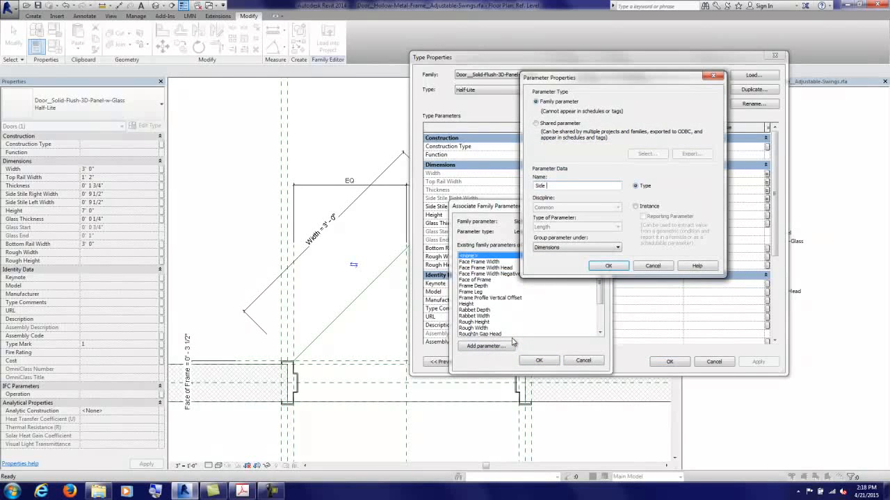
pyautogui.write('Stile Left Width')
pyautogui.press('Return')
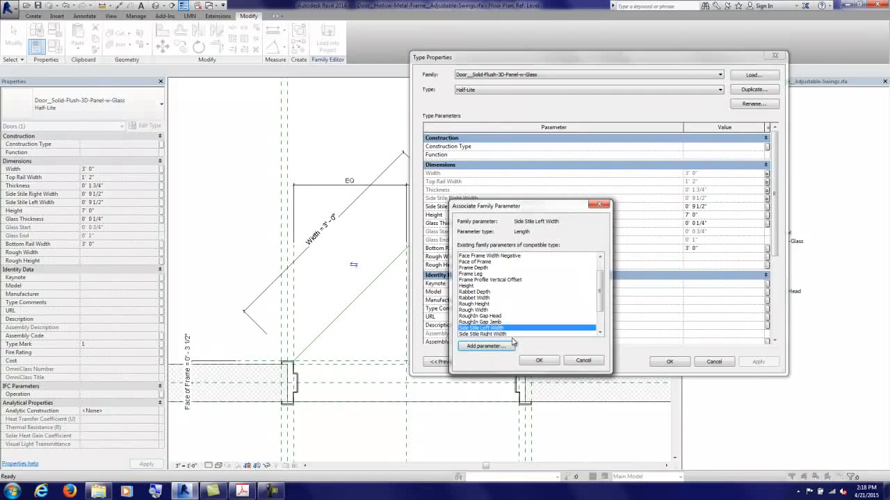
pyautogui.click(535, 361)
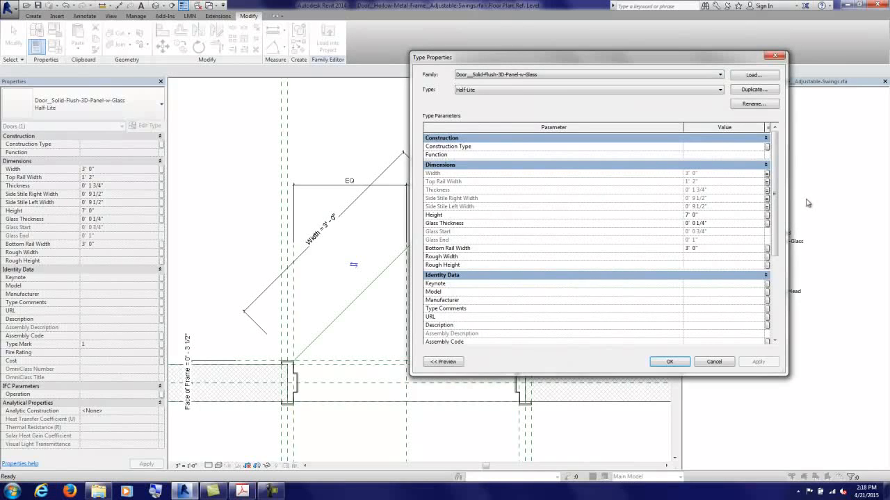
# Step: Associate the Half-Lite type's Height with the frame family's existing Height parameter
pyautogui.click(767, 215)
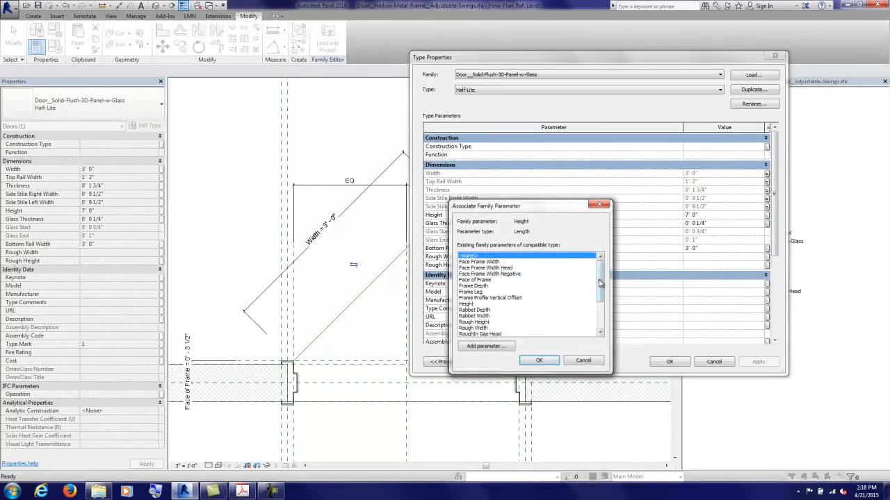
pyautogui.moveTo(601, 262); pyautogui.dragTo(601, 301)
pyautogui.click(480, 269)
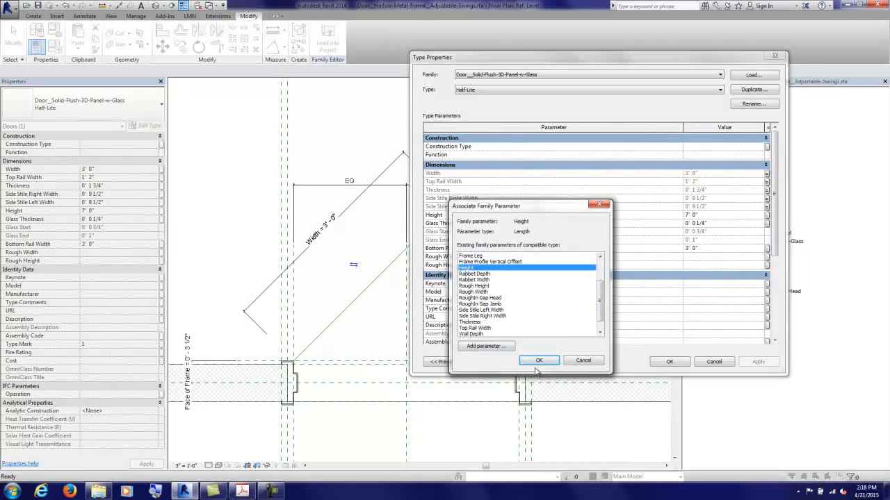
pyautogui.click(539, 363)
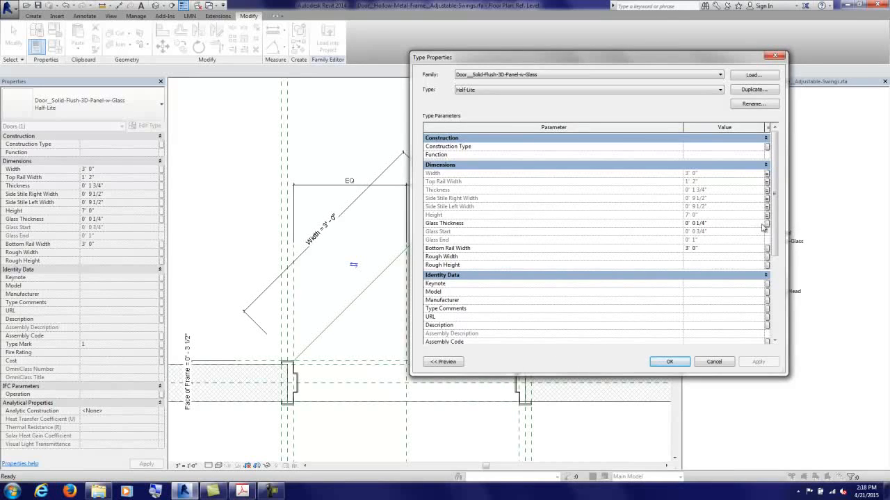
# Step: Associate the Half-Lite type's Glass Thickness with a new type family parameter named Glass Thickness, grouped under Dimensions
pyautogui.click(767, 226)
pyautogui.click(472, 347)
pyautogui.write('Glass Thickness')
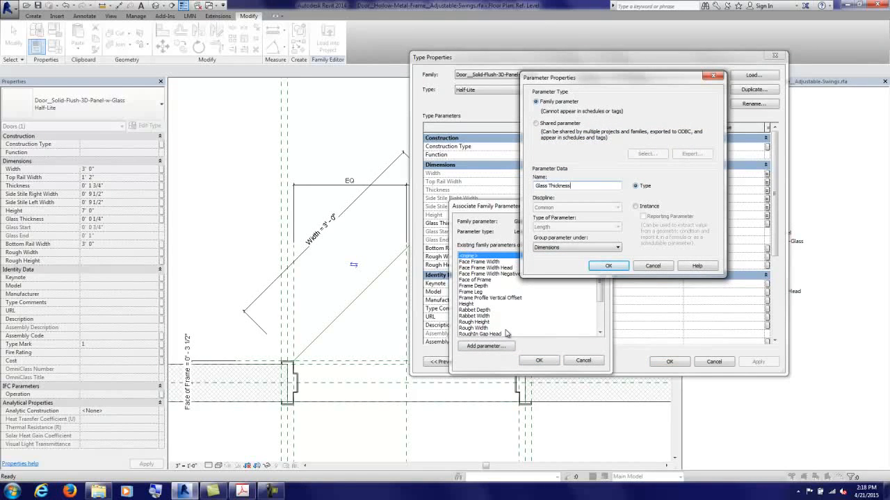
pyautogui.press('Return')
pyautogui.click(539, 360)
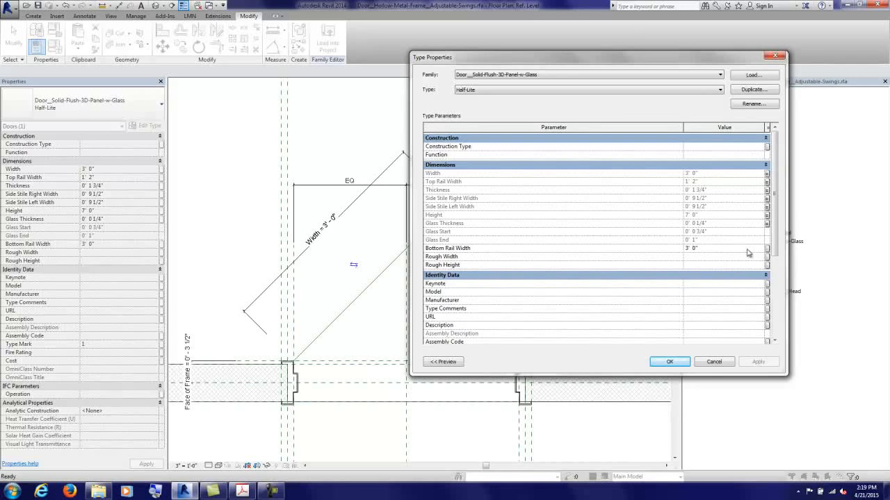
# Step: Associate the Half-Lite type's Bottom Rail Width with a new type family parameter named Bottom Rail Width and accept the type properties
pyautogui.click(767, 248)
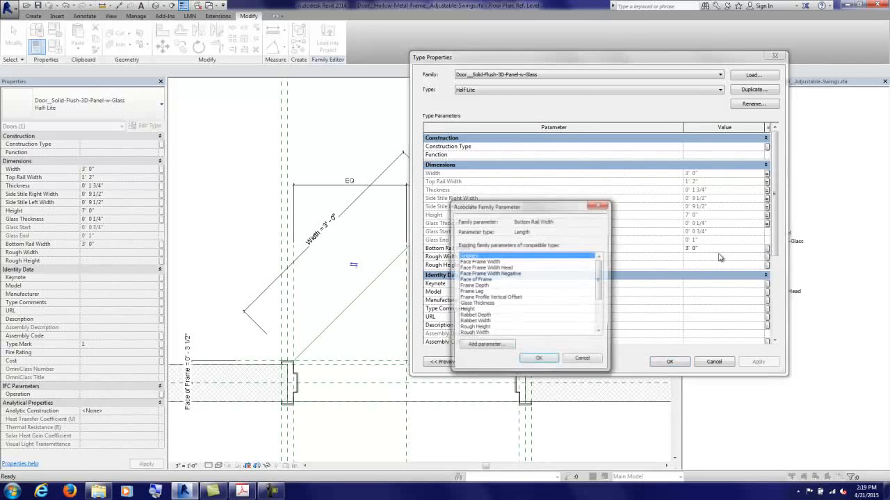
pyautogui.click(486, 346)
pyautogui.write('Bottom Rail Width')
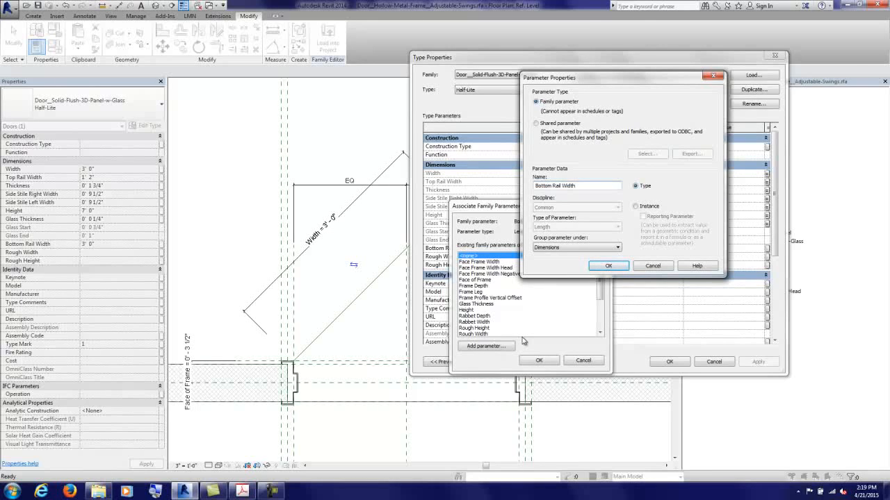
pyautogui.press('Return')
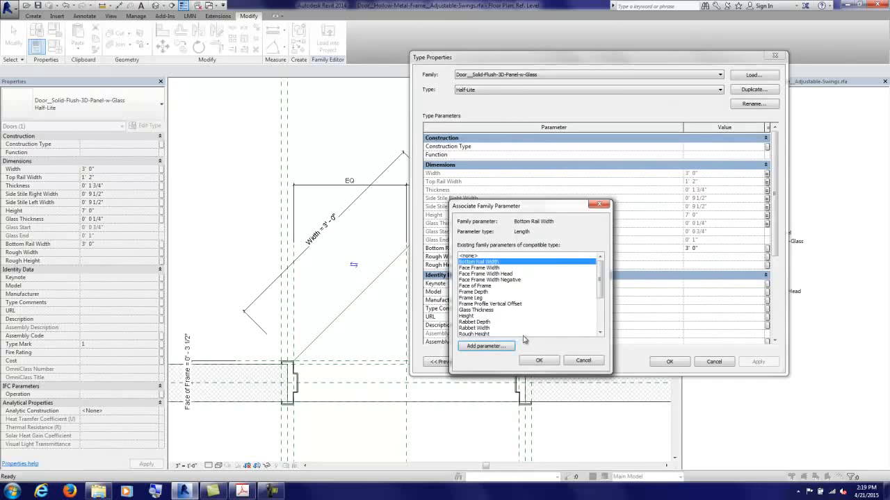
pyautogui.click(535, 360)
pyautogui.click(670, 362)
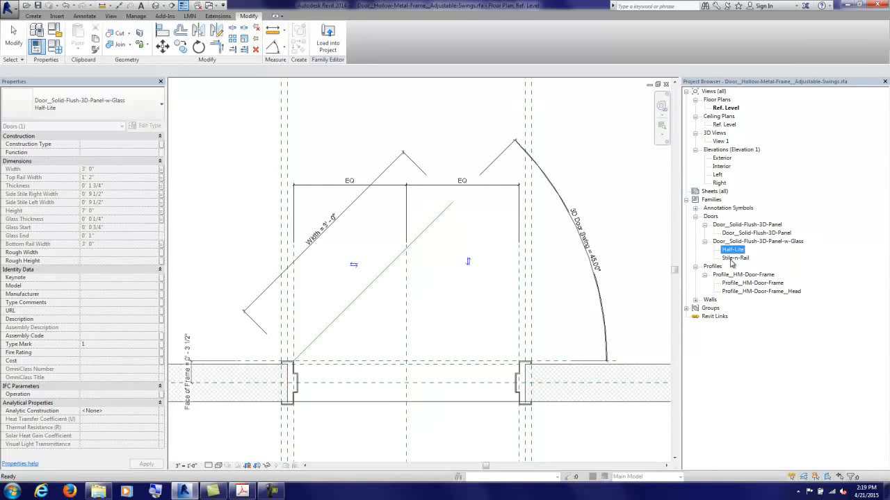
# Step: Check the Half-Lite type's associated parameters and delete the Stile-n-Rail type from the glass panel family
pyautogui.click(731, 259)
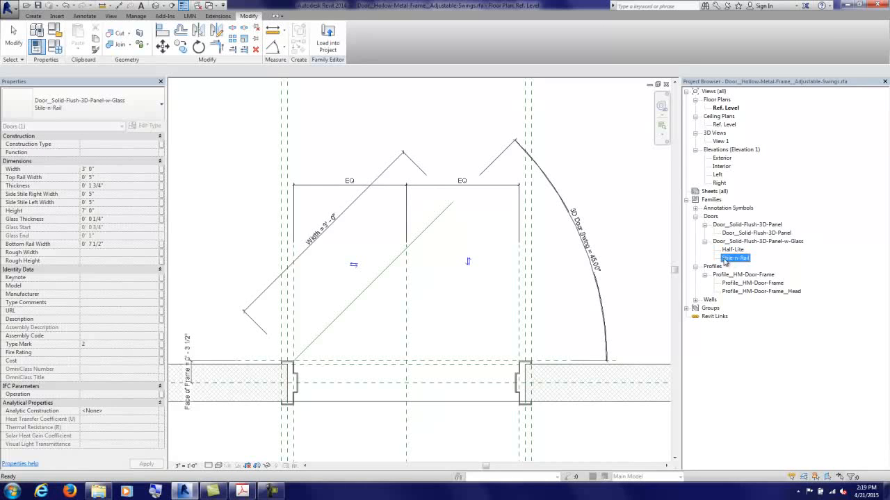
pyautogui.doubleClick(731, 251)
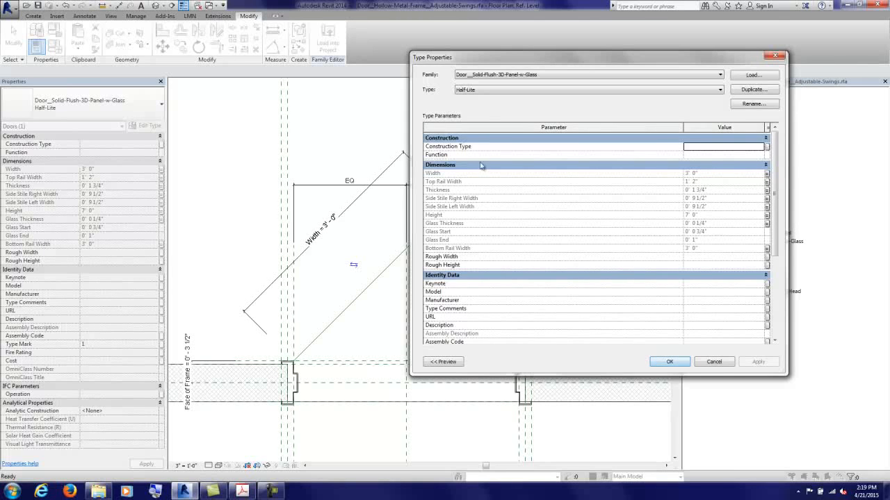
pyautogui.click(669, 362)
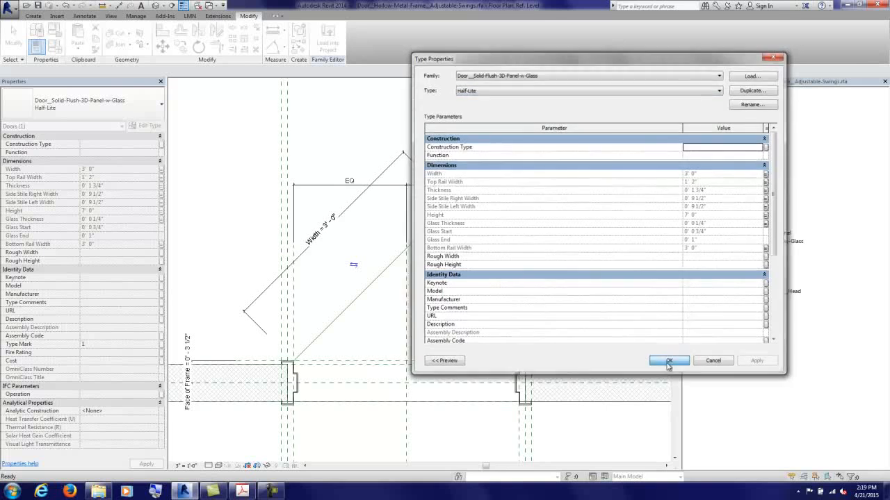
pyautogui.click(739, 258)
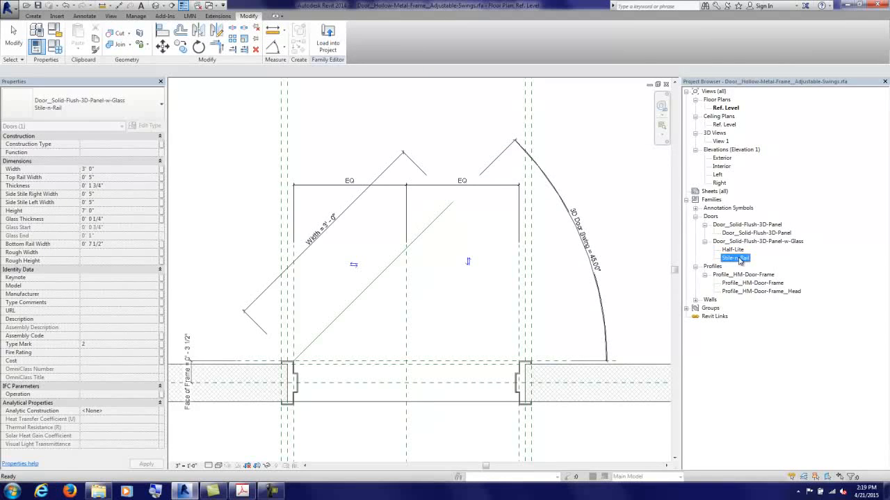
pyautogui.press('Delete')
# Step: Rename the Half-Lite type as Door__Solid-Flush-3D-Panel-w-Glass and deselect it
pyautogui.rightClick(732, 251)
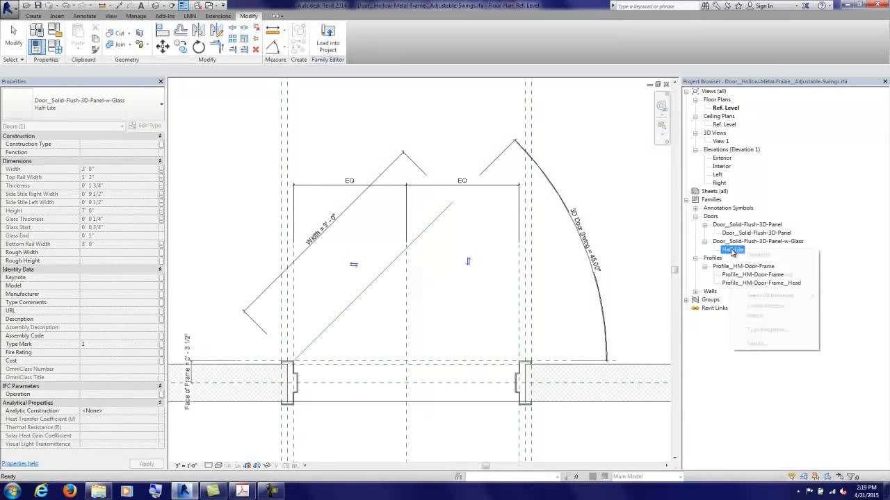
pyautogui.click(756, 286)
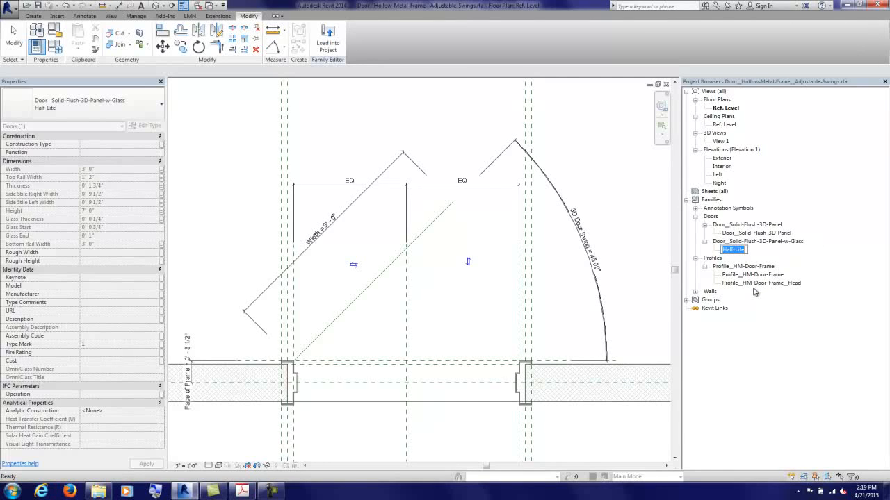
pyautogui.write('Door__Solid-Flush-3D-Panel-')
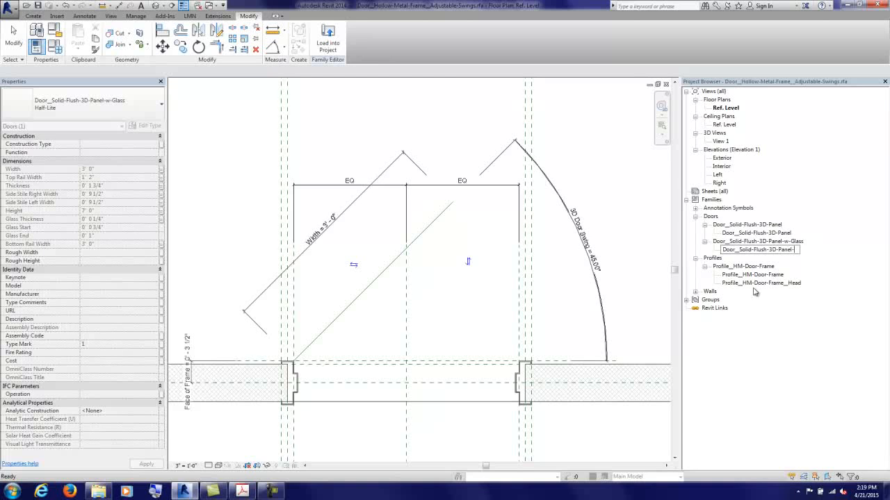
pyautogui.write('ss')
pyautogui.press('Return')
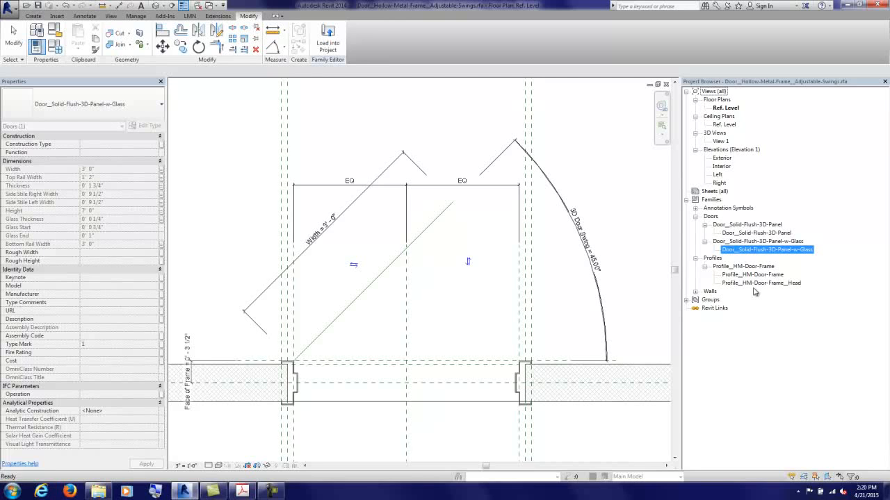
pyautogui.click(594, 219)
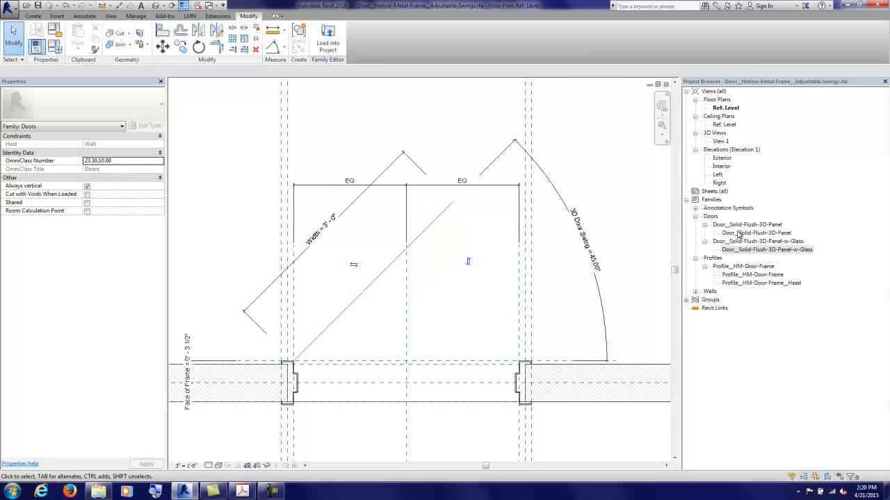
pyautogui.click(33, 15)
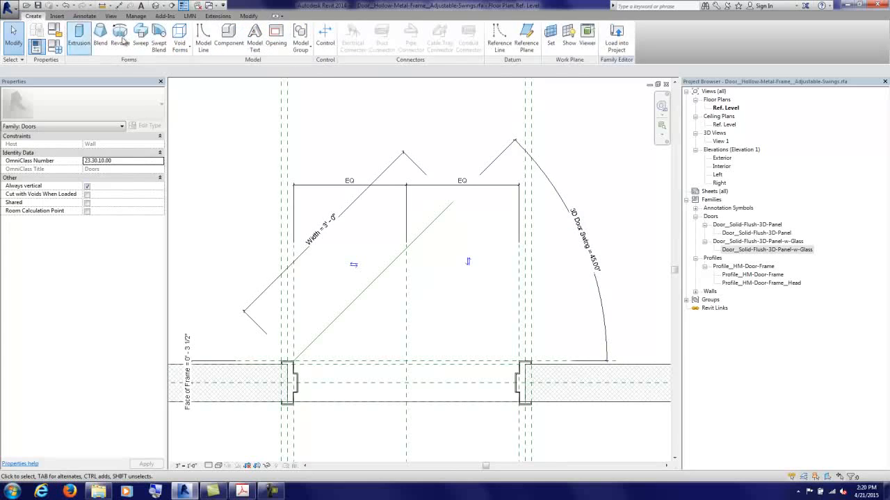
pyautogui.click(226, 43)
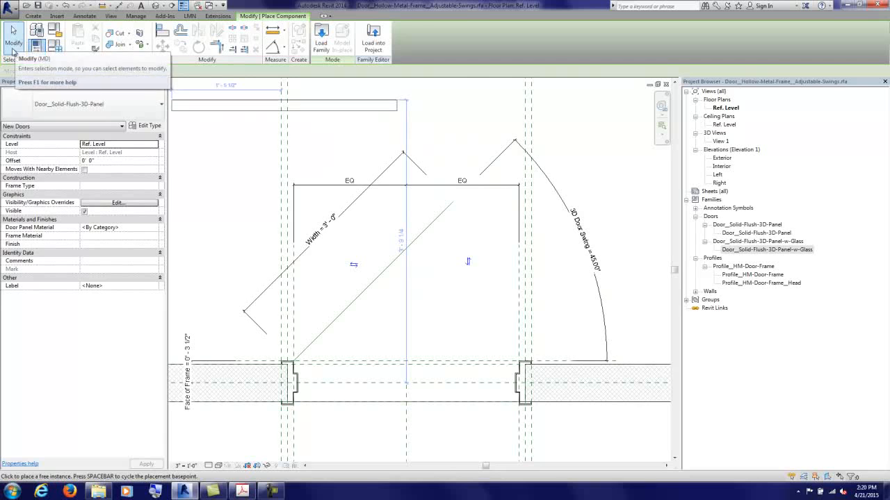
pyautogui.scroll(-6, 344, 167)
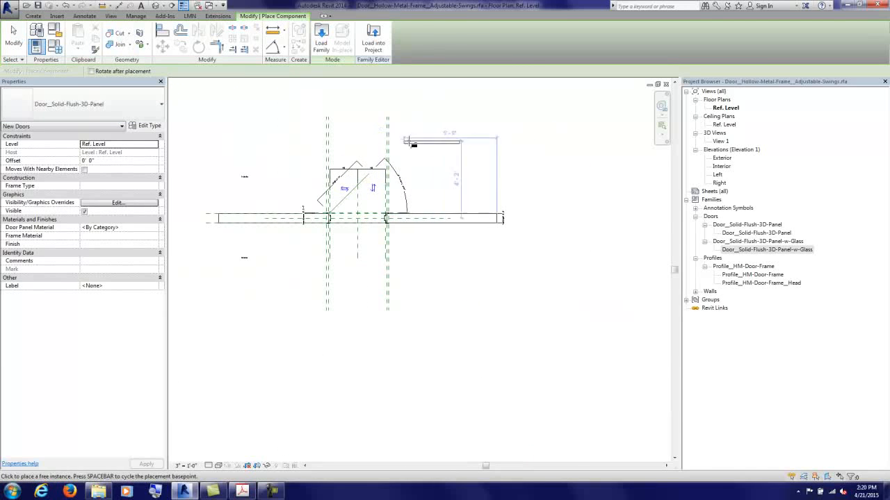
pyautogui.click(14, 38)
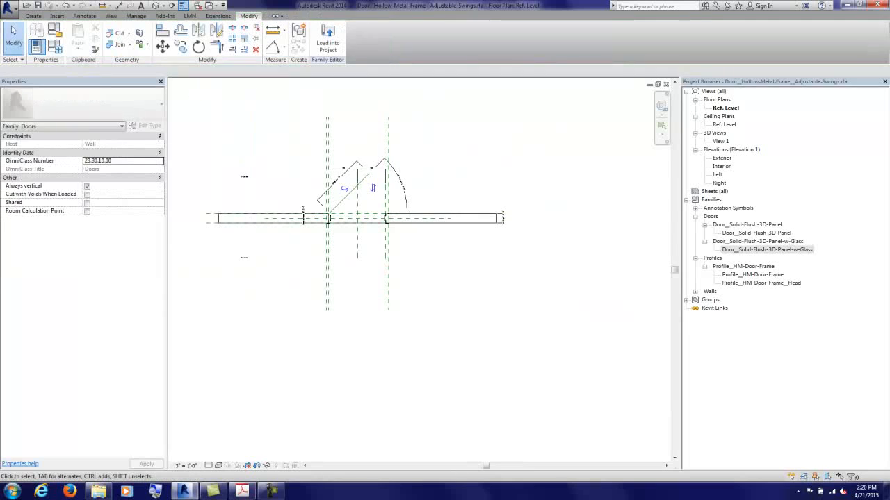
# Step: Open the nested Door__Solid-Flush-3D-Panel family for editing and make it Work Plane-Based
pyautogui.click(743, 225)
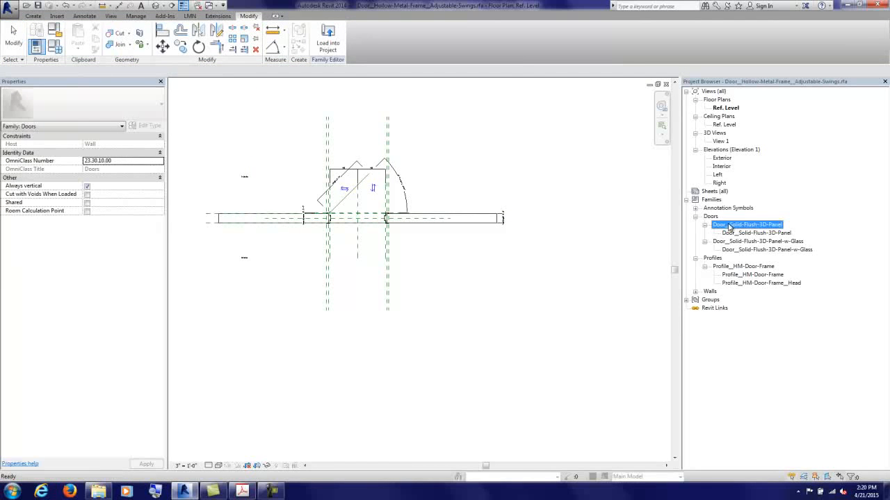
pyautogui.rightClick(735, 228)
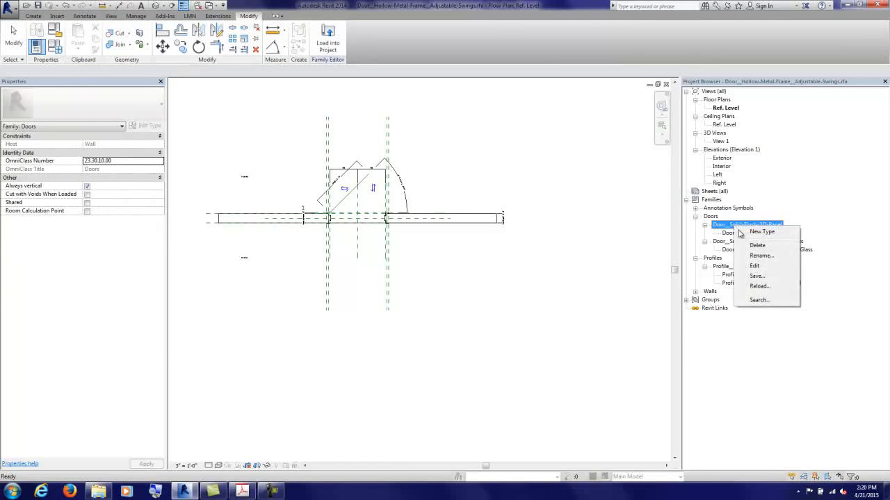
pyautogui.click(752, 266)
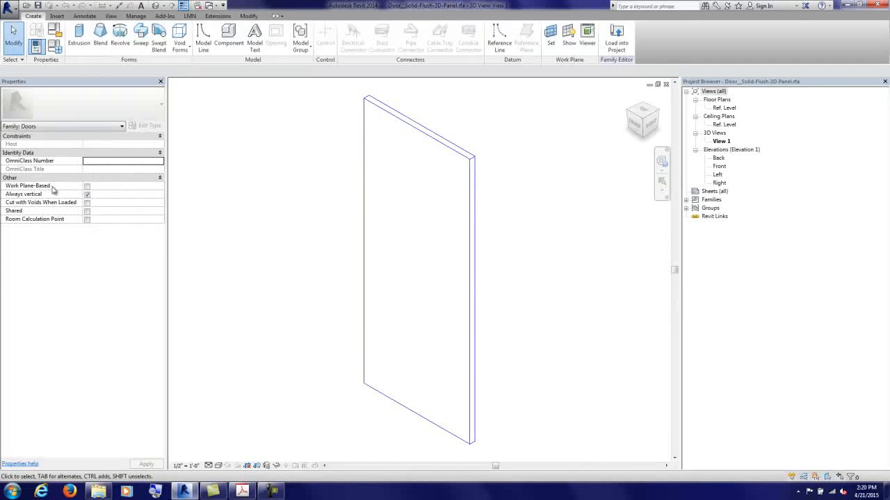
pyautogui.click(87, 186)
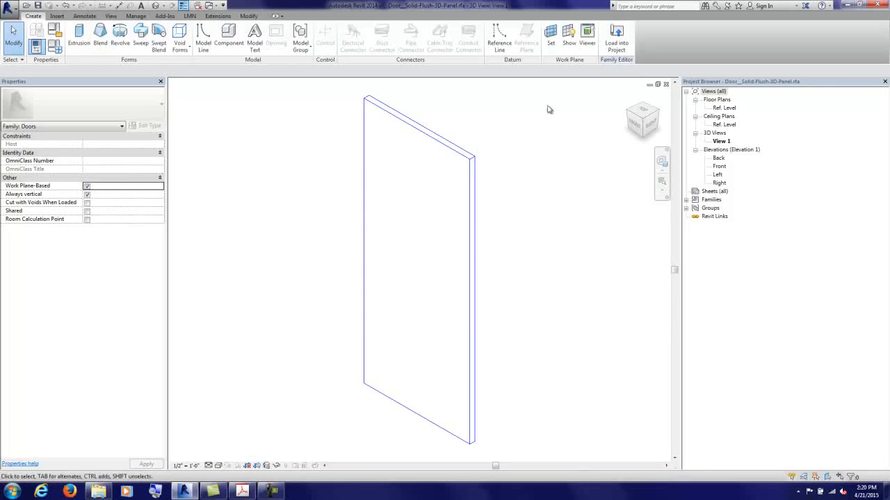
# Step: Load the modified solid flush panel family back into the hollow metal frame family, overwriting the existing version
pyautogui.click(615, 46)
pyautogui.click(420, 316)
pyautogui.click(380, 228)
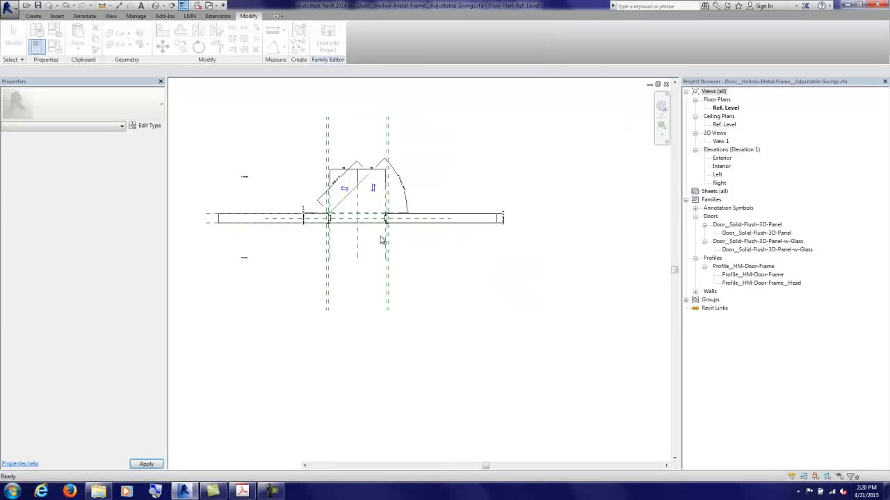
# Step: Open the nested Door__Solid-Flush-3D-Panel-w-Glass family for editing and delete its Half-Lite family type
pyautogui.click(734, 235)
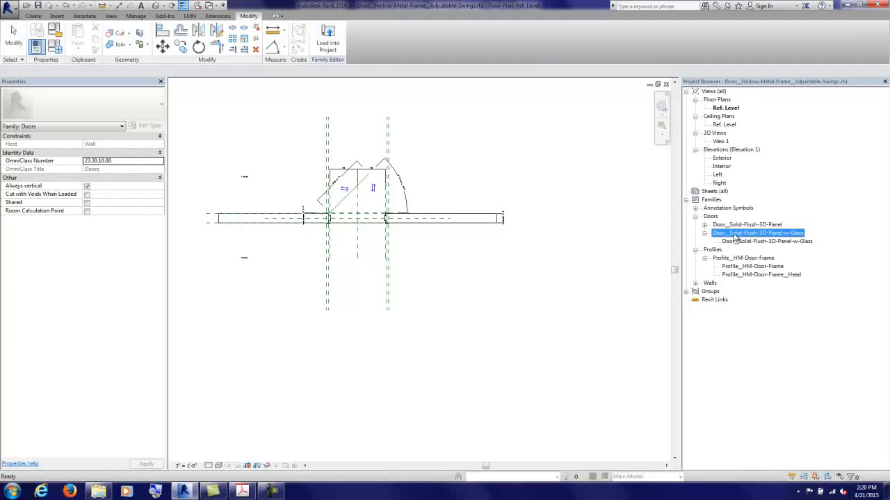
pyautogui.rightClick(734, 235)
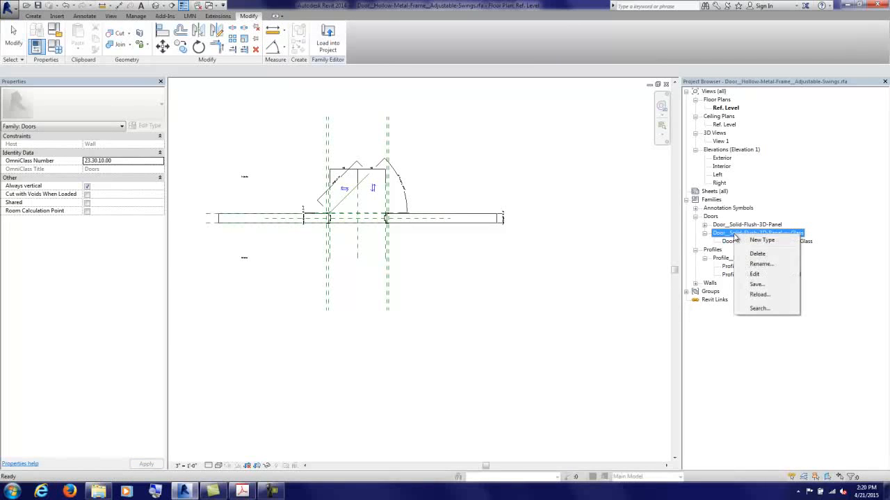
pyautogui.click(758, 274)
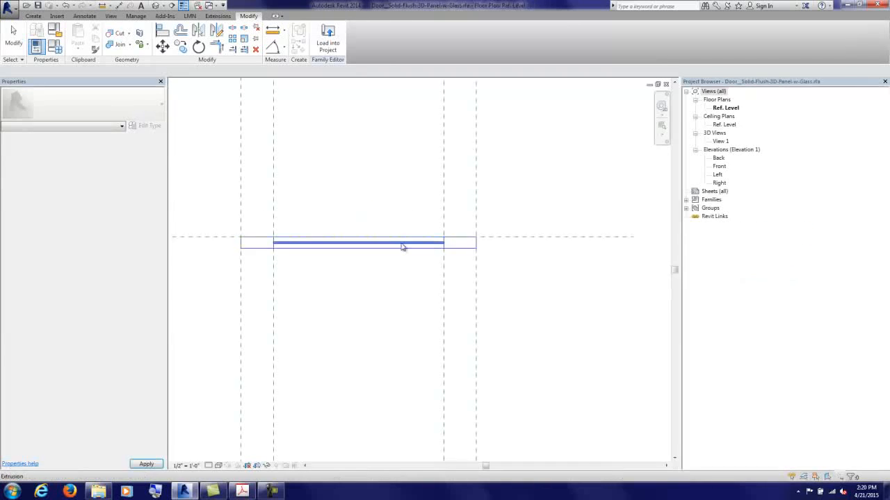
pyautogui.click(56, 46)
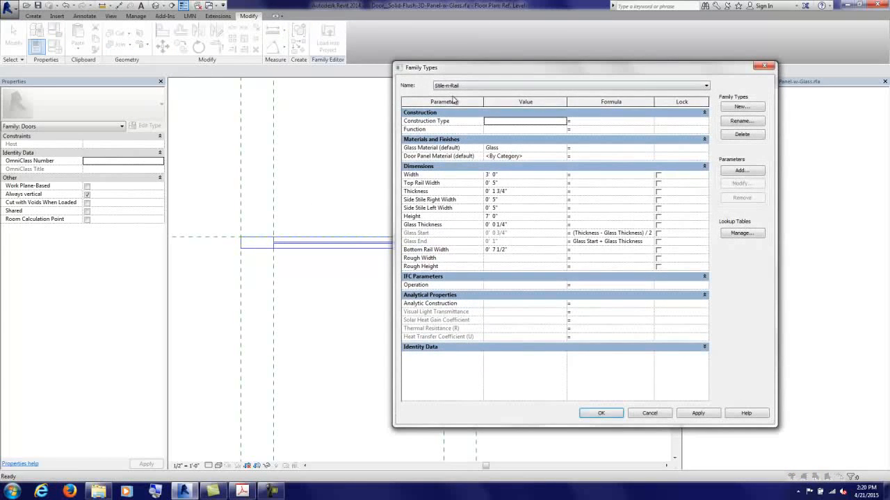
pyautogui.click(465, 85)
pyautogui.click(466, 84)
pyautogui.click(464, 86)
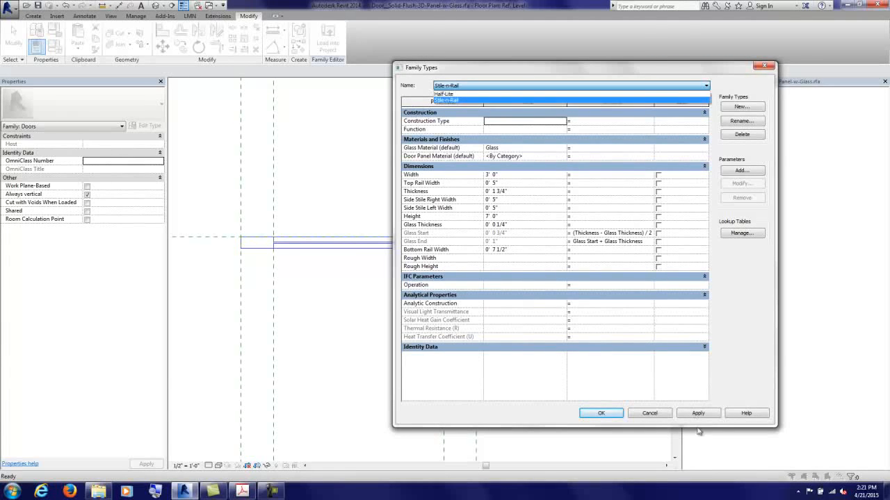
pyautogui.click(738, 141)
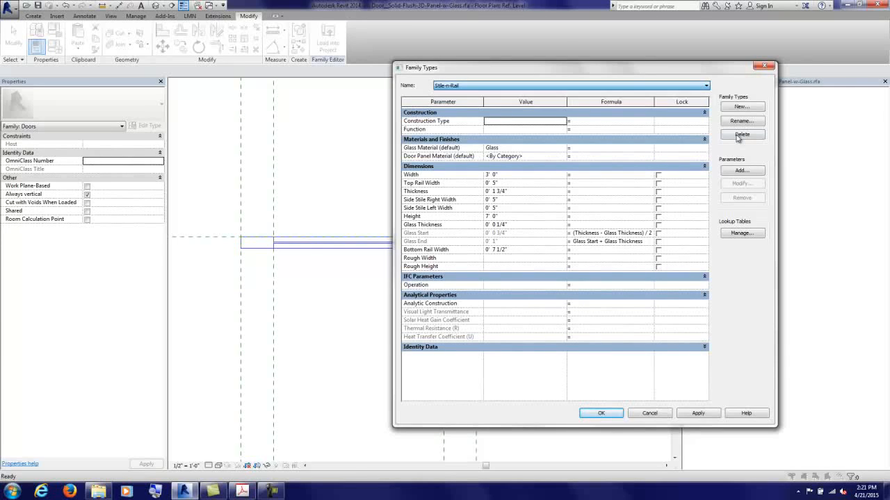
pyautogui.click(545, 86)
pyautogui.click(512, 99)
pyautogui.click(743, 136)
# Step: Delete the remaining Stile-n-Rail type from the glass panel family and accept the family types
pyautogui.click(452, 86)
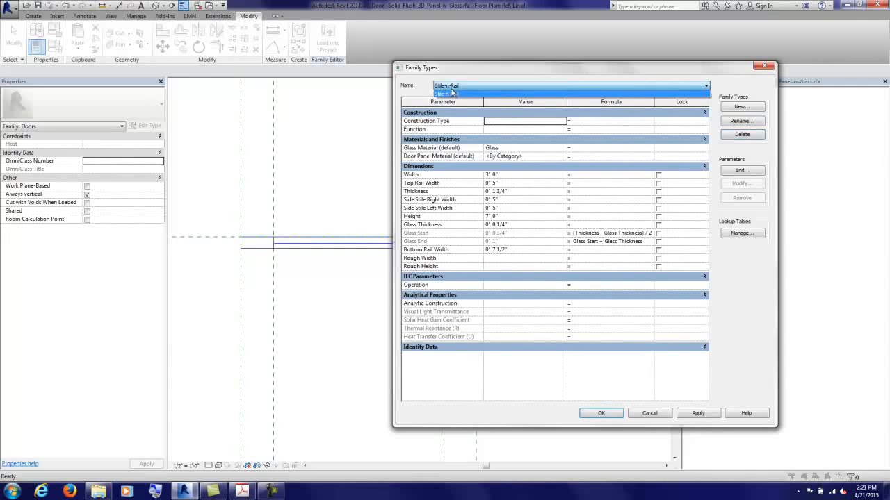
pyautogui.click(734, 137)
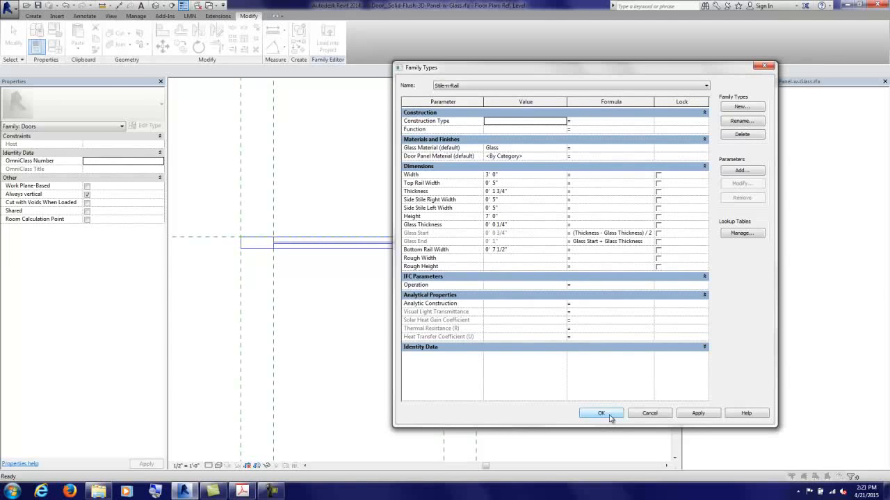
pyautogui.click(746, 137)
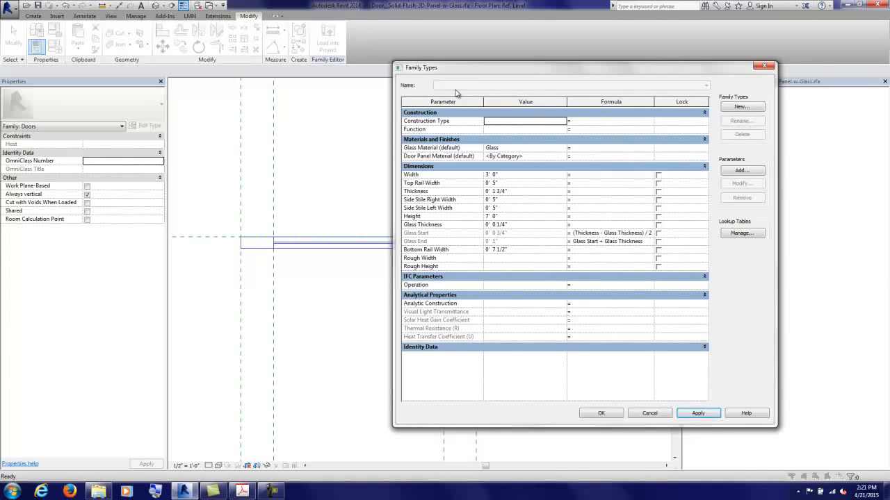
pyautogui.click(608, 415)
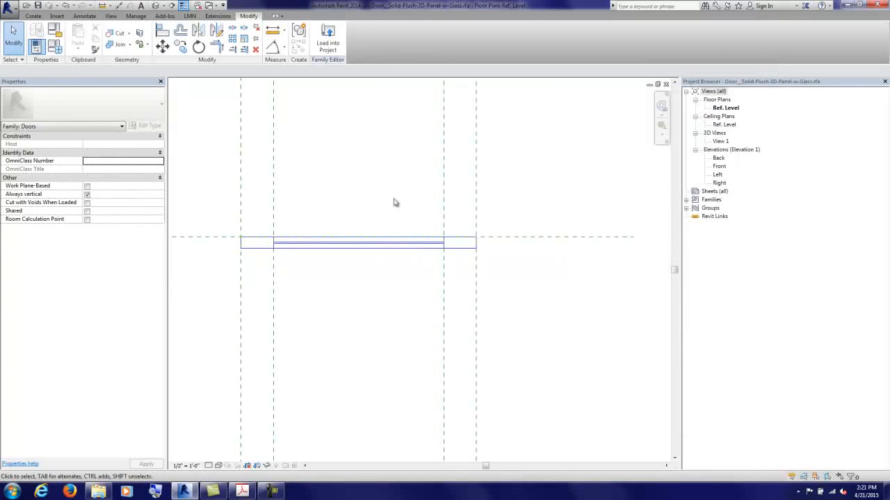
# Step: Make the glass panel family Work Plane-Based and load it back into the hollow metal frame family, overwriting the existing version
pyautogui.moveTo(342, 213); pyautogui.dragTo(409, 234, button='middle')
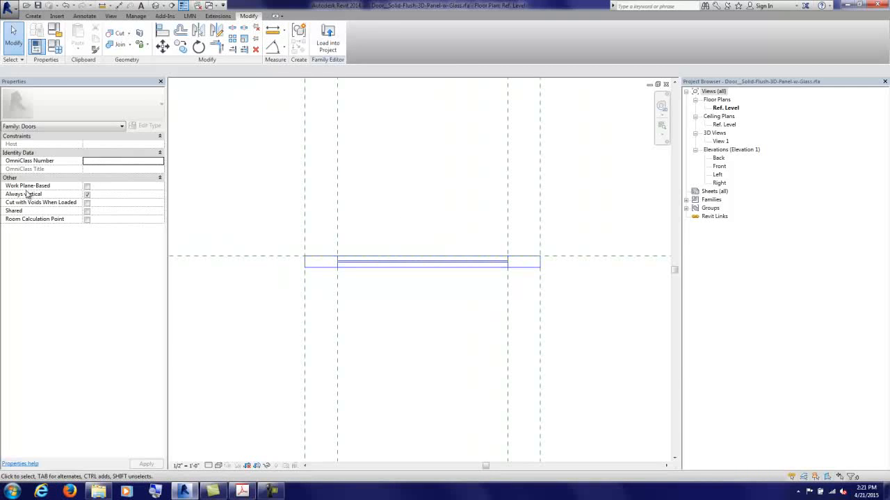
pyautogui.click(87, 186)
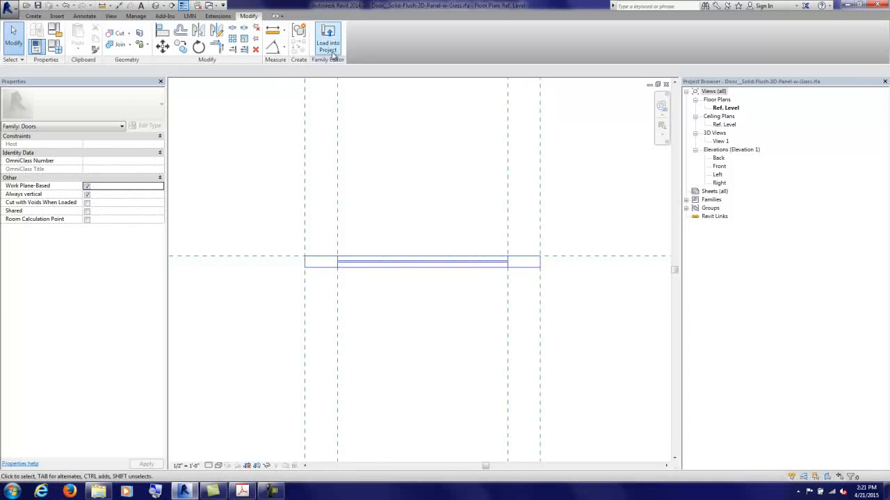
pyautogui.click(333, 56)
pyautogui.click(419, 313)
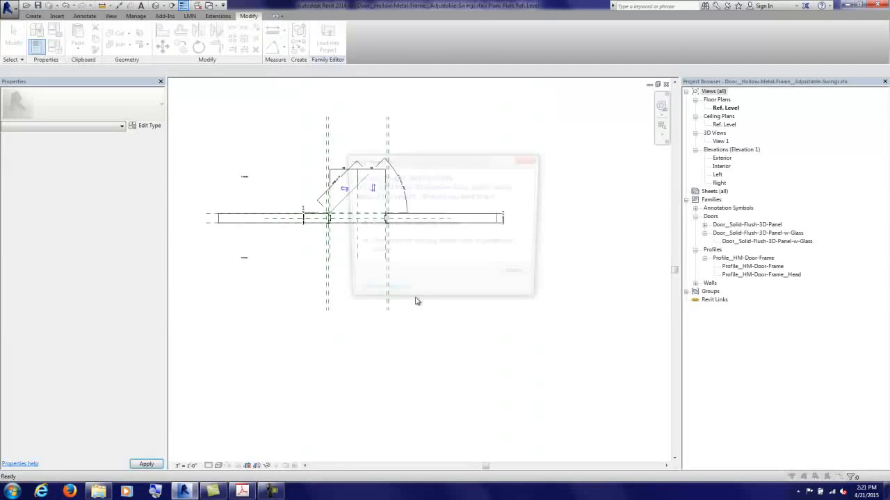
pyautogui.click(392, 228)
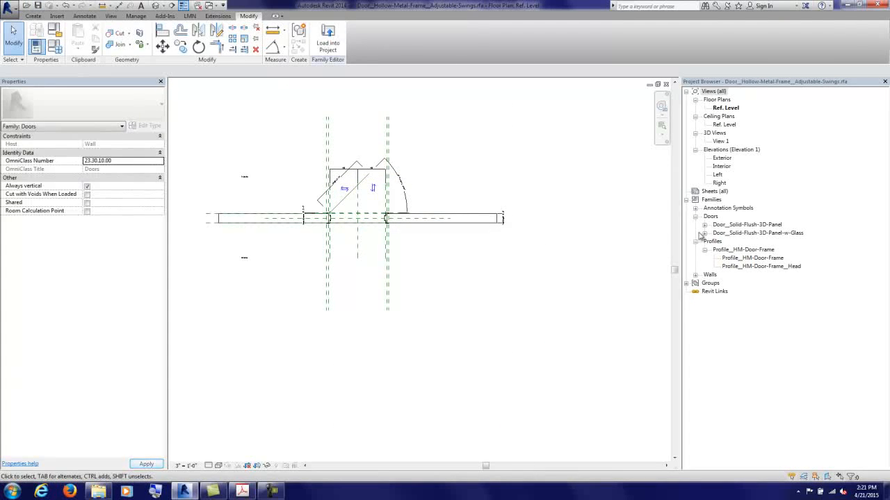
# Step: Check the types listed under both nested door panel families
pyautogui.click(704, 233)
pyautogui.click(704, 224)
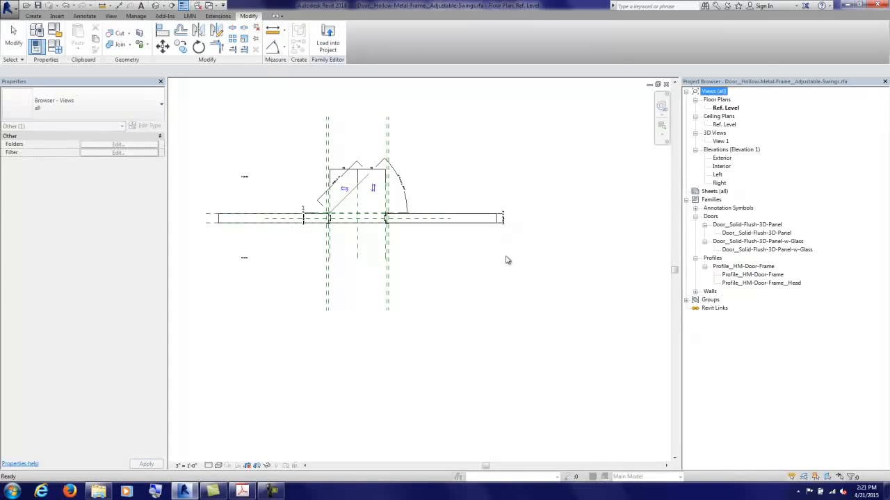
pyautogui.click(521, 279)
# Step: Place a Door__Solid-Flush-3D-Panel component in the door opening on a work plane picked from the angled swing reference line
pyautogui.scroll(5, 343, 242)
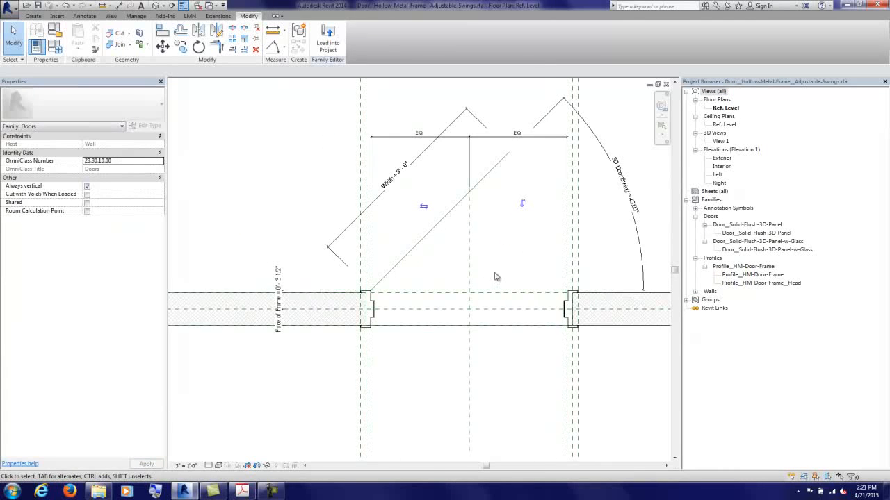
pyautogui.click(32, 16)
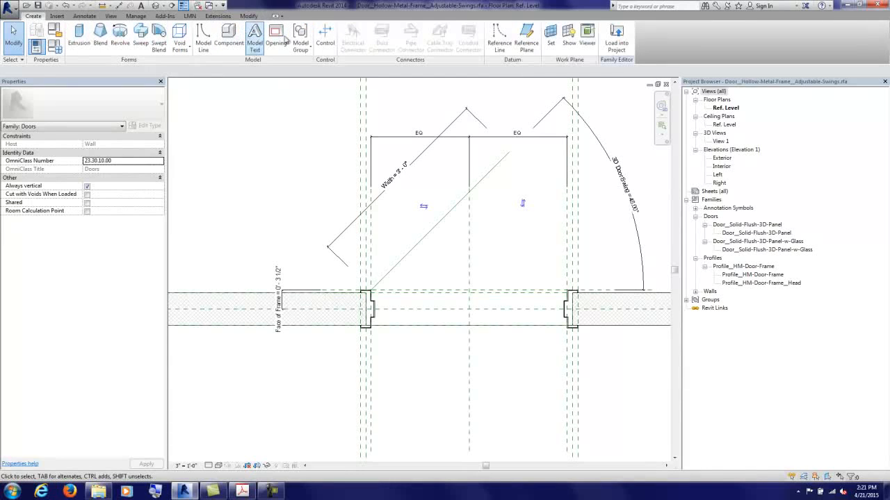
pyautogui.click(229, 36)
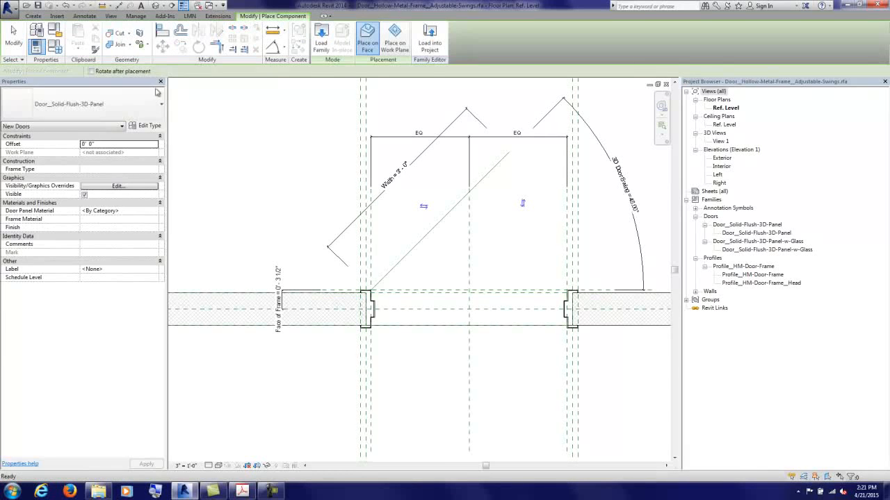
pyautogui.click(397, 44)
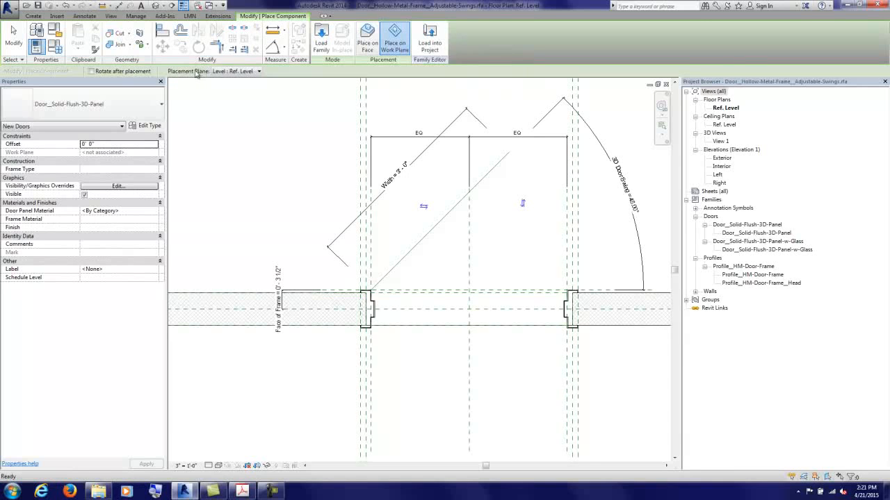
pyautogui.click(236, 72)
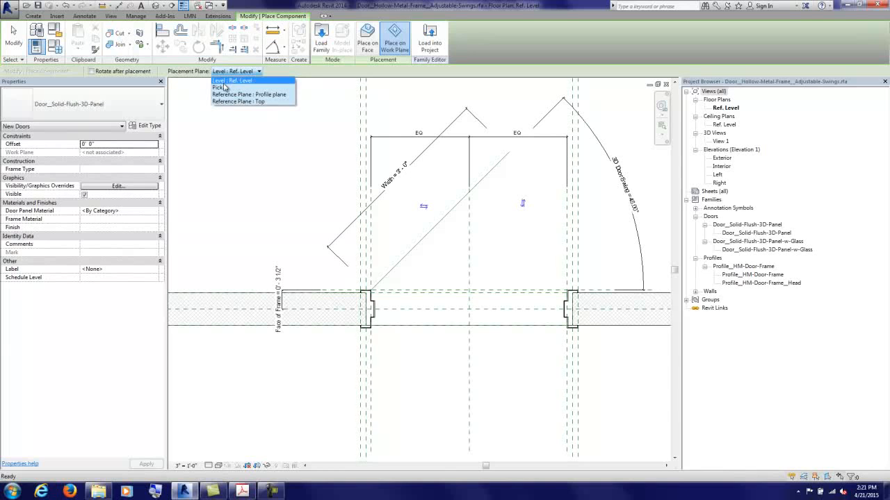
pyautogui.click(224, 87)
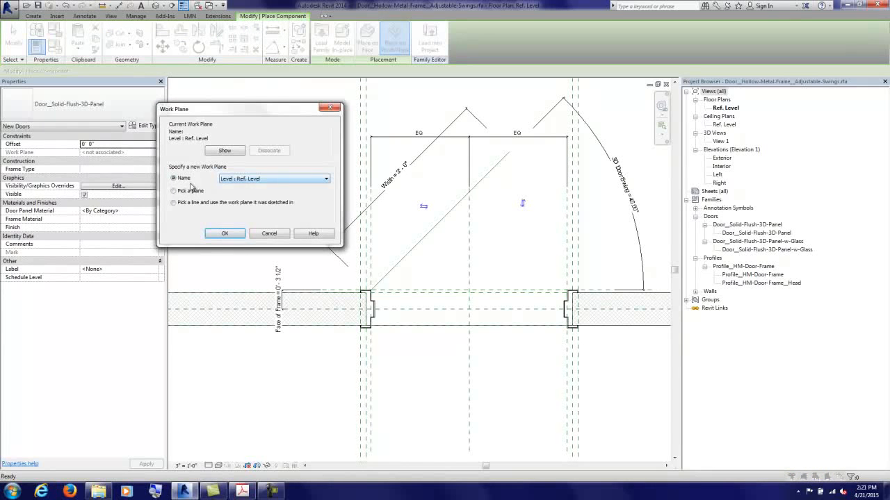
pyautogui.click(174, 191)
pyautogui.click(223, 234)
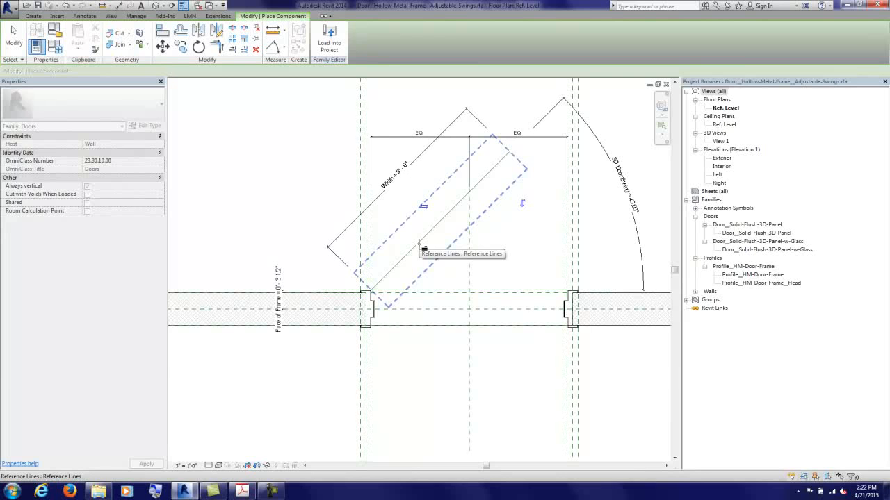
pyautogui.click(420, 245)
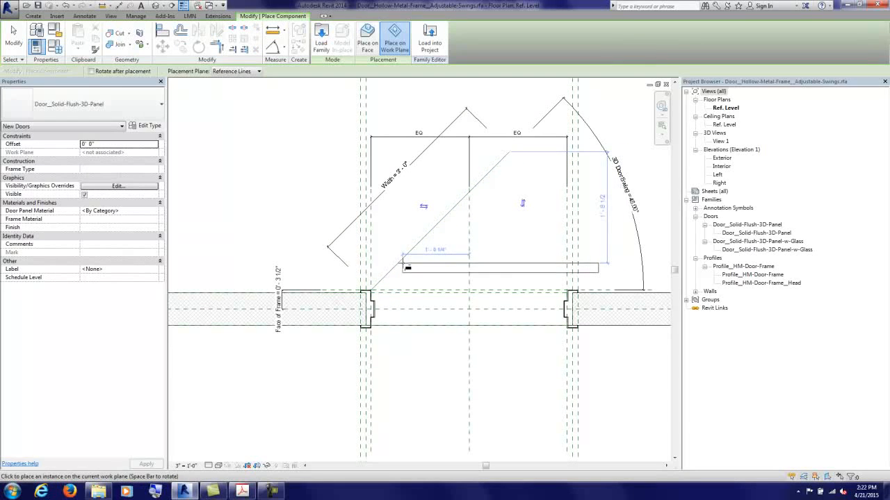
pyautogui.click(407, 271)
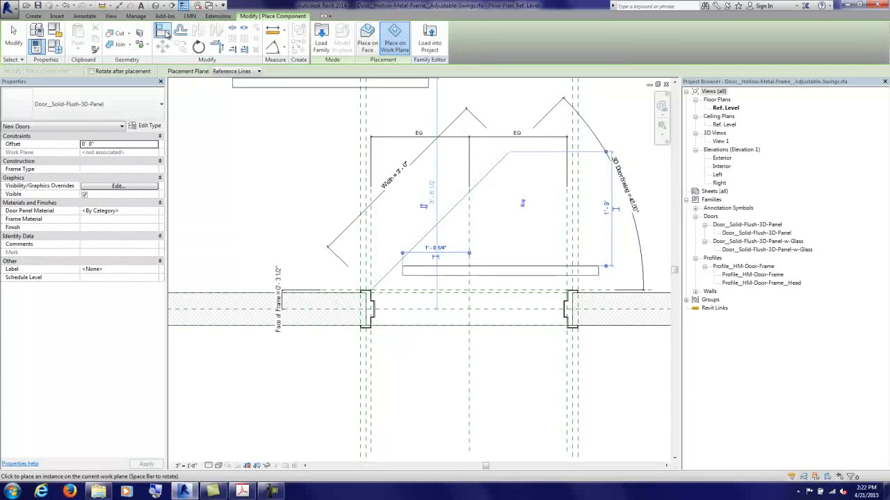
pyautogui.press('Escape')
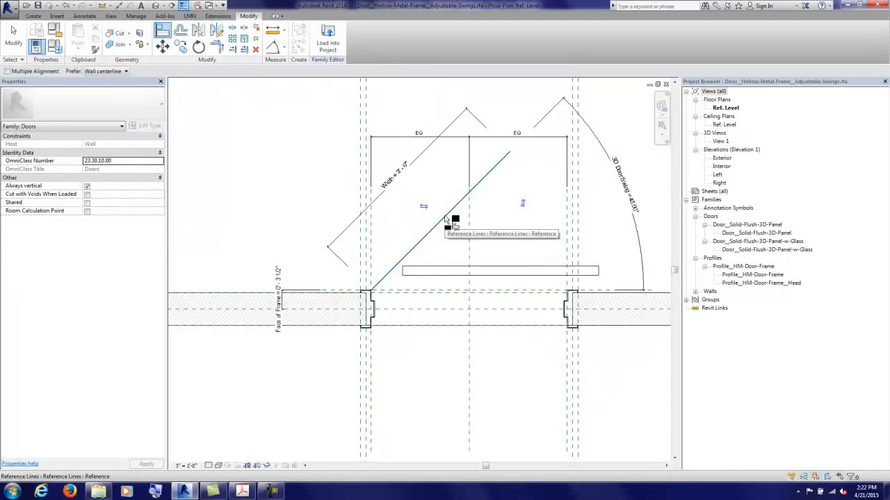
# Step: Align the panel's long face with the angled reference line and its hinge end with the line's endpoint at the frame jamb
pyautogui.click(446, 219)
pyautogui.click(505, 270)
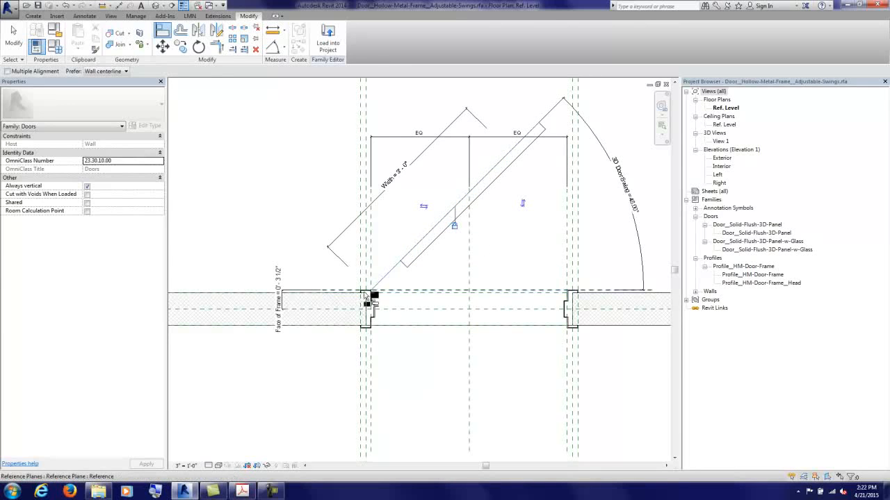
pyautogui.scroll(2, 376, 295)
pyautogui.scroll(1, 376, 294)
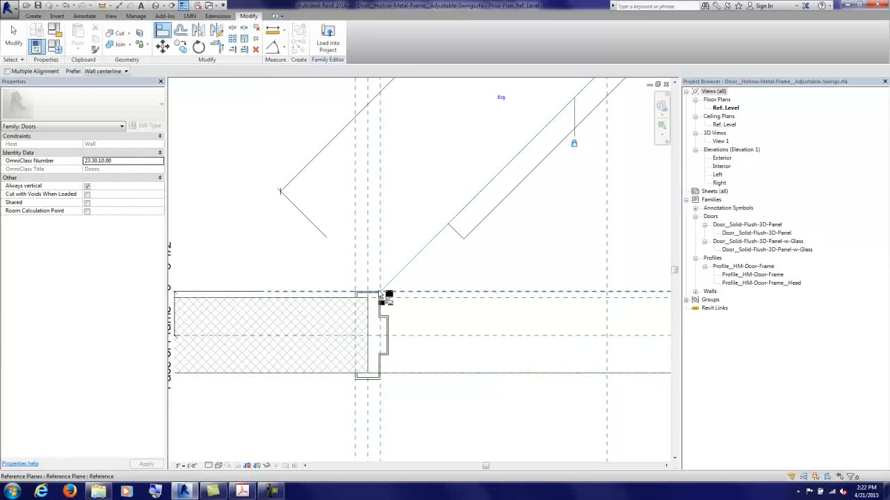
pyautogui.click(380, 294)
pyautogui.click(453, 237)
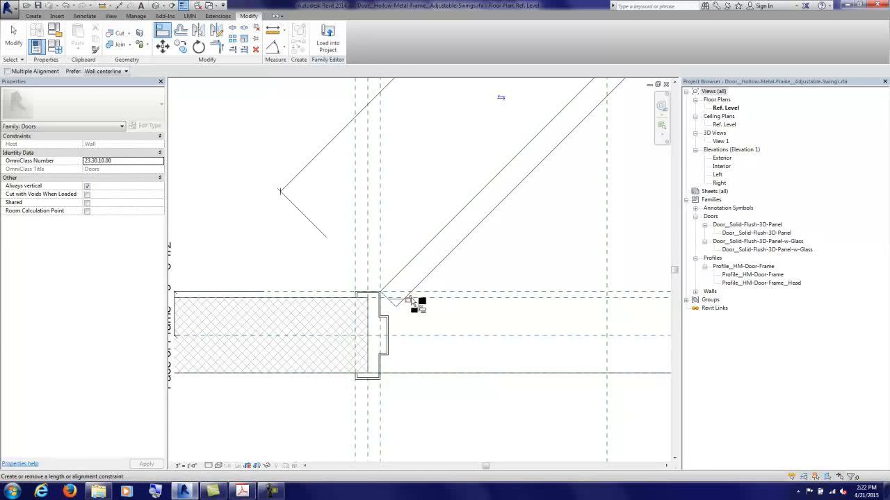
pyautogui.scroll(-3, 412, 301)
pyautogui.click(8, 45)
pyautogui.moveTo(524, 217); pyautogui.dragTo(467, 213, button='middle')
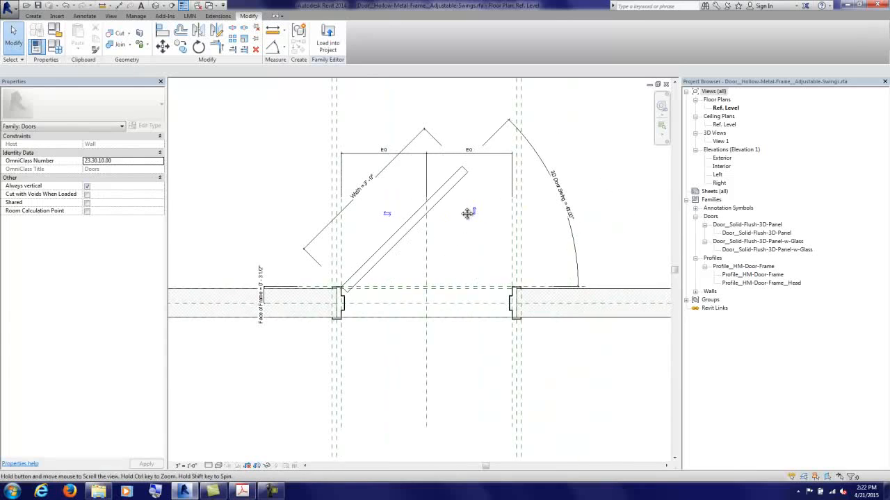
# Step: Set the 3D Door Swing parameter to 90° for the Gypsum Wall Board Frame type and remove the conflicting constraints
pyautogui.click(56, 47)
pyautogui.moveTo(576, 72); pyautogui.dragTo(663, 50)
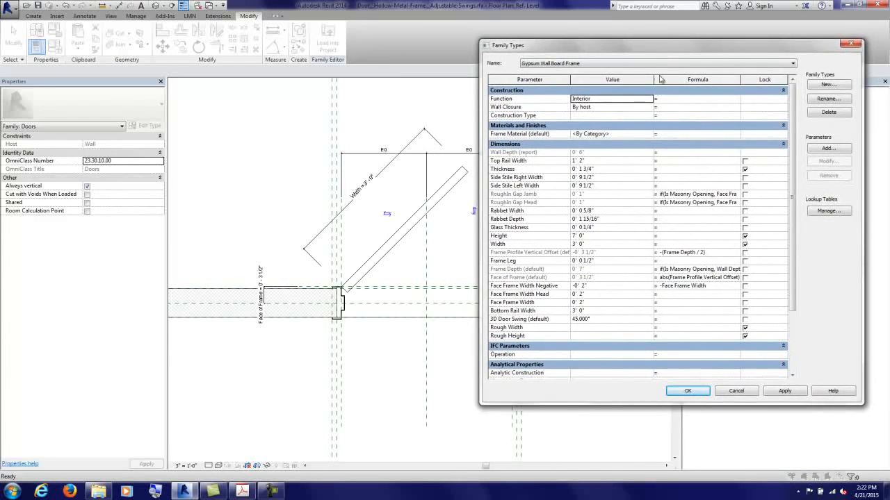
pyautogui.click(614, 320)
pyautogui.write('90')
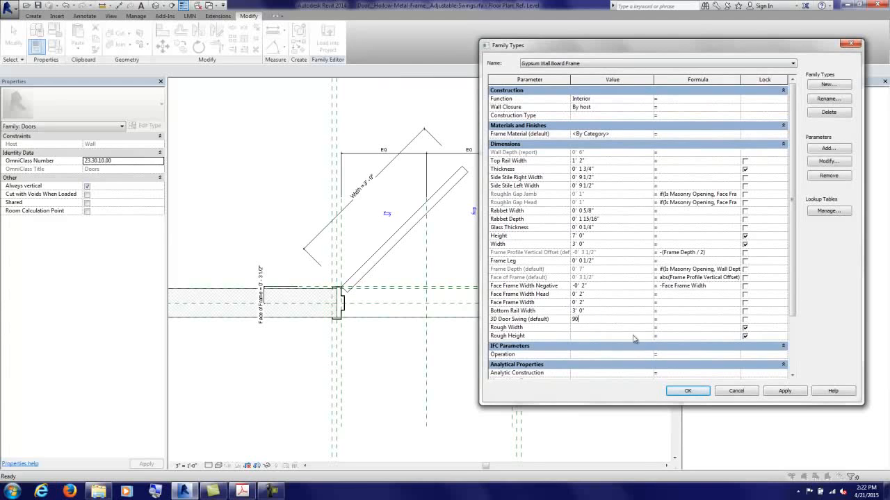
pyautogui.click(779, 391)
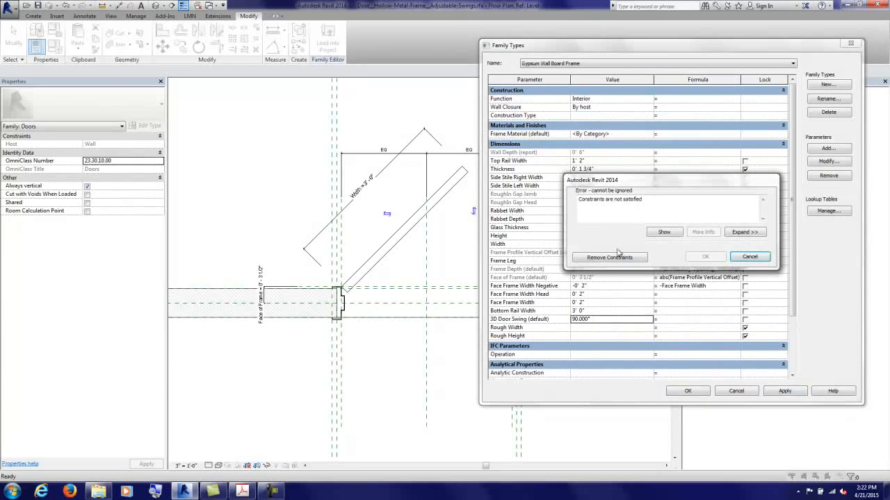
pyautogui.click(609, 258)
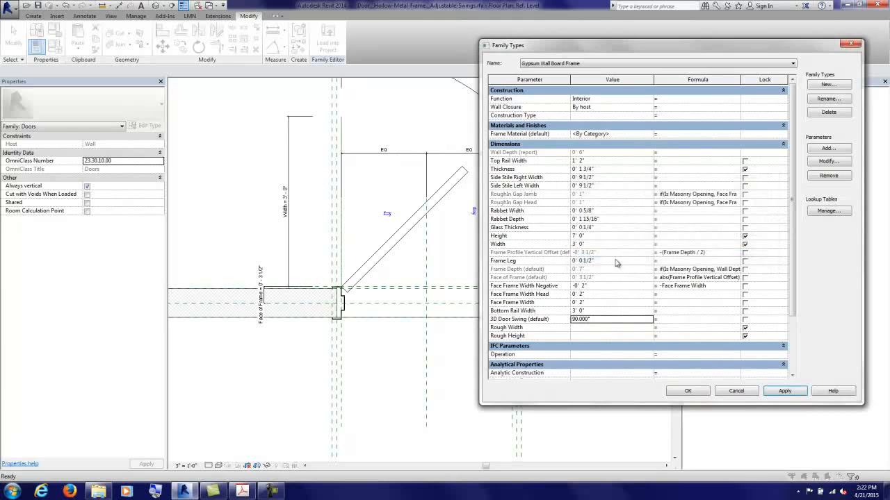
pyautogui.click(687, 392)
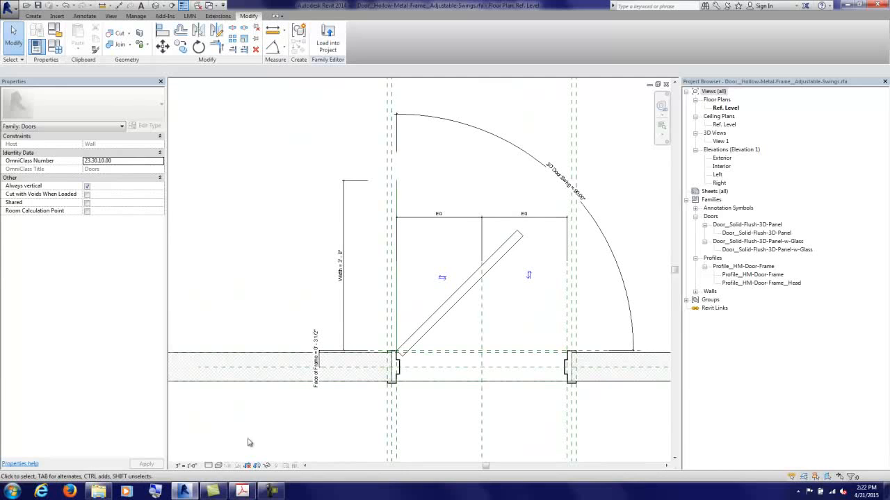
pyautogui.click(271, 491)
pyautogui.click(838, 452)
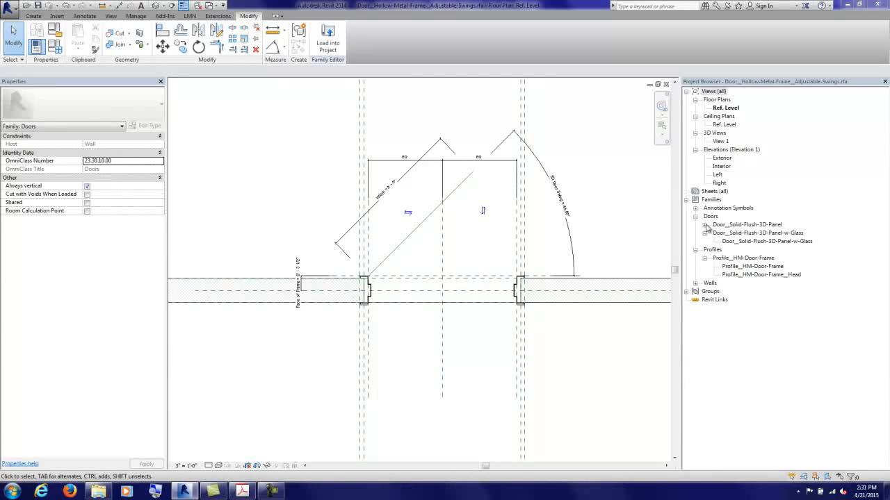
# Step: Open the nested Door__Solid-Flush-3D-Panel family for editing and turn off its Always vertical property
pyautogui.click(706, 225)
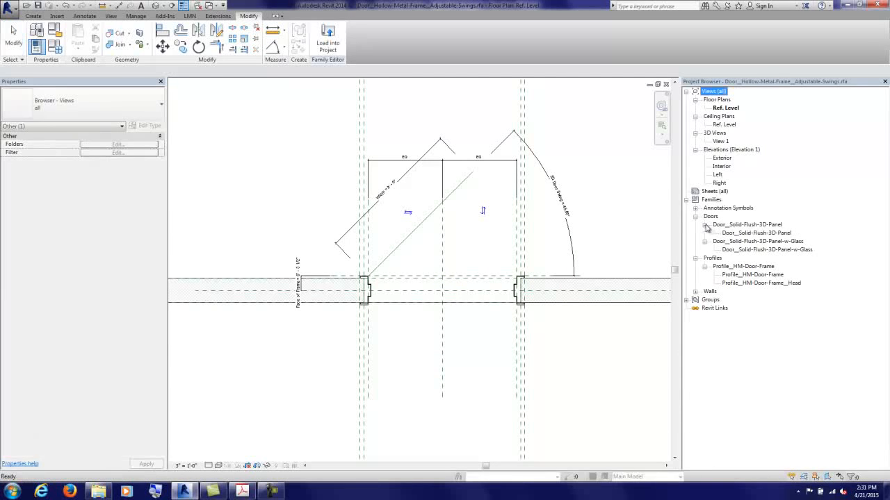
pyautogui.click(737, 224)
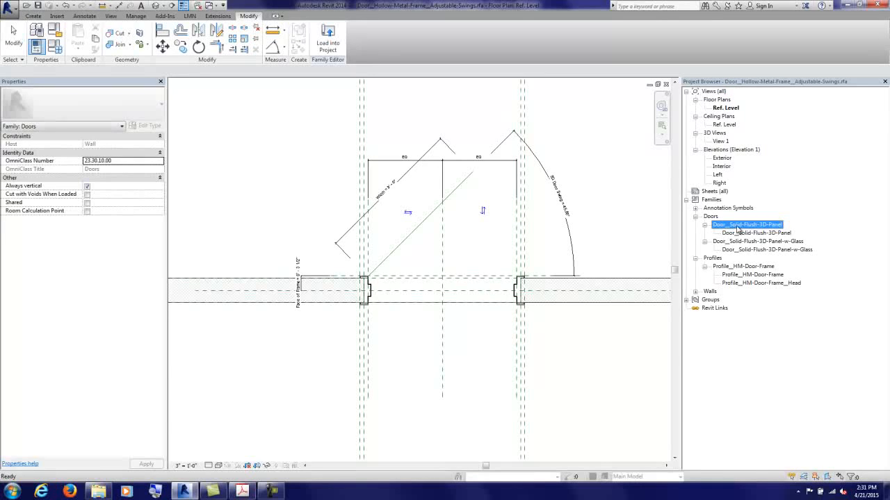
pyautogui.rightClick(739, 226)
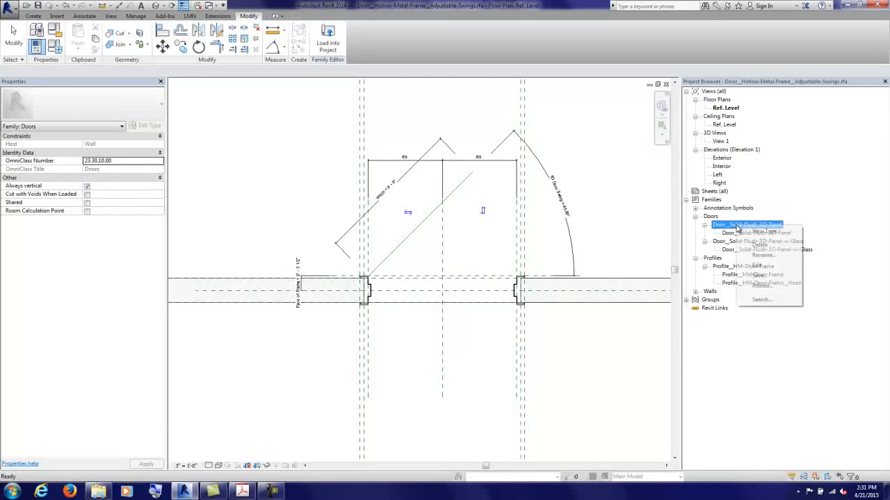
pyautogui.click(756, 266)
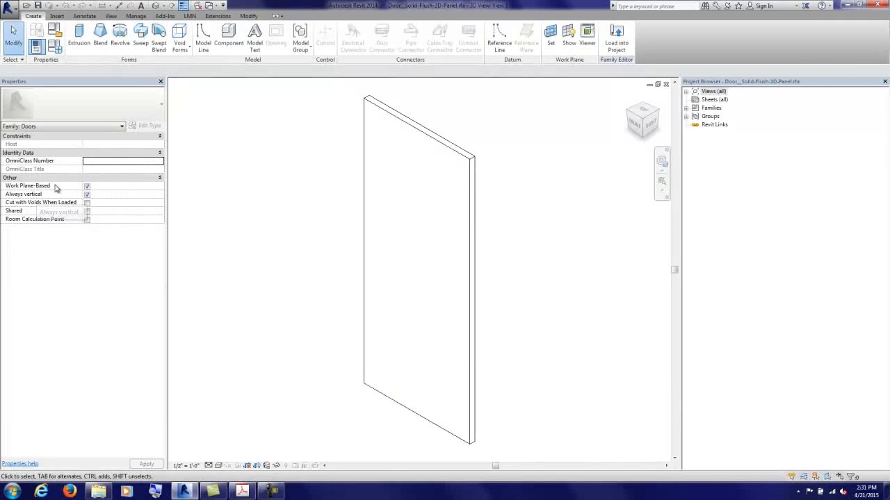
pyautogui.click(87, 195)
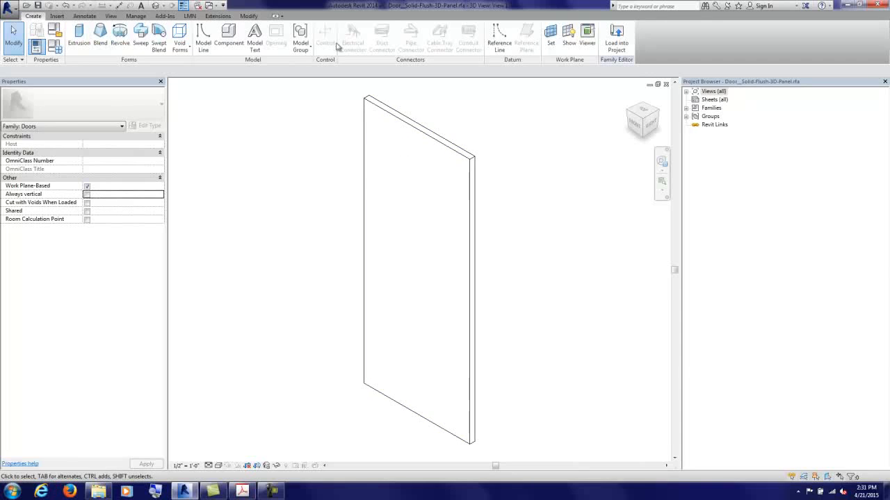
# Step: Save the flush panel family over its existing file and load it into the hollow metal frame family, replacing the loaded version
pyautogui.click(39, 6)
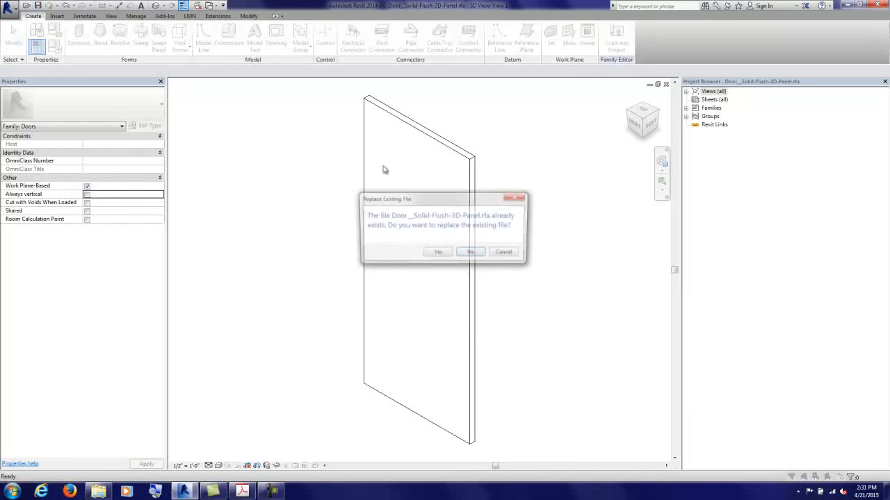
pyautogui.click(439, 253)
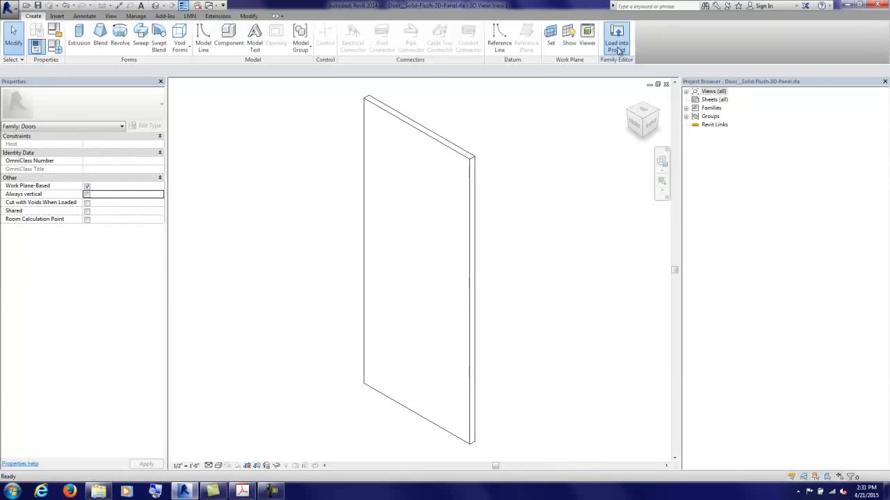
pyautogui.click(616, 46)
pyautogui.click(415, 225)
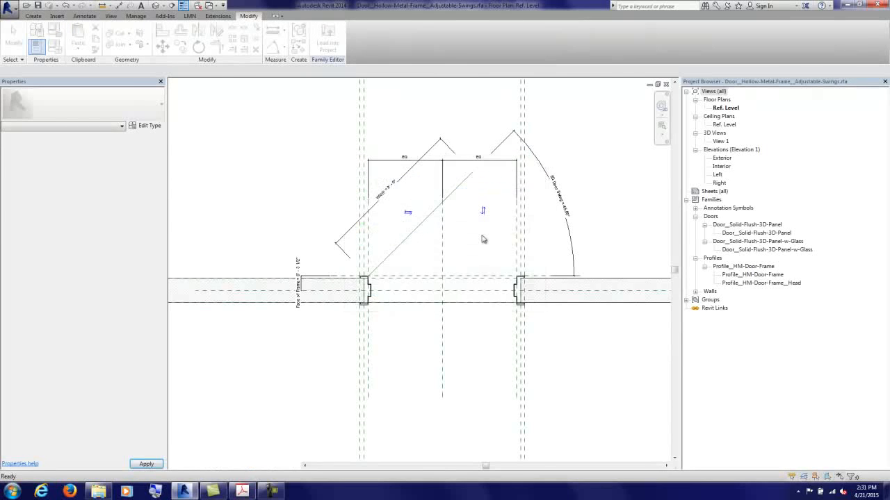
# Step: Open the nested Door__Solid-Flush-3D-Panel-w-Glass family for editing and turn off its Always vertical property
pyautogui.click(735, 234)
pyautogui.rightClick(735, 236)
pyautogui.click(750, 275)
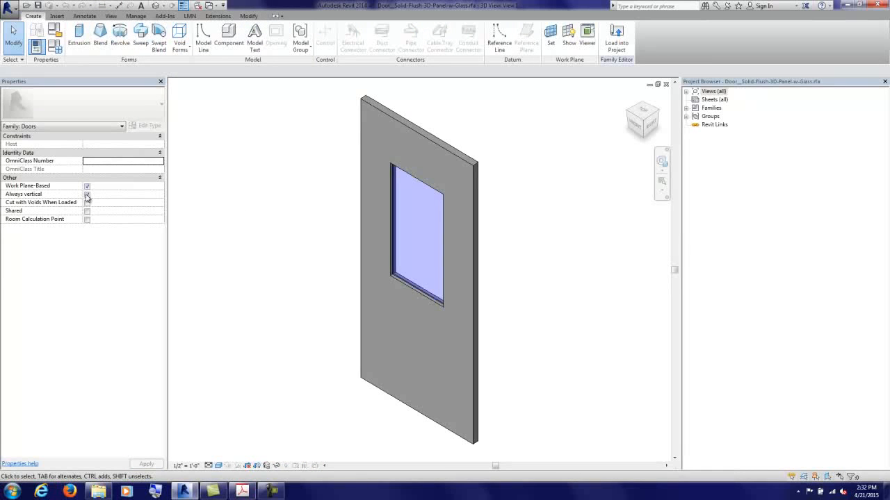
pyautogui.click(87, 195)
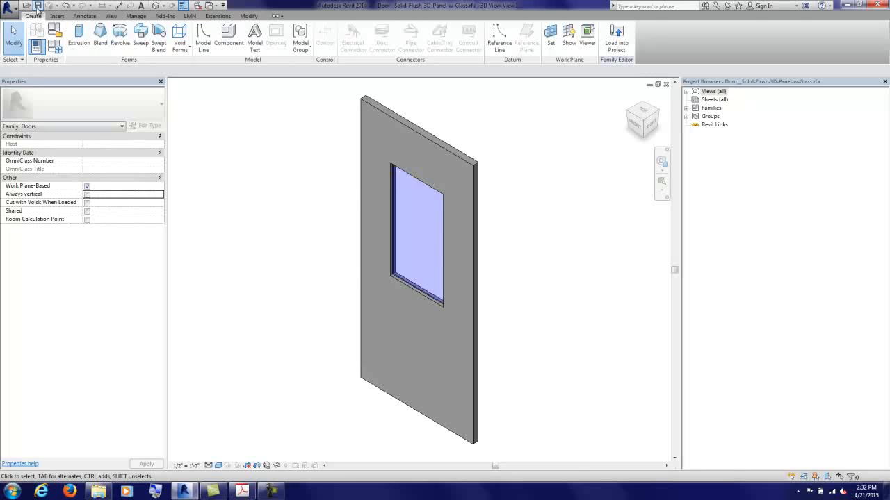
# Step: Save the glass panel family over its existing file and reload it only into Door__Hollow-Metal-Frame__Adjustable-Swings.rfa, replacing the loaded version
pyautogui.click(38, 5)
pyautogui.click(438, 259)
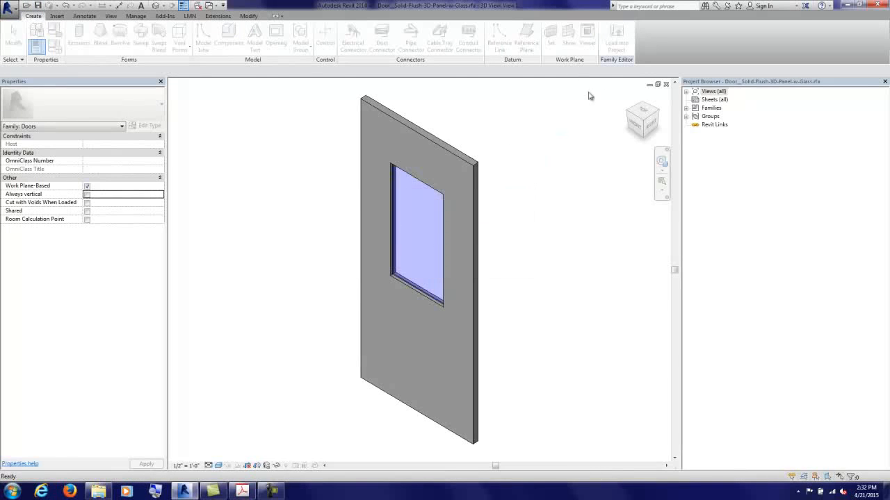
pyautogui.click(617, 38)
pyautogui.click(421, 314)
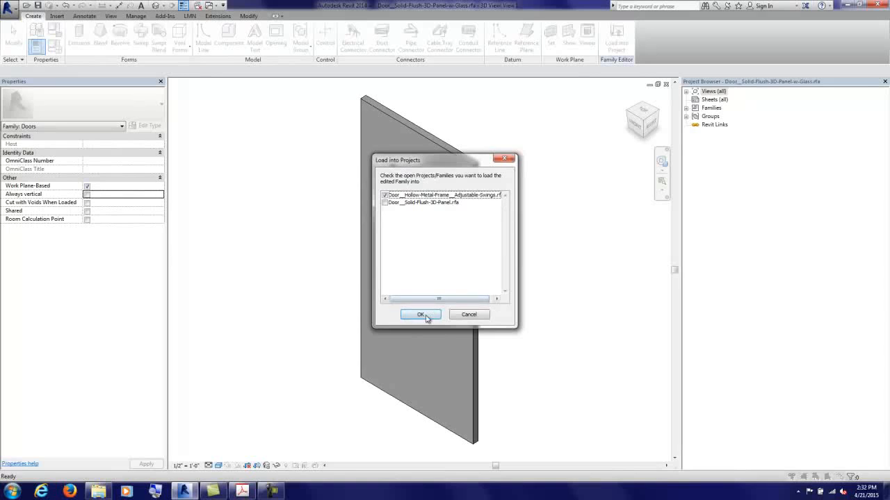
pyautogui.click(422, 225)
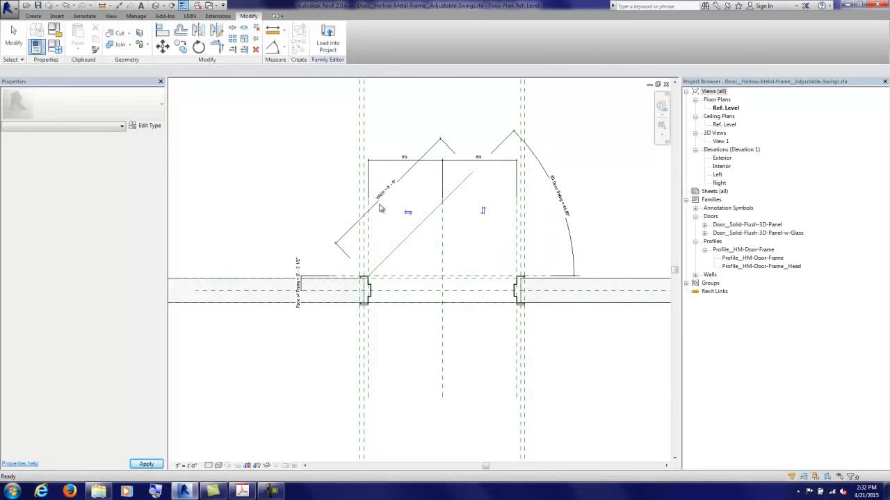
# Step: Place a Door__Solid-Flush-3D-Panel component in the opening, about 9 in from its centre plane, on a work plane picked from the angled reference line
pyautogui.click(33, 15)
pyautogui.click(229, 36)
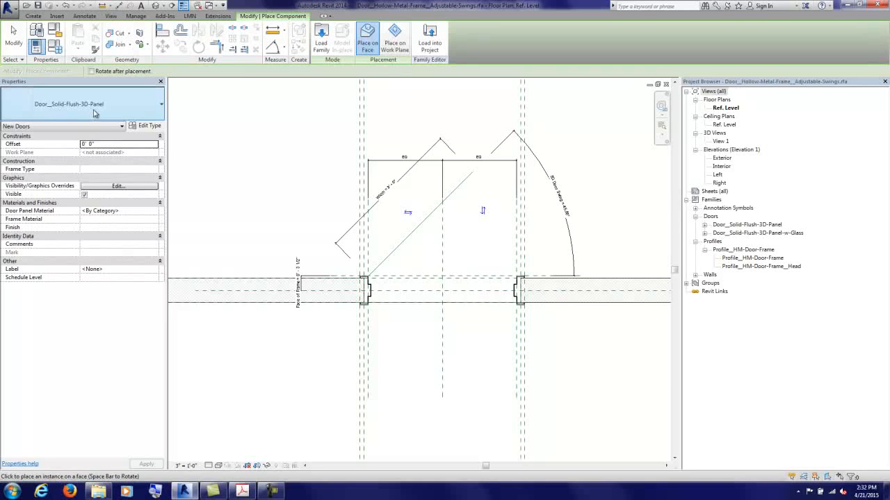
pyautogui.click(394, 46)
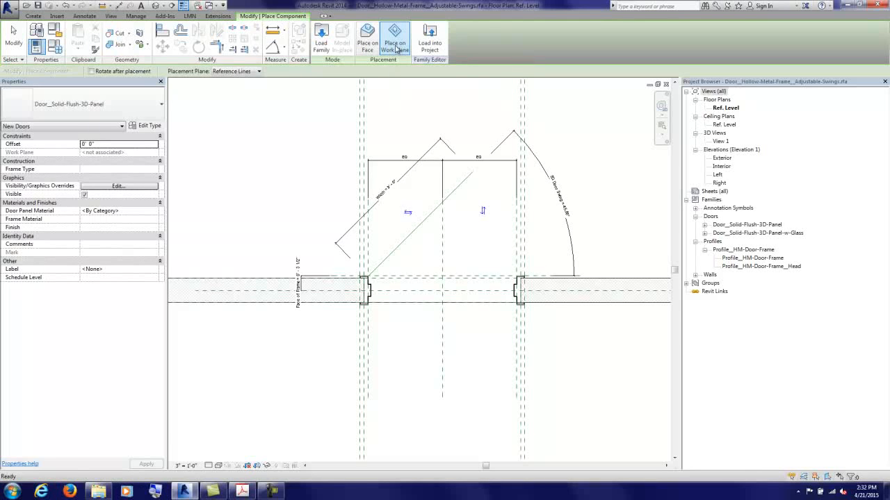
pyautogui.click(233, 71)
pyautogui.click(227, 89)
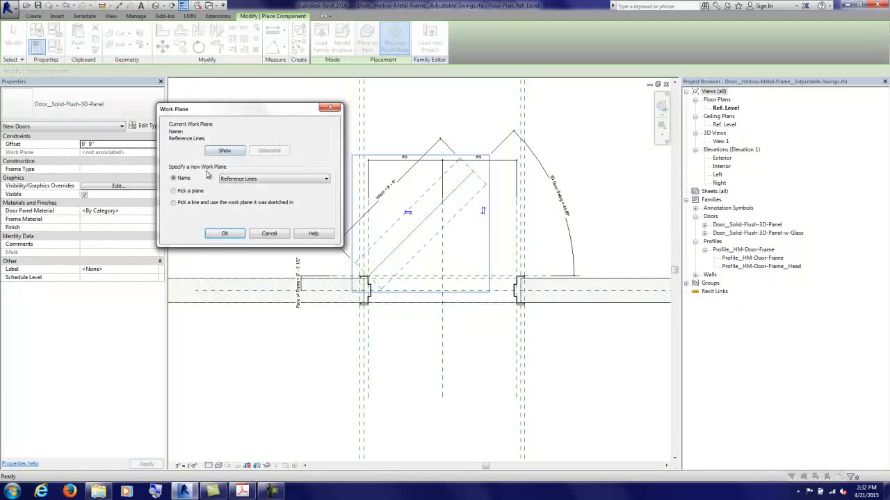
pyautogui.click(221, 234)
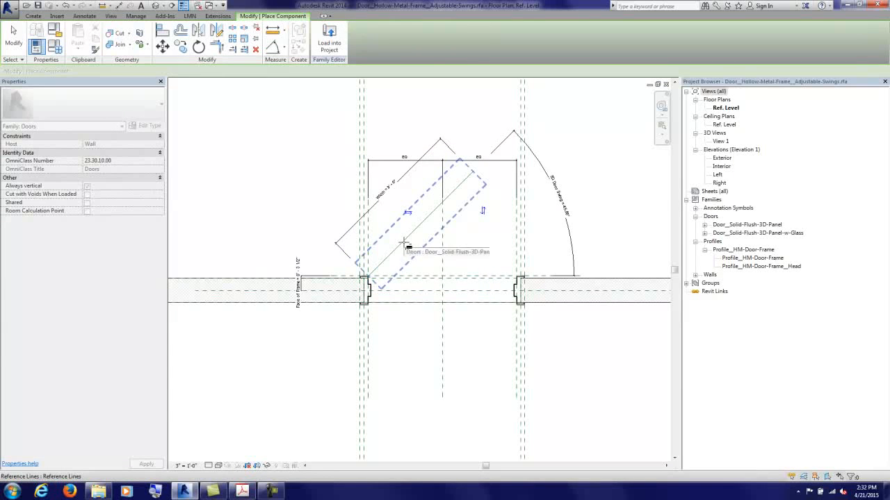
pyautogui.click(408, 247)
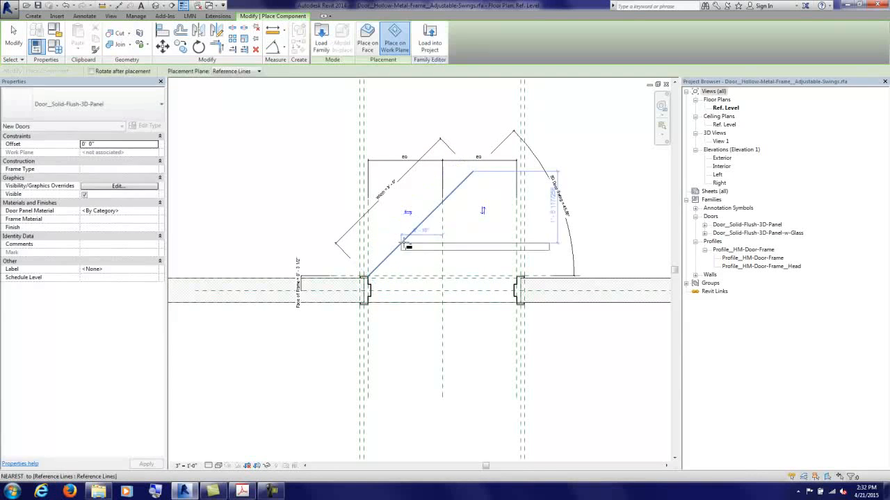
# Step: Align the newly placed panel's long face with the angled swing reference line without locking it
pyautogui.click(162, 31)
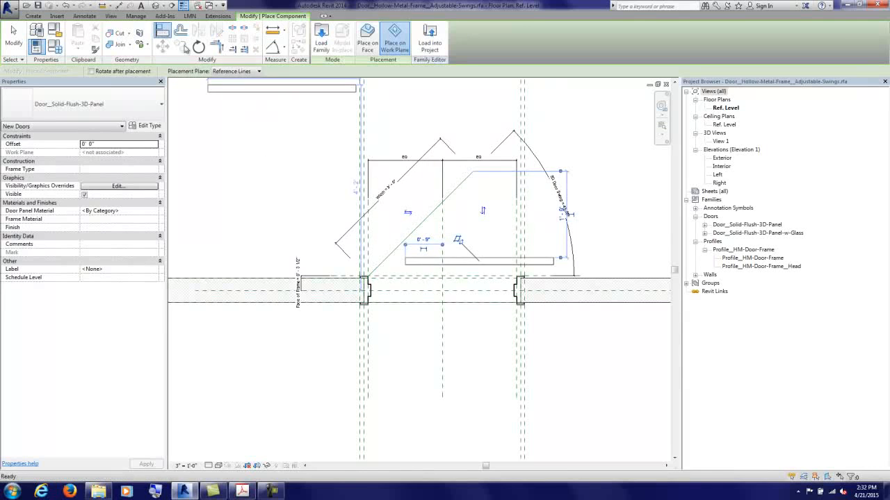
pyautogui.click(447, 203)
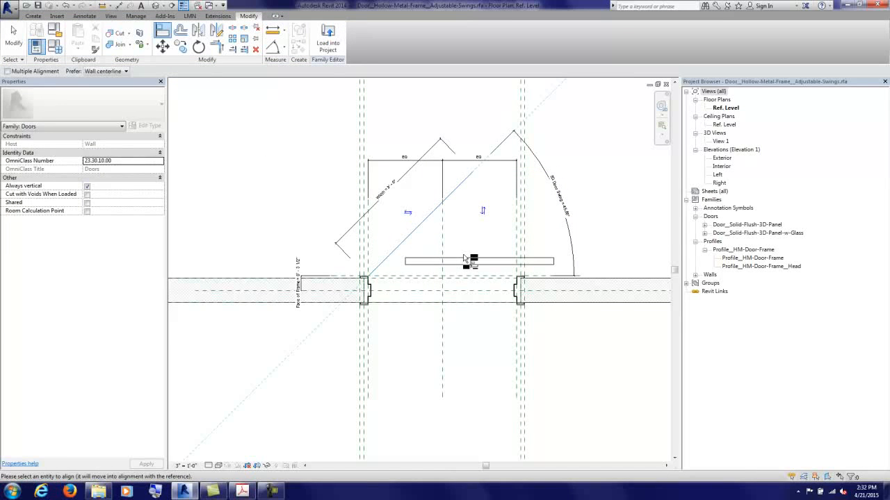
pyautogui.click(465, 261)
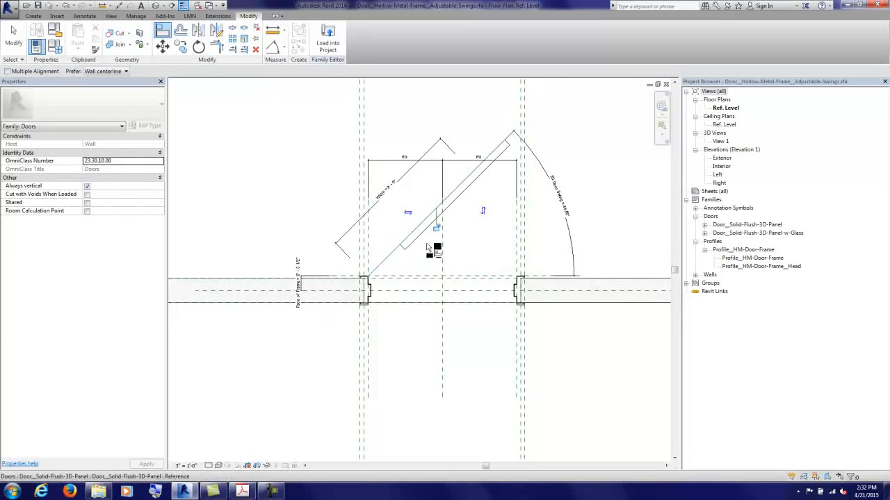
pyautogui.click(14, 34)
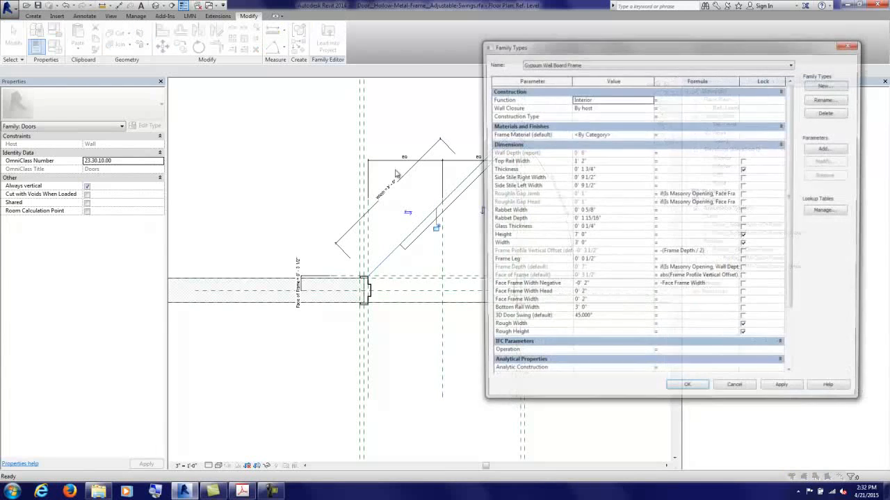
# Step: Set the 3D Door Swing parameter to 60° for the Gypsum Wall Board Frame type to test the panel
pyautogui.click(54, 47)
pyautogui.click(608, 321)
pyautogui.write('60')
pyautogui.click(780, 392)
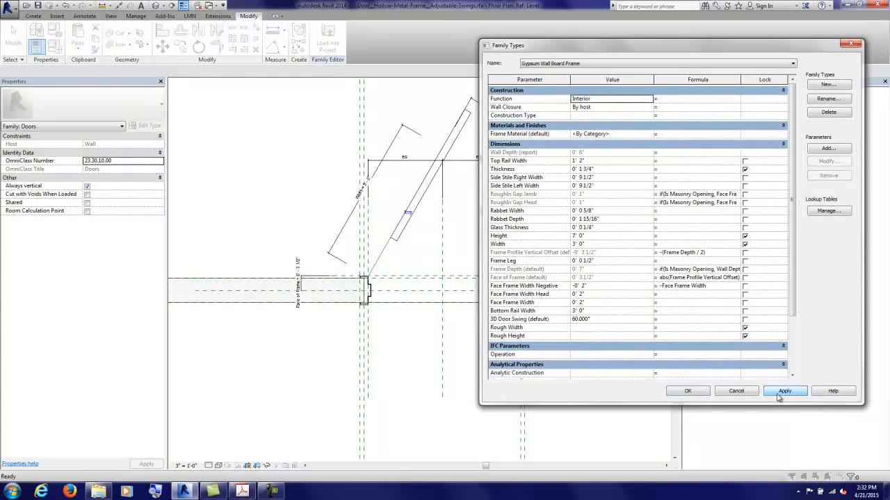
pyautogui.click(690, 391)
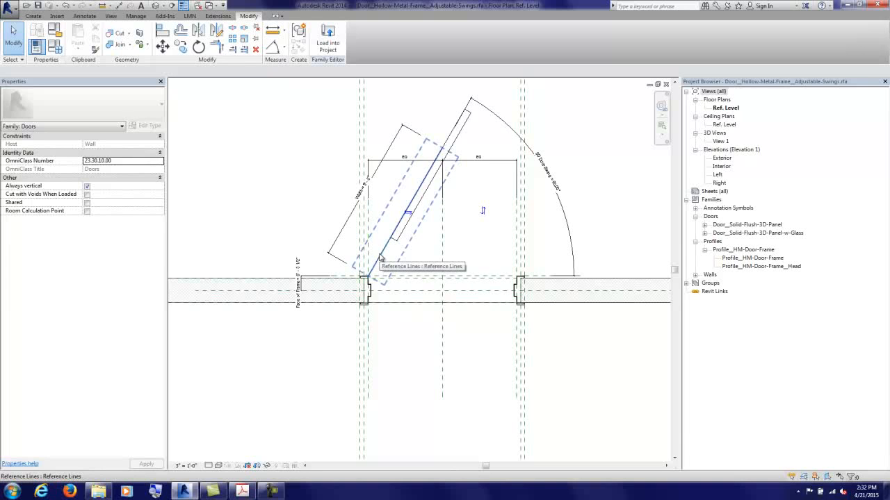
# Step: Align the panel's long face to the swing reference line again and lock the alignment
pyautogui.click(162, 29)
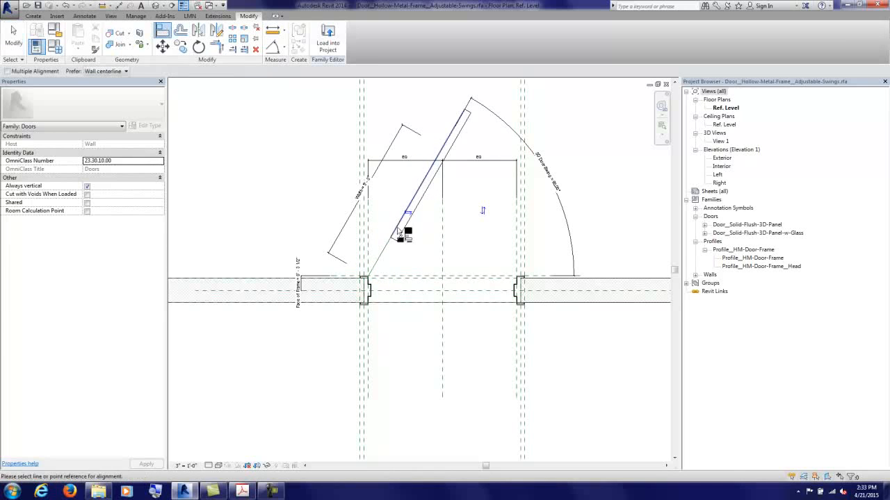
pyautogui.click(384, 255)
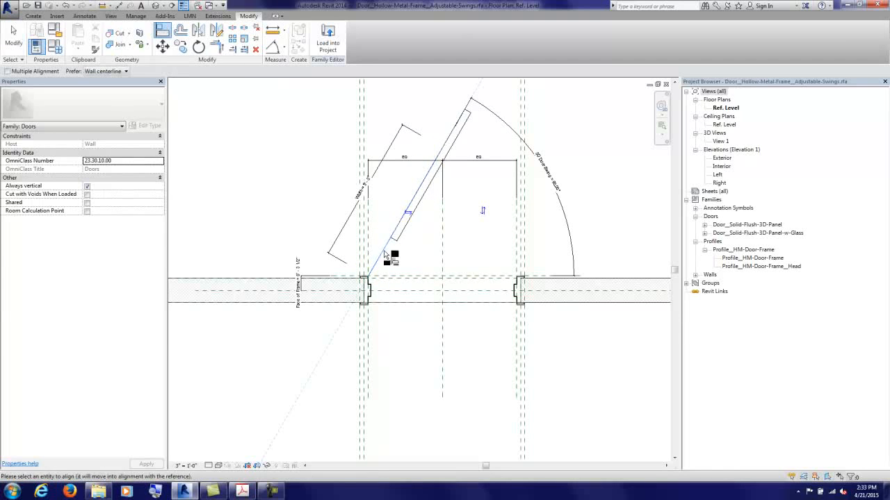
pyautogui.click(428, 173)
pyautogui.click(419, 211)
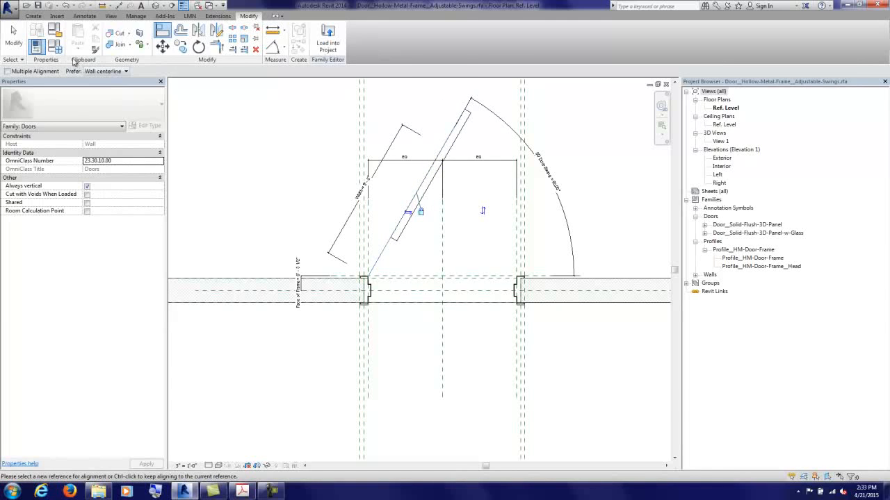
# Step: Set the 3D Door Swing parameter to 45° for the Gypsum Wall Board Frame type
pyautogui.click(55, 47)
pyautogui.click(621, 321)
pyautogui.write('45')
pyautogui.click(783, 392)
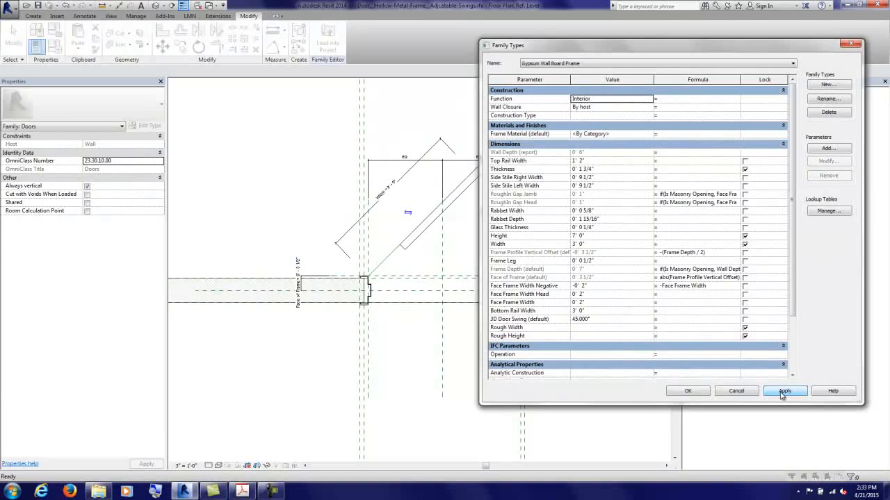
pyautogui.click(698, 394)
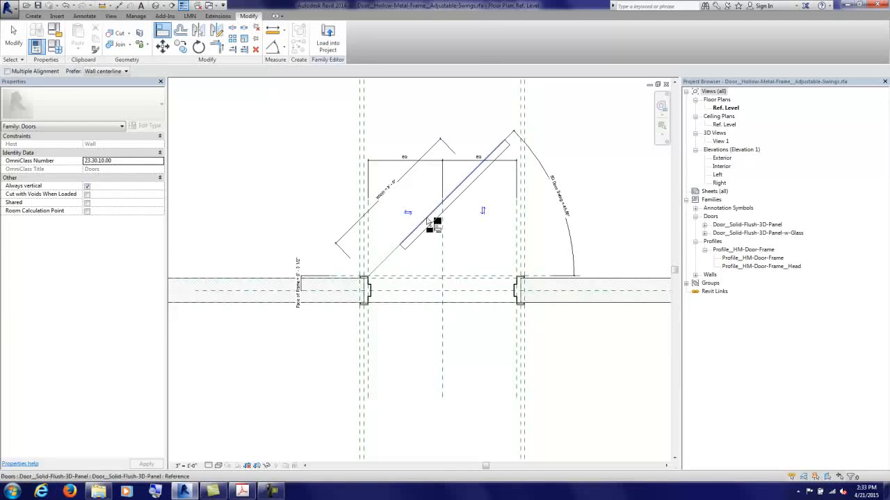
# Step: Align the panel's hinge end with the reference line's endpoint at the frame jamb and lock the alignment
pyautogui.scroll(3, 386, 257)
pyautogui.scroll(-3, 396, 255)
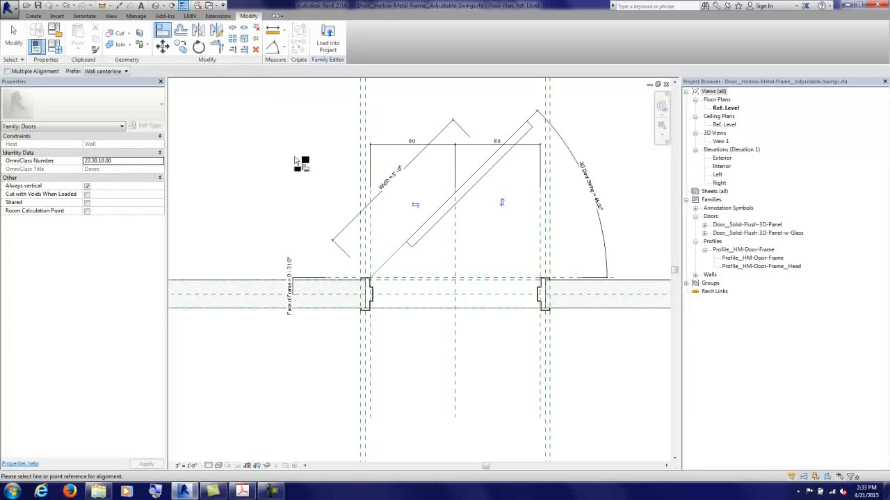
pyautogui.scroll(3, 376, 280)
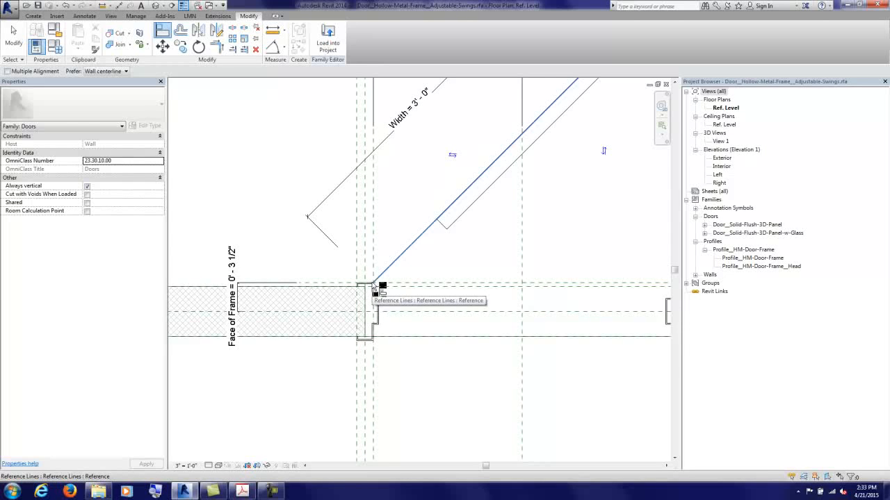
pyautogui.click(373, 284)
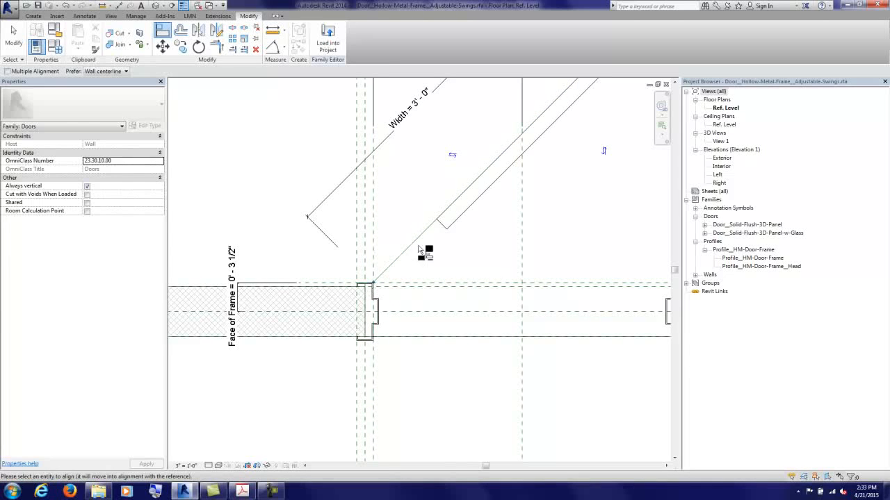
pyautogui.click(445, 230)
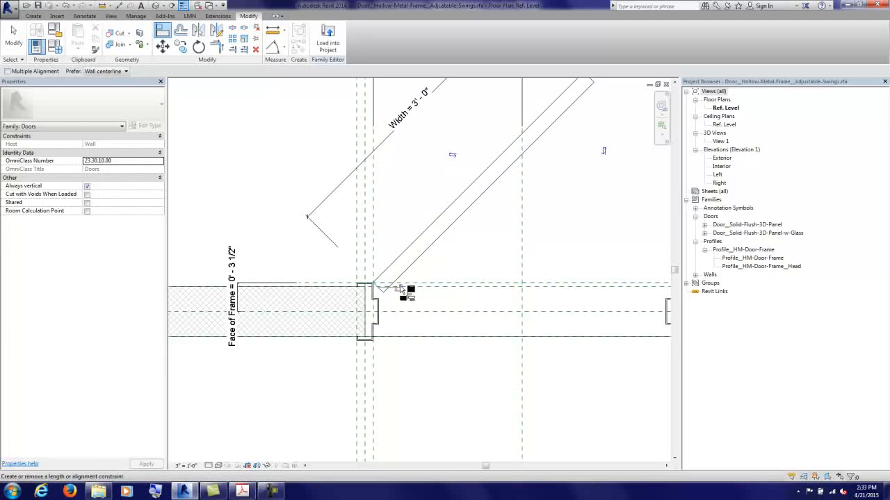
# Step: Set the 3D Door Swing parameter to 60° for the Gypsum Wall Board Frame type and remove the unsatisfied constraints
pyautogui.scroll(-3, 324, 280)
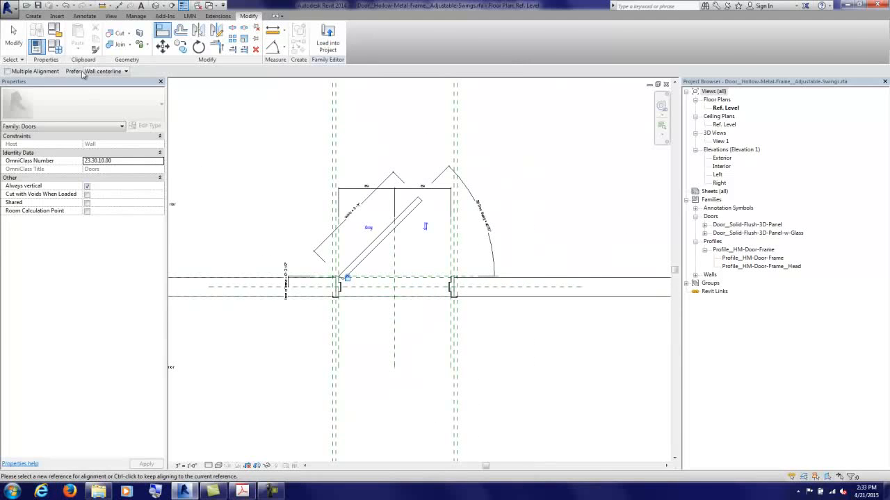
pyautogui.click(54, 46)
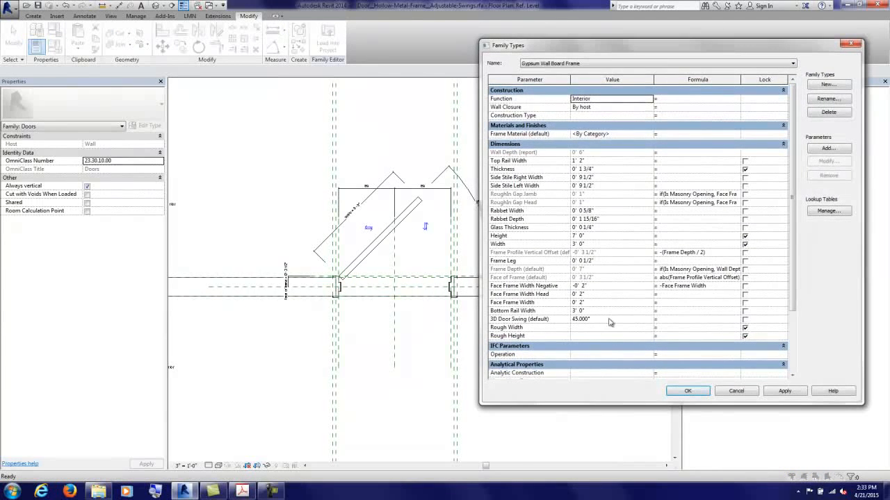
pyautogui.click(609, 319)
pyautogui.write('60')
pyautogui.click(780, 392)
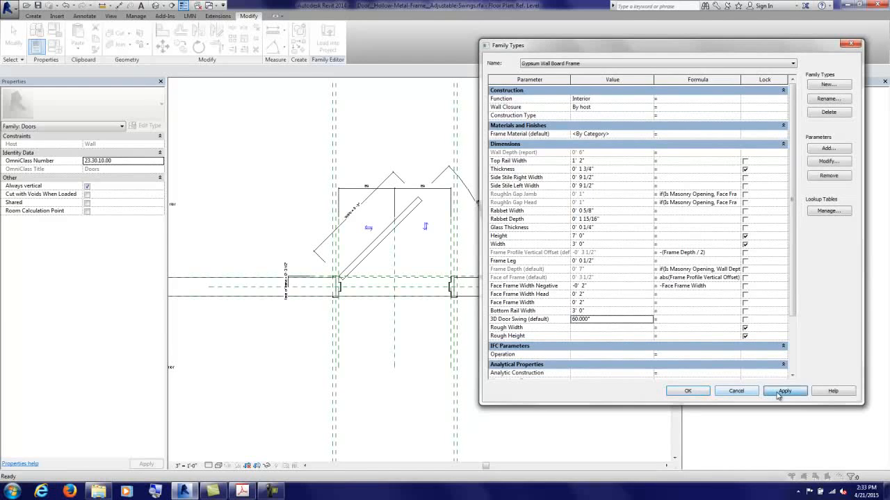
pyautogui.click(610, 257)
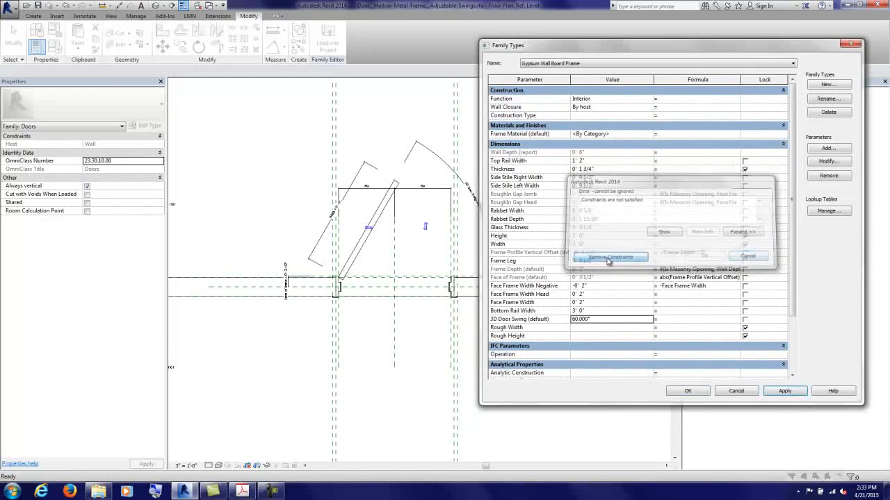
pyautogui.click(688, 391)
# Step: Align the panel's free end with the swing reference line's outer endpoint and lock the alignment
pyautogui.press('a')
pyautogui.press('l')
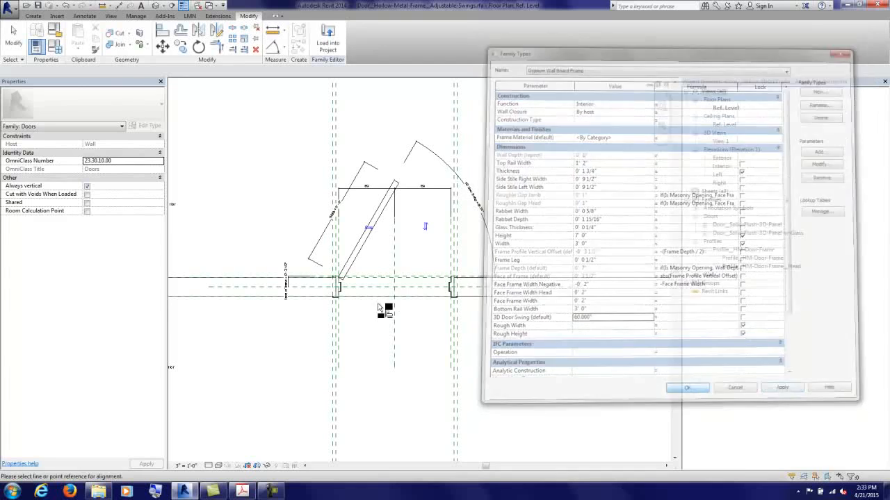
pyautogui.scroll(5, 407, 193)
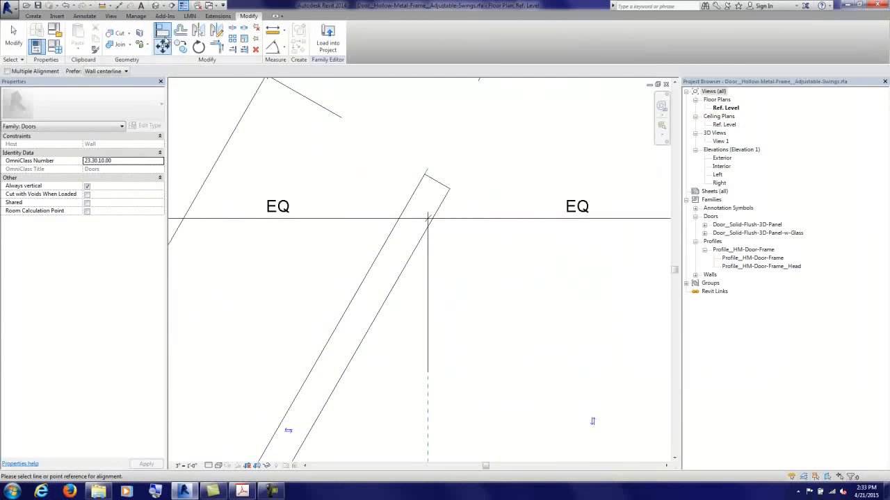
pyautogui.click(430, 171)
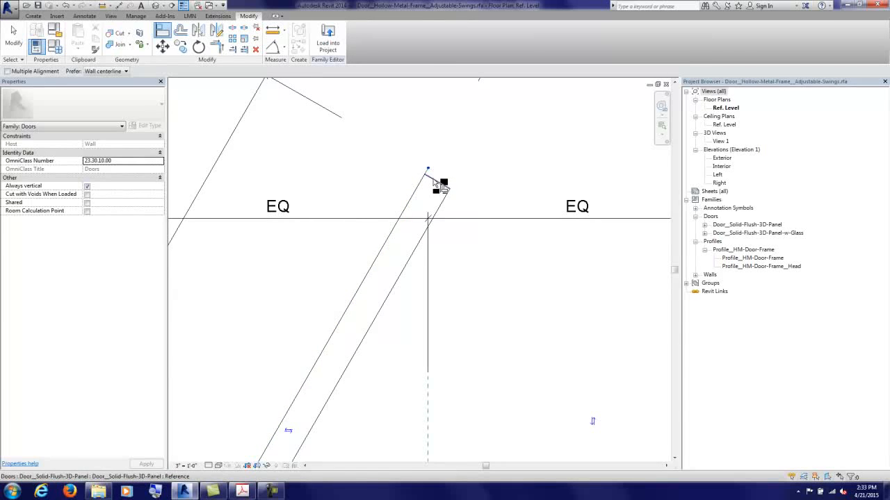
pyautogui.scroll(-4, 425, 183)
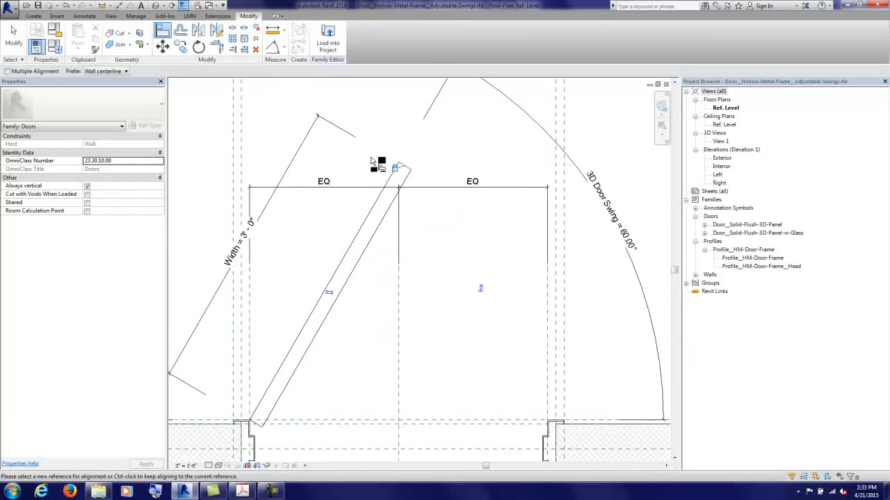
# Step: Set the 3D Door Swing parameter to 45° to test the panel's new end constraint
pyautogui.click(55, 47)
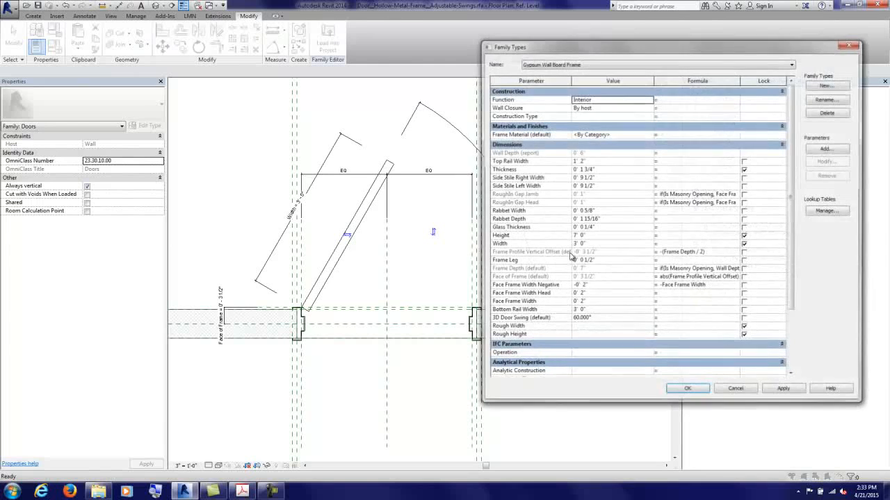
pyautogui.click(615, 321)
pyautogui.write('45')
pyautogui.click(778, 396)
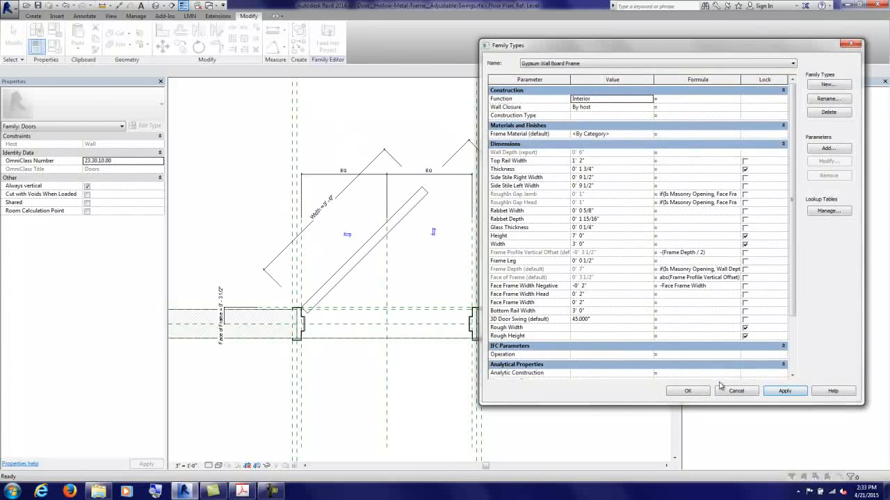
pyautogui.click(686, 392)
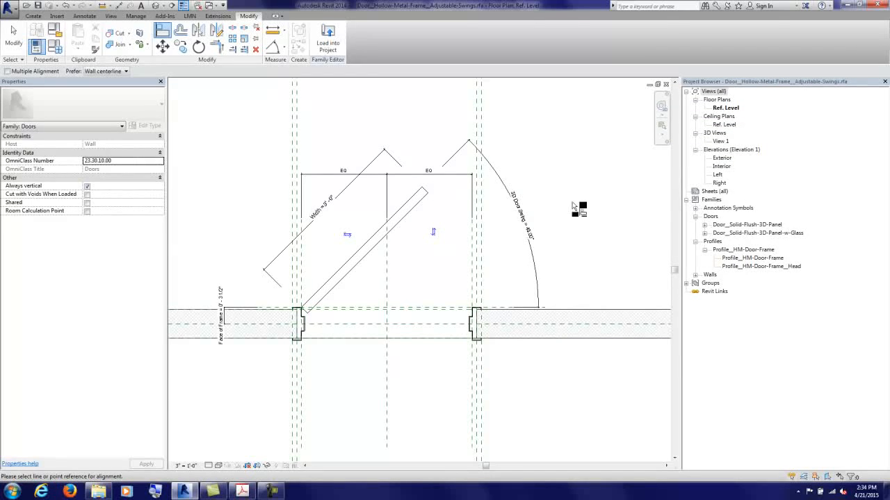
# Step: Test the door panel in 3D View 1 with the 3D Door Swing set first to 0° and then to 90°
pyautogui.doubleClick(723, 142)
pyautogui.keyDown('shift'); pyautogui.moveTo(510, 252); pyautogui.dragTo(439, 323, button='middle'); pyautogui.keyUp('shift')
pyautogui.click(55, 46)
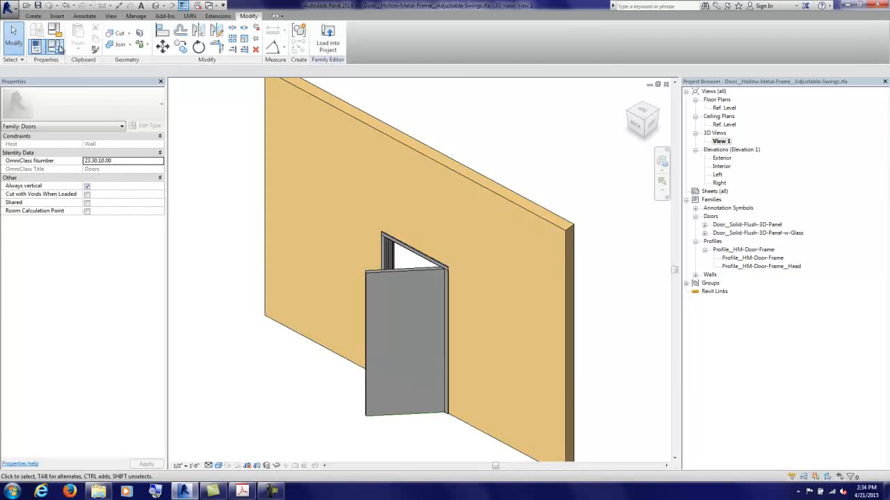
pyautogui.click(622, 321)
pyautogui.write('0')
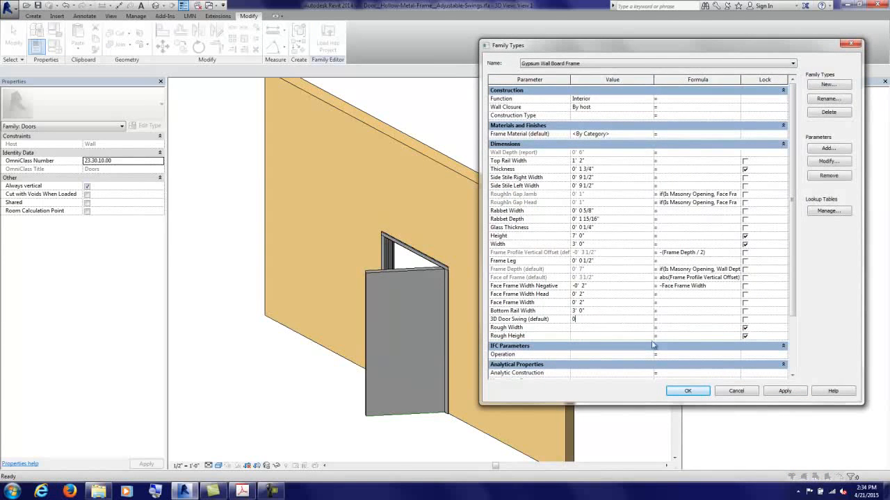
pyautogui.click(785, 393)
pyautogui.click(577, 320)
pyautogui.write('90')
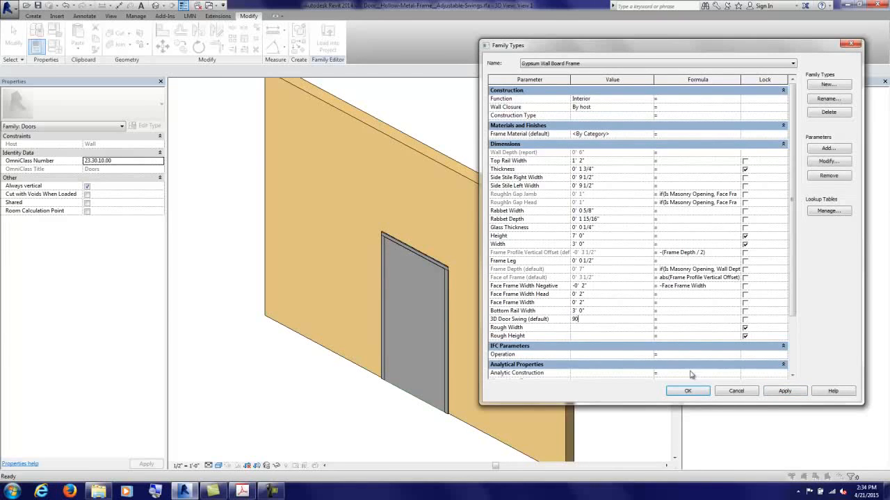
pyautogui.click(783, 392)
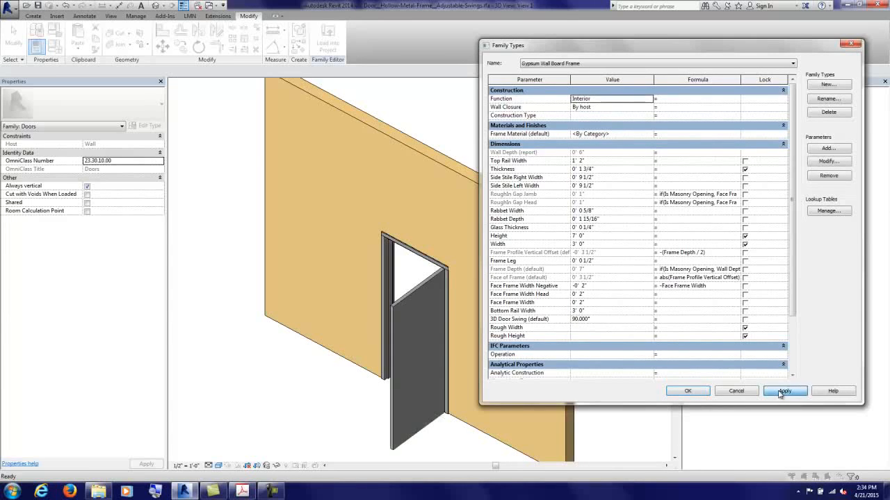
# Step: Set the 3D Door Swing parameter back to 45° and accept the family type settings
pyautogui.click(609, 320)
pyautogui.write('45')
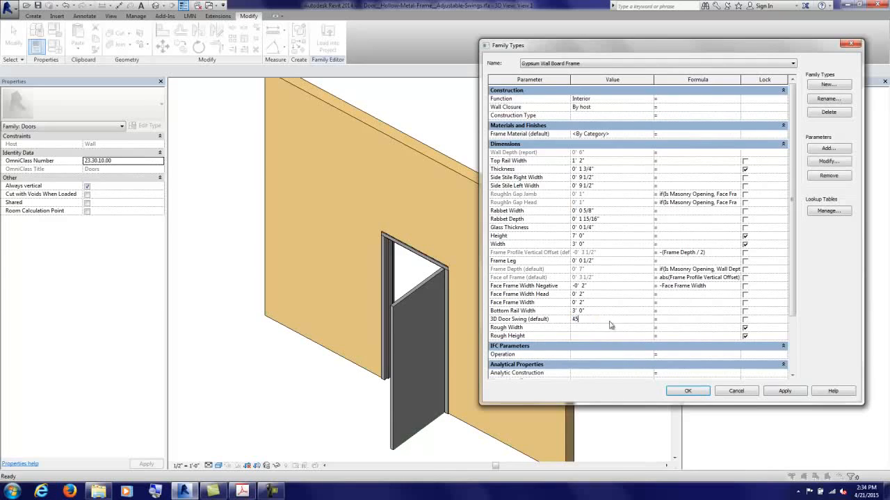
pyautogui.click(784, 392)
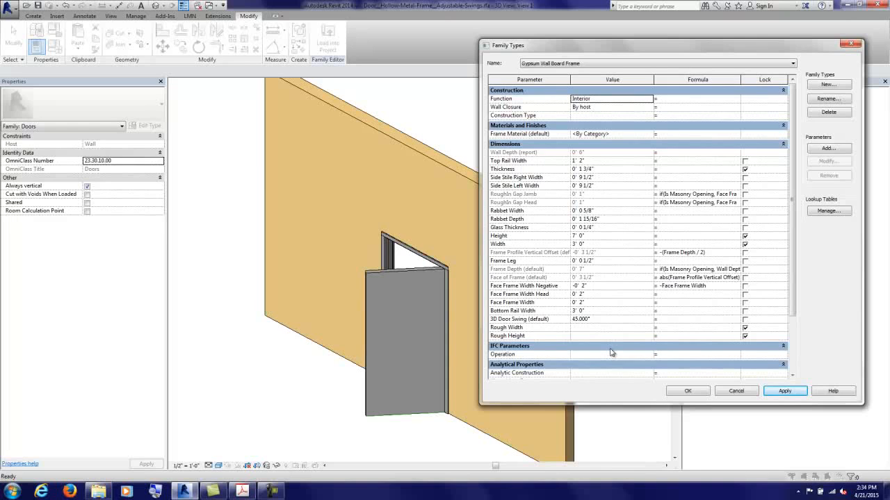
pyautogui.click(687, 390)
# Step: In the Ref. Level floor plan, turn off Plan/RCP display in the nested door panel's visibility settings
pyautogui.doubleClick(725, 108)
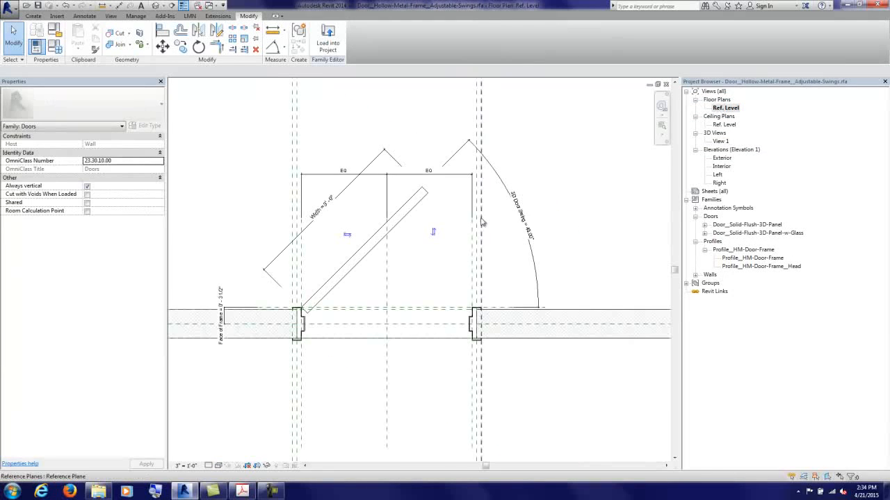
pyautogui.click(400, 217)
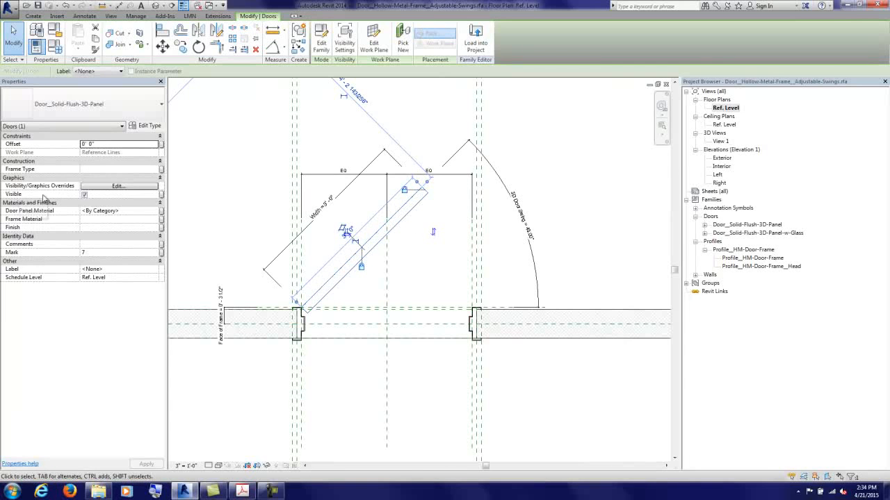
pyautogui.click(345, 47)
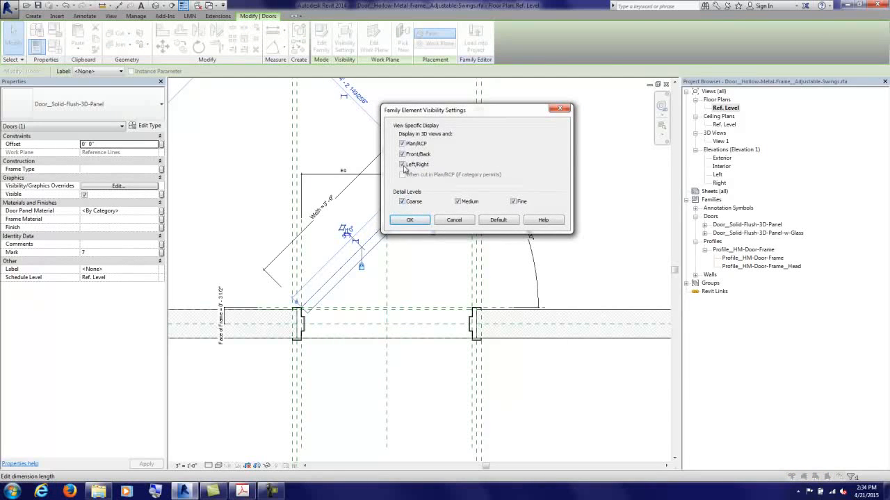
pyautogui.click(402, 144)
pyautogui.click(418, 221)
pyautogui.click(555, 217)
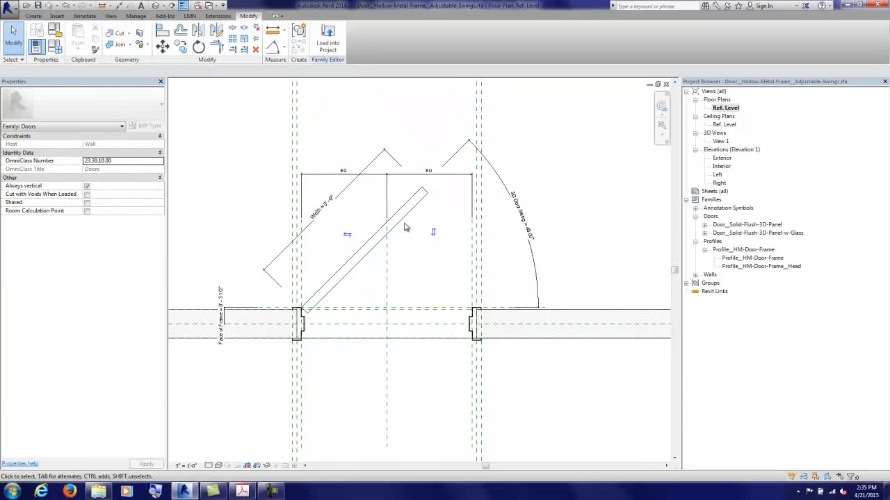
# Step: Associate the nested panel's Door Panel Material with a new type parameter named Door Panel Material under Materials and Finishes
pyautogui.click(406, 228)
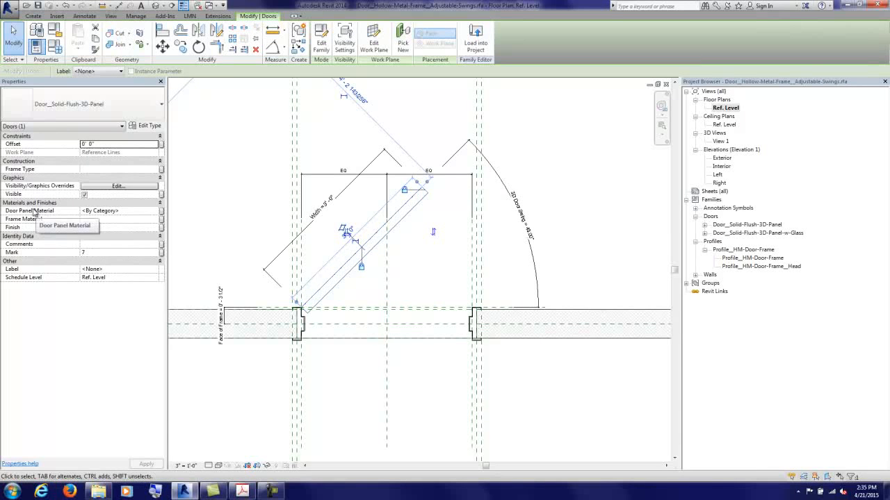
pyautogui.click(161, 212)
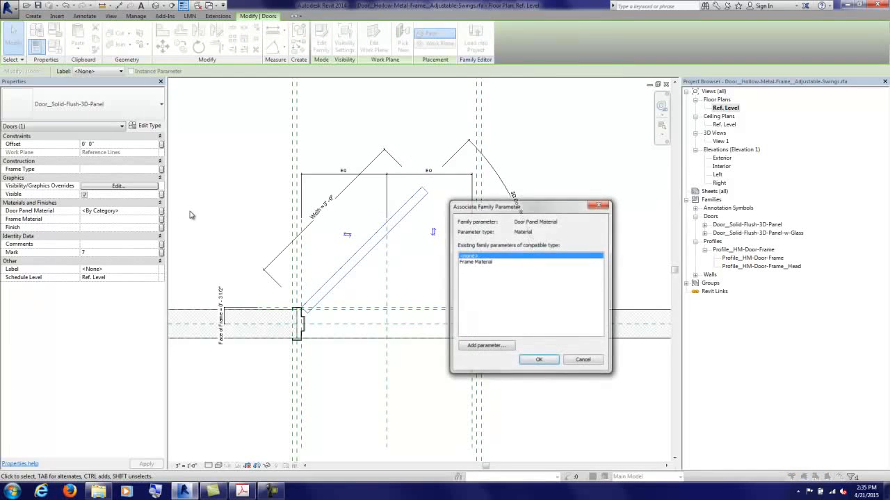
pyautogui.click(487, 263)
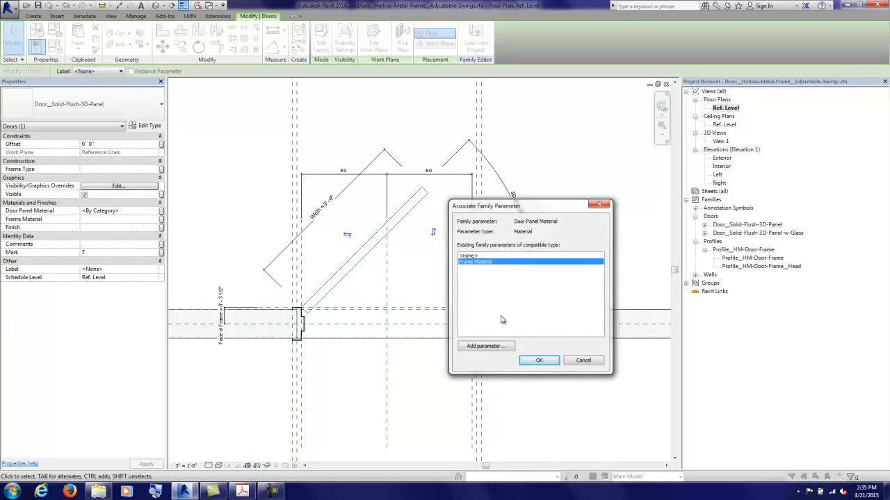
pyautogui.click(490, 346)
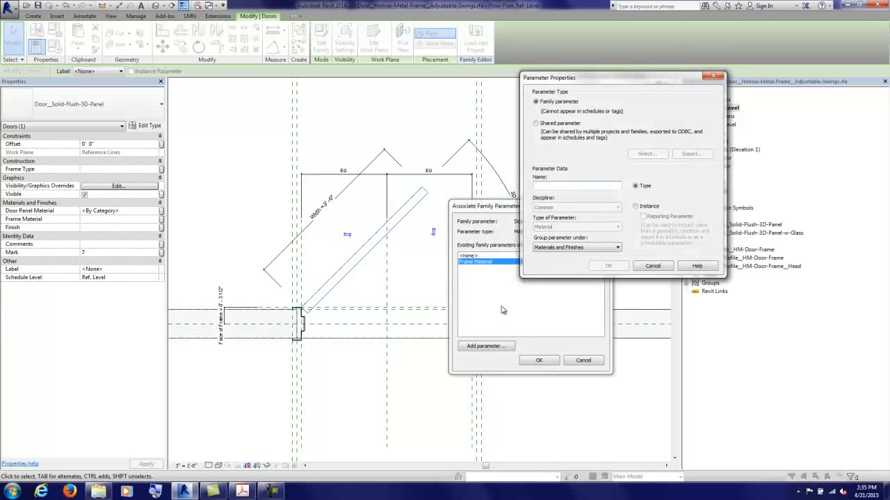
pyautogui.write('Door Panel Material')
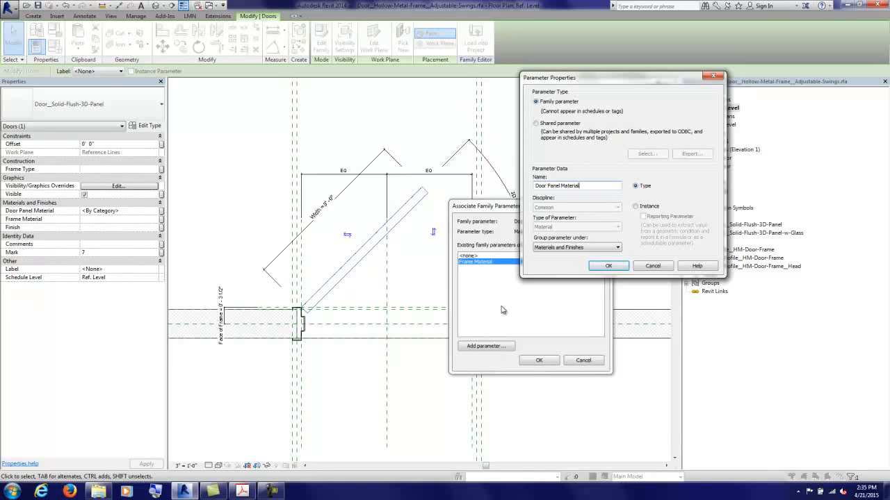
pyautogui.press('Return')
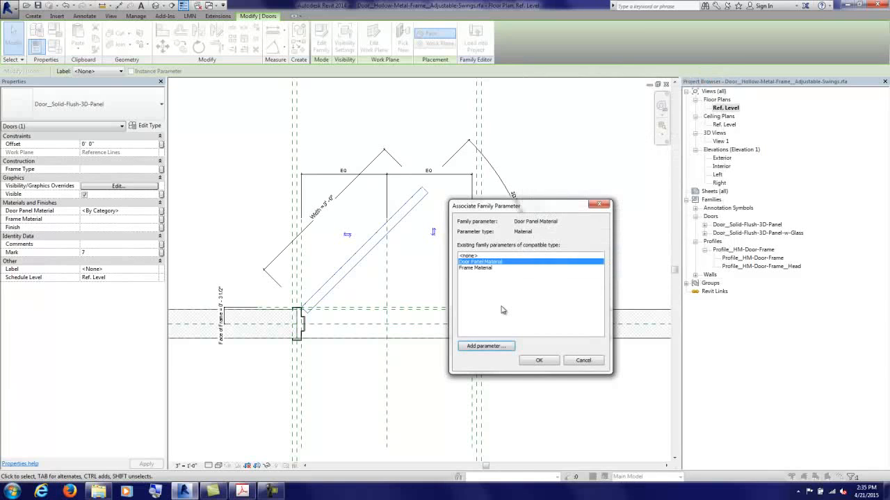
pyautogui.click(539, 361)
pyautogui.click(583, 229)
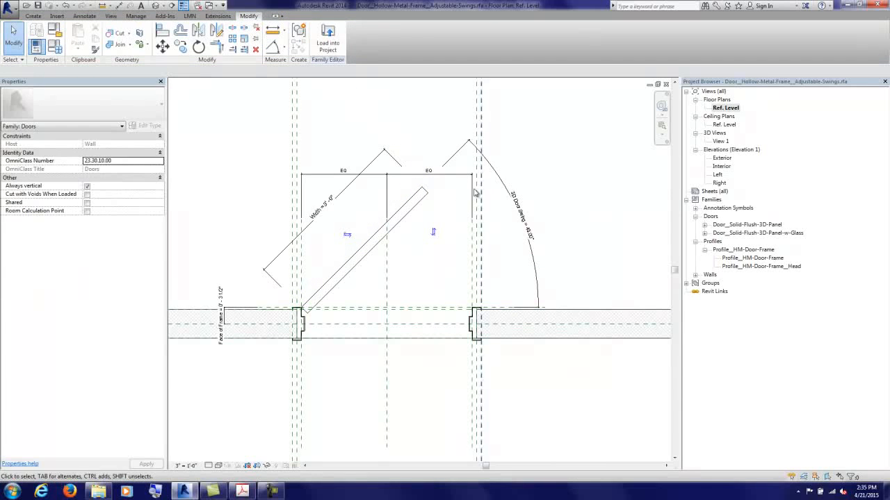
# Step: Label the nested door panel with a new family type parameter named Door Panel Type, grouped under Other
pyautogui.click(417, 199)
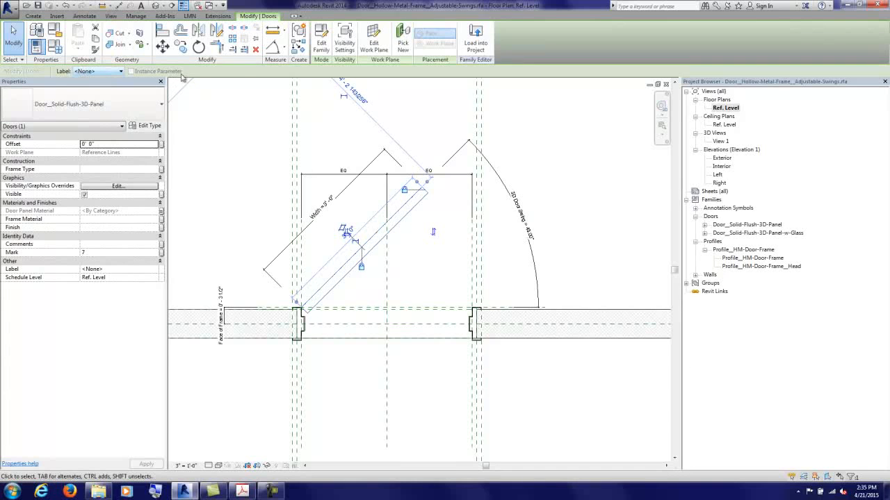
pyautogui.click(115, 71)
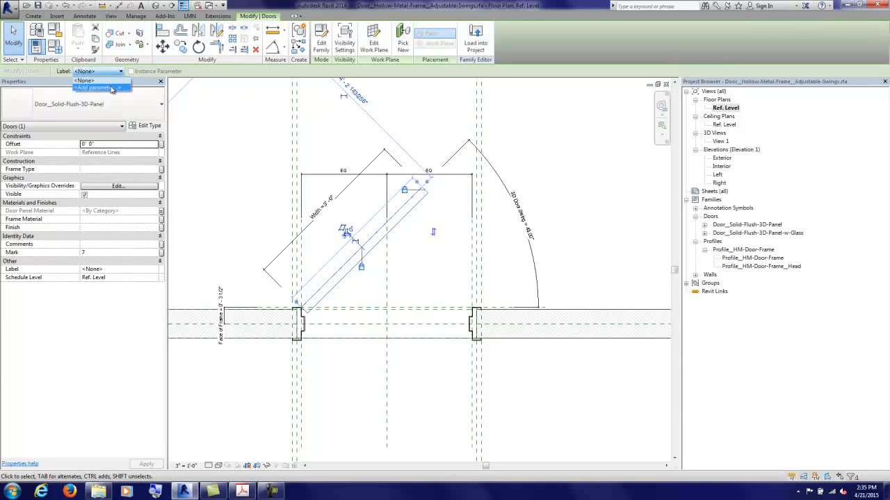
pyautogui.click(112, 88)
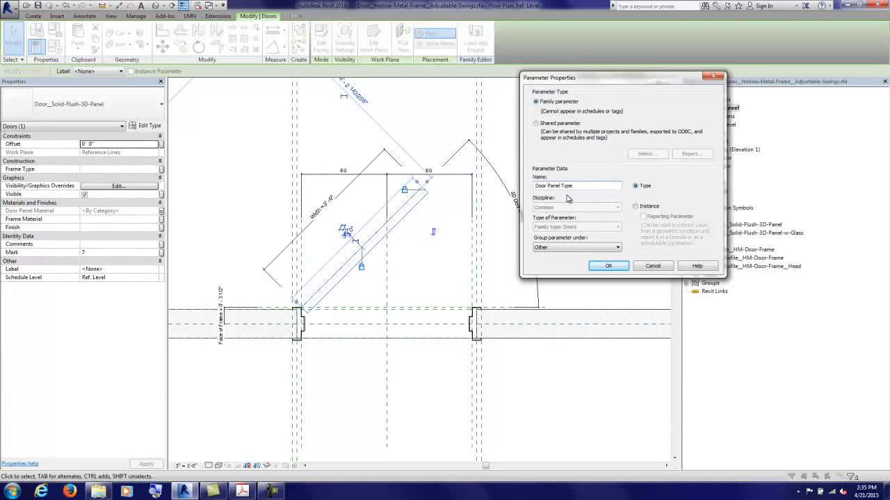
pyautogui.click(609, 265)
pyautogui.click(596, 234)
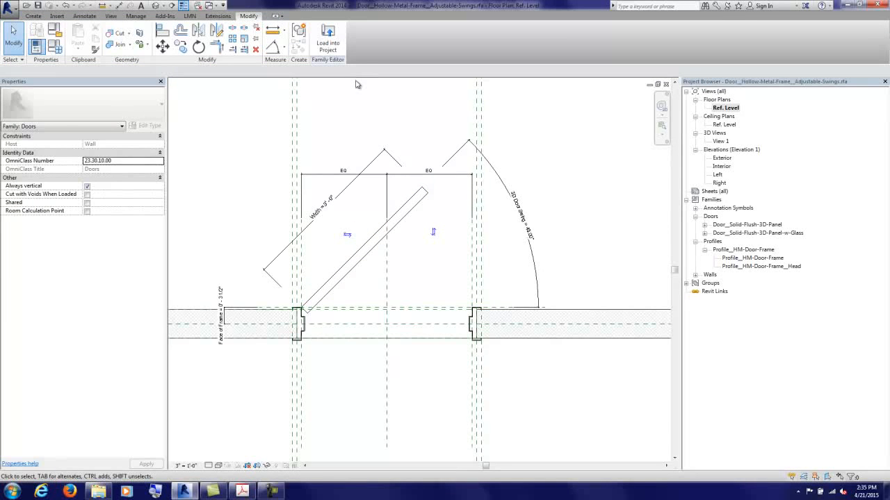
# Step: In 3D View 1, rename the Gypsum Wall Board Frame family type as Gypsum Wall Board Frame__Solid Flush__3'-0" x 7'-0" and apply it
pyautogui.doubleClick(721, 141)
pyautogui.keyDown('shift'); pyautogui.moveTo(384, 322); pyautogui.dragTo(377, 274, button='middle'); pyautogui.keyUp('shift')
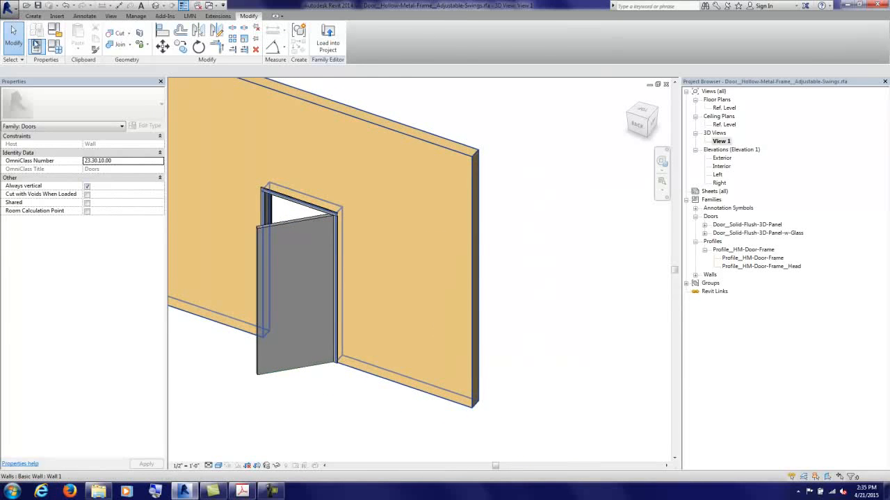
pyautogui.click(54, 46)
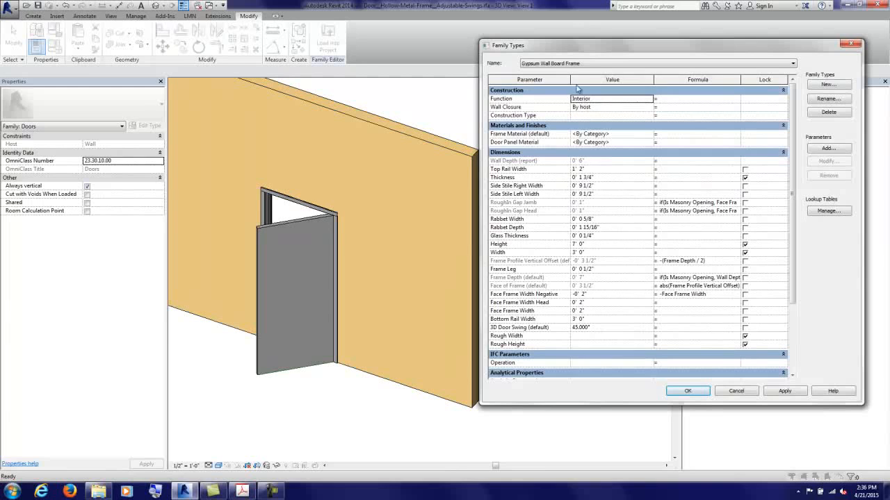
pyautogui.click(571, 64)
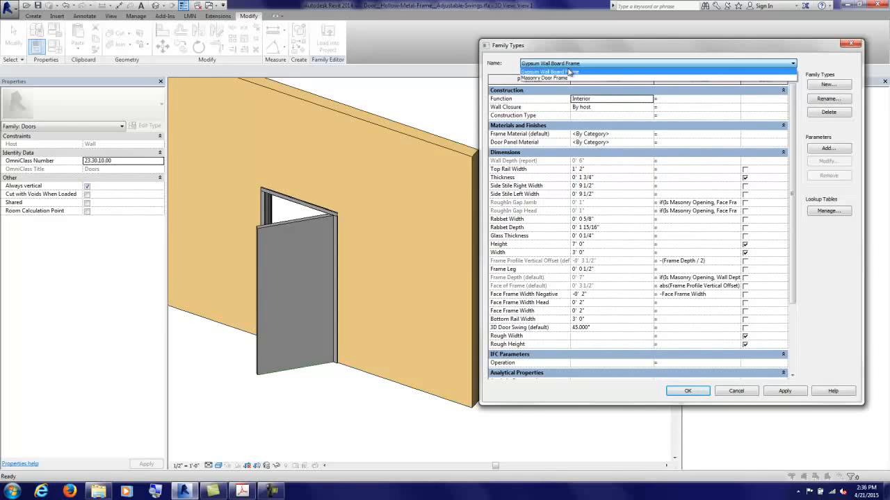
pyautogui.click(596, 63)
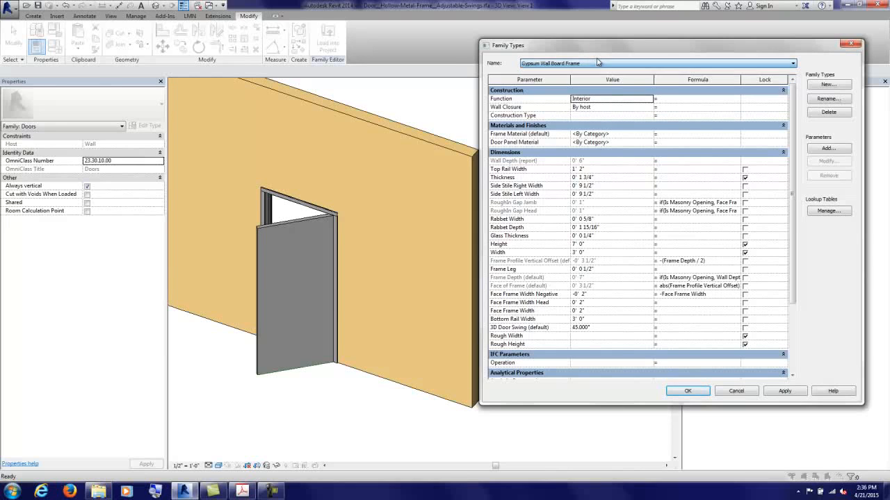
pyautogui.click(819, 99)
pyautogui.click(608, 184)
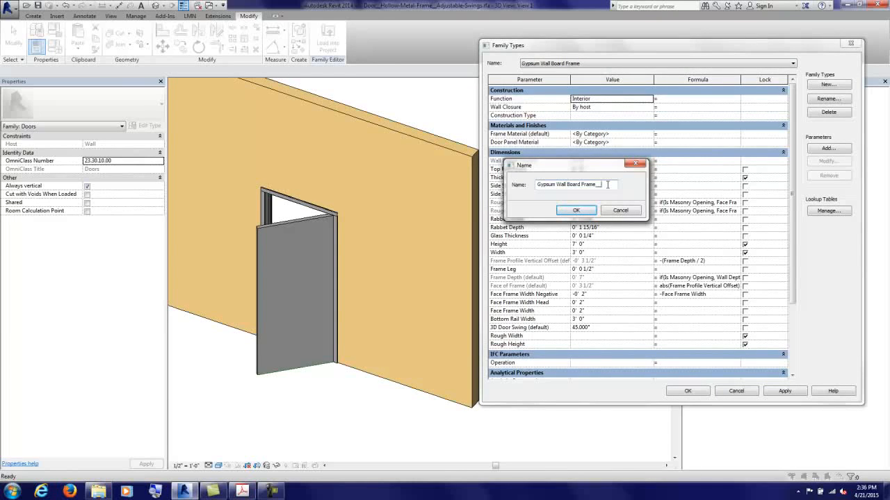
pyautogui.write('__Solid Flush__3\'-0" x 7\'-0"')
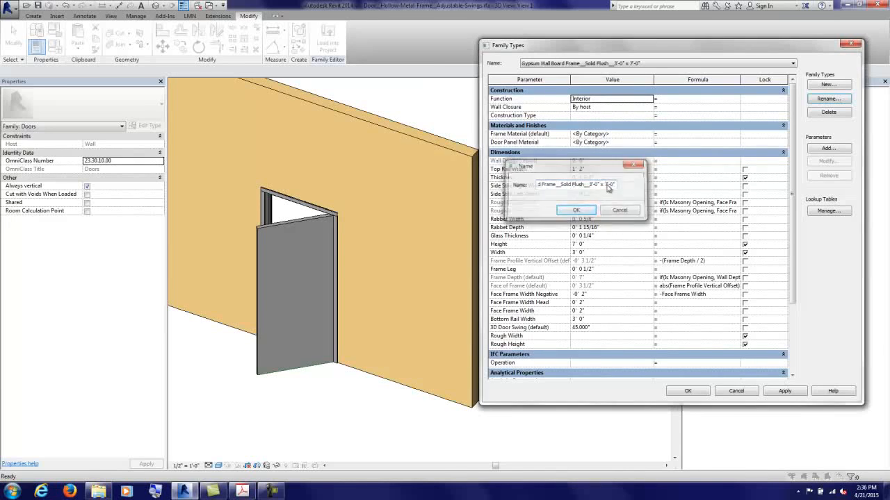
pyautogui.press('Return')
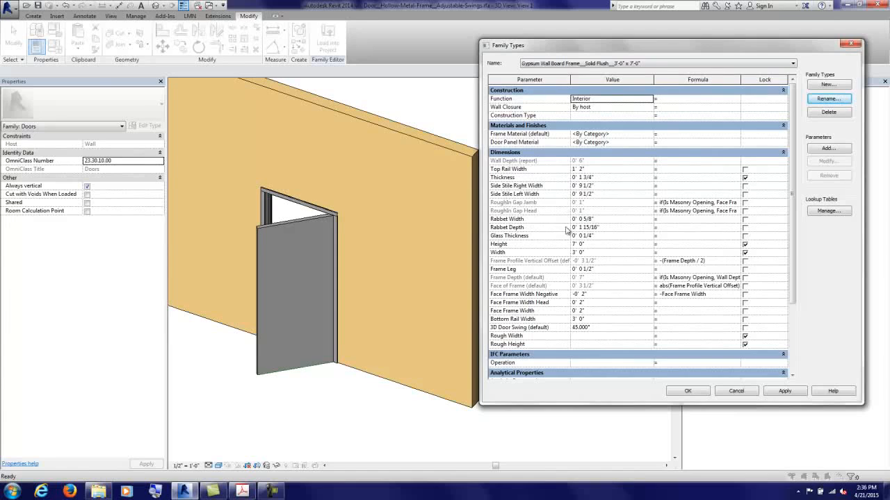
pyautogui.click(785, 392)
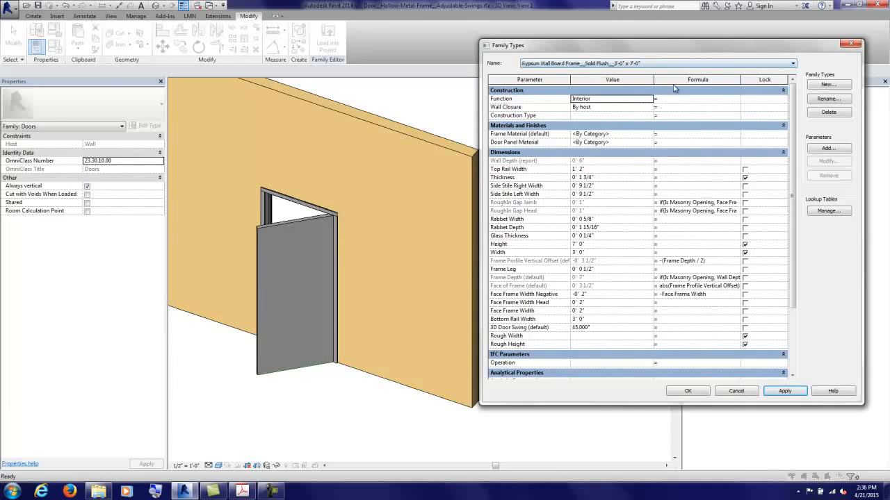
pyautogui.click(829, 85)
pyautogui.write('Gypsum')
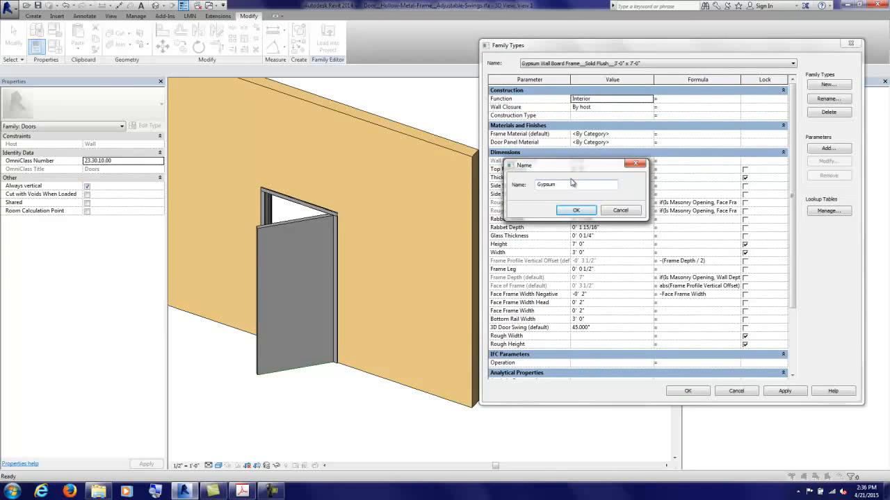
pyautogui.click(620, 210)
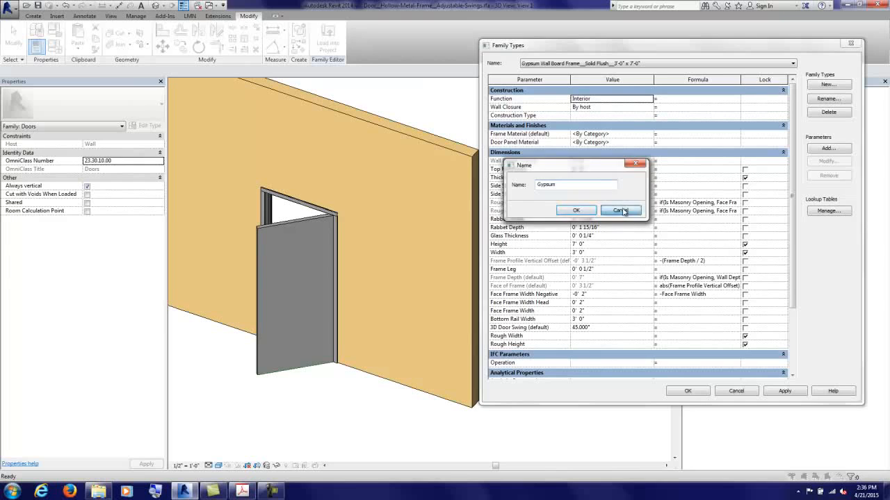
# Step: Create a family type named Gypsum Wall Board Frame__Solid Flush w Half Lite__3'-0" x 7'-0", reusing the current type's name
pyautogui.click(844, 101)
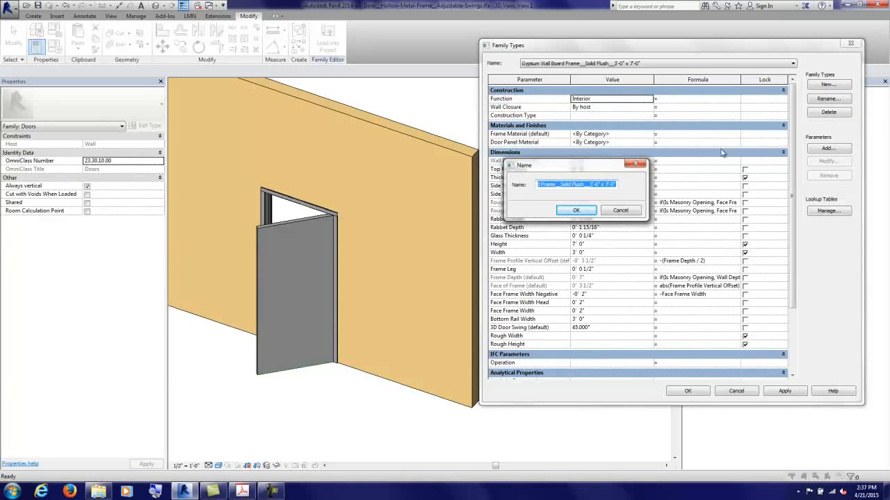
pyautogui.click(621, 211)
pyautogui.click(826, 85)
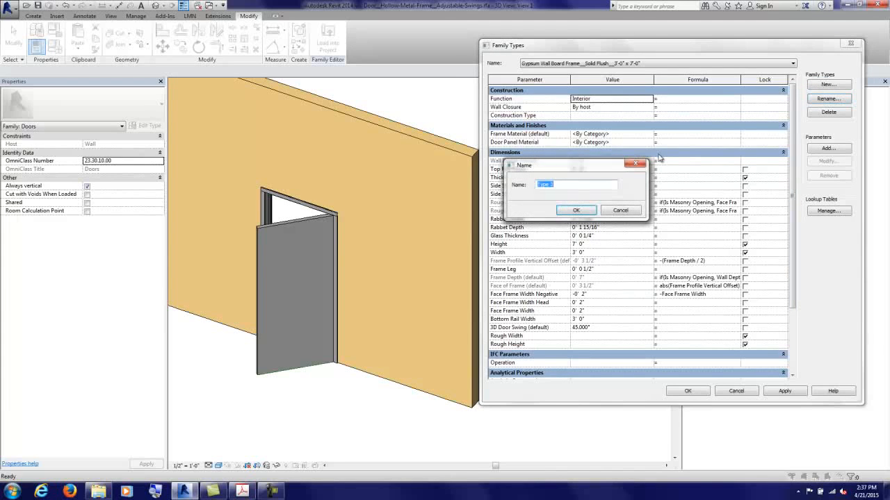
pyautogui.hotkey('ctrl', 'v')
pyautogui.write('w H')
pyautogui.press('Return')
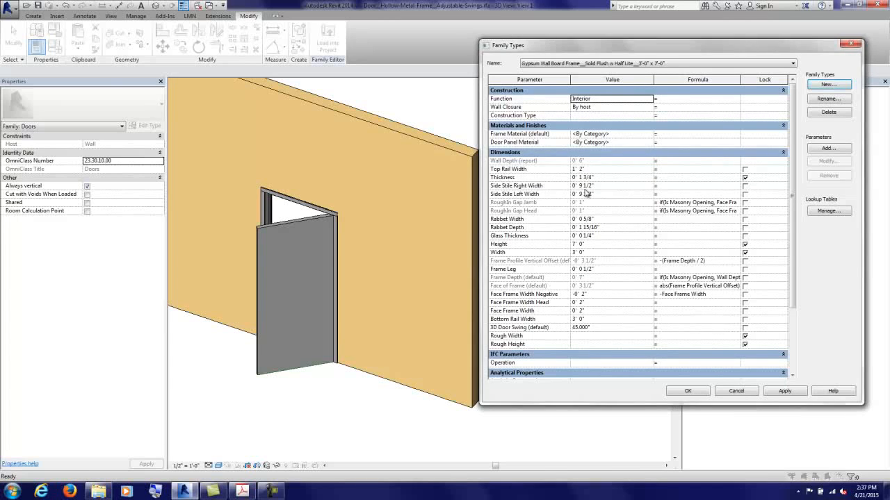
# Step: Set Door Panel Type to Door__Solid-Flush-3D-Panel-w-Glass, removing the conflicting constraints, and return to the Ref. Level floor plan
pyautogui.moveTo(795, 139); pyautogui.dragTo(797, 205)
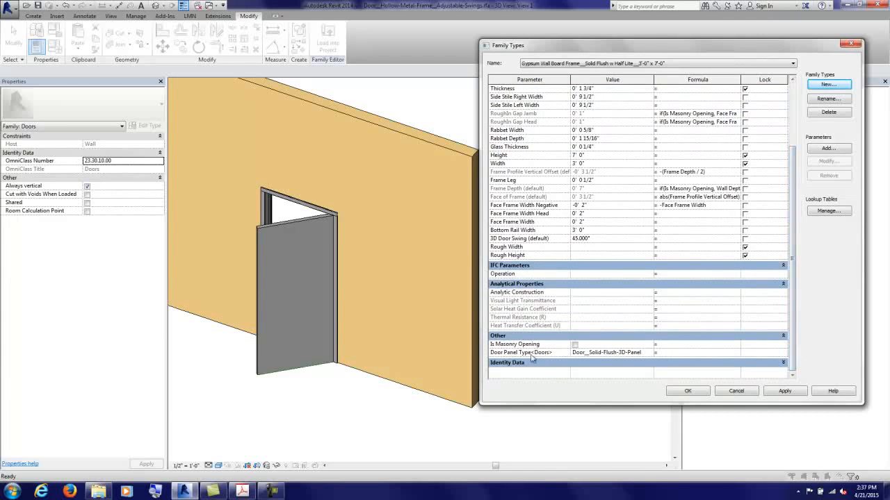
pyautogui.click(639, 354)
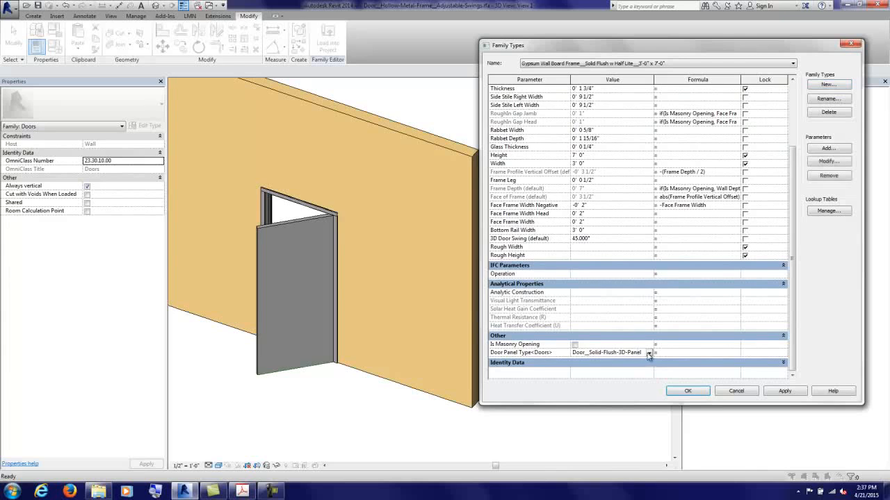
pyautogui.click(649, 353)
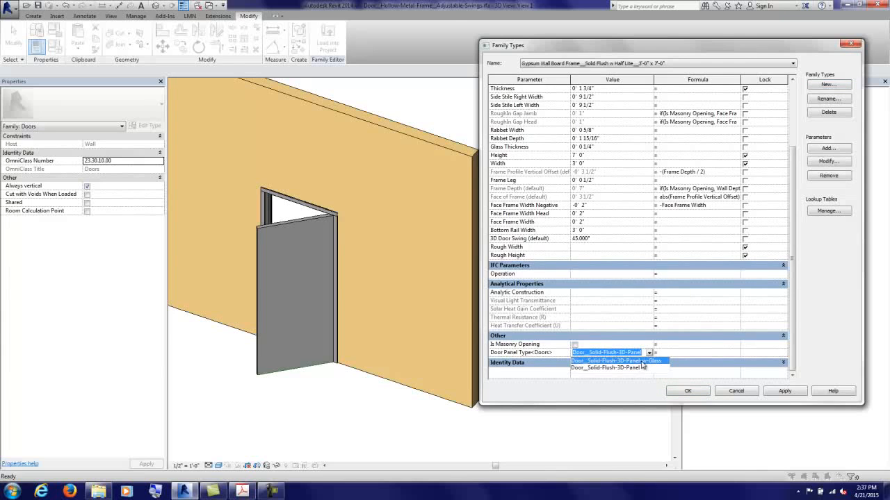
pyautogui.click(643, 361)
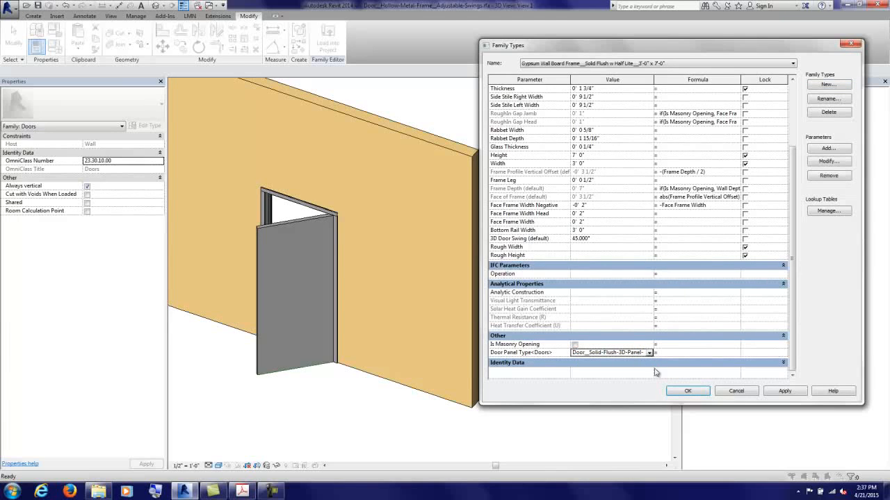
pyautogui.click(784, 394)
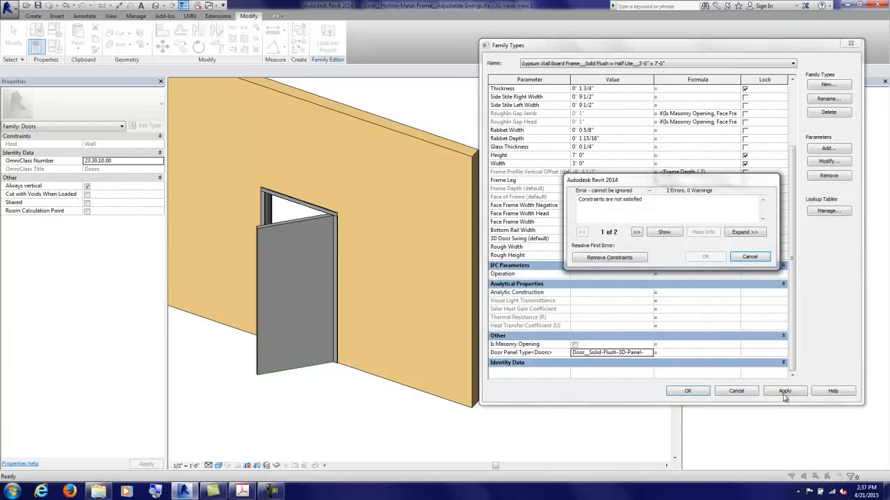
pyautogui.click(624, 259)
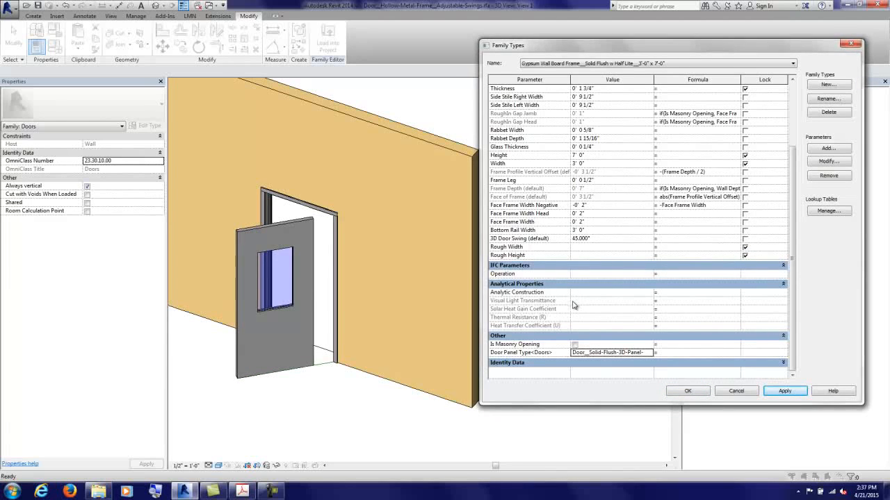
pyautogui.click(688, 391)
pyautogui.doubleClick(726, 108)
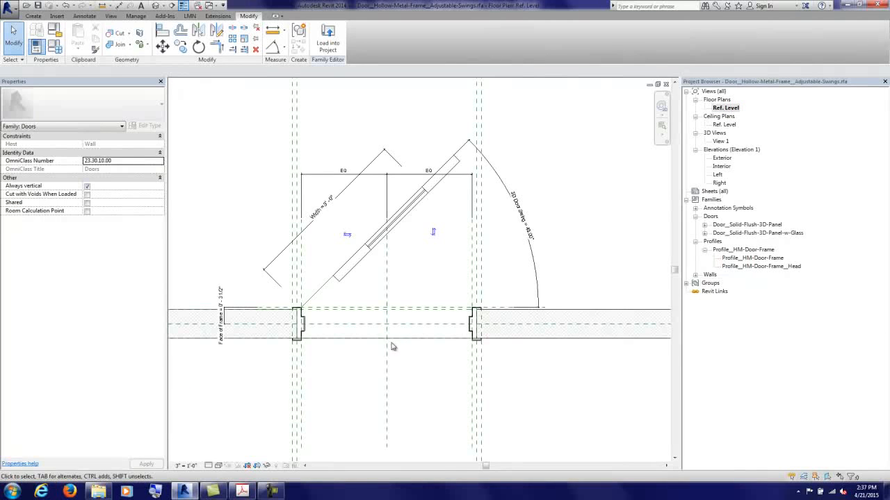
pyautogui.click(271, 491)
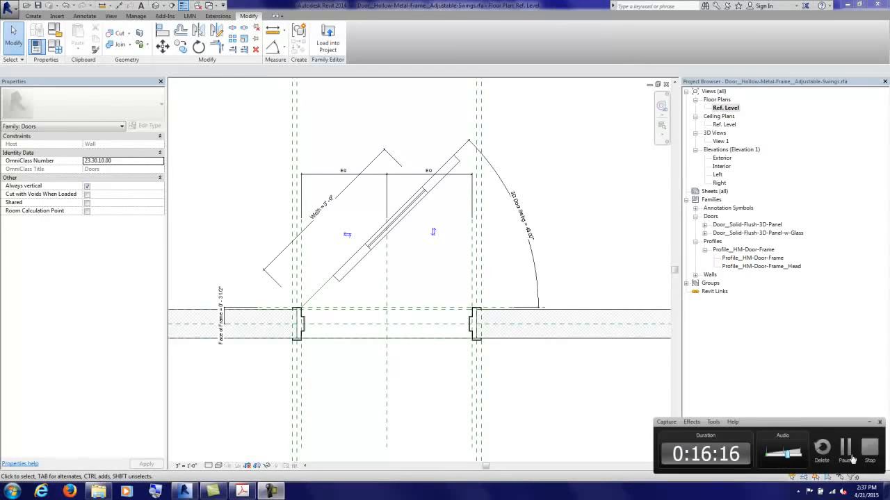
pyautogui.click(845, 449)
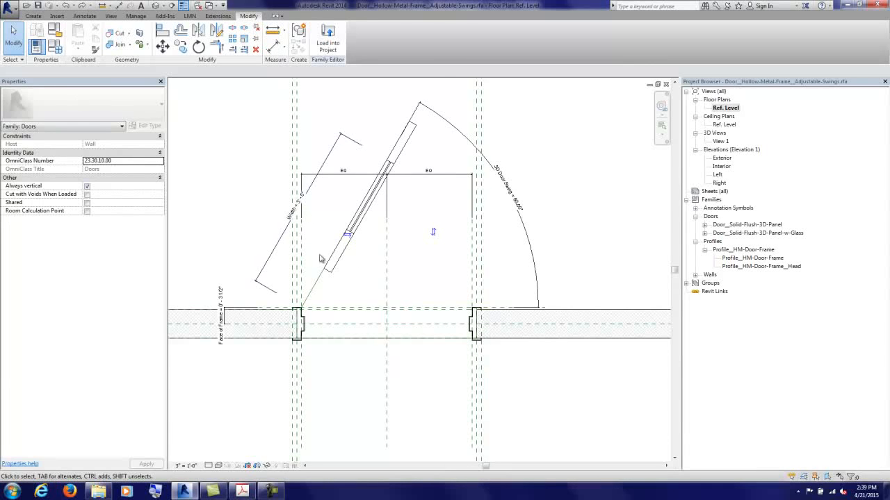
# Step: Move the nested glass door panel by its hinge-side corner onto the hinge endpoint of the swing reference line at the jamb
pyautogui.click(333, 271)
pyautogui.scroll(2, 311, 281)
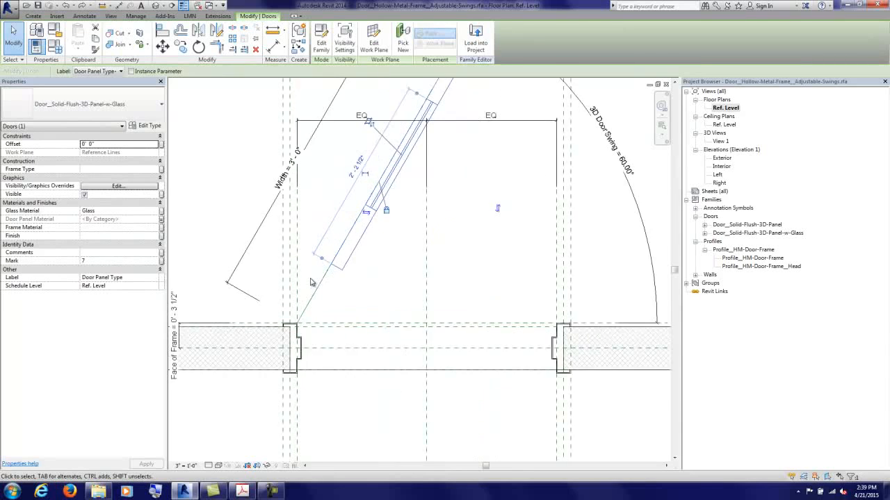
pyautogui.scroll(2, 311, 281)
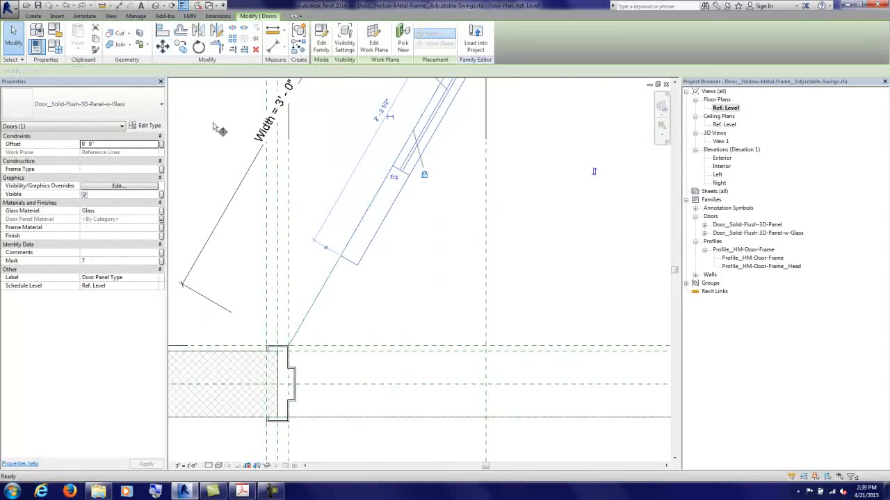
pyautogui.click(162, 46)
pyautogui.click(341, 256)
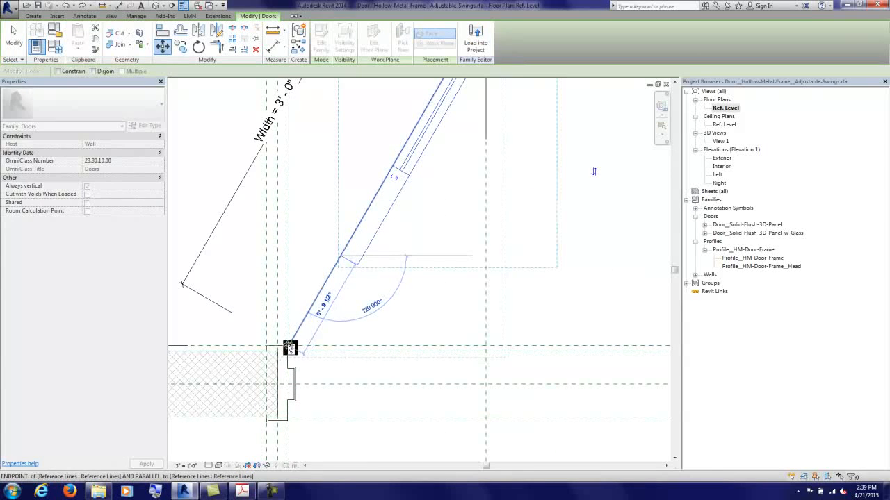
pyautogui.click(289, 346)
pyautogui.scroll(-3, 351, 338)
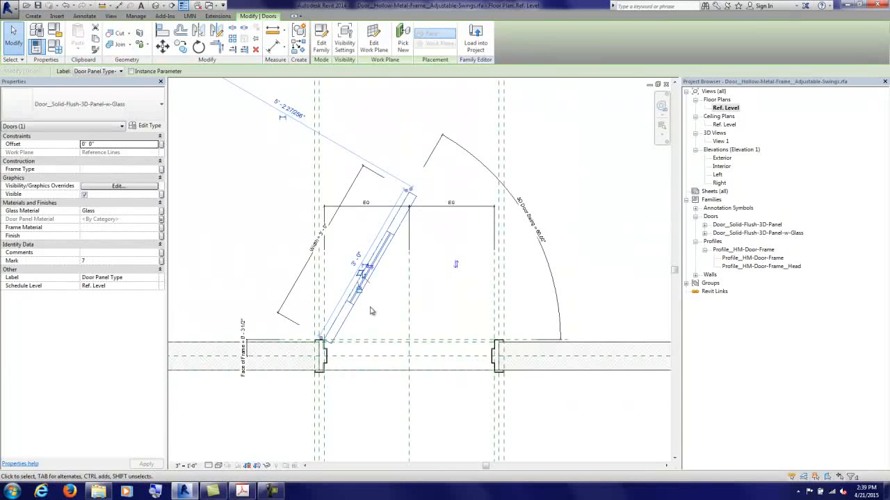
pyautogui.click(21, 35)
pyautogui.moveTo(461, 239); pyautogui.dragTo(400, 243, button='middle')
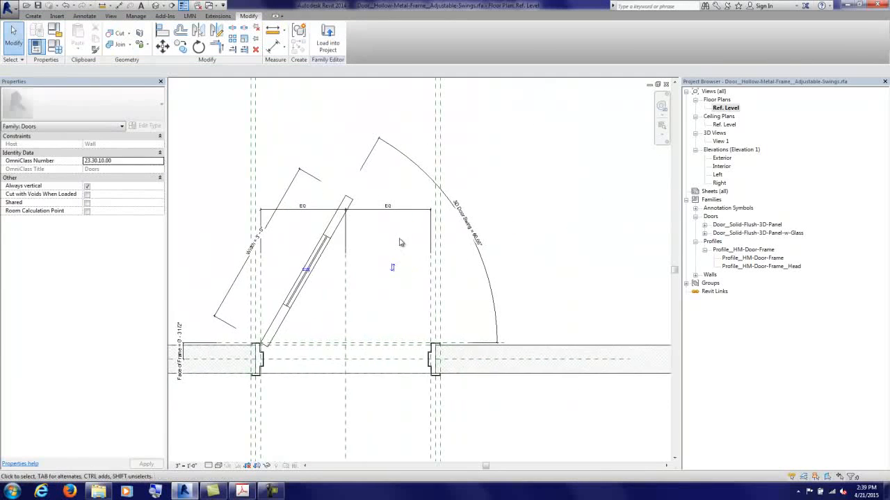
# Step: Set the 3D Door Swing parameter to 45° for the half-lite family type and apply it
pyautogui.click(54, 47)
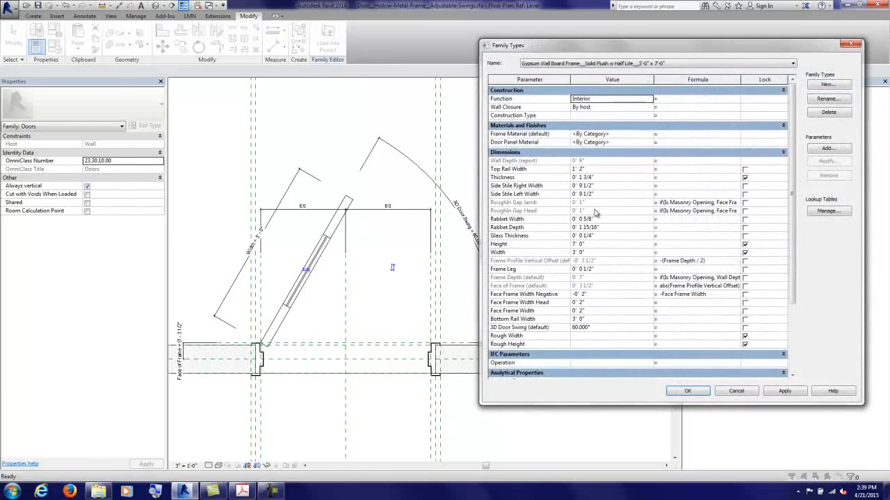
pyautogui.doubleClick(608, 328)
pyautogui.write('45')
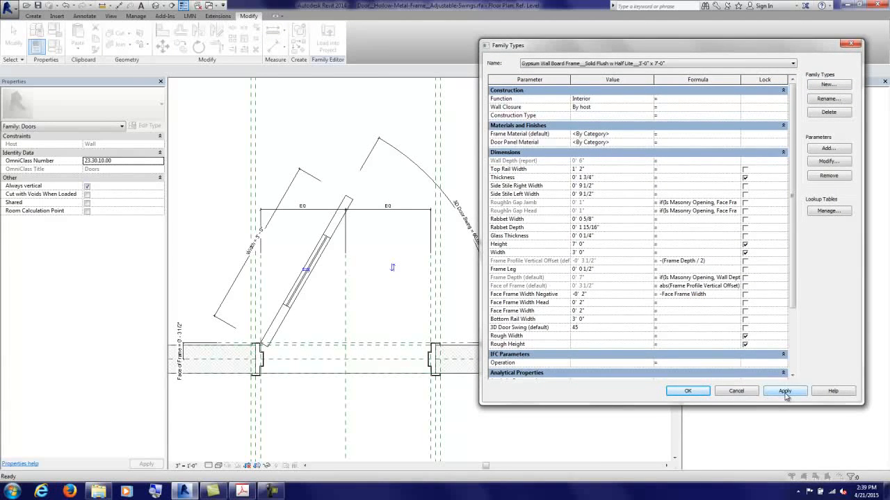
pyautogui.click(784, 391)
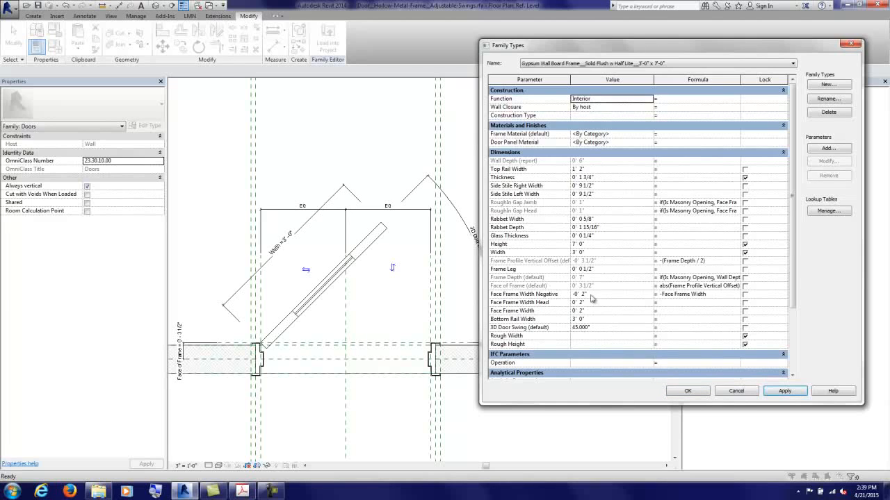
# Step: Switch the current family type to Gypsum Wall Board Frame__Solid Flush__3'-0" x 7'-0"
pyautogui.click(558, 66)
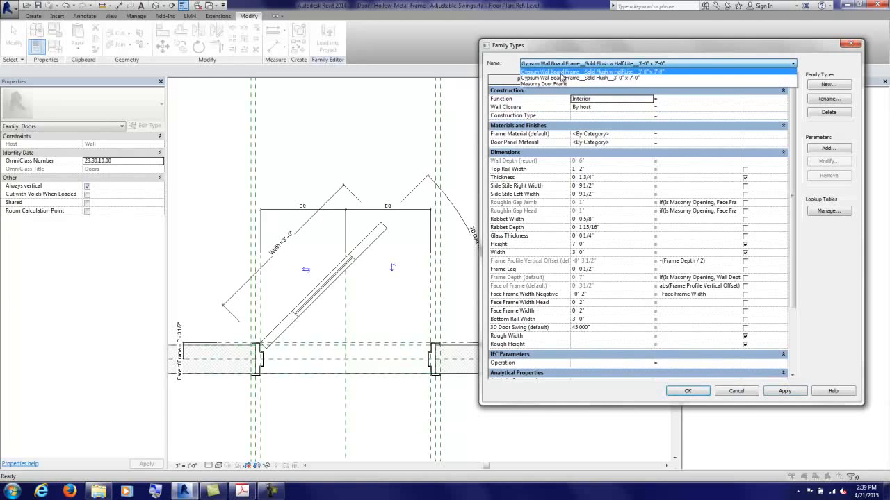
pyautogui.click(564, 81)
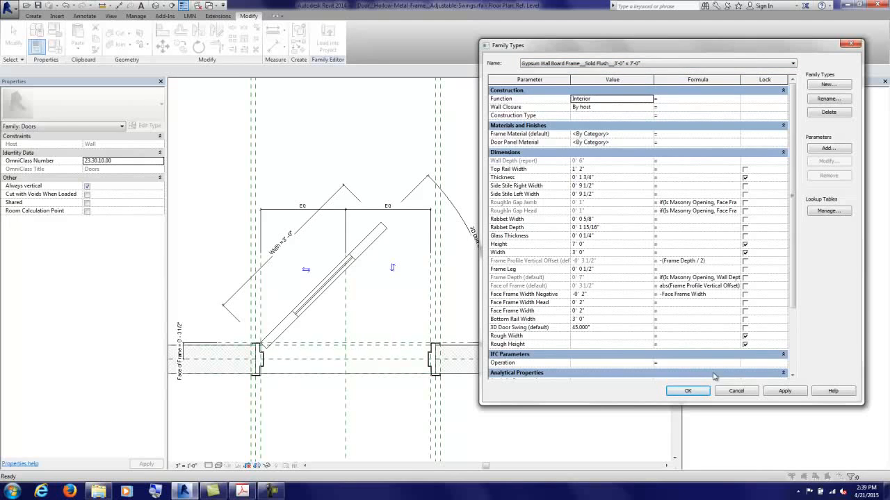
# Step: Apply the Gypsum Wall Board Frame__Solid Flush__3'-0" x 7'-0" type and set its 3D Door Swing to 60°
pyautogui.click(784, 392)
pyautogui.click(608, 327)
pyautogui.write('60')
pyautogui.click(778, 392)
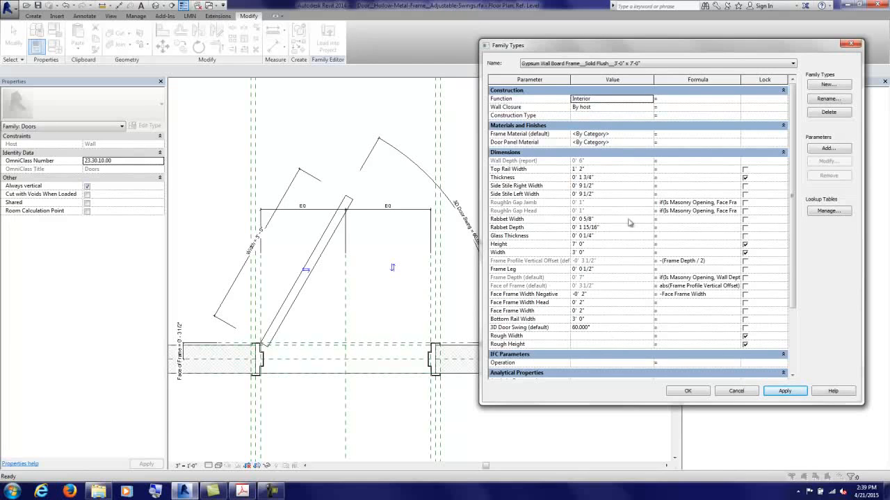
# Step: Switch to the Masonry Door Frame family type and try to apply it
pyautogui.click(578, 64)
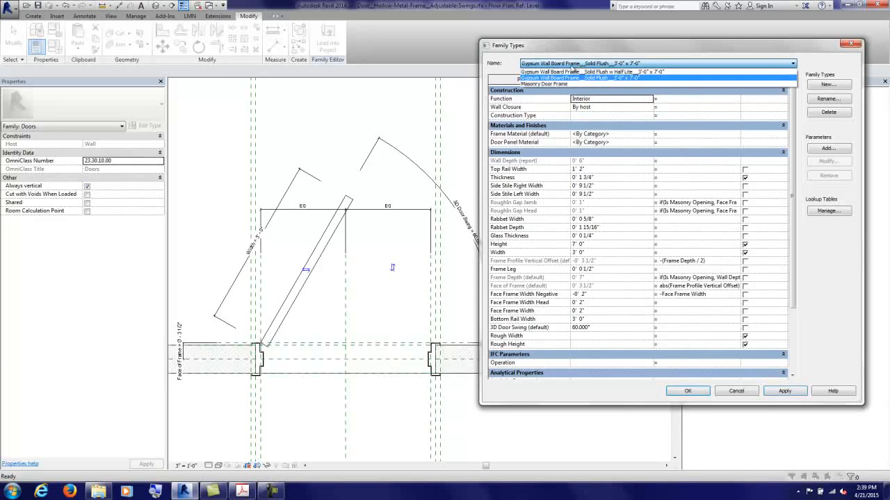
pyautogui.click(557, 83)
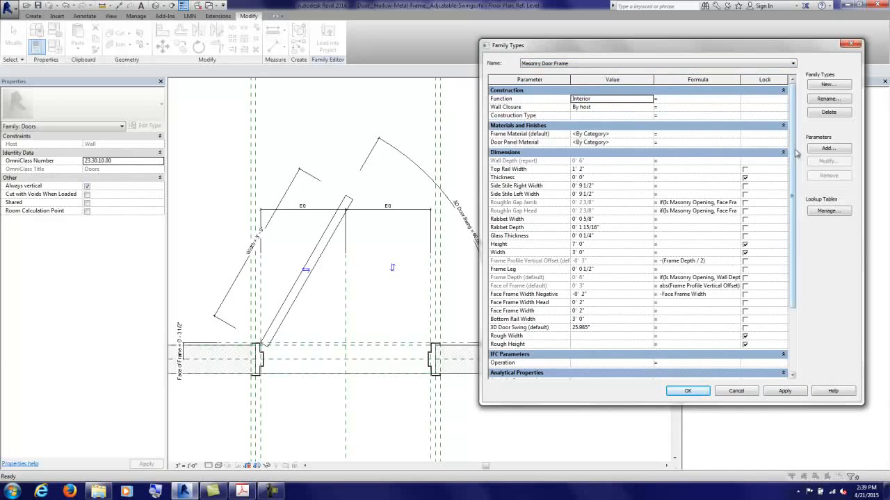
pyautogui.moveTo(790, 139); pyautogui.dragTo(803, 208)
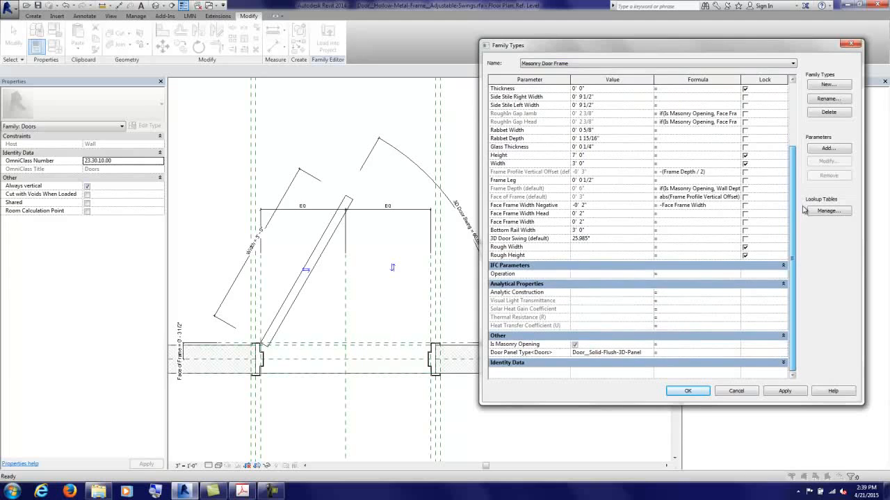
pyautogui.click(781, 392)
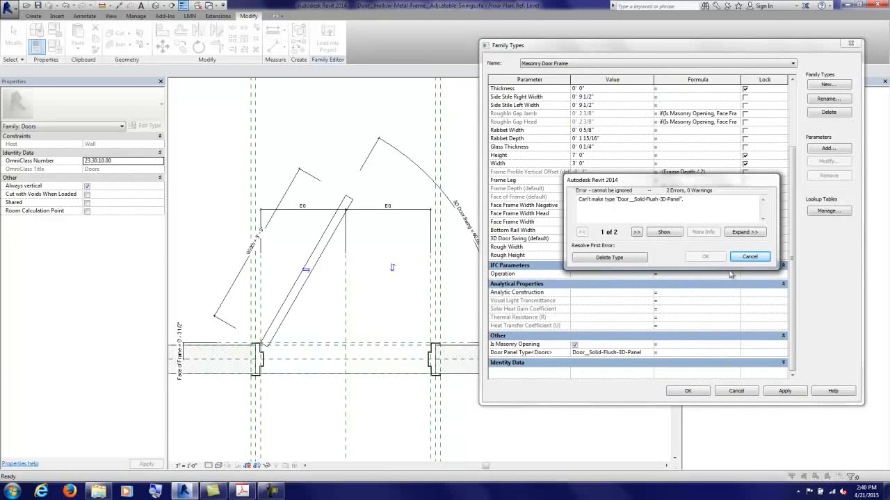
pyautogui.click(748, 257)
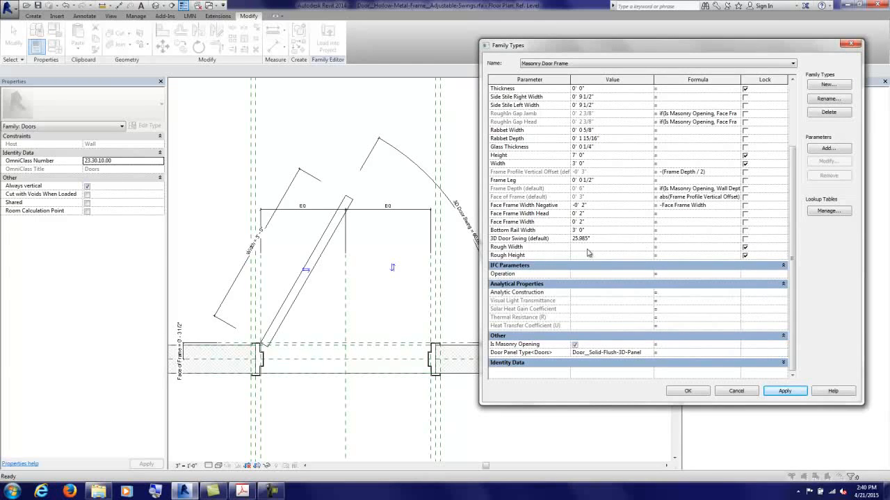
# Step: Set the Masonry Door Frame type's Thickness to 1 3/4" and its 3D Door Swing to 45°, and apply both
pyautogui.moveTo(794, 189); pyautogui.dragTo(801, 148)
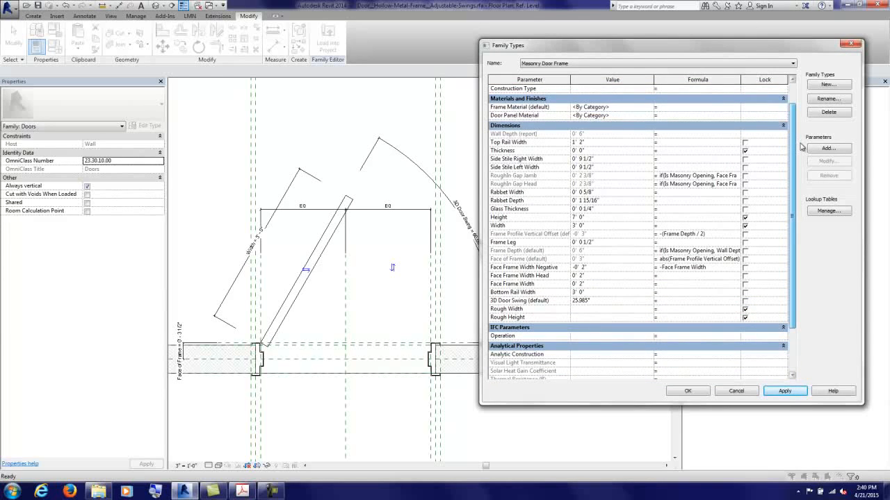
pyautogui.click(599, 151)
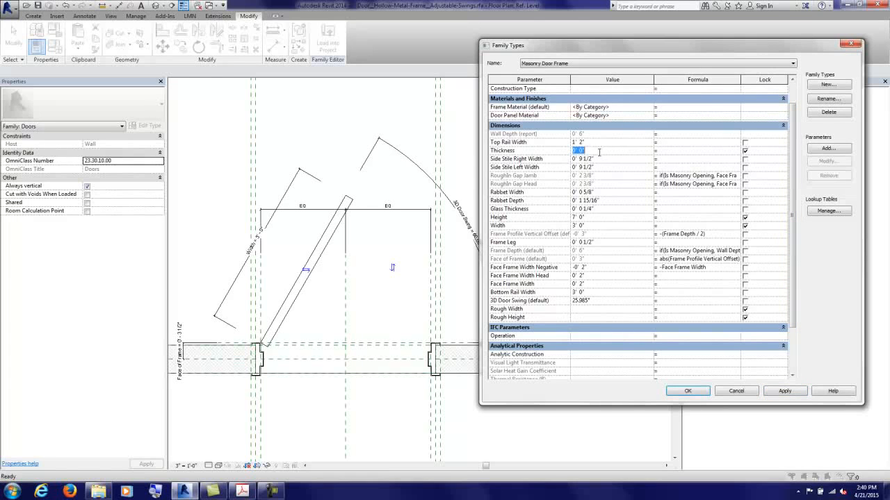
pyautogui.write('1.75')
pyautogui.press('Tab')
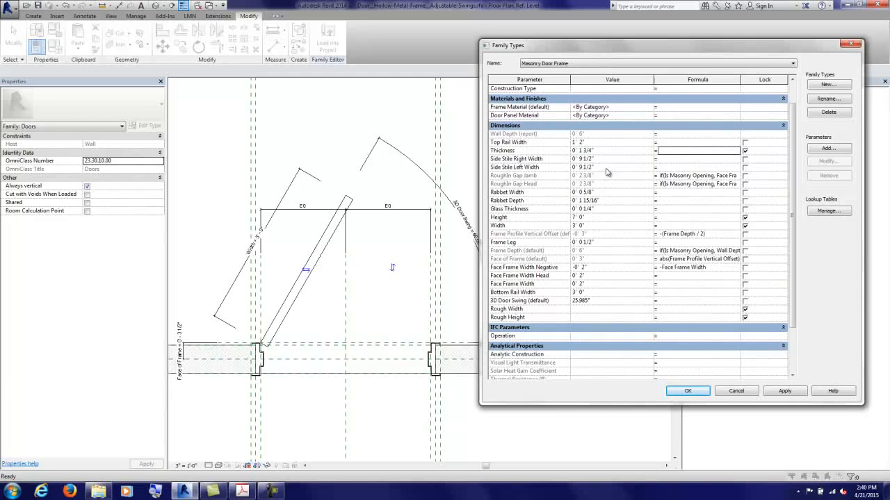
pyautogui.click(786, 393)
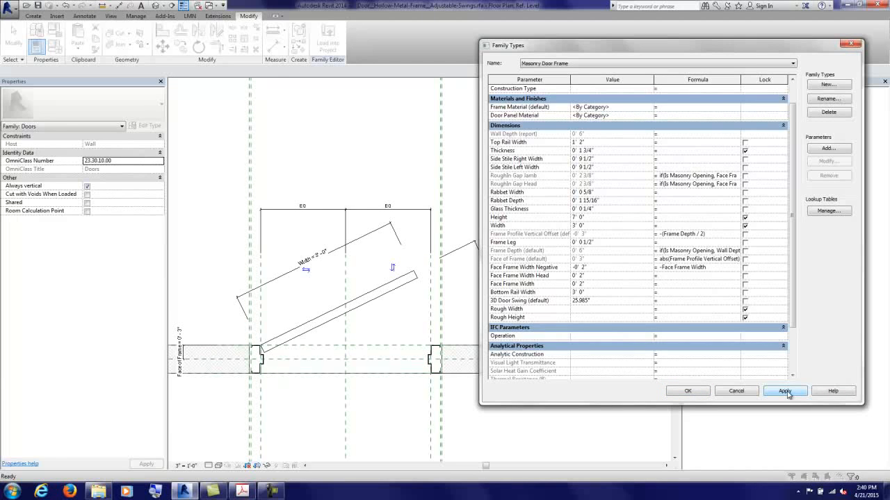
pyautogui.click(603, 303)
pyautogui.write('45')
pyautogui.click(785, 392)
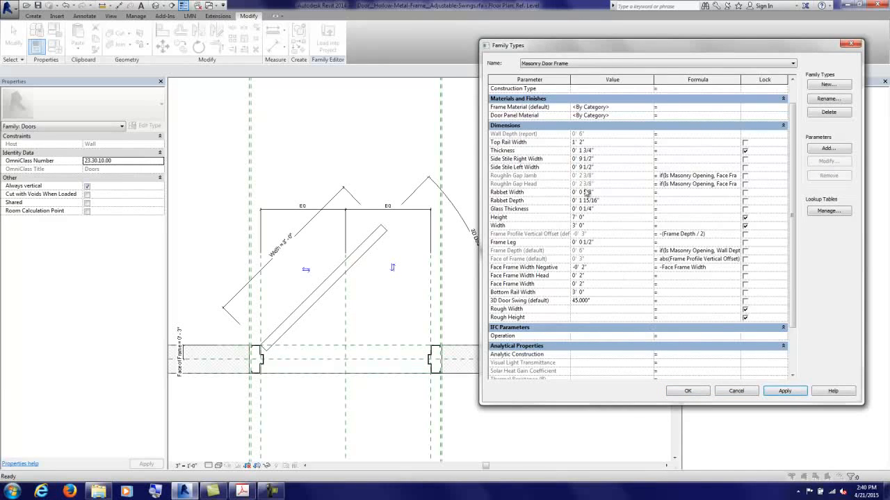
# Step: Rename the Masonry Door Frame type as Masonry Door Frame__Solid Flush__3'-0" x 7'-0" and apply the change
pyautogui.click(603, 63)
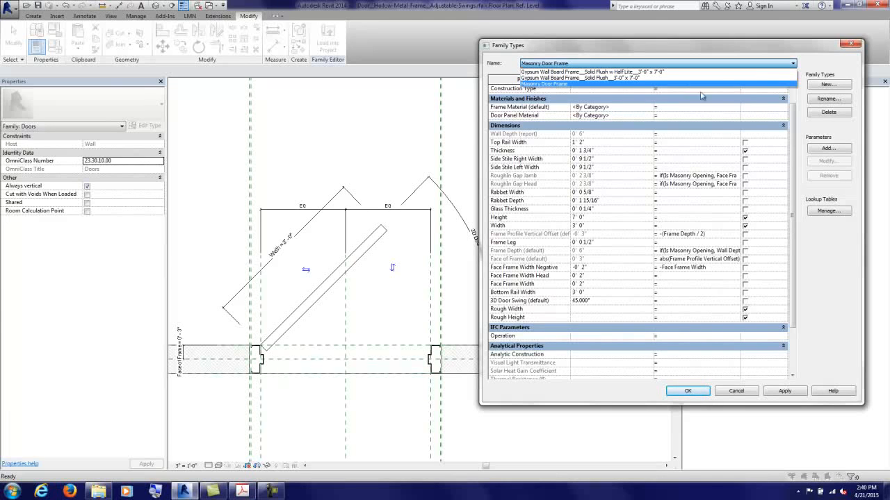
pyautogui.click(825, 101)
pyautogui.click(825, 101)
pyautogui.click(592, 183)
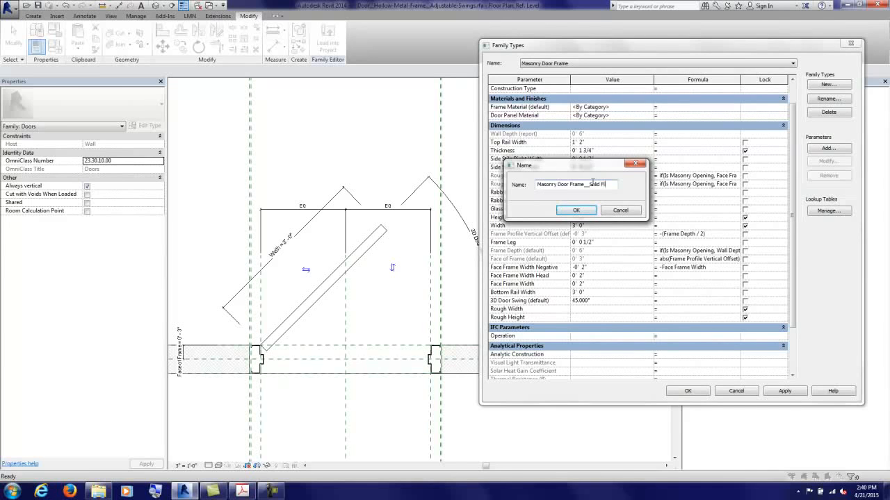
pyautogui.write('__Solid Flush__3\'-0" x 7\'-0"')
pyautogui.press('Return')
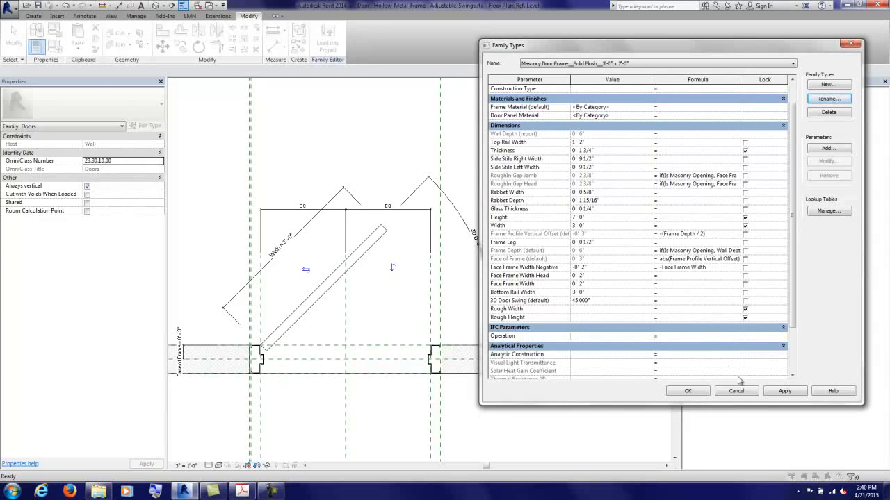
pyautogui.click(784, 391)
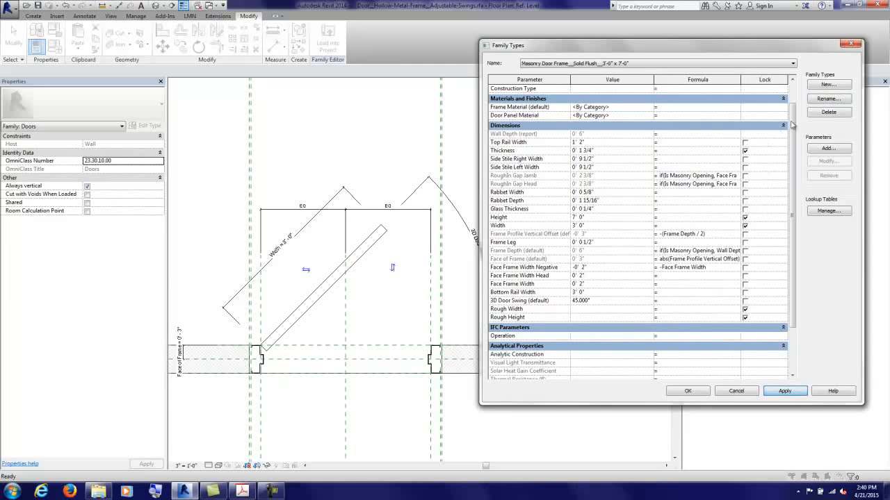
# Step: Create a new family type named Masonry Door Frame__Solid Flush w Half Lite__3'-0" x 7'-0", reusing the solid flush type's name
pyautogui.click(829, 98)
pyautogui.hotkey('ctrl', 'c')
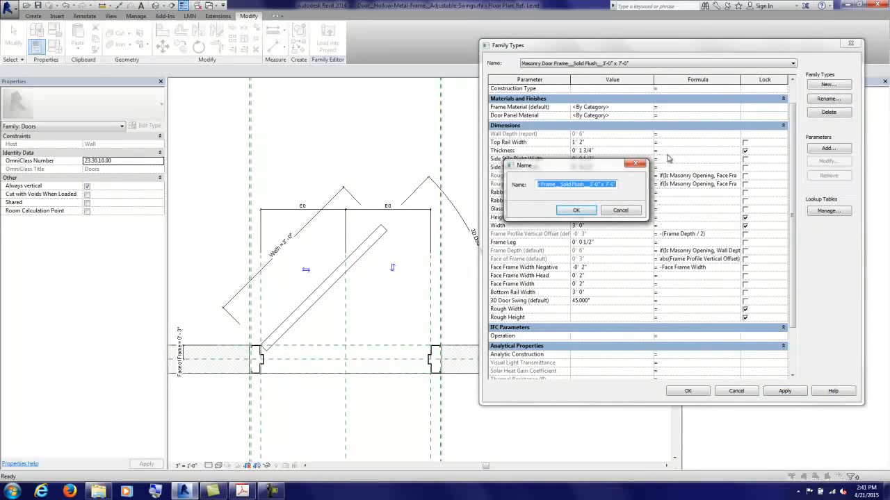
pyautogui.click(620, 212)
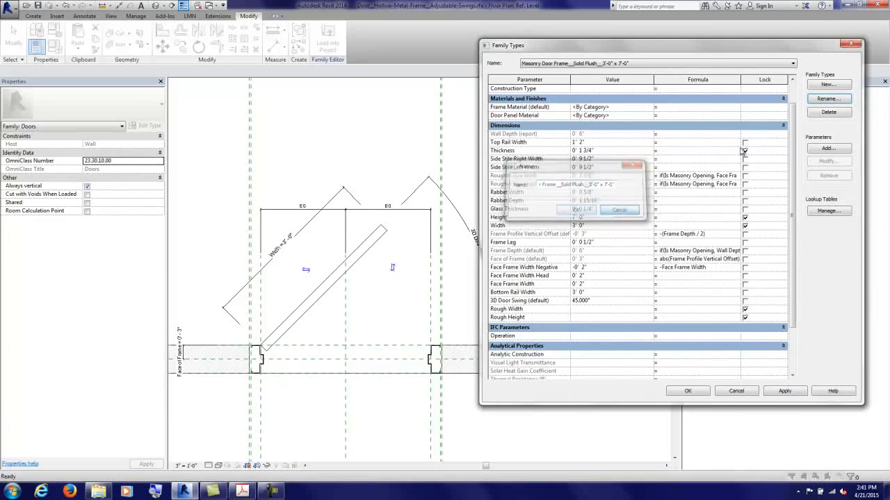
pyautogui.click(828, 85)
pyautogui.hotkey('ctrl', 'v')
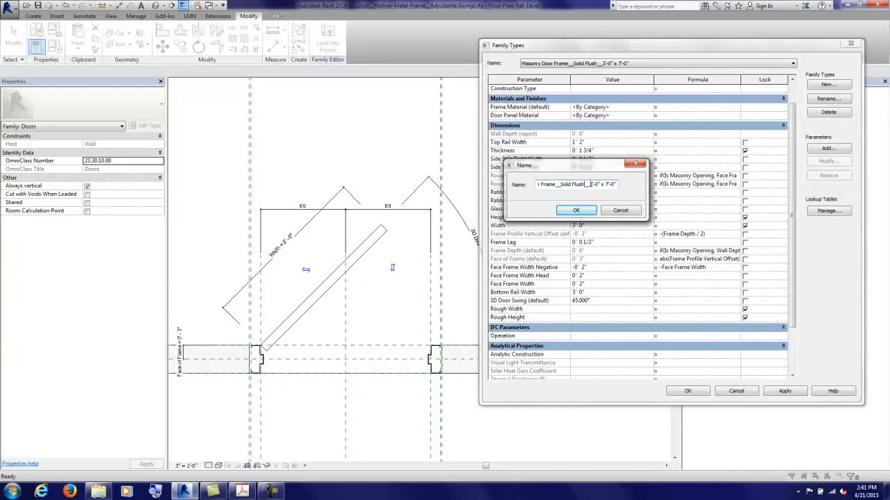
pyautogui.write('w Half Lite')
pyautogui.press('Return')
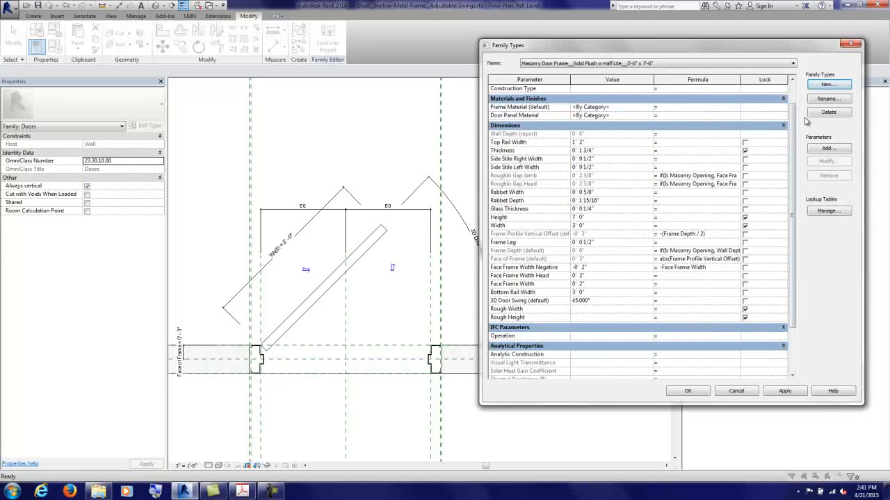
# Step: Set the masonry half-lite type's Door Panel Type to Door__Solid-Flush-3D-Panel-w-Glass and accept the family type changes
pyautogui.scroll(-3, 797, 113)
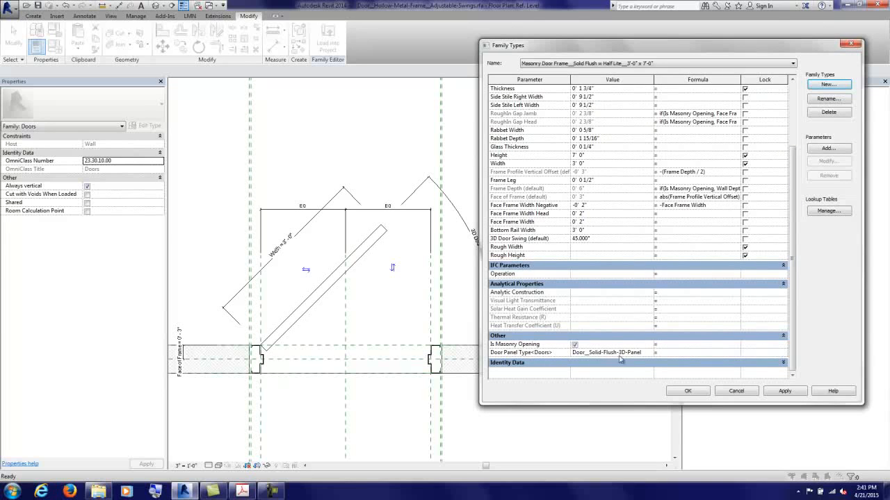
pyautogui.click(646, 353)
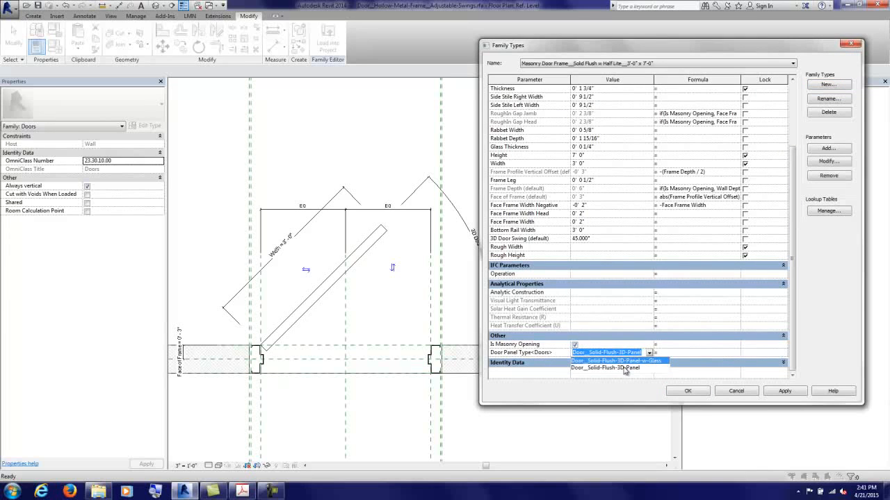
pyautogui.click(632, 366)
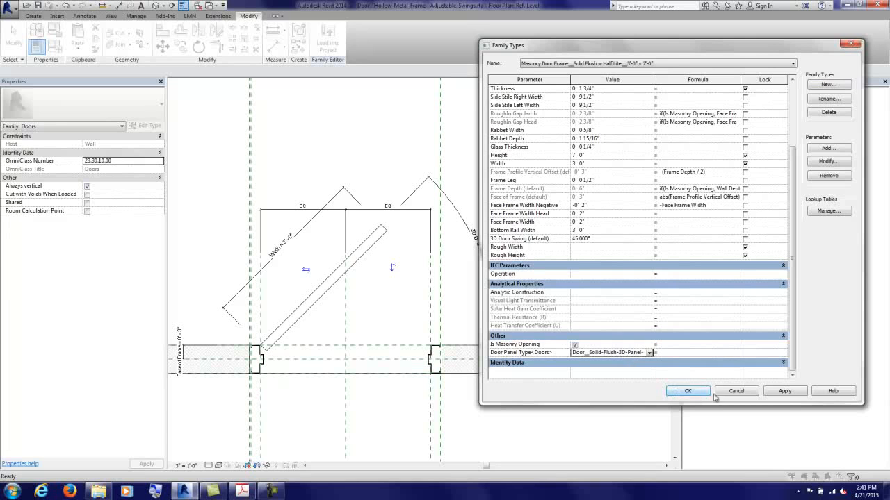
pyautogui.click(784, 392)
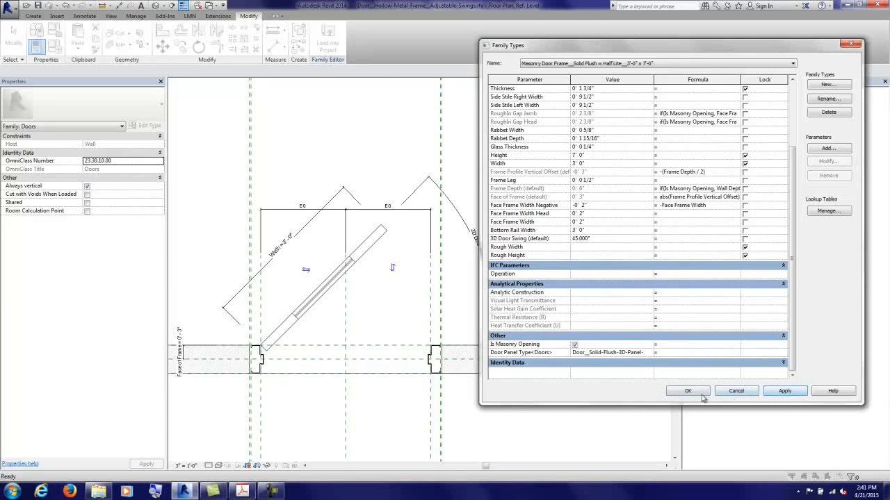
pyautogui.click(688, 392)
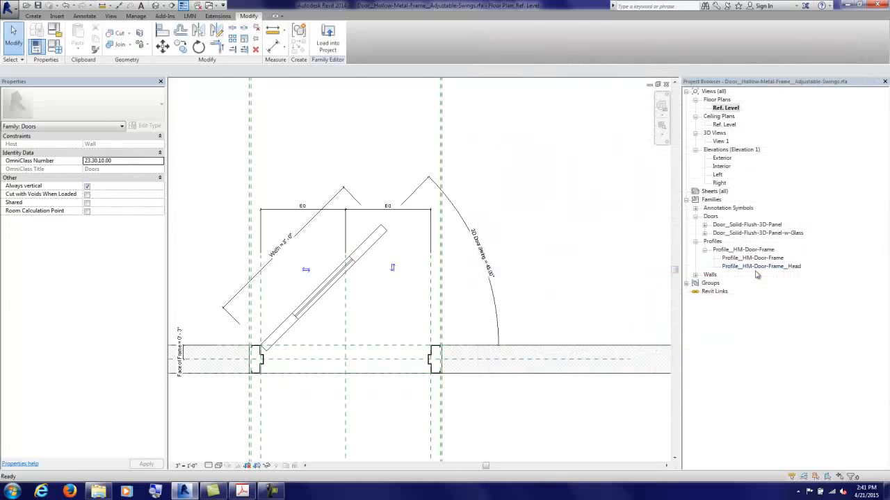
# Step: Inspect the half-lite door and frame in 3D View 1, and return to the Ref. Level floor plan
pyautogui.doubleClick(719, 142)
pyautogui.keyDown('shift'); pyautogui.moveTo(531, 298); pyautogui.dragTo(485, 298, button='middle'); pyautogui.keyUp('shift')
pyautogui.moveTo(419, 333); pyautogui.dragTo(489, 321, button='middle')
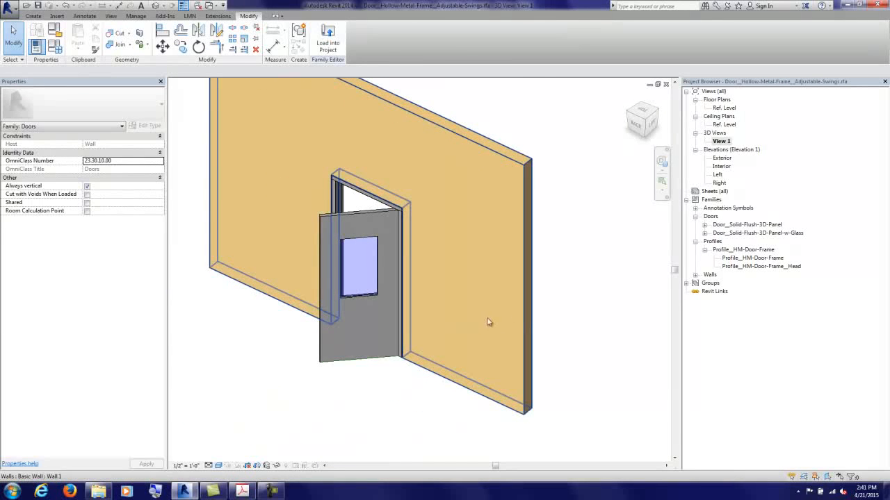
pyautogui.doubleClick(724, 108)
pyautogui.moveTo(308, 273); pyautogui.dragTo(334, 277, button='middle')
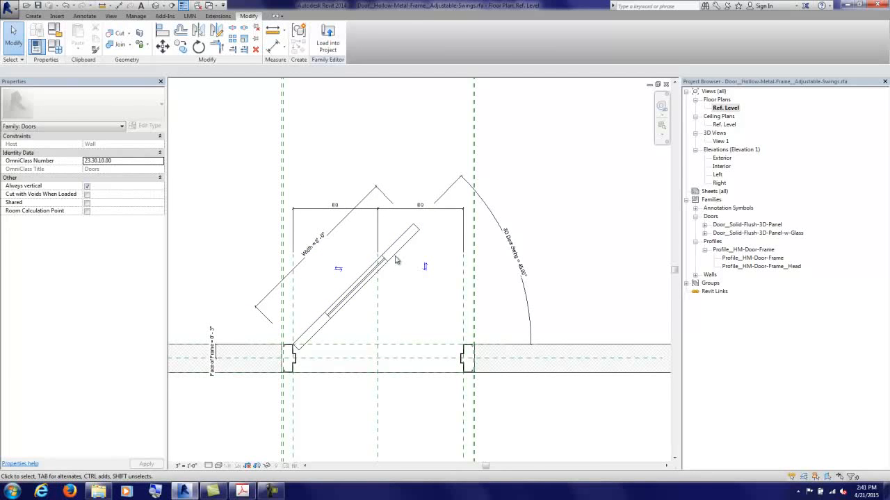
# Step: Set the 3D Door Swing of the Masonry Door Frame__Solid Flush w Half Lite type to 0° and apply it
pyautogui.click(376, 278)
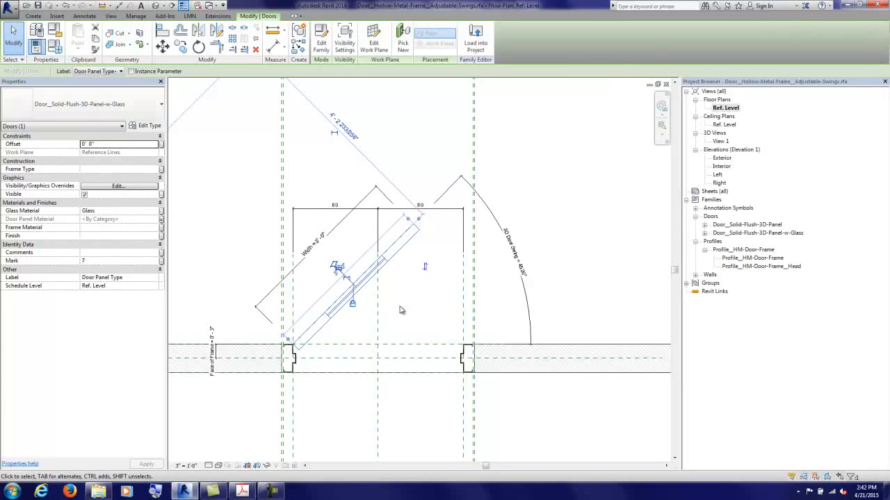
pyautogui.click(55, 49)
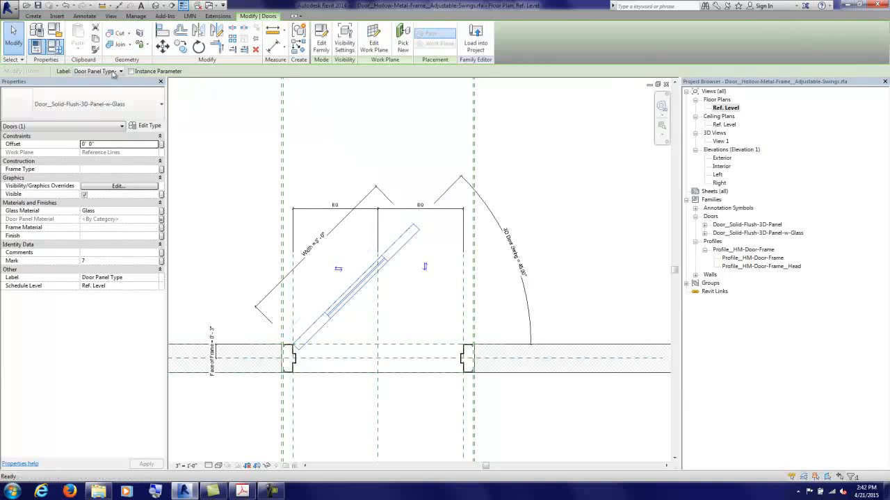
pyautogui.click(615, 327)
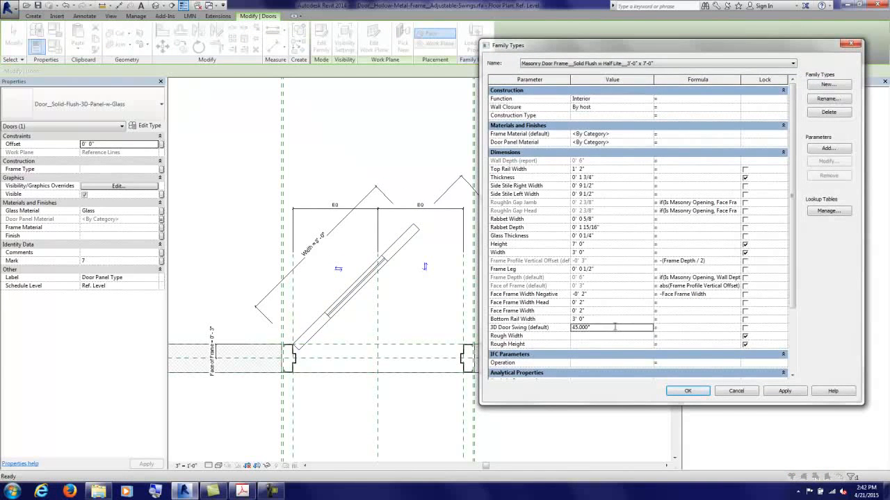
pyautogui.doubleClick(615, 327)
pyautogui.write('0')
pyautogui.click(783, 391)
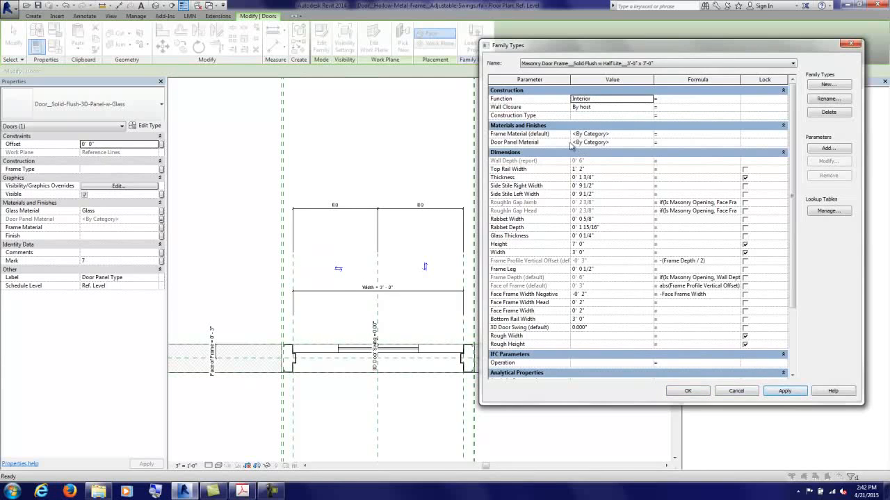
# Step: Set the 3D Door Swing of the Masonry Door Frame__Solid Flush type to 0° and apply it
pyautogui.click(542, 63)
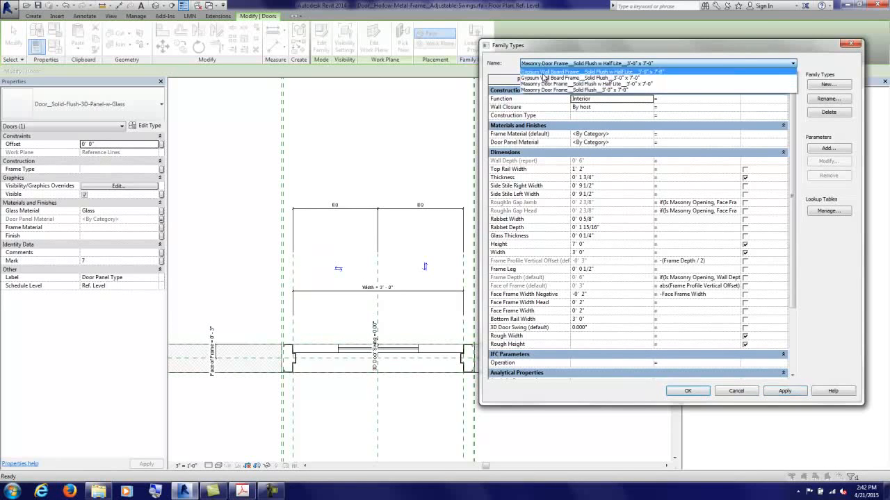
pyautogui.click(598, 78)
pyautogui.click(609, 328)
pyautogui.write('0')
pyautogui.click(782, 391)
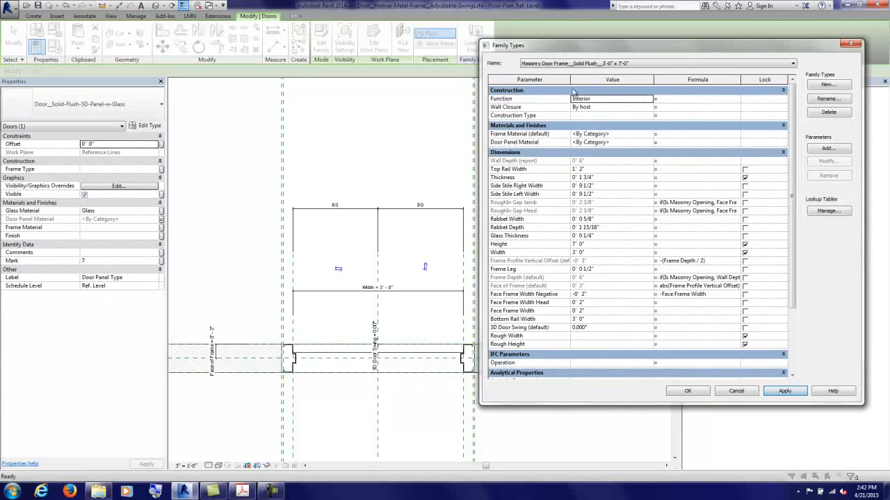
# Step: Set the 3D Door Swing of the Gypsum Wall Board Frame__Solid Flush type to 0° and apply it
pyautogui.click(569, 65)
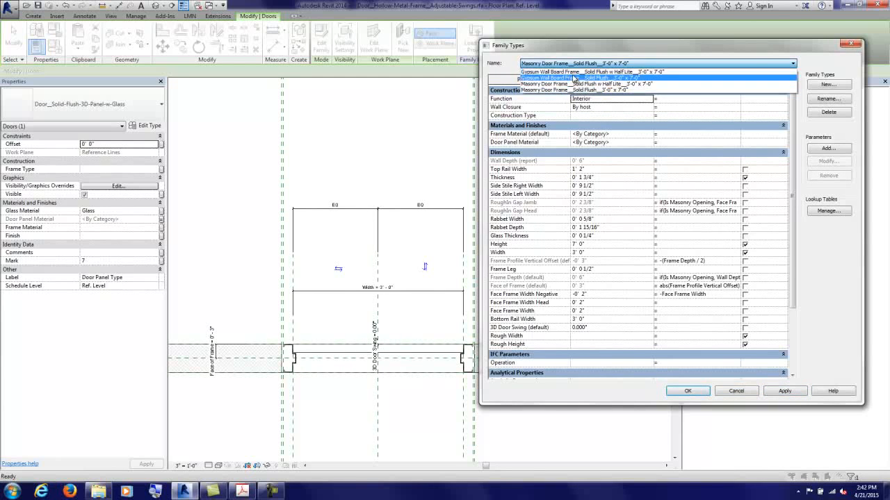
pyautogui.click(575, 78)
pyautogui.click(609, 327)
pyautogui.write('0')
pyautogui.click(784, 391)
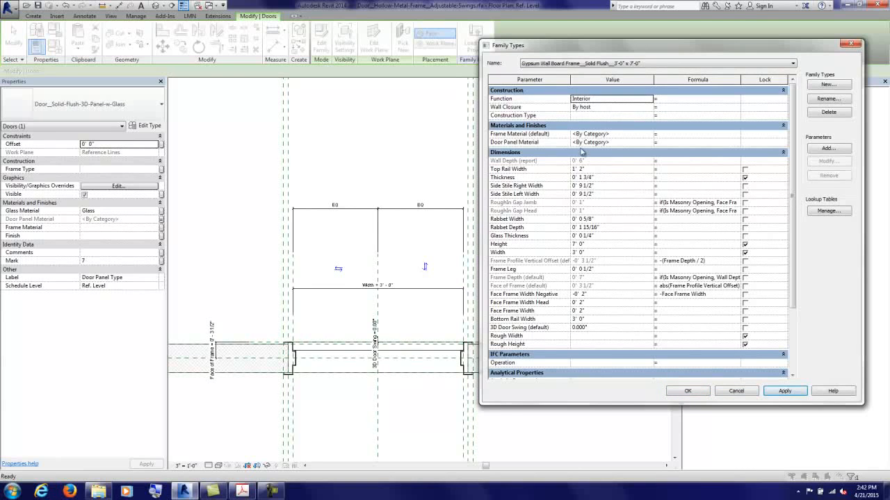
# Step: Set the 3D Door Swing of the Gypsum Wall Board Frame__Solid Flush w Half Lite type to 0° and accept the family types
pyautogui.click(565, 64)
pyautogui.click(565, 71)
pyautogui.click(616, 327)
pyautogui.write('0')
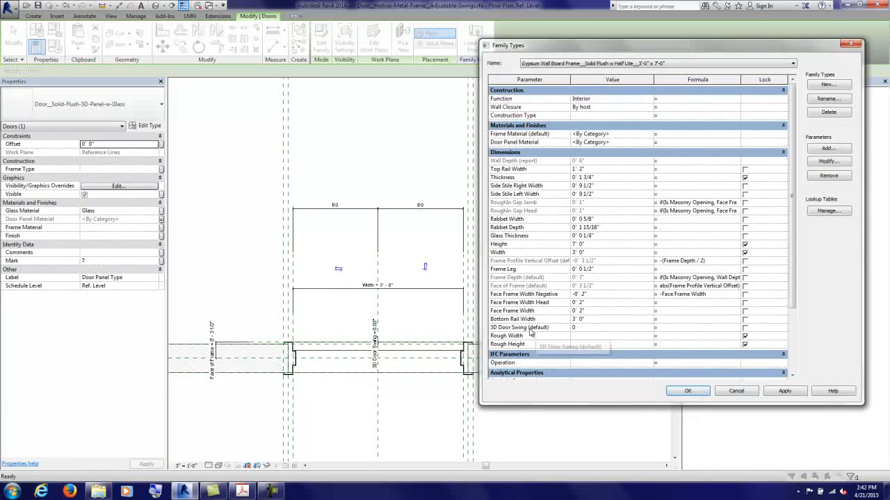
pyautogui.click(681, 391)
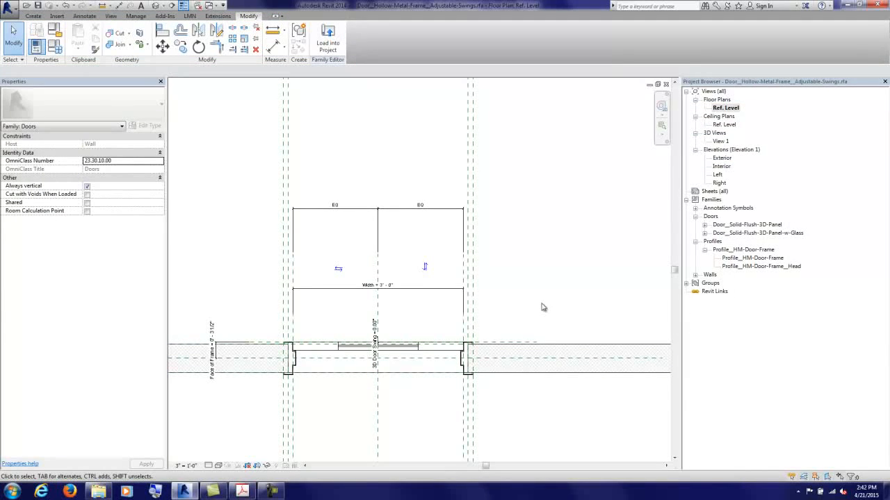
# Step: Inspect the closed half-lite door in 3D View 1
pyautogui.doubleClick(721, 141)
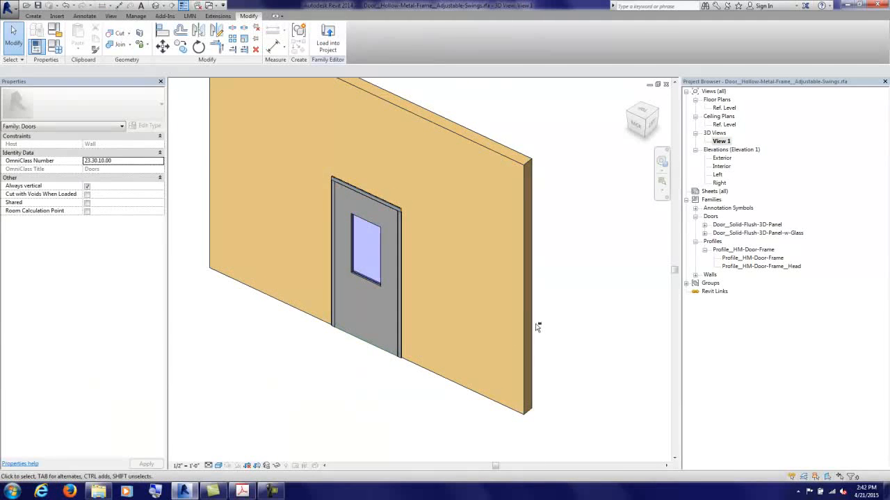
pyautogui.keyDown('shift'); pyautogui.moveTo(560, 301); pyautogui.dragTo(581, 294, button='middle'); pyautogui.keyUp('shift')
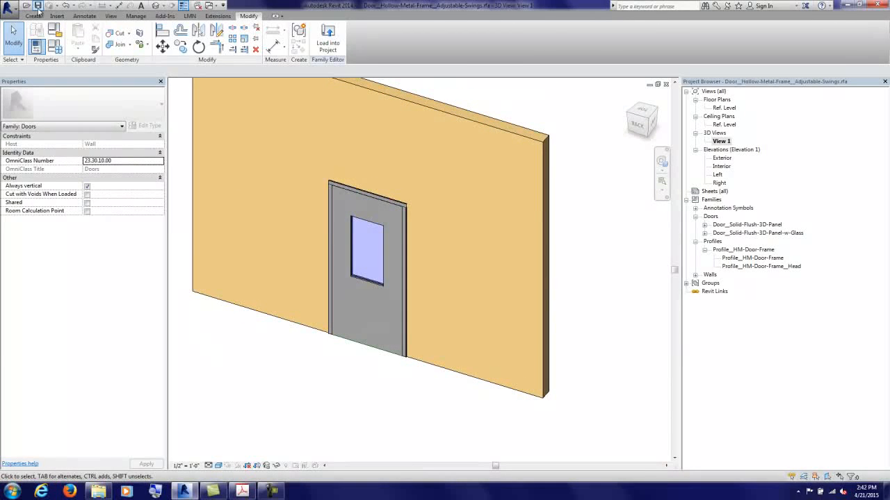
pyautogui.click(271, 491)
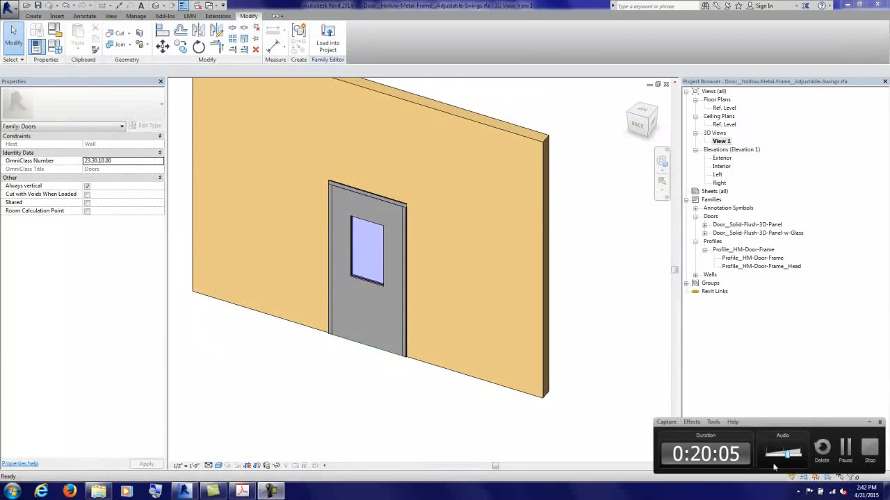
pyautogui.click(870, 448)
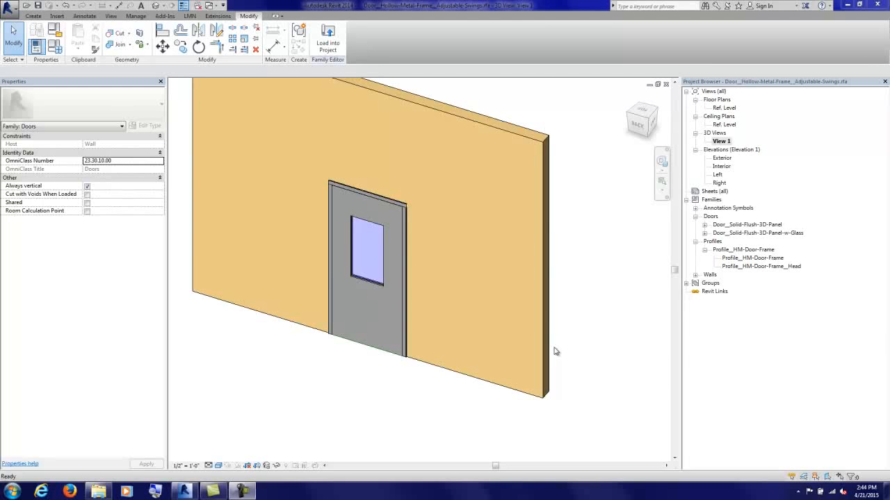
# Step: Create a new family type named Gypsum Wall Board Frame__Stile and Rail__3'-0" x 7'-0" from the gypsum half-lite type
pyautogui.click(55, 46)
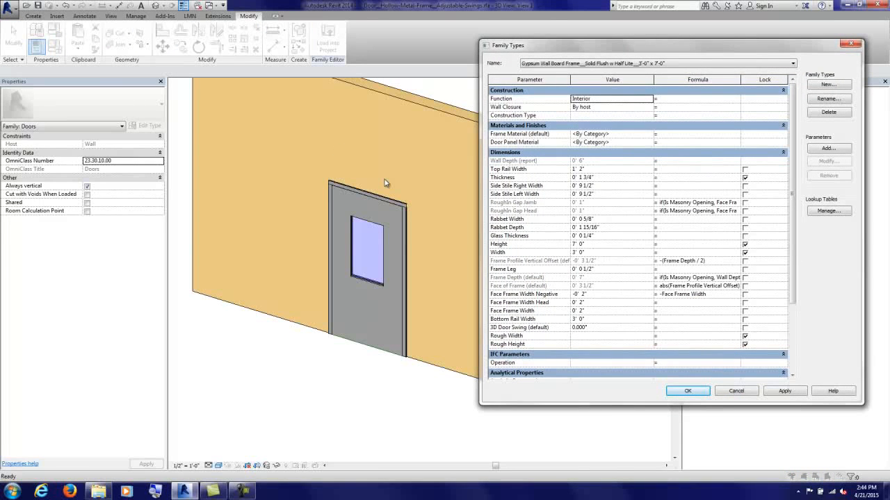
pyautogui.click(602, 63)
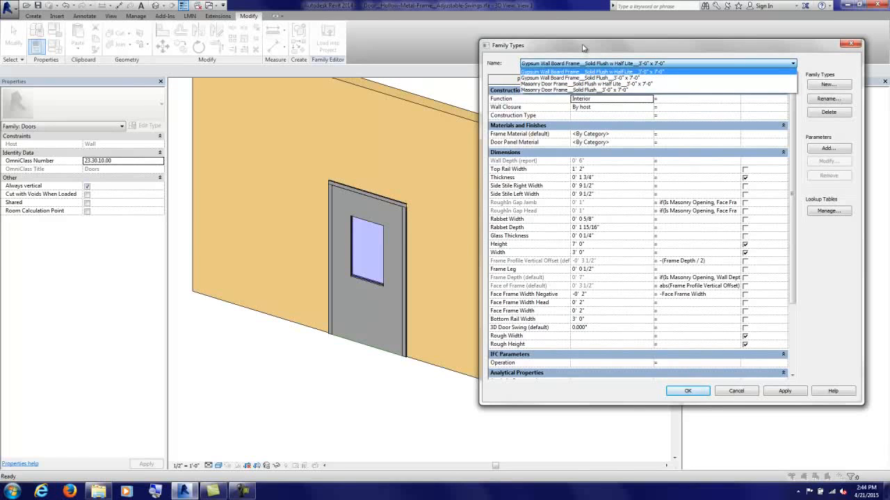
pyautogui.click(583, 47)
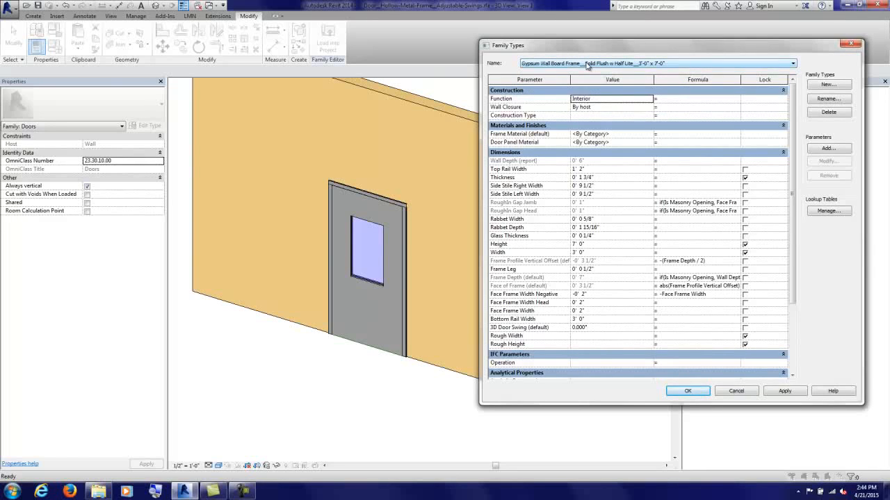
pyautogui.click(812, 99)
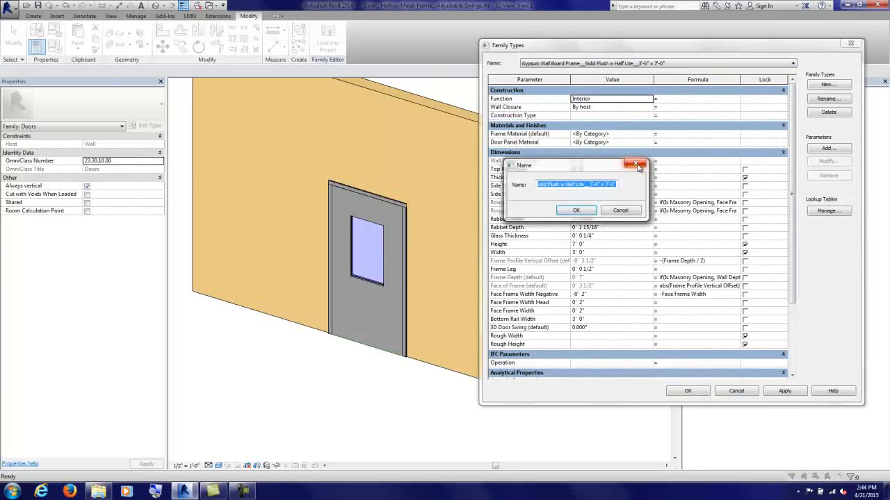
pyautogui.click(620, 210)
pyautogui.click(824, 84)
pyautogui.click(612, 183)
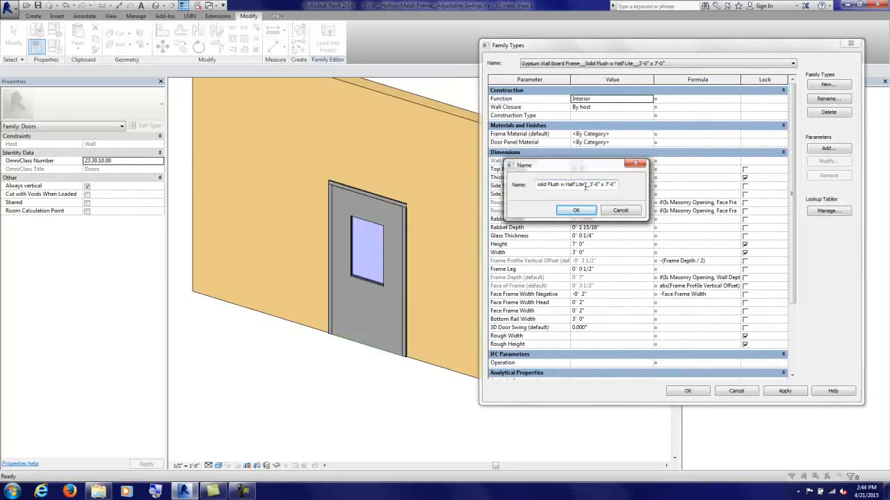
pyautogui.press('BackSpace')
pyautogui.press('BackSpace')
pyautogui.press('BackSpace')
pyautogui.press('BackSpace')
pyautogui.press('BackSpace')
pyautogui.press('BackSpace')
pyautogui.press('BackSpace')
pyautogui.press('BackSpace')
pyautogui.press('BackSpace')
pyautogui.press('BackSpace')
pyautogui.press('BackSpace')
pyautogui.press('BackSpace')
pyautogui.press('BackSpace')
pyautogui.press('BackSpace')
pyautogui.press('BackSpace')
pyautogui.press('BackSpace')
pyautogui.press('BackSpace')
pyautogui.press('BackSpace')
pyautogui.write('tile and')
pyautogui.press('Return')
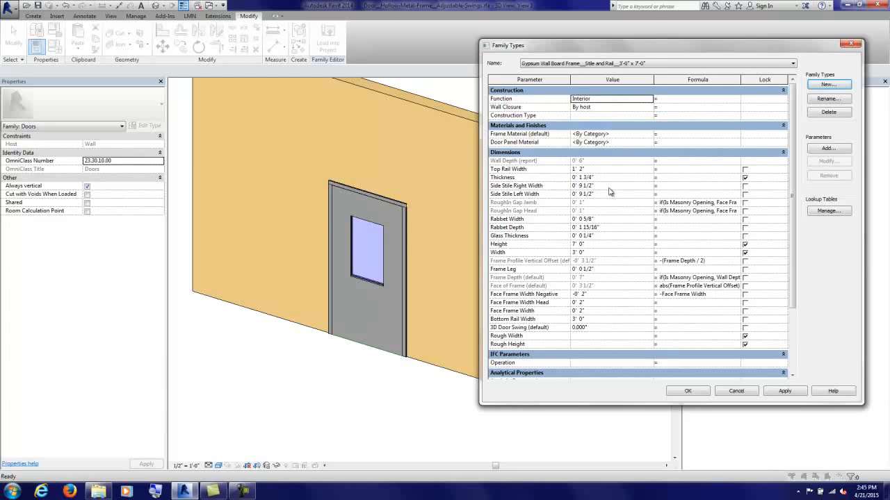
# Step: Set the Side Stile Right Width and Side Stile Left Width of the gypsum stile and rail type to 5"
pyautogui.click(609, 186)
pyautogui.write('6')
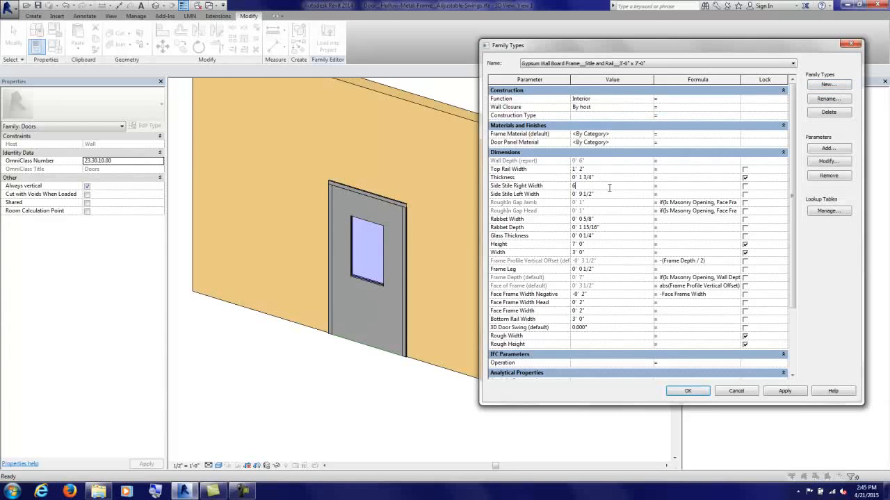
pyautogui.press('Tab')
pyautogui.click(608, 196)
pyautogui.write('5')
pyautogui.press('Tab')
# Step: Set the Top Rail Width to 5" and the Bottom Rail Width to 7 1/2", and apply the changes
pyautogui.click(594, 169)
pyautogui.write('5')
pyautogui.press('Tab')
pyautogui.click(596, 319)
pyautogui.press('Tab')
pyautogui.click(784, 391)
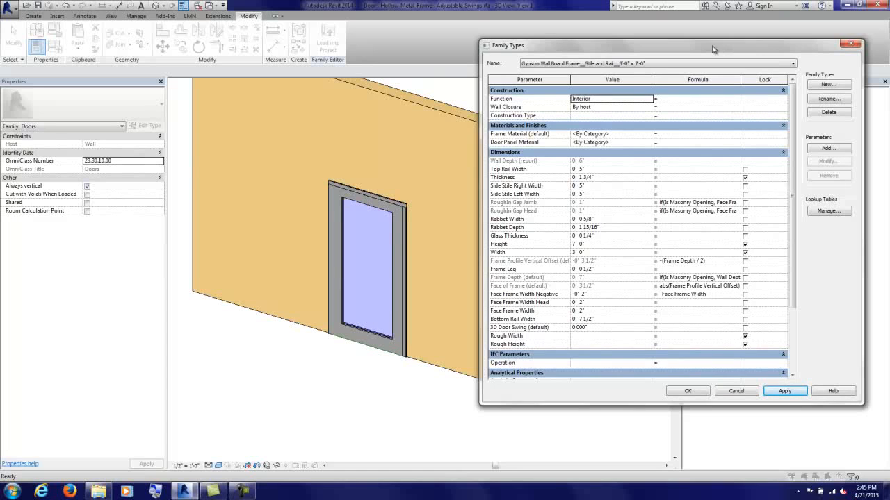
# Step: Create a new family type named Masonry Frame__Stile and Rail__3'-0" x 7'-0" from the gypsum stile and rail type
pyautogui.click(828, 100)
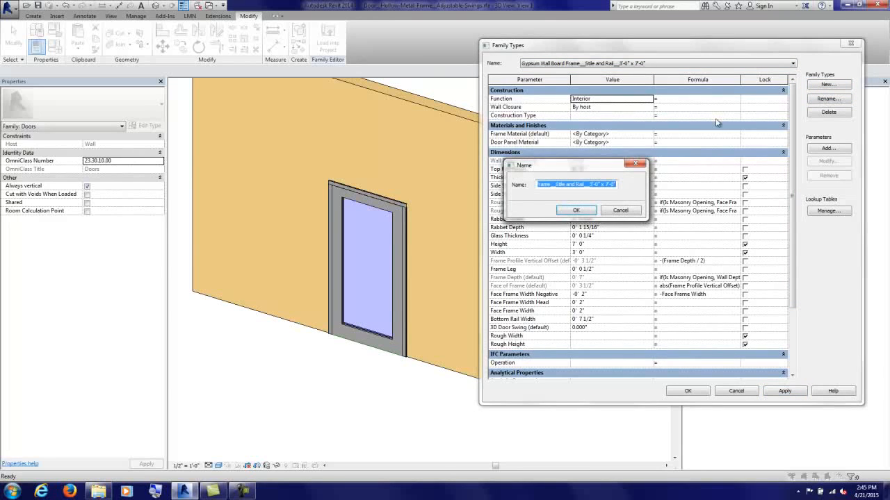
pyautogui.click(635, 210)
pyautogui.click(785, 391)
pyautogui.click(828, 85)
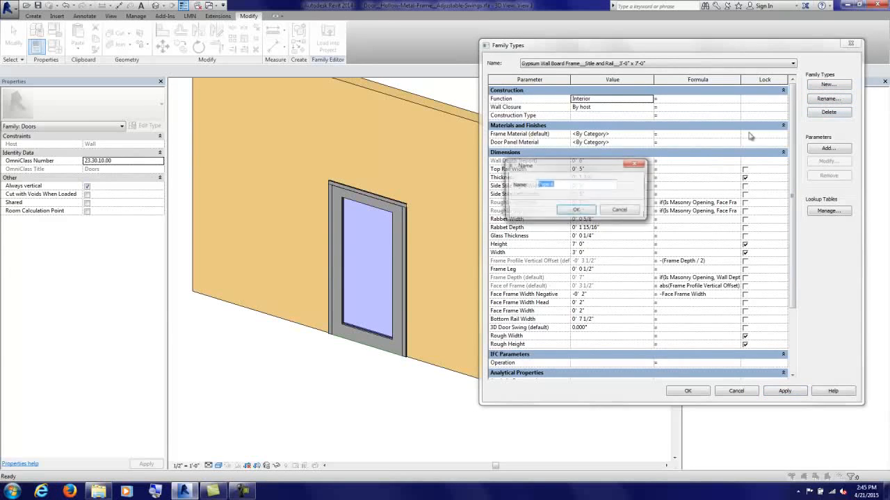
pyautogui.press('End')
pyautogui.moveTo(554, 182); pyautogui.dragTo(513, 184)
pyautogui.moveTo(581, 184); pyautogui.dragTo(528, 179)
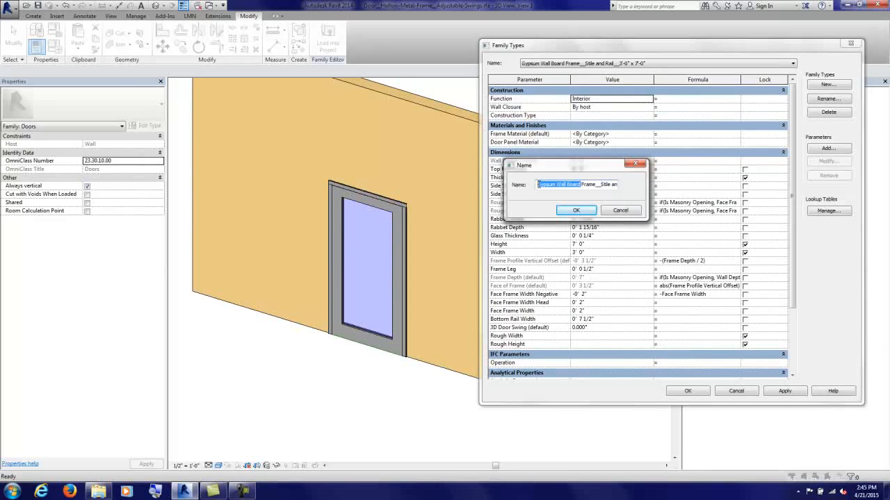
pyautogui.write('Masonry')
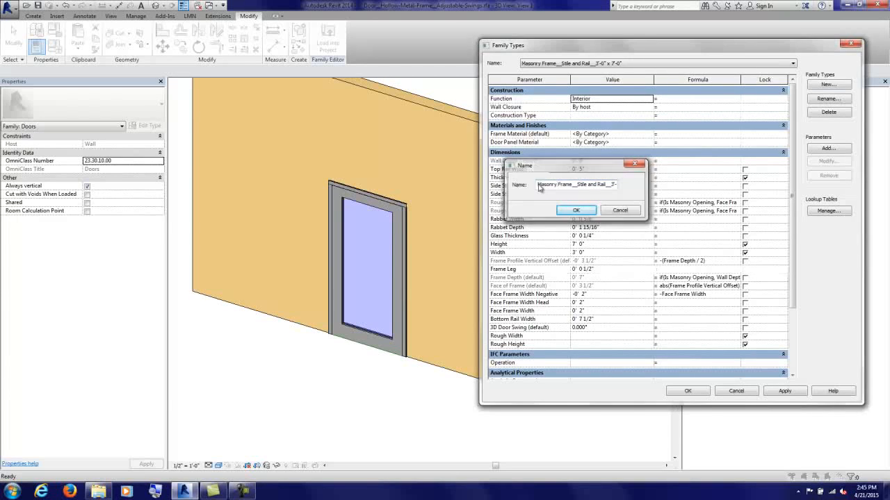
pyautogui.press('Return')
# Step: Enable Is Masonry Opening for the Masonry Frame__Stile and Rail type, accept the family types, and save the family
pyautogui.moveTo(794, 141); pyautogui.dragTo(799, 222)
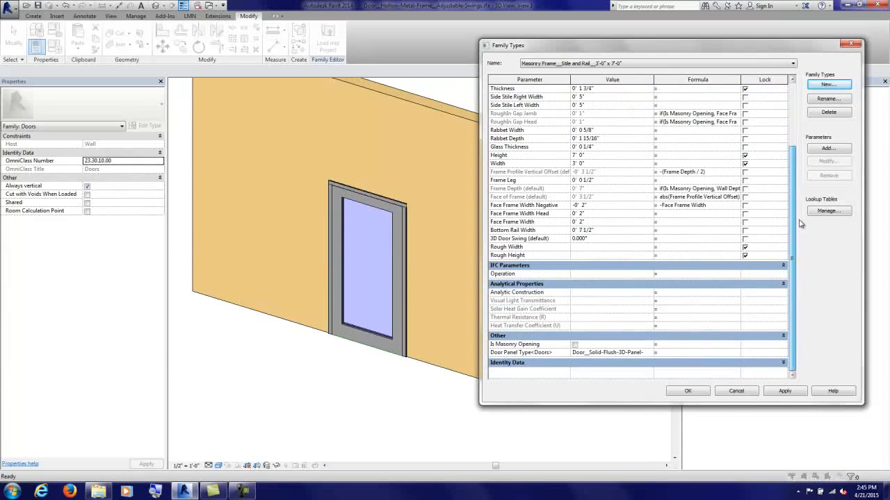
pyautogui.click(574, 344)
pyautogui.click(783, 391)
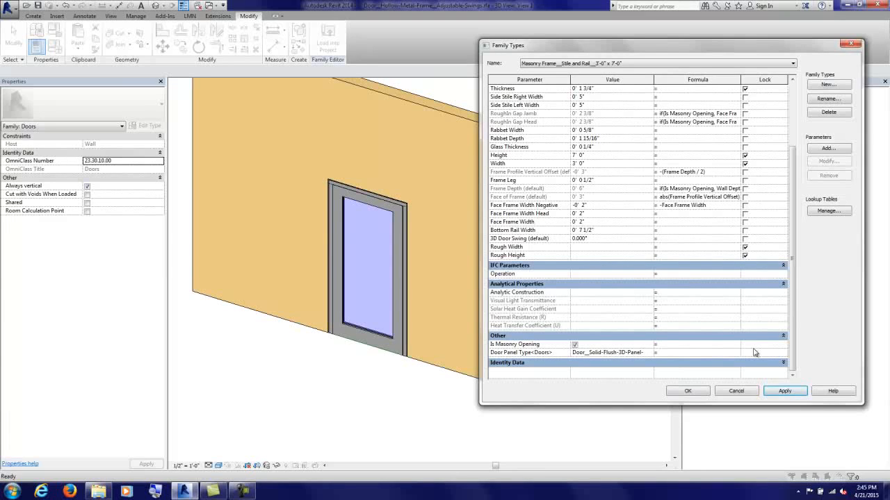
pyautogui.click(687, 390)
pyautogui.click(38, 6)
pyautogui.click(248, 491)
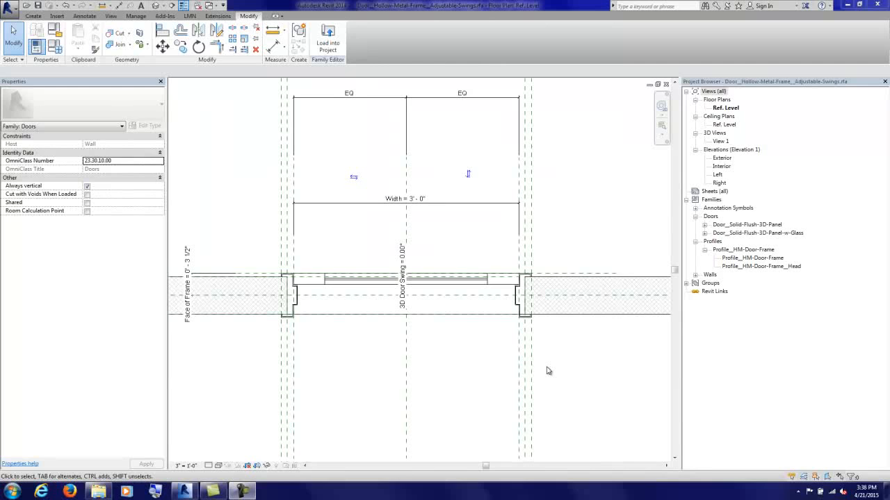
# Step: Start a new family from the Generic Model.rft template through the Recent Files page
pyautogui.click(111, 16)
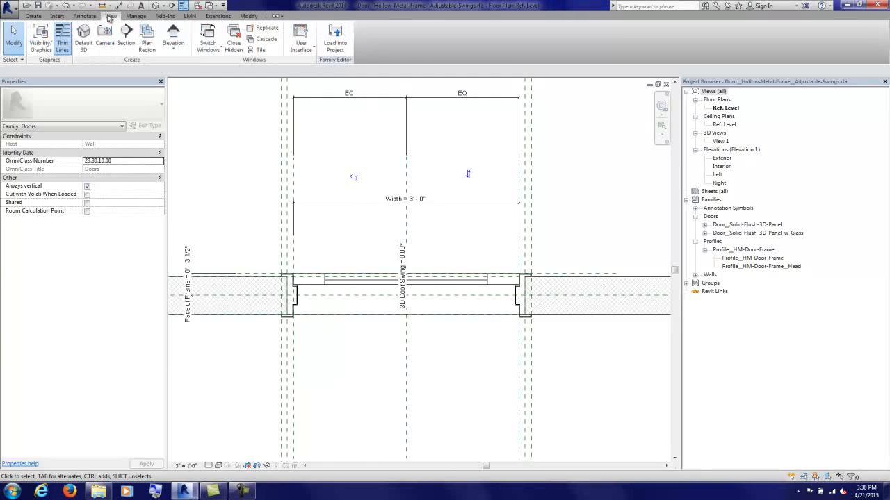
pyautogui.click(303, 53)
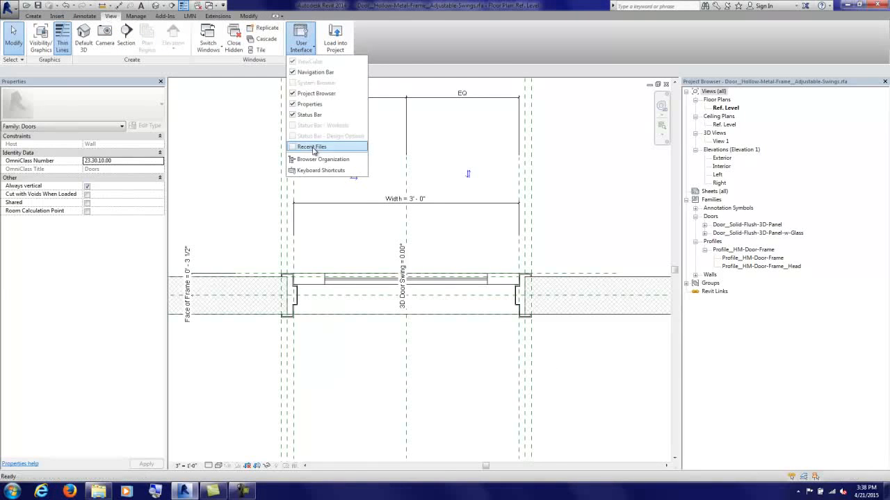
pyautogui.click(312, 147)
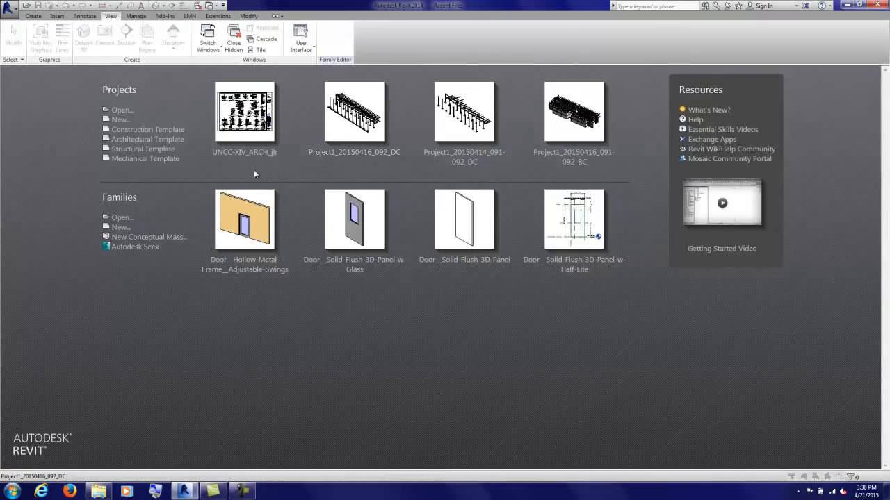
pyautogui.click(120, 227)
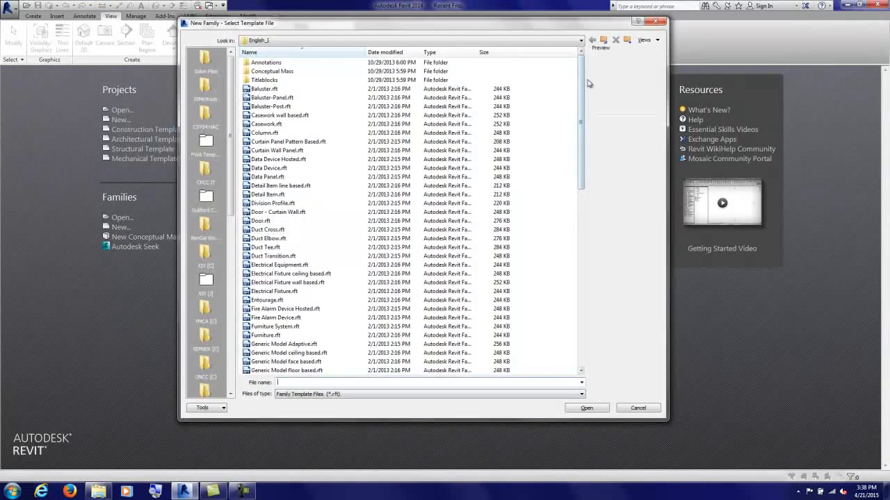
pyautogui.moveTo(583, 84); pyautogui.dragTo(583, 120)
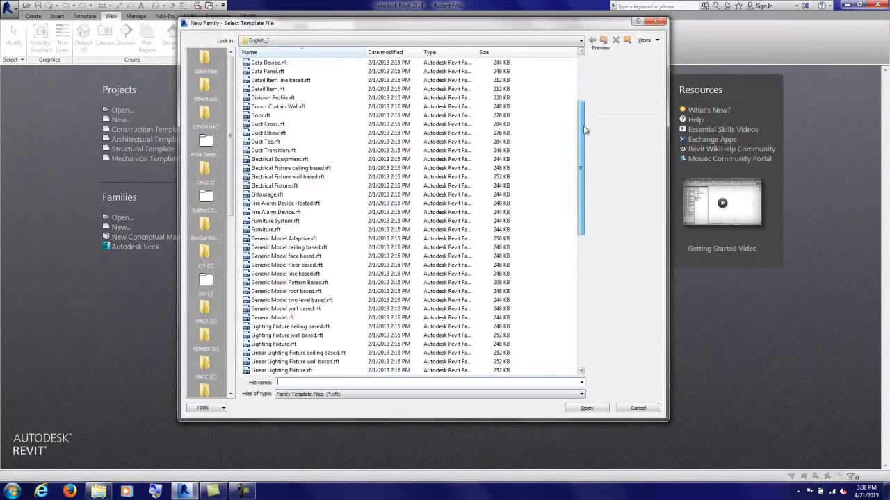
pyautogui.click(285, 318)
pyautogui.click(581, 409)
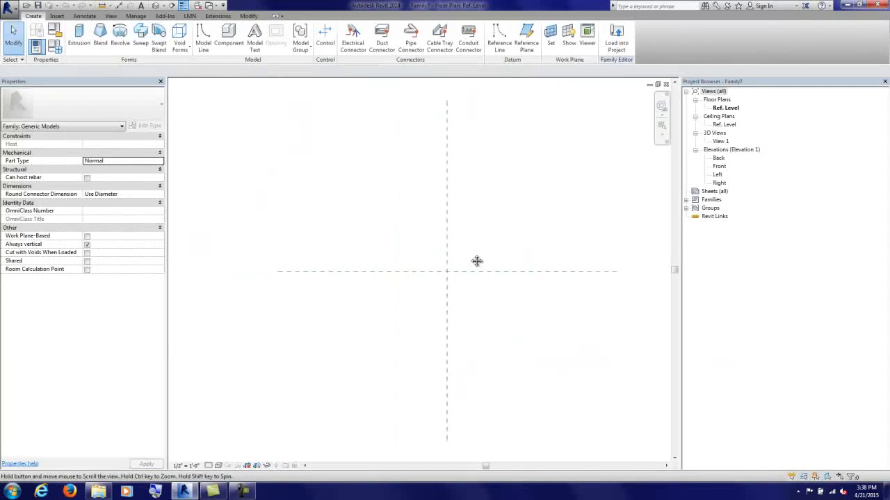
# Step: Draw a reference line about 4' 1" long at 45° from the intersection of the two center reference planes
pyautogui.moveTo(455, 234); pyautogui.dragTo(330, 241, button='middle')
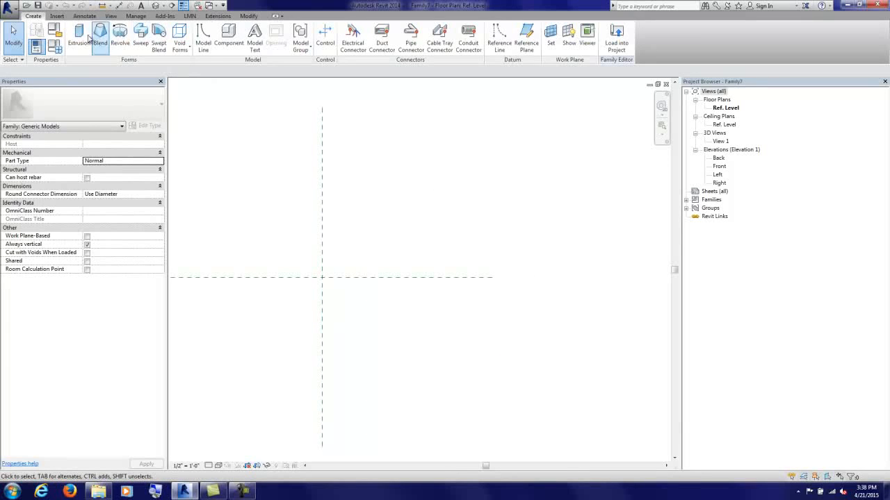
pyautogui.click(499, 35)
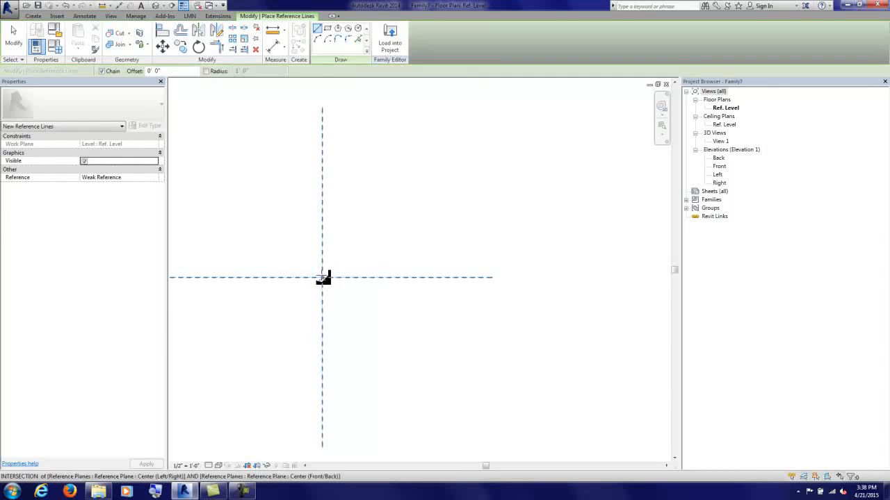
pyautogui.click(322, 277)
pyautogui.click(419, 180)
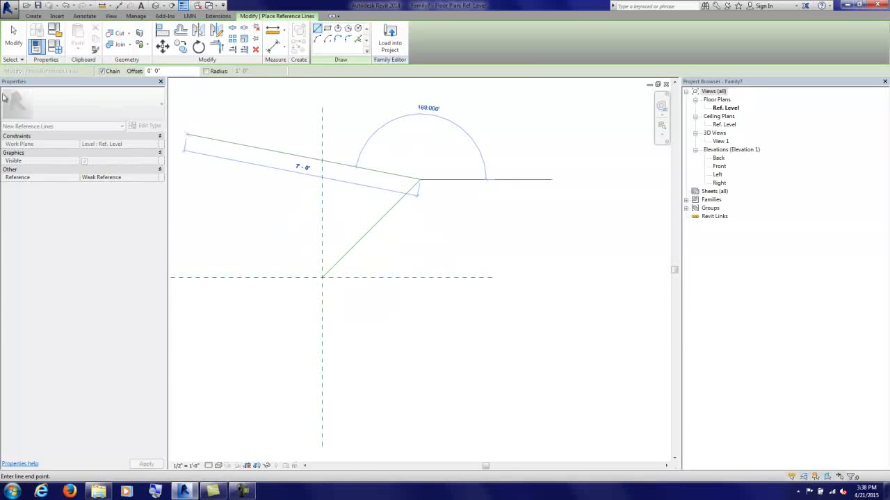
pyautogui.click(12, 38)
# Step: Align and lock the reference line's start point to the center reference planes
pyautogui.scroll(2, 367, 268)
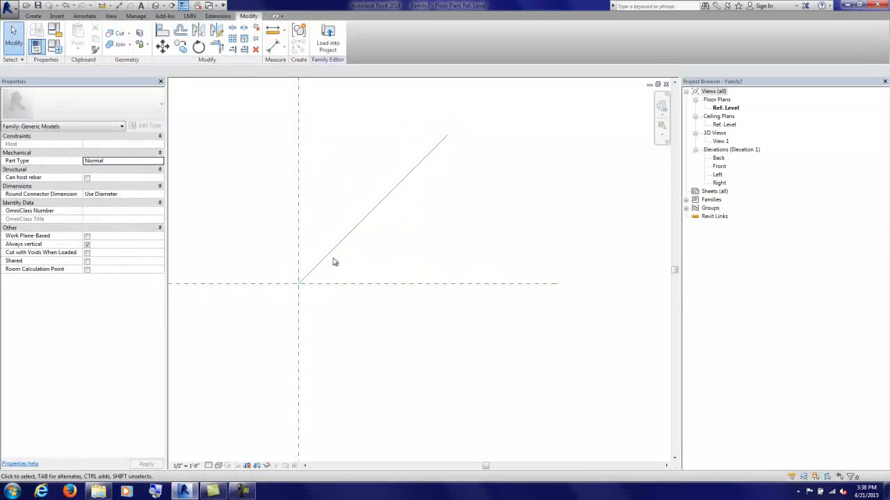
pyautogui.click(162, 32)
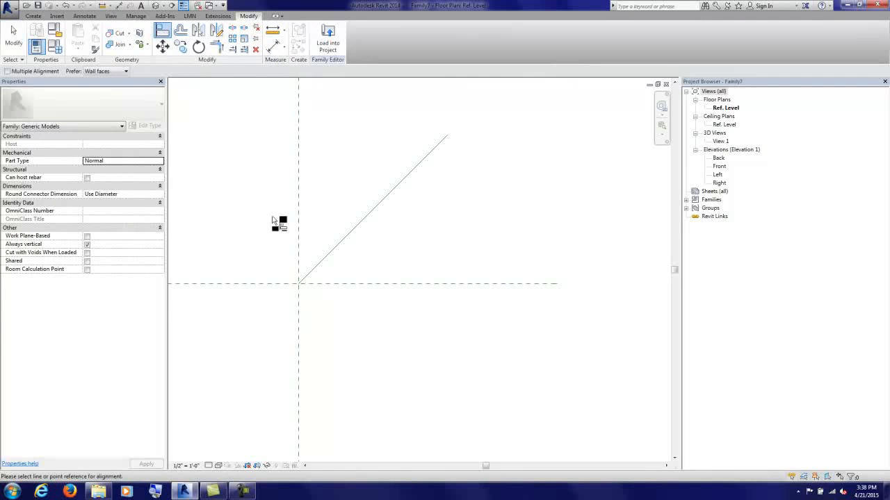
pyautogui.click(299, 285)
pyautogui.click(300, 286)
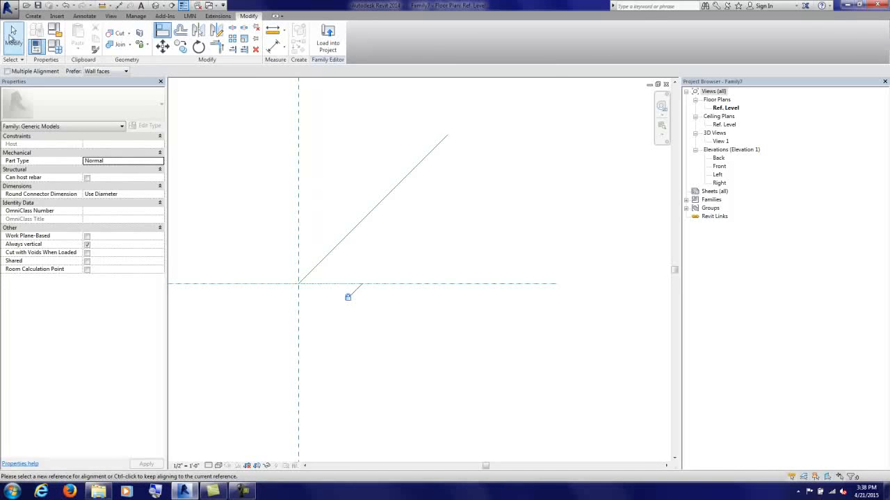
pyautogui.click(13, 33)
# Step: Make the reference line's temporary length dimension permanent
pyautogui.click(395, 187)
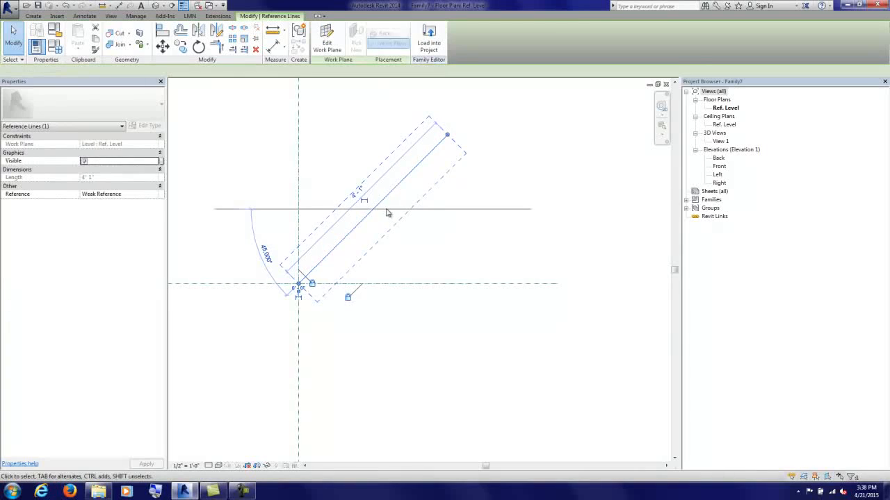
pyautogui.click(364, 201)
pyautogui.click(392, 342)
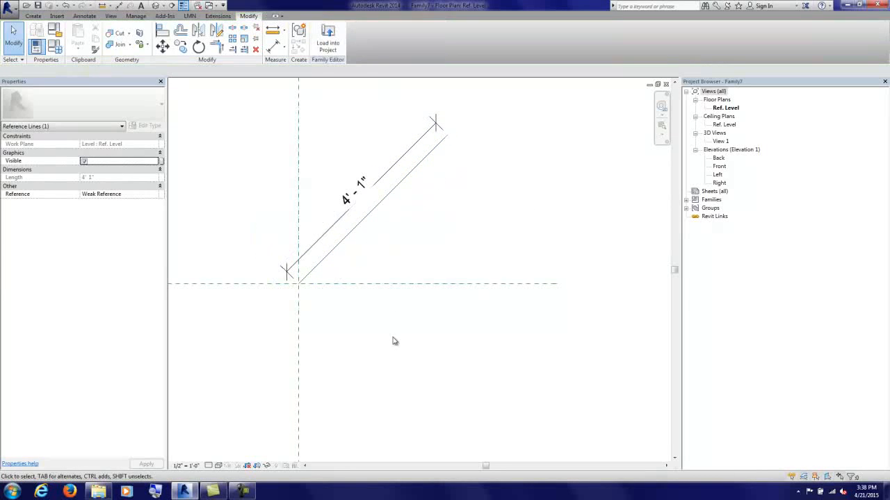
# Step: Move the reference line's length dimension farther from the line and label it with a new type parameter named Width
pyautogui.click(407, 153)
pyautogui.moveTo(408, 143); pyautogui.dragTo(395, 133)
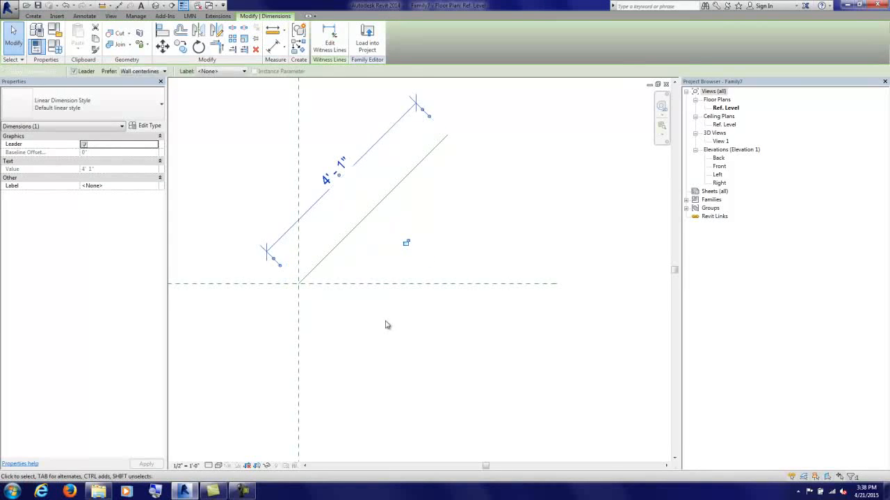
pyautogui.click(390, 324)
pyautogui.click(377, 151)
pyautogui.click(234, 72)
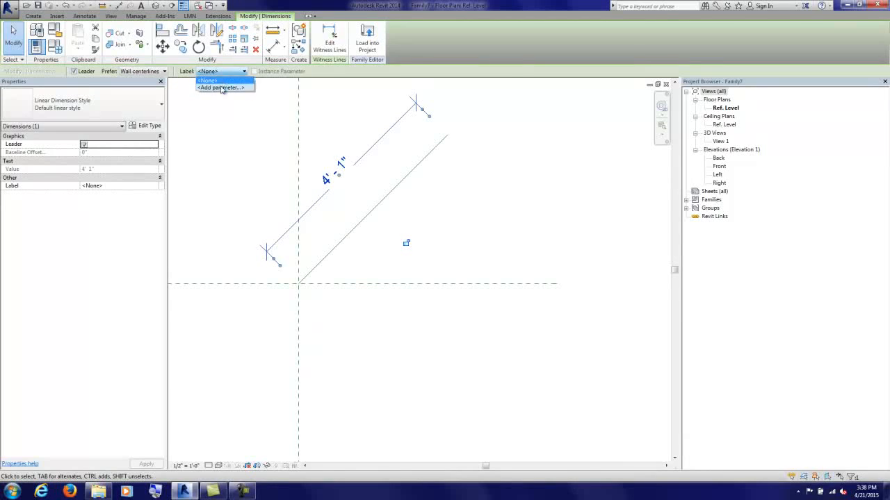
pyautogui.click(222, 89)
pyautogui.write('Width')
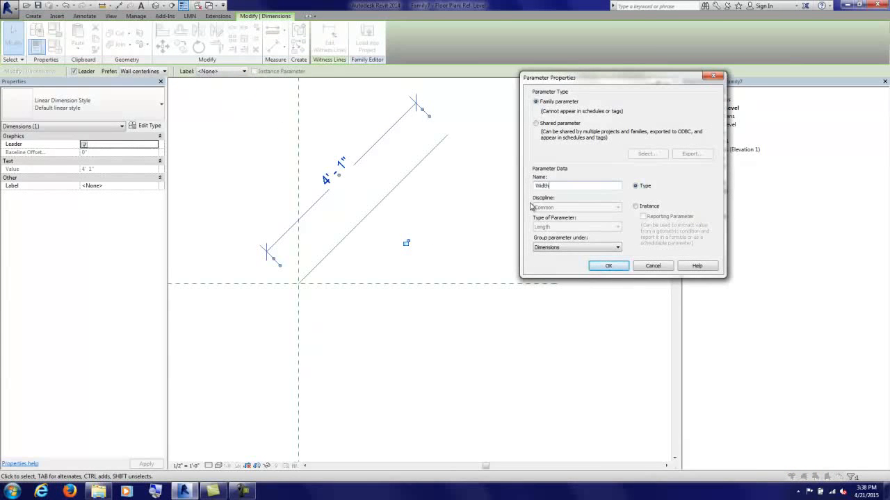
pyautogui.click(609, 267)
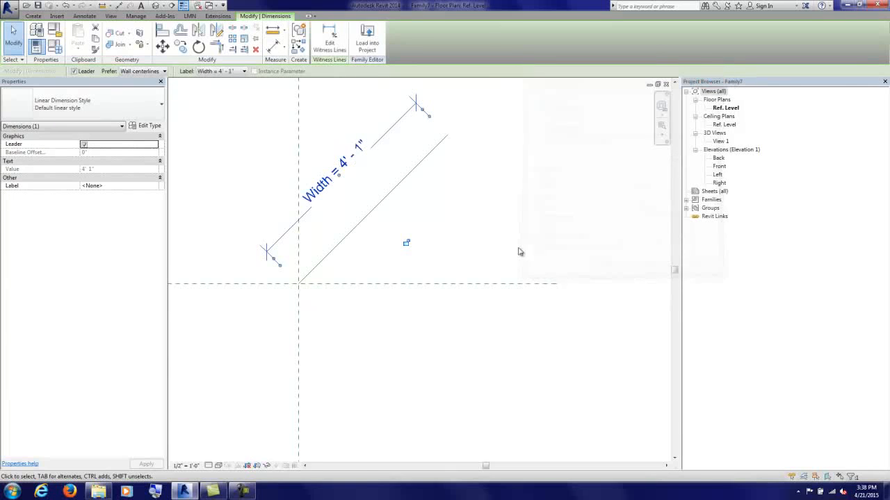
pyautogui.click(489, 221)
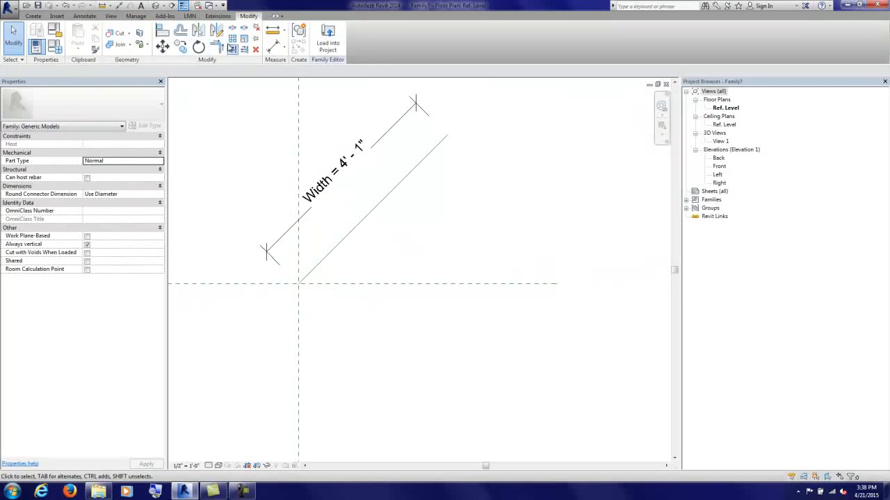
# Step: Add an angular dimension between the horizontal center reference plane and the reference line
pyautogui.click(283, 47)
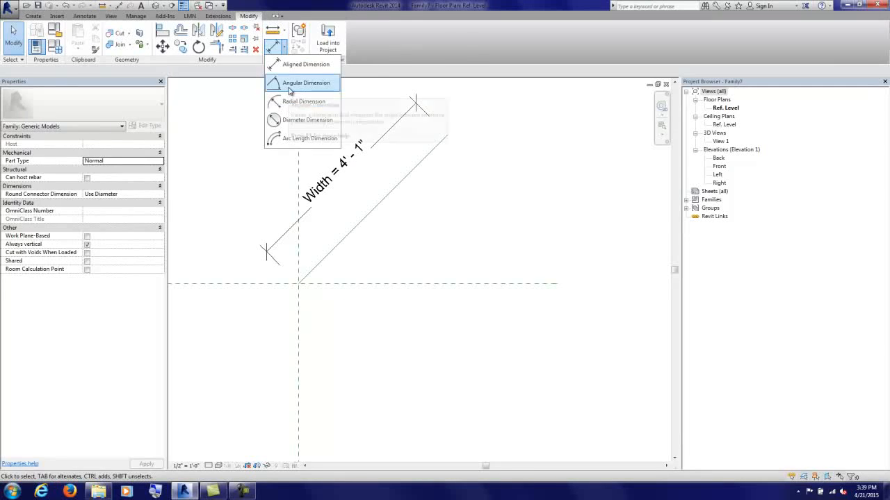
pyautogui.click(291, 85)
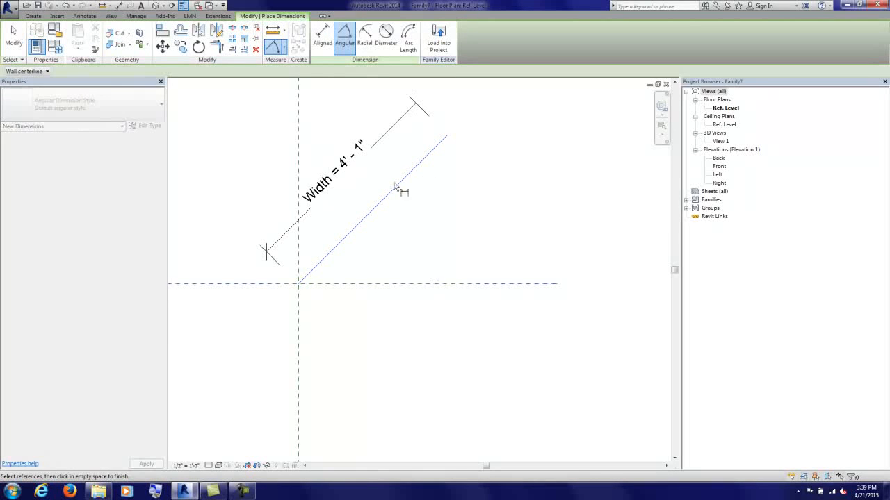
pyautogui.click(345, 43)
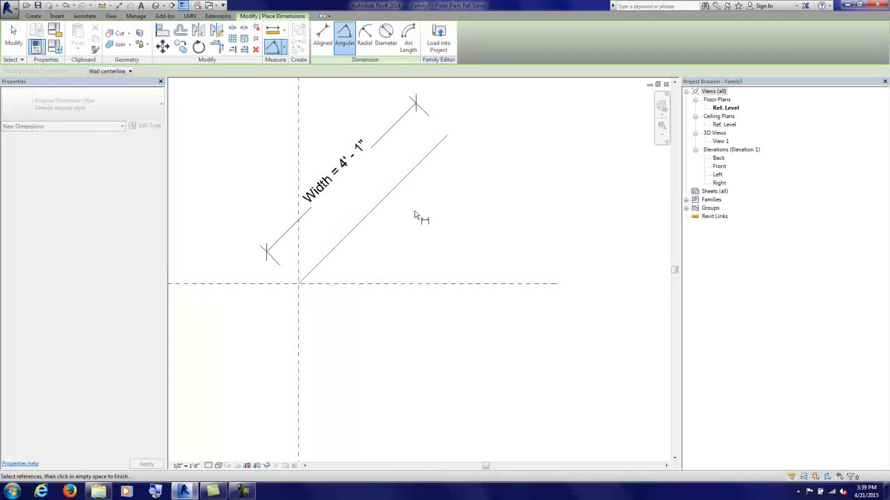
pyautogui.click(415, 171)
pyautogui.click(553, 191)
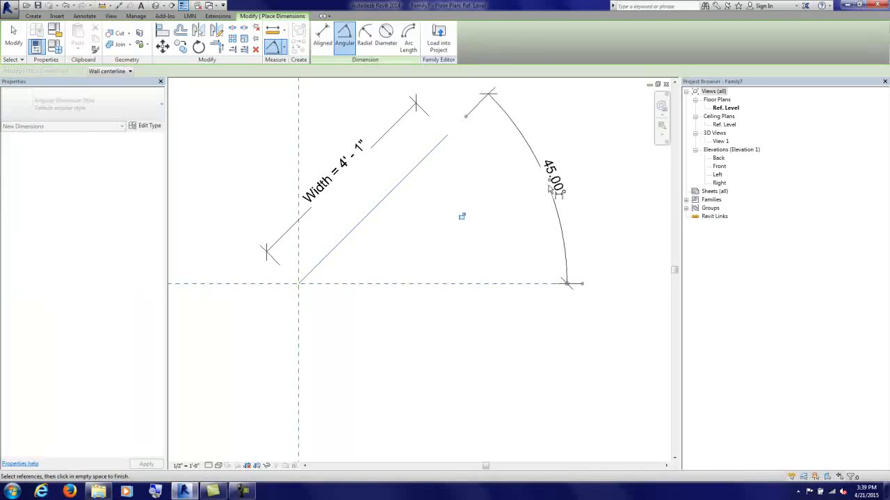
pyautogui.click(14, 39)
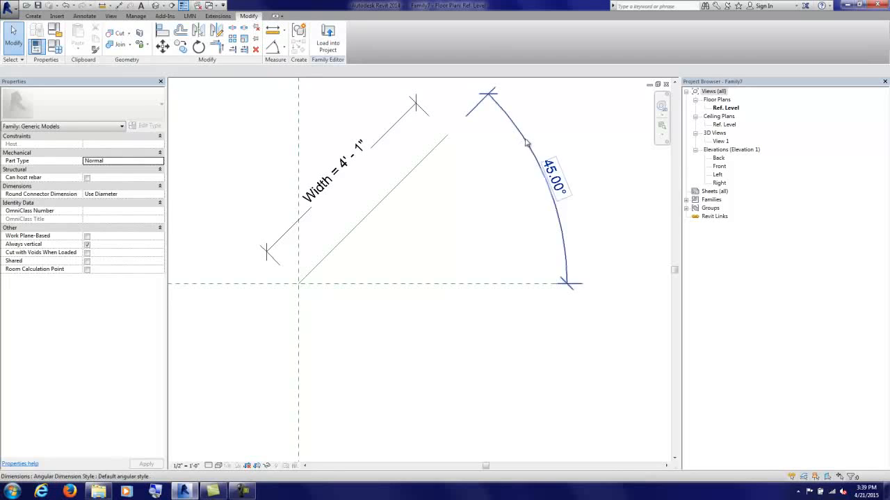
# Step: Label the angular dimension with a new type parameter named 2D Swing
pyautogui.click(243, 71)
pyautogui.click(219, 87)
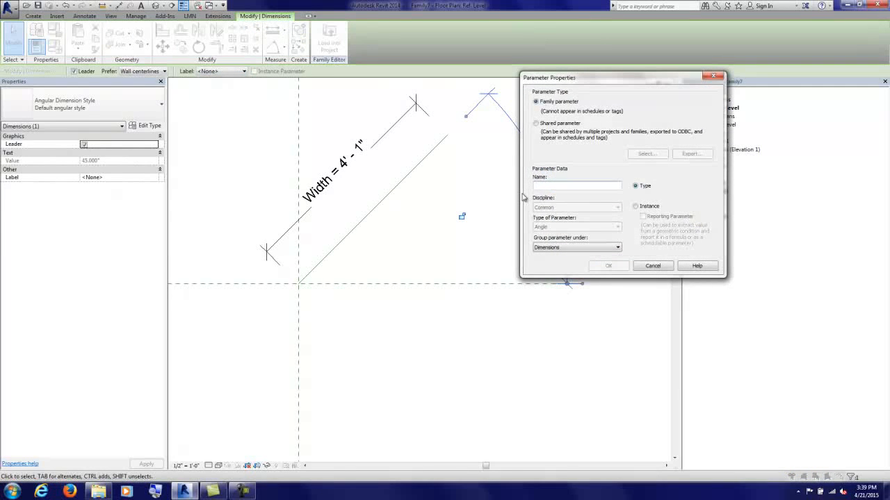
pyautogui.write('2D Swing')
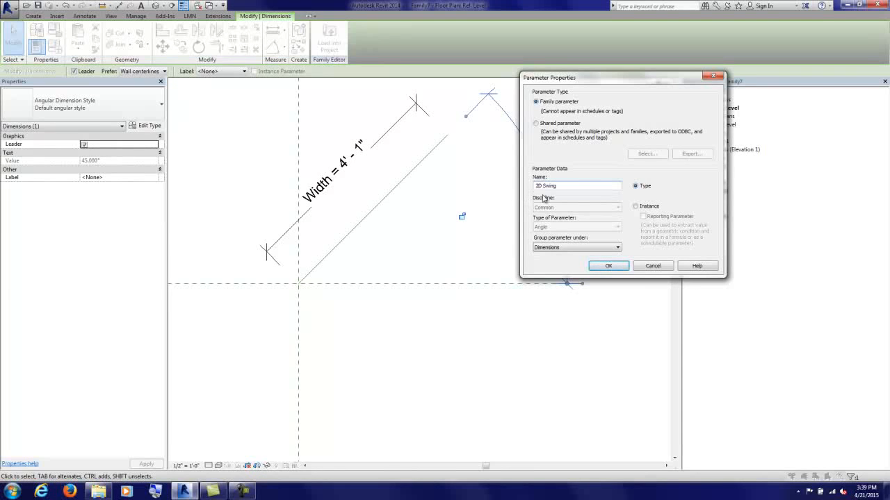
pyautogui.click(606, 265)
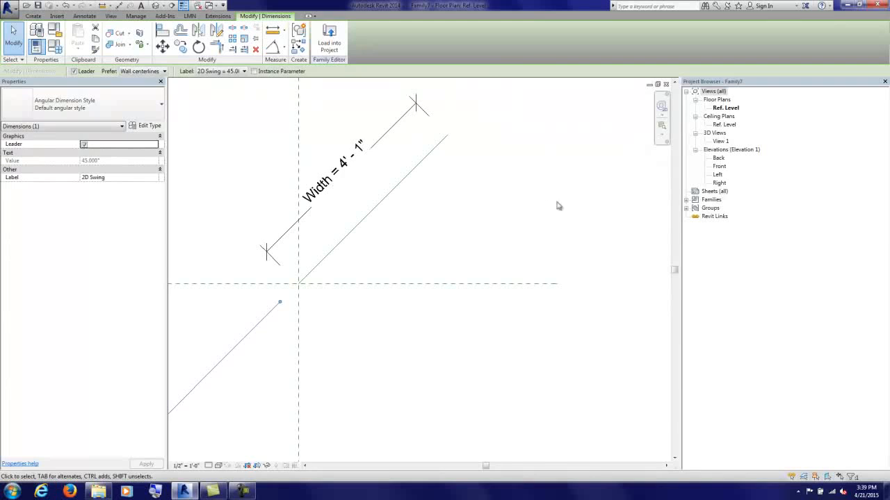
pyautogui.click(534, 204)
pyautogui.scroll(-2, 535, 205)
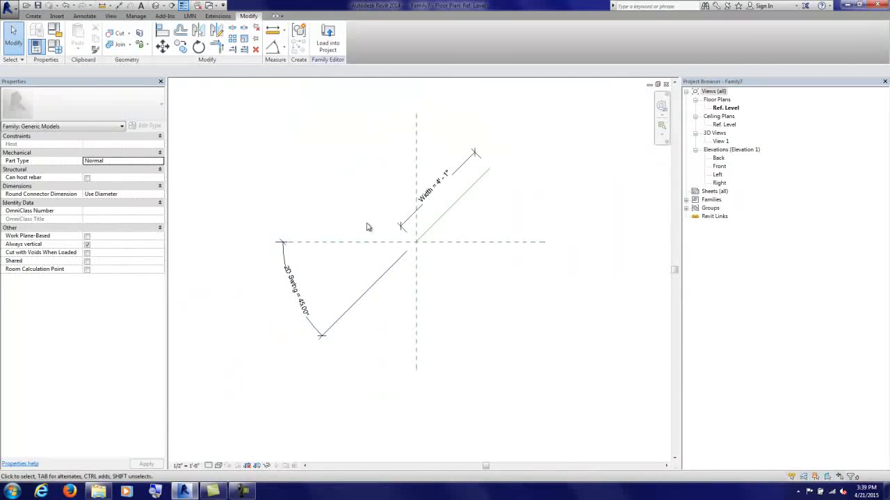
# Step: Set the family's Width to 3' 0" and 2D Swing to 60°, applying each value to flex the reference line
pyautogui.scroll(1, 368, 228)
pyautogui.click(56, 48)
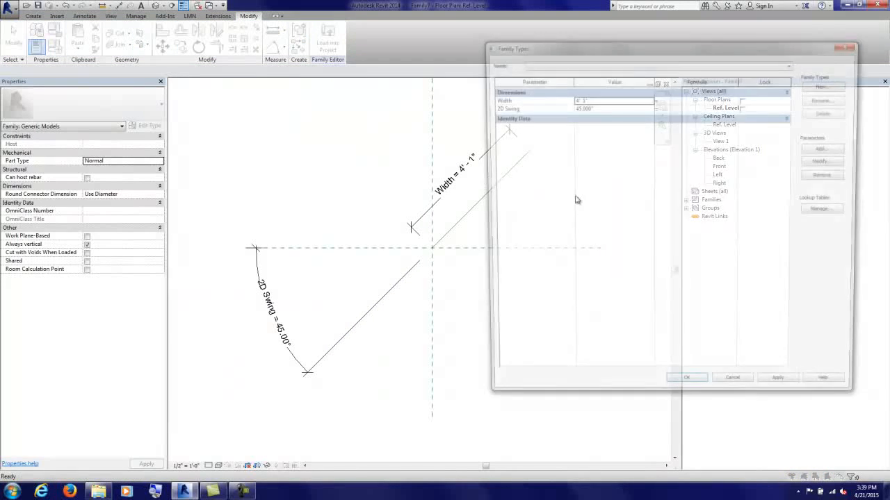
pyautogui.click(604, 100)
pyautogui.press('Tab')
pyautogui.click(782, 390)
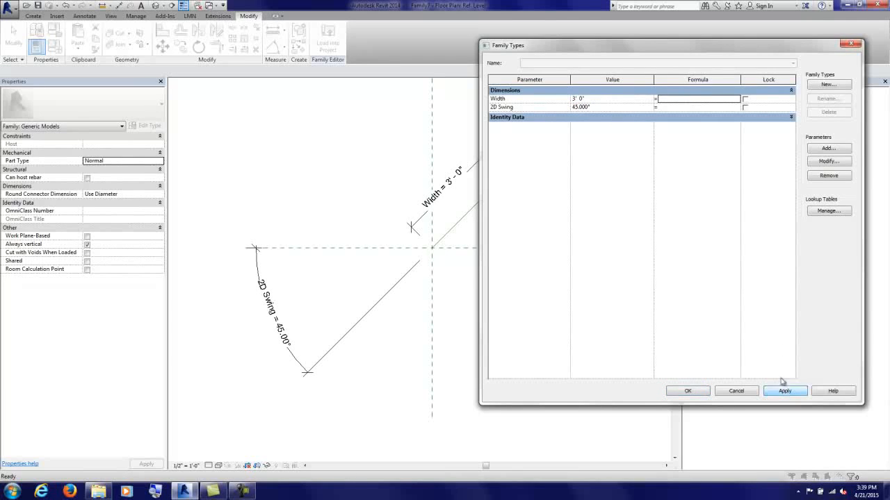
pyautogui.click(607, 109)
pyautogui.write('60')
pyautogui.click(783, 390)
pyautogui.click(687, 391)
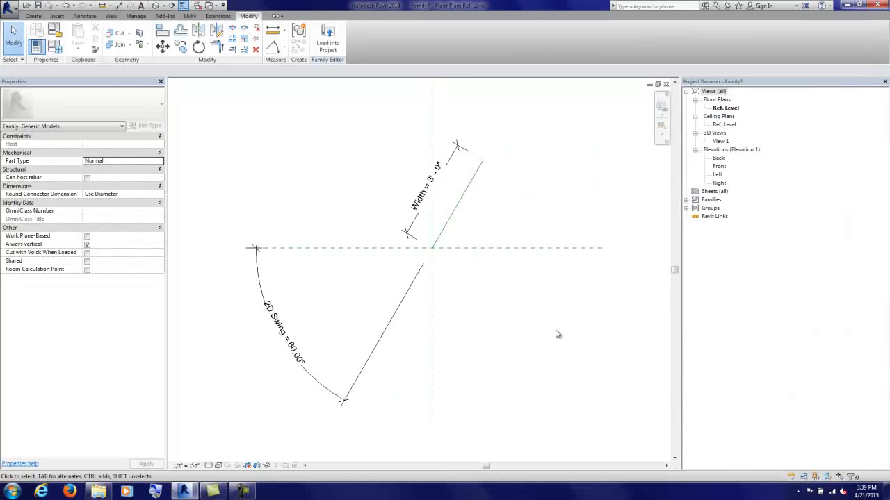
# Step: Create a Generic Models [projection] symbolic line by picking the angled reference line, and lock it to that line
pyautogui.scroll(3, 482, 189)
pyautogui.moveTo(514, 193); pyautogui.dragTo(416, 208, button='middle')
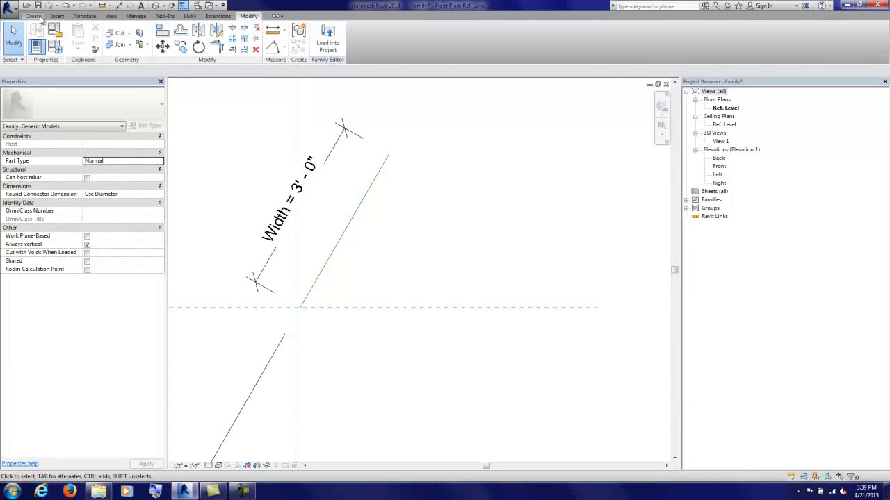
pyautogui.click(84, 15)
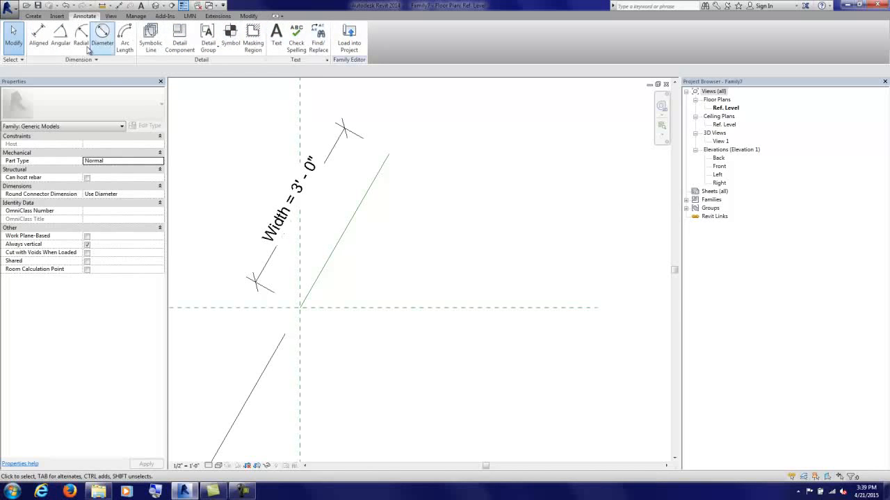
pyautogui.click(148, 40)
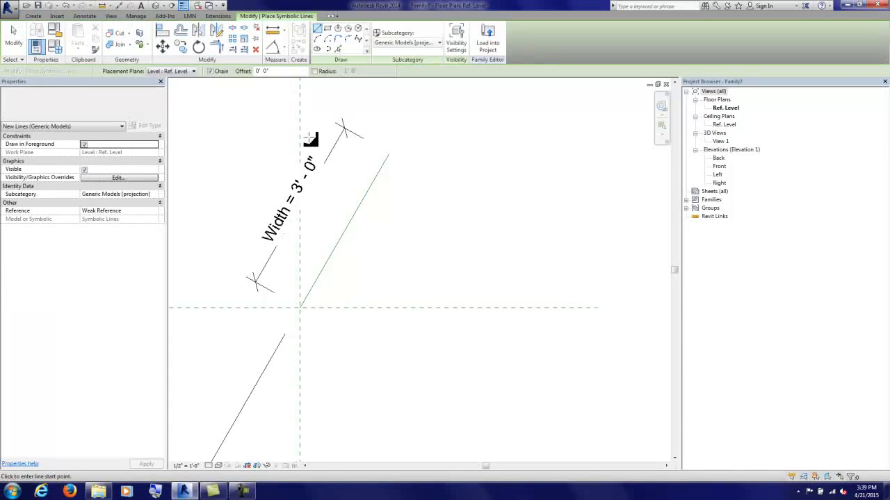
pyautogui.click(405, 43)
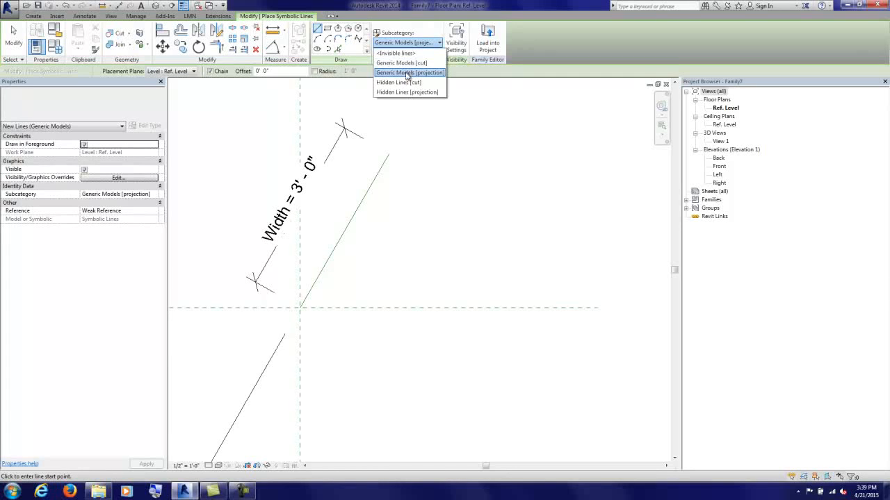
pyautogui.click(406, 73)
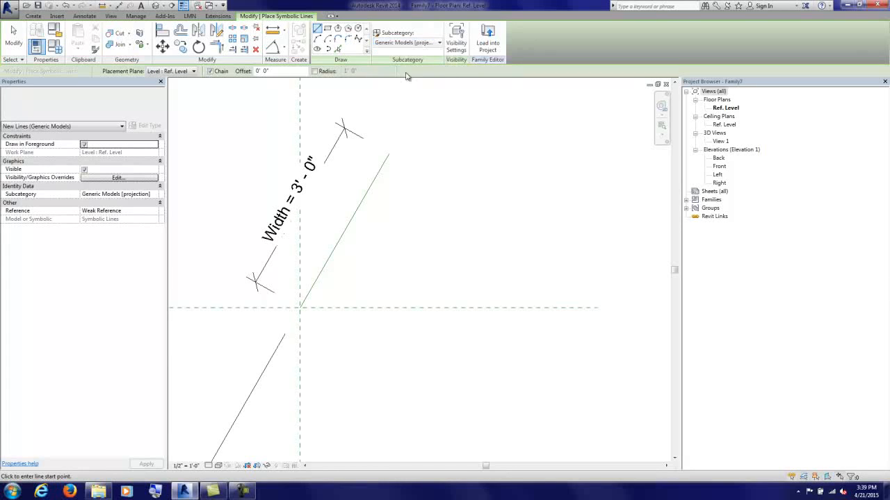
pyautogui.click(338, 50)
pyautogui.click(376, 182)
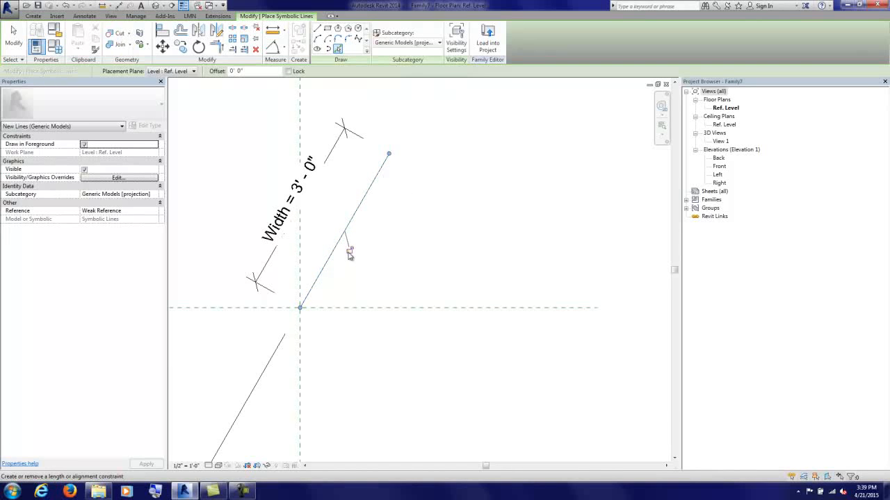
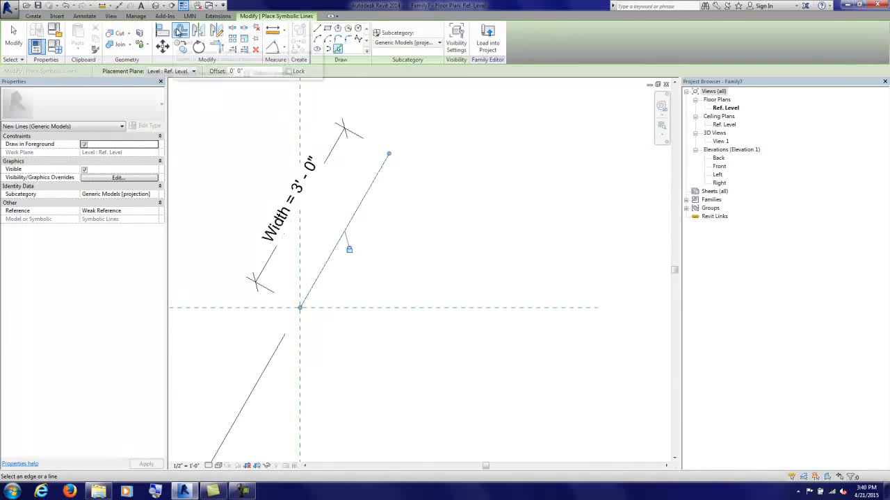
# Step: Offset a copy of the angled symbolic line 1 3/4" toward its lower-right side
pyautogui.click(180, 29)
pyautogui.write('1.7')
pyautogui.press('Return')
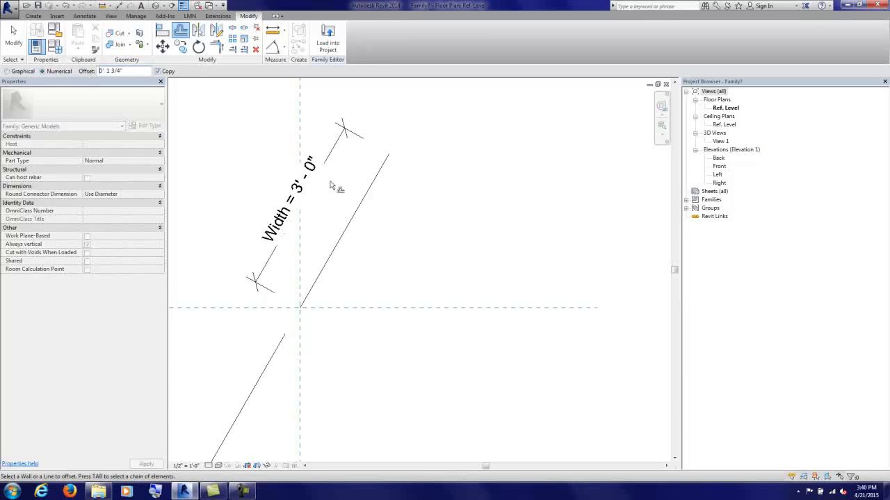
pyautogui.click(364, 210)
# Step: Draw a symbolic line joining the upper endpoints of the two parallel angled lines
pyautogui.click(33, 15)
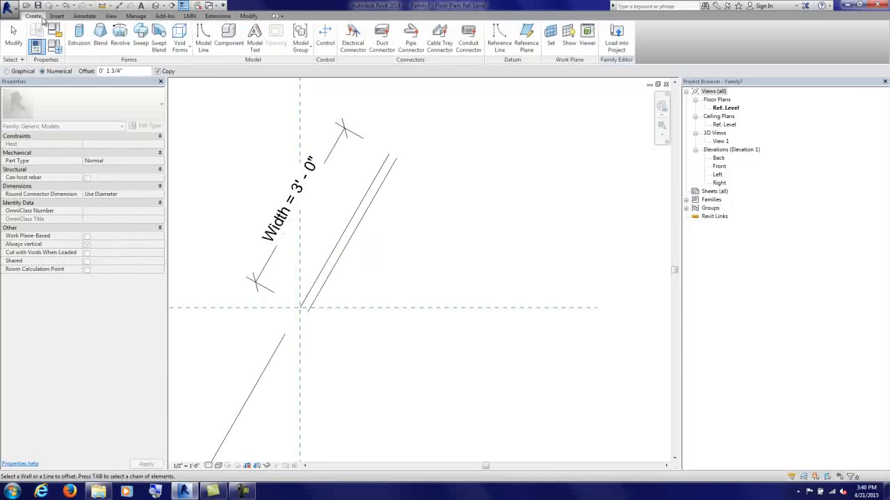
pyautogui.click(86, 17)
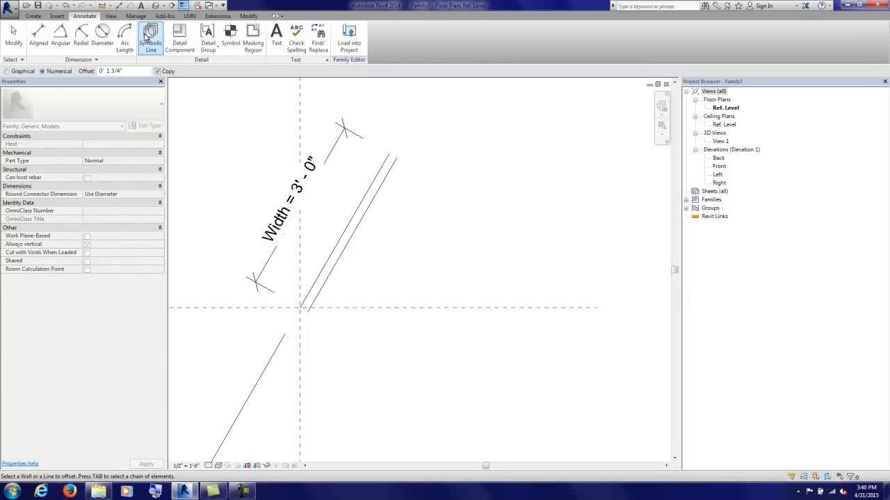
pyautogui.click(150, 36)
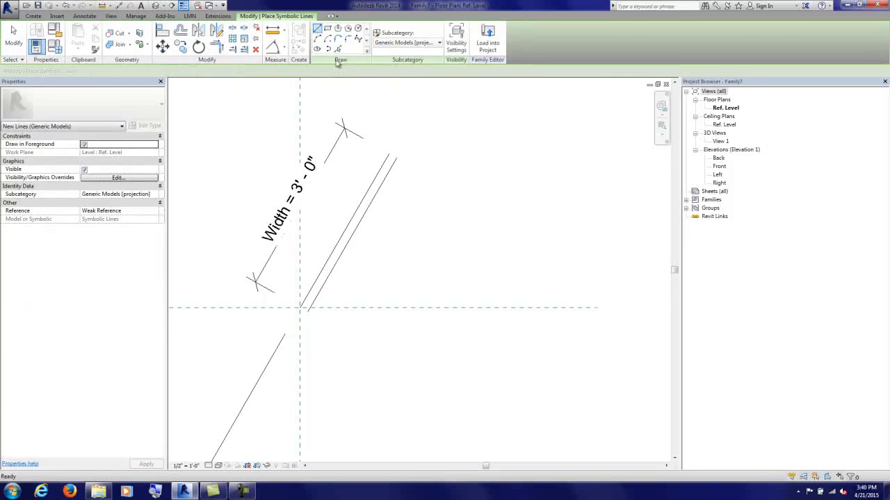
pyautogui.click(389, 155)
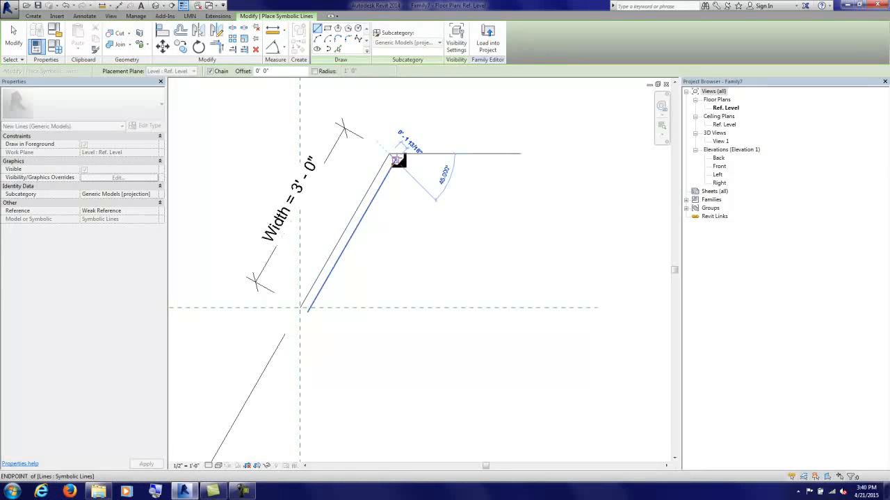
pyautogui.click(397, 158)
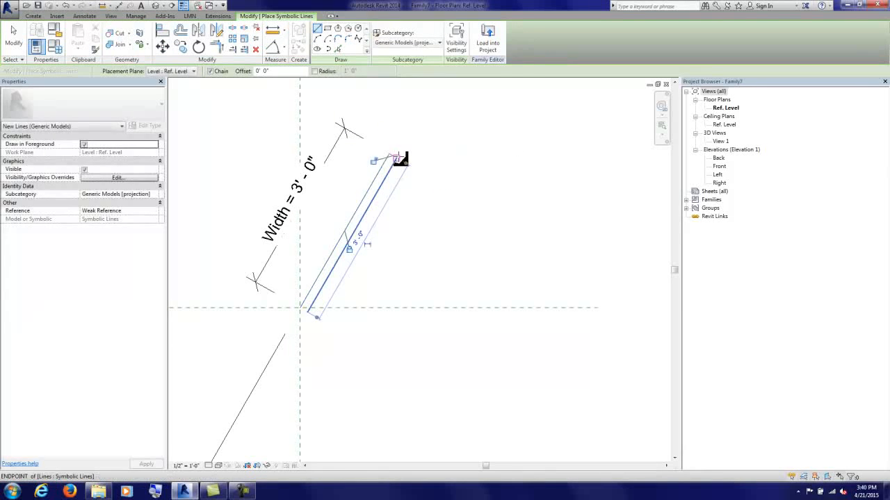
pyautogui.click(306, 311)
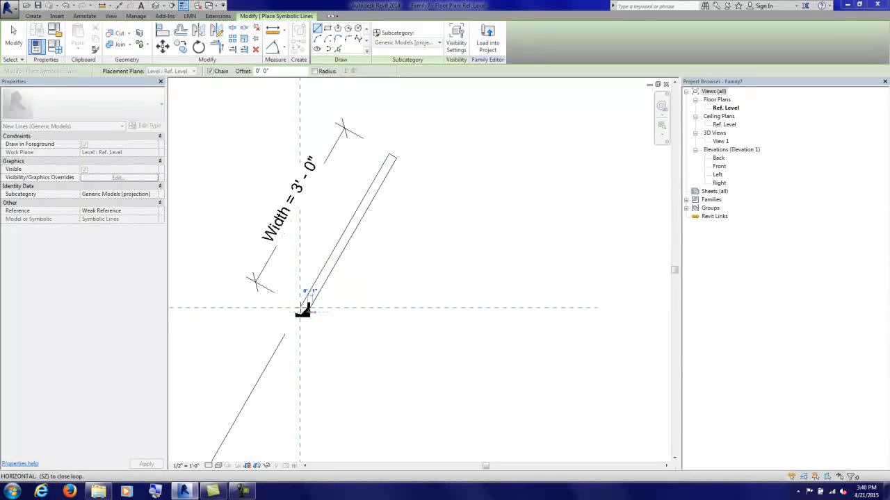
# Step: Draw a symbolic line joining the lower endpoints of the two parallel lines to close the door panel outline
pyautogui.click(317, 30)
pyautogui.scroll(3, 333, 316)
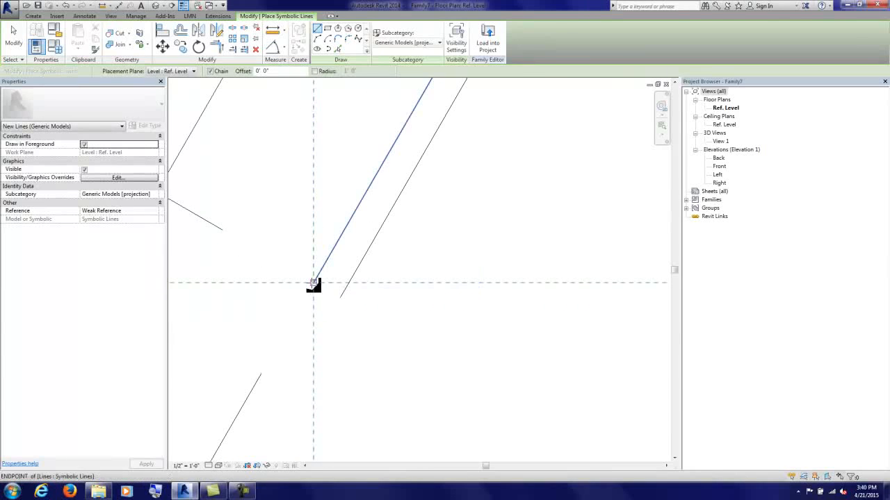
pyautogui.click(313, 283)
pyautogui.click(340, 297)
pyautogui.press('Escape')
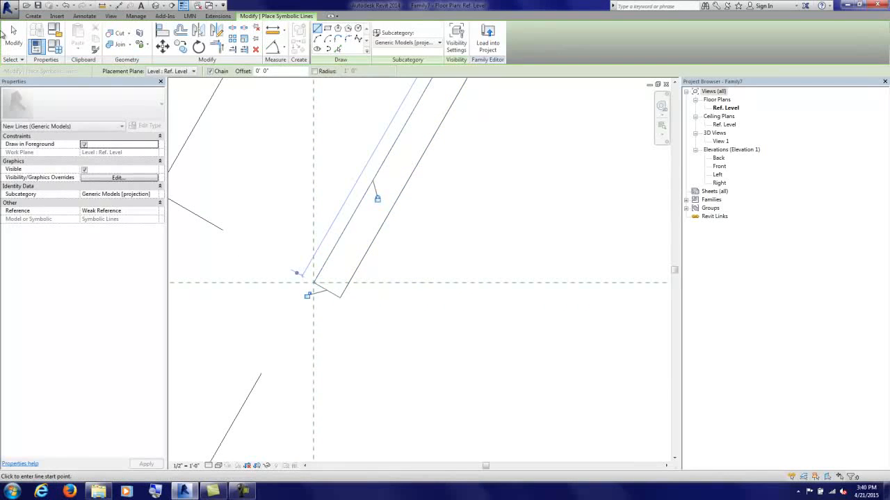
pyautogui.click(13, 31)
# Step: Add an aligned dimension between the angled reference line and the parallel symbolic line, placed beyond the door panel's upper end
pyautogui.scroll(-4, 377, 274)
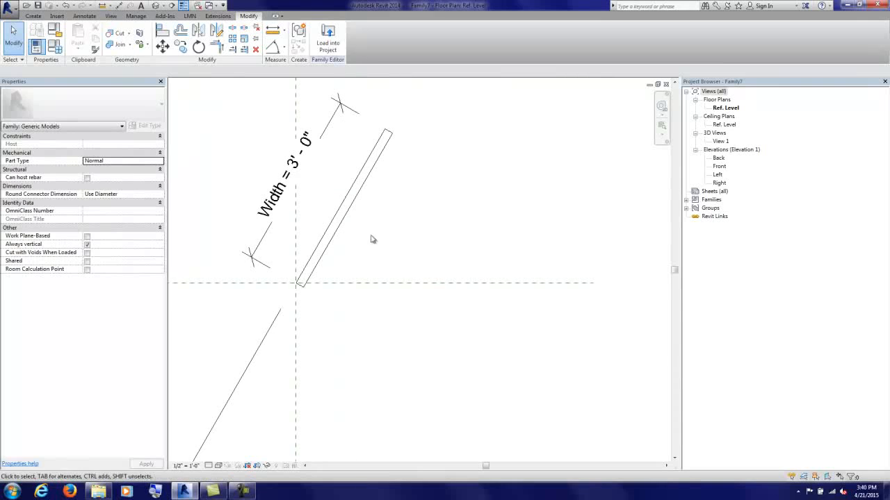
pyautogui.moveTo(374, 239); pyautogui.dragTo(353, 288, button='middle')
pyautogui.click(286, 52)
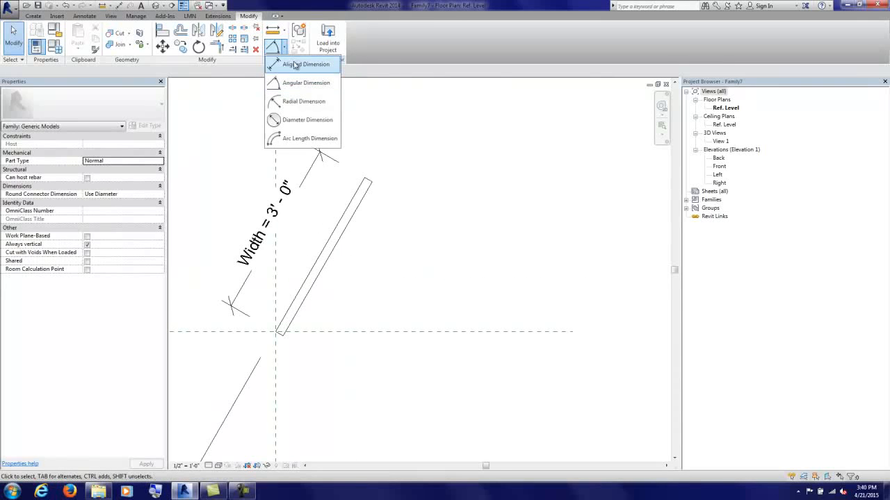
pyautogui.click(272, 63)
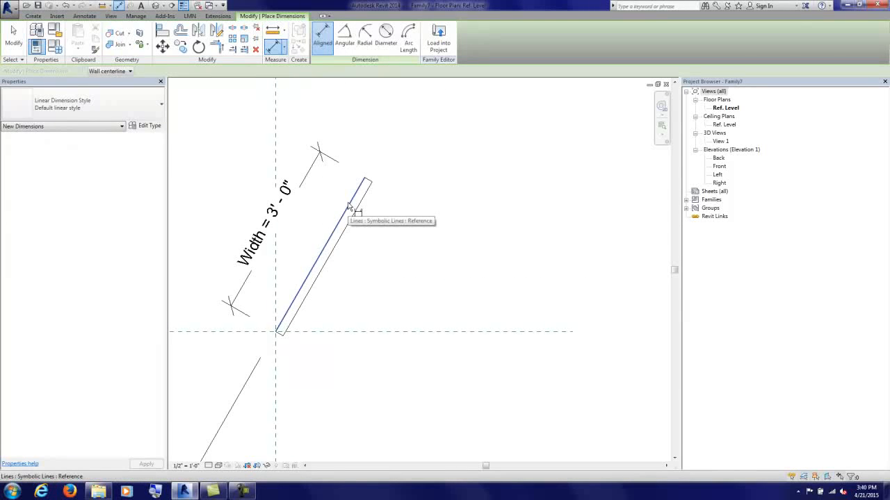
pyautogui.press('Tab')
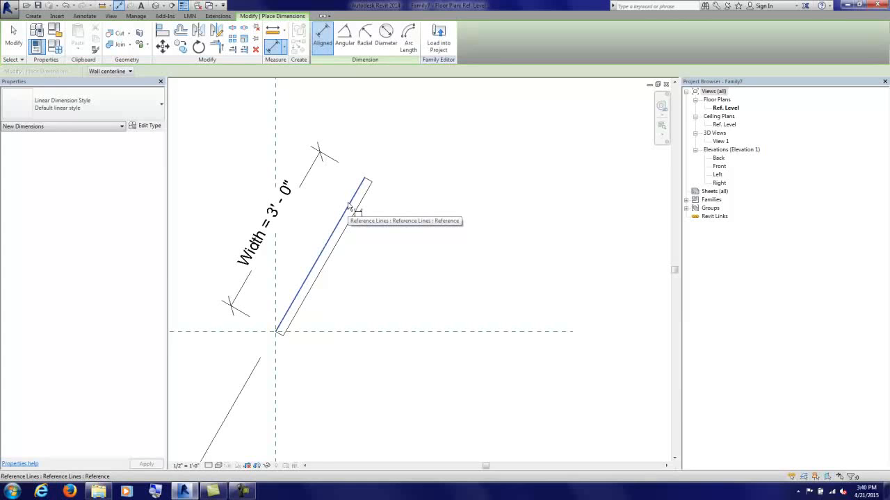
pyautogui.click(349, 206)
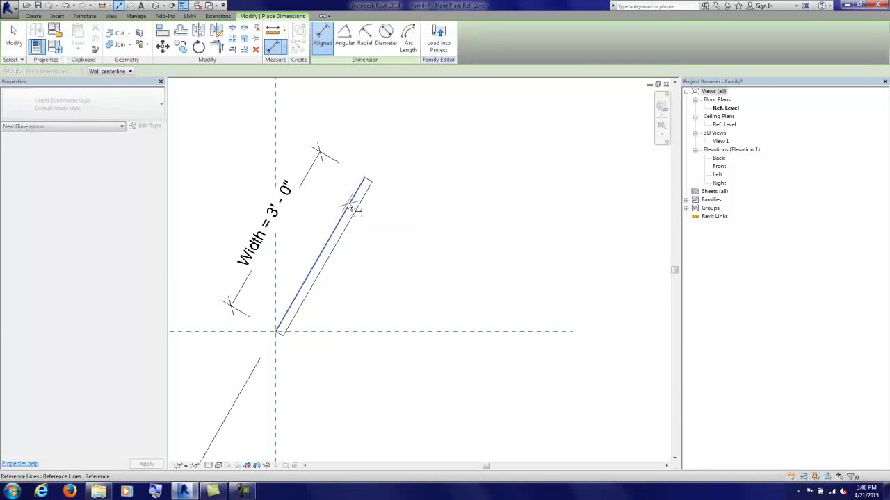
pyautogui.click(398, 143)
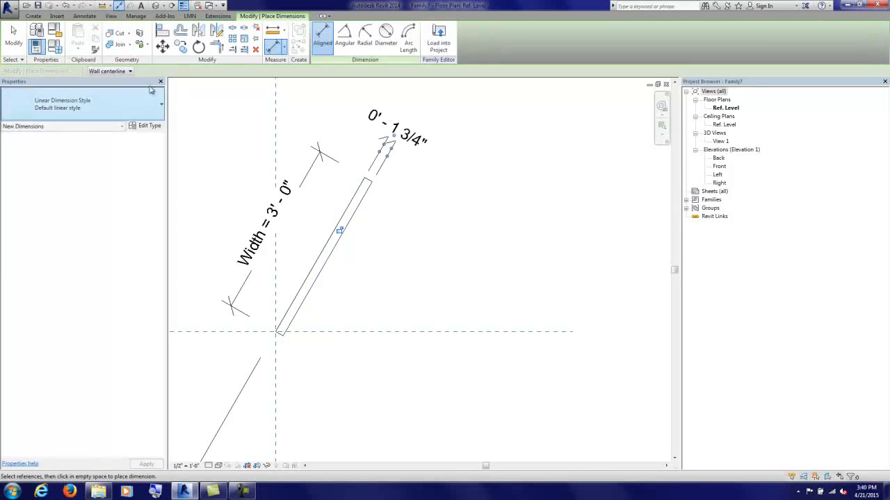
pyautogui.press('Escape')
pyautogui.press('Escape')
# Step: Label the panel thickness dimension with a new family type parameter named Thickness, grouped under Dimensions
pyautogui.click(378, 120)
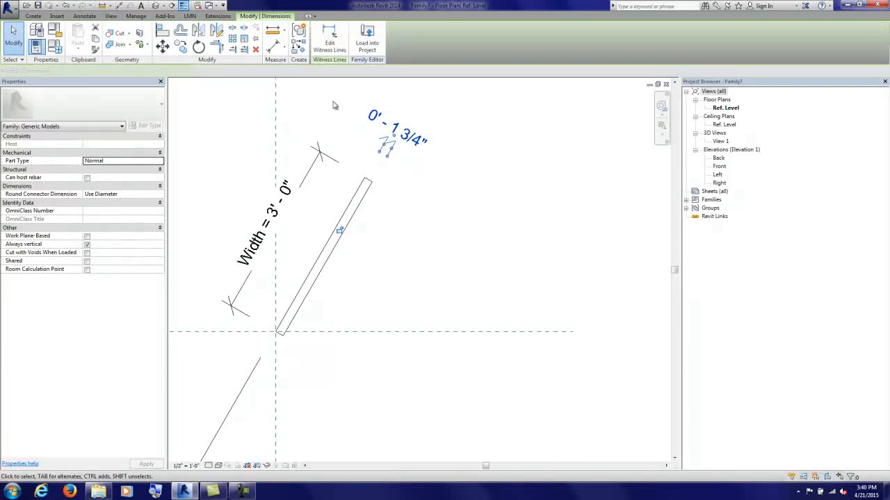
pyautogui.click(229, 72)
pyautogui.click(225, 92)
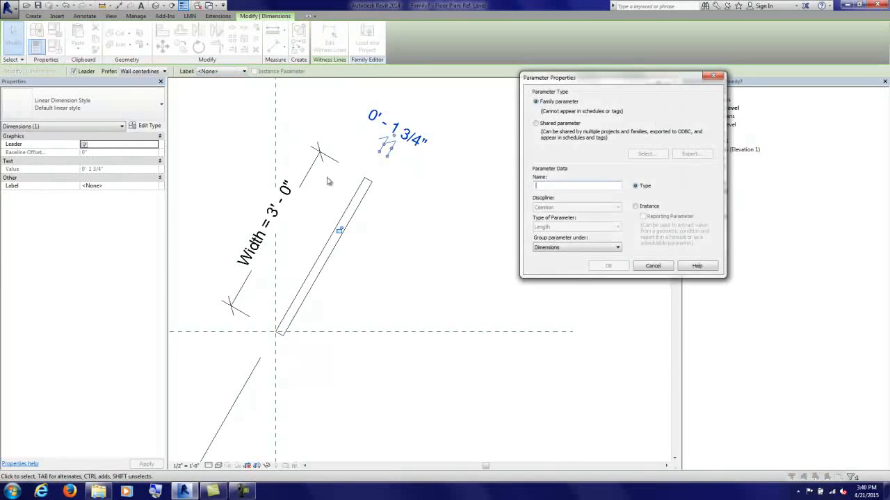
pyautogui.write('Thi')
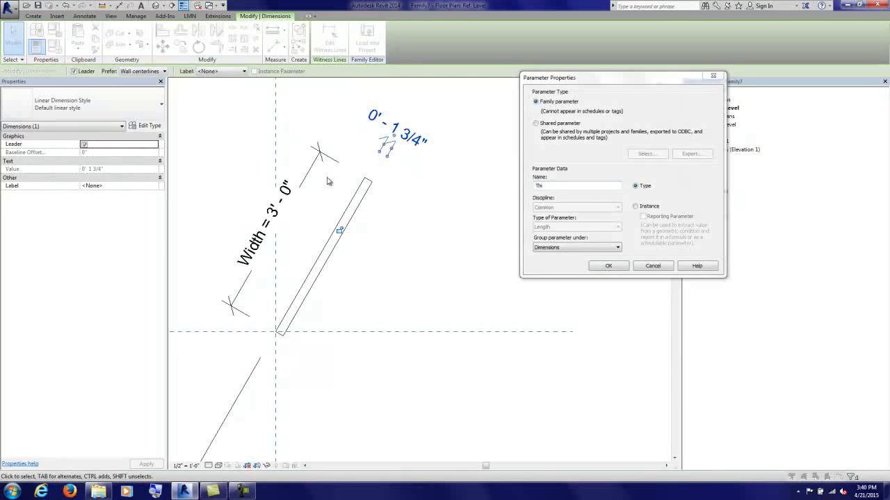
pyautogui.click(558, 186)
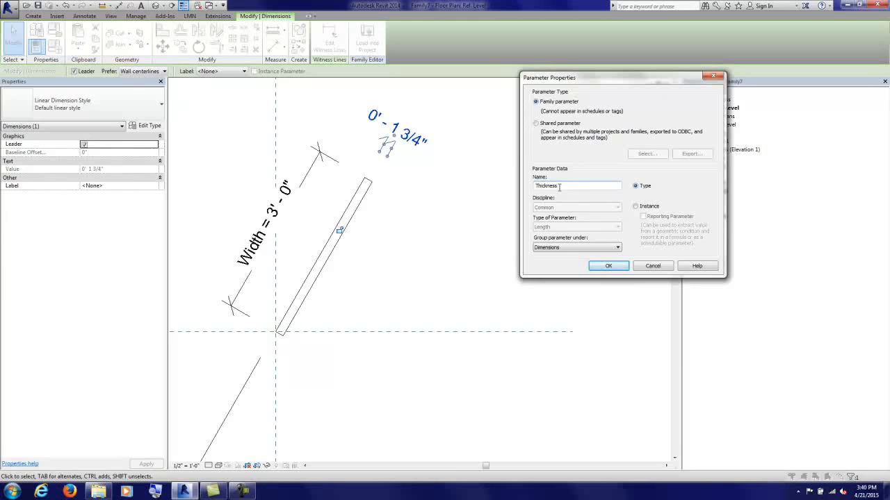
pyautogui.click(608, 265)
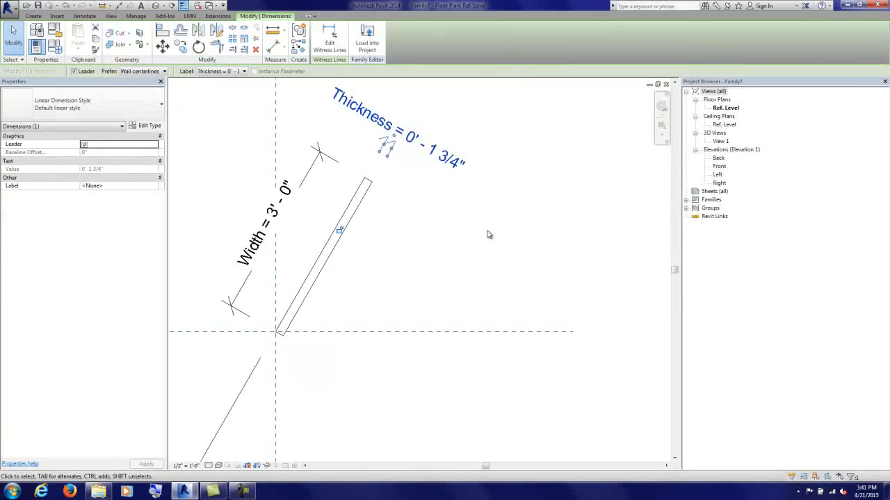
pyautogui.click(477, 230)
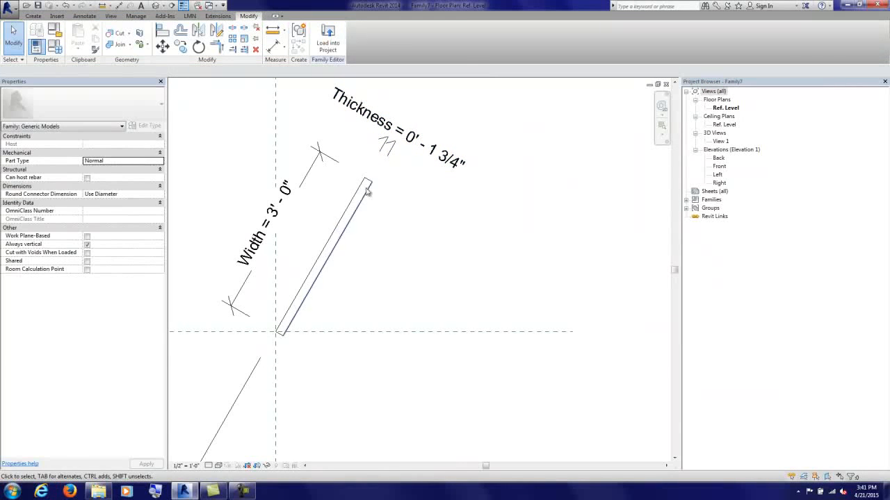
pyautogui.click(162, 30)
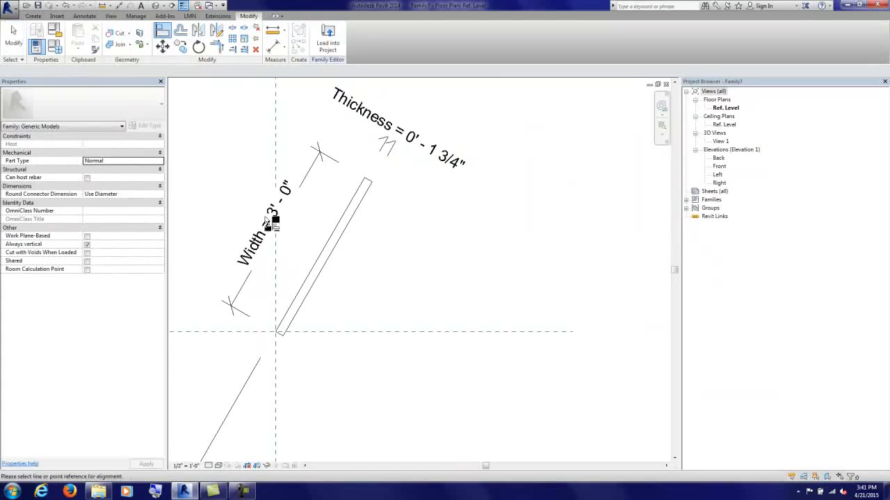
pyautogui.click(366, 182)
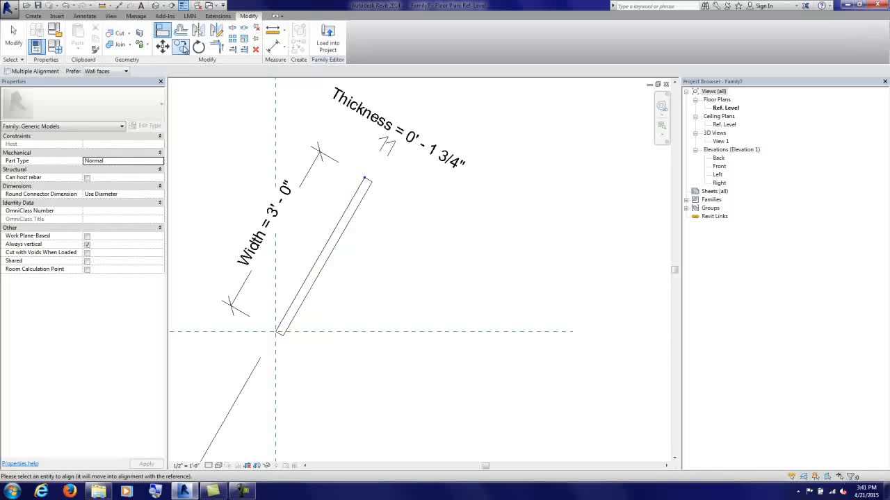
pyautogui.click(161, 32)
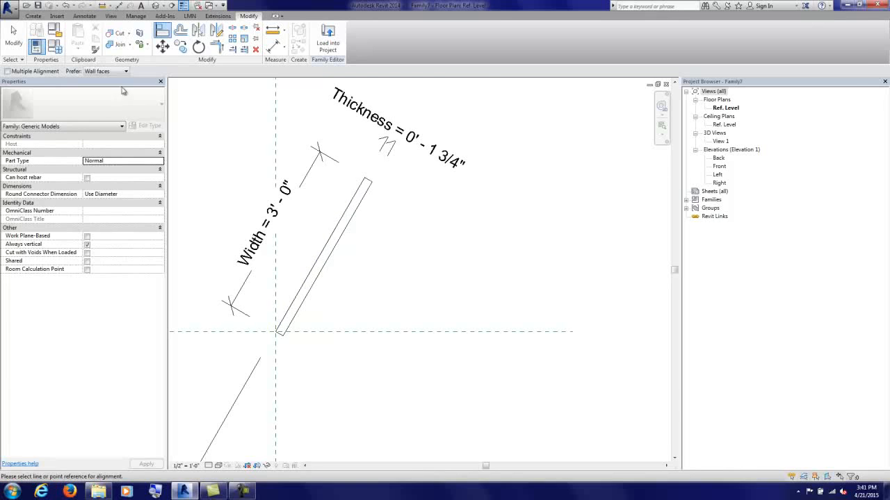
# Step: Set the family's Width parameter to 4' 0" and apply it
pyautogui.click(55, 46)
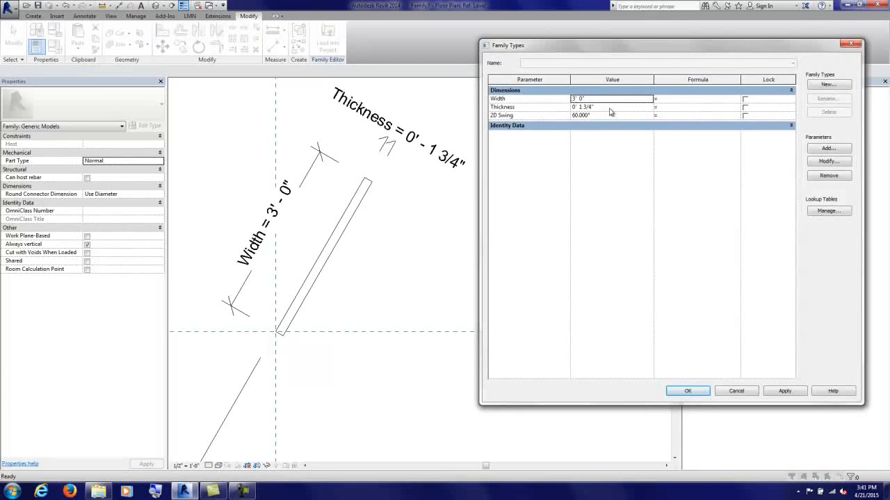
pyautogui.click(604, 100)
pyautogui.press('Tab')
pyautogui.click(786, 391)
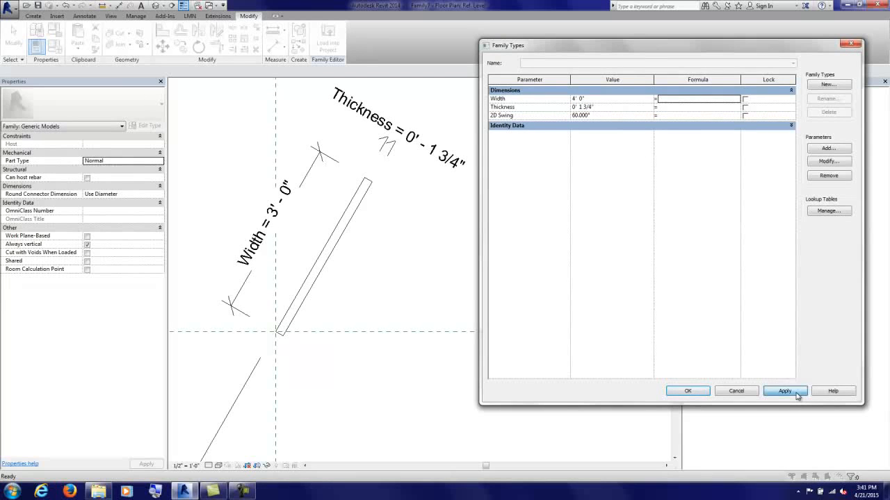
pyautogui.click(691, 391)
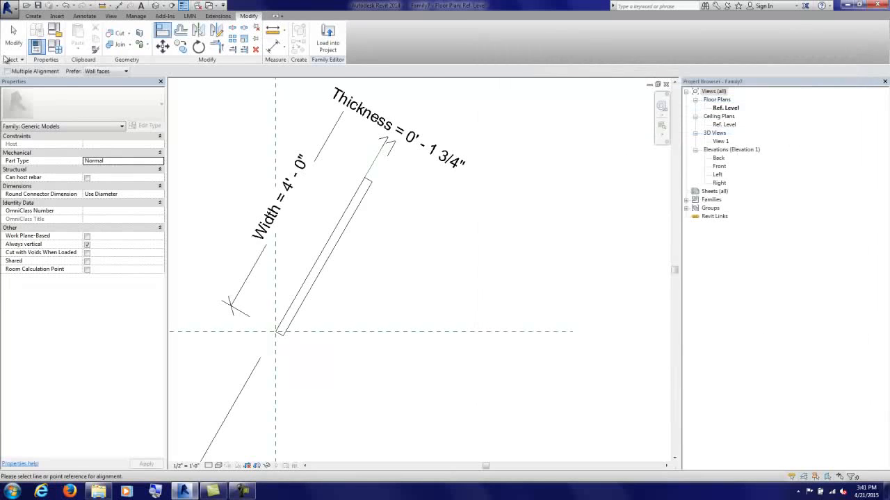
# Step: Move the Thickness dimension outward along the panel's direction, past the upper end of the angled reference line
pyautogui.click(383, 132)
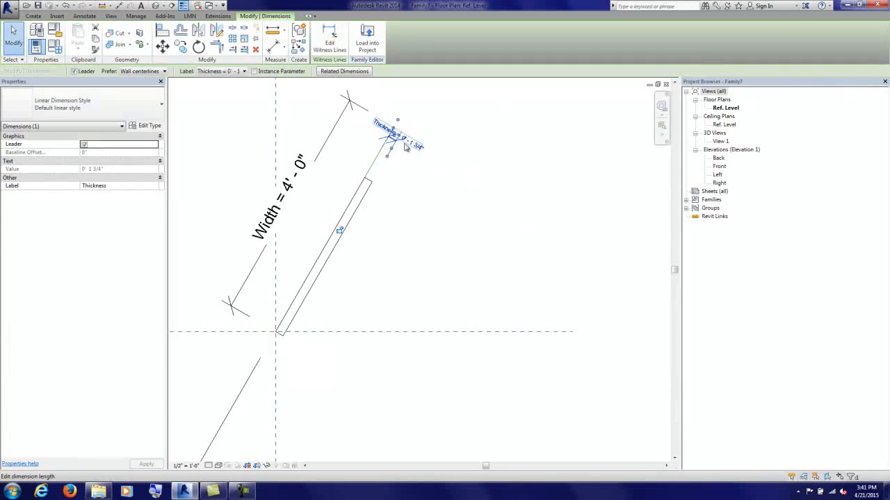
pyautogui.scroll(4, 400, 149)
pyautogui.moveTo(404, 161); pyautogui.dragTo(445, 110)
pyautogui.scroll(-3, 417, 148)
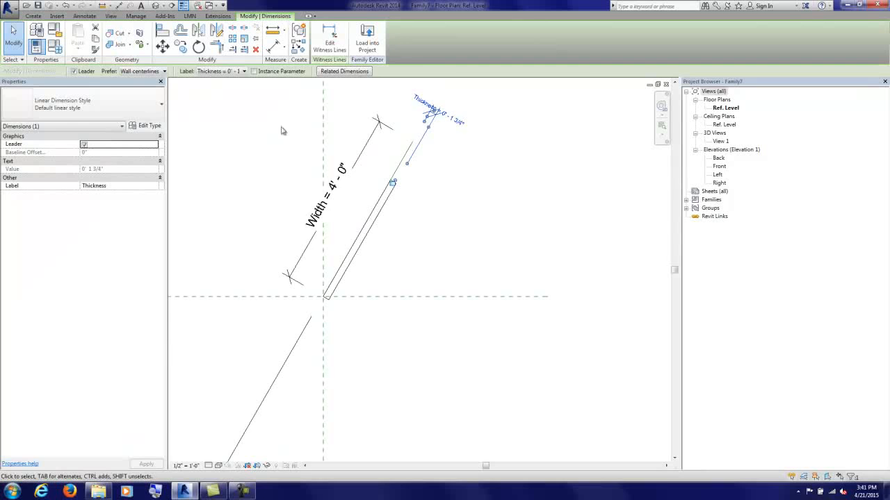
pyautogui.scroll(2, 428, 167)
# Step: Align the panel's upper short edge to the upper endpoint of the angled reference line and lock it
pyautogui.click(162, 31)
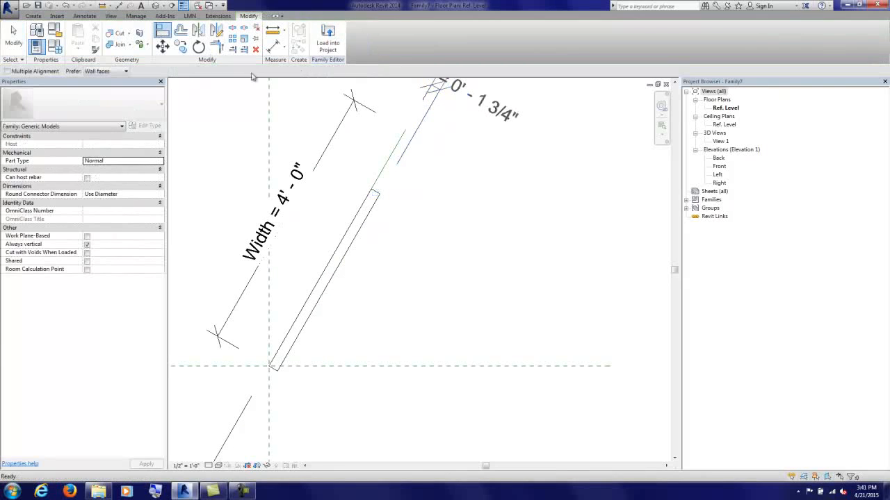
pyautogui.click(405, 129)
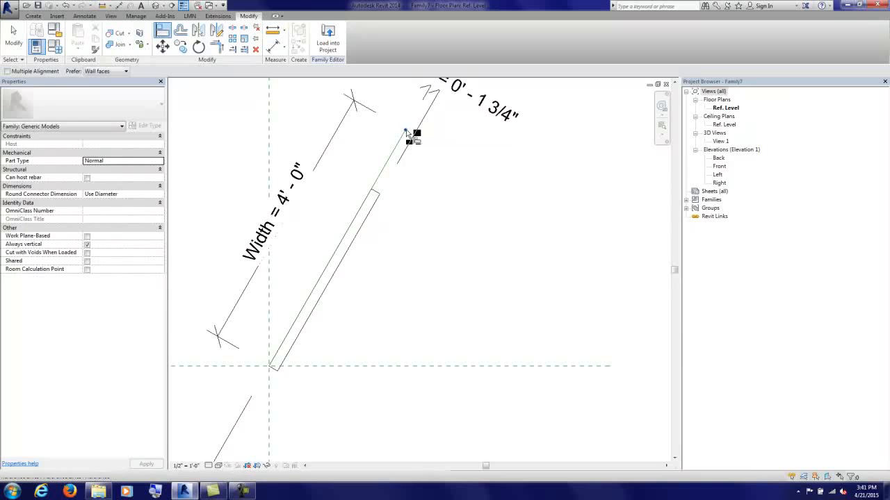
pyautogui.click(378, 194)
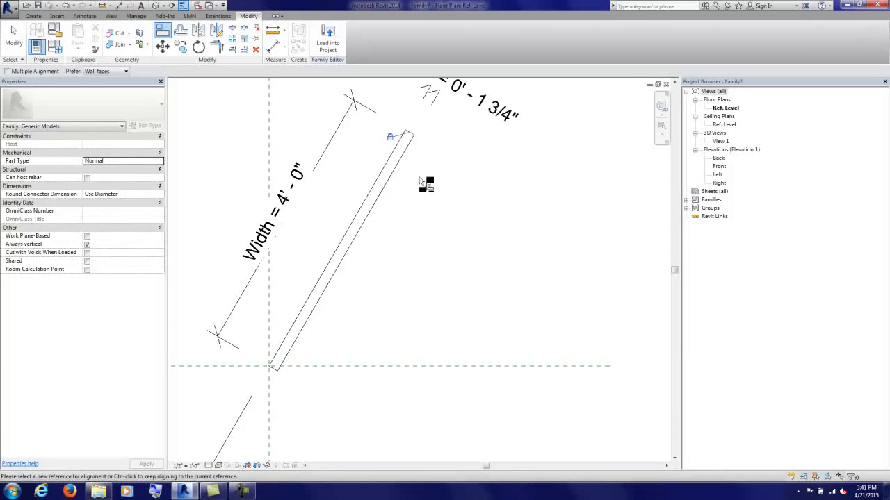
pyautogui.click(270, 368)
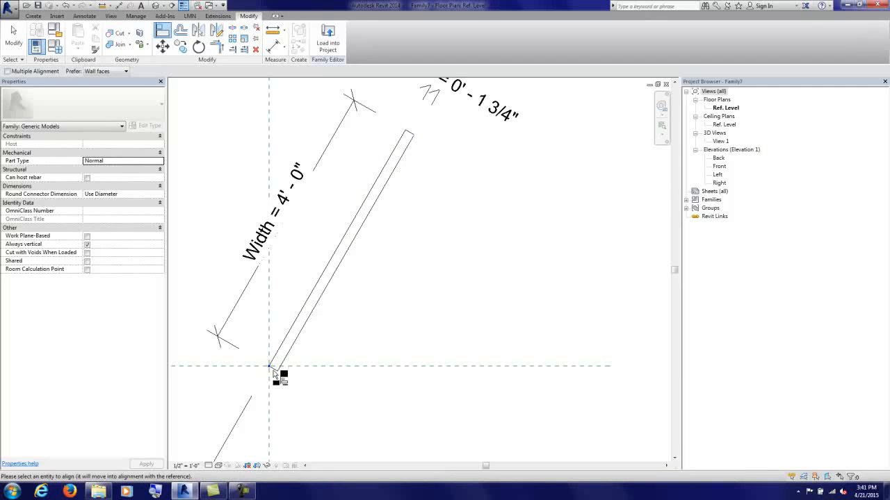
pyautogui.press('Escape')
pyautogui.press('Escape')
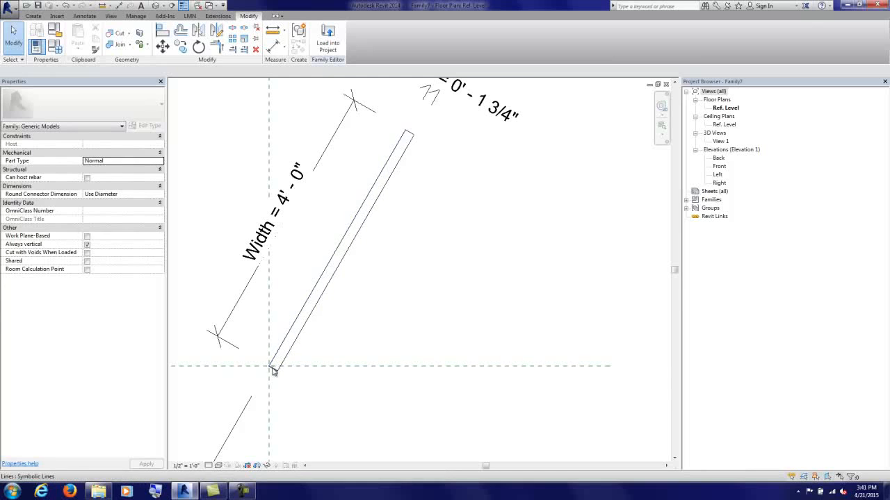
# Step: Align the panel's lower short edge to the lower endpoint of the angled reference line and lock it
pyautogui.press('a')
pyautogui.press('l')
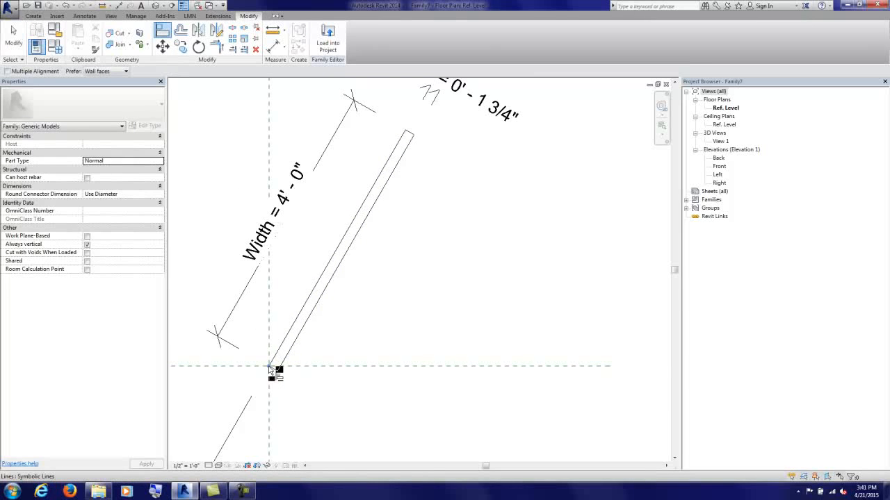
pyautogui.press('Tab')
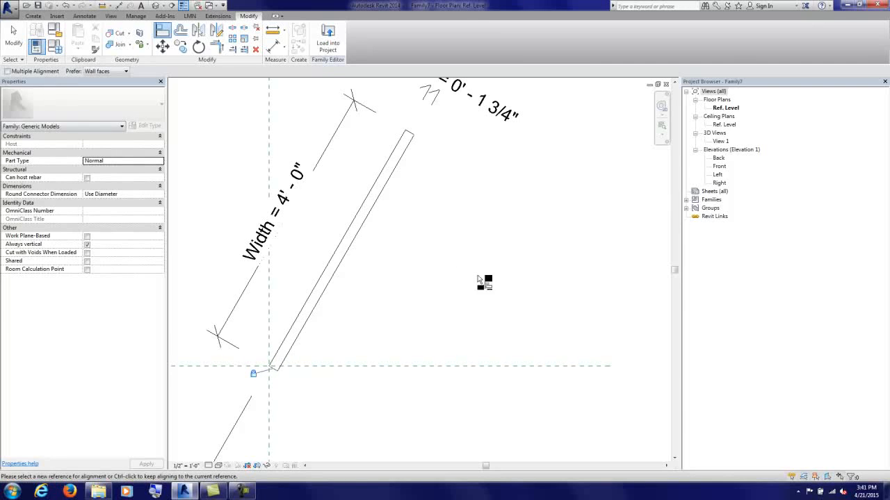
# Step: Set the family's Width parameter to 3' 0" and apply it to flex the panel
pyautogui.scroll(-3, 478, 280)
pyautogui.click(55, 46)
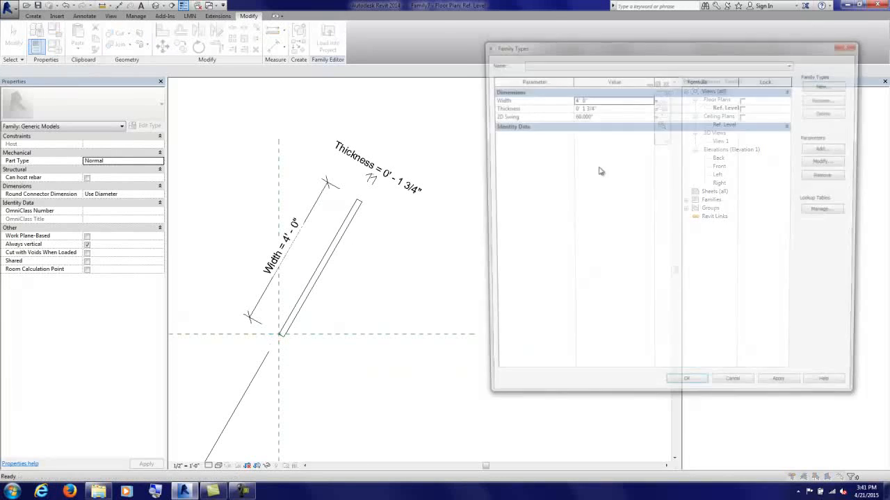
pyautogui.click(613, 99)
pyautogui.write('3')
pyautogui.press('Tab')
pyautogui.click(783, 391)
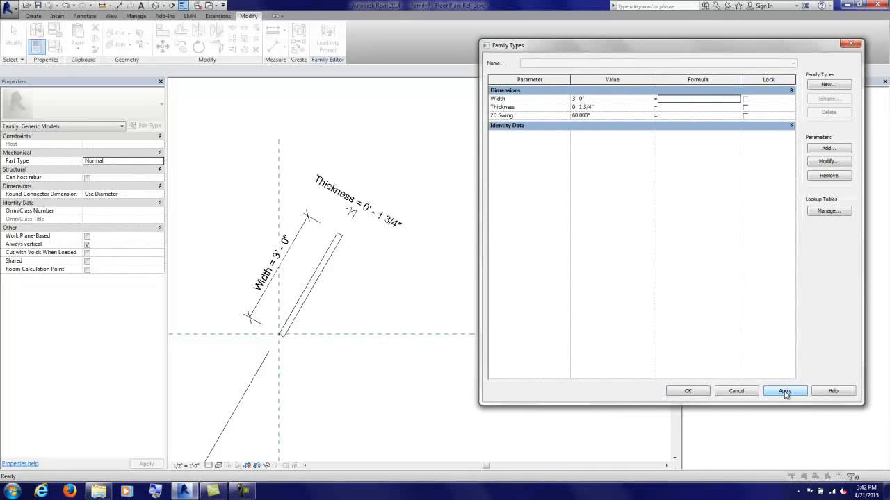
# Step: Set the 2D Swing parameter to 45° and apply it to the family
pyautogui.click(607, 115)
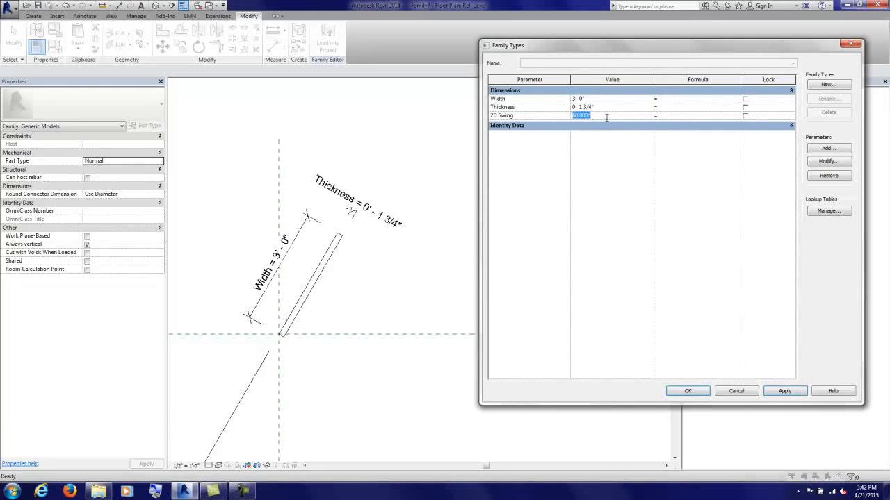
pyautogui.click(784, 391)
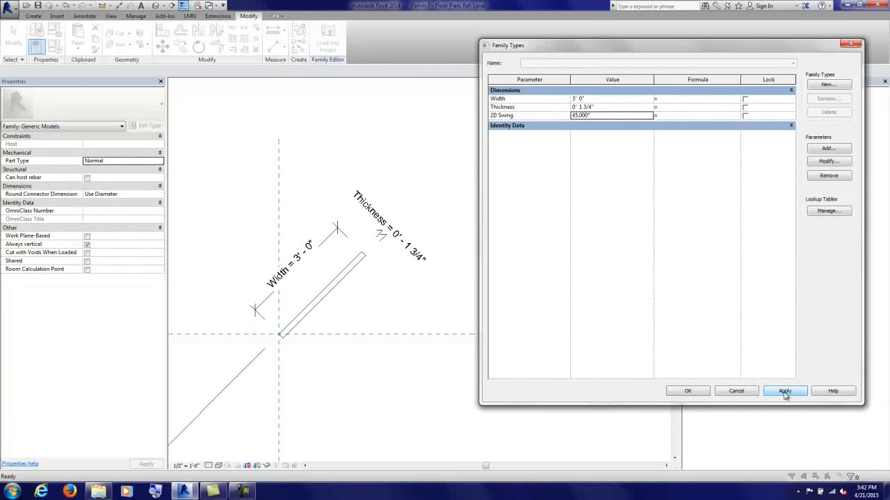
pyautogui.click(679, 392)
pyautogui.press('a')
pyautogui.press('l')
pyautogui.scroll(2, 278, 337)
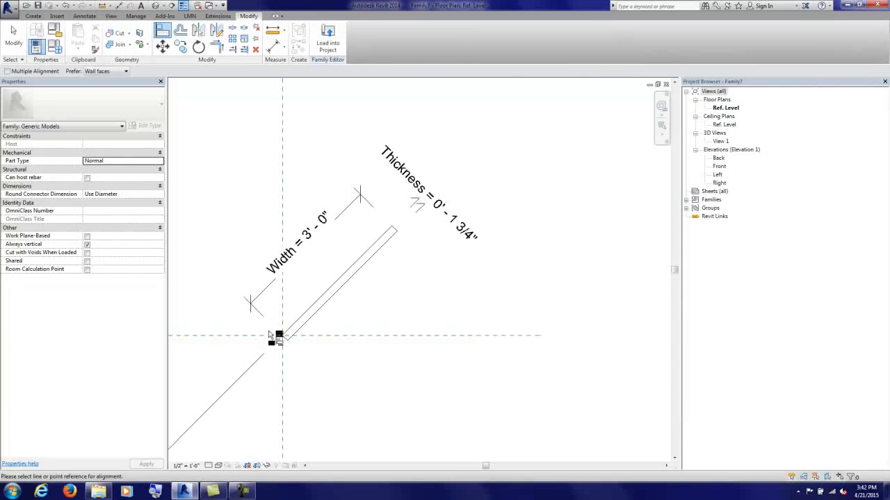
# Step: Draw a symbolic center-ends arc centred on the panel's hinge corner, from the panel's upper tip down to the horizontal reference plane
pyautogui.click(32, 15)
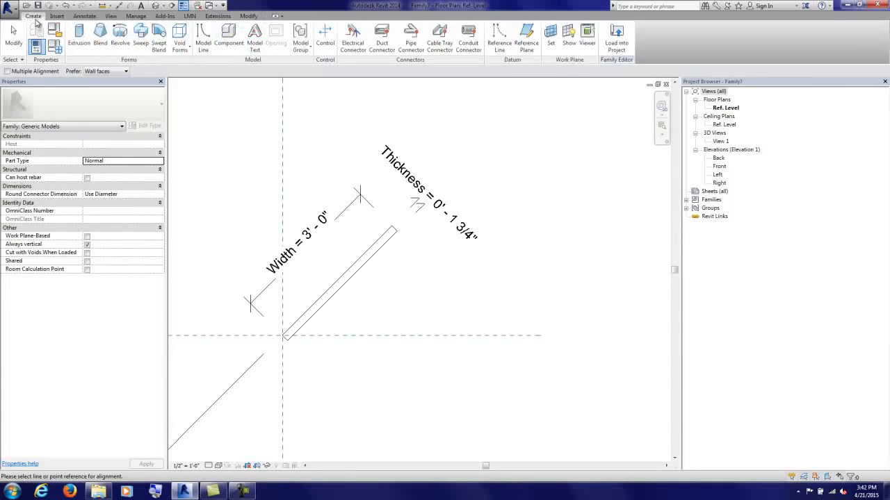
pyautogui.click(84, 15)
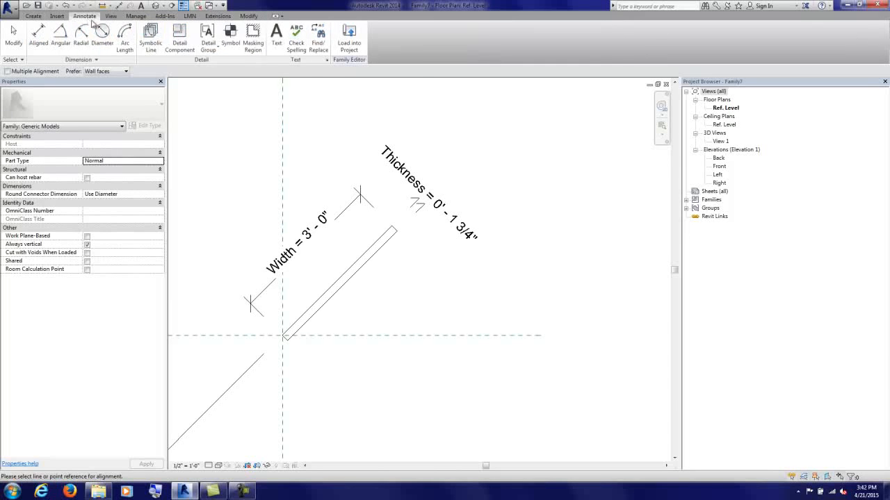
pyautogui.click(152, 40)
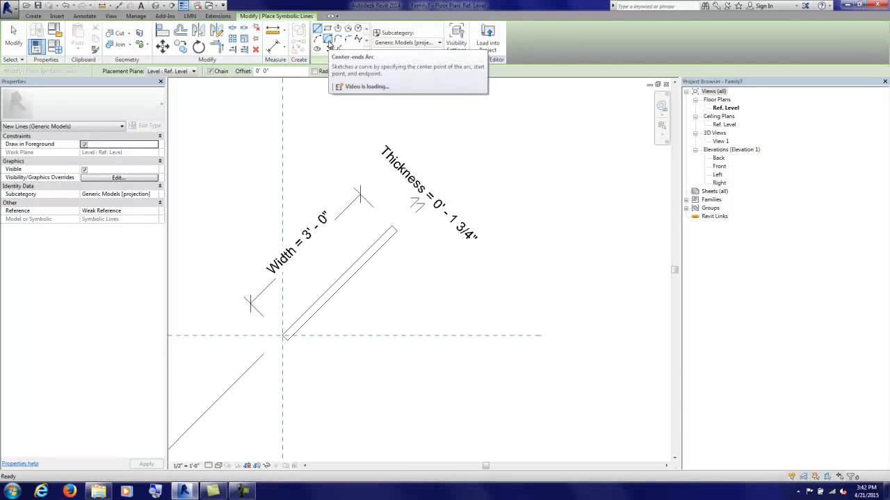
pyautogui.click(327, 40)
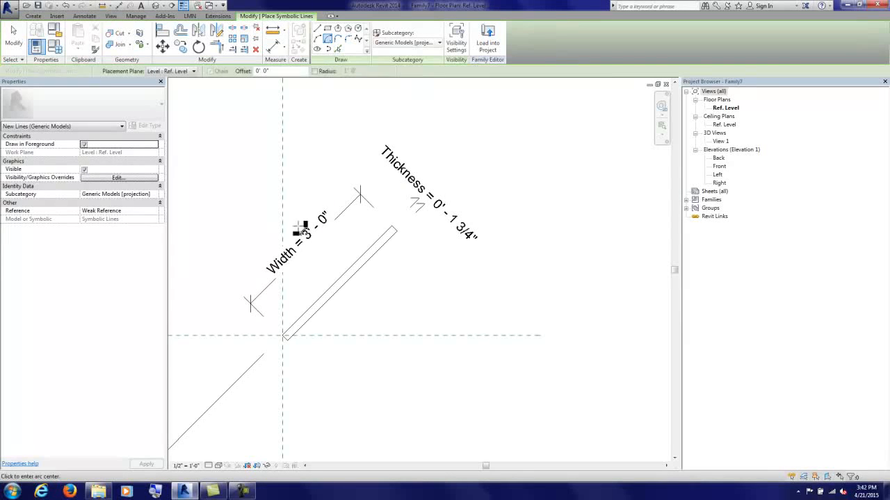
pyautogui.click(282, 336)
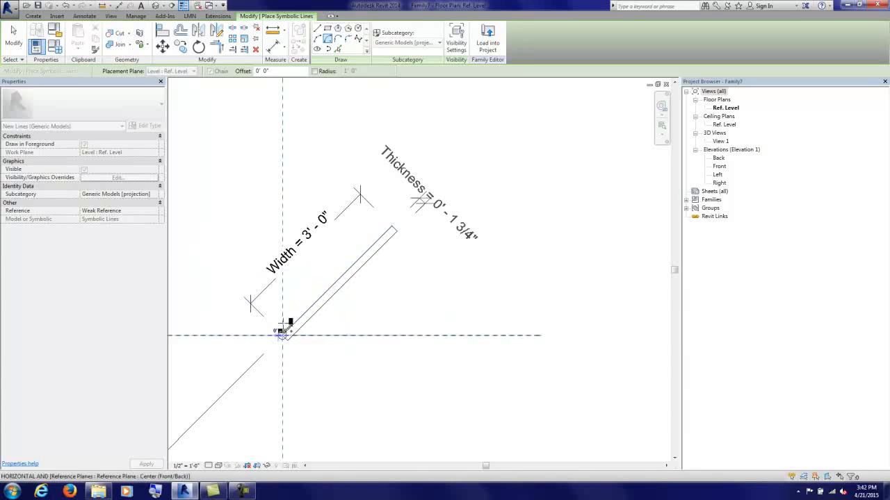
pyautogui.click(393, 227)
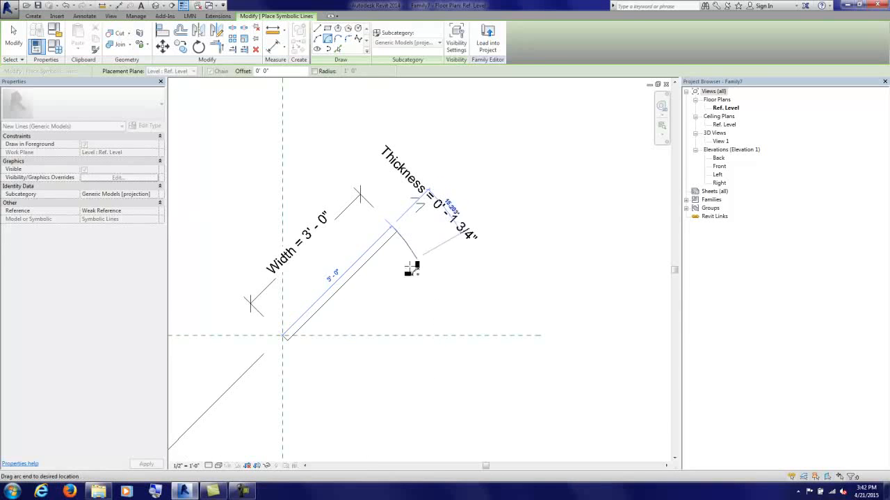
pyautogui.click(426, 336)
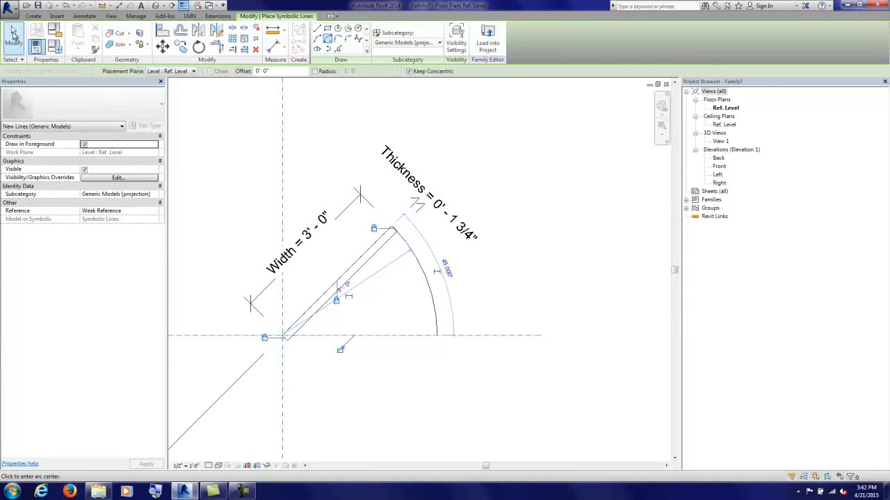
pyautogui.click(13, 33)
# Step: Flex the panel and swing arc by applying 2D Swing values of 60° and 30° in the family types
pyautogui.click(55, 45)
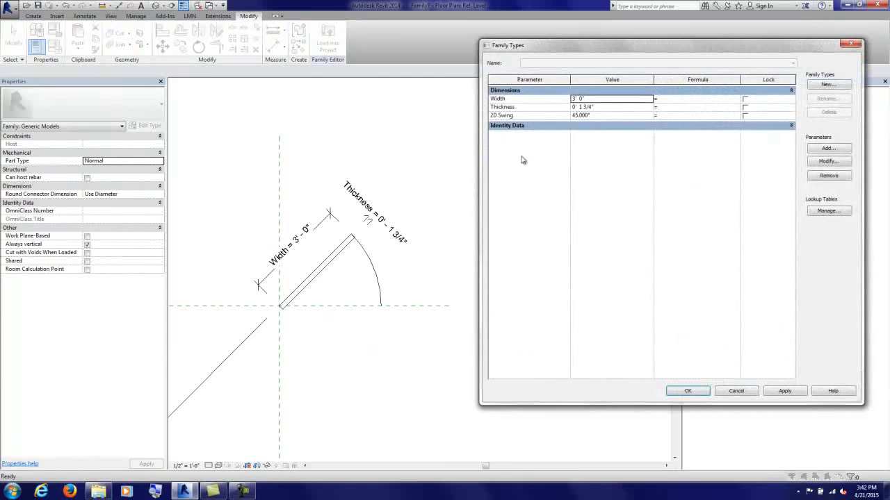
pyautogui.click(600, 116)
pyautogui.click(786, 393)
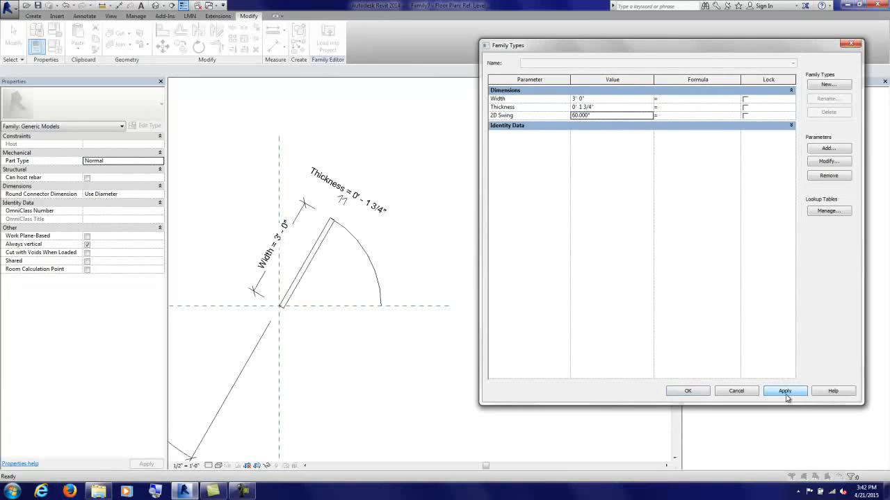
pyautogui.click(603, 116)
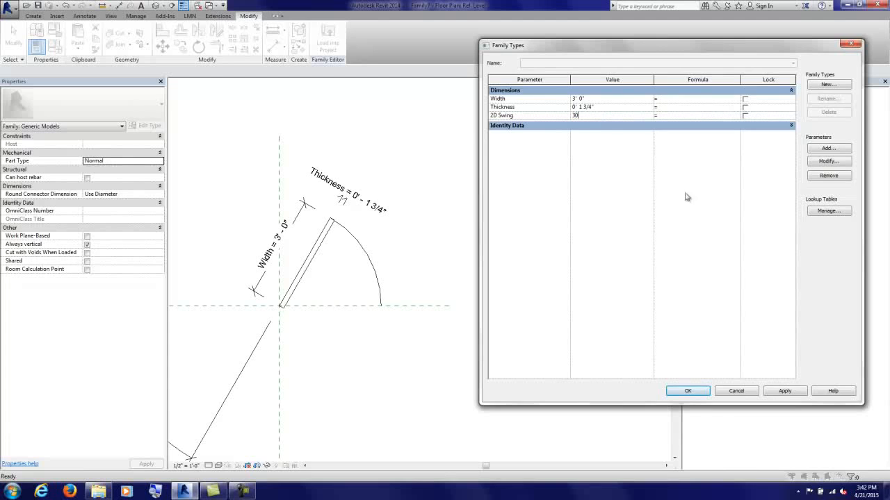
pyautogui.write('30')
pyautogui.click(779, 391)
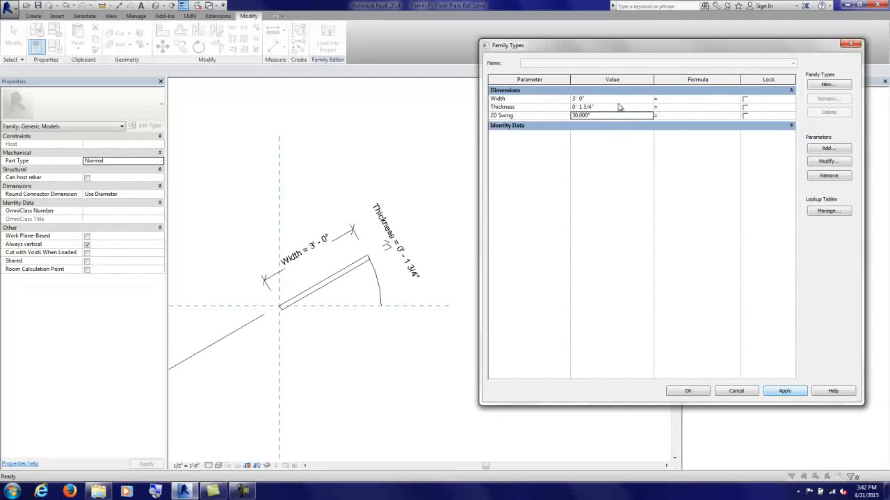
# Step: Set the 2D Swing parameter to 45°, apply it and close the family types
pyautogui.click(612, 117)
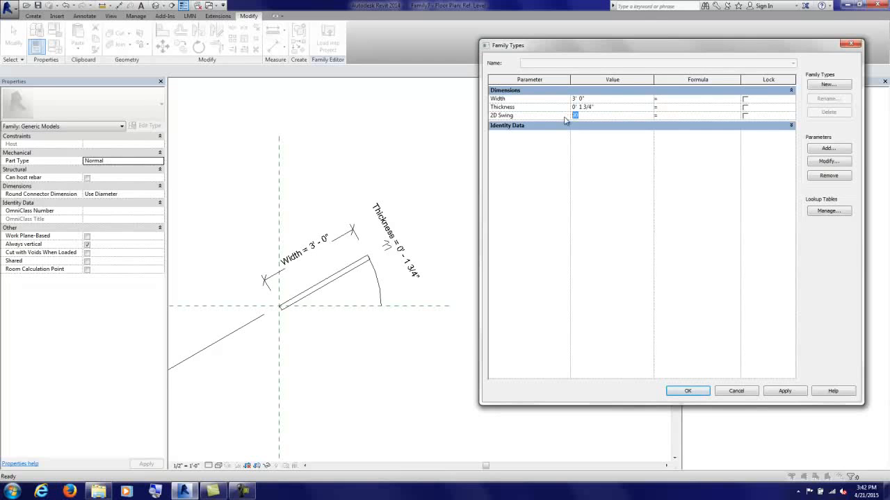
pyautogui.click(780, 391)
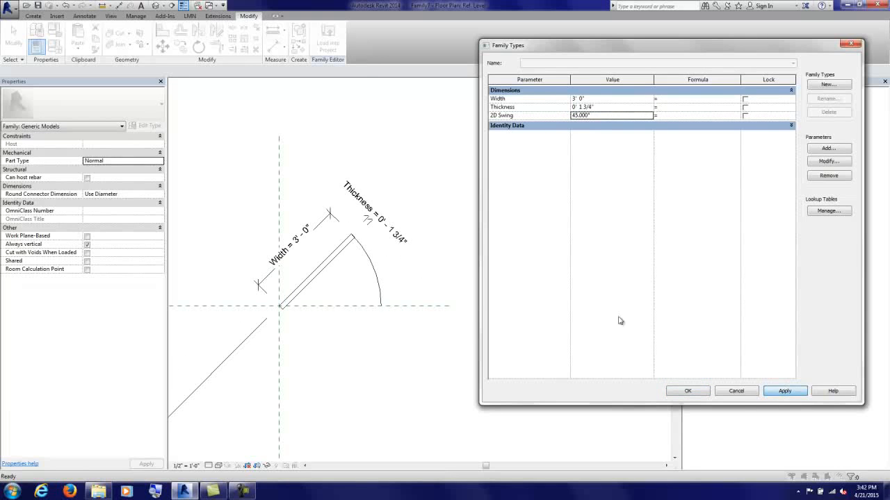
pyautogui.click(686, 392)
# Step: Save the family as Door__2D-Swing in the FAMILIES folder
pyautogui.scroll(3, 308, 266)
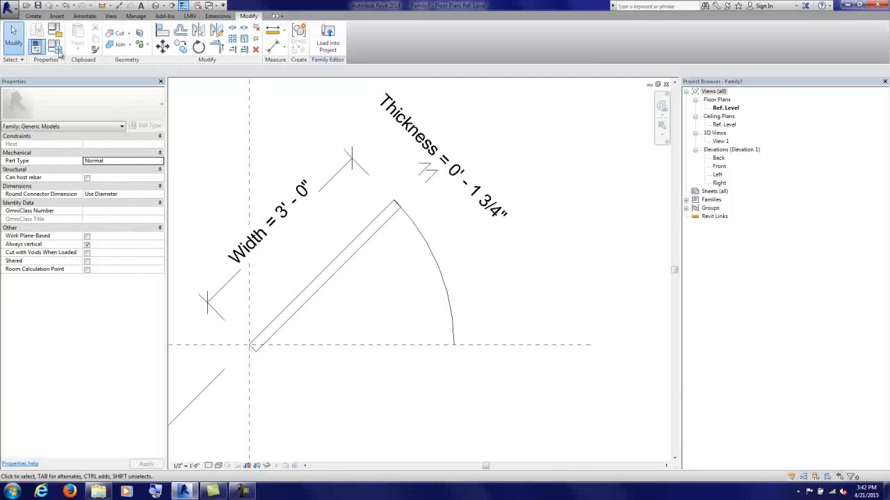
pyautogui.click(8, 10)
pyautogui.moveTo(31, 115)
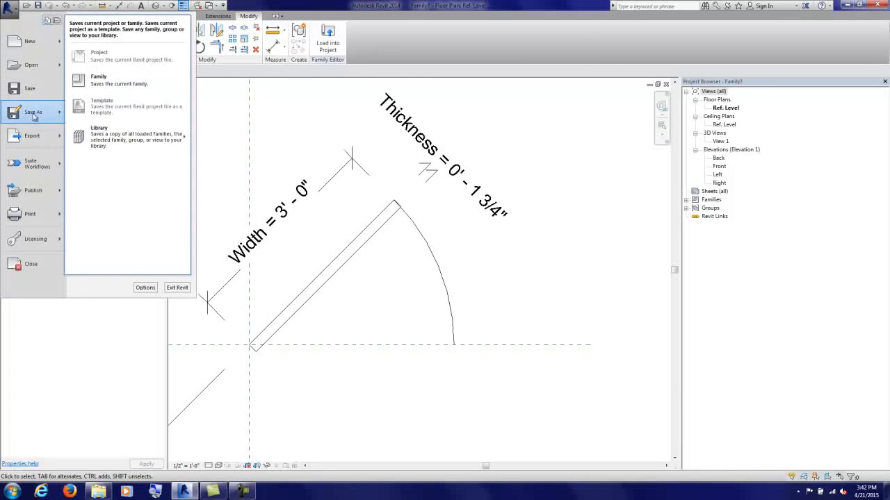
pyautogui.click(94, 84)
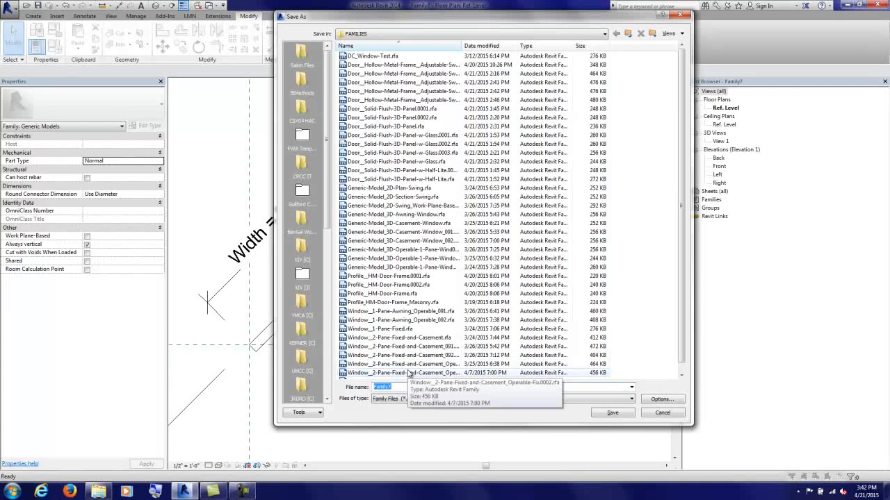
pyautogui.write('Door')
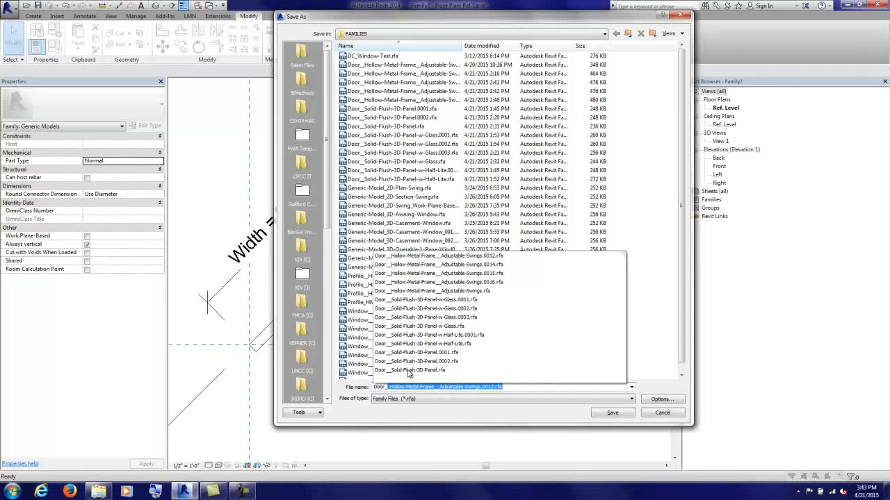
pyautogui.write('__2D-Swing')
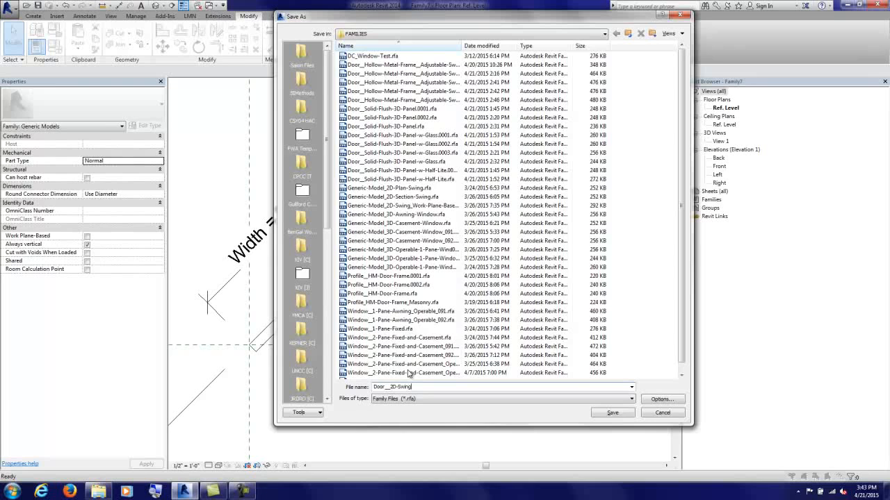
pyautogui.press('Return')
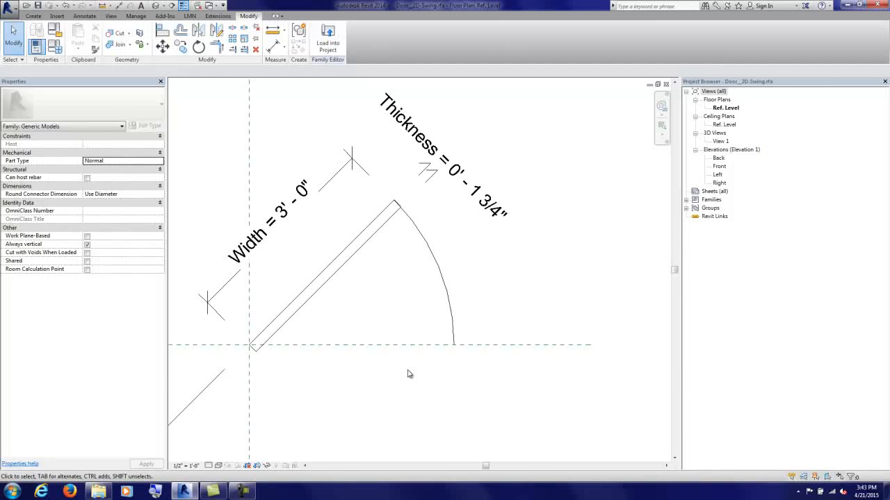
# Step: Offset copies of the panel's lower and upper short edges 5" inward along the panel
pyautogui.moveTo(348, 296); pyautogui.dragTo(370, 282, button='middle')
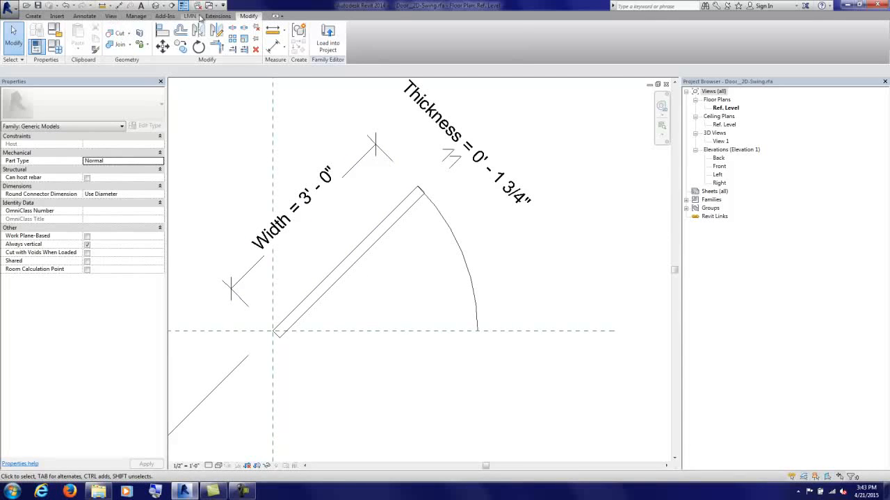
pyautogui.click(181, 30)
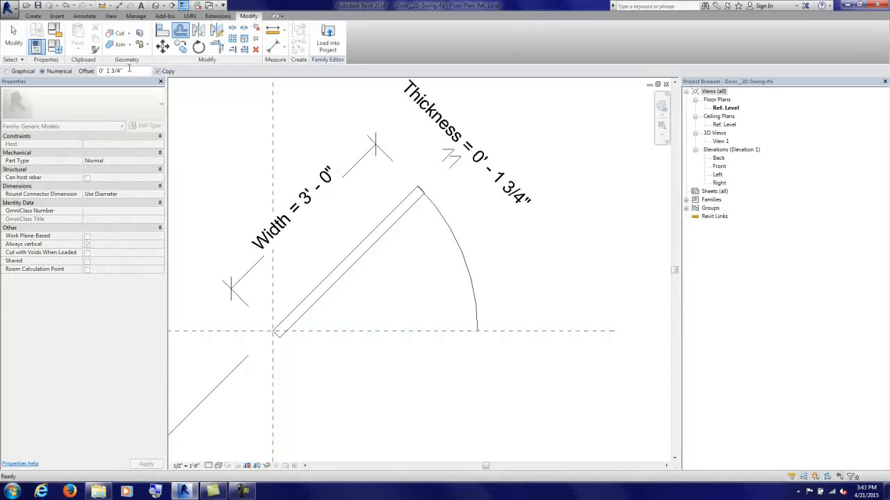
pyautogui.write('5')
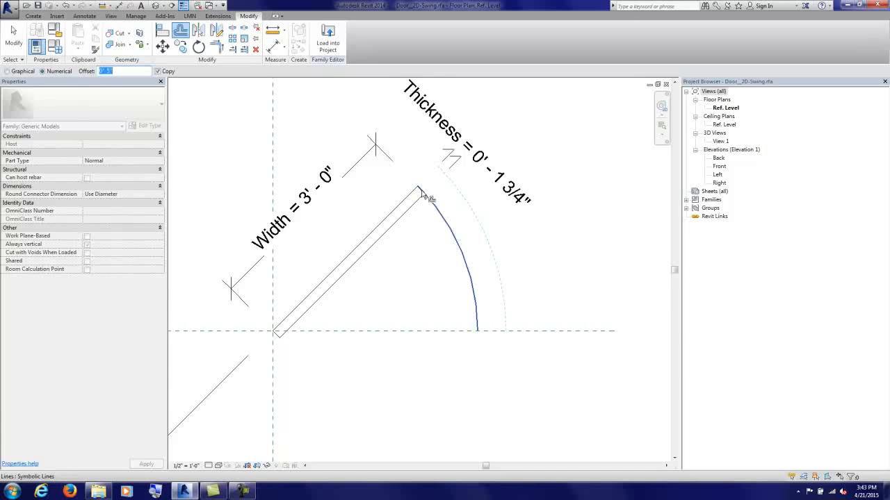
pyautogui.click(278, 331)
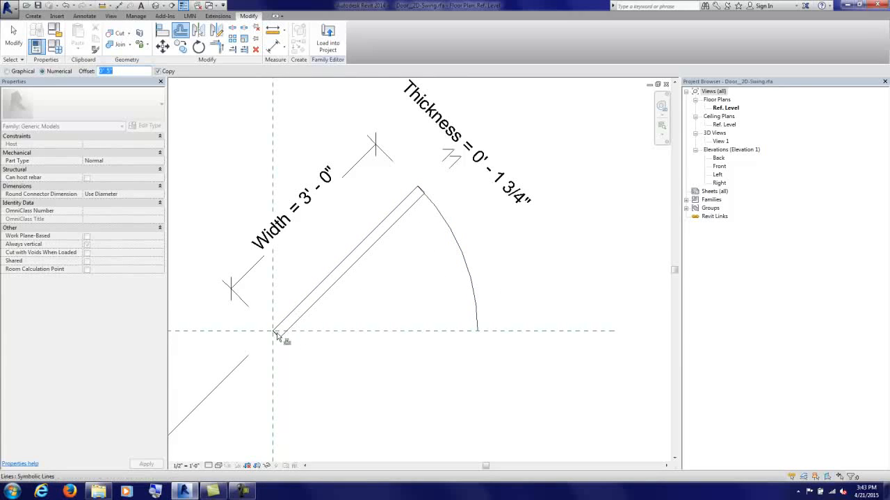
pyautogui.scroll(2, 400, 229)
pyautogui.scroll(1, 431, 203)
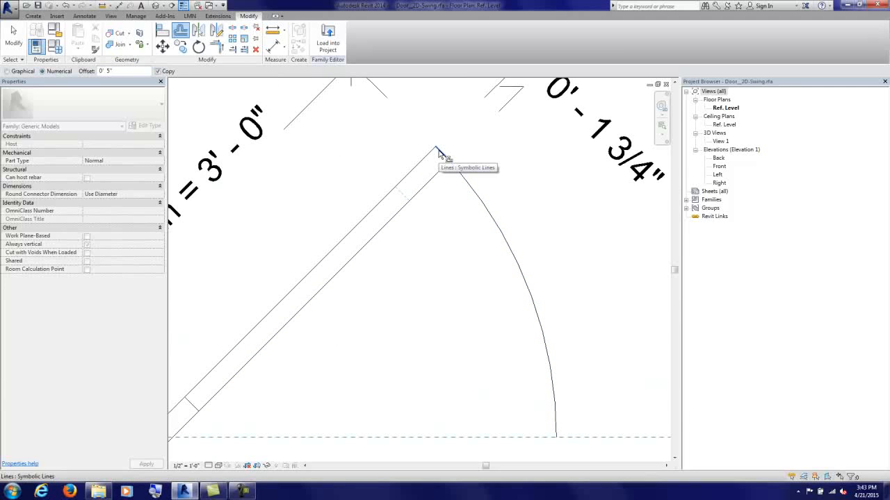
# Step: Place aligned dimensions between each short end edge of the panel and its offset line, at the lower and upper ends
pyautogui.scroll(-2, 427, 218)
pyautogui.scroll(1, 283, 194)
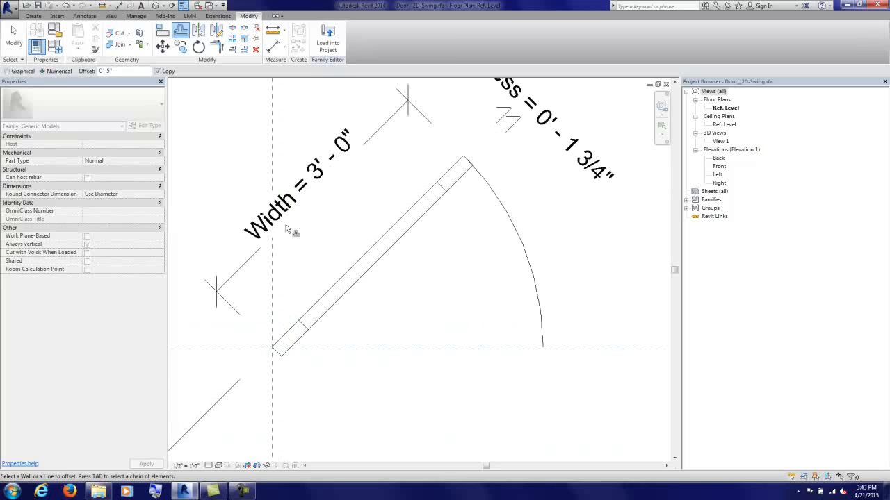
pyautogui.click(273, 46)
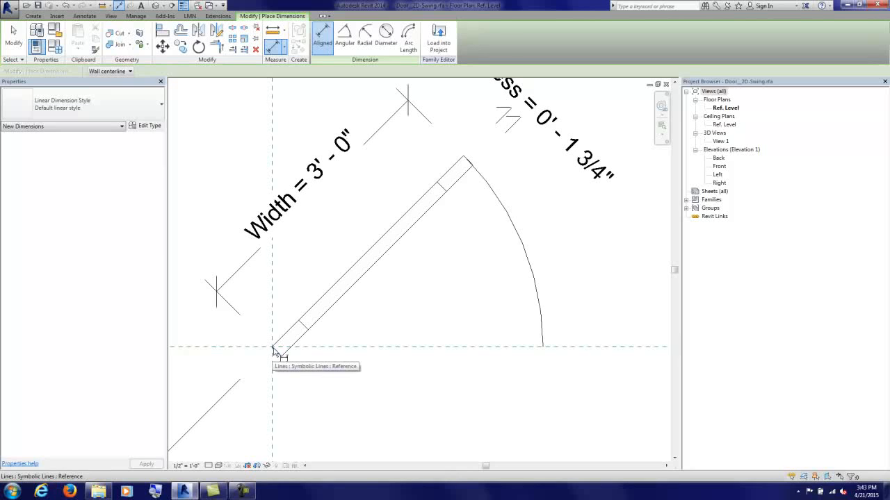
pyautogui.click(274, 350)
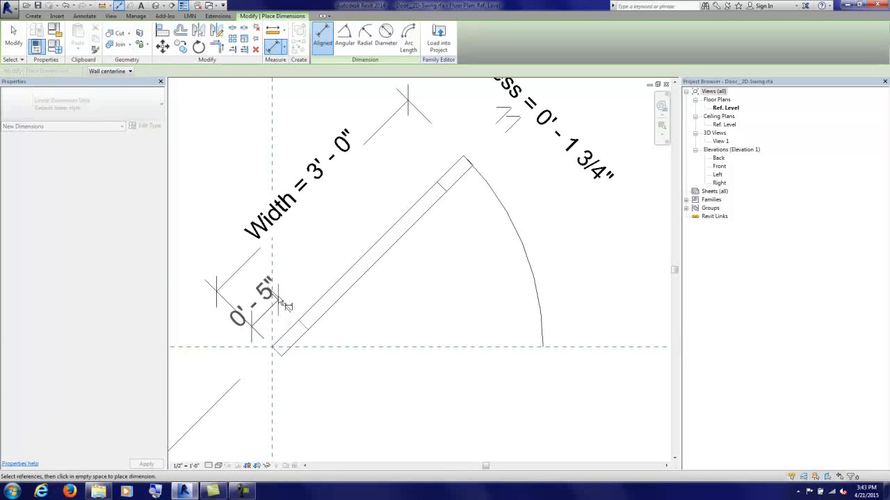
pyautogui.click(281, 300)
pyautogui.click(470, 165)
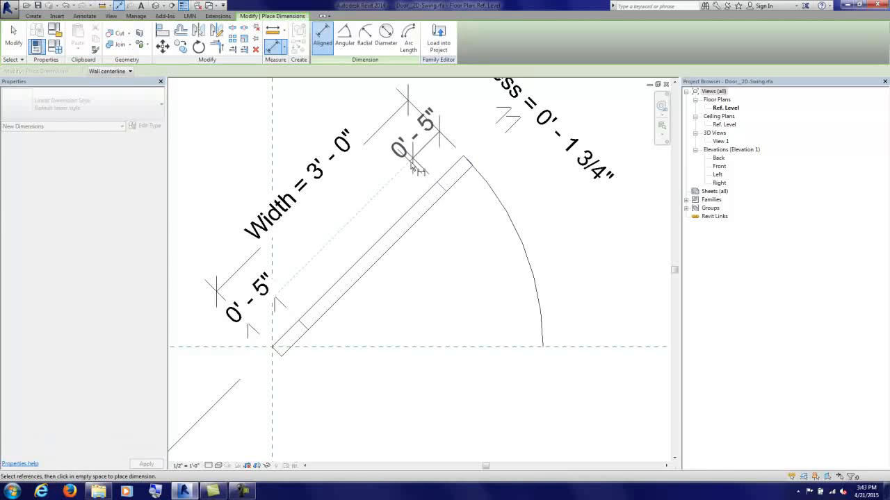
pyautogui.click(412, 165)
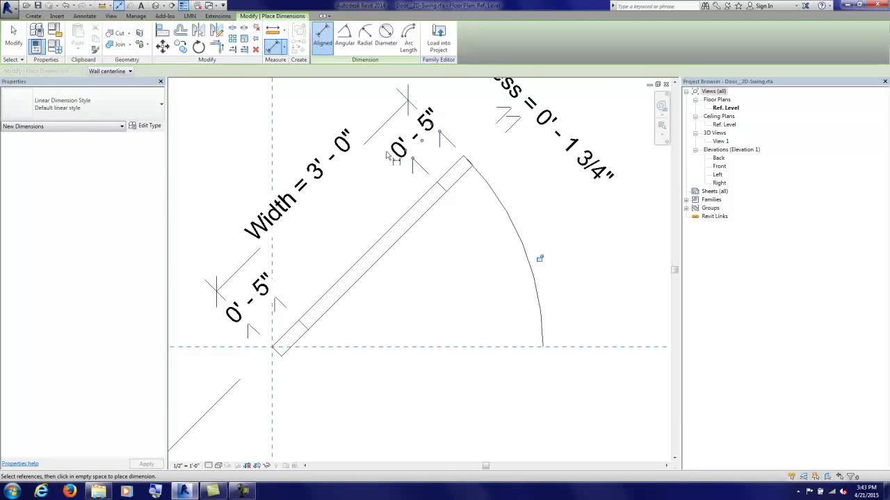
pyautogui.click(13, 36)
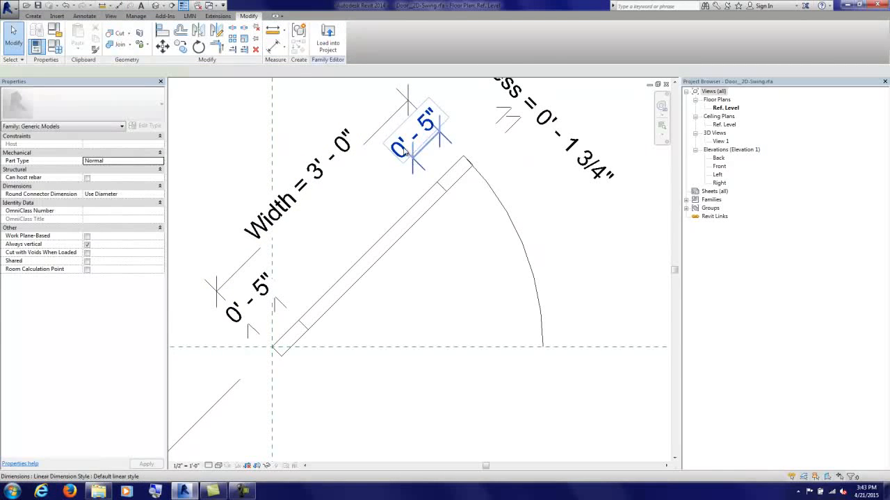
# Step: Label the upper stile dimension with a new type parameter named Side Stile Width Right
pyautogui.click(405, 152)
pyautogui.click(229, 71)
pyautogui.click(222, 82)
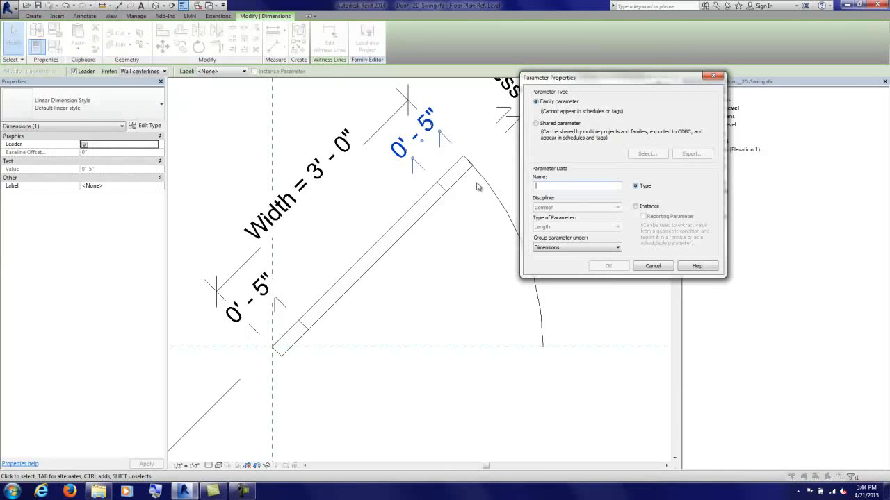
pyautogui.write('Side Stile Width Right')
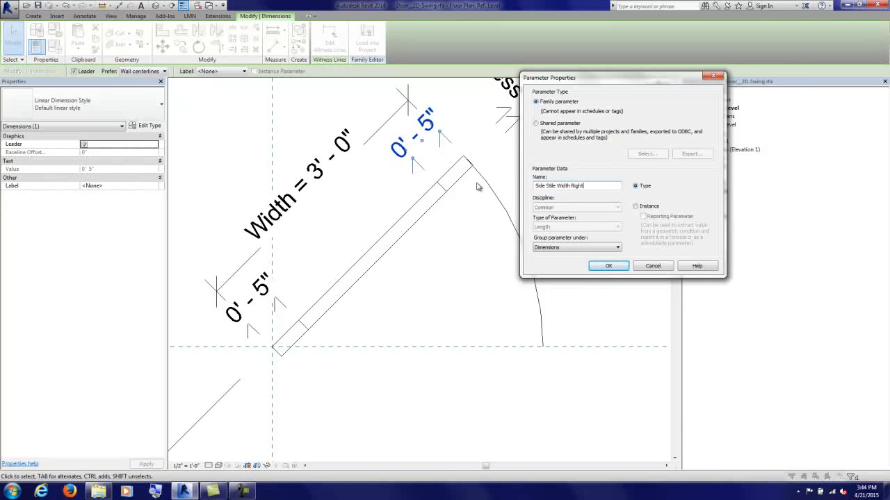
pyautogui.press('Return')
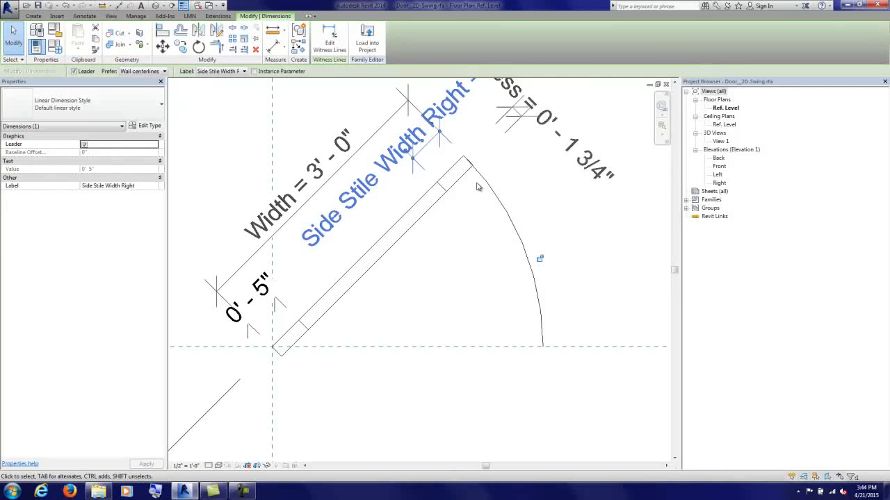
# Step: Label the lower stile dimension with a new type parameter named Side Stile Width Left
pyautogui.click(262, 286)
pyautogui.click(223, 71)
pyautogui.click(232, 94)
pyautogui.write('Side Stile Width Left')
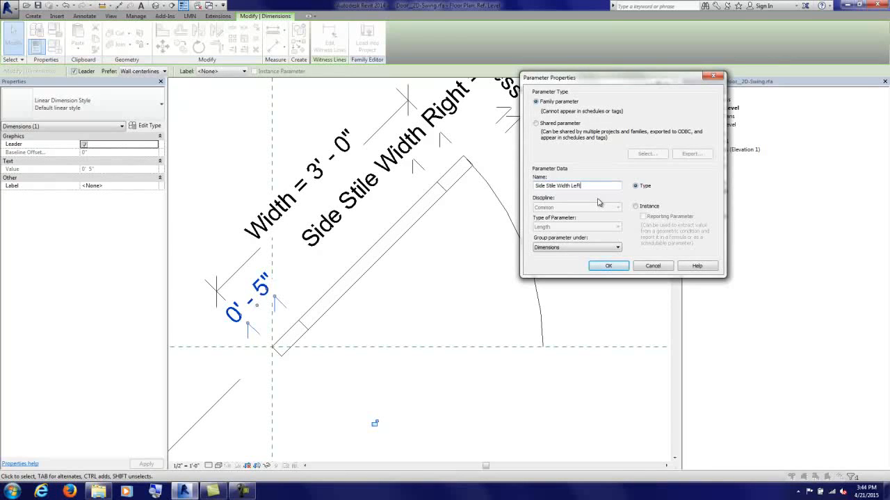
pyautogui.press('Return')
pyautogui.click(425, 303)
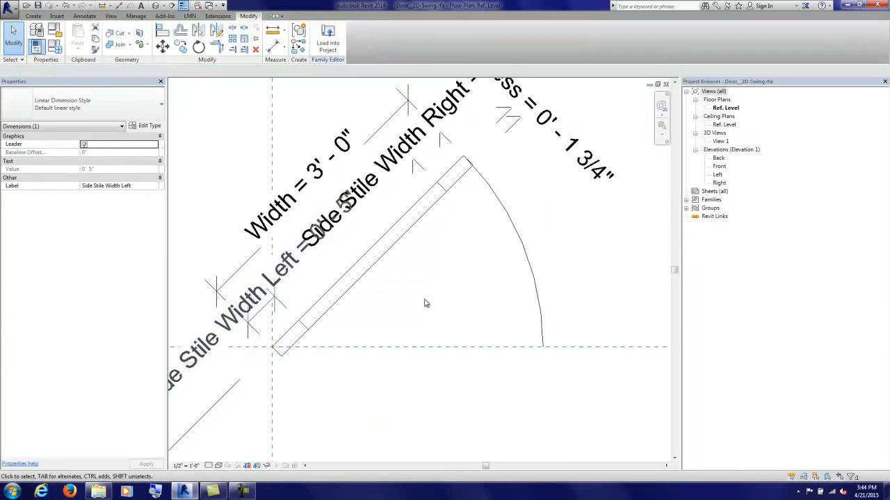
# Step: Set the 2D Swing parameter to 60° in the family types and apply it to the door panel
pyautogui.click(55, 47)
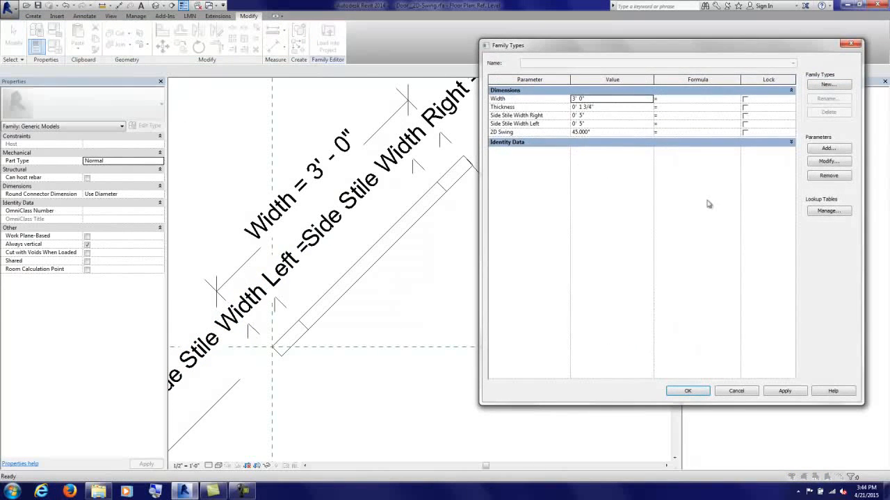
pyautogui.click(615, 133)
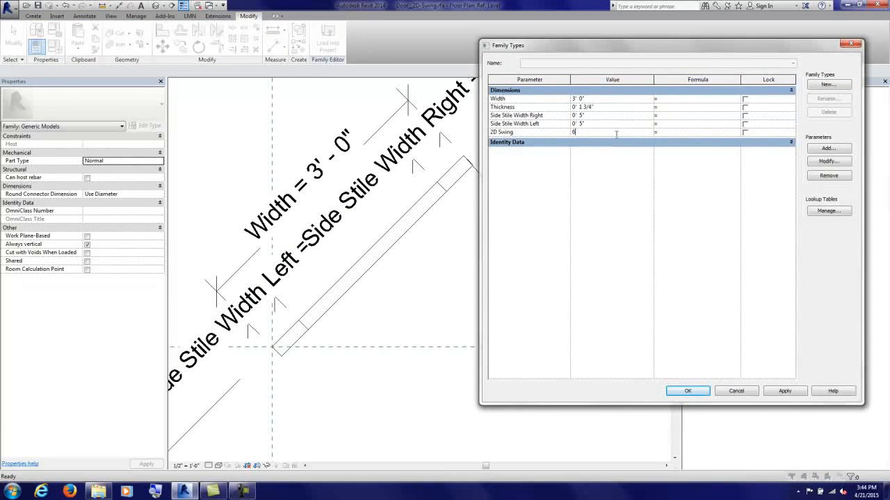
pyautogui.click(785, 392)
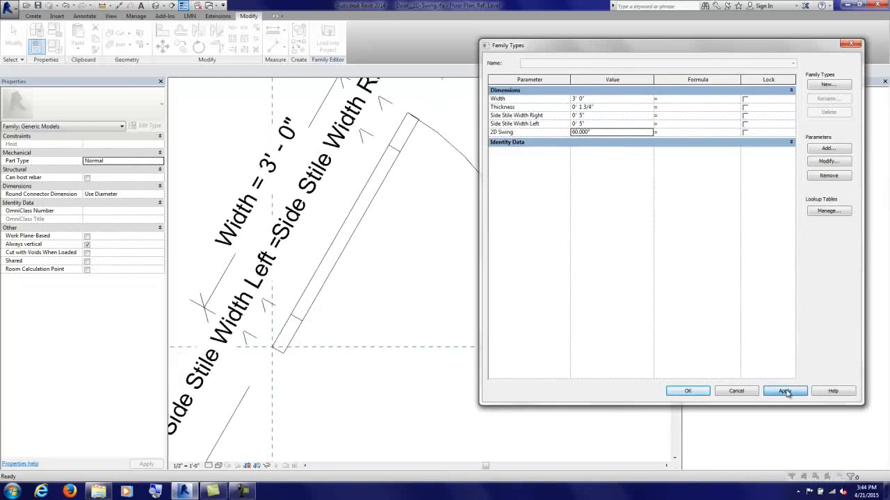
# Step: Set Side Stile Width Right and Side Stile Width Left to 6" and apply the values to the panel
pyautogui.click(596, 116)
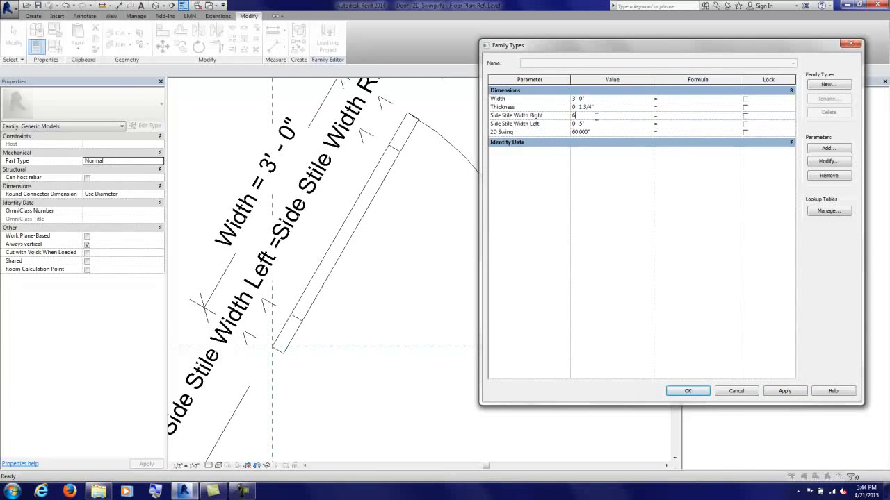
pyautogui.click(598, 123)
pyautogui.press('Tab')
pyautogui.click(785, 391)
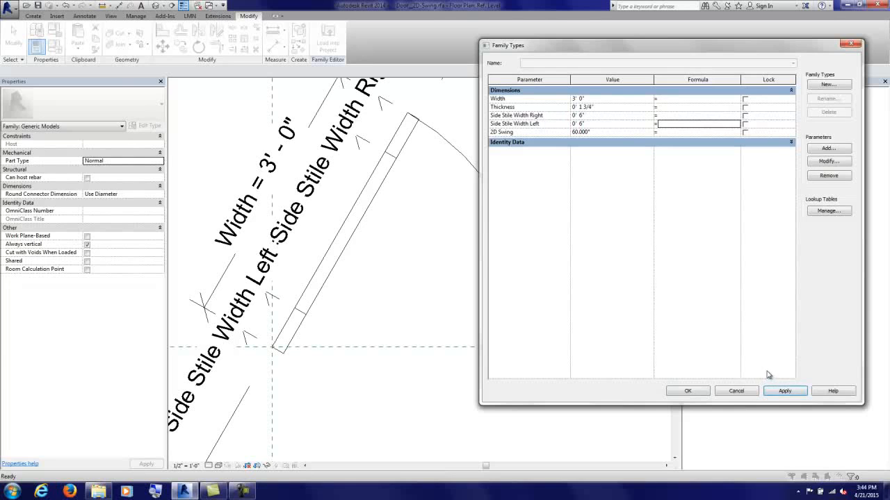
pyautogui.click(688, 391)
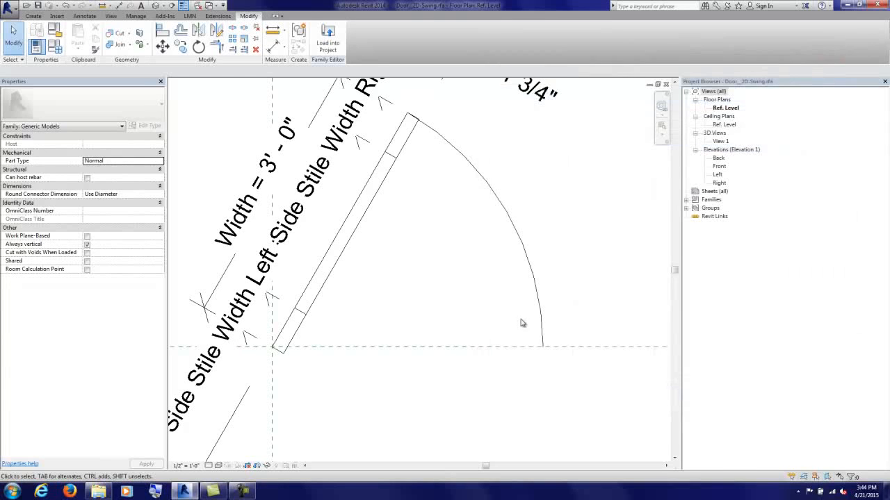
# Step: Offset two copies of the panel's long edge on the Width dimension side inward, each 0.25" from the previous line
pyautogui.moveTo(439, 268); pyautogui.dragTo(420, 282, button='middle')
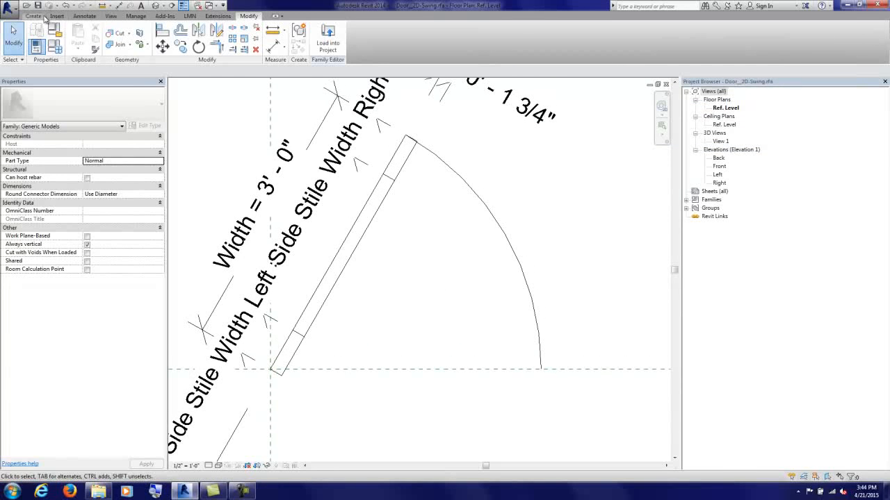
pyautogui.click(180, 30)
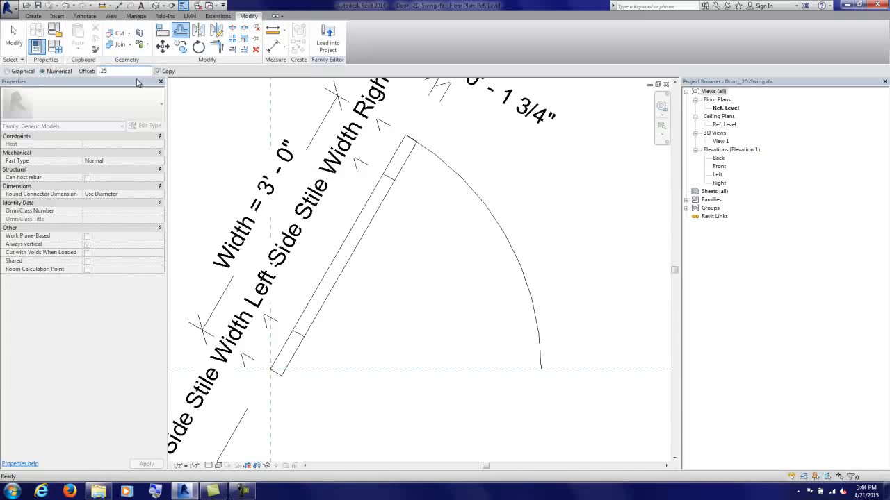
pyautogui.click(362, 217)
pyautogui.scroll(2, 342, 196)
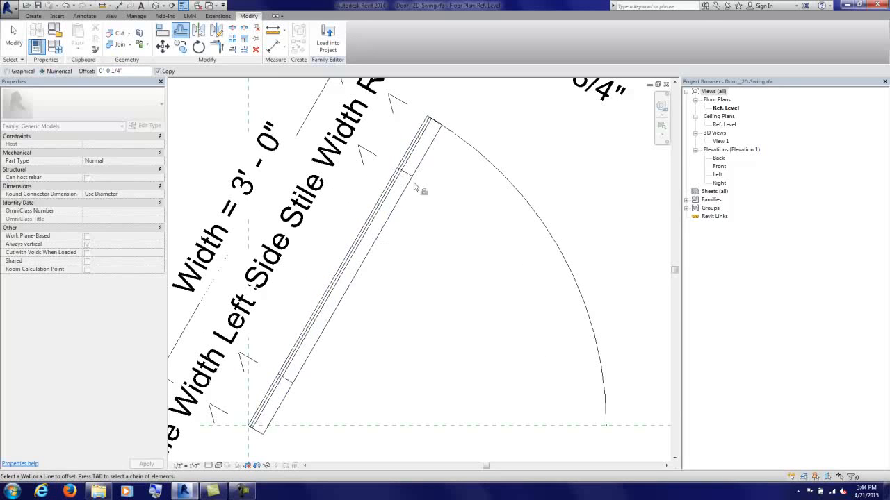
pyautogui.click(12, 33)
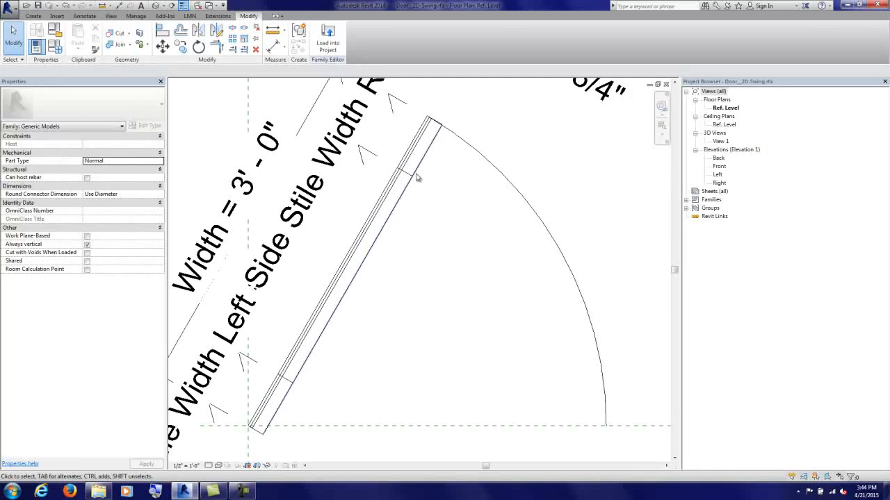
pyautogui.scroll(2, 419, 147)
pyautogui.press('a')
pyautogui.press('l')
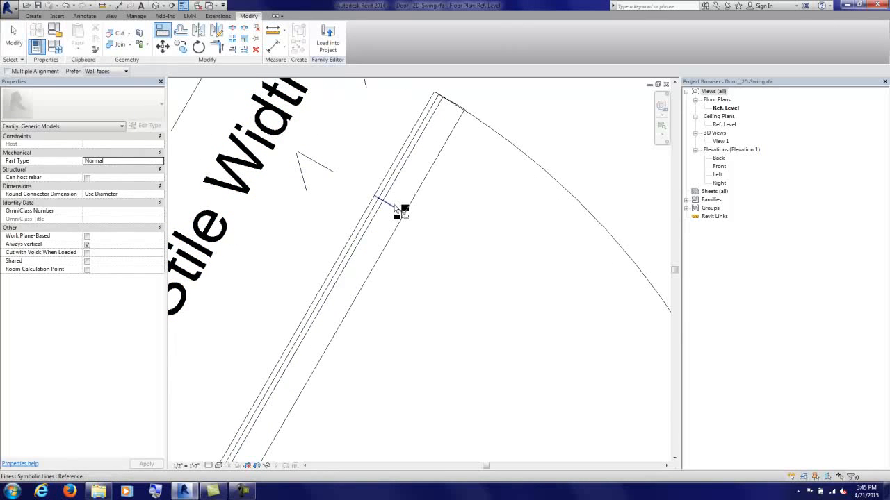
pyautogui.click(398, 208)
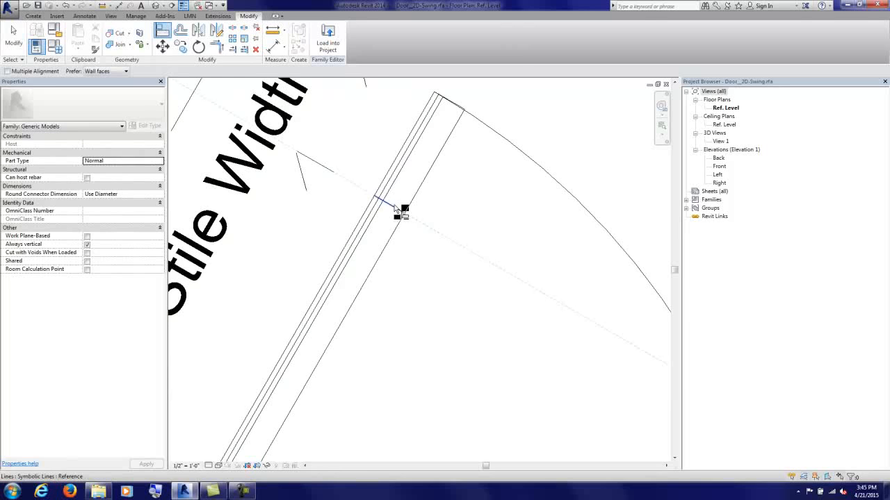
pyautogui.click(436, 93)
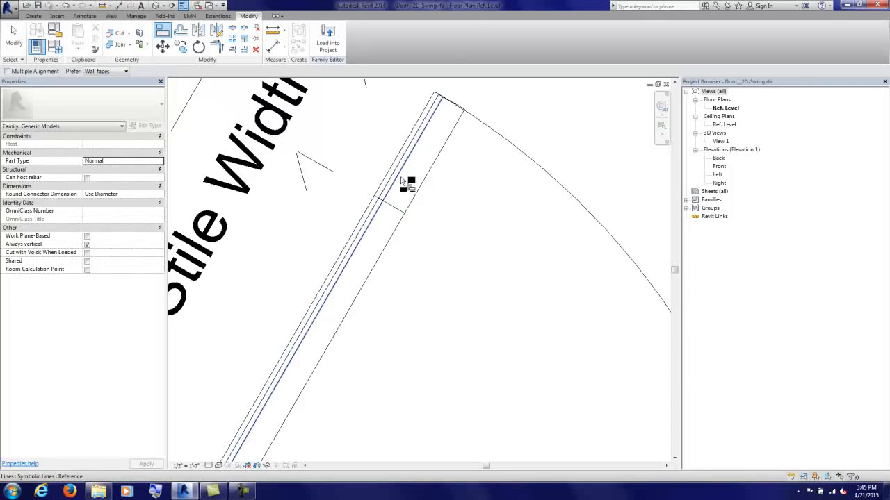
pyautogui.click(13, 36)
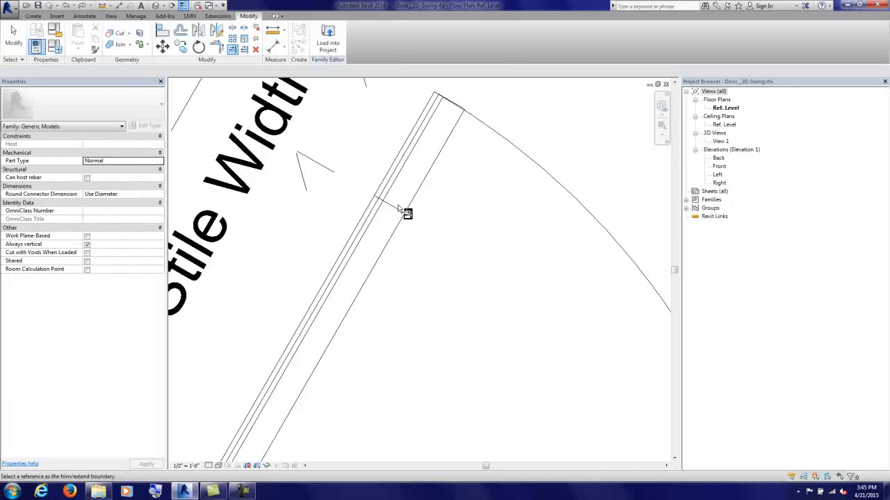
# Step: Trim both offset lines at the upper stile line, keeping the part between the stiles
pyautogui.click(375, 217)
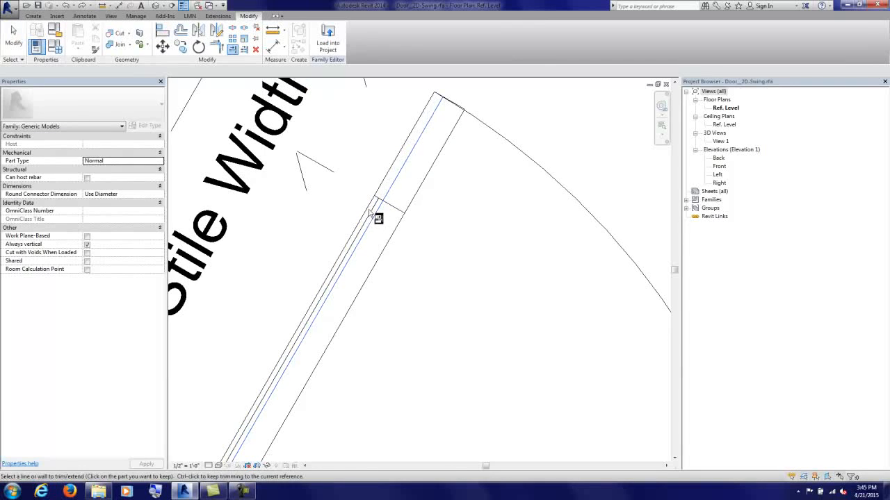
pyautogui.click(243, 50)
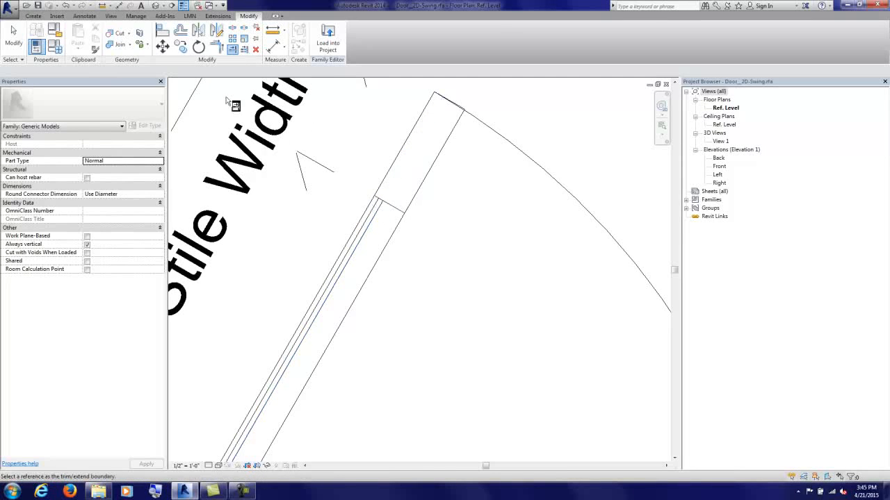
# Step: Try to align and lock the offset line's upper end to the upper stile line
pyautogui.click(162, 30)
pyautogui.click(399, 212)
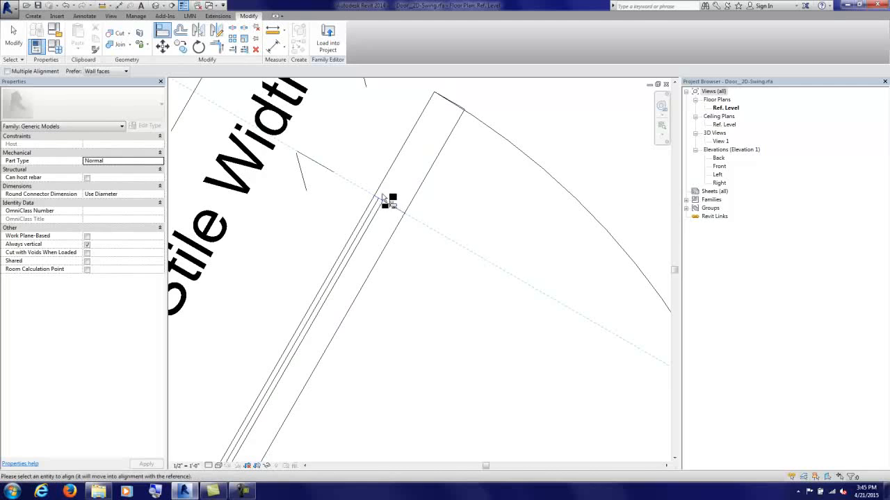
pyautogui.click(372, 212)
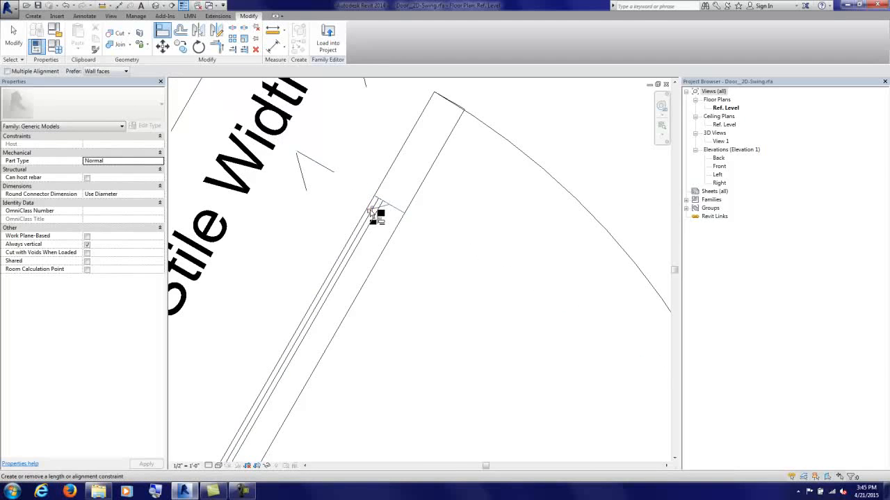
pyautogui.click(379, 217)
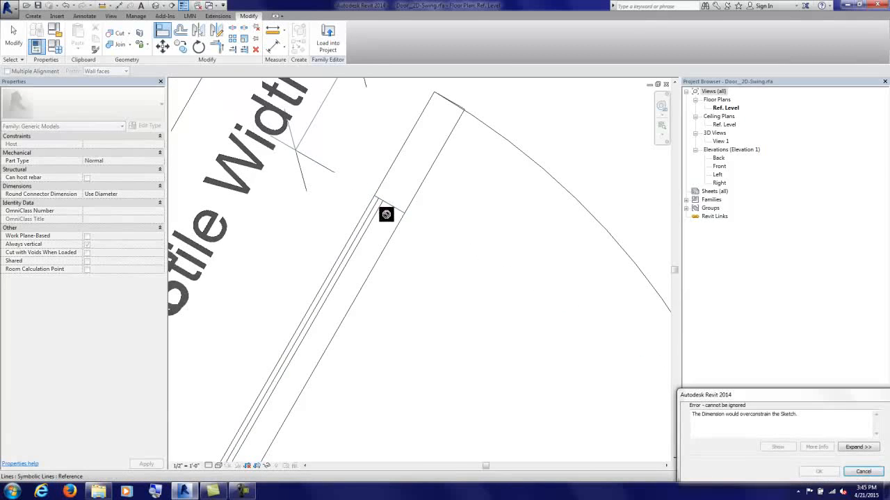
pyautogui.click(863, 472)
# Step: Trim both offset lines at the lower stile line so they run only between the two stiles
pyautogui.scroll(-3, 487, 264)
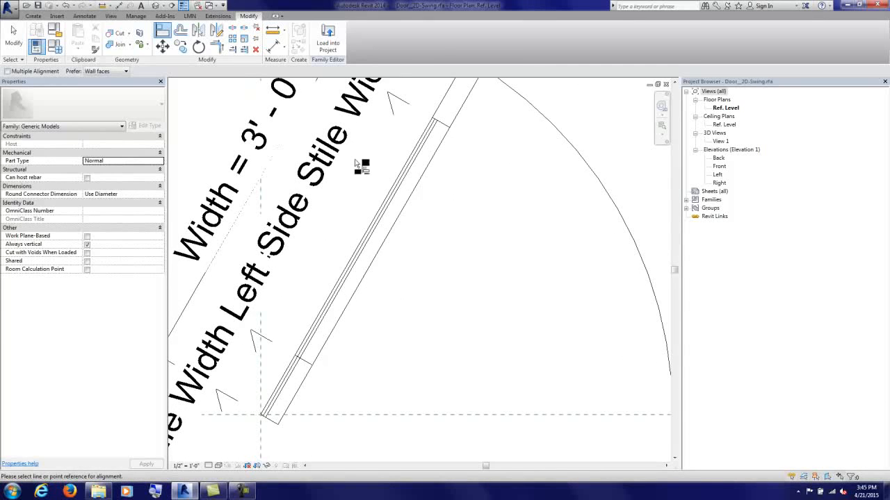
pyautogui.click(233, 48)
pyautogui.scroll(3, 298, 371)
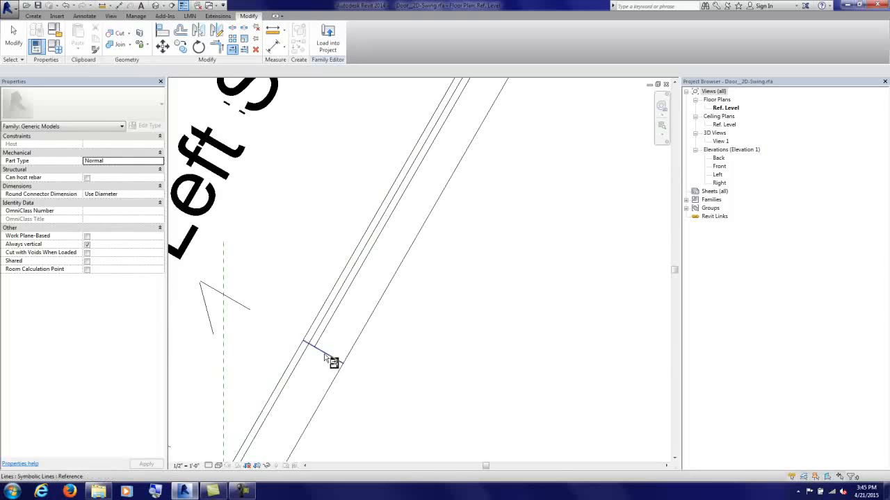
pyautogui.scroll(-5, 324, 344)
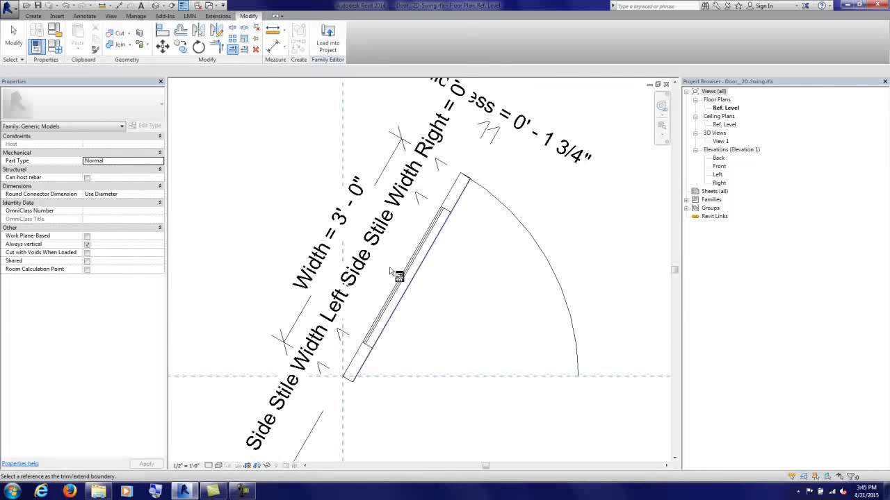
# Step: Set Side Stile Width Left and Side Stile Width Right to 5" in the family types
pyautogui.click(54, 46)
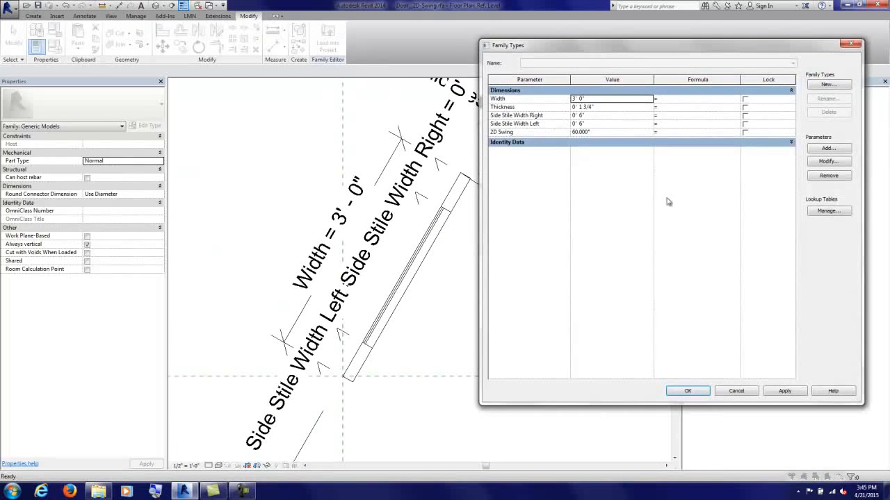
pyautogui.click(605, 125)
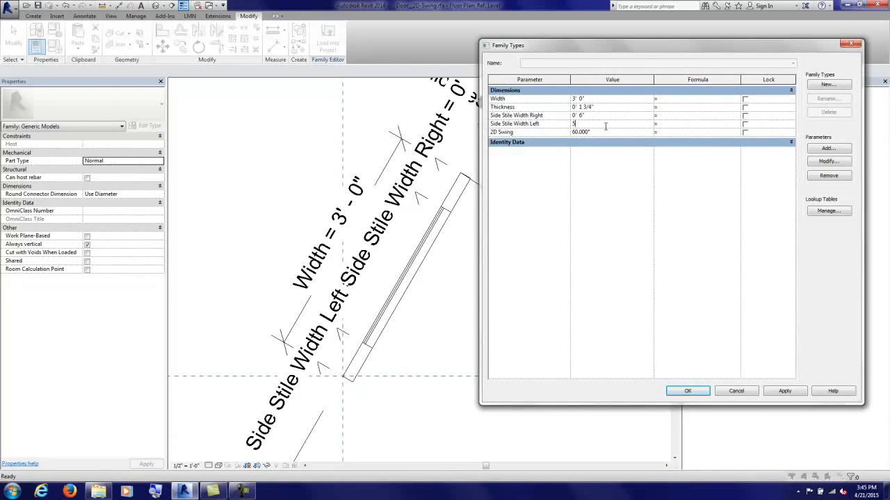
pyautogui.click(600, 116)
pyautogui.click(791, 392)
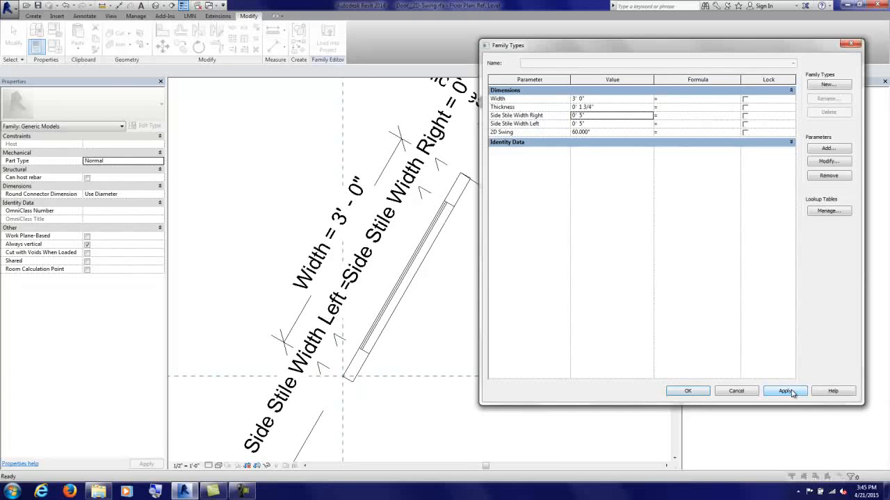
pyautogui.click(688, 391)
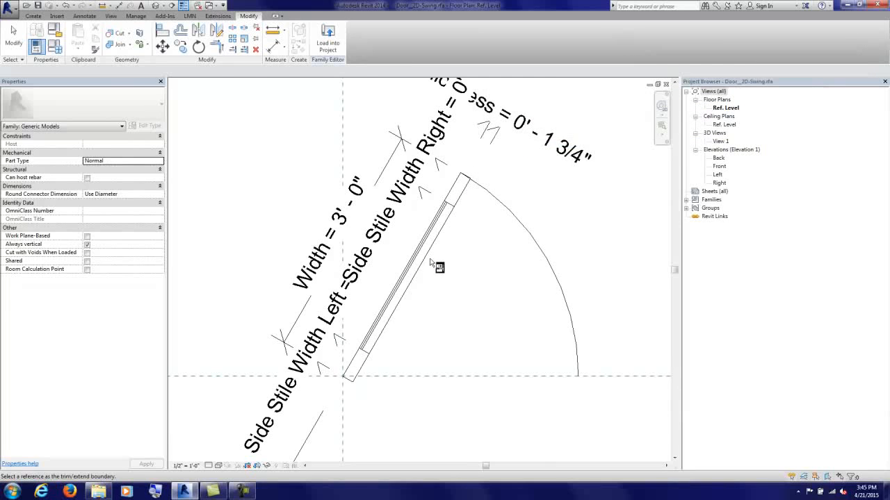
# Step: Place an aligned dimension from the panel's long reference line to the nearest offset line, beyond the panel's upper end
pyautogui.scroll(2, 459, 263)
pyautogui.scroll(2, 415, 240)
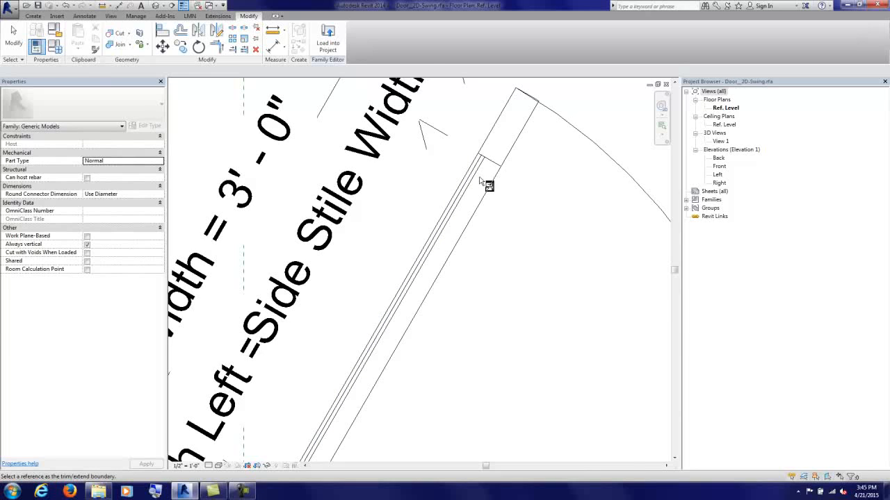
pyautogui.click(270, 50)
pyautogui.click(298, 71)
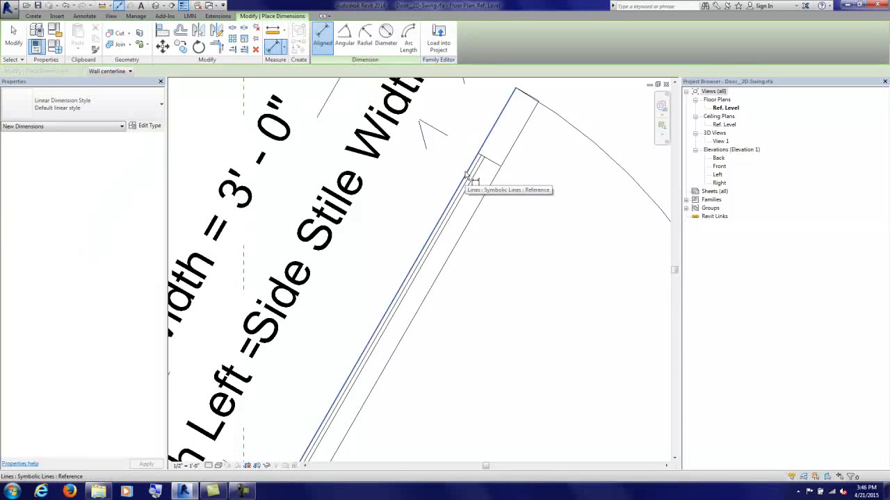
pyautogui.press('Tab')
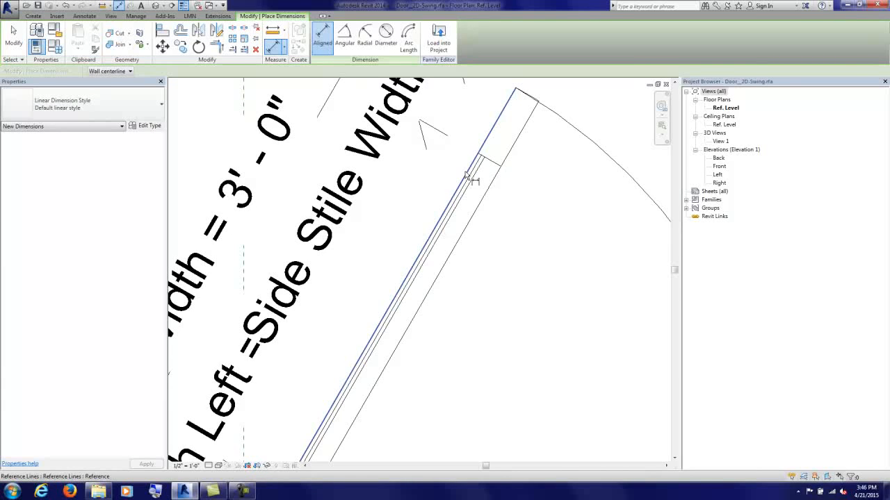
pyautogui.click(467, 174)
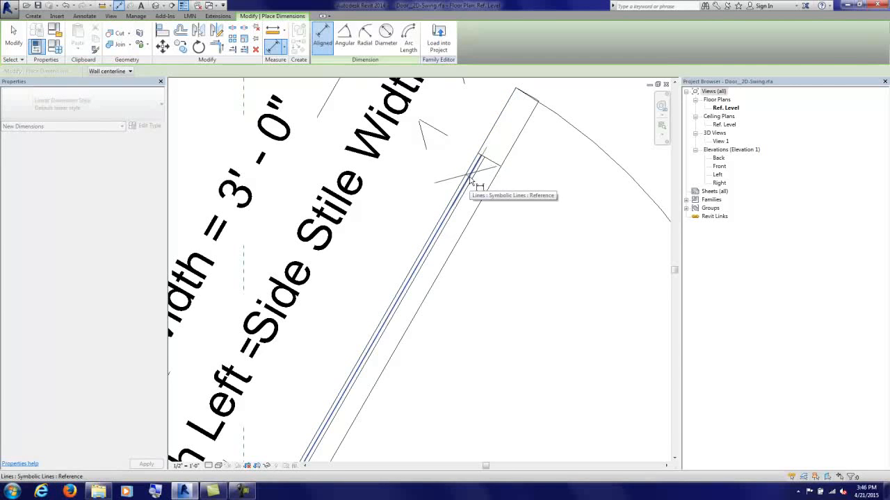
pyautogui.click(474, 178)
pyautogui.scroll(-4, 479, 173)
pyautogui.click(533, 122)
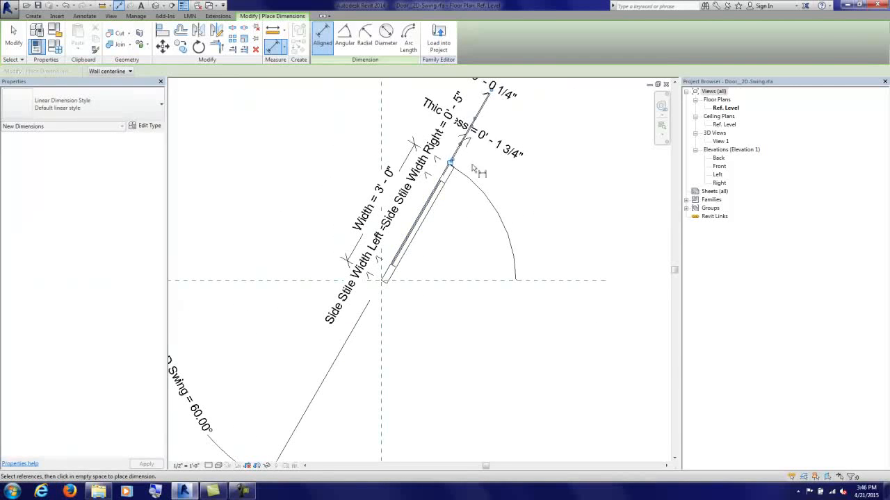
# Step: Place an aligned dimension between the two offset lines, beyond the panel's lower end
pyautogui.scroll(5, 432, 196)
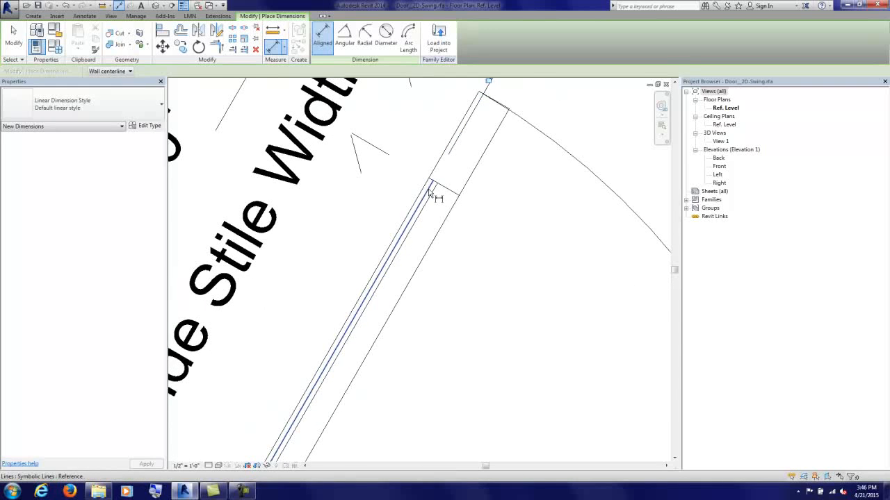
pyautogui.click(429, 193)
pyautogui.click(431, 194)
pyautogui.scroll(-5, 432, 195)
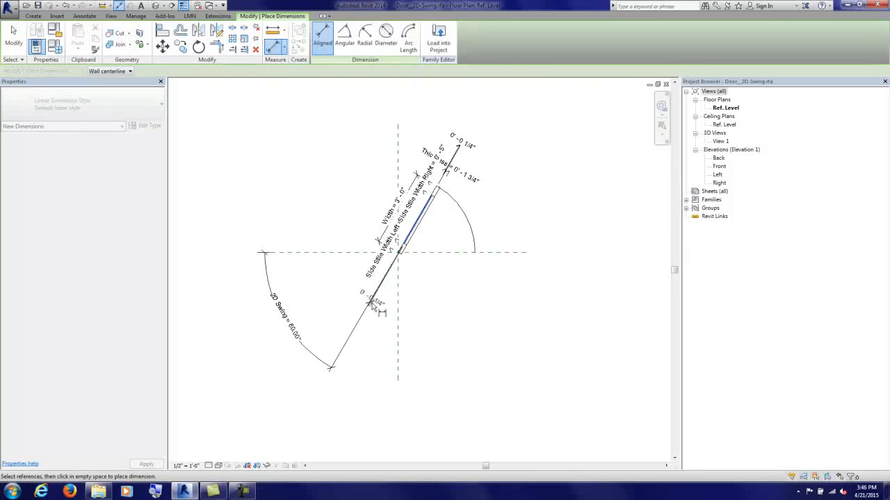
pyautogui.click(373, 304)
pyautogui.click(13, 36)
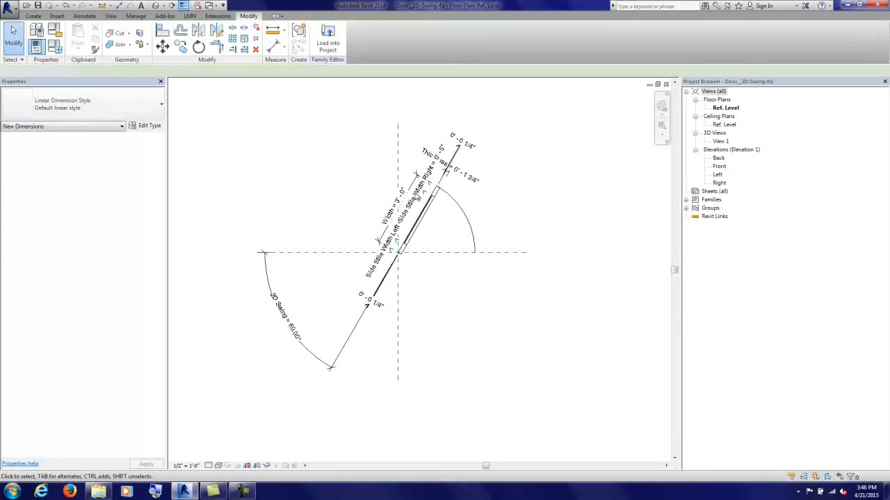
# Step: Label the dimension beyond the panel's upper end with a new type parameter named Glass Start
pyautogui.scroll(4, 472, 208)
pyautogui.click(471, 113)
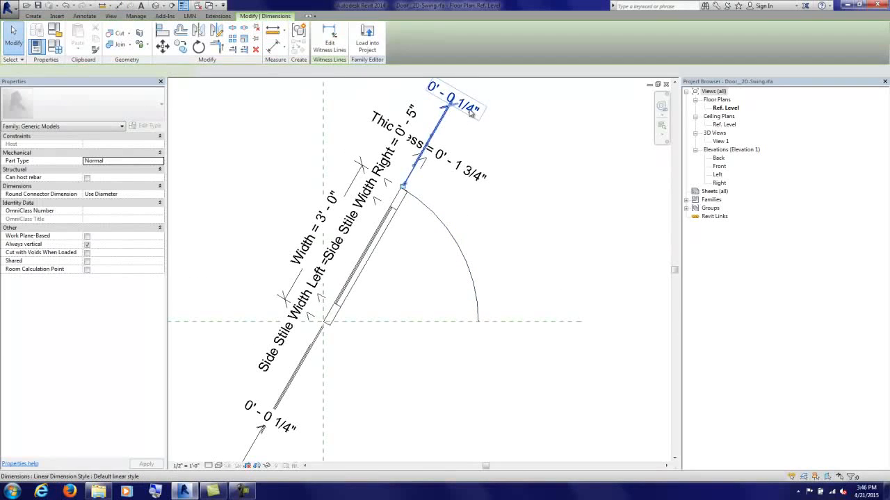
pyautogui.scroll(5, 392, 229)
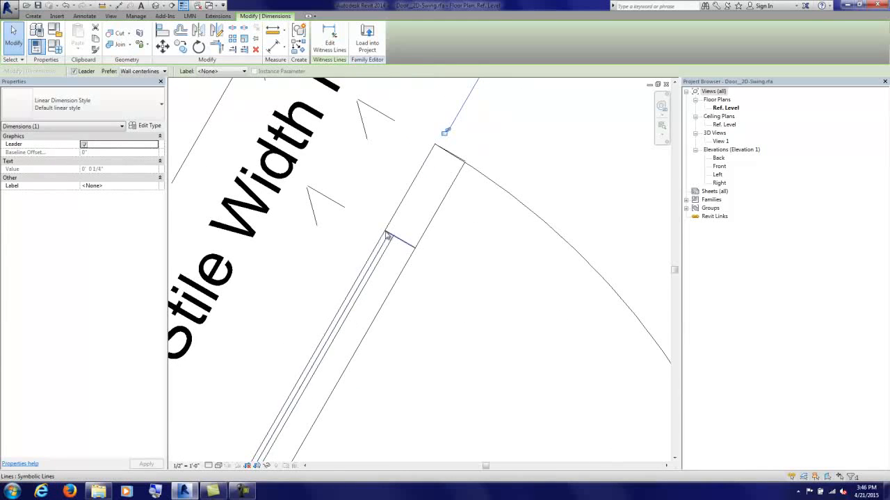
pyautogui.scroll(-6, 386, 242)
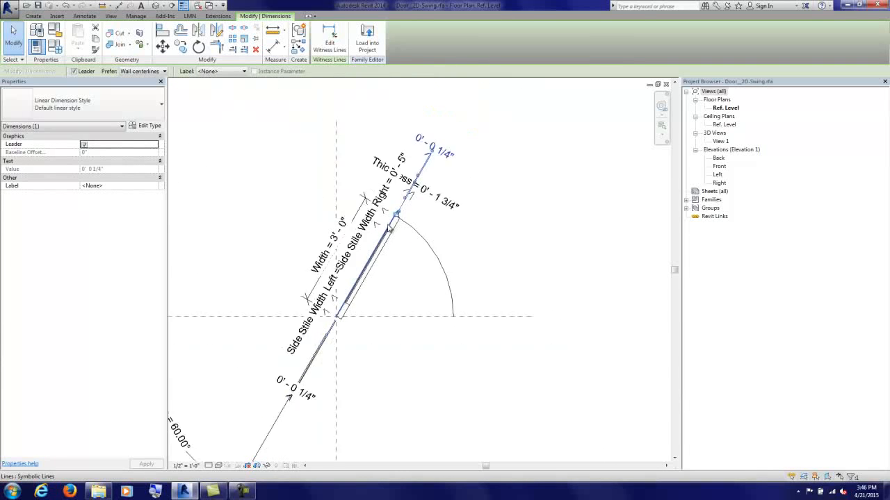
pyautogui.click(223, 72)
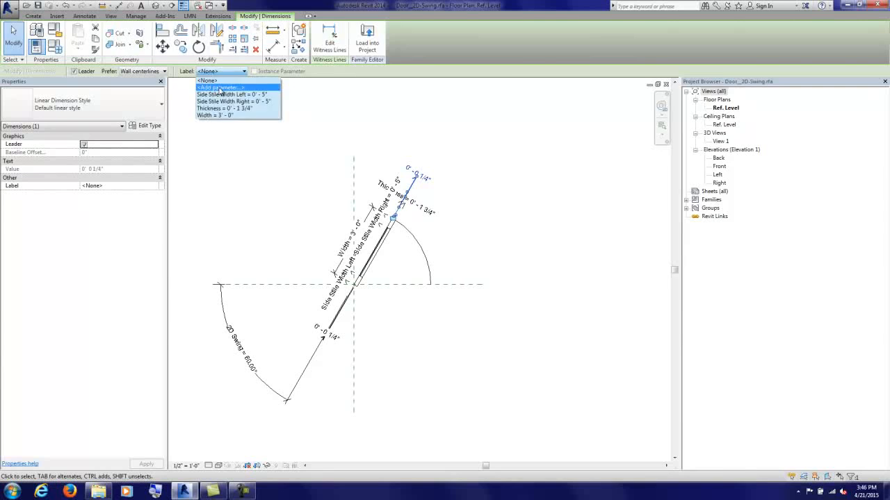
pyautogui.click(222, 91)
pyautogui.write('Glass Start')
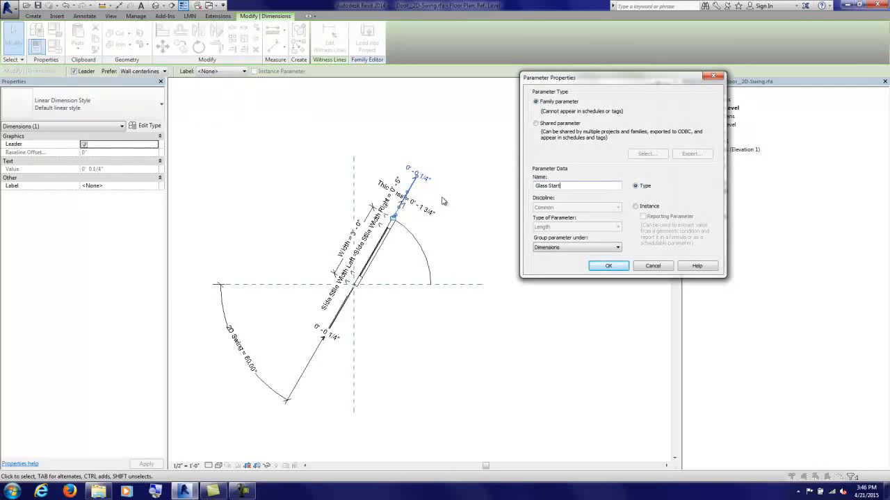
pyautogui.press('Return')
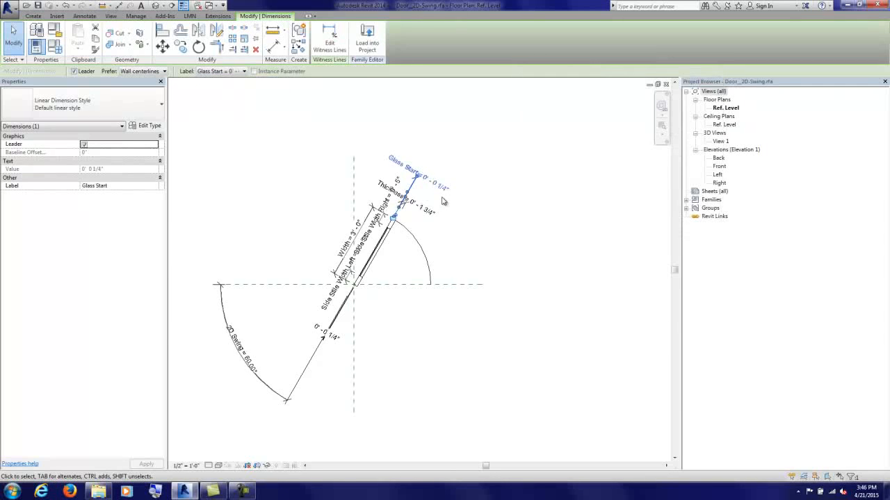
# Step: Label the dimension beyond the panel's lower end with a new type parameter named Glass End
pyautogui.click(322, 335)
pyautogui.click(219, 73)
pyautogui.click(220, 91)
pyautogui.write('Glass End')
pyautogui.press('Return')
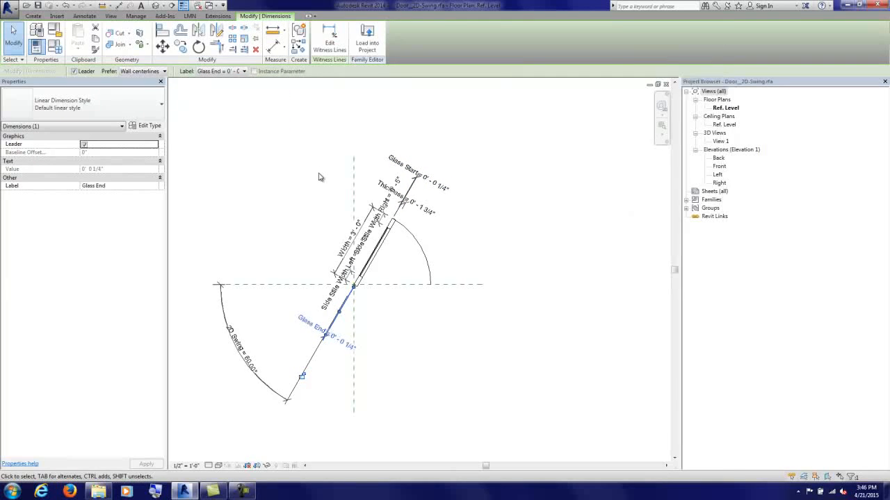
pyautogui.click(292, 192)
# Step: Add a Glass Thickness length parameter under Dimensions in the family types and set its value to 1"
pyautogui.scroll(3, 382, 252)
pyautogui.scroll(2, 382, 252)
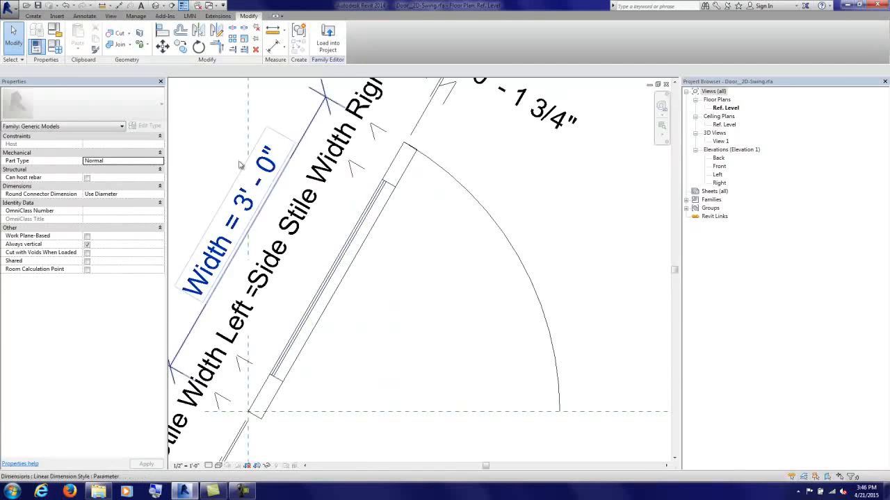
pyautogui.click(55, 46)
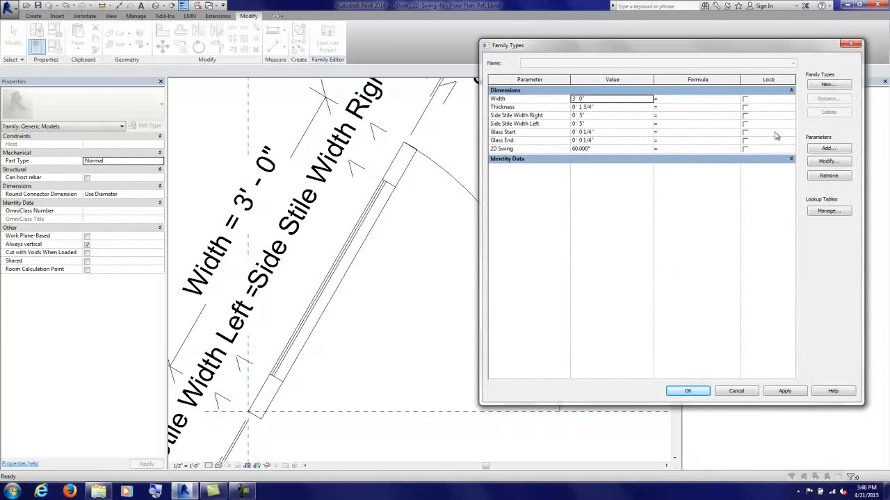
pyautogui.click(829, 148)
pyautogui.write('Glass Thickness')
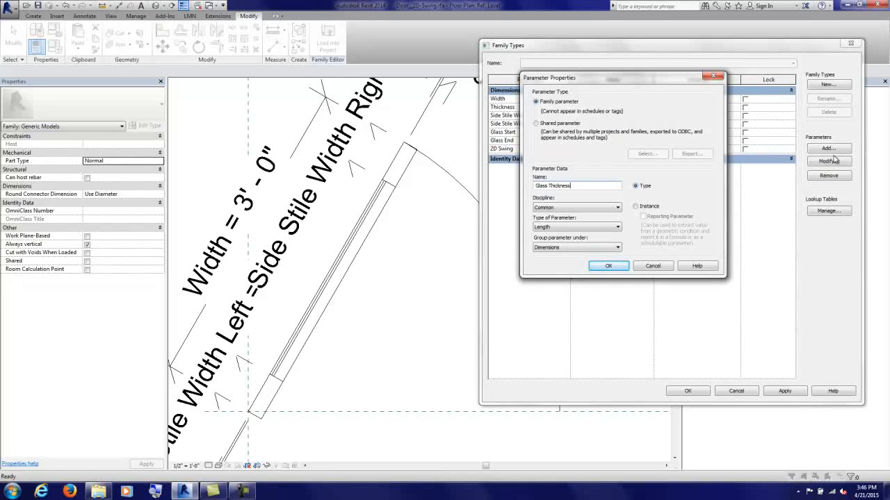
pyautogui.press('Return')
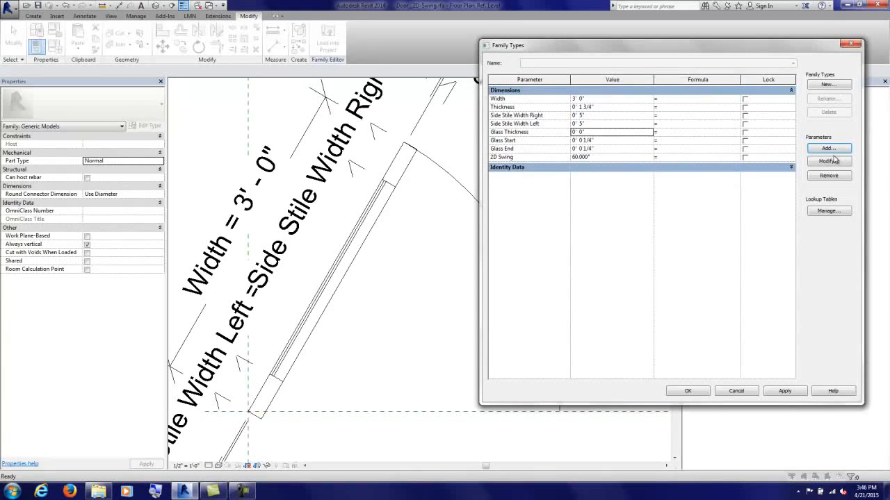
pyautogui.click(612, 131)
pyautogui.press('Tab')
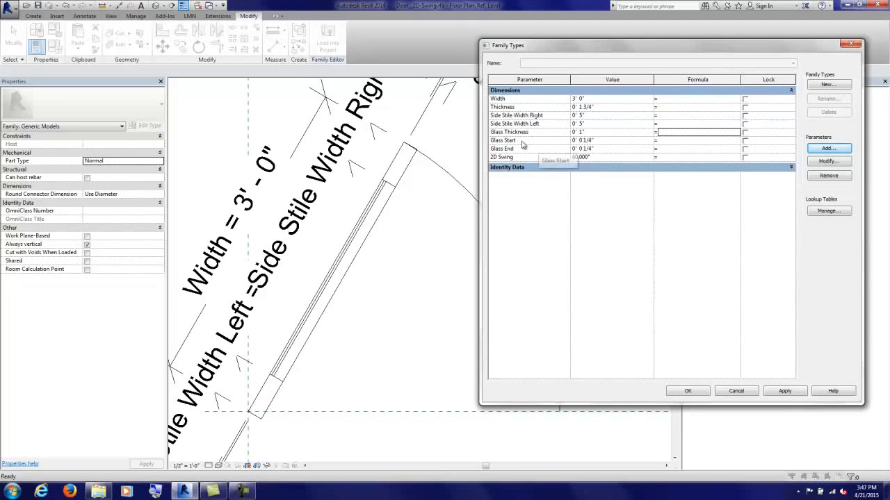
# Step: Widen the formula column and give Glass Start the formula (Thickness - Glass Thickness) / 2
pyautogui.moveTo(653, 86); pyautogui.dragTo(614, 88)
pyautogui.moveTo(700, 80); pyautogui.dragTo(757, 79)
pyautogui.click(637, 141)
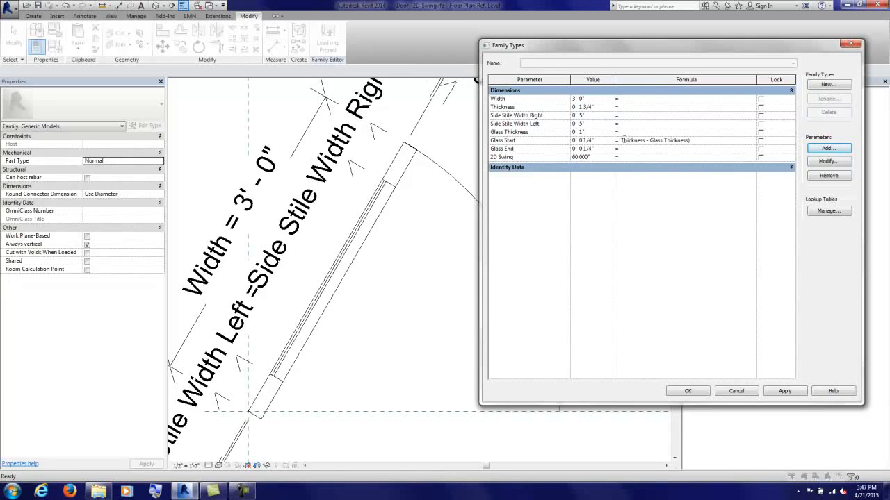
pyautogui.write('(')
pyautogui.press('Tab')
# Step: Give Glass End the formula Glass Thickness and accept the family type changes
pyautogui.click(671, 148)
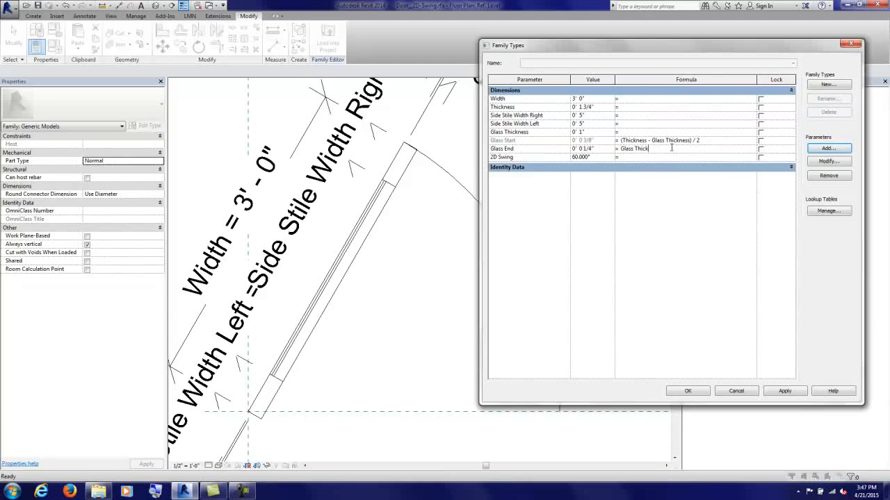
pyautogui.press('Tab')
pyautogui.click(695, 391)
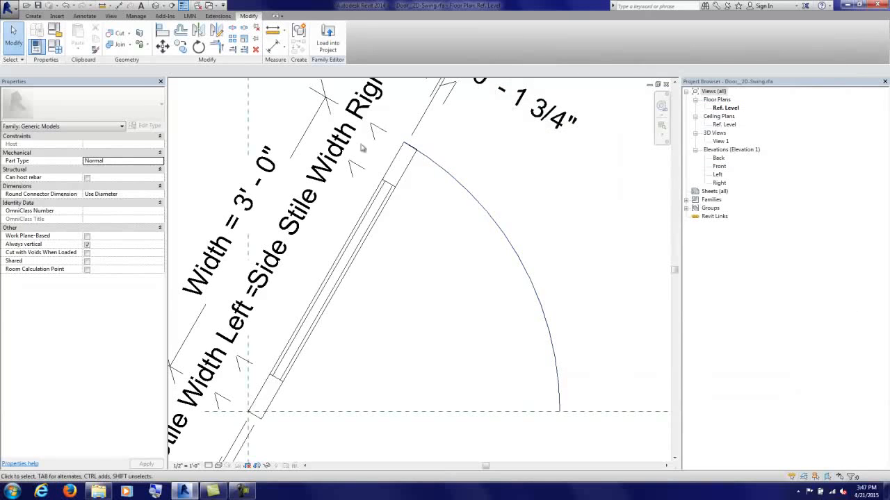
# Step: Set Glass Thickness to 1/4" in the family types and apply it to the door panel
pyautogui.click(56, 46)
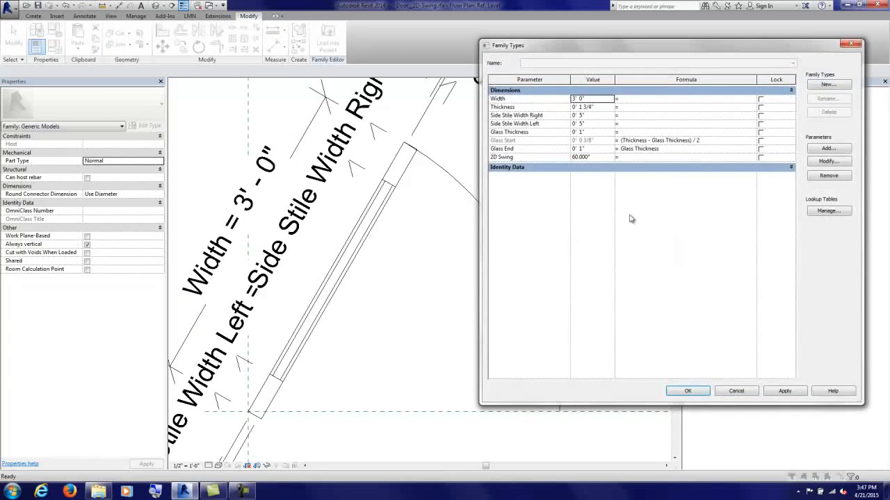
pyautogui.click(597, 132)
pyautogui.press('BackSpace')
pyautogui.write('.25"')
pyautogui.click(785, 391)
pyautogui.click(698, 393)
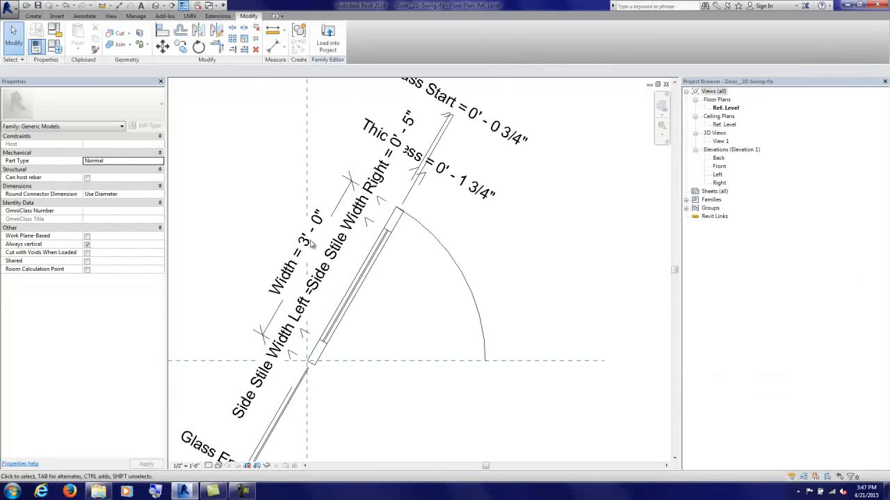
pyautogui.scroll(-2, 461, 324)
pyautogui.moveTo(527, 299); pyautogui.dragTo(464, 292, button='middle')
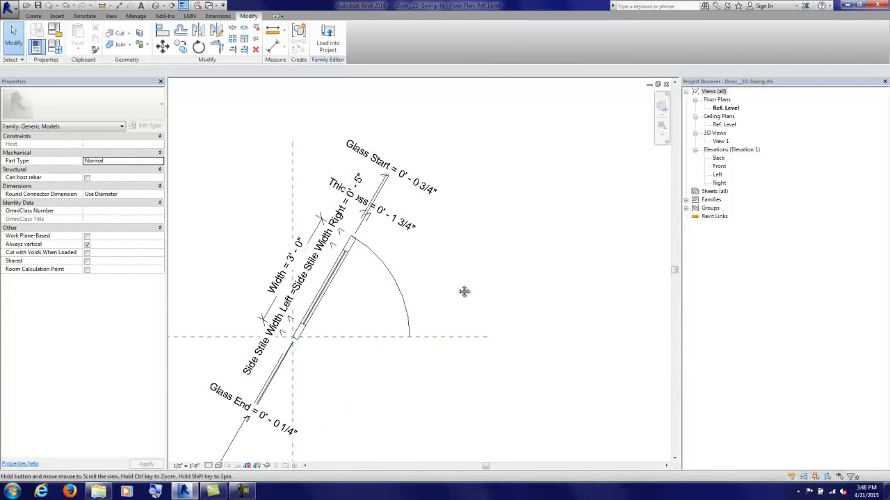
# Step: Flex the door panel by setting Width to 4'-0" in the family types
pyautogui.click(36, 47)
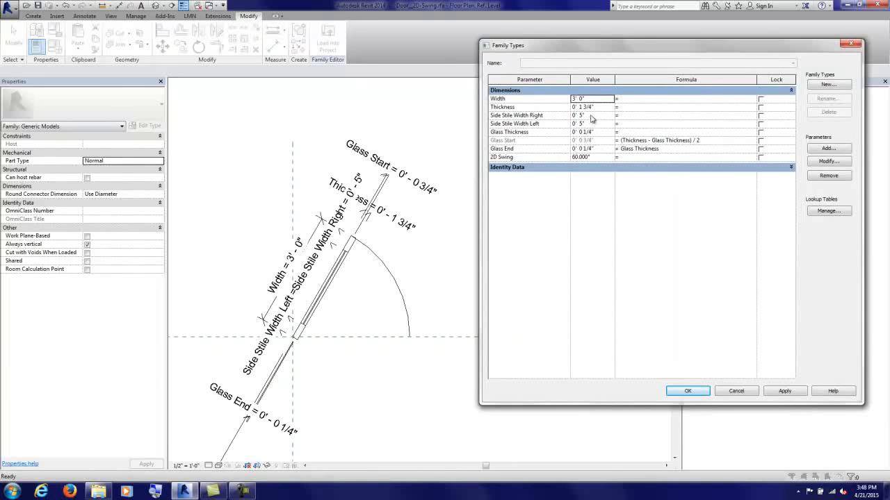
pyautogui.click(593, 100)
pyautogui.write('5')
pyautogui.press('Tab')
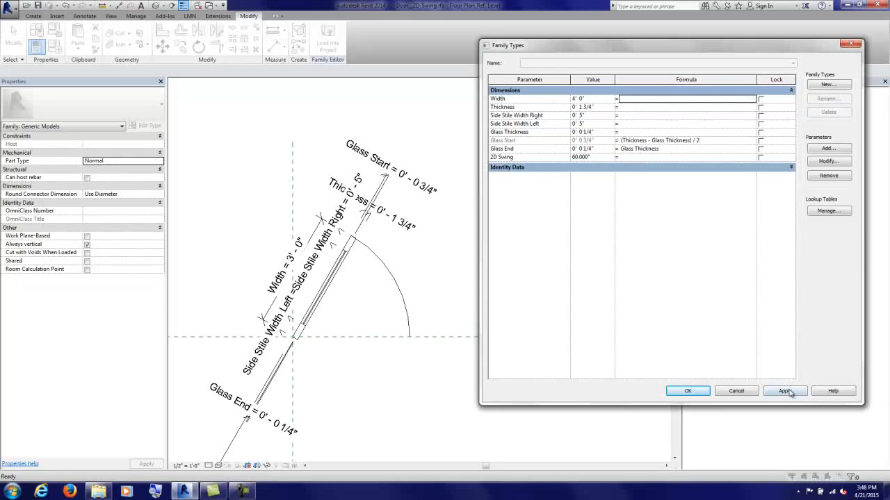
pyautogui.click(785, 391)
# Step: Set 2D Swing to 45° and Width to 3'-0" in the family types
pyautogui.click(596, 158)
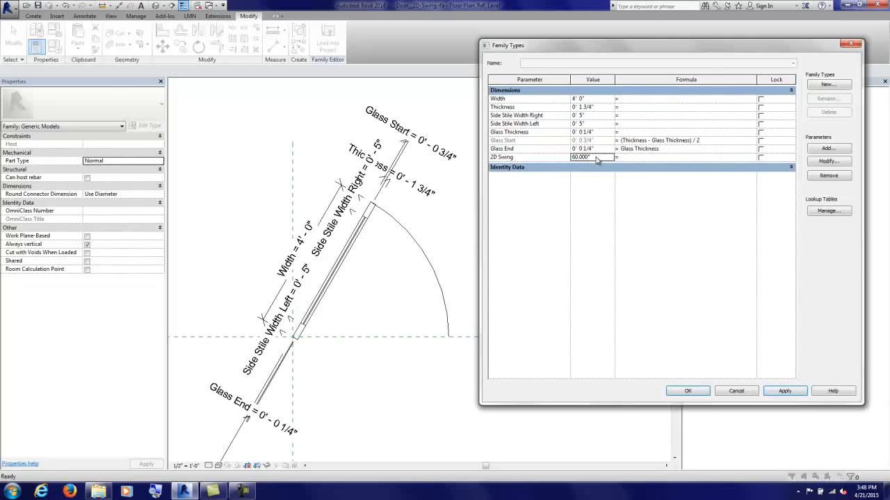
pyautogui.write('45')
pyautogui.click(784, 393)
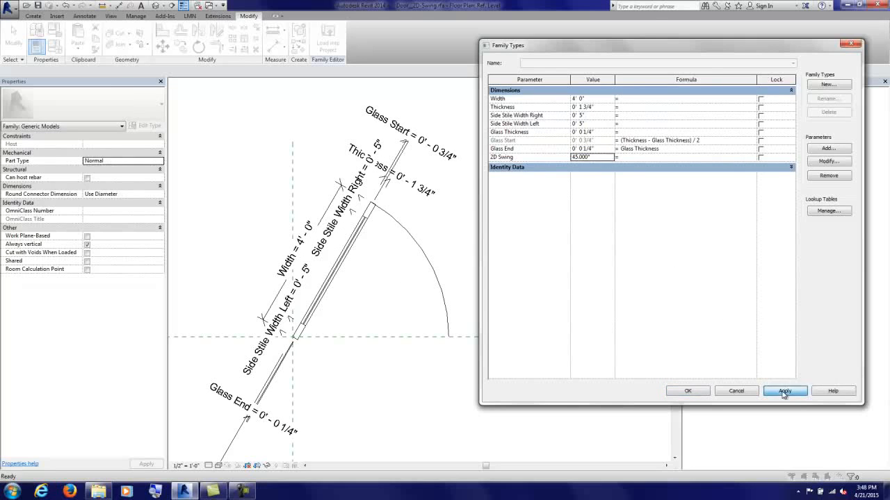
pyautogui.click(593, 99)
pyautogui.write('3')
pyautogui.press('Tab')
pyautogui.click(688, 391)
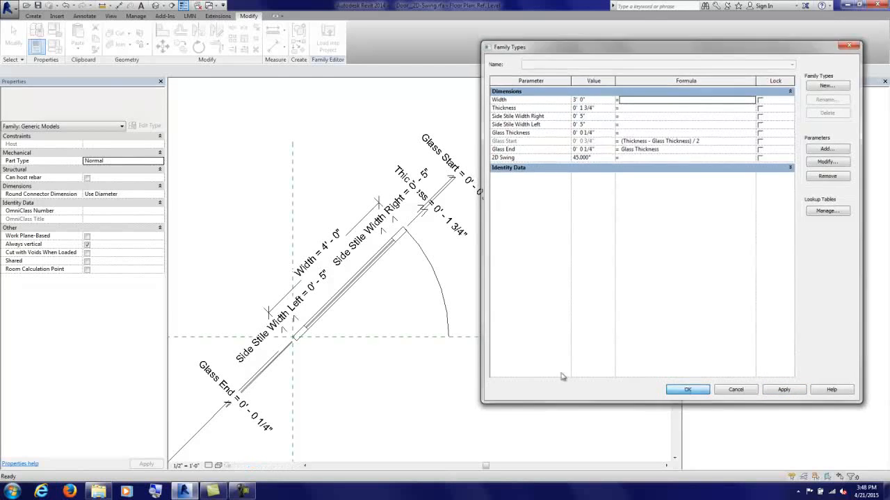
# Step: Link the visibility of both glass lines and both stile lines to a new Yes/No type parameter named Show Glass Door
pyautogui.scroll(4, 320, 316)
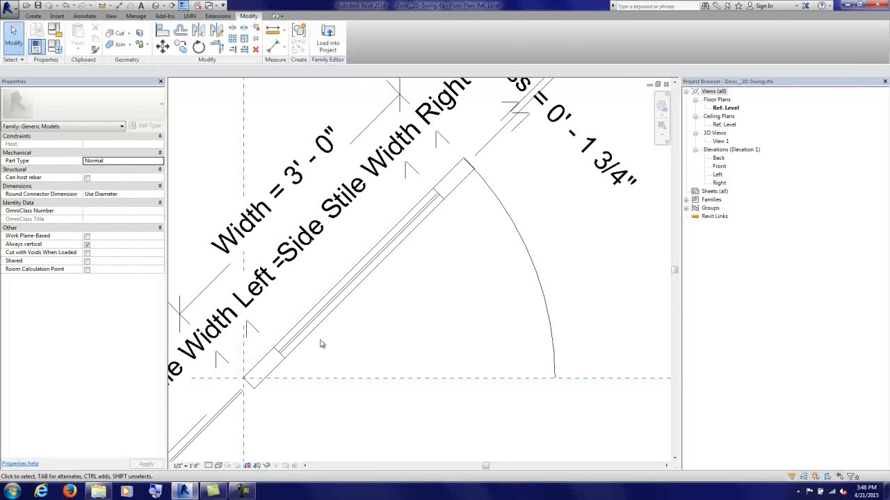
pyautogui.click(289, 348)
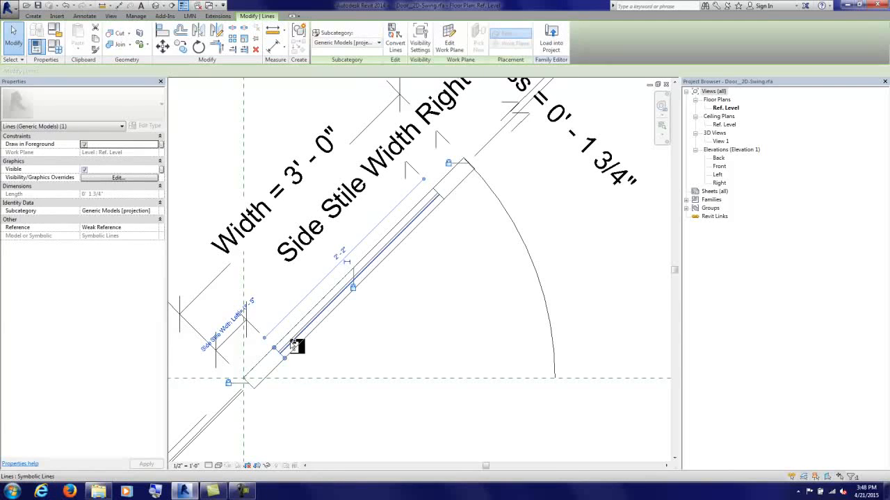
pyautogui.keyDown('ctrl'); pyautogui.click(299, 345); pyautogui.keyUp('ctrl')
pyautogui.scroll(4, 308, 332)
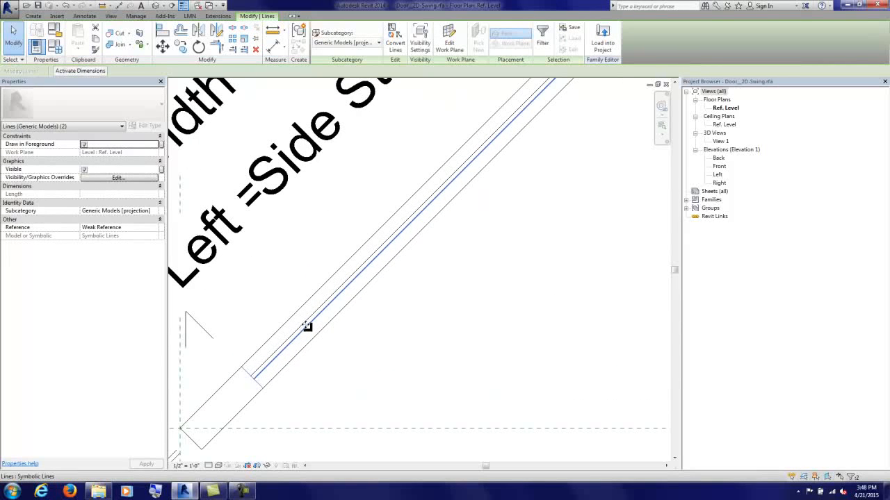
pyautogui.scroll(-3, 312, 331)
pyautogui.scroll(5, 489, 238)
pyautogui.keyDown('ctrl'); pyautogui.click(426, 200); pyautogui.keyUp('ctrl')
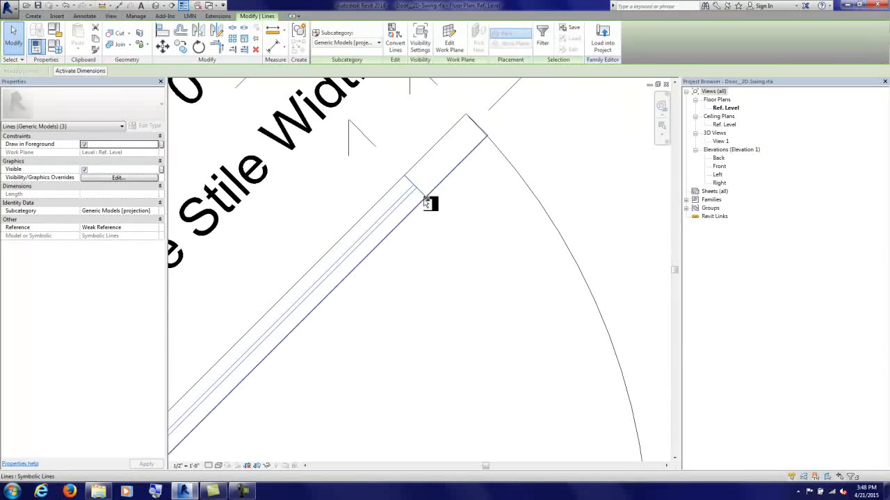
pyautogui.keyDown('ctrl'); pyautogui.click(425, 196); pyautogui.keyUp('ctrl')
pyautogui.scroll(-2, 445, 257)
pyautogui.moveTo(401, 313); pyautogui.dragTo(413, 291, button='middle')
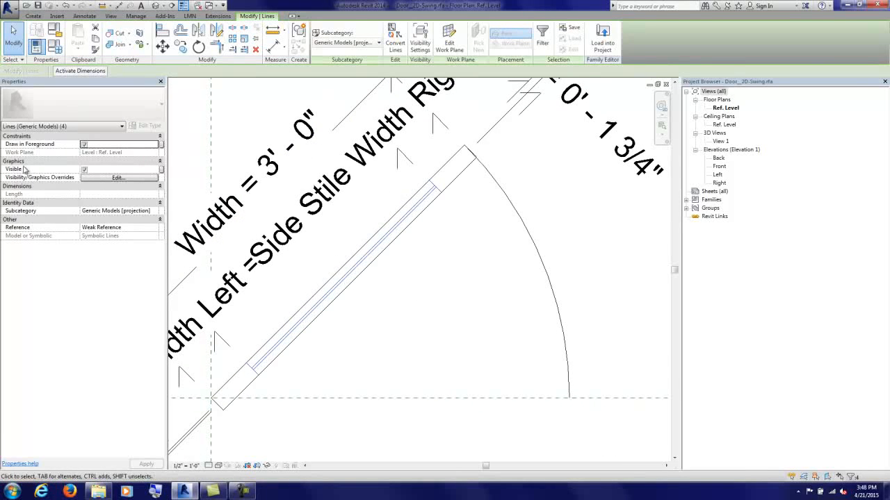
pyautogui.click(161, 170)
pyautogui.click(495, 348)
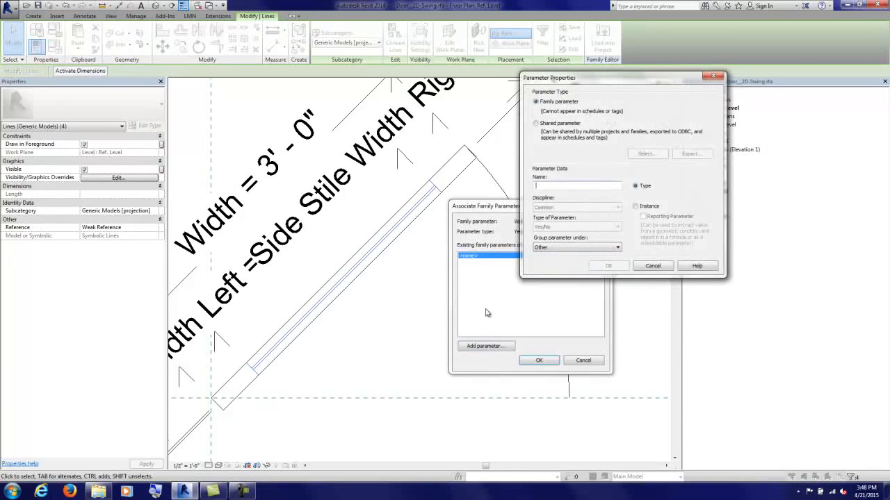
pyautogui.write('Show Glass Door')
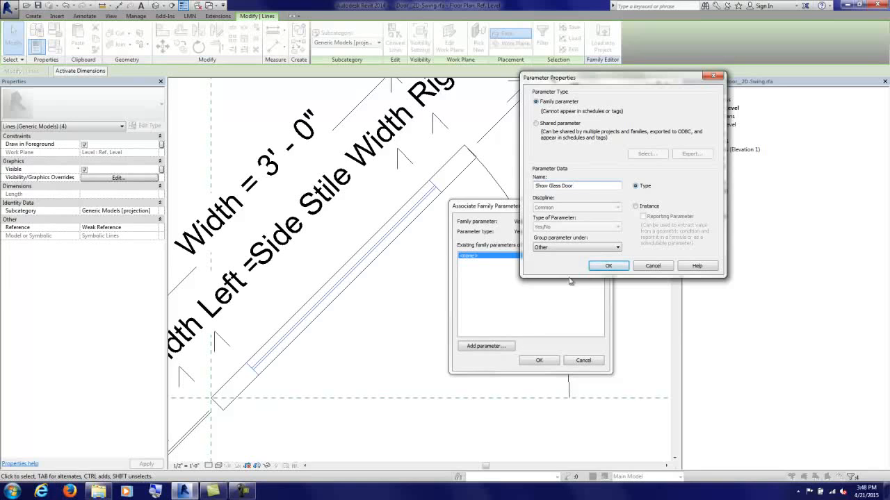
pyautogui.click(606, 267)
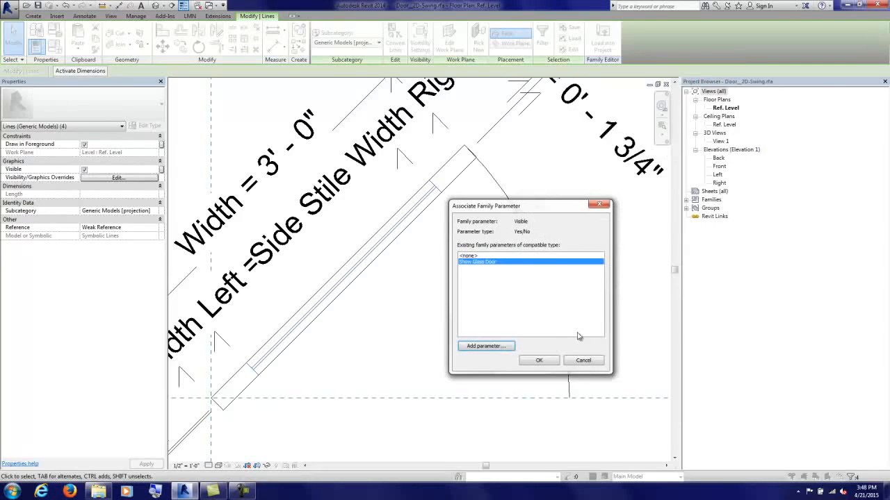
pyautogui.click(538, 361)
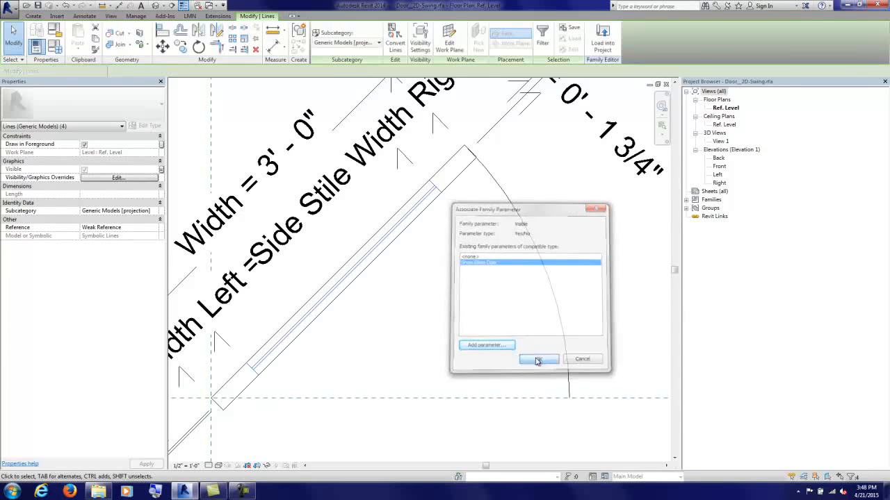
pyautogui.click(570, 264)
# Step: Review the Show Glass Door parameter in the family types without changing any values
pyautogui.scroll(-1, 488, 252)
pyautogui.scroll(-1, 488, 252)
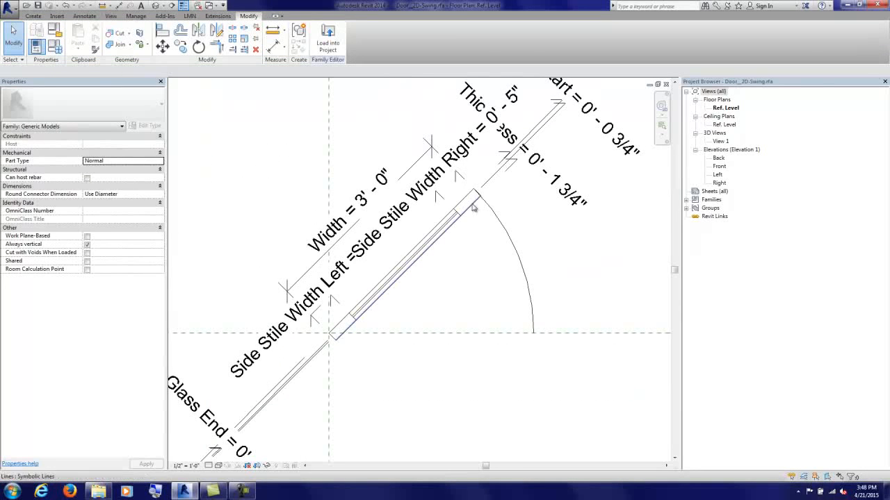
pyautogui.click(55, 46)
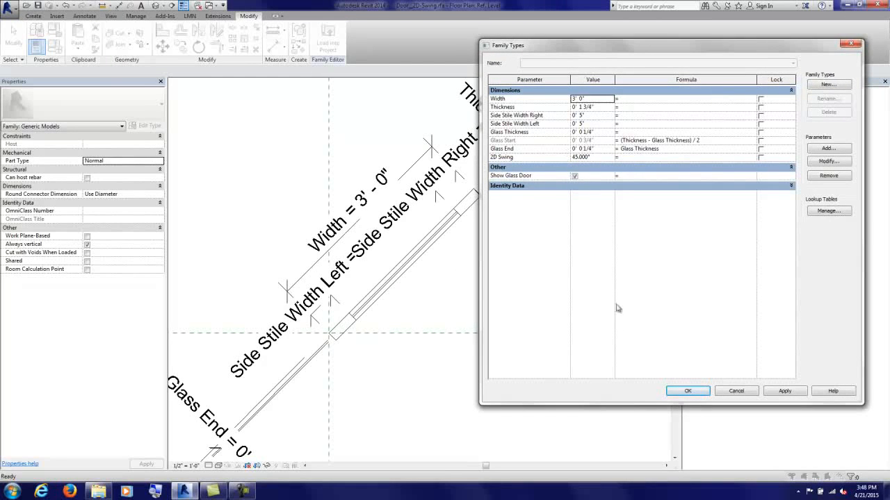
pyautogui.click(687, 390)
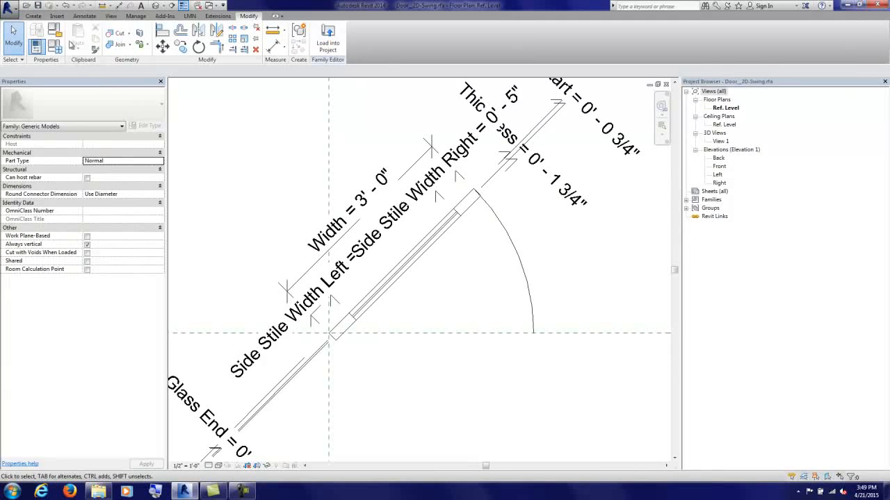
# Step: Load the 2D swing family into Door__Hollow-Metal-Frame__Adjustable-Swings and place one instance above the door opening in the plan
pyautogui.click(327, 50)
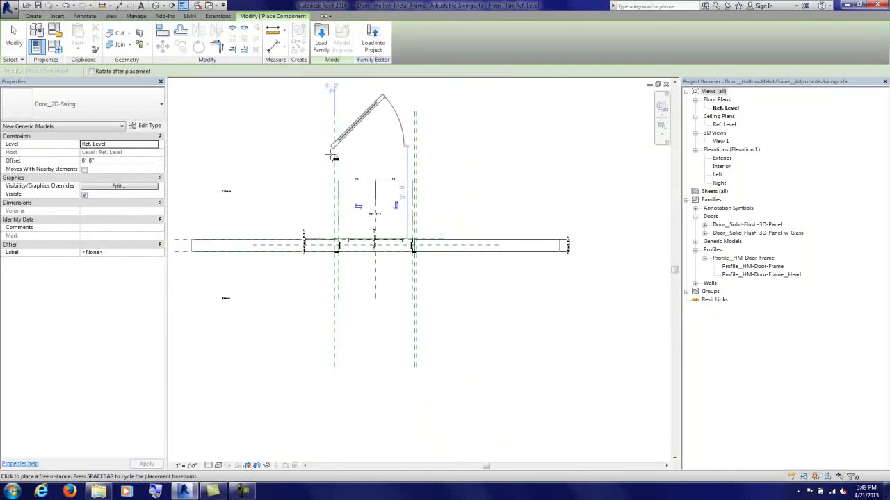
pyautogui.click(399, 157)
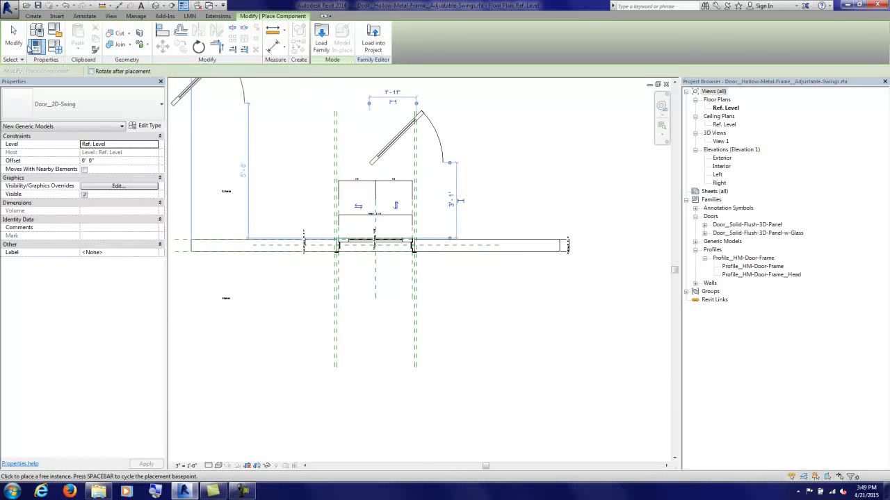
pyautogui.click(14, 38)
pyautogui.scroll(3, 376, 132)
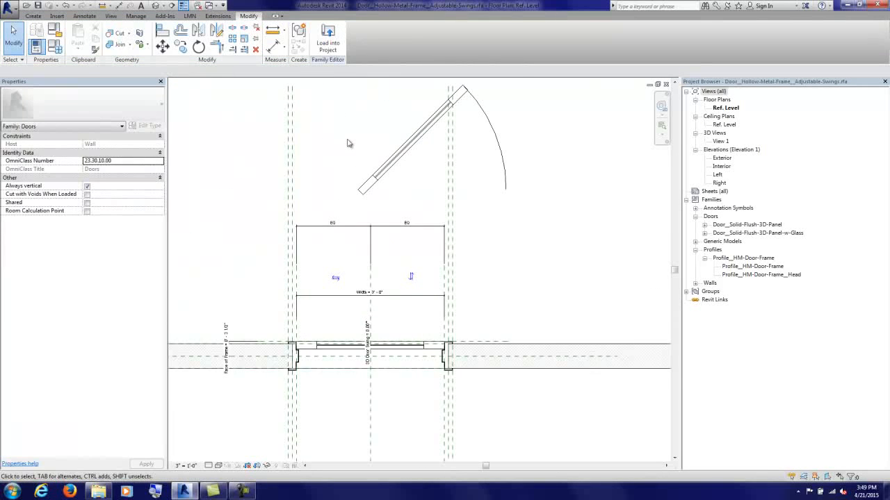
# Step: Associate the placed 2D swing panel's Width type parameter with the door family's Width parameter
pyautogui.click(400, 167)
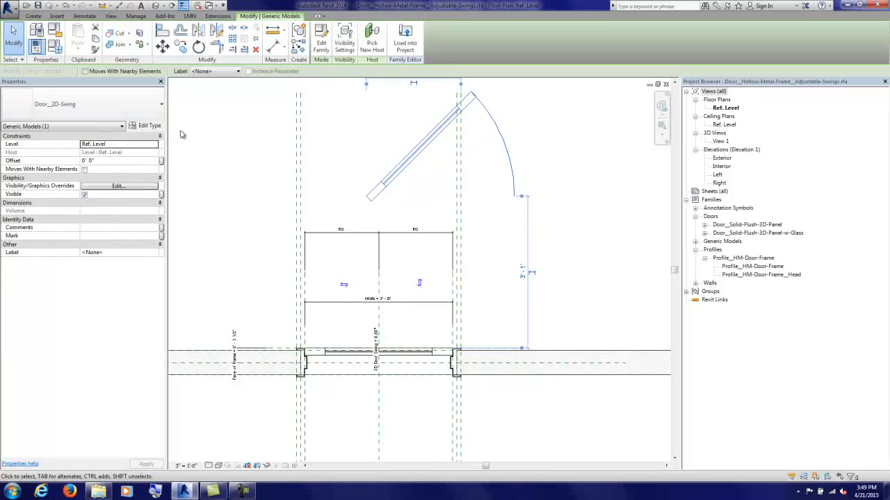
pyautogui.click(150, 125)
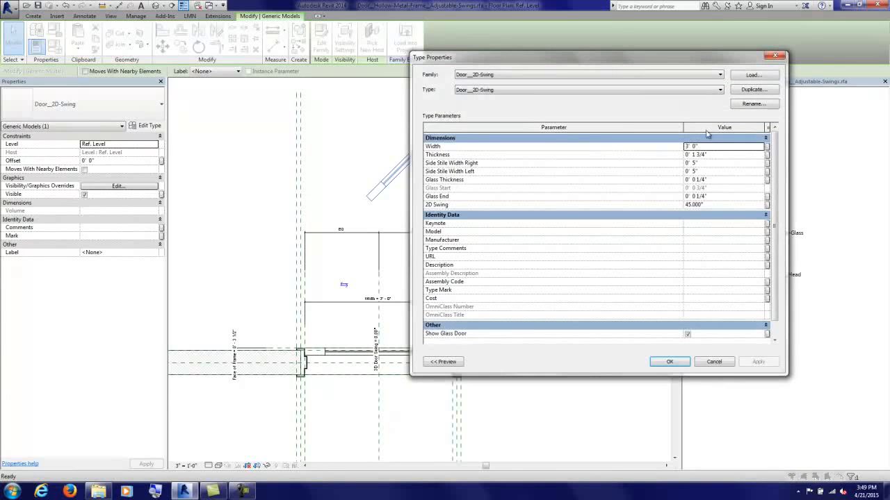
pyautogui.click(768, 148)
pyautogui.moveTo(599, 260); pyautogui.dragTo(599, 313)
pyautogui.click(465, 327)
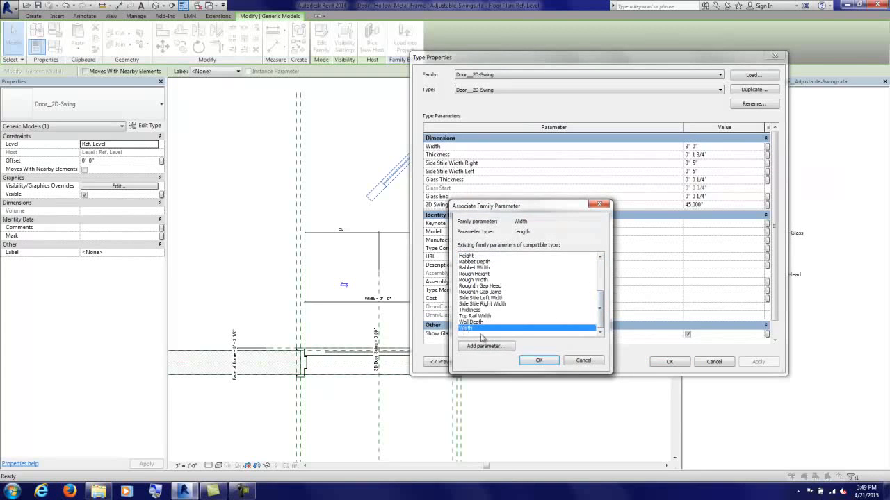
pyautogui.click(537, 360)
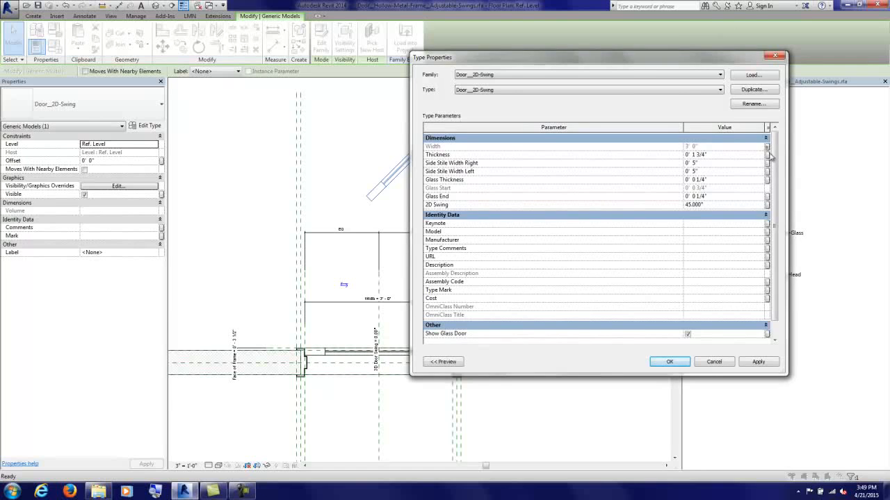
# Step: Associate the panel's Thickness with the door family's Thickness parameter
pyautogui.click(767, 155)
pyautogui.moveTo(601, 265); pyautogui.dragTo(601, 306)
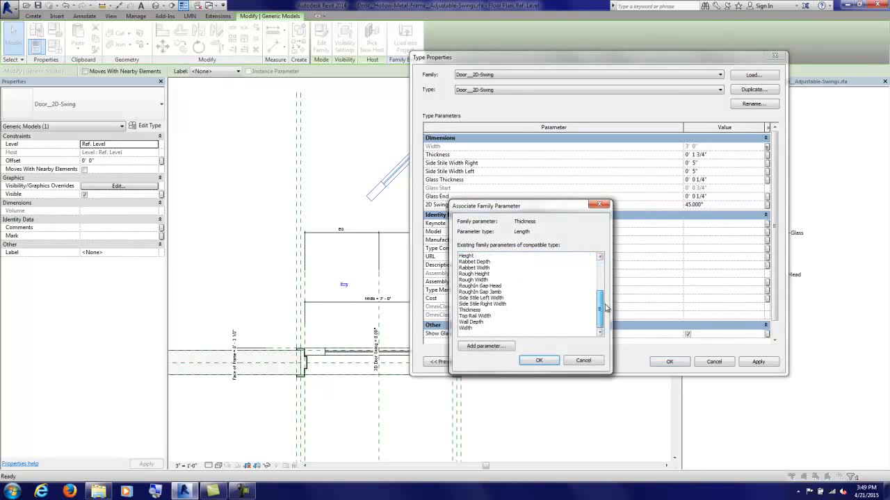
pyautogui.click(470, 310)
pyautogui.click(538, 360)
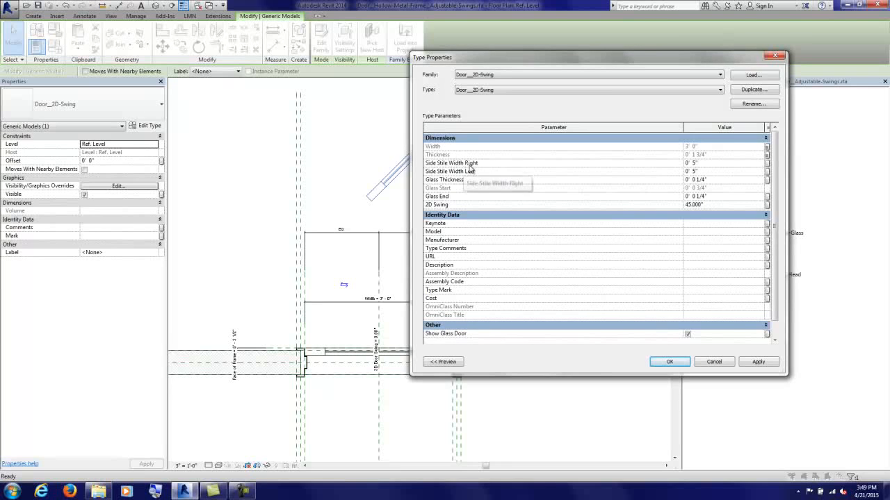
# Step: Associate Side Stile Width Right with Side Stile Right Width, and Side Stile Width Left with Side Stile Left Width
pyautogui.click(767, 164)
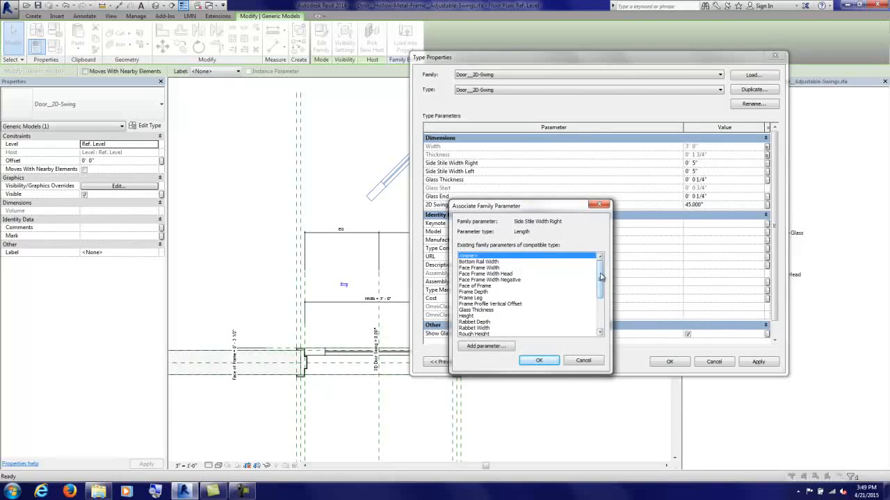
pyautogui.moveTo(596, 279); pyautogui.dragTo(597, 299)
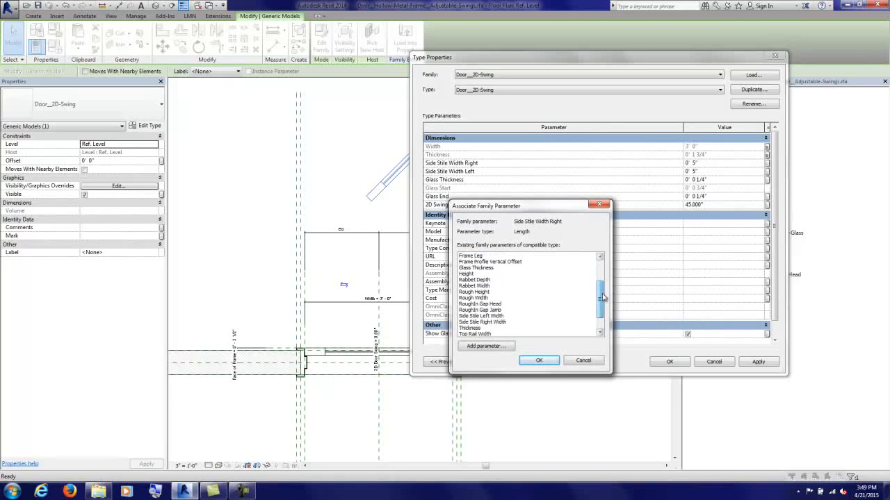
pyautogui.click(491, 322)
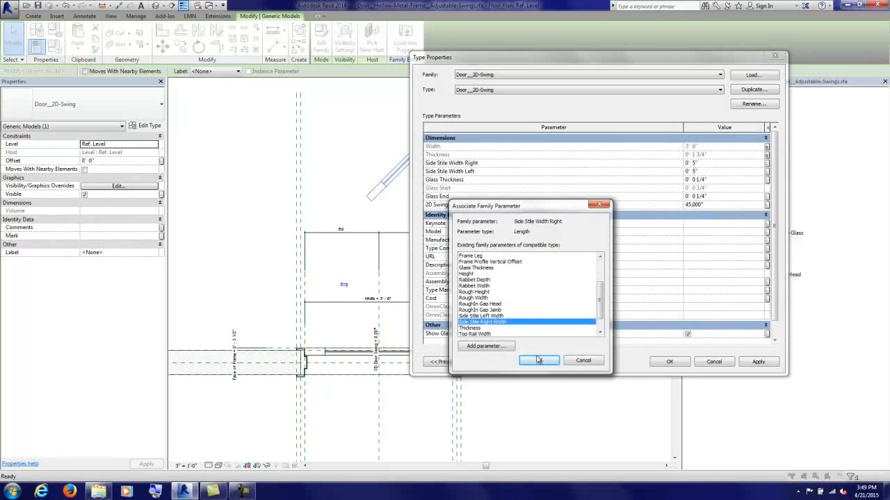
pyautogui.click(538, 360)
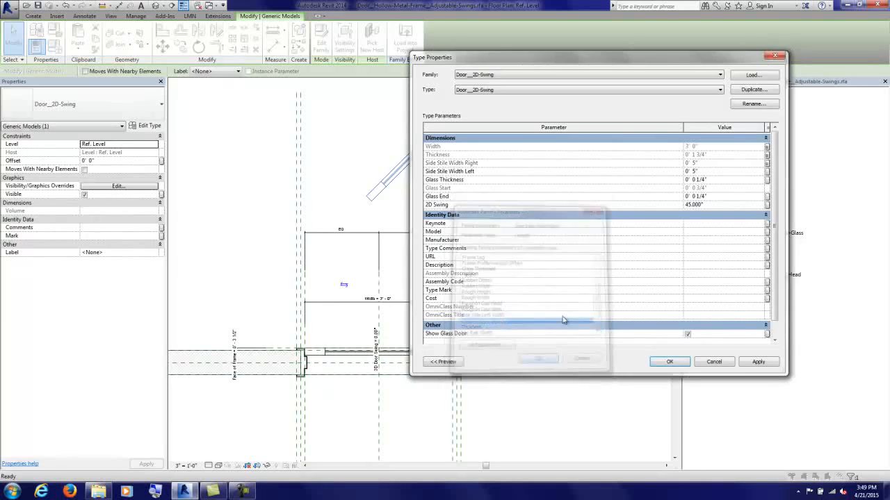
pyautogui.click(767, 172)
pyautogui.moveTo(602, 278); pyautogui.dragTo(606, 298)
pyautogui.click(499, 317)
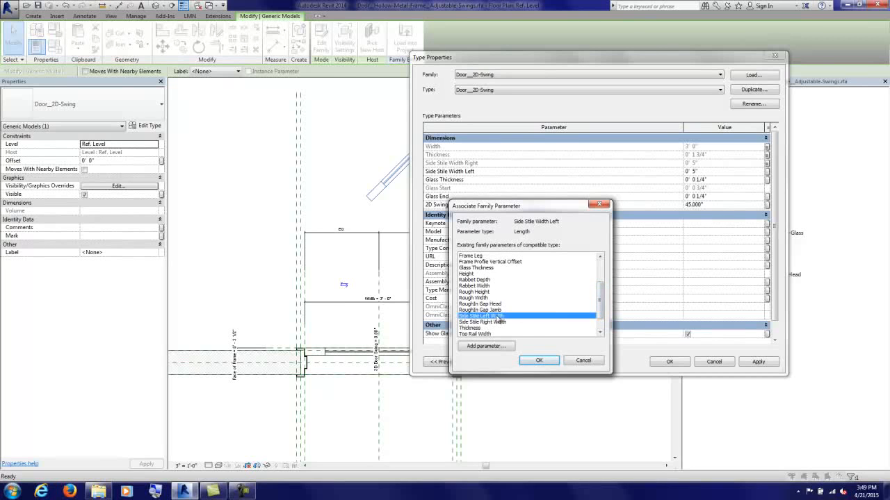
pyautogui.click(538, 360)
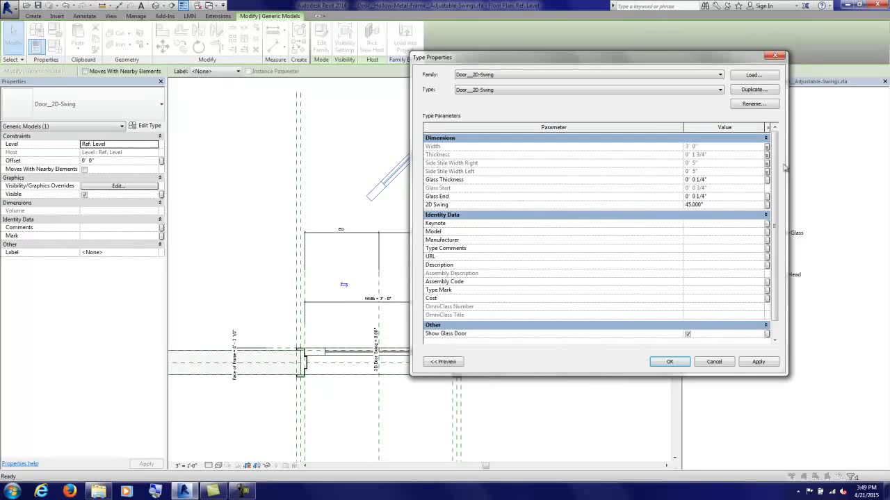
# Step: Associate the panel's Glass Thickness with the door family's Glass Thickness parameter
pyautogui.click(768, 182)
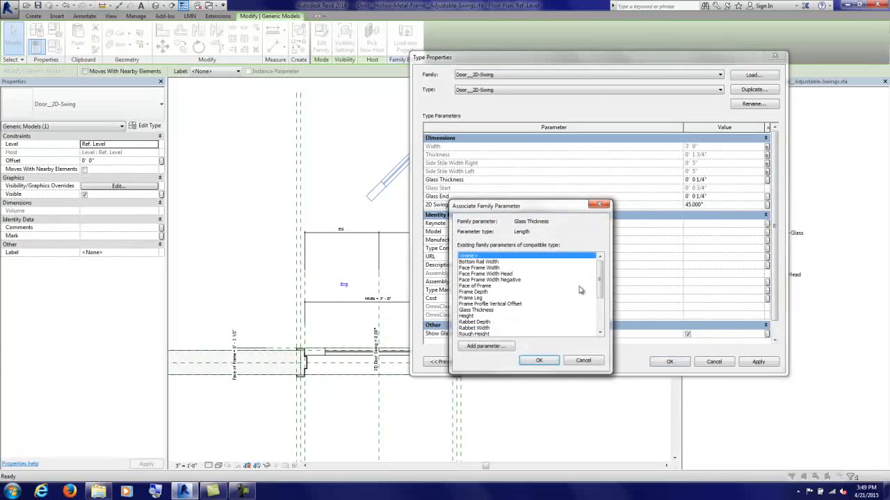
pyautogui.click(484, 311)
pyautogui.click(539, 360)
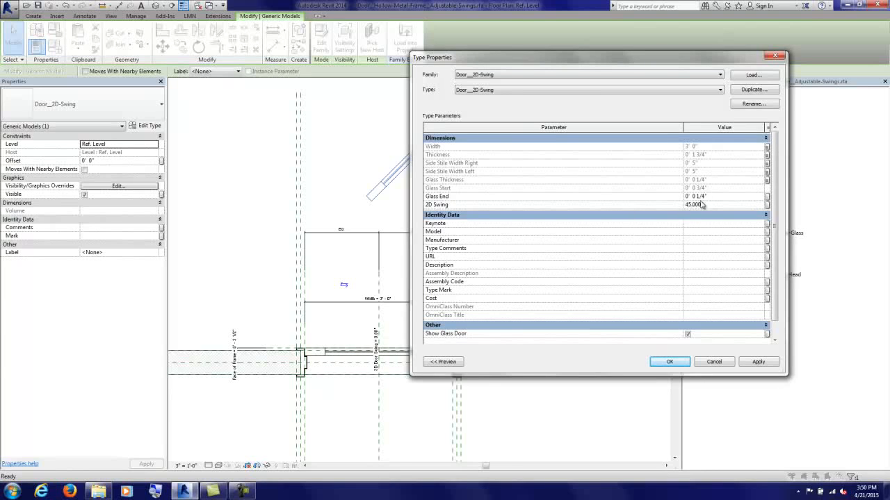
# Step: Associate the panel's 2D Swing angle with a new instance parameter named 2D Door Swing
pyautogui.click(767, 205)
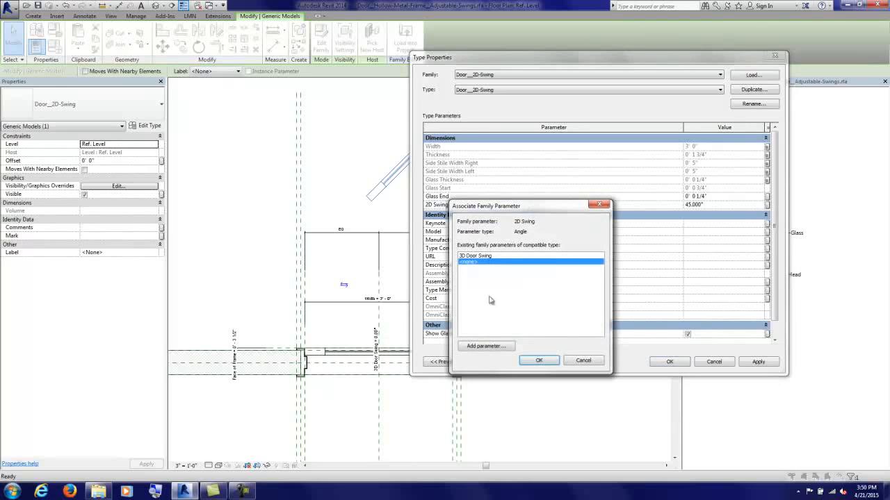
pyautogui.click(486, 346)
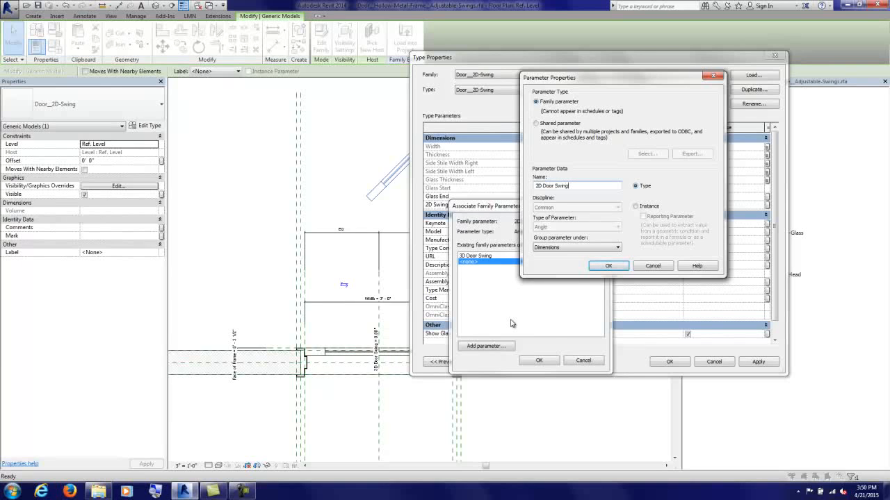
pyautogui.click(638, 207)
pyautogui.click(608, 266)
pyautogui.click(539, 360)
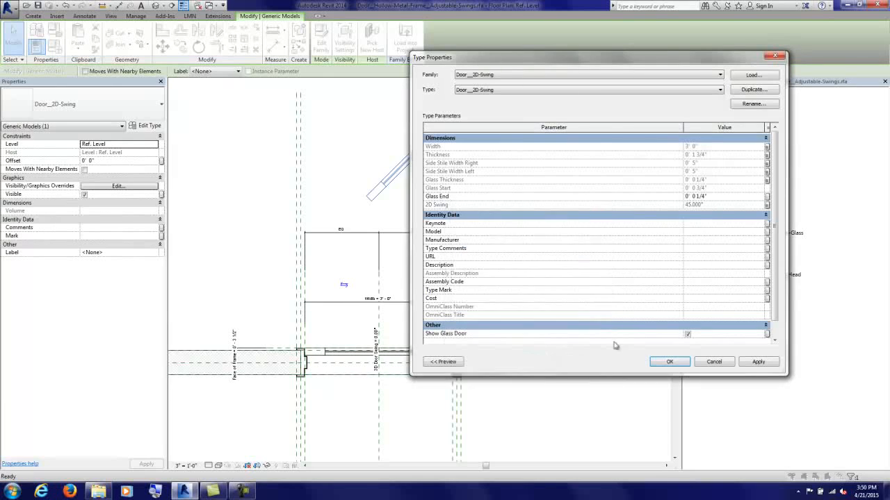
# Step: Associate Show Glass Door with a new type parameter named Show 2D Glass Door, and apply the type properties
pyautogui.moveTo(774, 198)
pyautogui.mouseDown()
pyautogui.moveTo(777, 231)
pyautogui.moveTo(779, 187)
pyautogui.mouseUp()
pyautogui.click(766, 335)
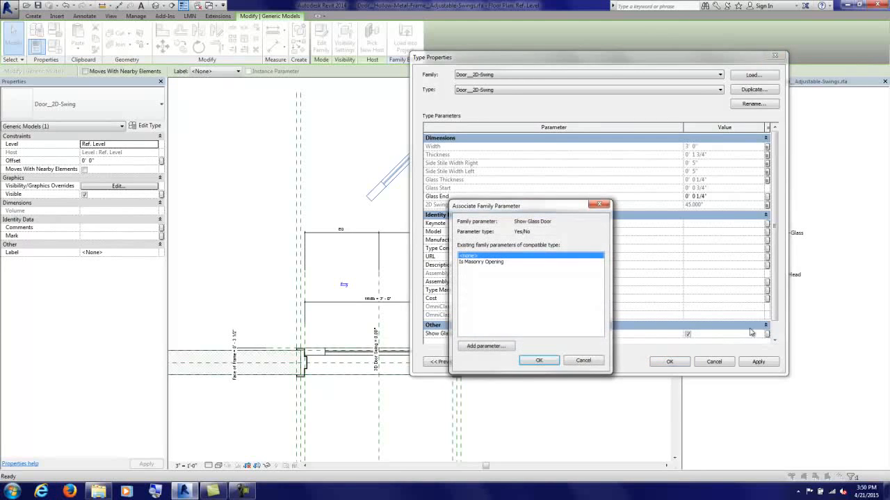
pyautogui.click(486, 345)
pyautogui.write('Show 2D Glass Door')
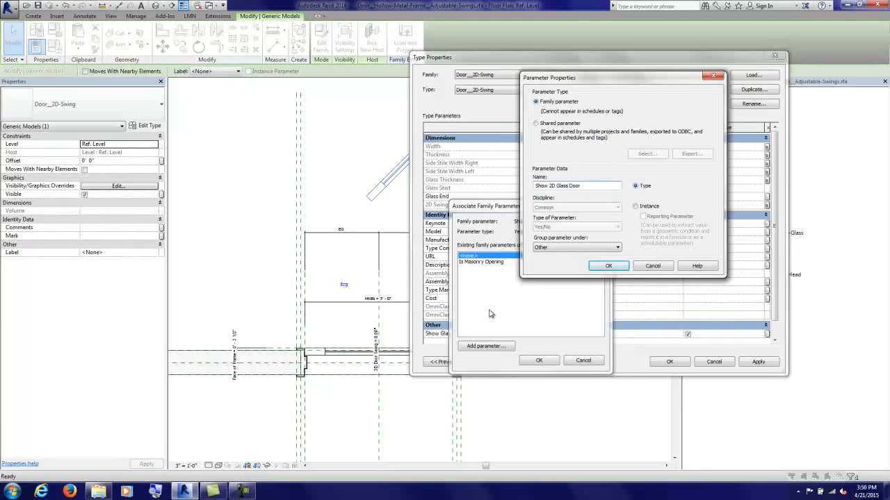
pyautogui.click(592, 271)
pyautogui.click(539, 360)
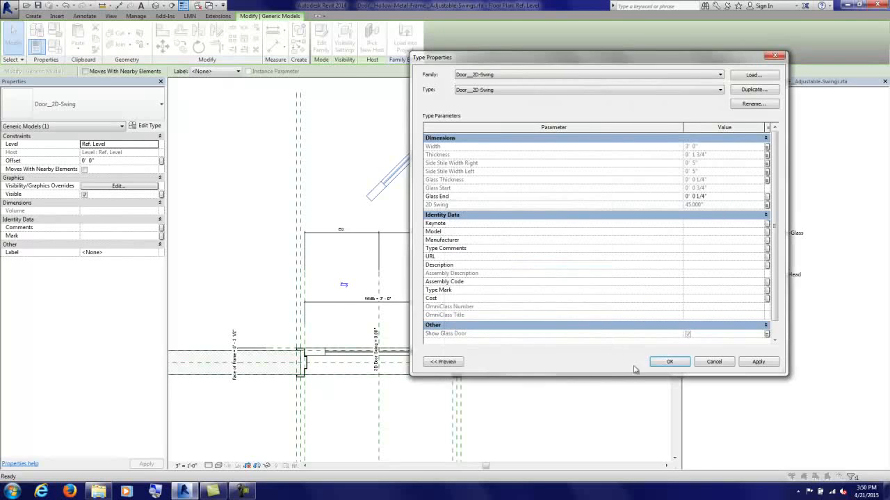
pyautogui.click(667, 363)
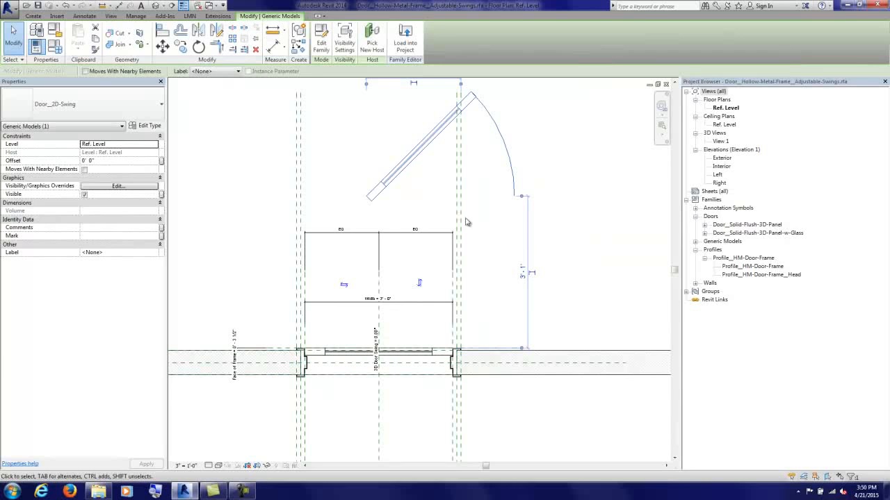
pyautogui.click(427, 193)
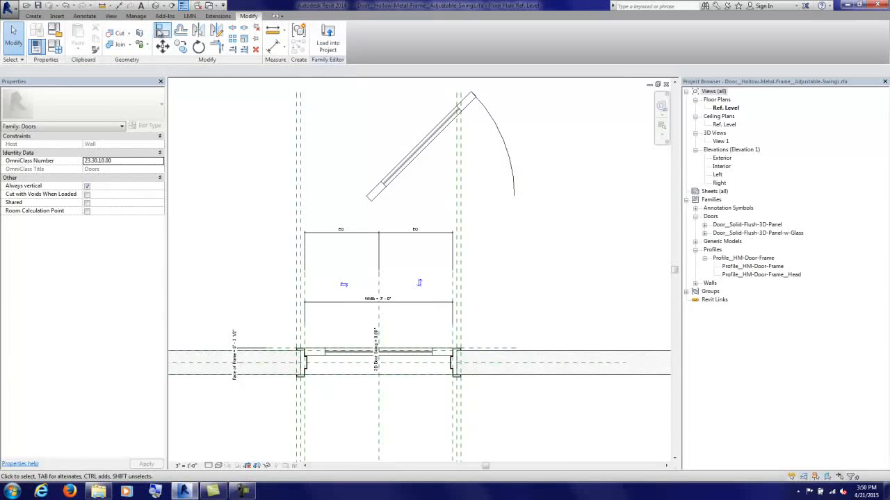
# Step: Align the 2D swing panel's horizontal reference to the face-of-frame reference plane and lock it
pyautogui.click(162, 31)
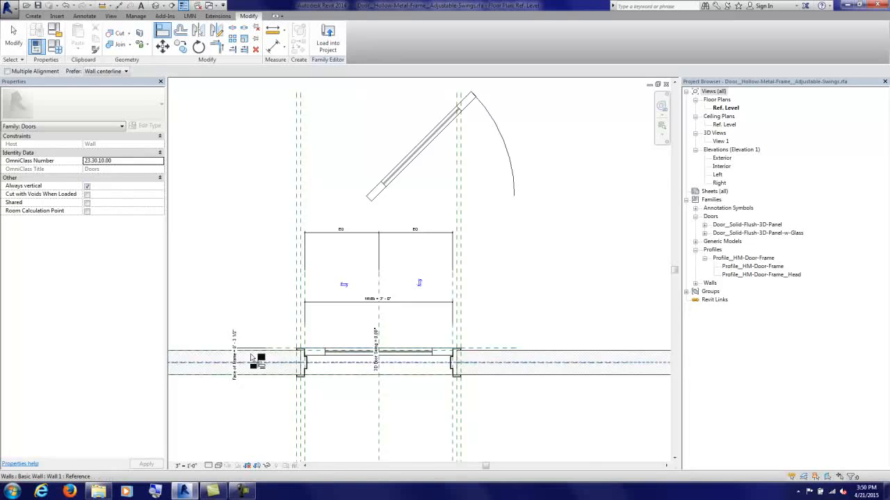
pyautogui.scroll(3, 275, 355)
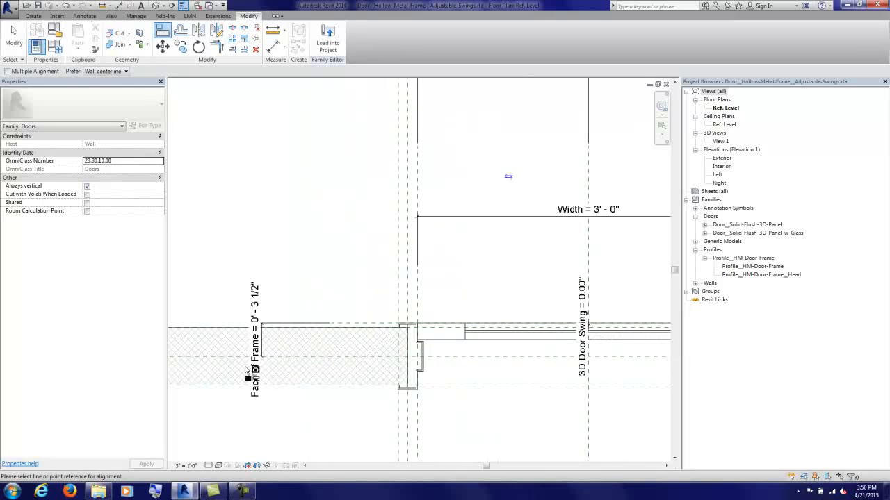
pyautogui.scroll(-4, 345, 327)
pyautogui.click(349, 325)
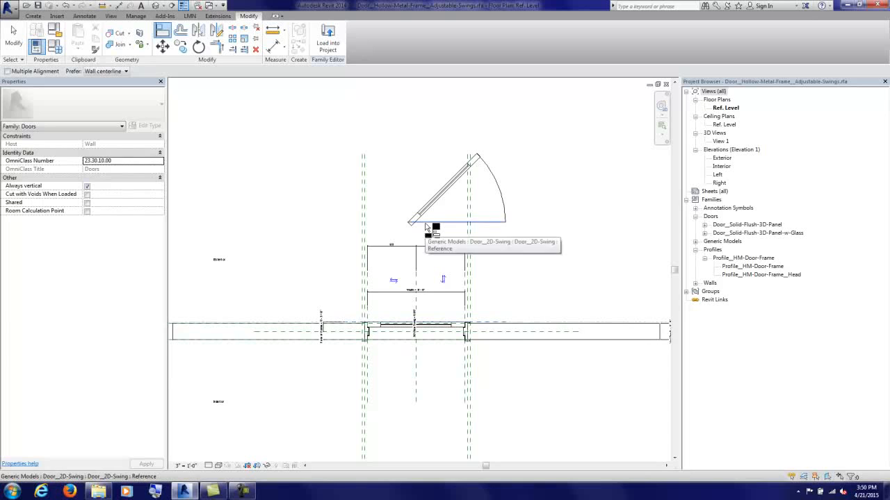
pyautogui.click(426, 224)
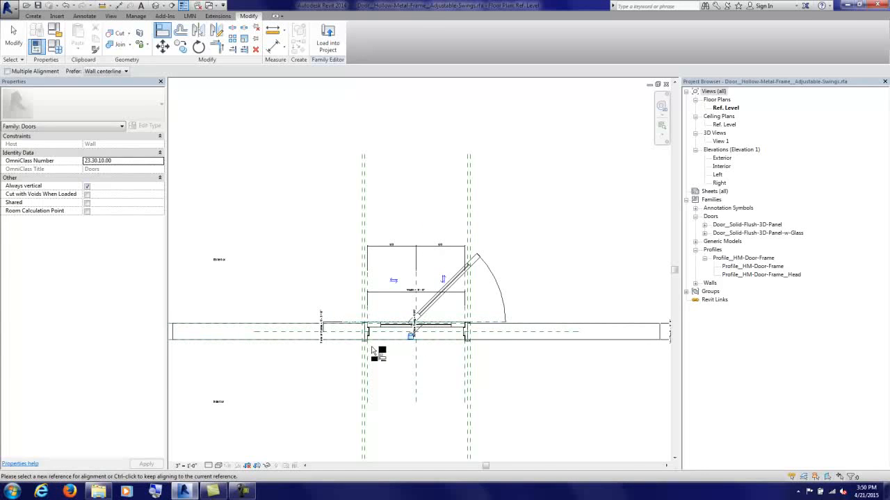
# Step: Align the panel's vertical hinge reference to the Left reference plane of the opening and lock it
pyautogui.scroll(4, 375, 358)
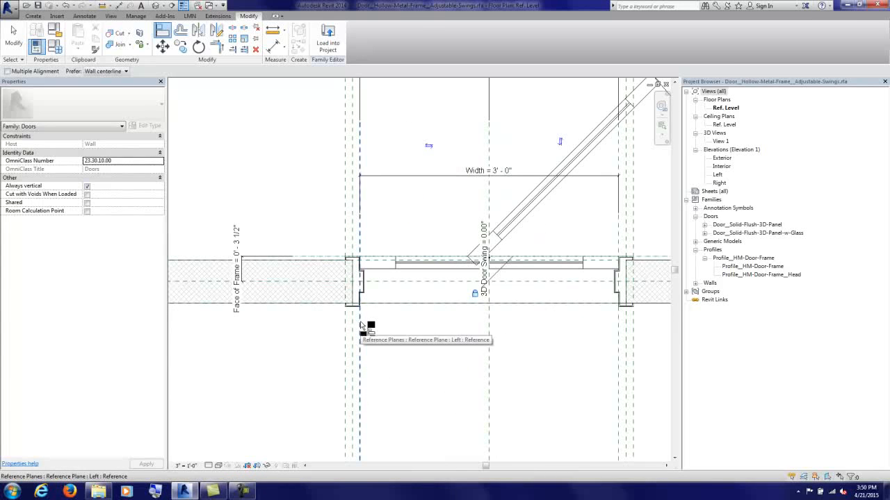
pyautogui.click(360, 331)
pyautogui.click(471, 227)
pyautogui.scroll(-3, 372, 301)
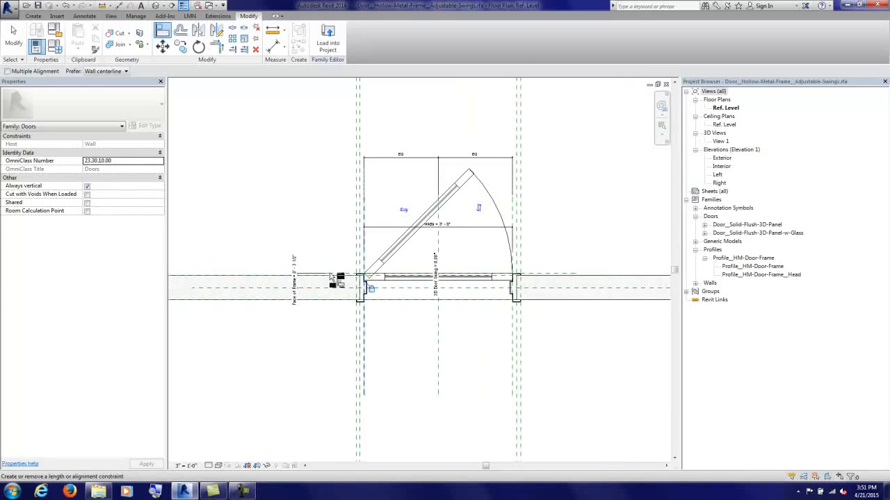
pyautogui.click(13, 39)
# Step: Apply the Gypsum Wall Board Frame__Solid Flush w Half Lite family type to test the glass in the 2D panel
pyautogui.moveTo(436, 223); pyautogui.dragTo(373, 230, button='middle')
pyautogui.moveTo(472, 189); pyautogui.dragTo(389, 168, button='middle')
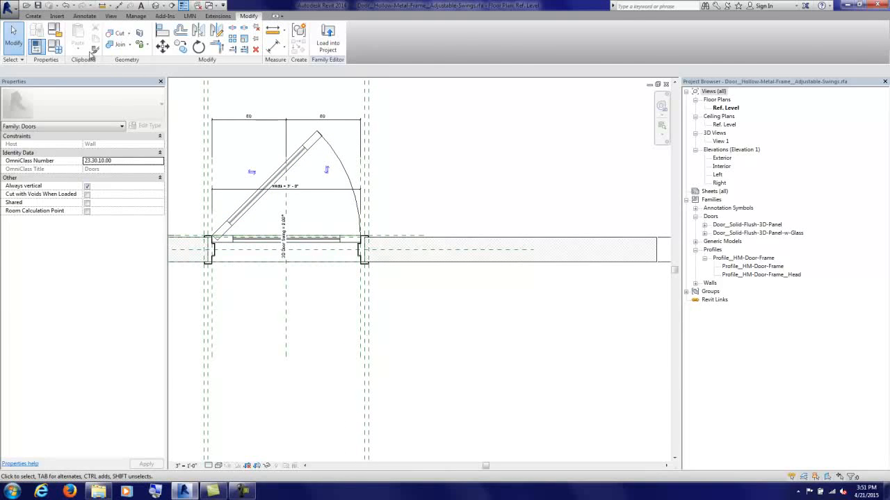
pyautogui.click(54, 46)
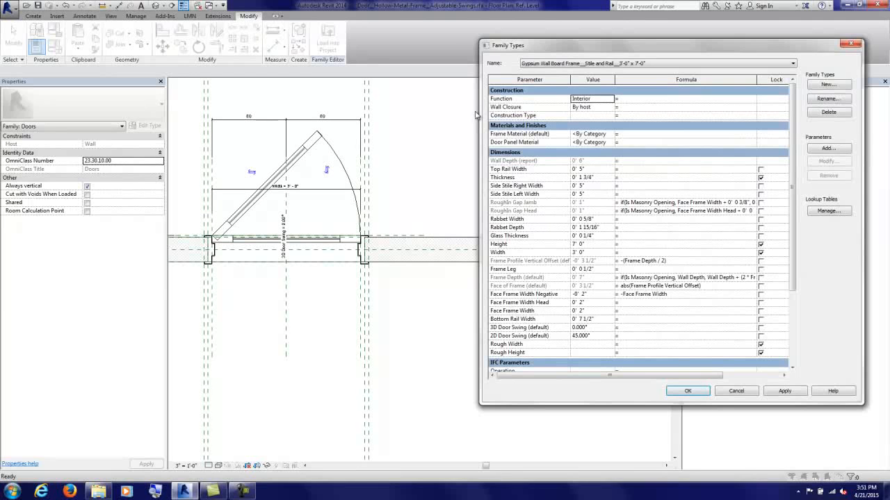
pyautogui.moveTo(479, 112); pyautogui.dragTo(411, 150)
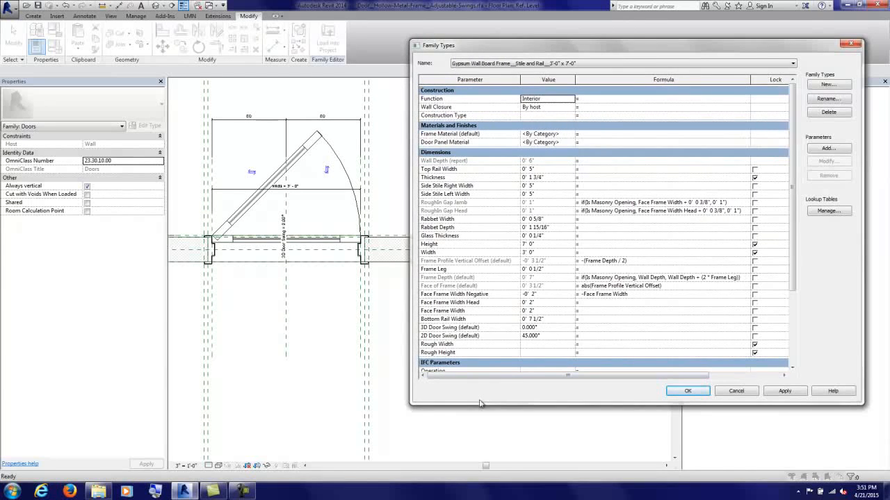
pyautogui.moveTo(481, 405); pyautogui.dragTo(483, 457)
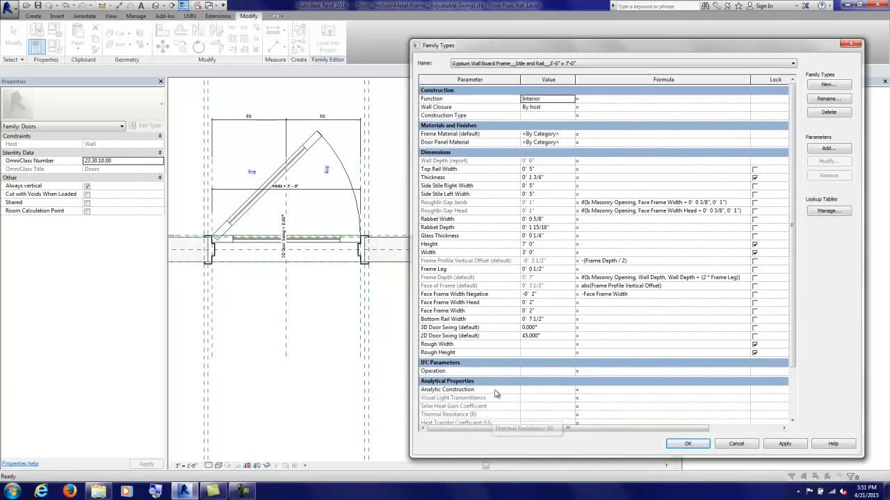
pyautogui.moveTo(794, 131); pyautogui.dragTo(797, 202)
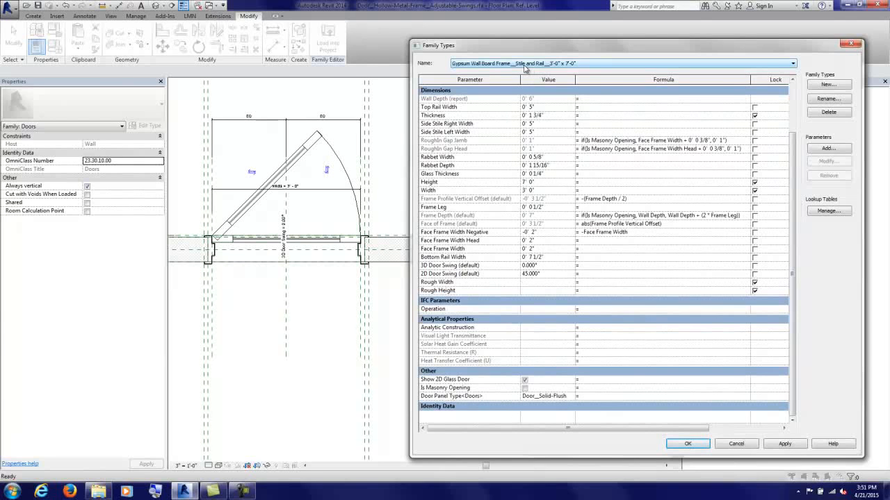
pyautogui.click(516, 64)
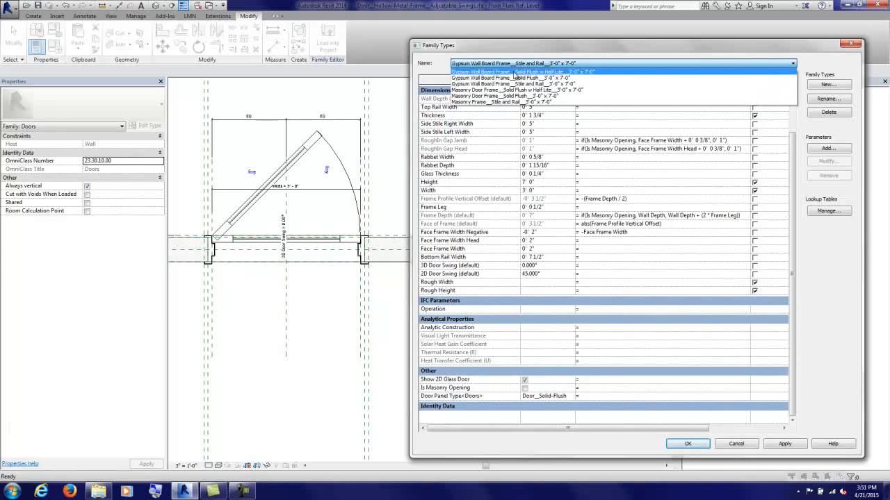
pyautogui.click(520, 73)
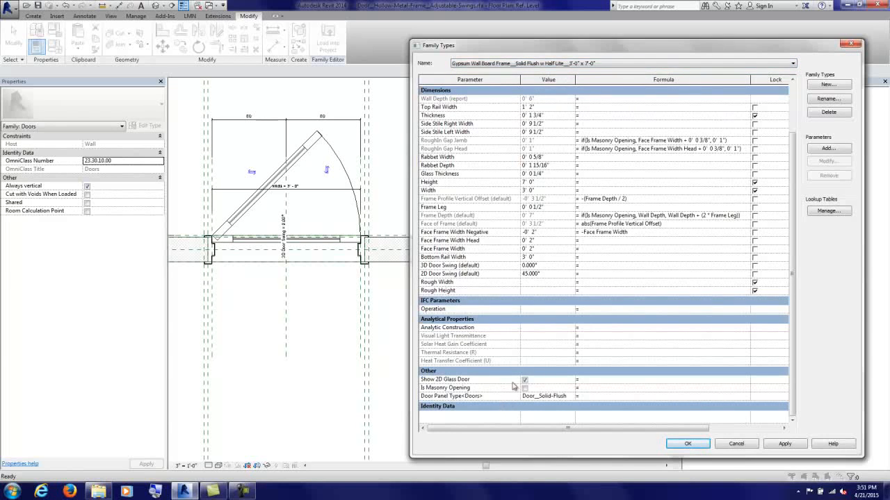
pyautogui.click(784, 443)
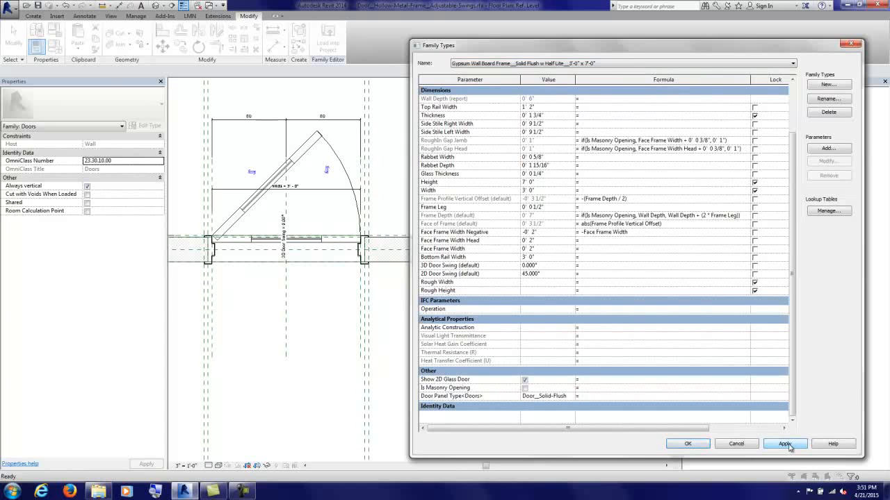
# Step: Turn off Show 2D Glass Door for the Gypsum Wall Board Frame__Solid Flush family type and apply it
pyautogui.click(491, 65)
pyautogui.click(499, 78)
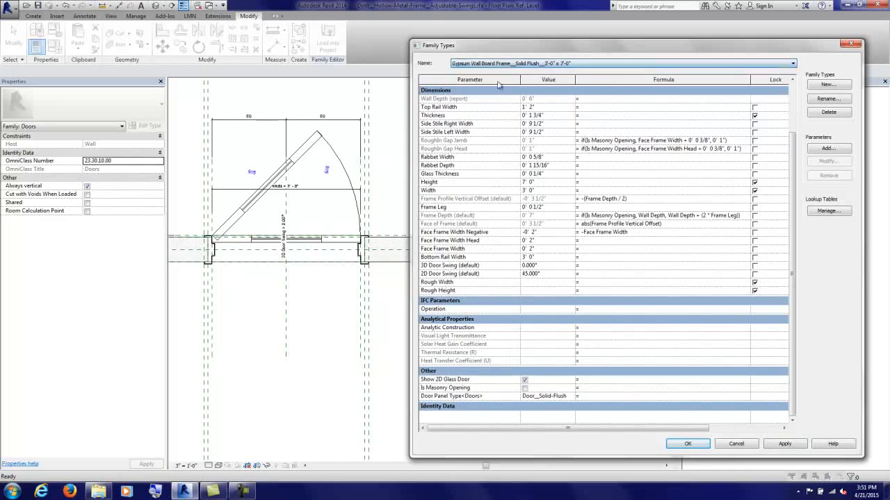
pyautogui.click(526, 382)
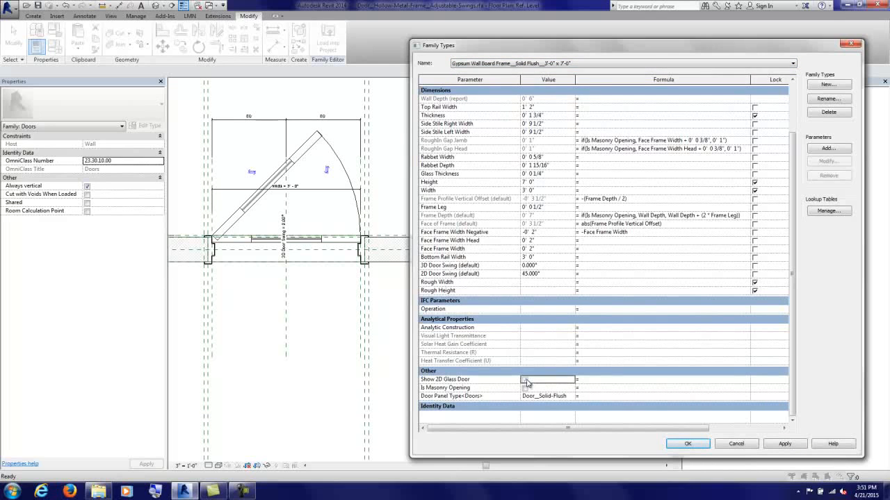
pyautogui.click(785, 445)
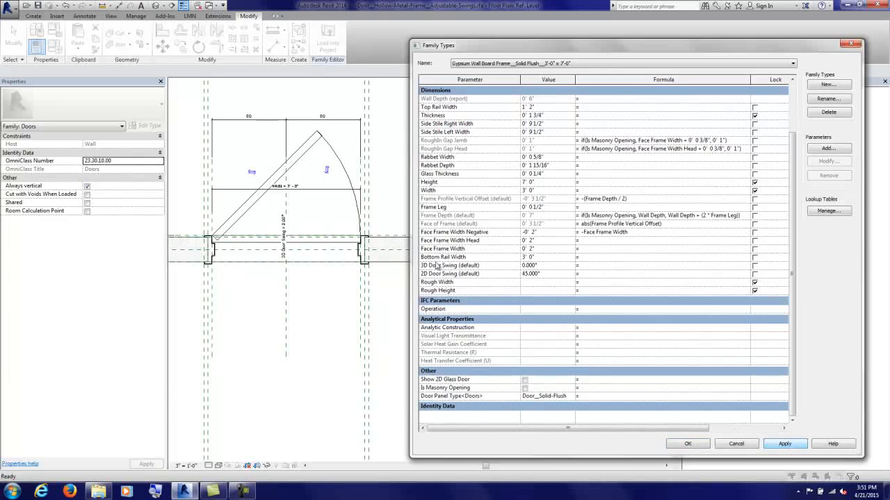
# Step: Check the Gypsum Wall Board Frame__Stile and Rail type's settings, and apply the Masonry Door Frame__Solid Flush w Half Lite type
pyautogui.click(494, 65)
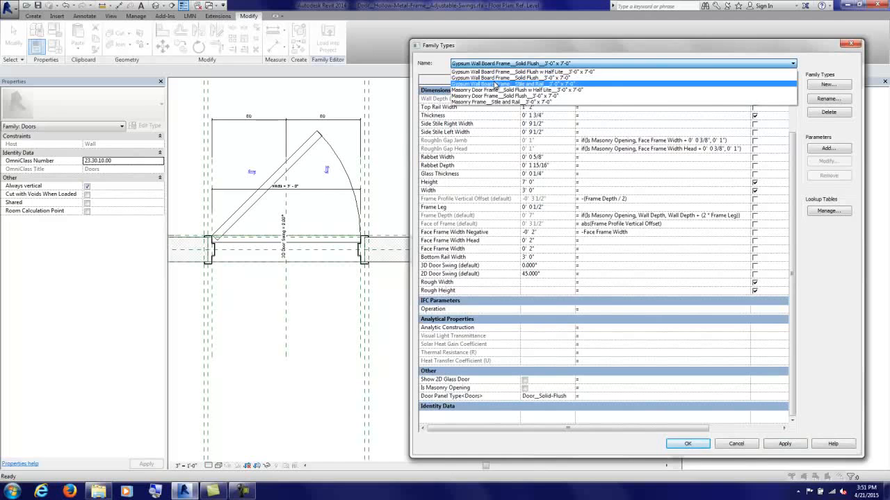
pyautogui.click(495, 84)
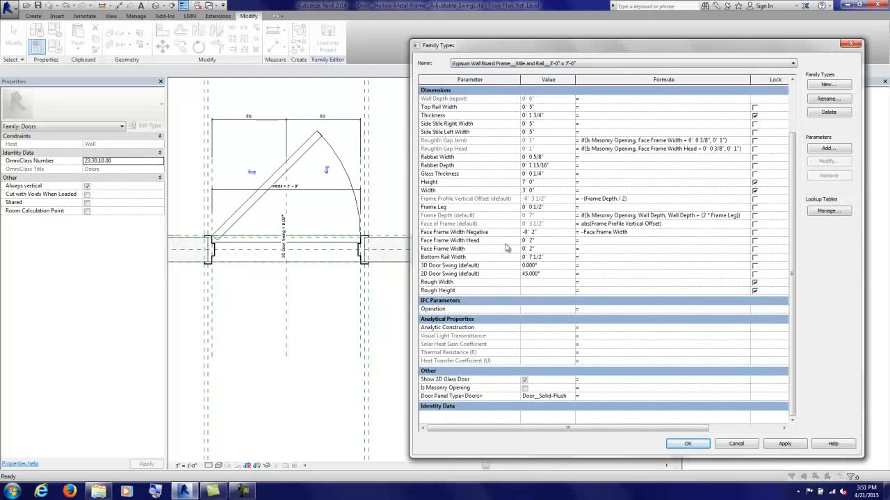
pyautogui.click(484, 65)
pyautogui.click(485, 92)
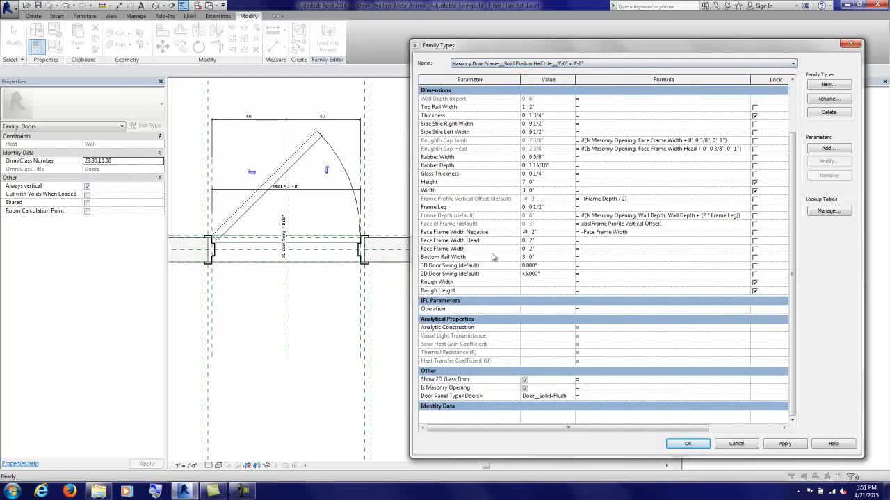
pyautogui.click(786, 444)
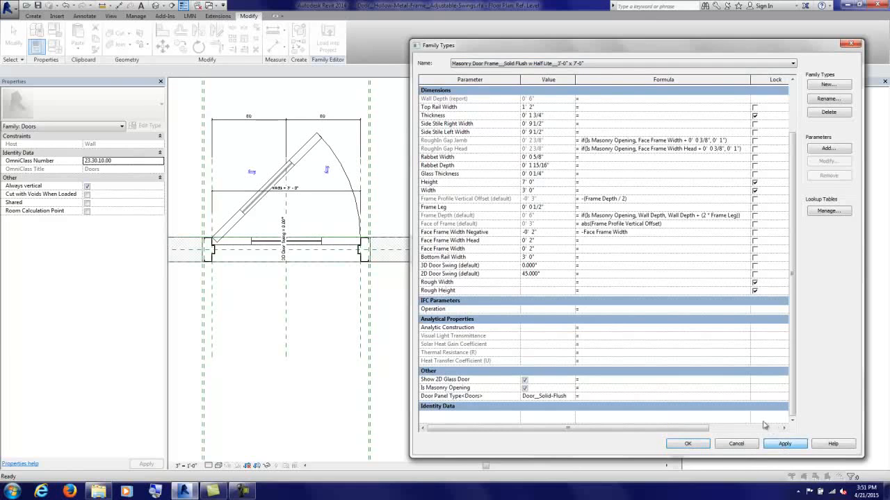
# Step: Turn off Show 2D Glass Door for the Masonry Door Frame__Solid Flush family type and apply it
pyautogui.click(515, 64)
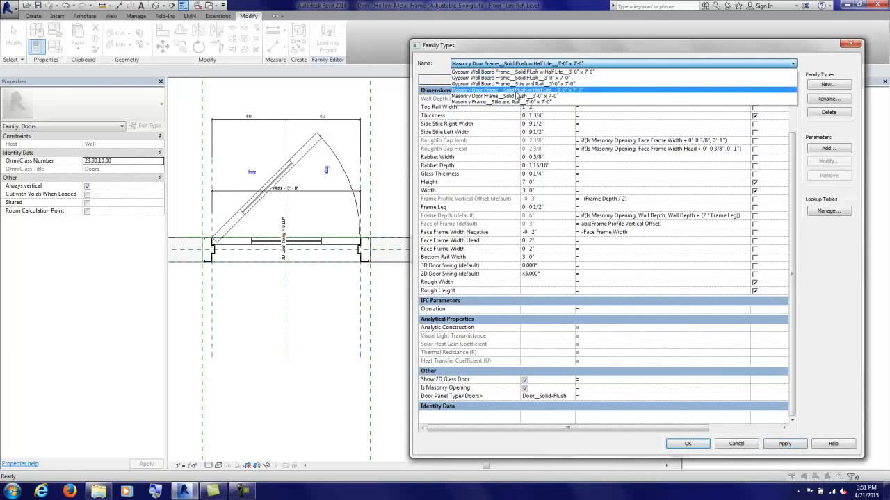
pyautogui.click(520, 99)
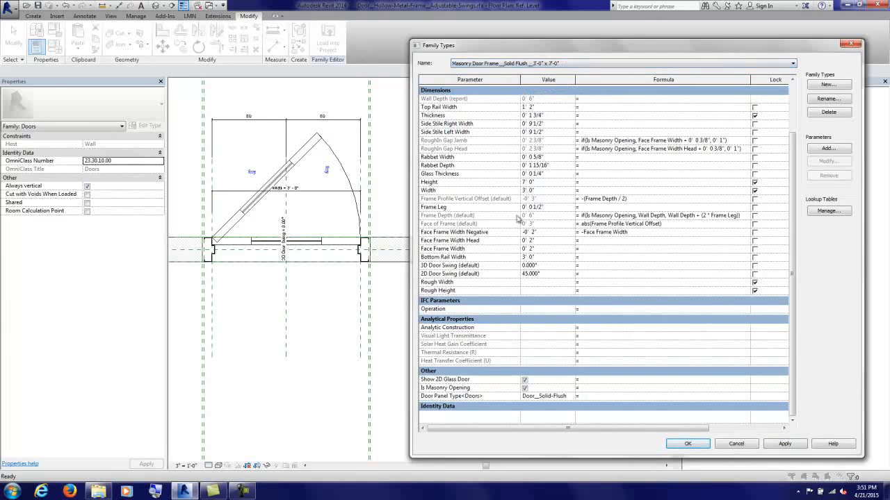
pyautogui.click(526, 380)
pyautogui.click(785, 445)
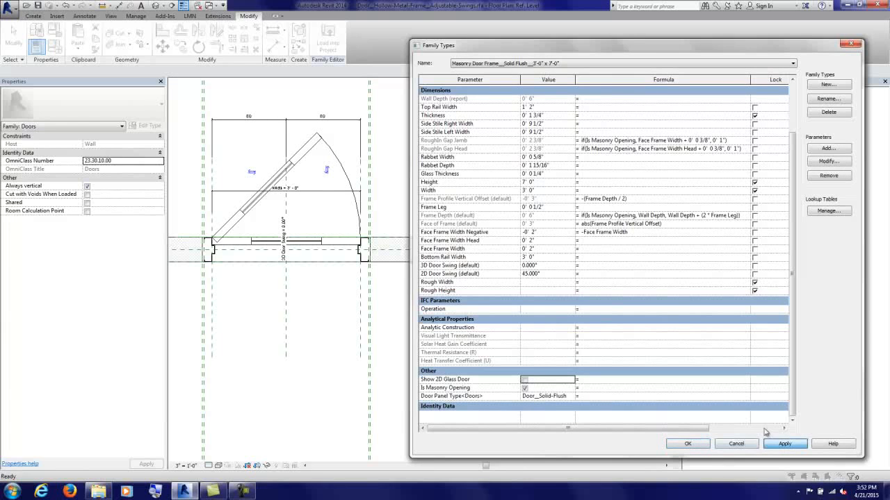
# Step: Apply the Masonry Frame__Stile and Rail family type, accept the family types, and save the door family
pyautogui.click(496, 64)
pyautogui.click(502, 104)
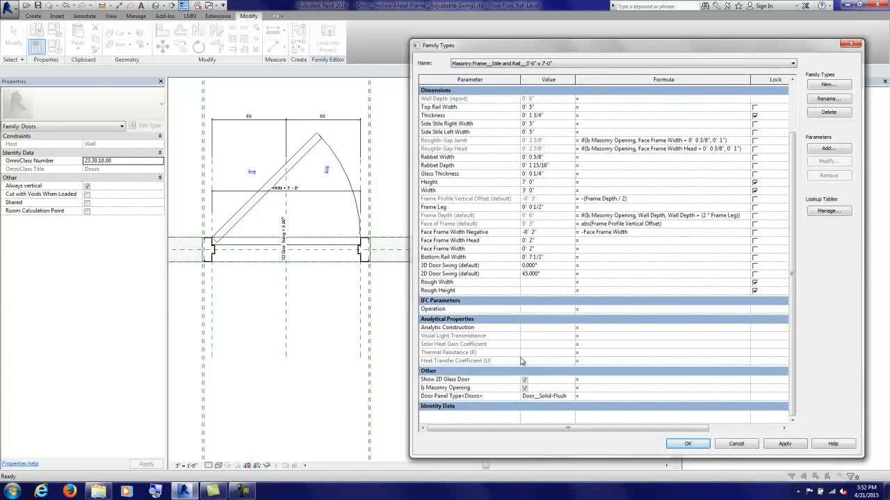
pyautogui.click(786, 448)
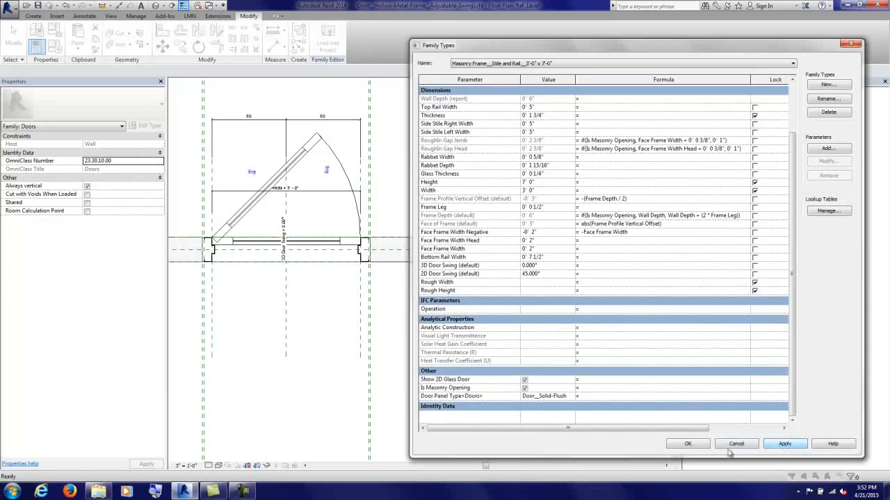
pyautogui.click(687, 445)
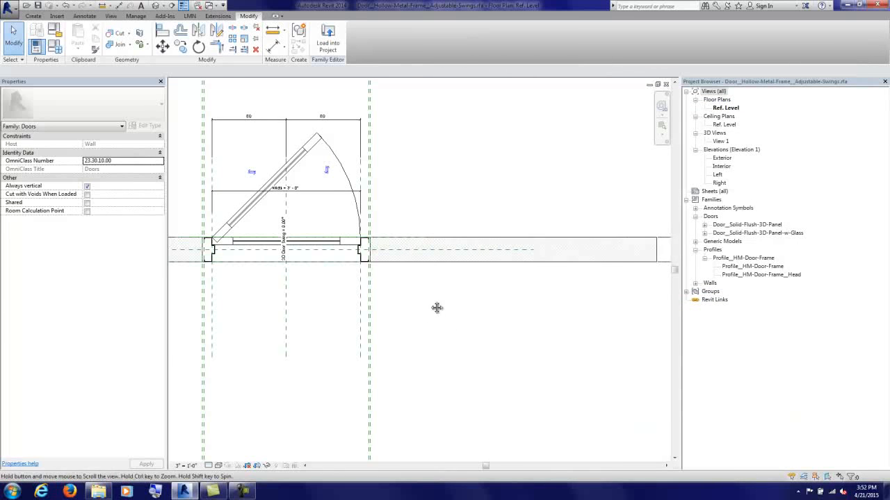
pyautogui.scroll(-3, 491, 317)
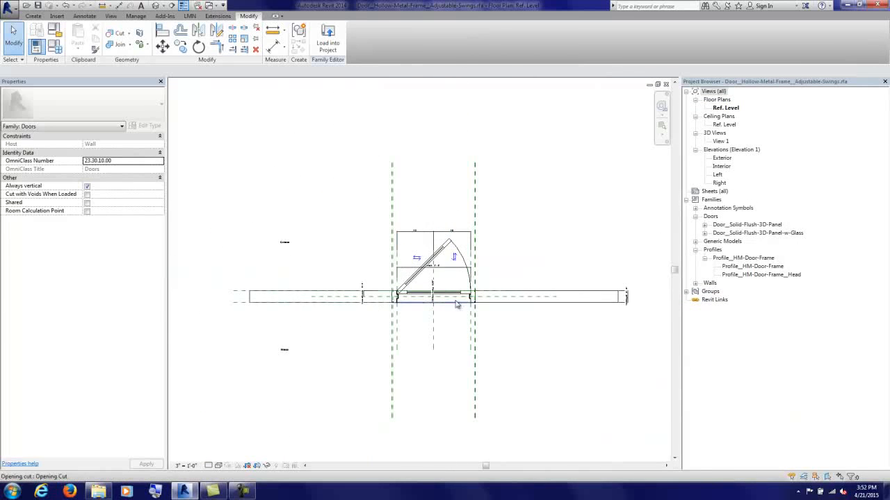
pyautogui.scroll(2, 453, 312)
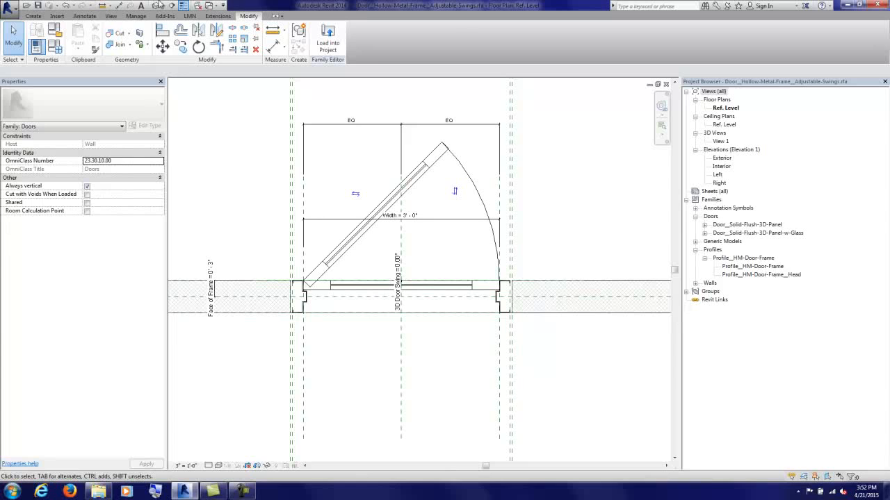
pyautogui.click(38, 6)
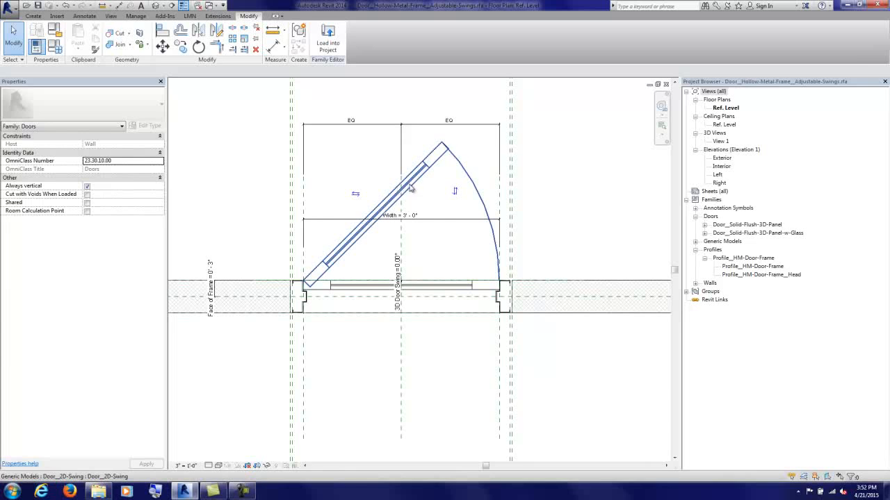
# Step: Set the 2D Door Swing of the Masonry Frame__Stile and Rail type to 90 degrees and accept the change
pyautogui.click(59, 49)
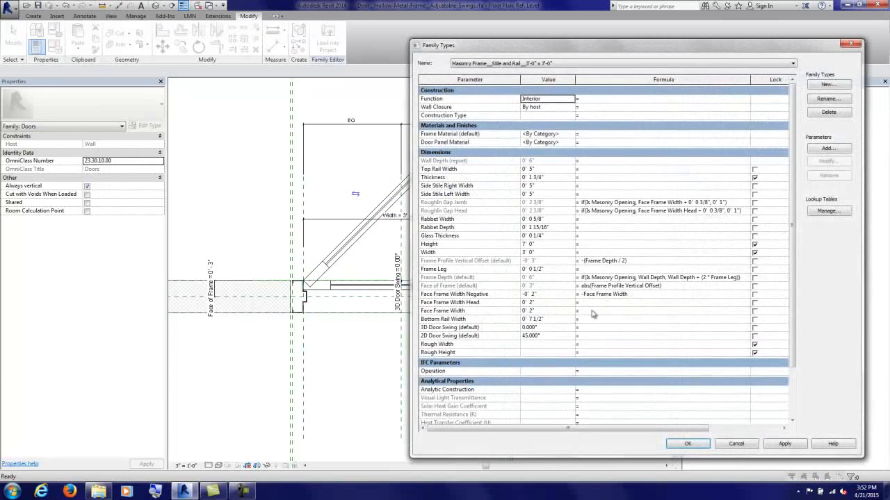
pyautogui.click(554, 337)
pyautogui.write('90')
pyautogui.click(684, 443)
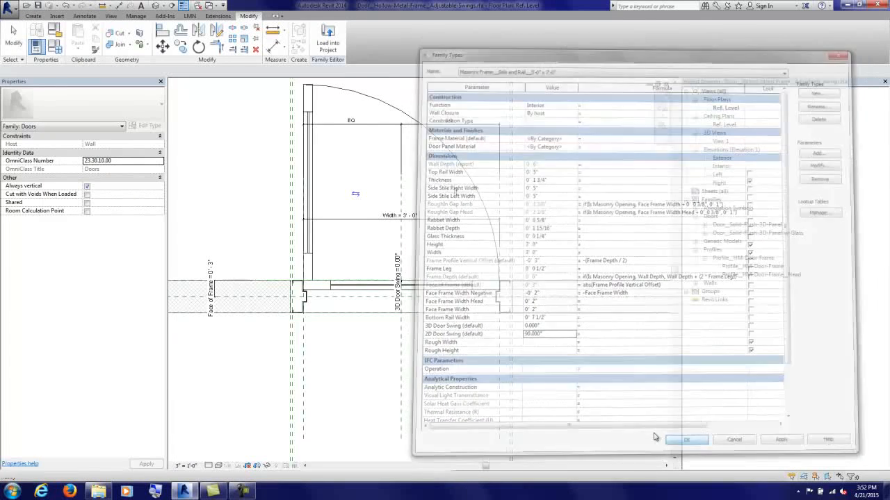
pyautogui.moveTo(564, 242); pyautogui.dragTo(481, 280, button='middle')
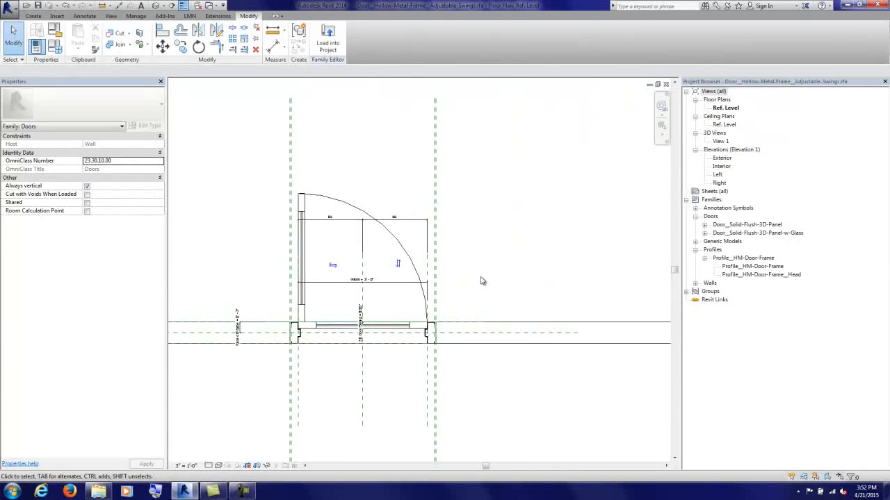
# Step: Set the 2D Door Swing of the Gypsum Wall Board Frame__Solid Flush w Half Lite type to 90 degrees and apply it
pyautogui.click(55, 46)
pyautogui.click(545, 63)
pyautogui.click(543, 74)
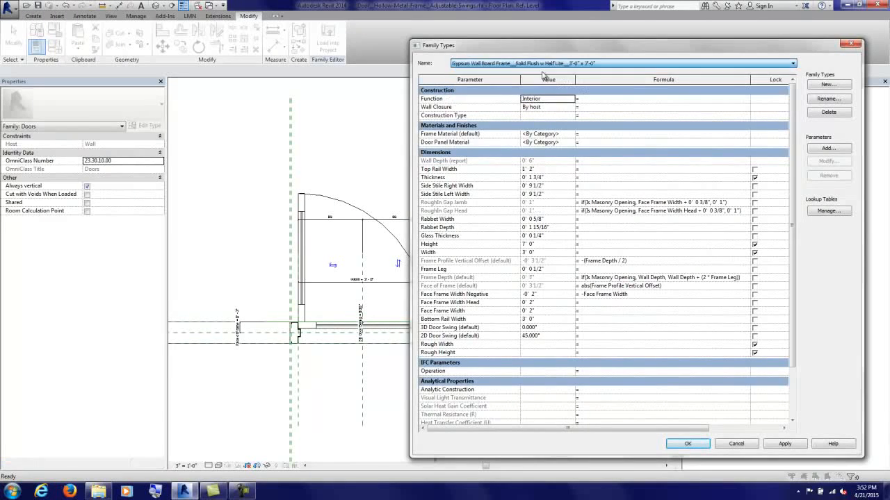
pyautogui.click(547, 337)
pyautogui.write('90')
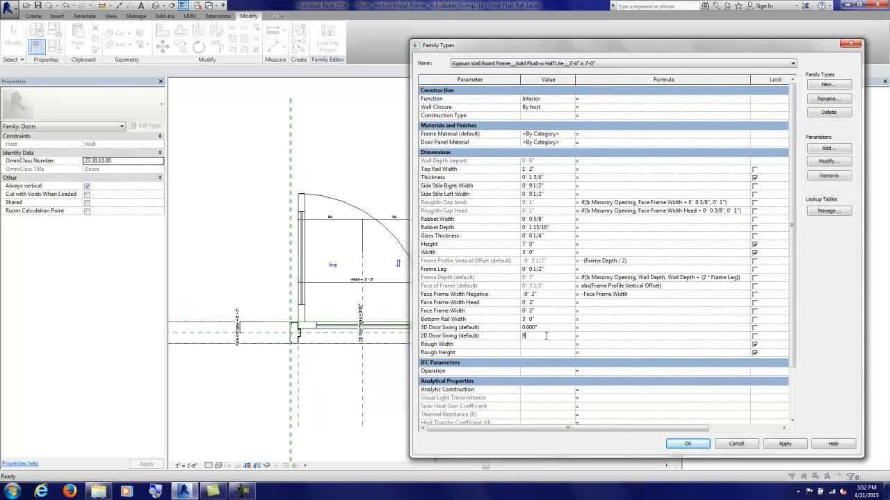
pyautogui.click(790, 447)
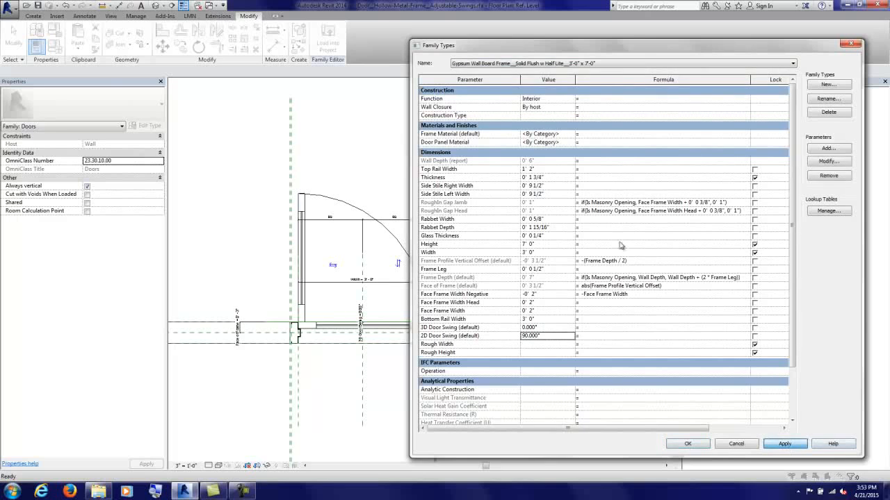
# Step: Set the 2D Door Swing of the Gypsum Wall Board Frame__Solid Flush type to 90 degrees and apply it
pyautogui.click(513, 64)
pyautogui.click(513, 78)
pyautogui.click(557, 338)
pyautogui.write('90')
pyautogui.click(784, 444)
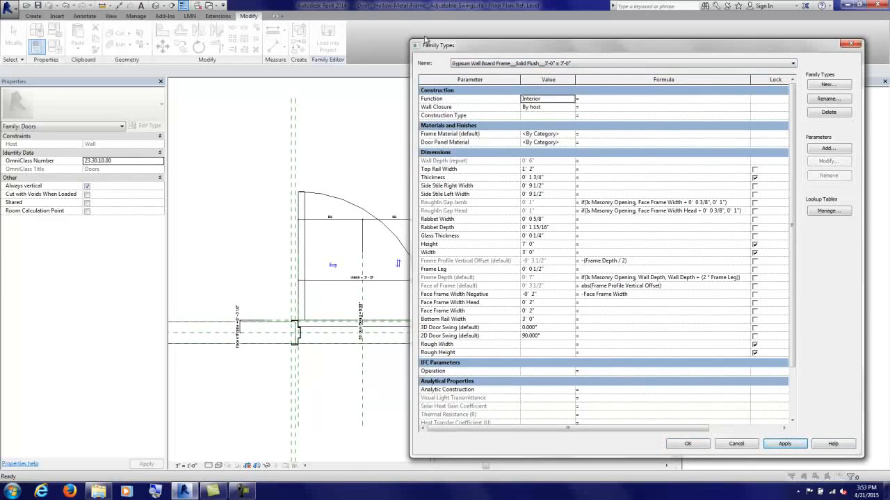
# Step: Set the 2D Door Swing of the Gypsum Wall Board Frame__Stile and Rail type to 90 degrees and apply it
pyautogui.click(485, 64)
pyautogui.click(495, 84)
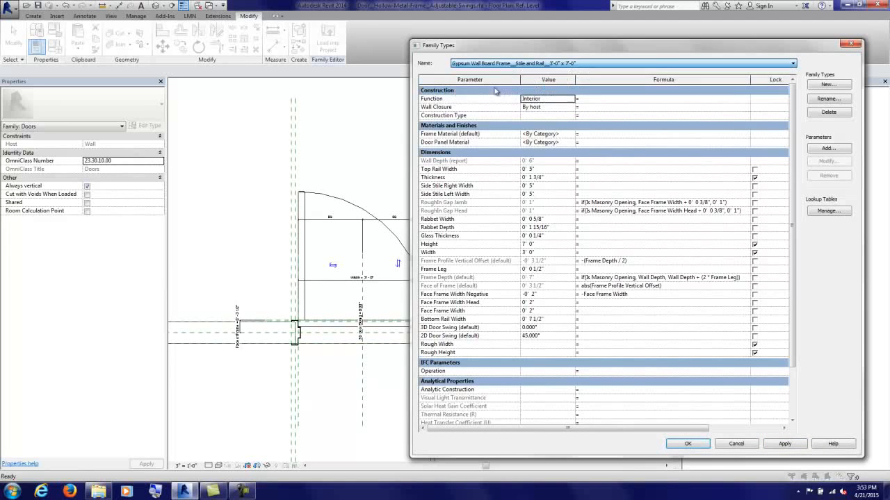
pyautogui.click(555, 336)
pyautogui.write('90')
pyautogui.click(785, 445)
# Step: Set the 2D Door Swing of the Masonry Door Frame__Solid Flush w Half Lite type to 90 degrees and apply it
pyautogui.click(552, 65)
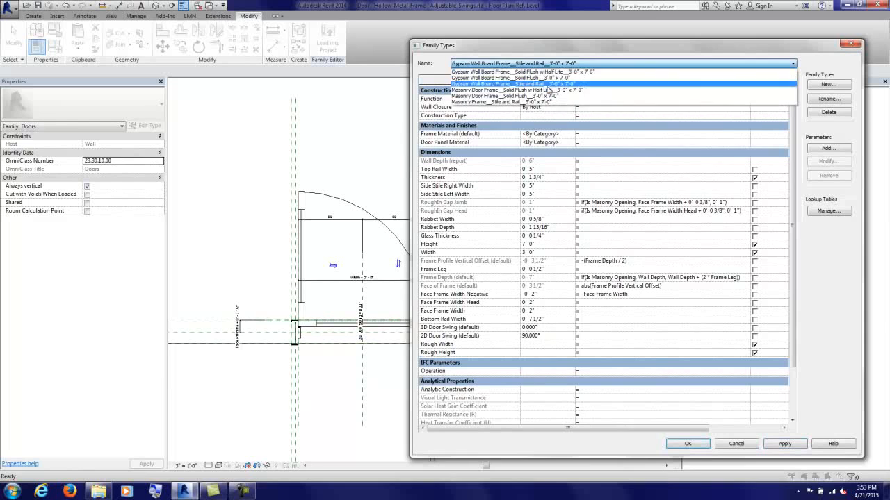
pyautogui.click(553, 101)
pyautogui.click(552, 336)
pyautogui.write('90')
pyautogui.click(784, 444)
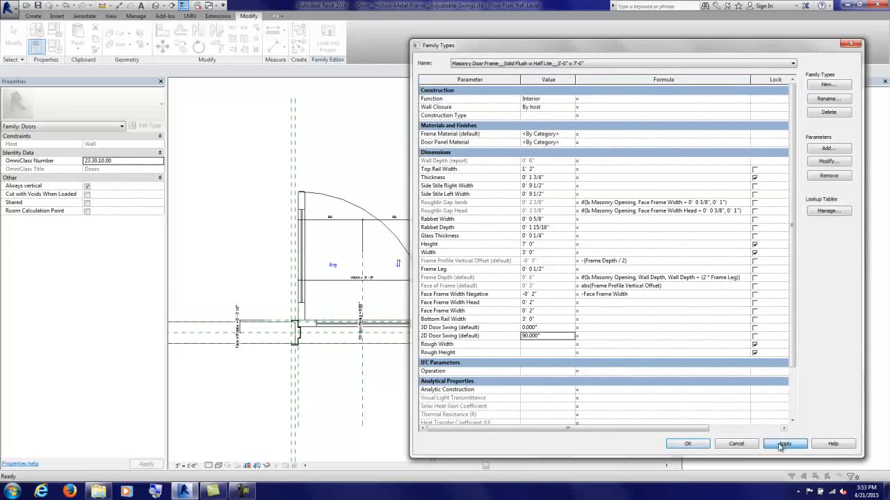
# Step: Set the 2D Door Swing of the Masonry Door Frame__Solid Flush type to 90 degrees and apply it
pyautogui.click(473, 64)
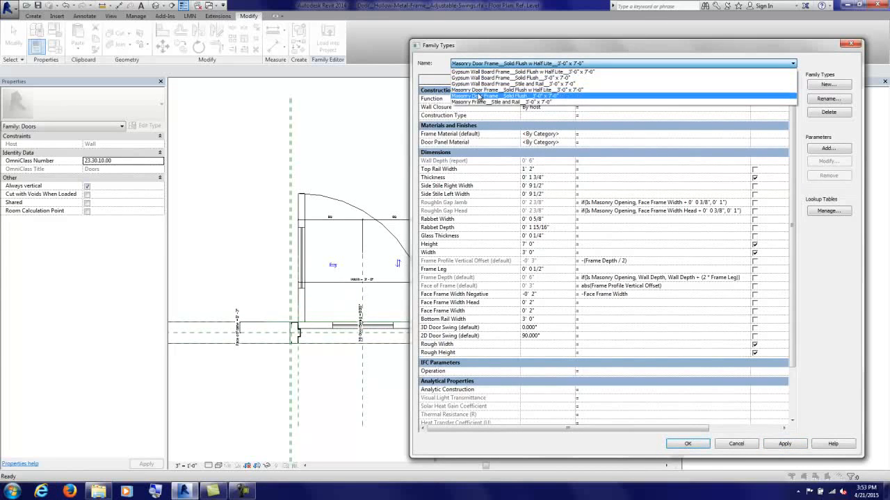
pyautogui.click(553, 93)
pyautogui.click(556, 336)
pyautogui.write('90')
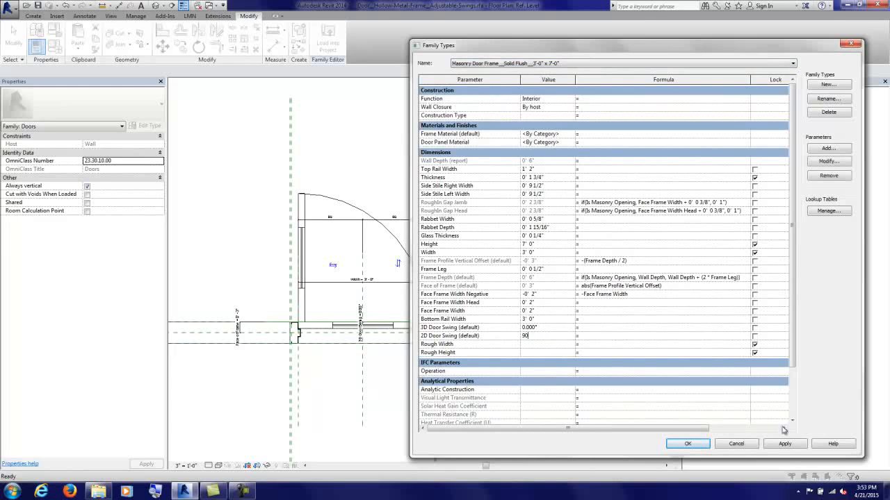
pyautogui.click(784, 444)
# Step: Make Masonry Frame__Stile and Rail the current type and accept the family type changes
pyautogui.click(509, 64)
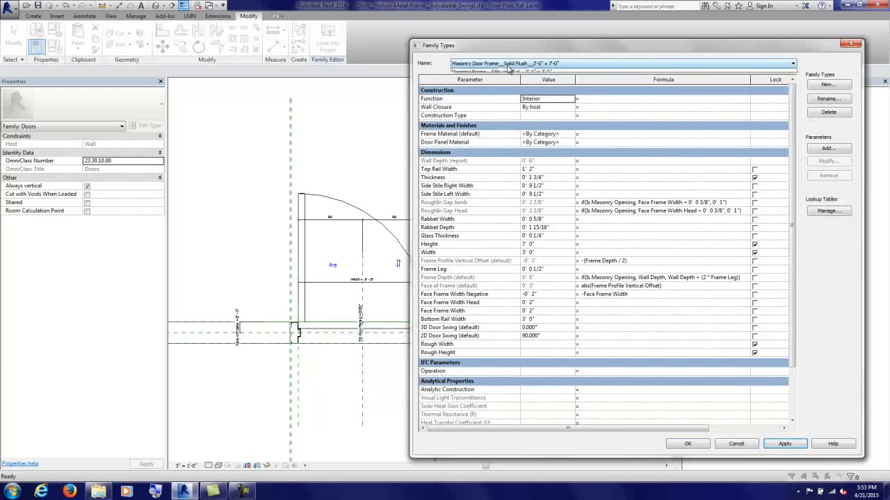
pyautogui.click(519, 102)
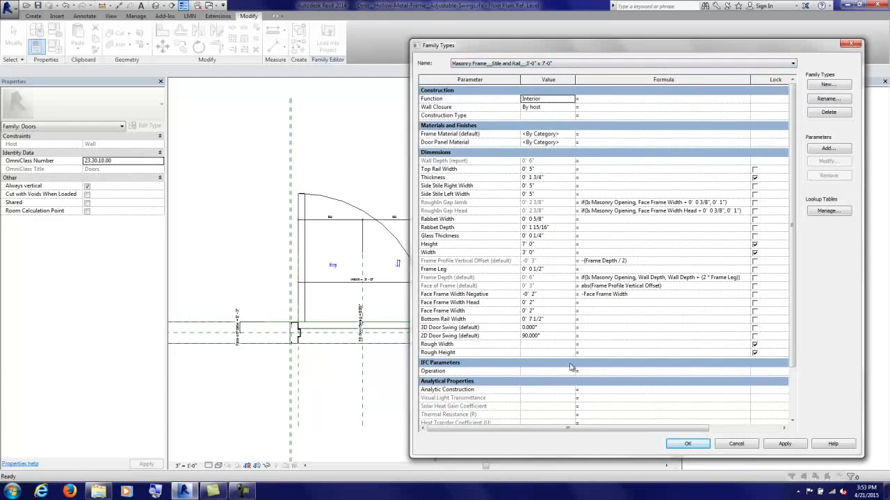
pyautogui.click(687, 444)
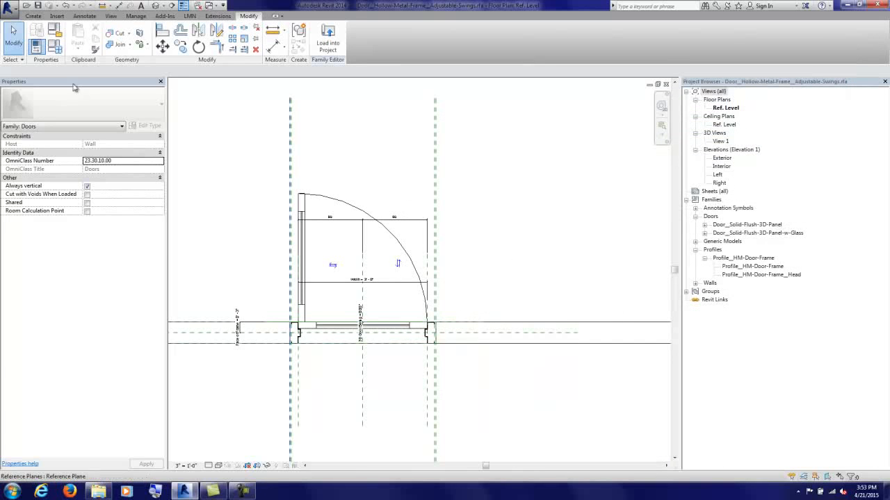
# Step: Return to the Recent Files page and start a new project from the Architectural Template
pyautogui.click(111, 15)
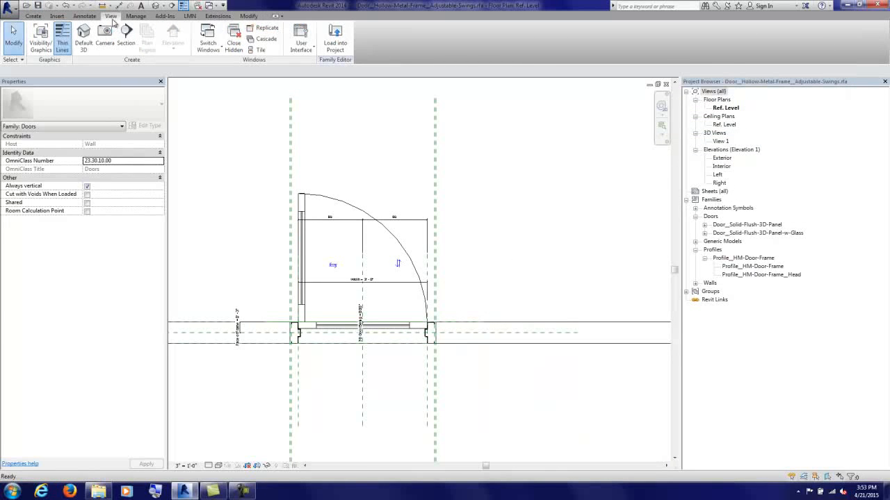
pyautogui.click(292, 52)
pyautogui.click(304, 143)
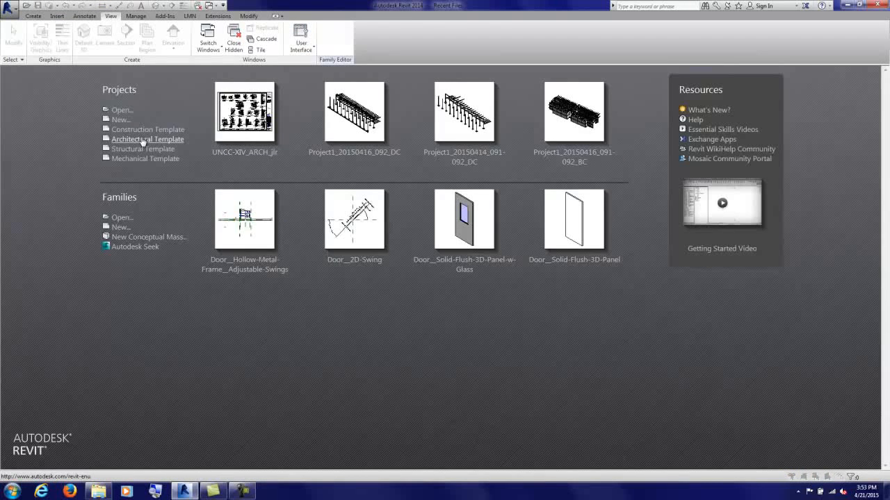
pyautogui.click(142, 140)
# Step: Draw a straight horizontal wall about 54 feet long in the middle of the Level 1 floor plan
pyautogui.click(39, 35)
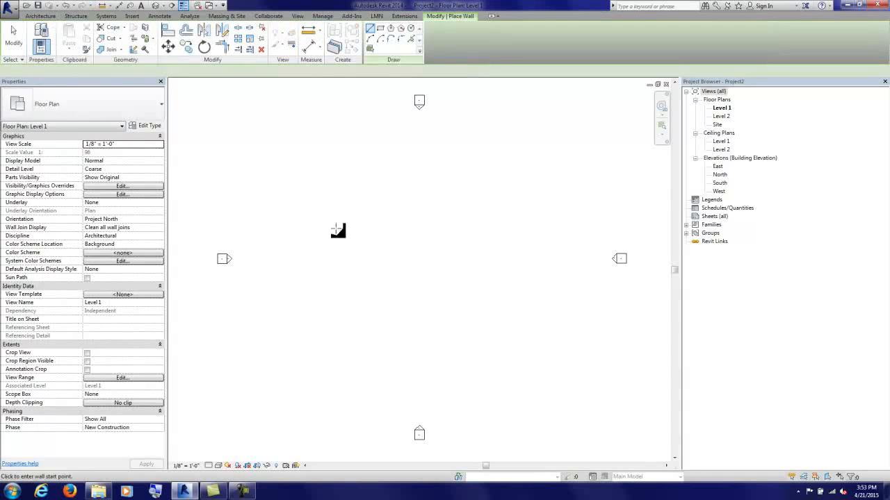
pyautogui.click(342, 247)
pyautogui.click(470, 246)
pyautogui.press('Escape')
pyautogui.press('Escape')
pyautogui.scroll(3, 408, 234)
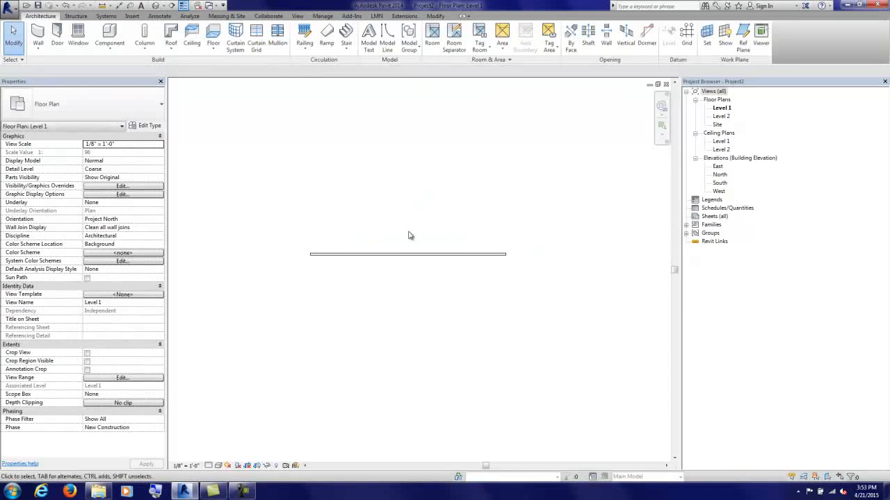
# Step: Switch to the Door__2D-Swing family and close it
pyautogui.click(210, 6)
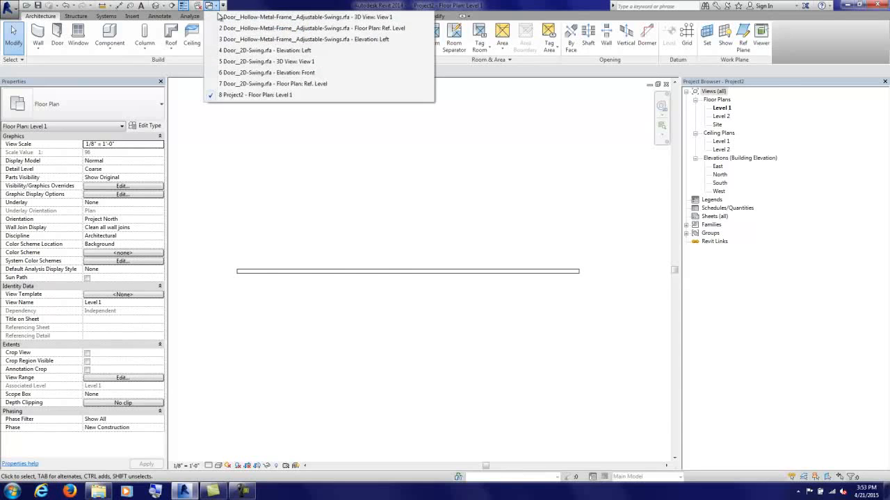
pyautogui.click(230, 51)
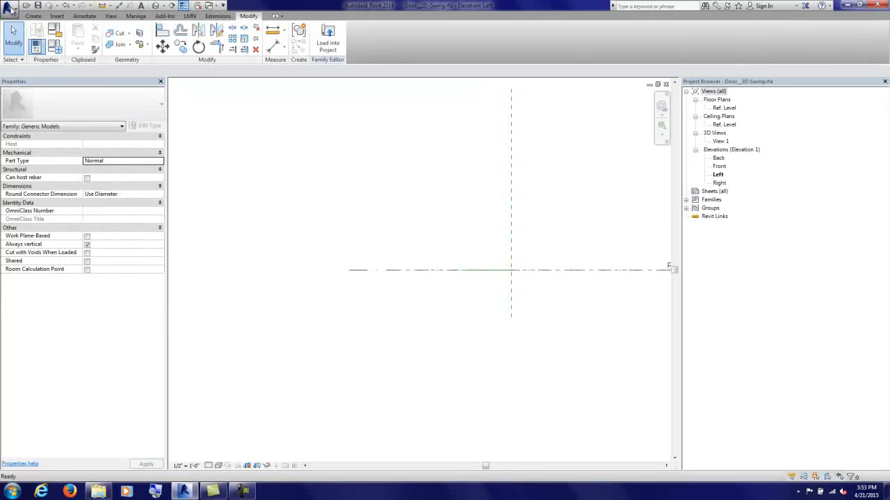
pyautogui.click(12, 8)
pyautogui.click(42, 269)
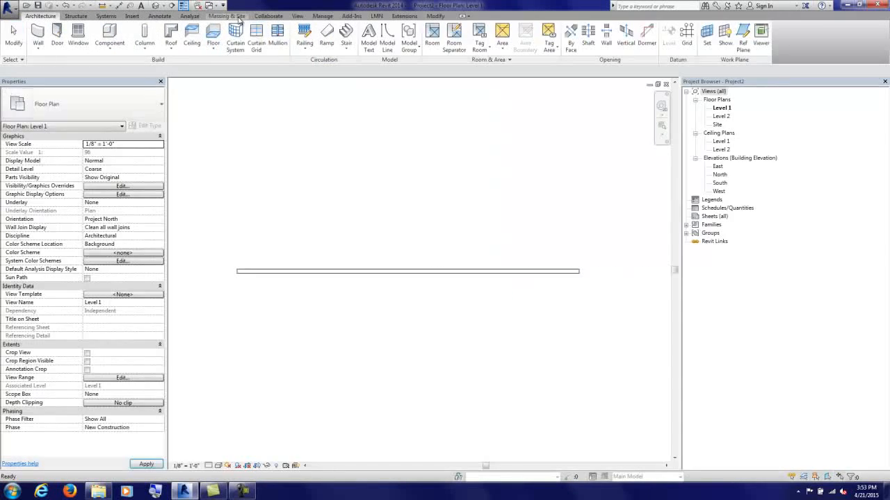
# Step: Load the hollow metal frame door family into Project2 and place a Masonry Door Frame__Solid Flush door about 10'-6" from the wall's left end
pyautogui.click(210, 5)
pyautogui.click(232, 29)
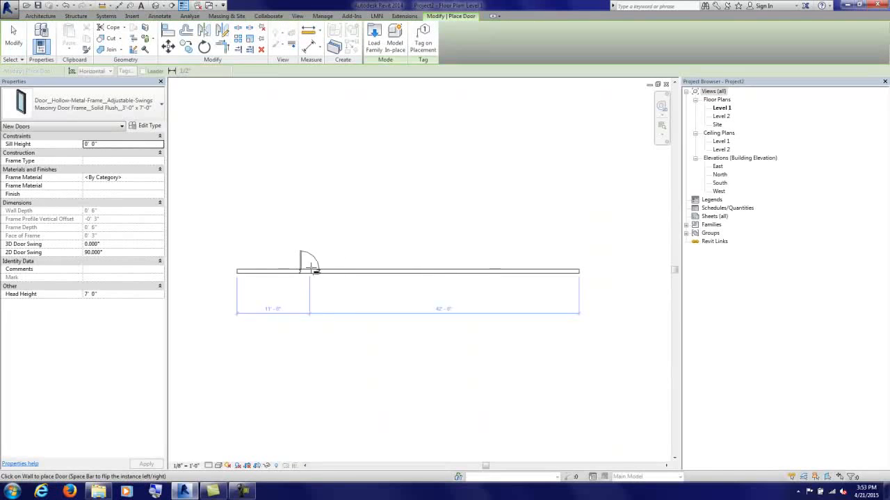
pyautogui.click(303, 269)
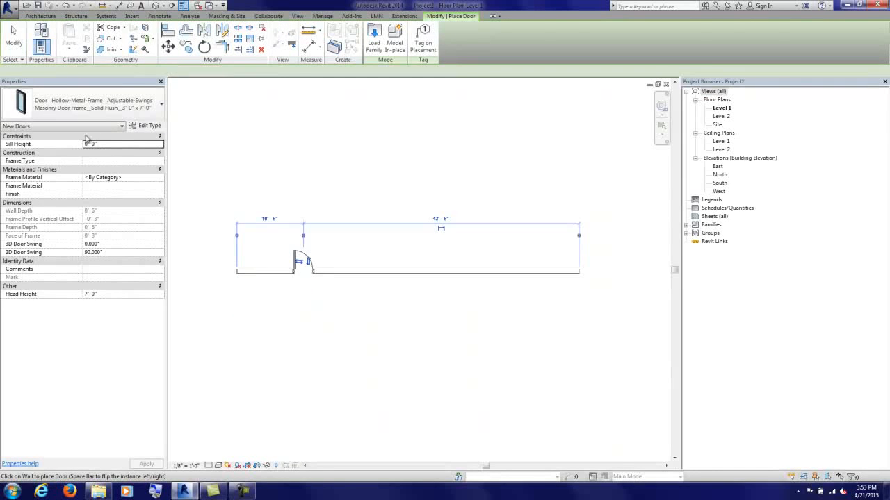
pyautogui.click(13, 34)
# Step: Try the placed door as Gypsum Wall Board Frame__Solid Flush w Half Lite, and change its type to Gypsum Wall Board Frame__Solid Flush
pyautogui.scroll(5, 285, 268)
pyautogui.scroll(2, 276, 261)
pyautogui.click(321, 258)
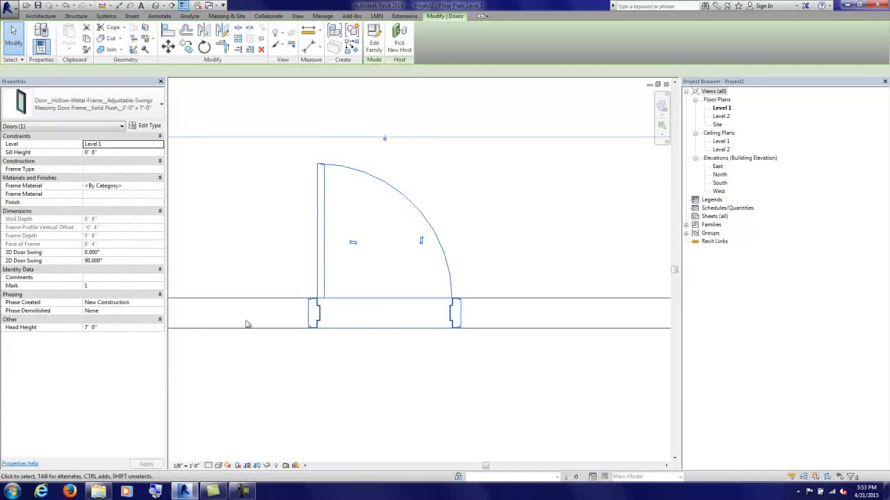
pyautogui.scroll(2, 402, 368)
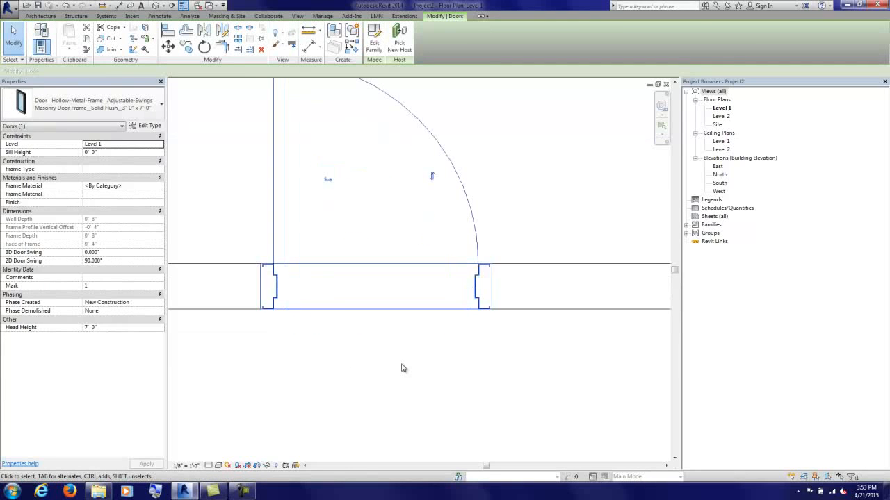
pyautogui.click(89, 107)
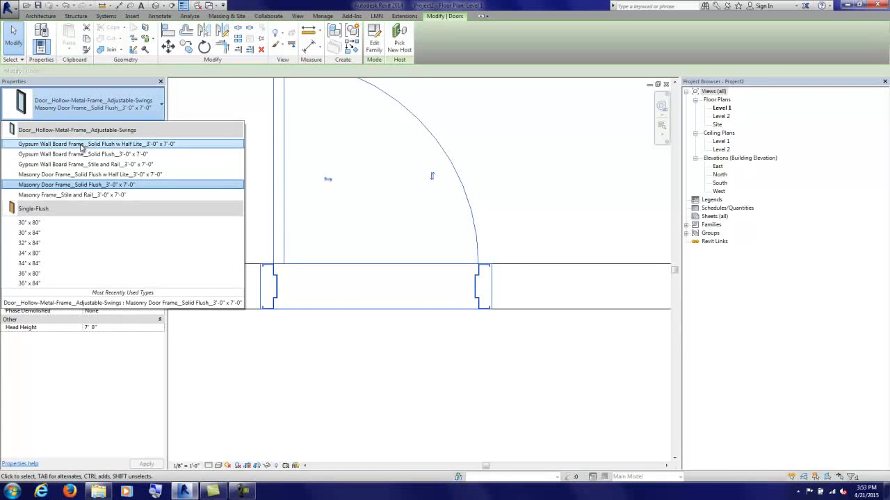
pyautogui.click(213, 355)
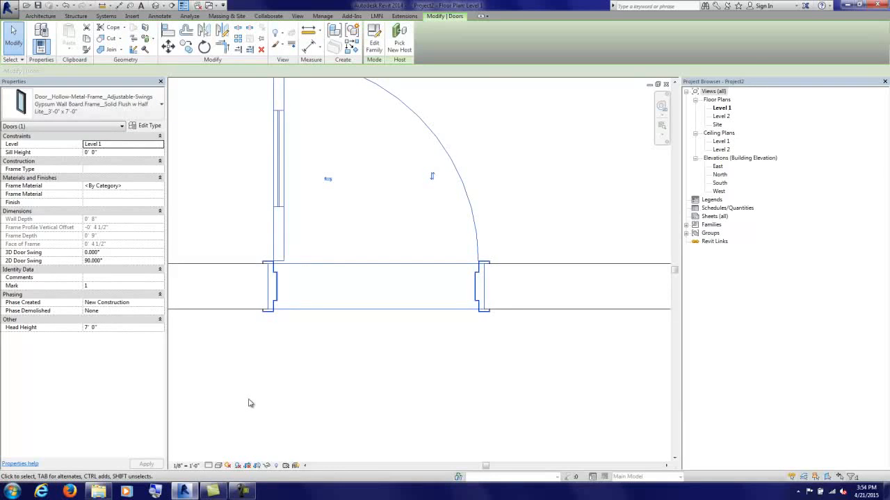
pyautogui.click(121, 109)
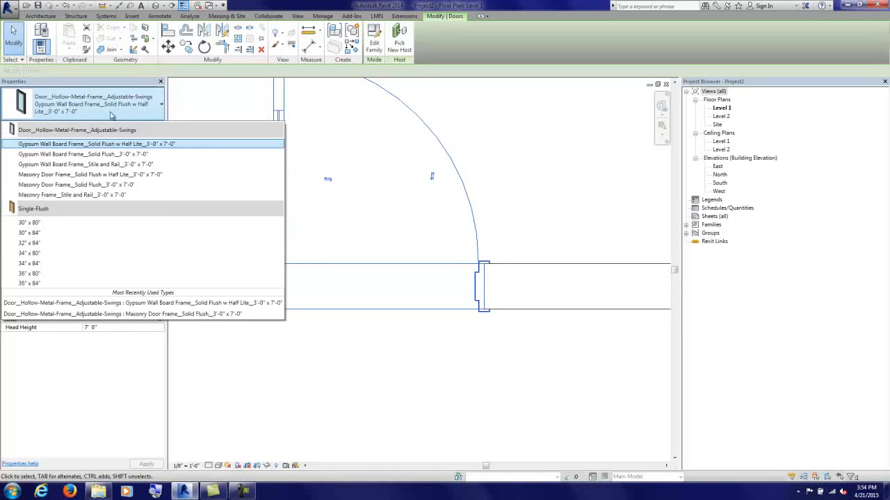
pyautogui.click(104, 156)
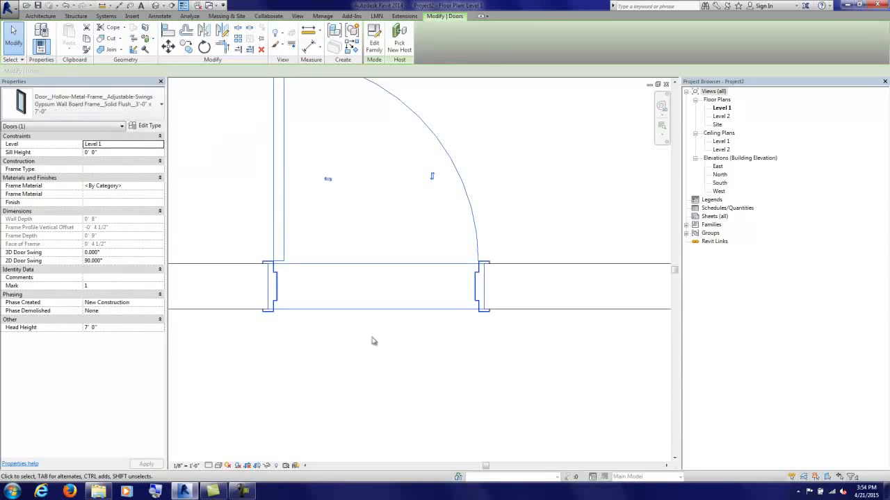
# Step: Set the placed door's 2D Door Swing to 45 degrees
pyautogui.moveTo(375, 240); pyautogui.dragTo(357, 312, button='middle')
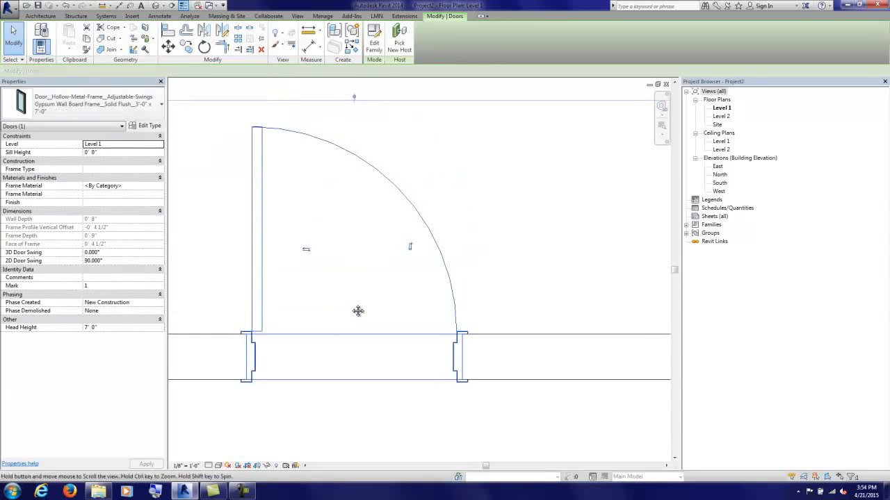
pyautogui.click(119, 260)
pyautogui.write('45')
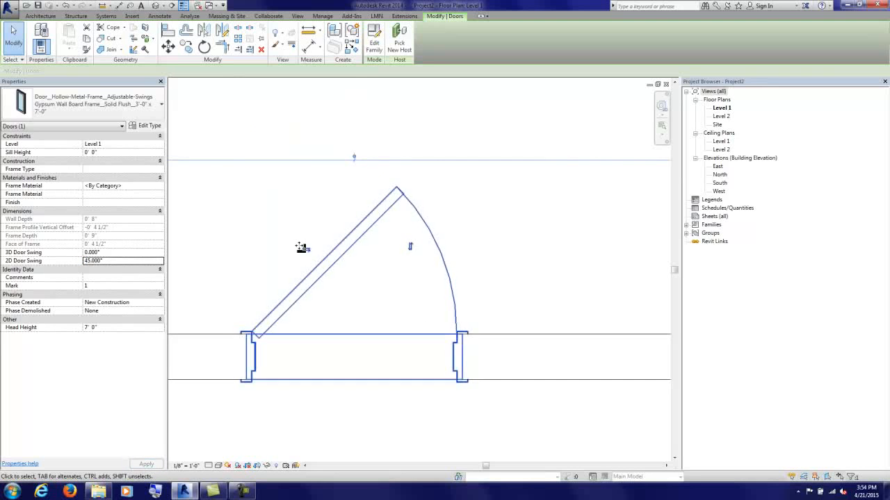
# Step: Try to set the placed door's 2D Door Swing to 0 degrees
pyautogui.click(123, 261)
pyautogui.write('0')
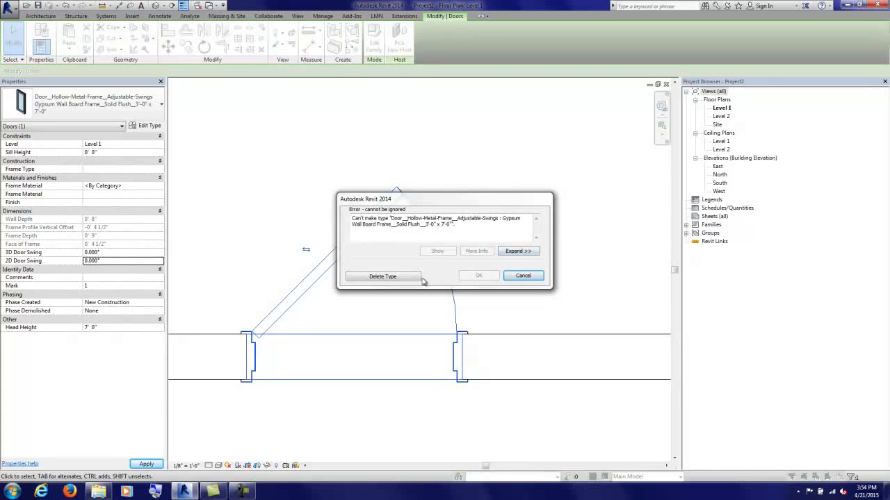
pyautogui.click(523, 276)
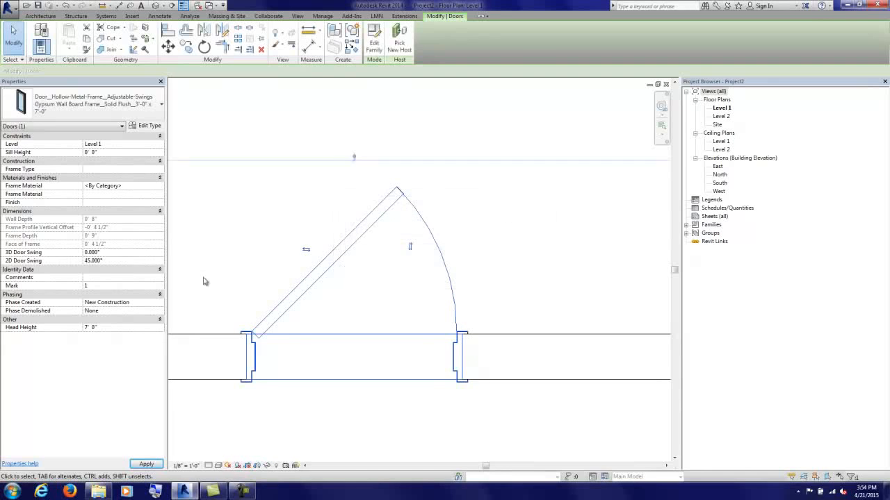
# Step: Set the placed door's 2D Door Swing to 90 degrees and inspect the door in plan
pyautogui.click(135, 262)
pyautogui.write('90')
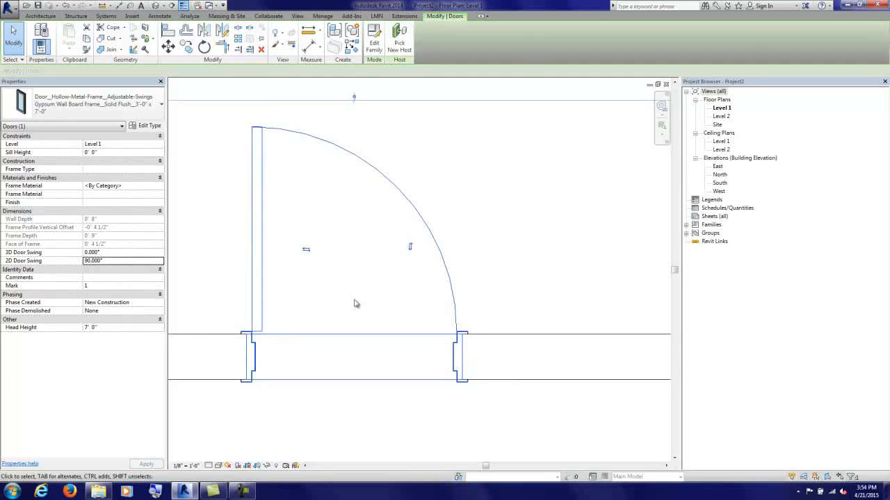
pyautogui.click(386, 413)
pyautogui.scroll(-2, 264, 228)
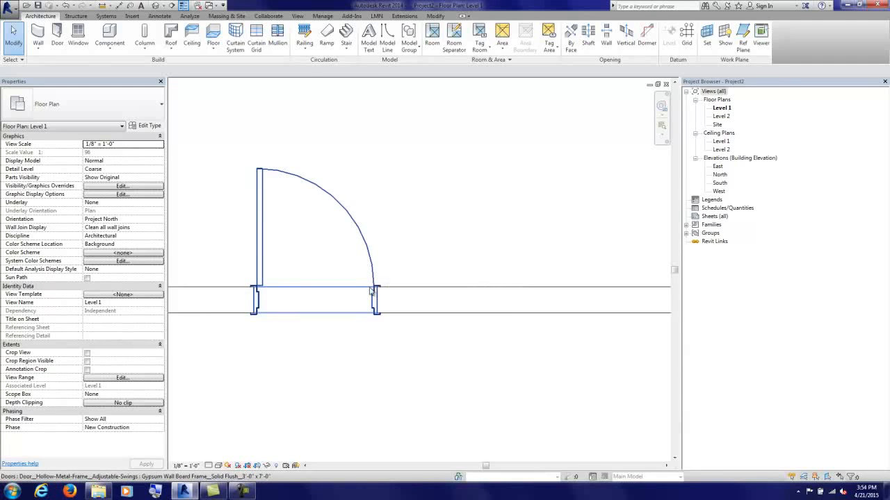
pyautogui.scroll(3, 286, 276)
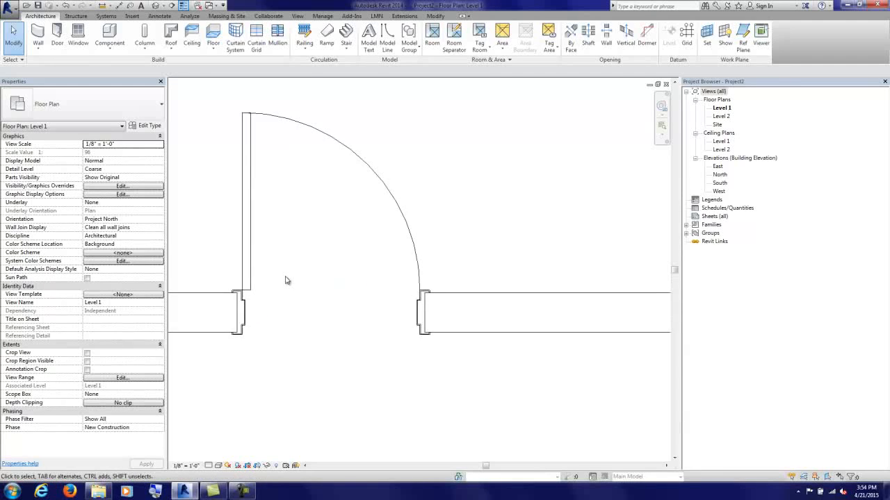
pyautogui.moveTo(301, 256); pyautogui.dragTo(308, 292, button='middle')
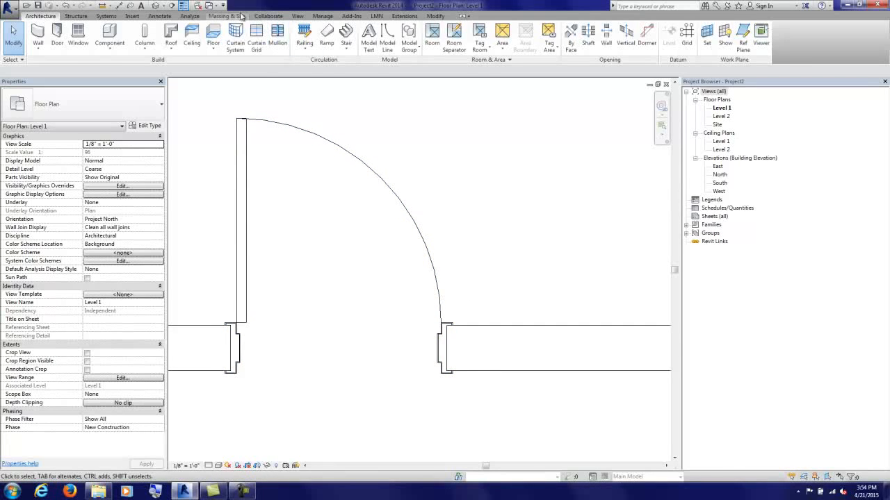
# Step: Open the default 3D view of the project and display the wall and door in a shaded visual style
pyautogui.click(297, 16)
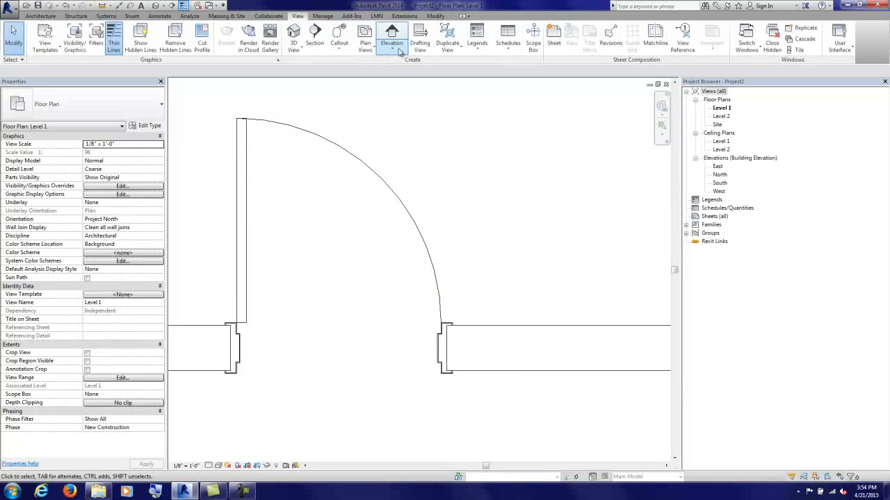
pyautogui.click(300, 54)
pyautogui.click(316, 65)
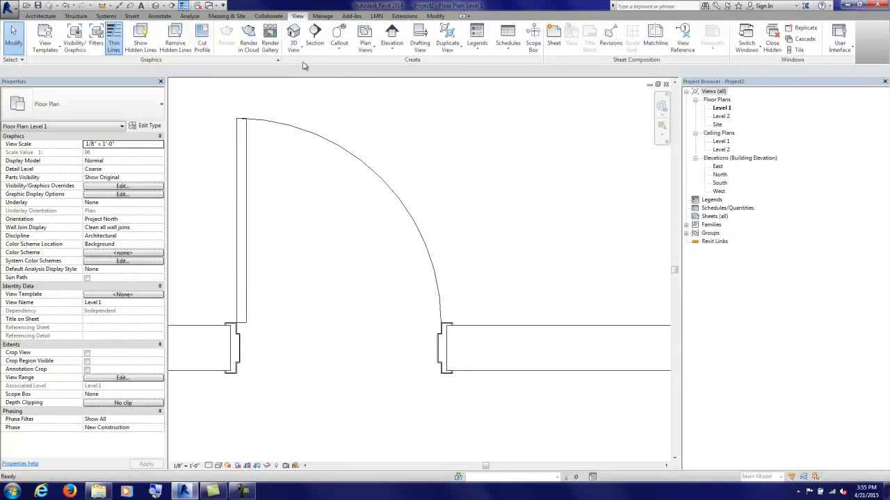
pyautogui.click(218, 465)
pyautogui.click(235, 428)
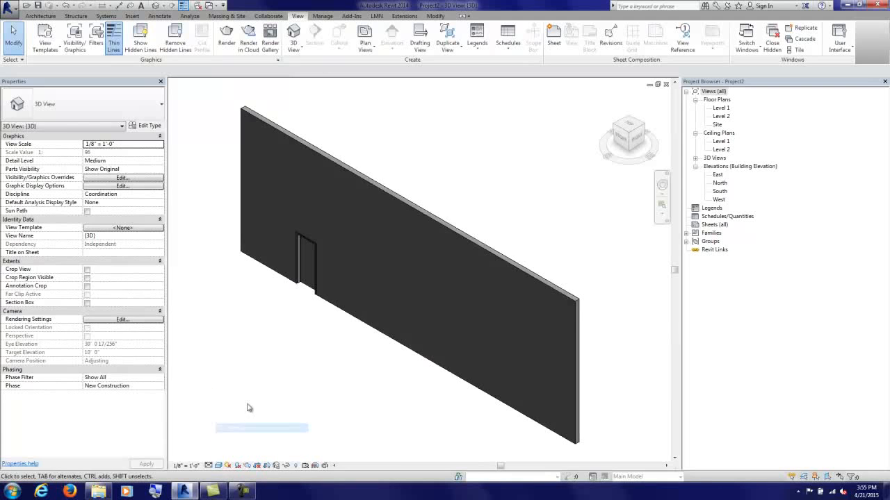
pyautogui.moveTo(385, 393)
pyautogui.keyDown('shift'); pyautogui.mouseDown(button='middle')
pyautogui.moveTo(299, 363)
pyautogui.moveTo(387, 343)
pyautogui.moveTo(404, 354)
pyautogui.mouseUp(button='middle'); pyautogui.keyUp('shift')
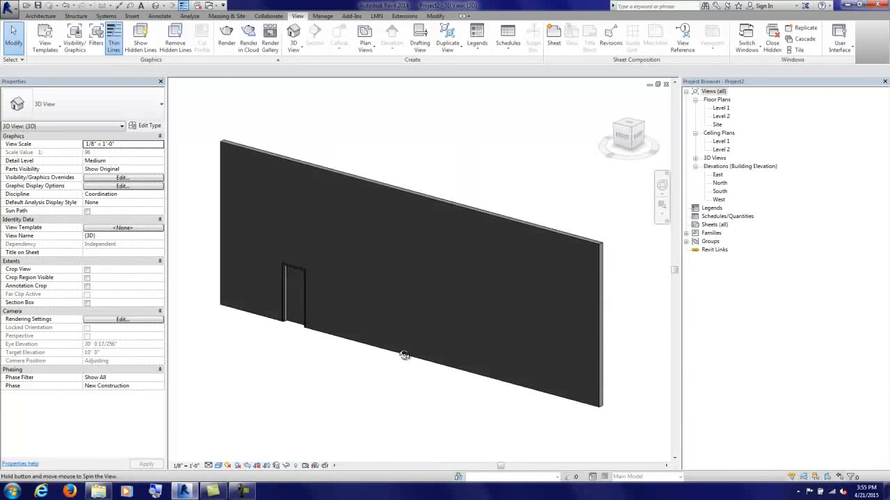
# Step: Open the Level 1 floor plan and copy the placed door 4' along the wall
pyautogui.doubleClick(723, 107)
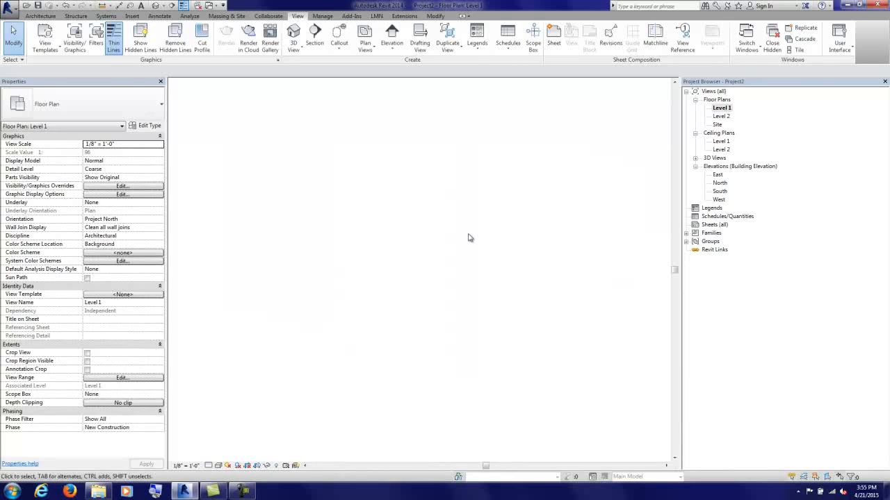
pyautogui.scroll(-2, 381, 229)
pyautogui.click(385, 224)
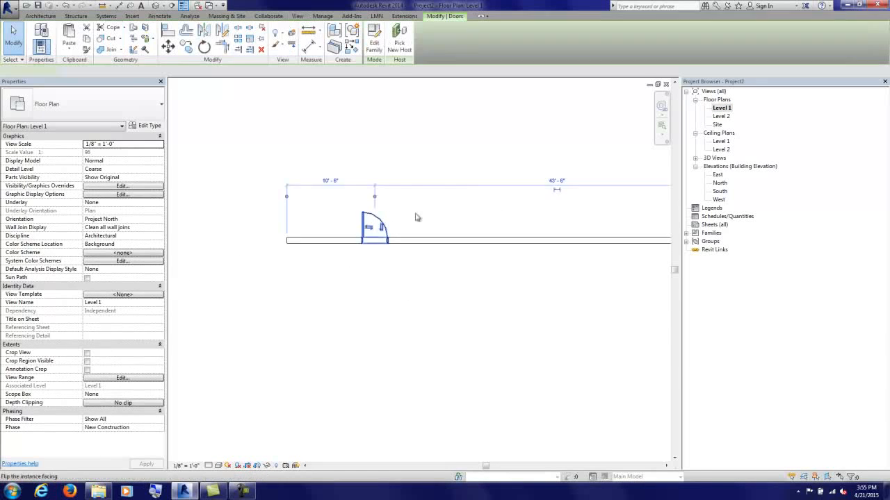
pyautogui.moveTo(460, 214); pyautogui.dragTo(353, 203, button='middle')
pyautogui.click(117, 105)
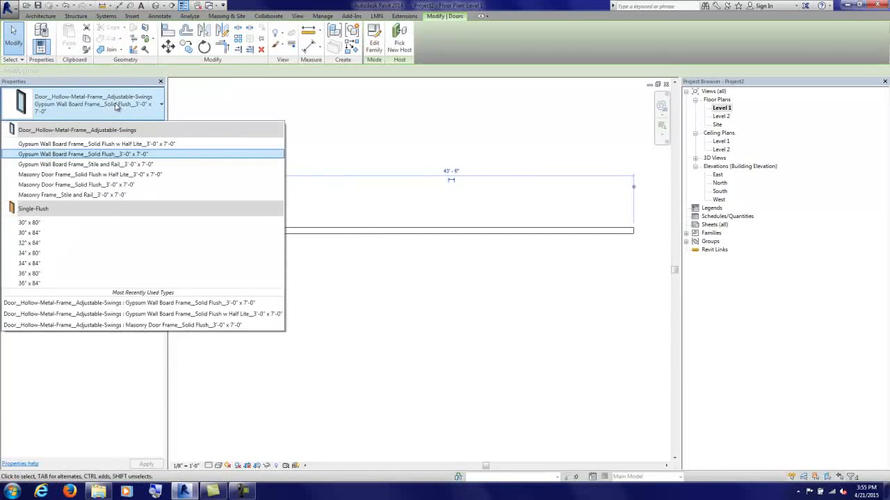
pyautogui.click(240, 108)
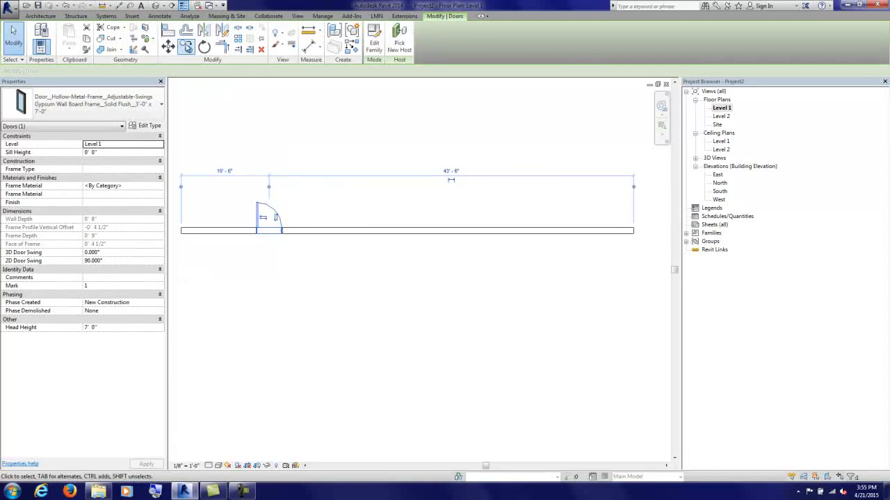
pyautogui.click(185, 46)
pyautogui.click(274, 148)
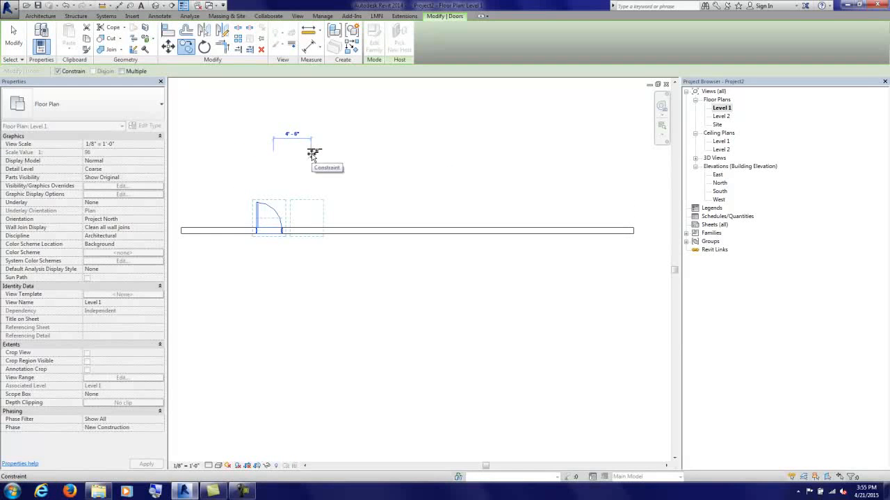
pyautogui.write('4')
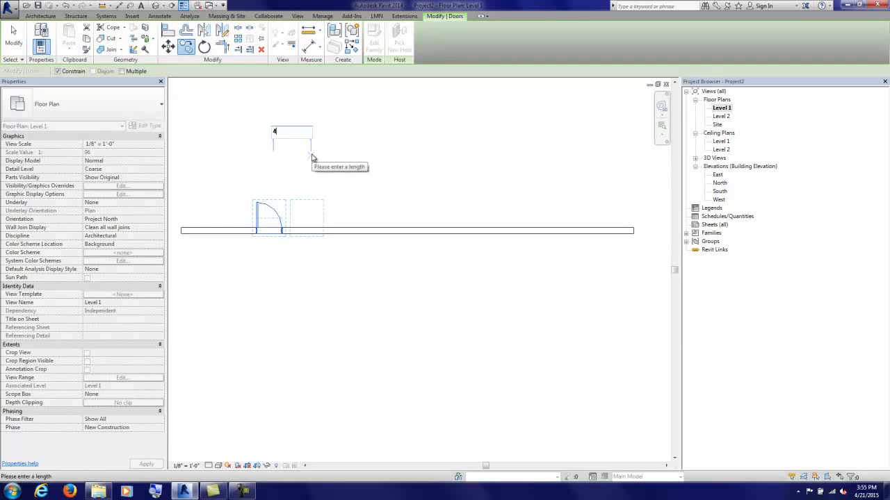
pyautogui.press('Return')
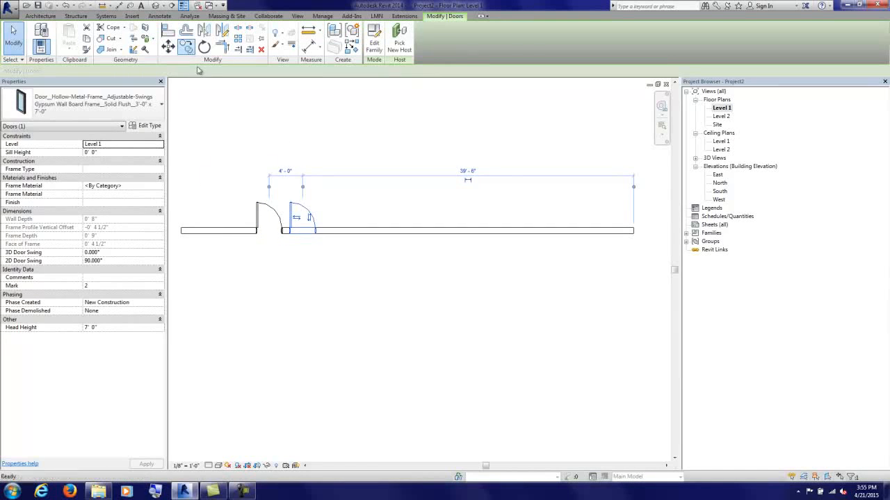
# Step: Copy the second door 4' along the wall to add a third, and copy that one 4' further for a fourth
pyautogui.click(285, 176)
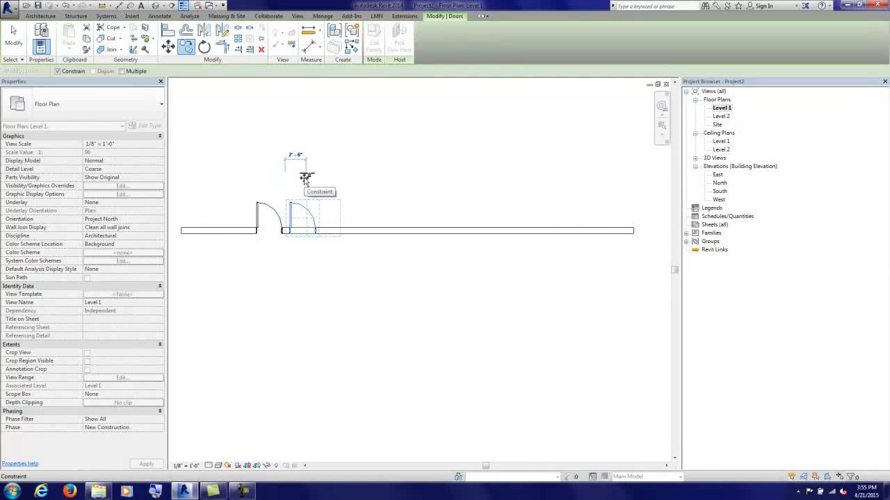
pyautogui.write('4')
pyautogui.press('Return')
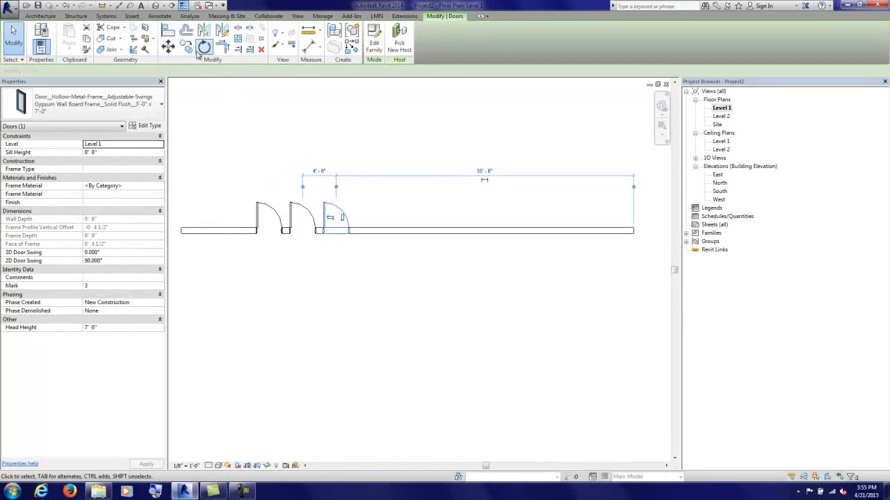
pyautogui.click(186, 48)
pyautogui.click(300, 173)
pyautogui.write('4')
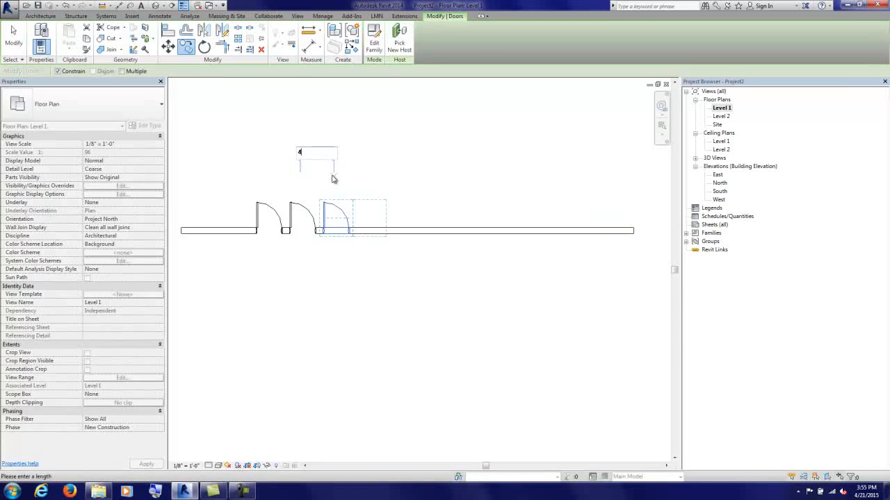
pyautogui.press('Return')
# Step: Add a fifth and a sixth door by copying the last one in the row 4' along the wall each time
pyautogui.click(186, 48)
pyautogui.click(299, 146)
pyautogui.write('4')
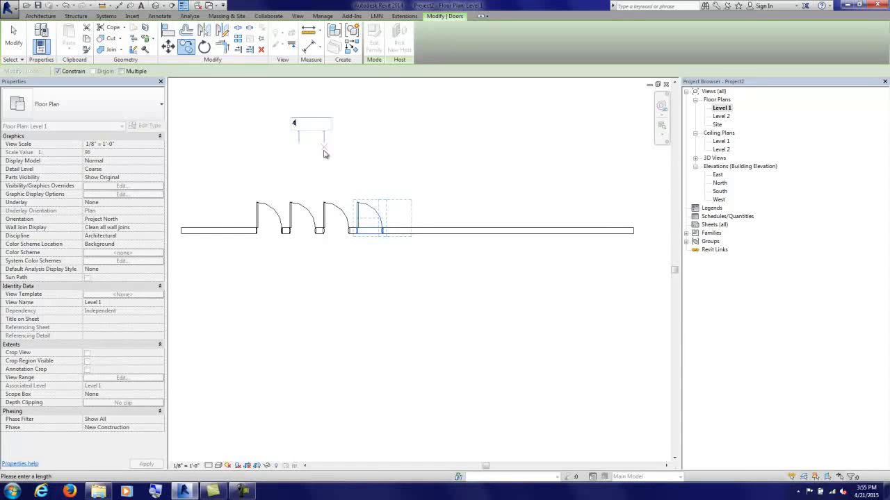
pyautogui.press('Return')
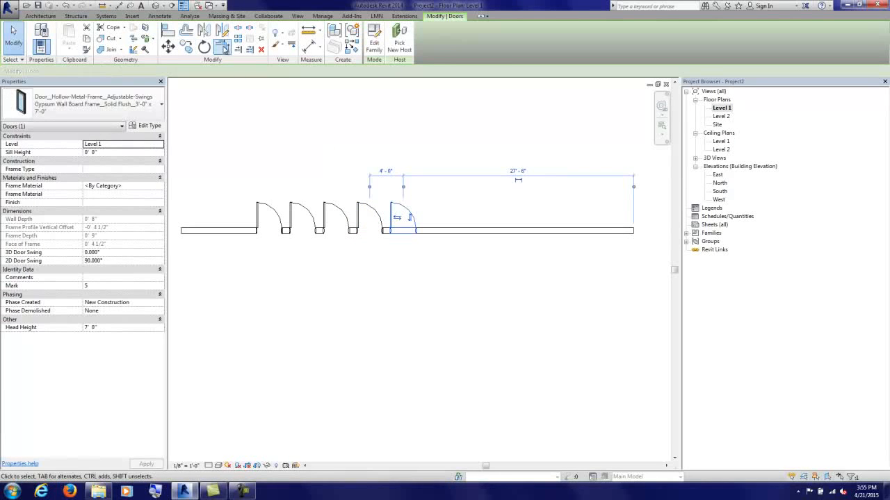
pyautogui.click(186, 46)
pyautogui.click(290, 151)
pyautogui.write('4')
pyautogui.press('Return')
# Step: Open the {3D} view, deselect the last door and view the row of six doors up close
pyautogui.click(695, 157)
pyautogui.doubleClick(718, 167)
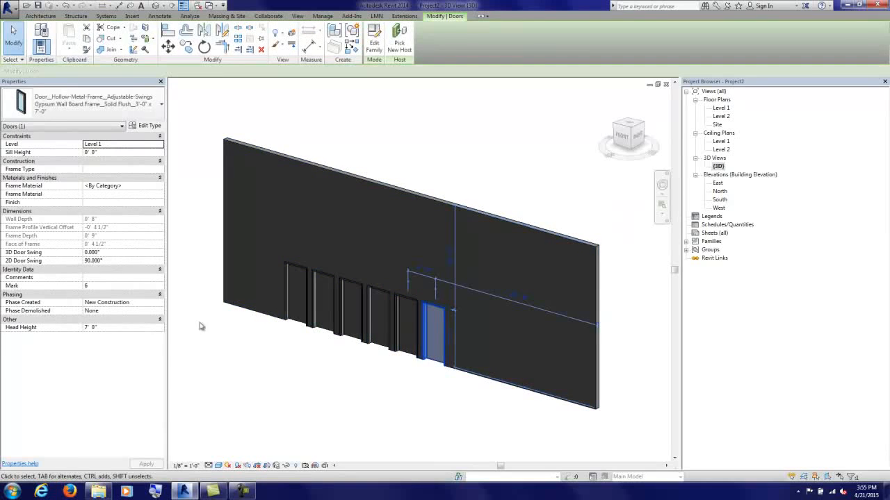
pyautogui.click(14, 42)
pyautogui.scroll(3, 342, 358)
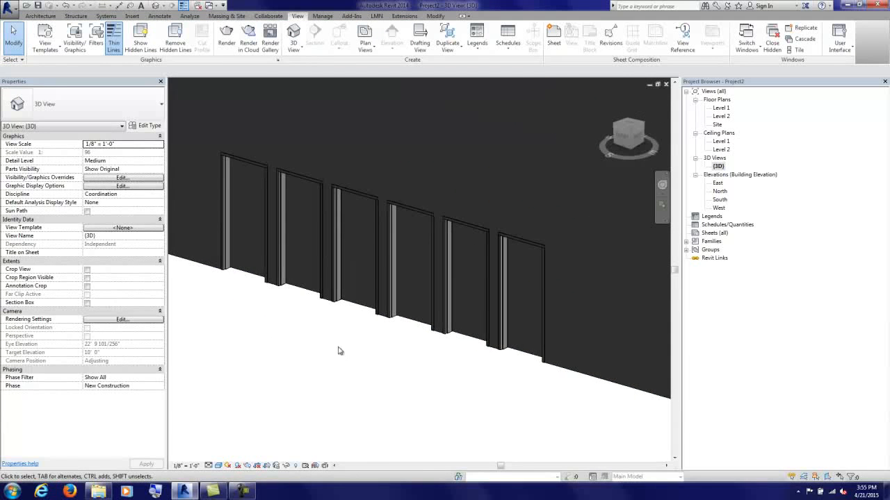
# Step: Assign the Gypsum Wall Board Frame Solid Flush w Half Lite type to the first door and Gypsum Wall Board Frame Solid Flush to the second
pyautogui.click(293, 280)
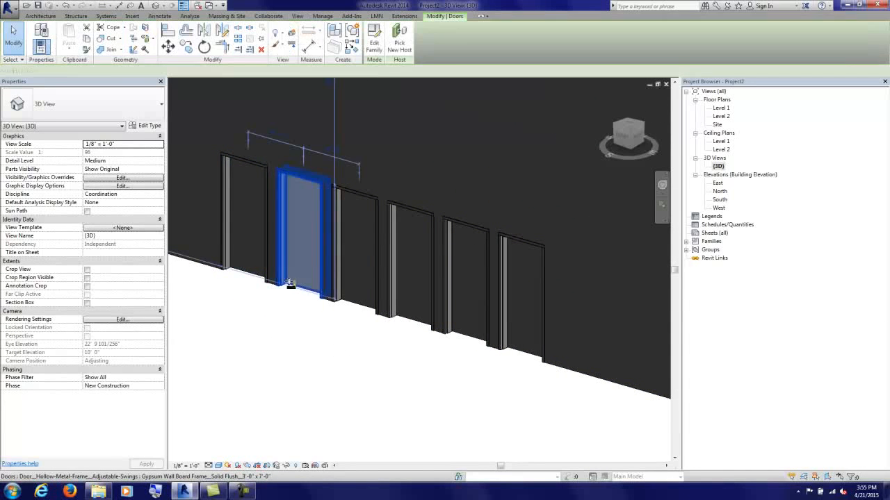
pyautogui.click(234, 222)
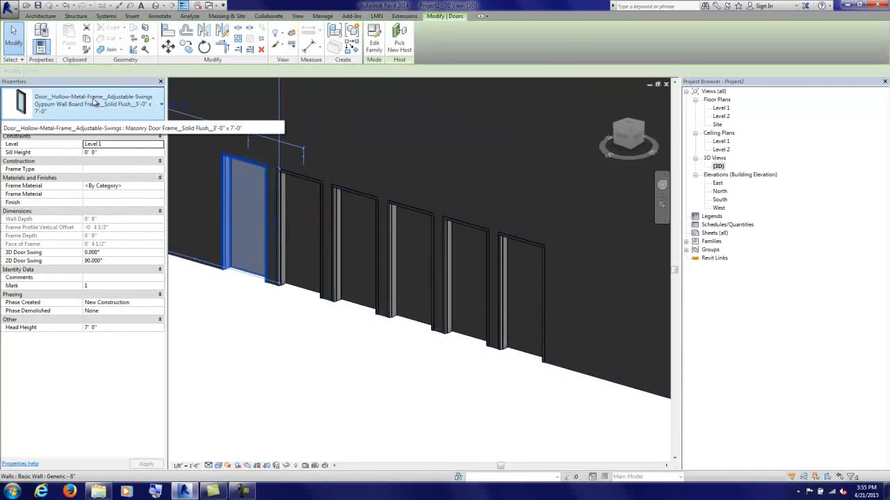
pyautogui.click(92, 105)
pyautogui.click(69, 144)
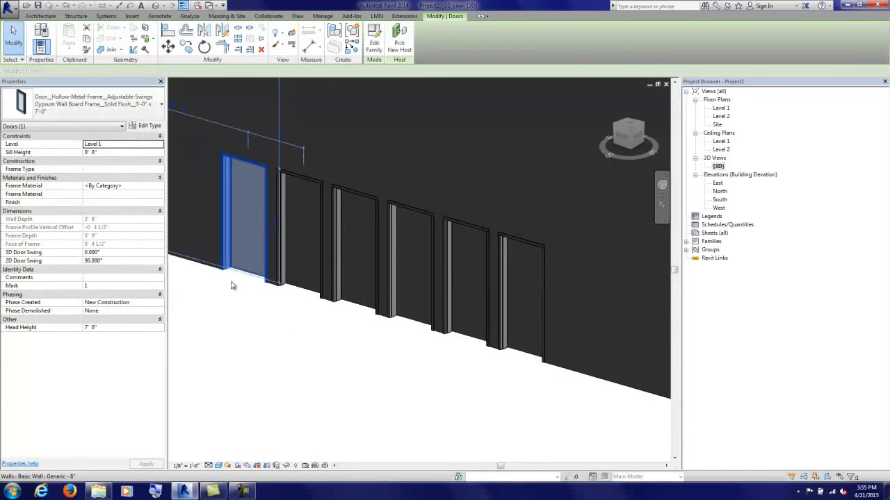
pyautogui.click(304, 291)
pyautogui.click(92, 105)
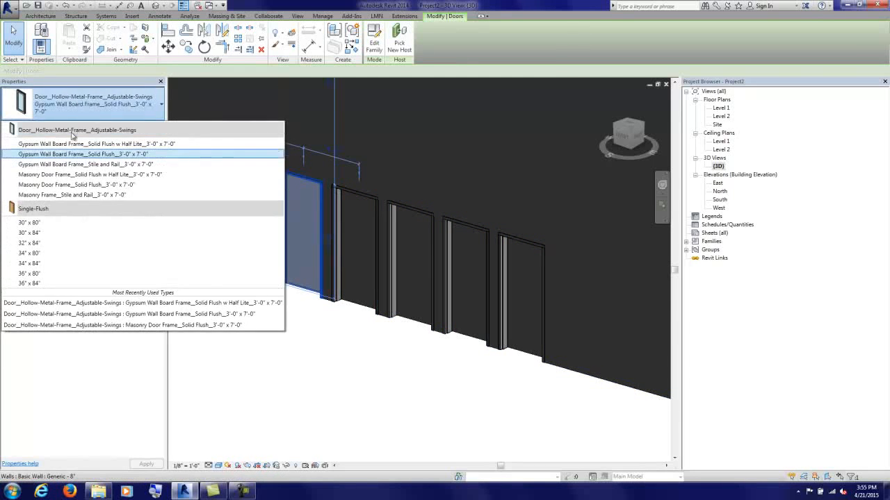
pyautogui.click(78, 155)
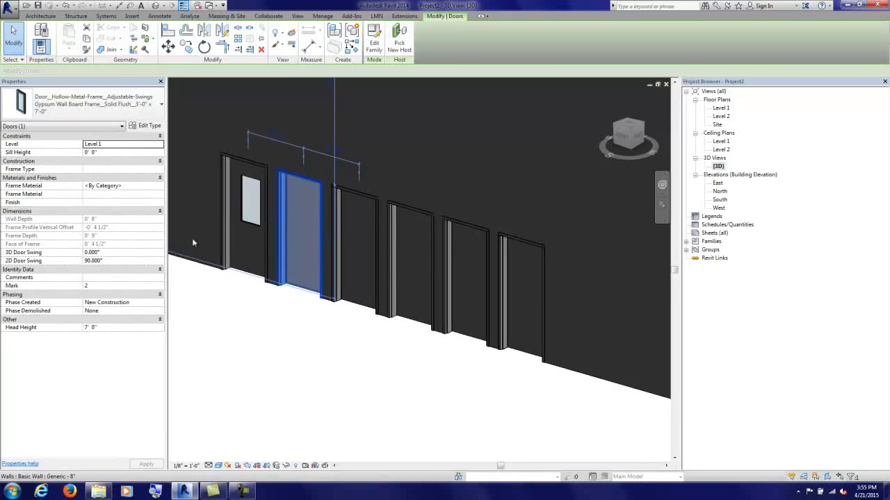
# Step: Change the third door to Gypsum Wall Board Frame Stile and Rail and the fourth to Masonry Door Frame Solid Flush w Half Lite
pyautogui.click(361, 301)
pyautogui.click(90, 104)
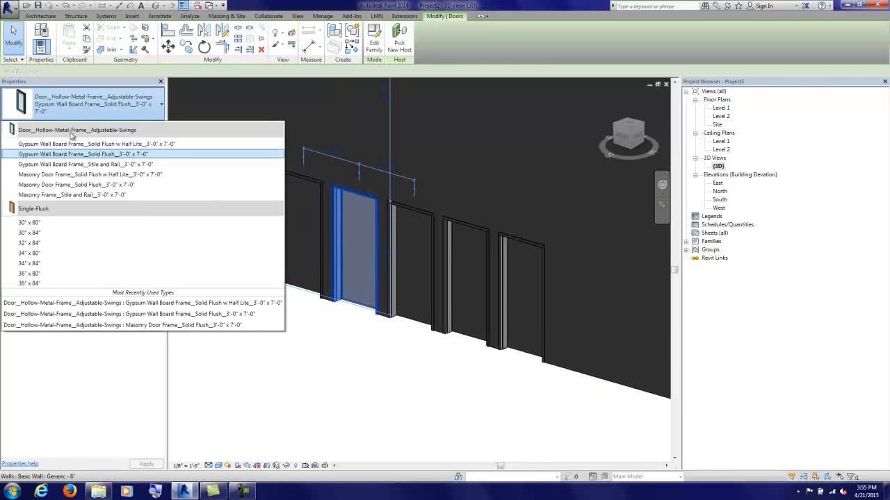
pyautogui.click(71, 165)
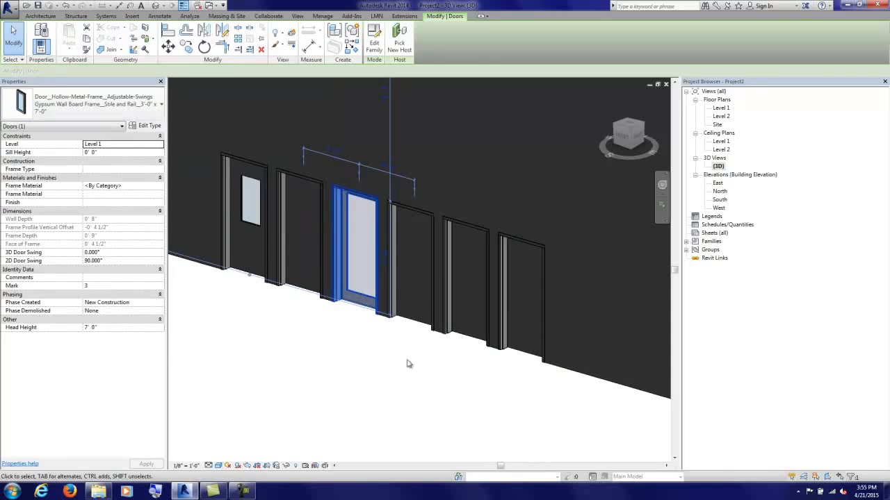
pyautogui.click(406, 323)
pyautogui.click(91, 105)
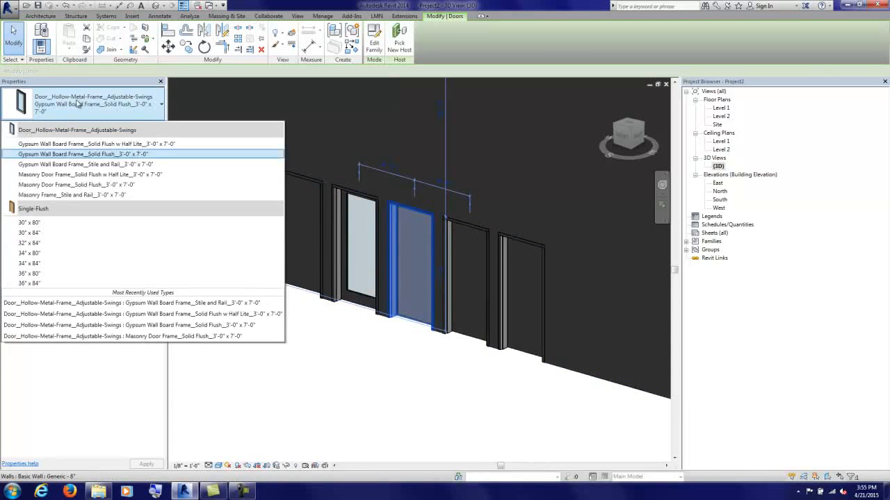
pyautogui.click(70, 175)
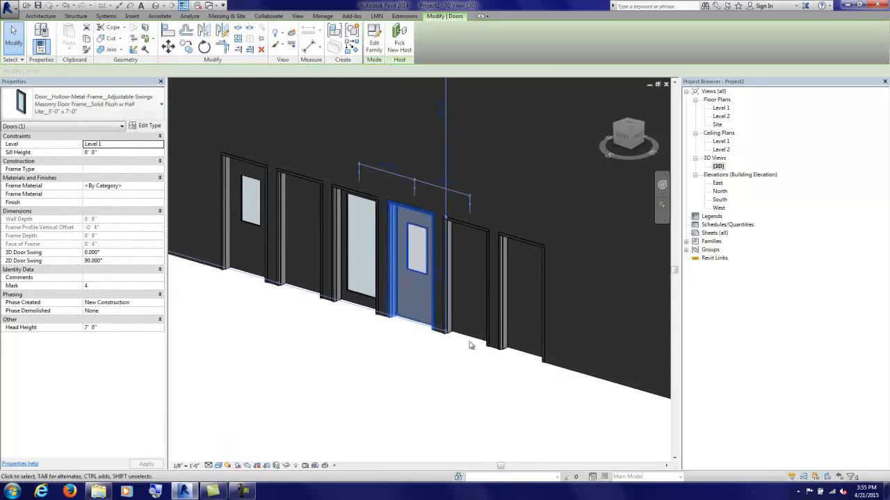
# Step: Change the fifth door to Masonry Door Frame Solid Flush and the sixth to Masonry Frame Stile and Rail, and clear the selection
pyautogui.click(468, 335)
pyautogui.click(111, 104)
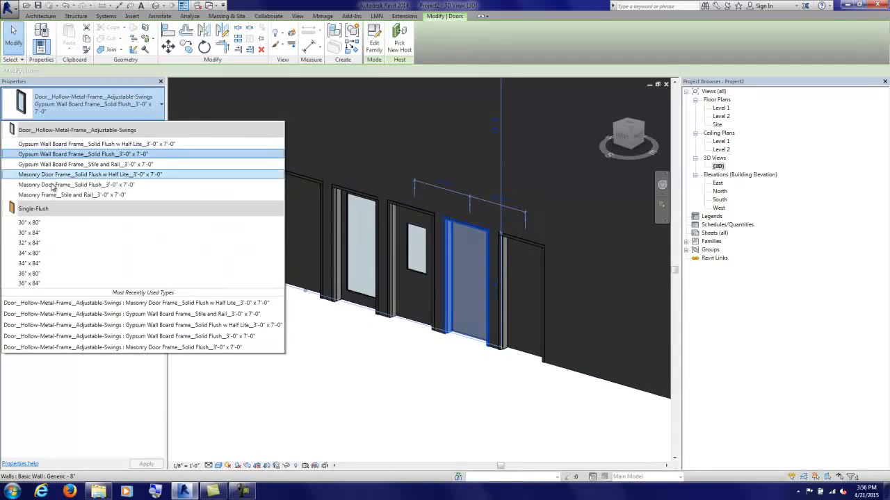
pyautogui.click(70, 185)
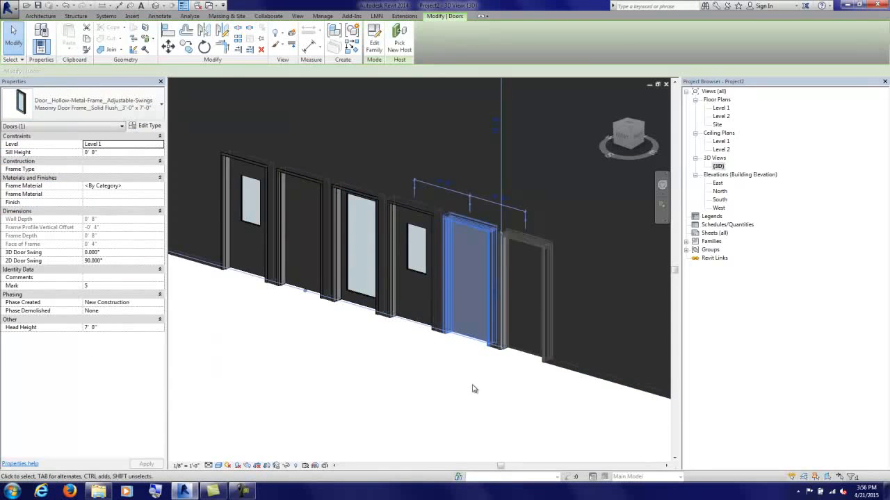
pyautogui.click(526, 351)
pyautogui.click(66, 110)
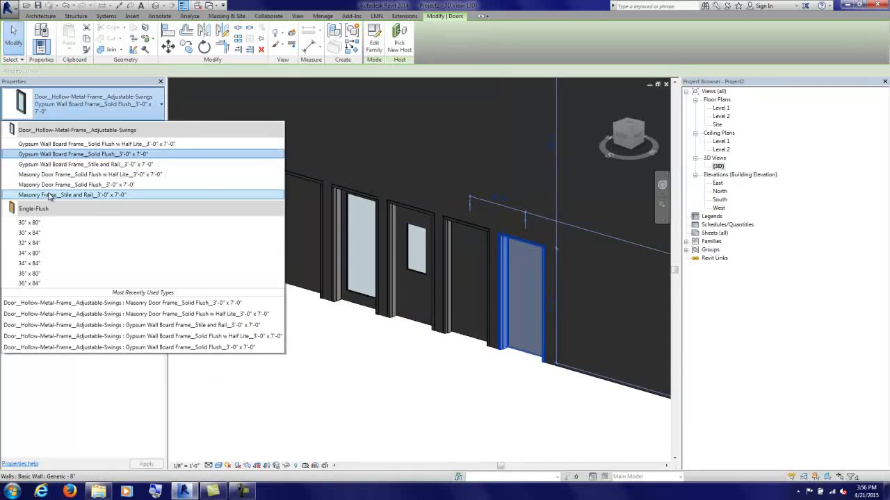
pyautogui.click(51, 197)
pyautogui.click(349, 360)
pyautogui.moveTo(348, 360)
pyautogui.keyDown('shift'); pyautogui.mouseDown(button='middle')
pyautogui.moveTo(338, 364)
pyautogui.moveTo(413, 361)
pyautogui.moveTo(384, 365)
pyautogui.moveTo(326, 345)
pyautogui.moveTo(350, 376)
pyautogui.mouseUp(button='middle'); pyautogui.keyUp('shift')
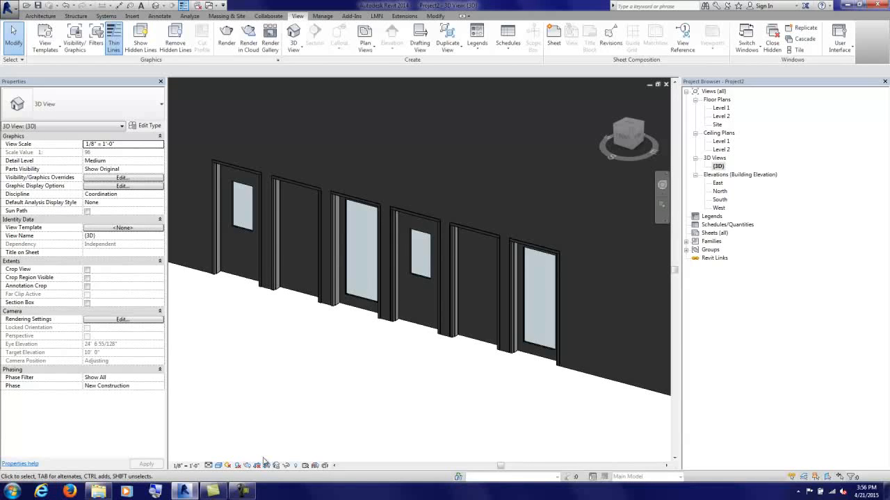
pyautogui.click(243, 491)
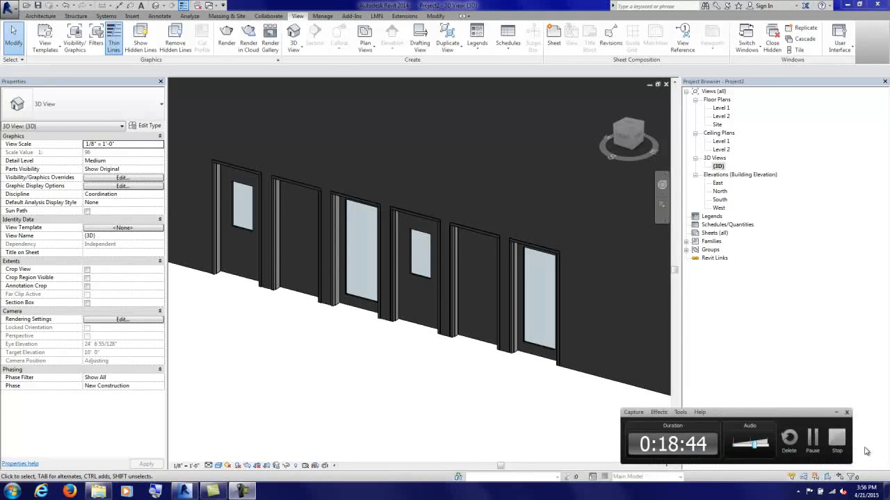